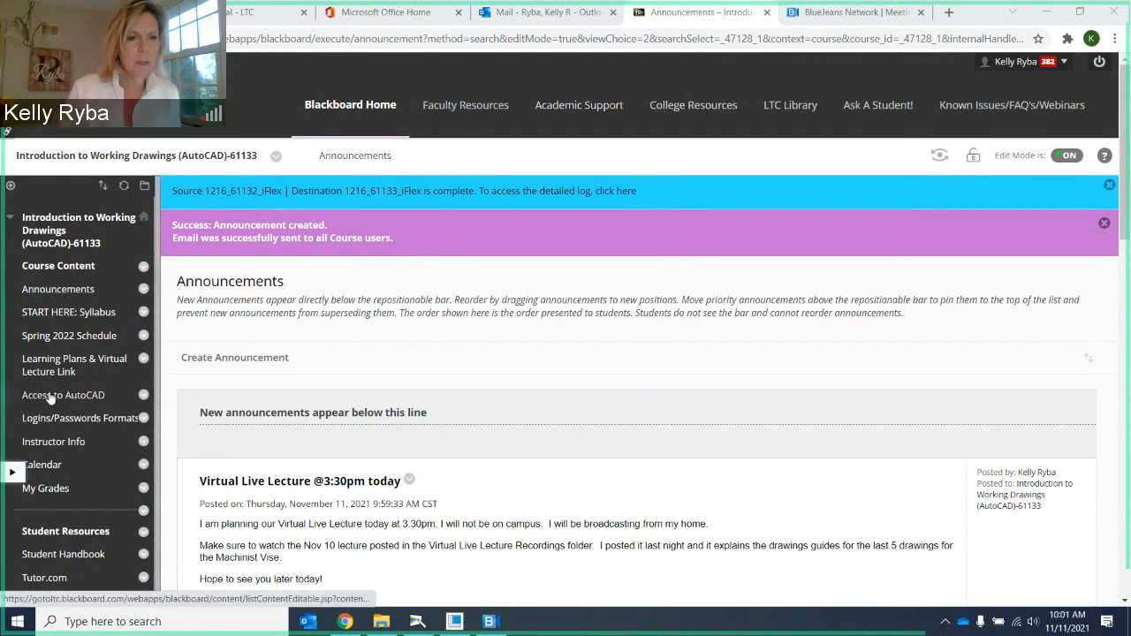
Open the Working Drawings Using Creo-61130 course from the Blackboard home page.
scroll(58, 265, "down", 3)
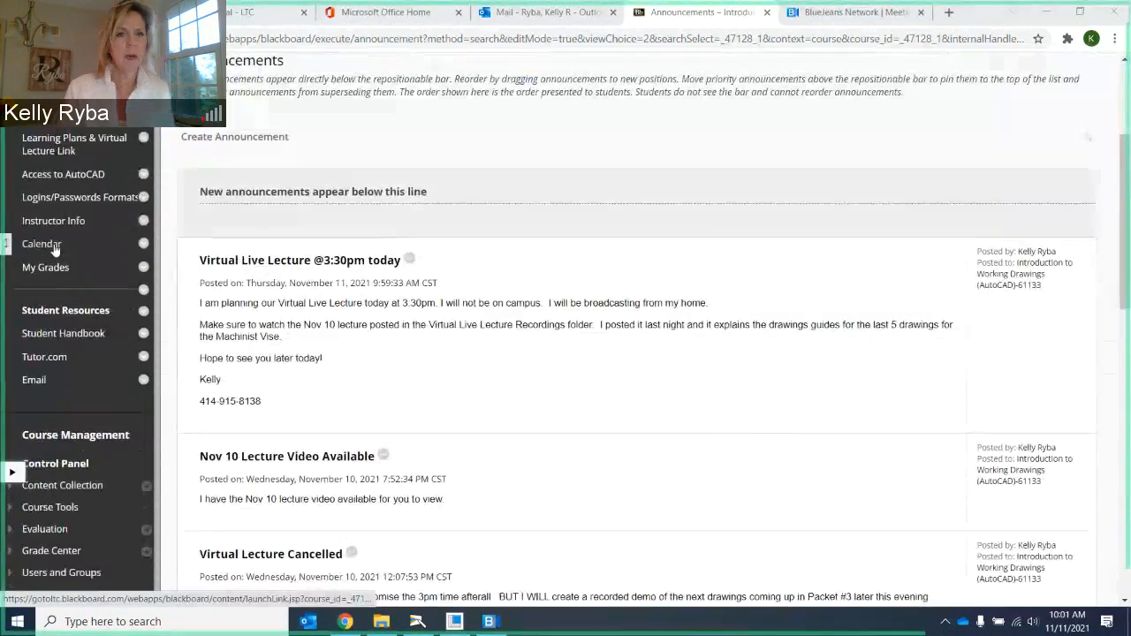
left_click(97, 255)
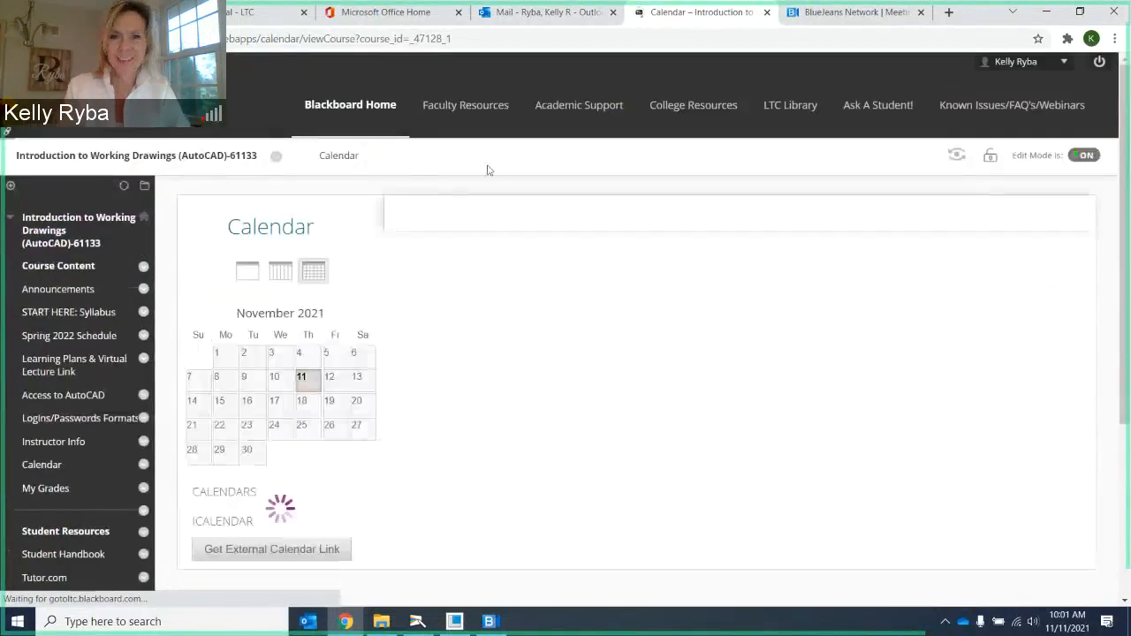
left_click(350, 105)
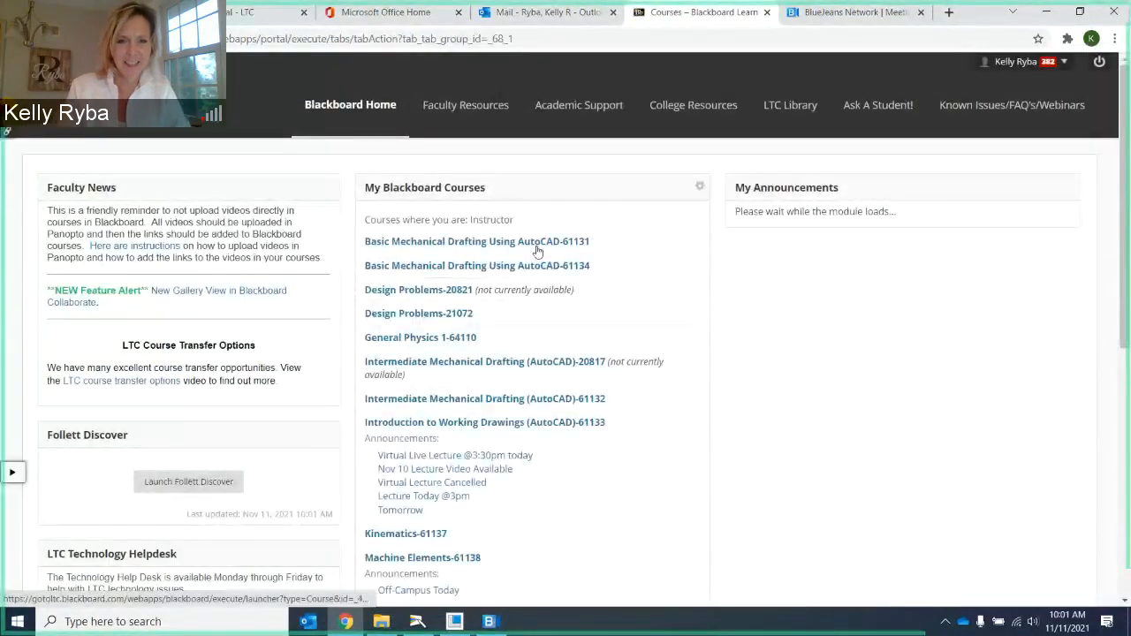
scroll(495, 261, "down", 4)
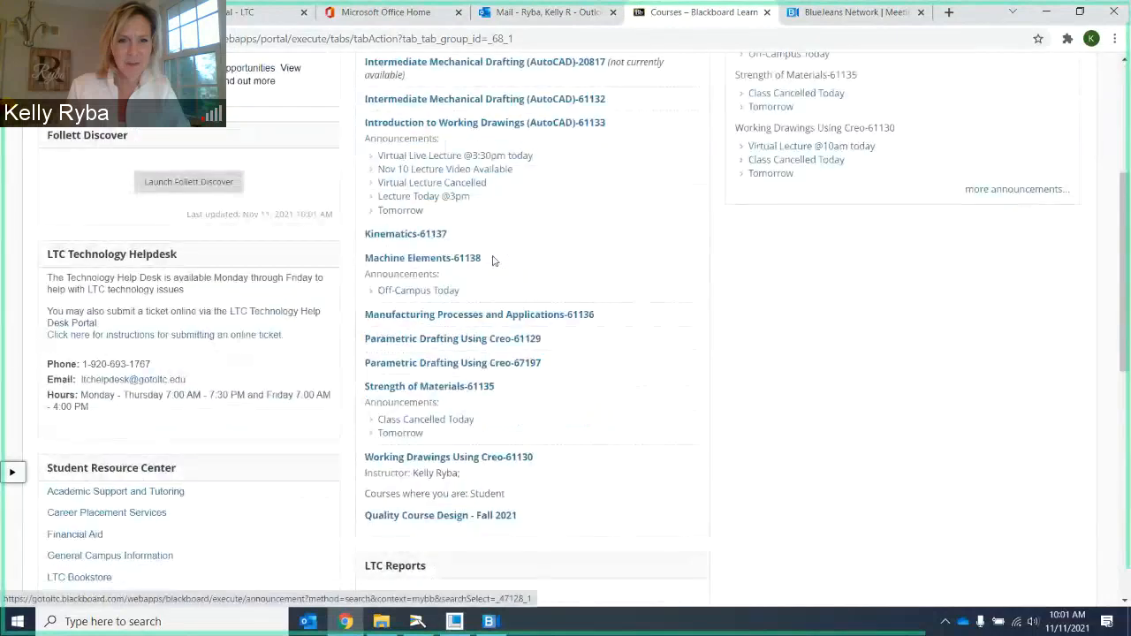
scroll(486, 274, "down", 2)
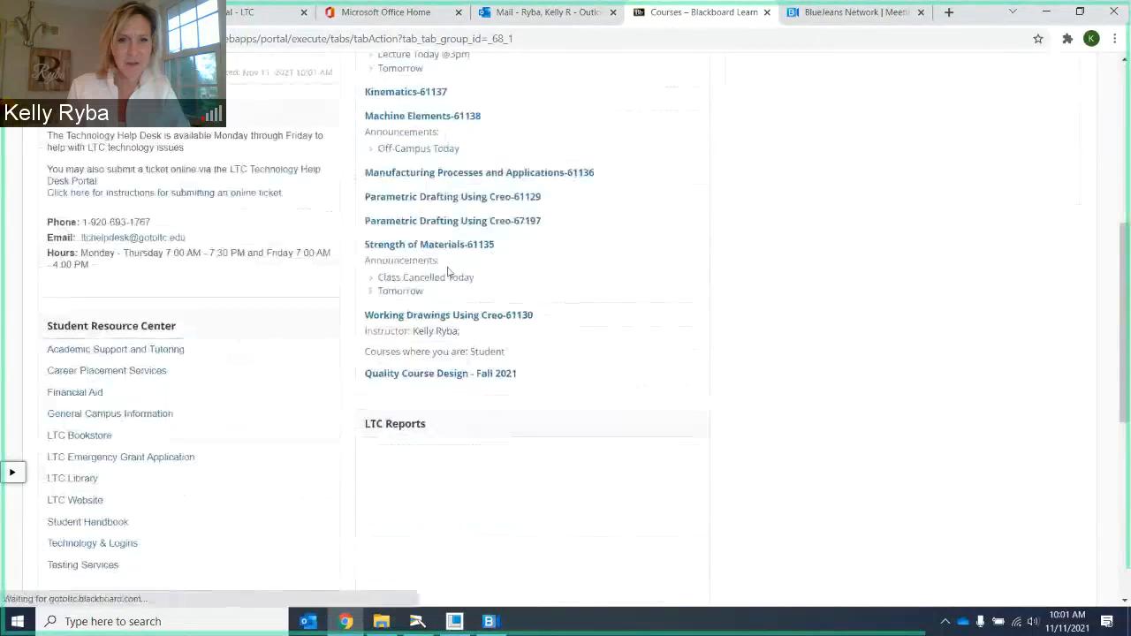
left_click(441, 317)
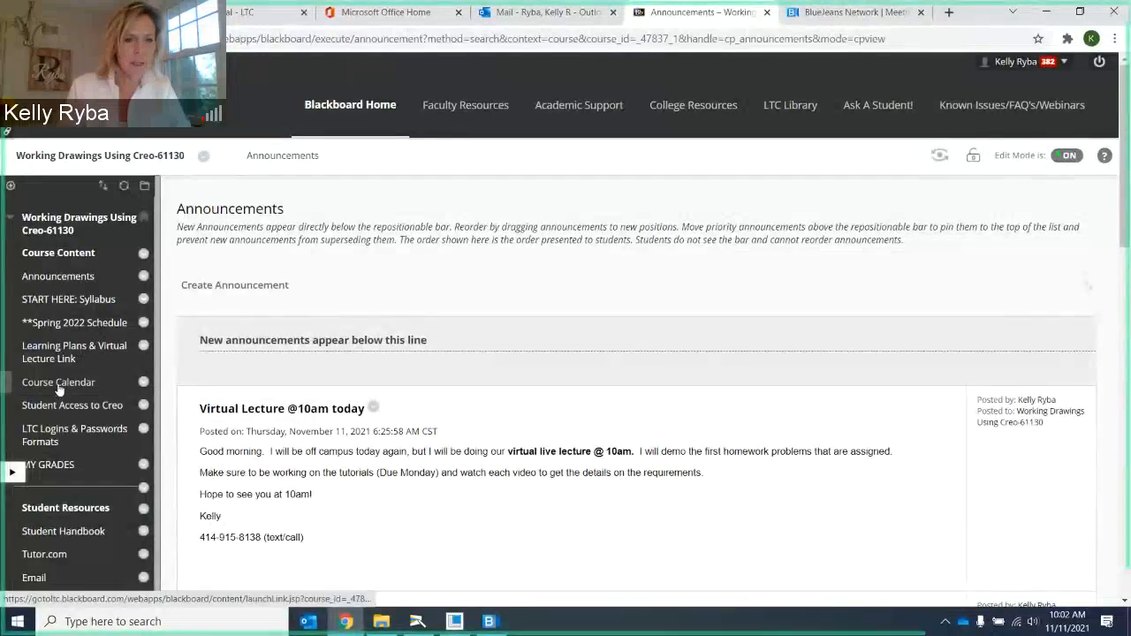
Open the course calendar and review the November 2021 schedule for Chapter 12 and the Machinist Vise.
left_click(58, 385)
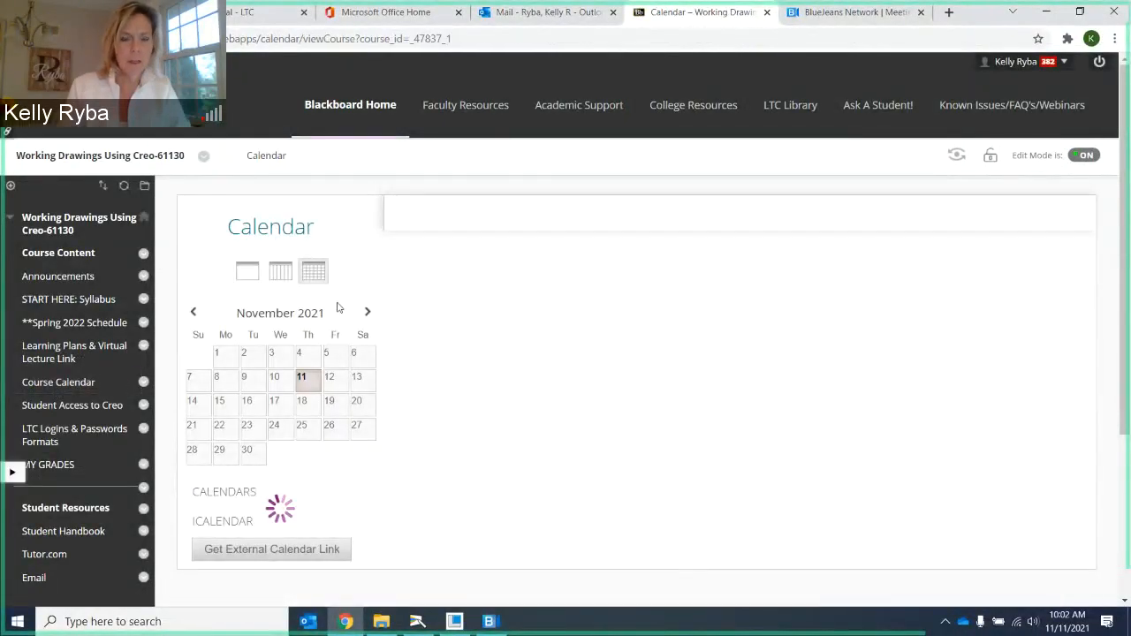
scroll(439, 336, "down", 3)
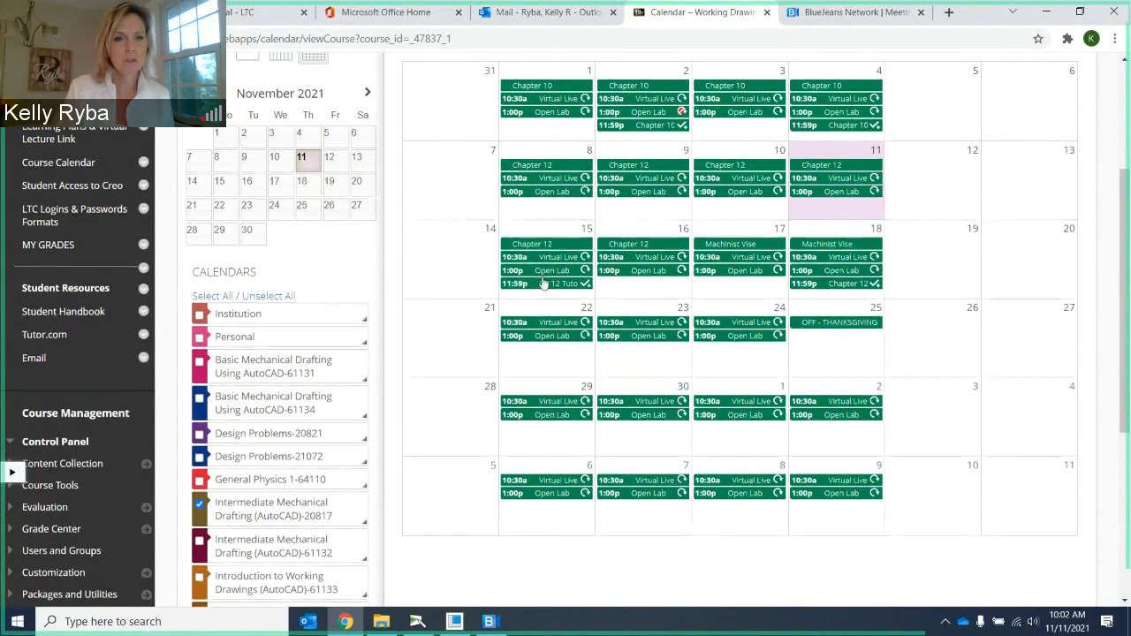
scroll(548, 292, "up", 2)
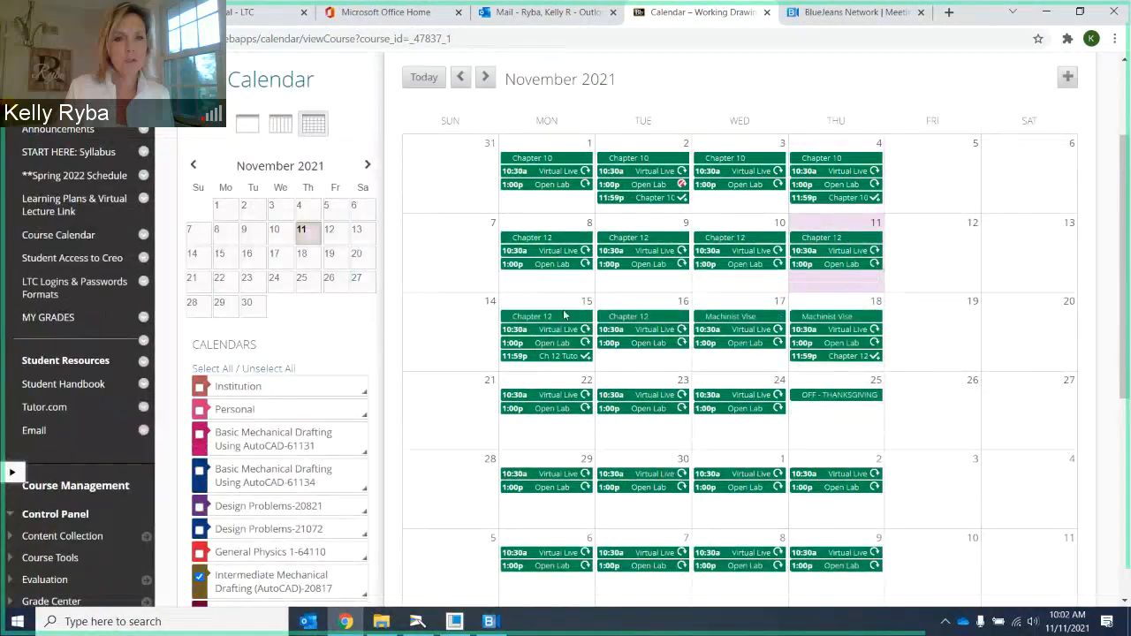
scroll(564, 316, "up", 2)
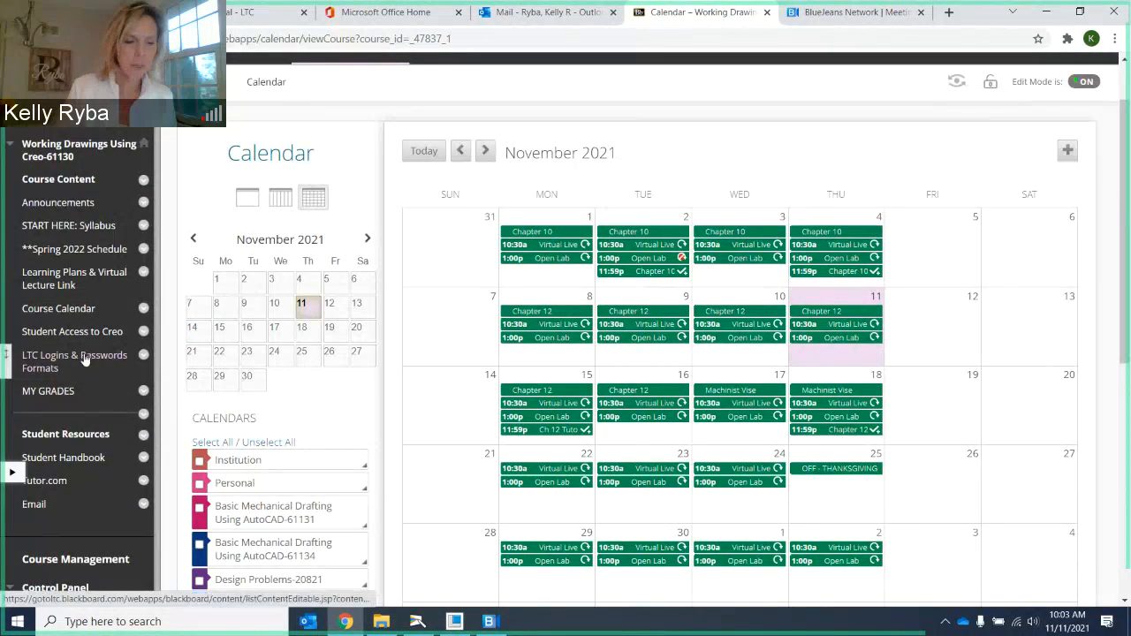
Open the Tutorial & Problem Guides folder of Chapter 12 - Tolerancing & GD&T in the learning plans.
scroll(84, 359, "down", 1)
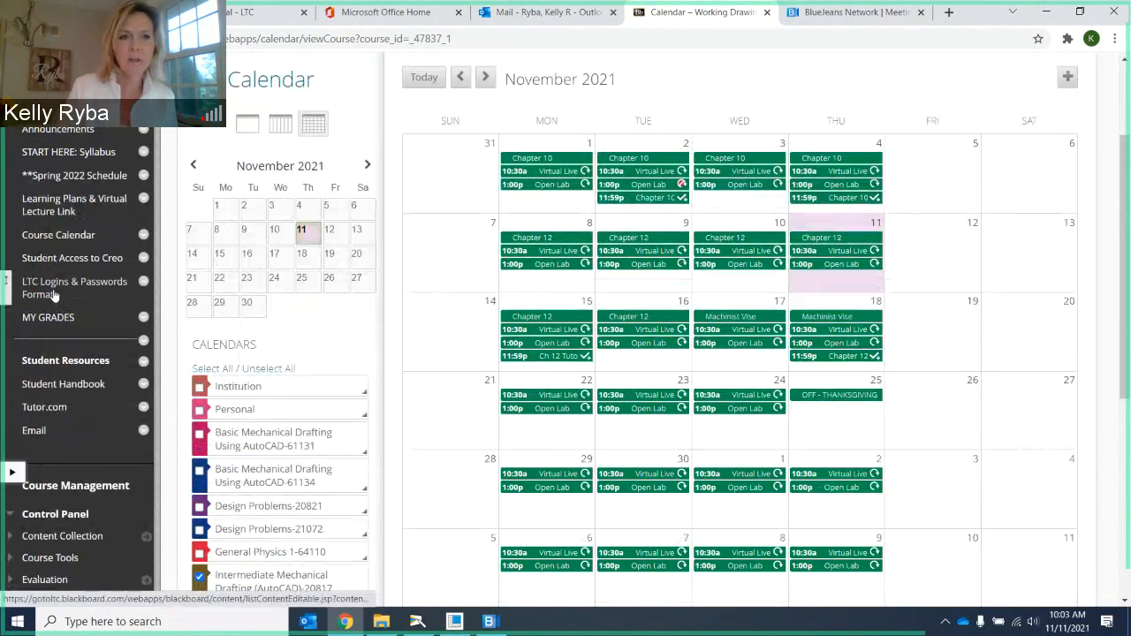
left_click(60, 202)
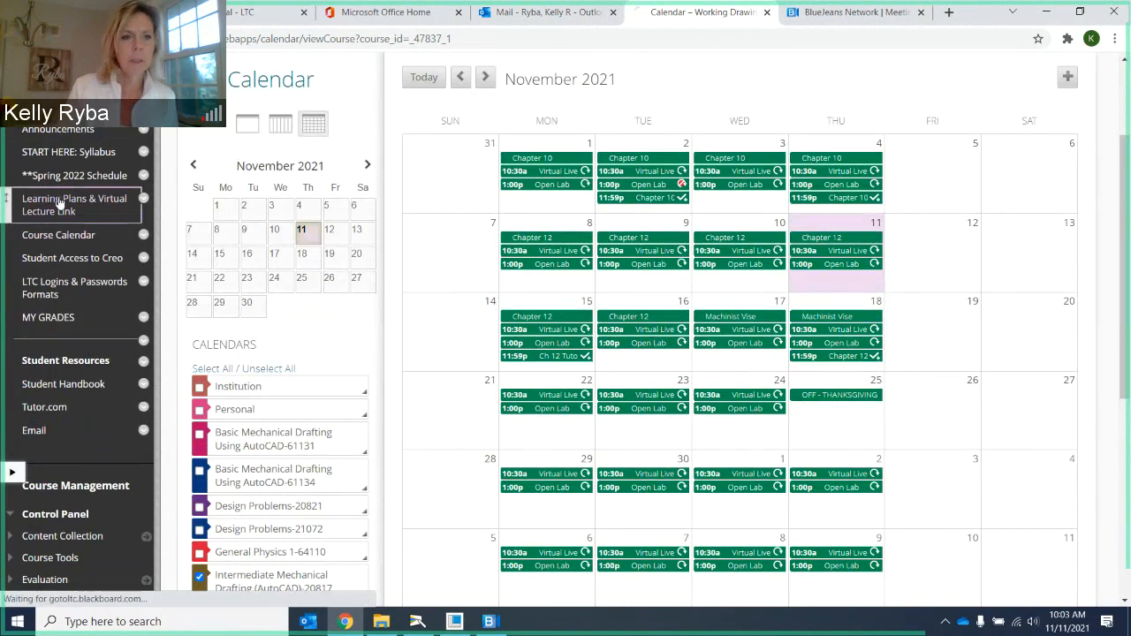
scroll(548, 331, "down", 3)
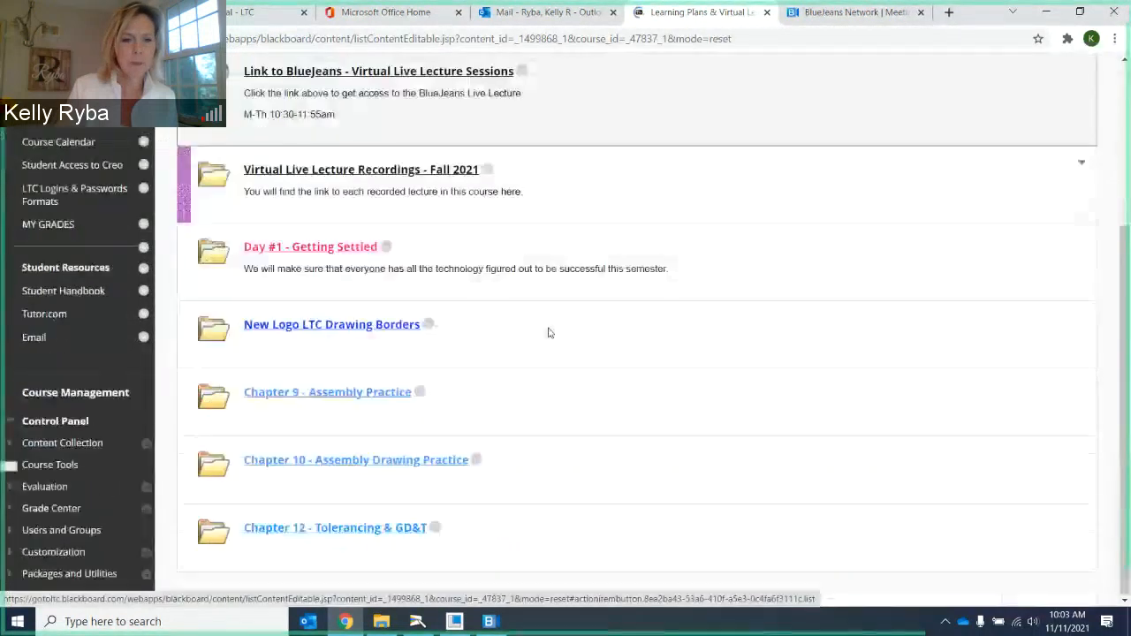
left_click(347, 530)
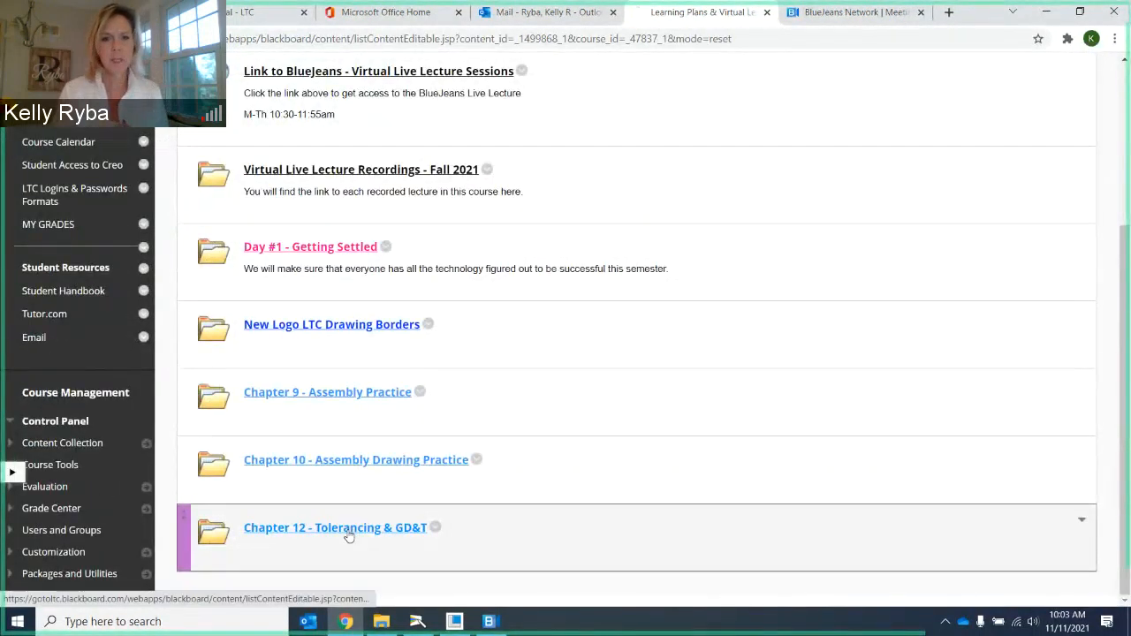
scroll(341, 404, "down", 3)
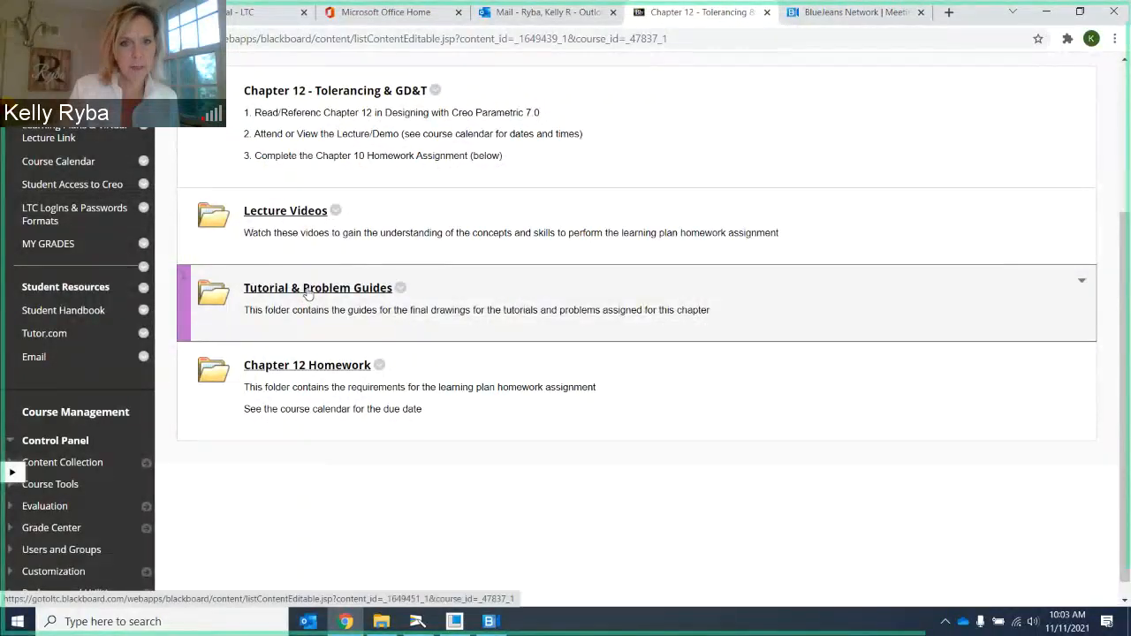
left_click(308, 289)
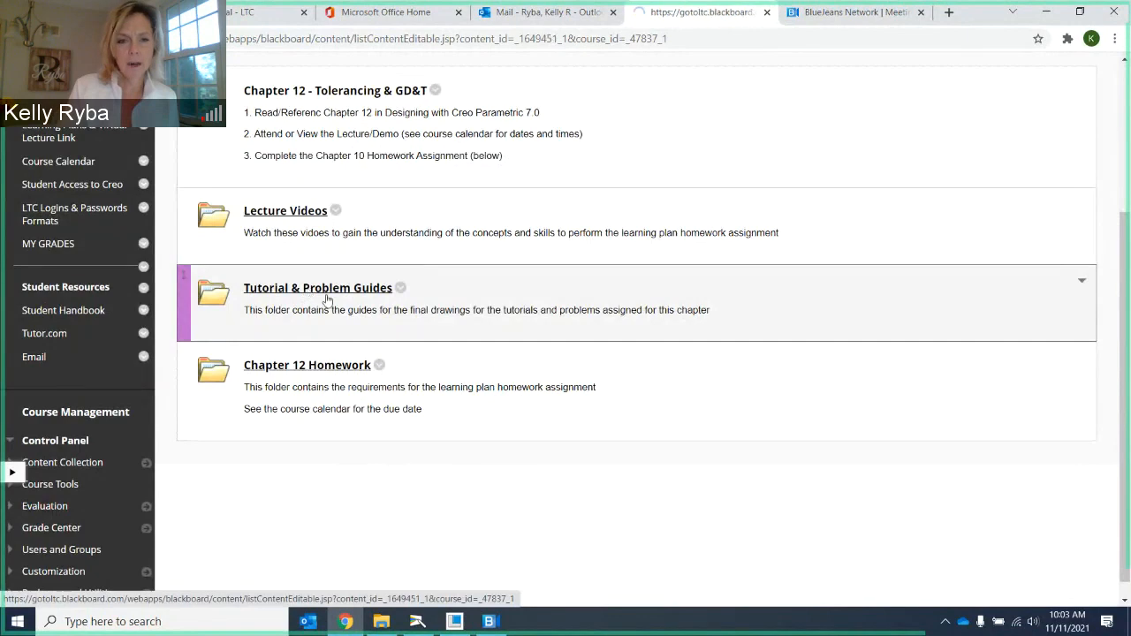
Open the Base Tutorial Guide PDF and examine the final drawing's dimensions and geometric tolerances.
scroll(511, 350, "down", 2)
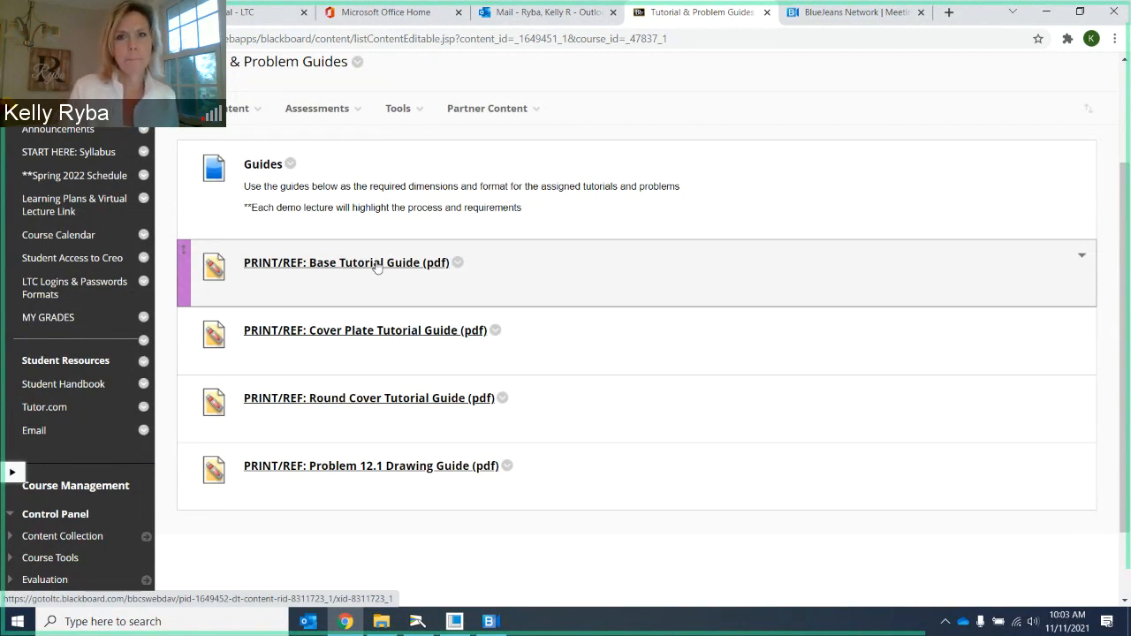
left_click(377, 264)
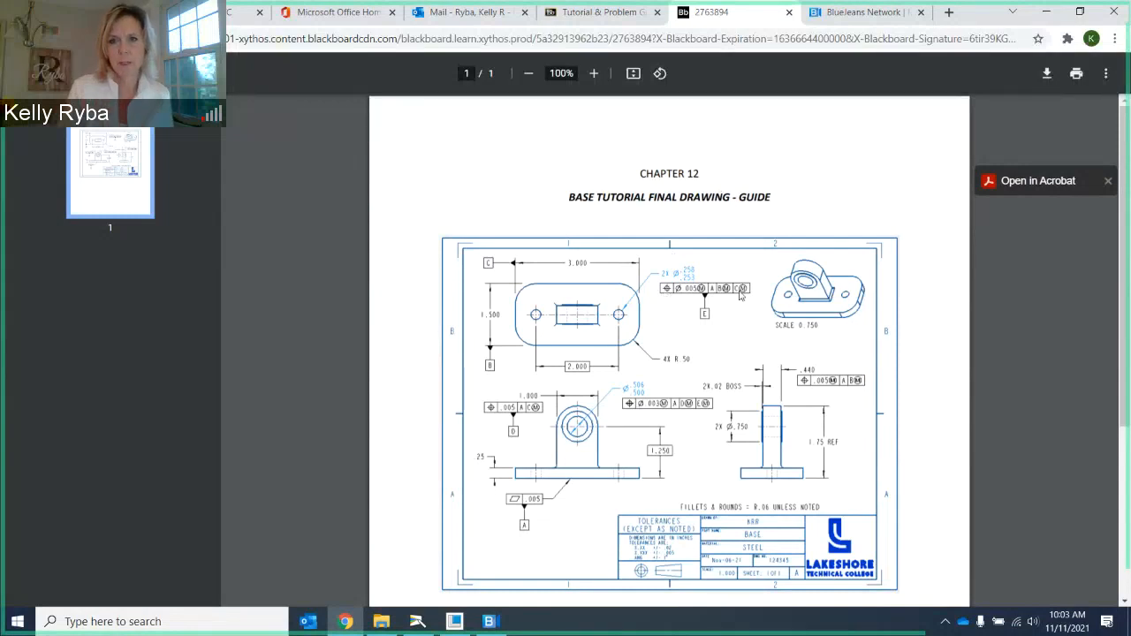
scroll(741, 296, "down", 3)
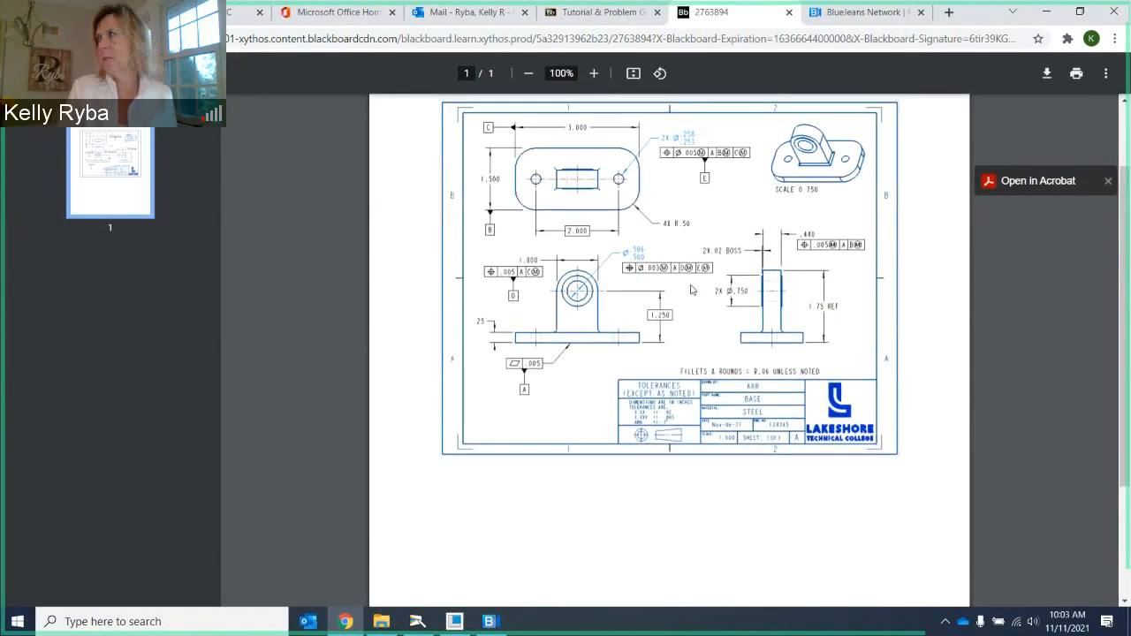
scroll(695, 298, "up", 1)
scroll(695, 298, "up", 1)
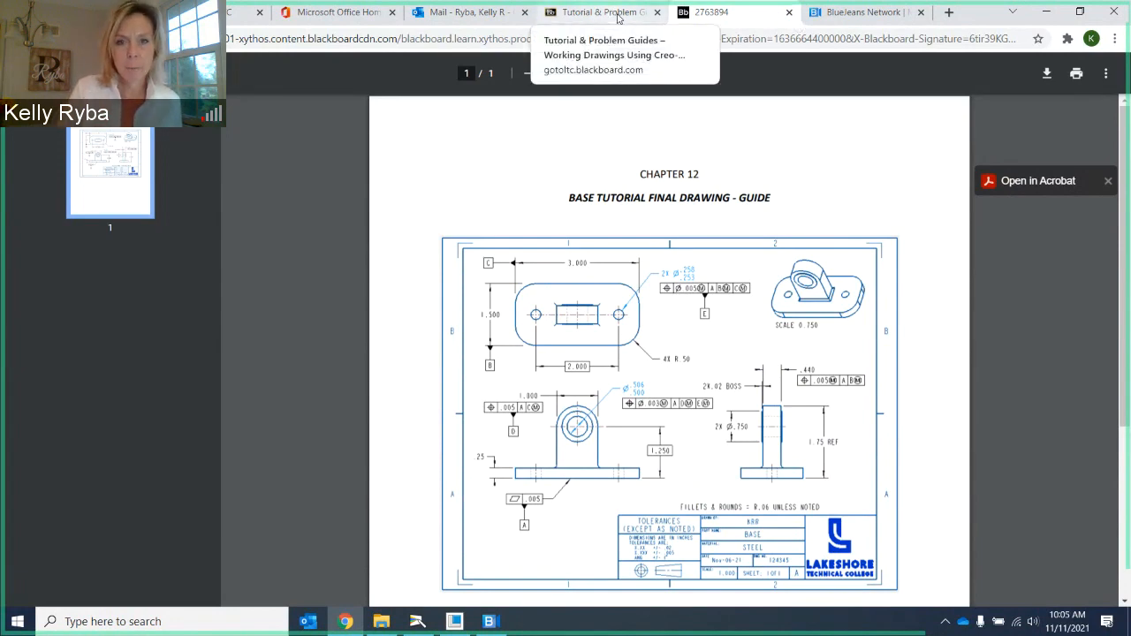
Return to the Tutorial & Problem Guides page and open the Problem 12.1 Drawing Guide PDF to examine its drawing.
left_click(618, 18)
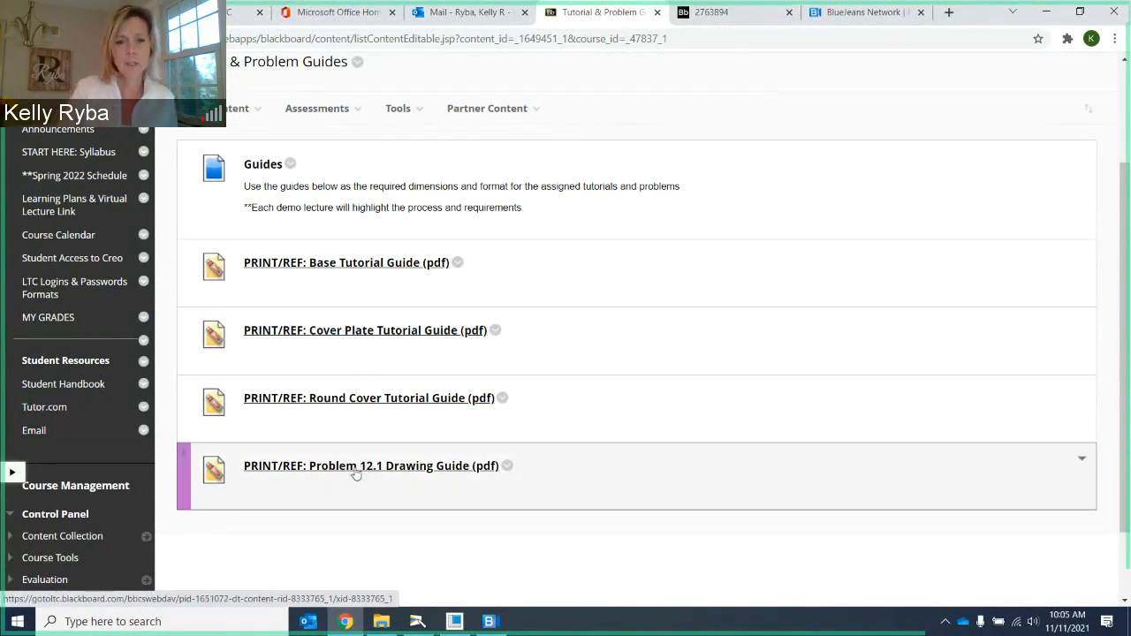
left_click(355, 469)
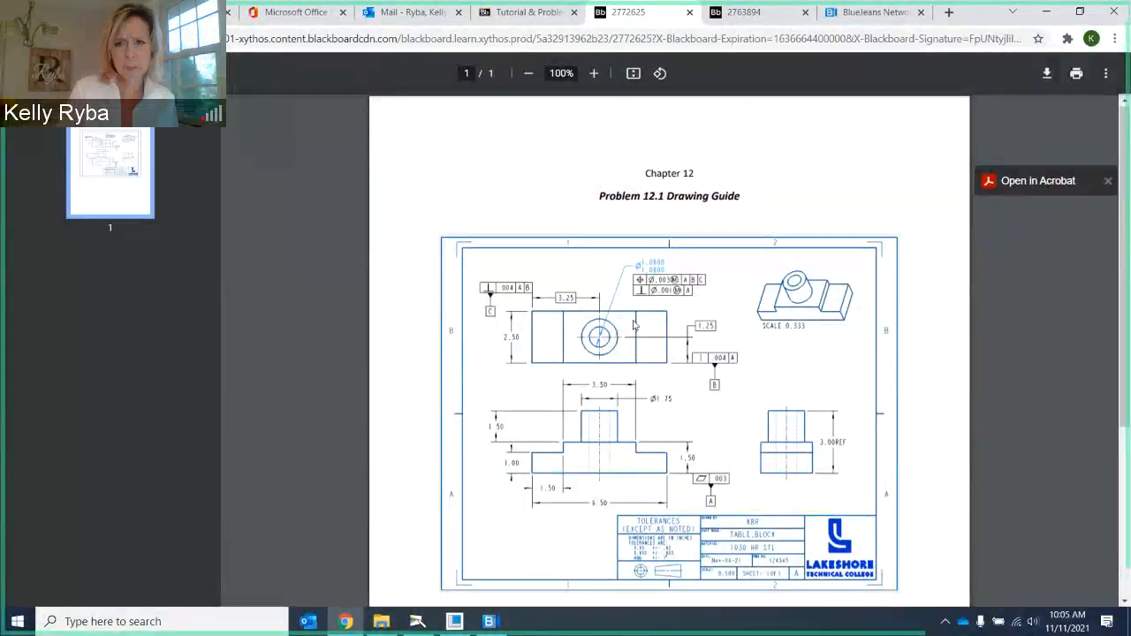
scroll(633, 326, "down", 2)
scroll(633, 326, "up", 1)
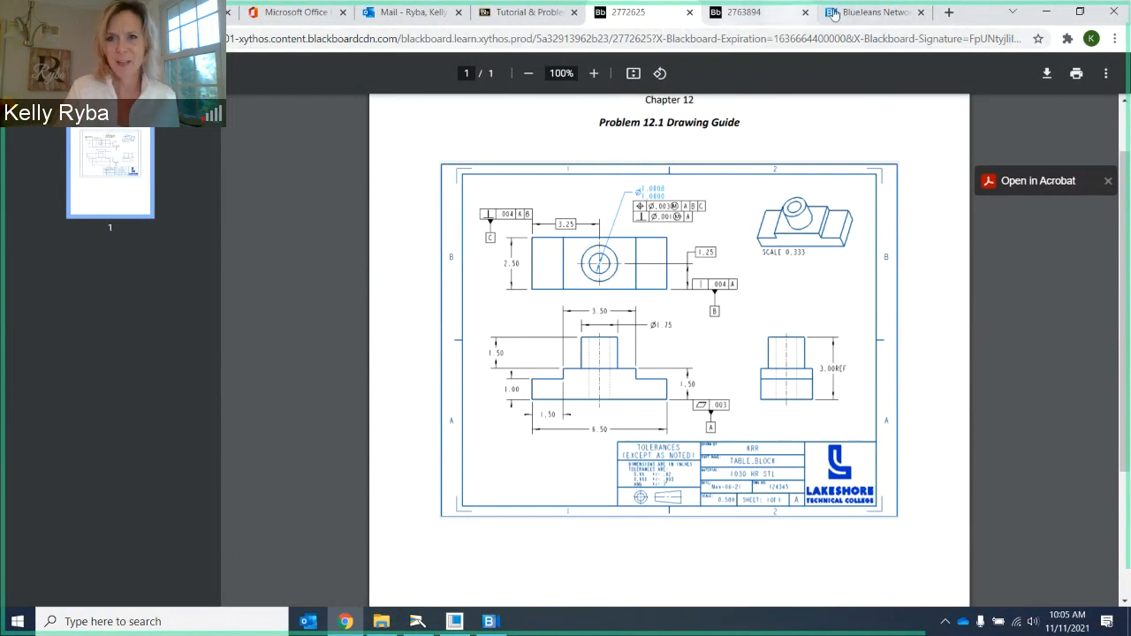
Close the Base Tutorial Guide PDF and return to the Tutorial & Problem Guides page.
left_click(738, 14)
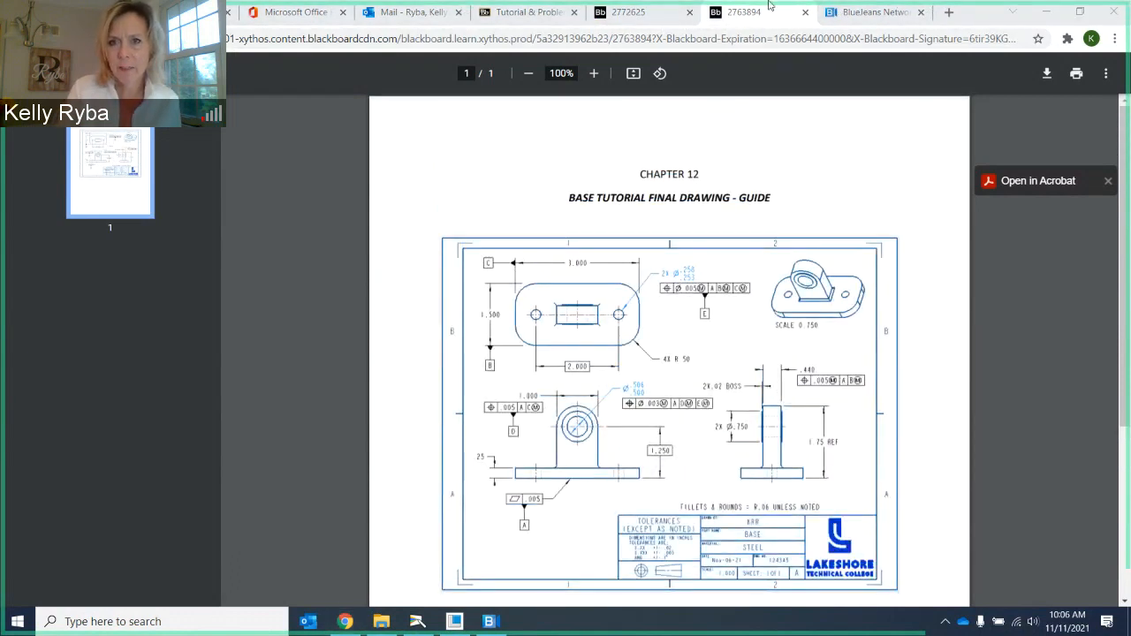
left_click(806, 13)
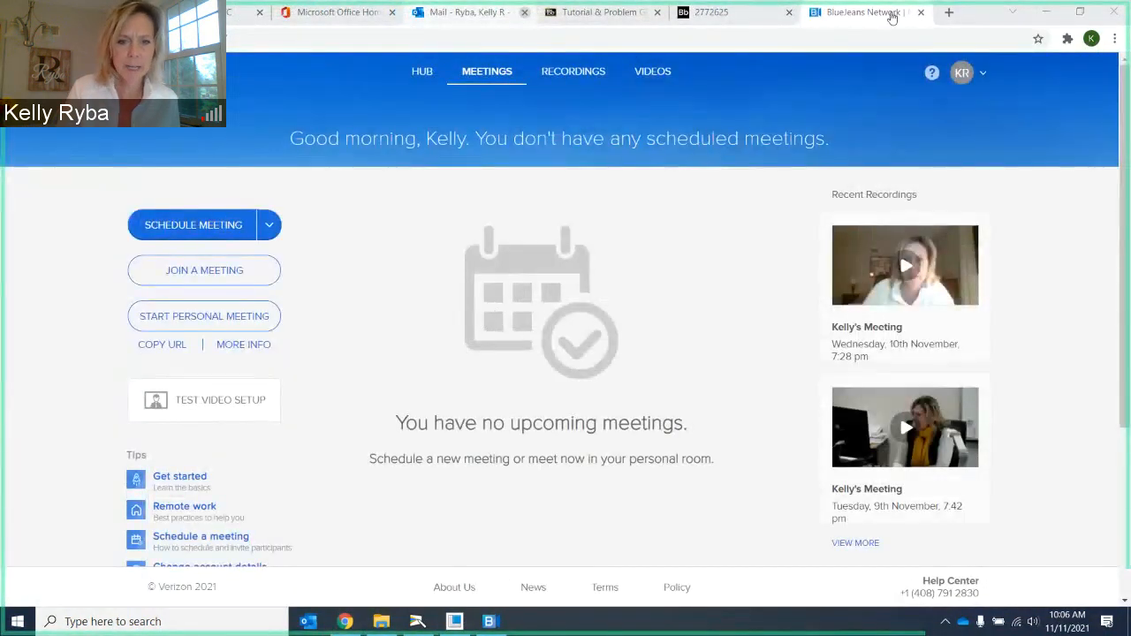
left_click(600, 13)
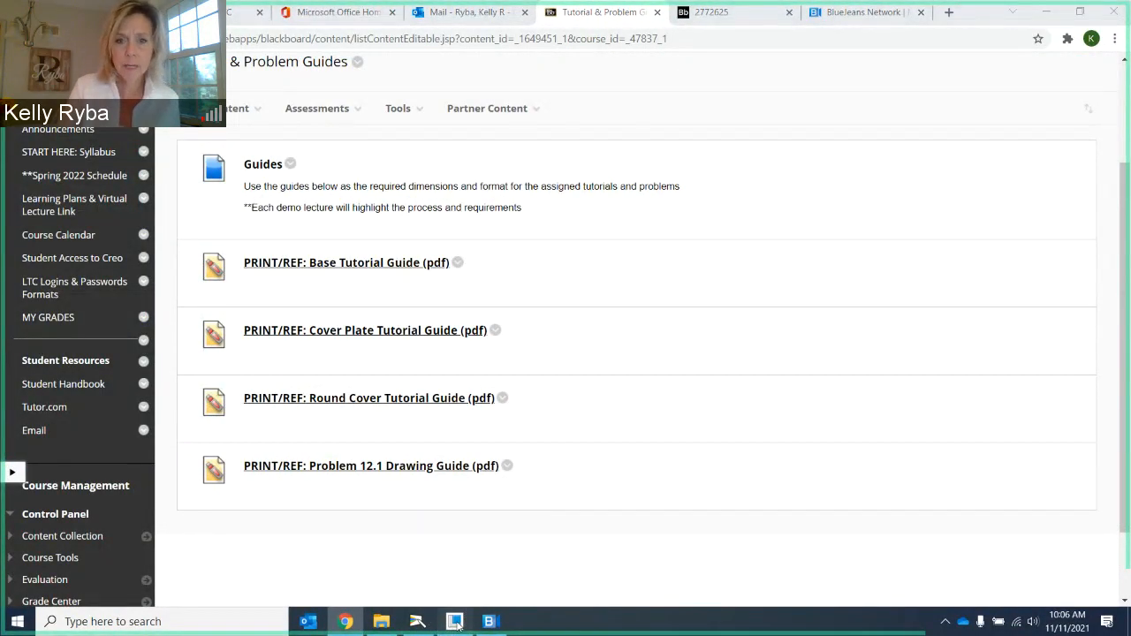
Read the table block requirements of textbook problem 12.1 in the document camera view and return to Creo Parametric.
left_click(454, 622)
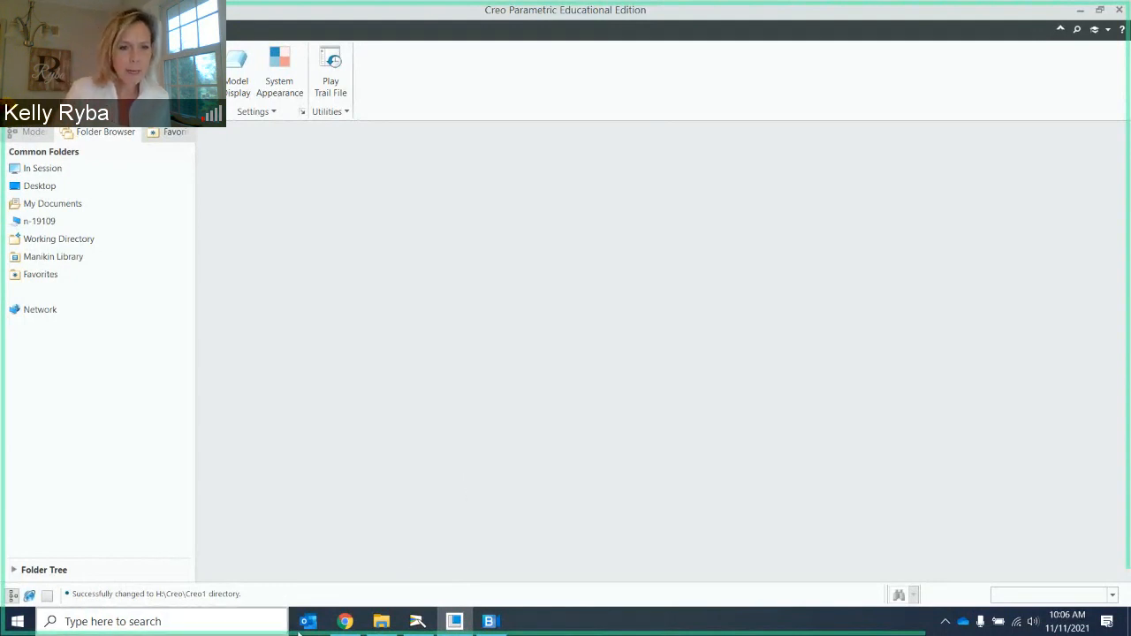
left_click(420, 626)
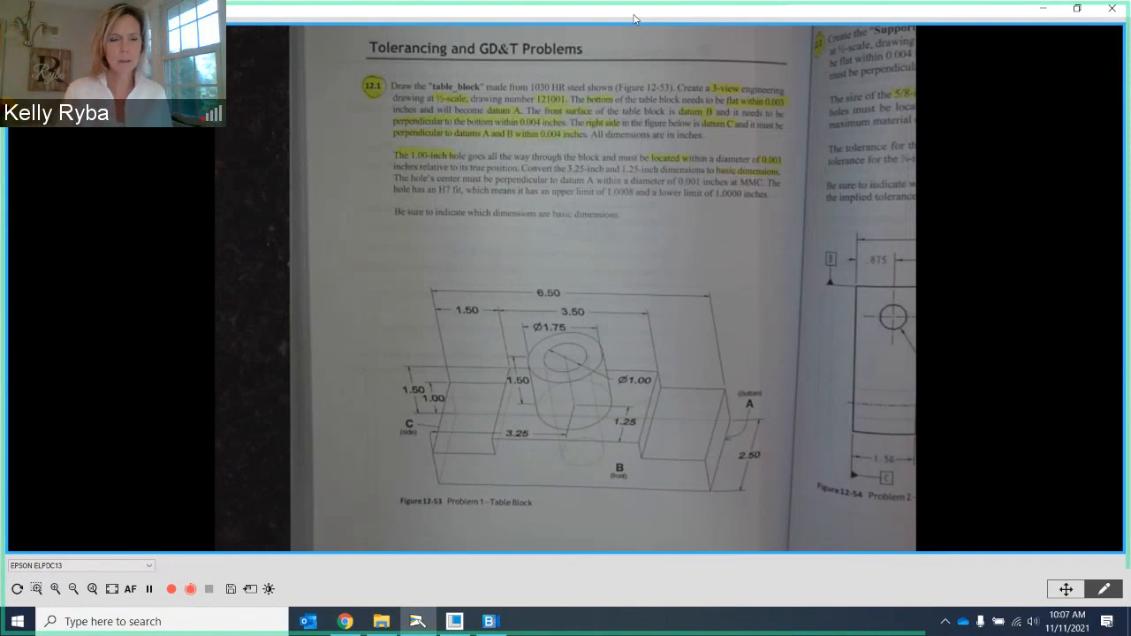
left_click(454, 622)
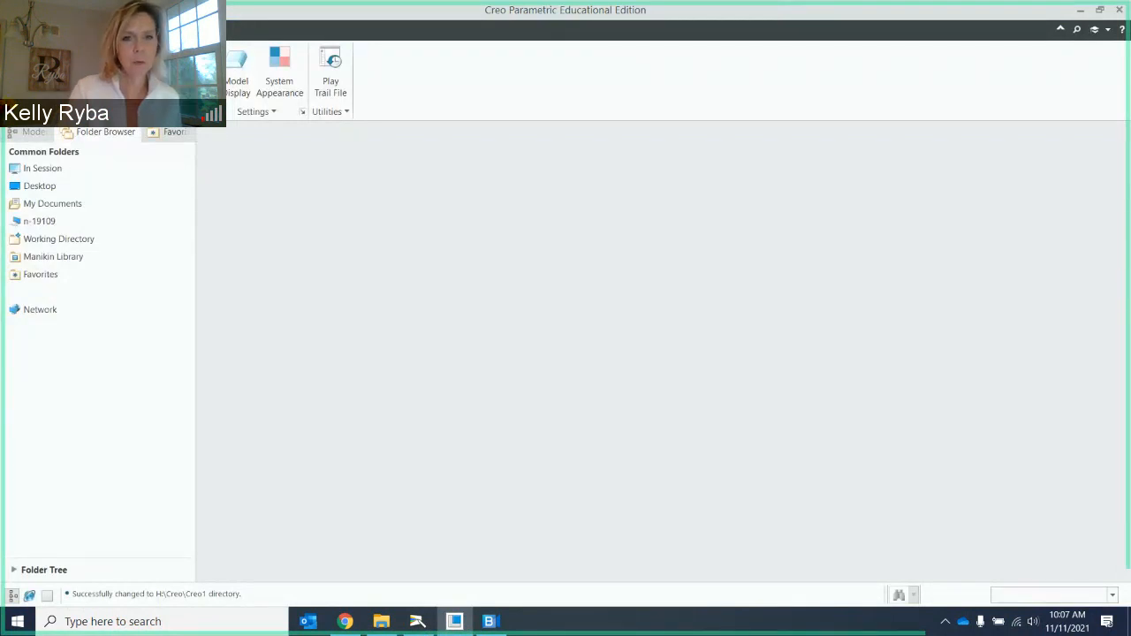
Start a new drawing file named TABLE_BLOCK with the common name 121001, keeping the default template option.
left_click(21, 69)
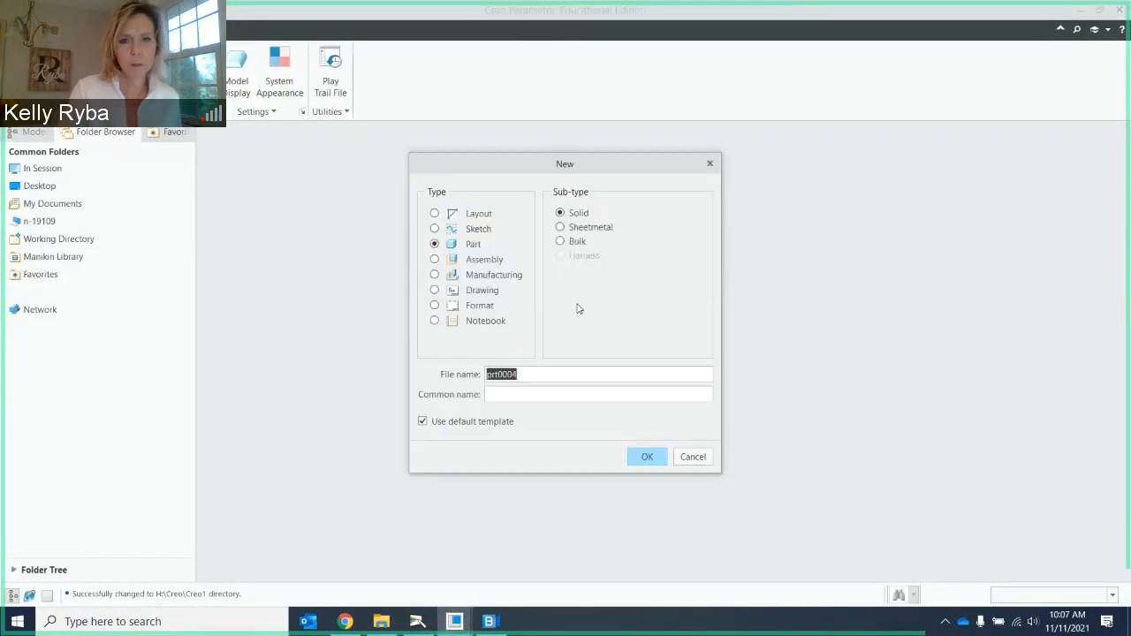
left_click(473, 294)
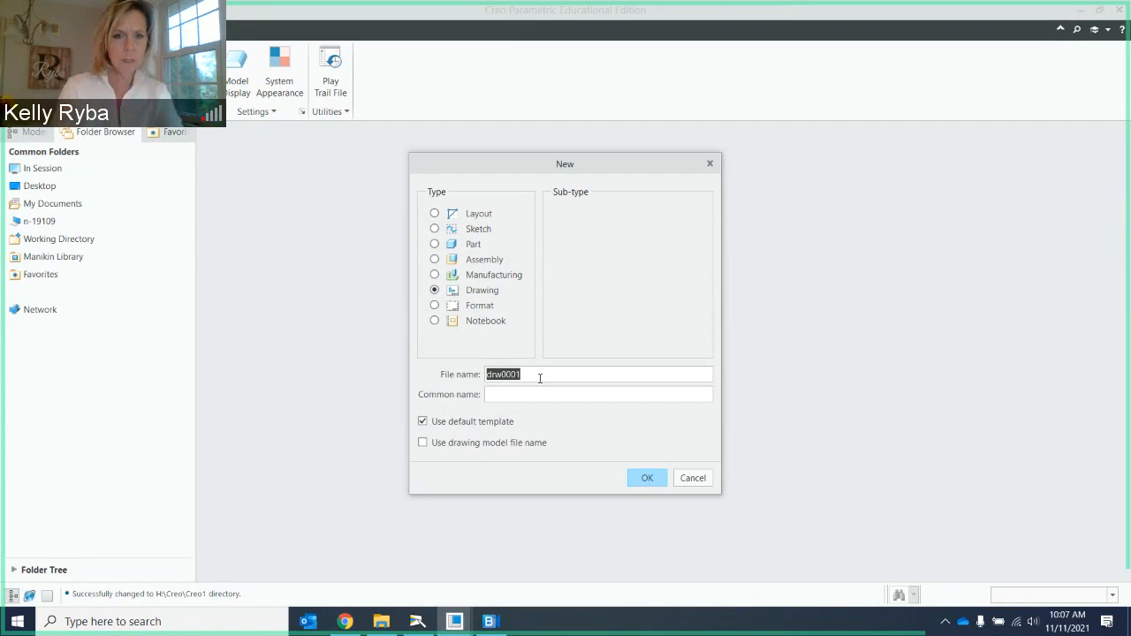
type("tabl")
key("BackSpace")
key("BackSpace")
key("BackSpace")
key("BackSpace")
type("TABLE_")
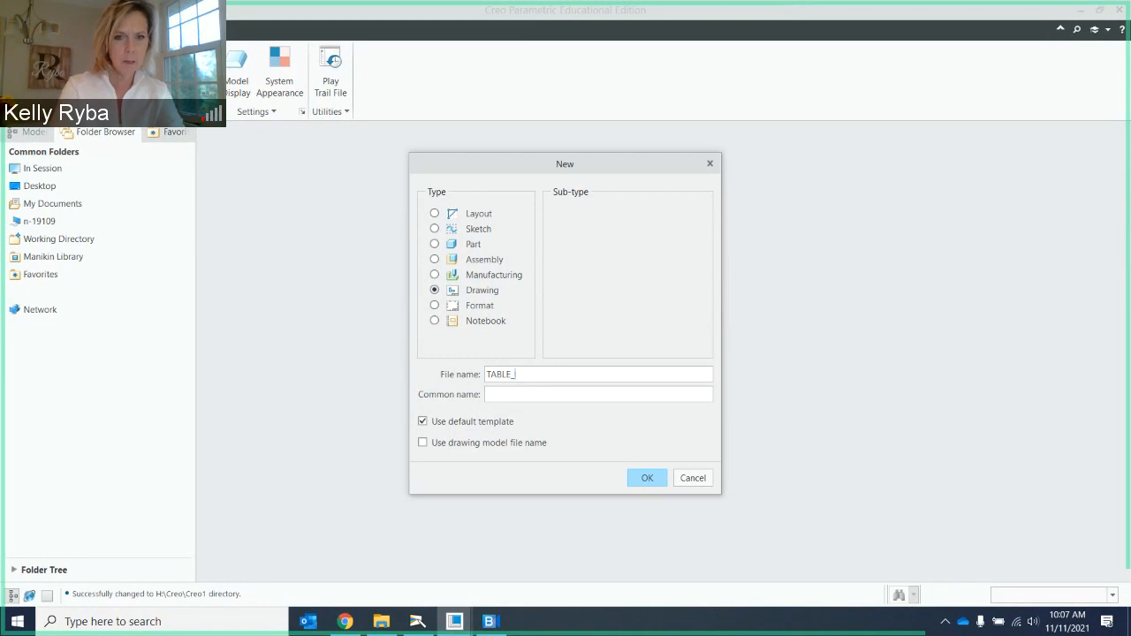
type("BLOCK")
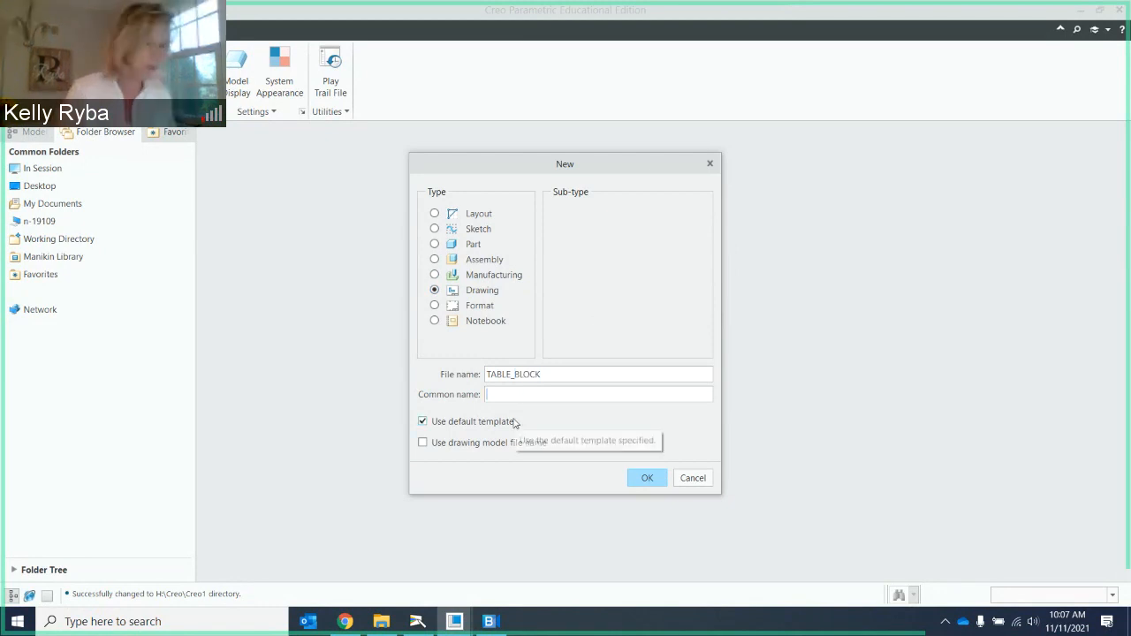
key("Tab")
type("121001")
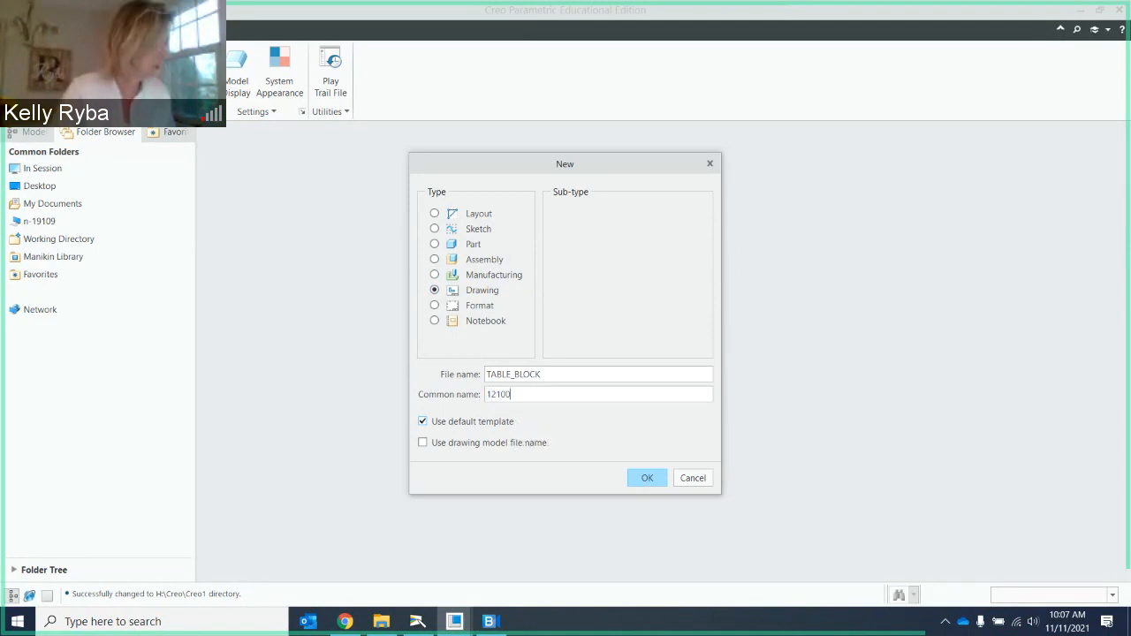
left_click(647, 478)
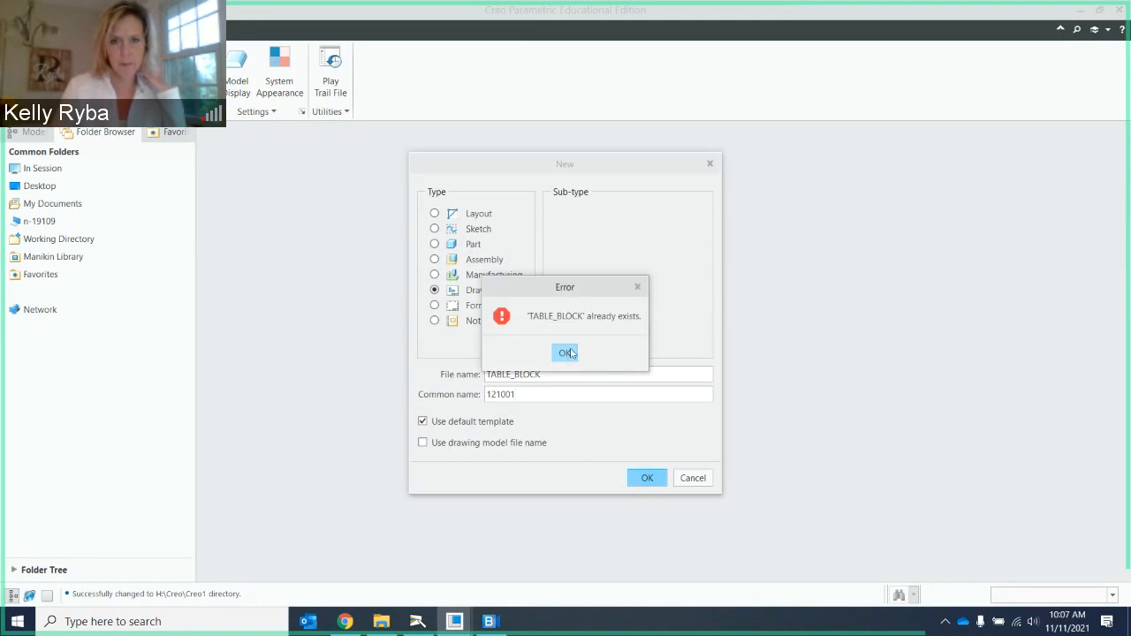
Change the new drawing's file name to TABLE_BLOCK1 and continue to the drawing setup.
left_click(564, 352)
type("1")
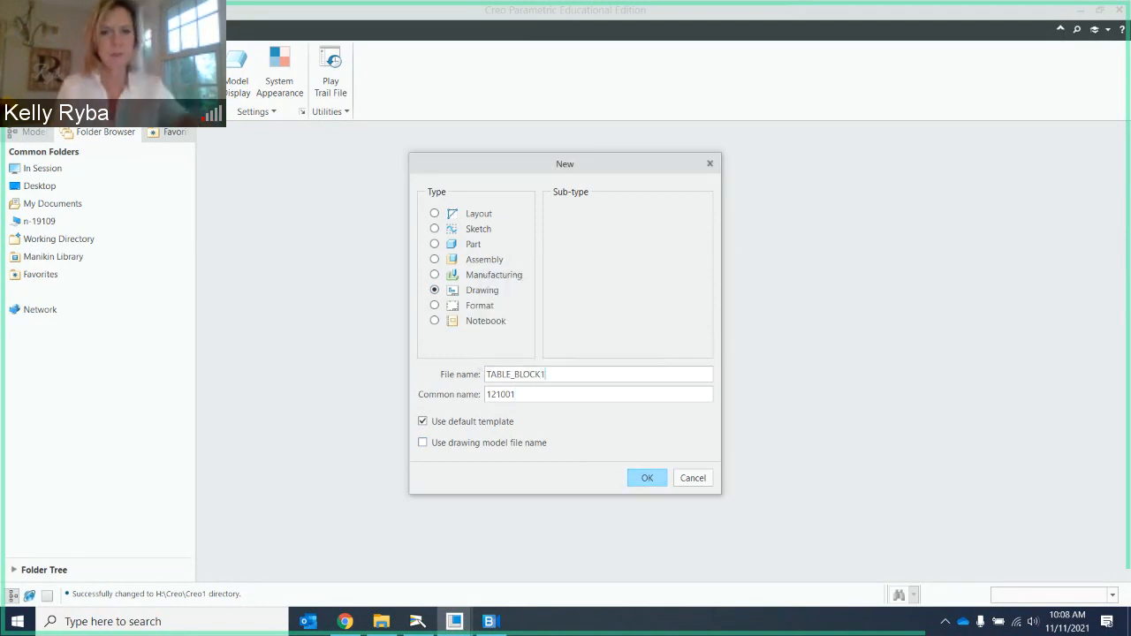
left_click(644, 478)
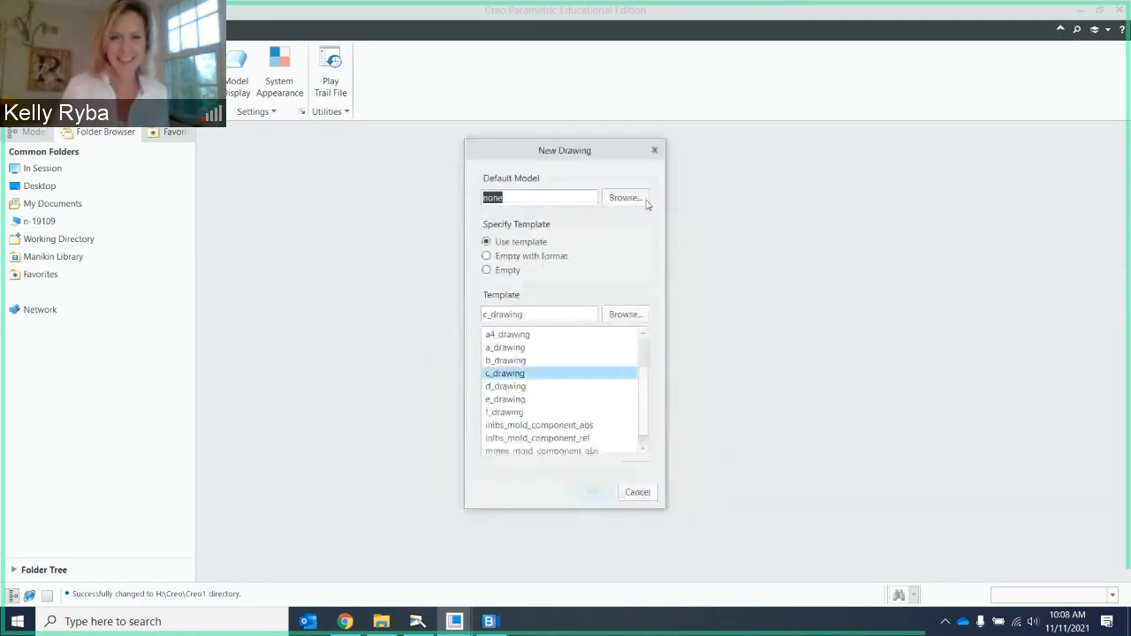
Choose table_block.prt from the Creo1 folder as the drawing's default model.
left_click(627, 198)
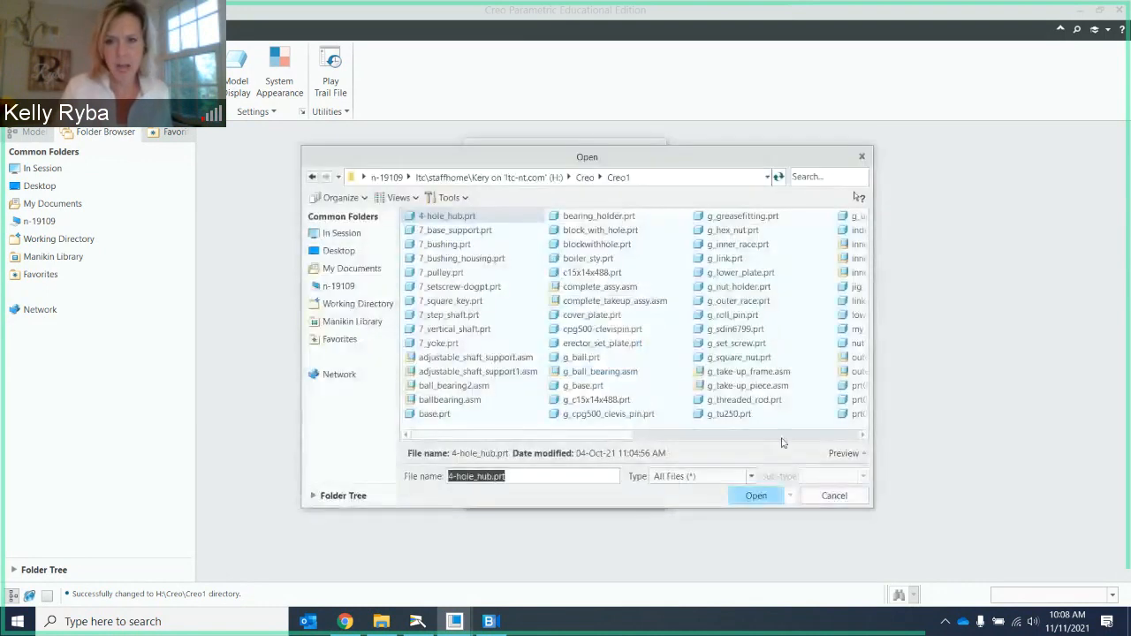
left_click(781, 437)
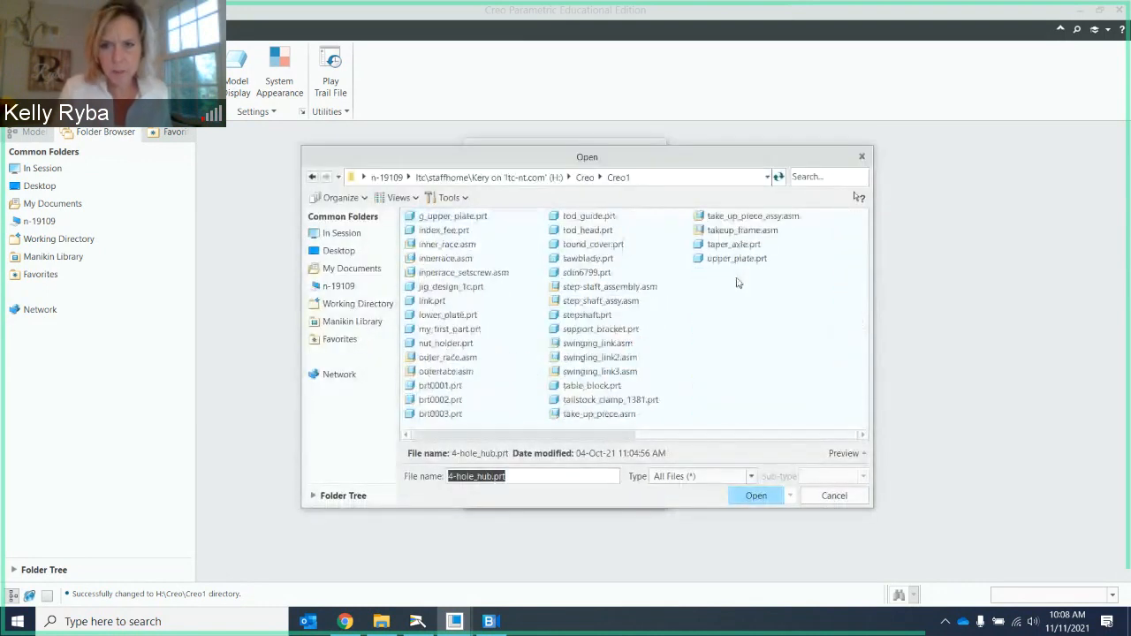
left_click(592, 386)
left_click(754, 496)
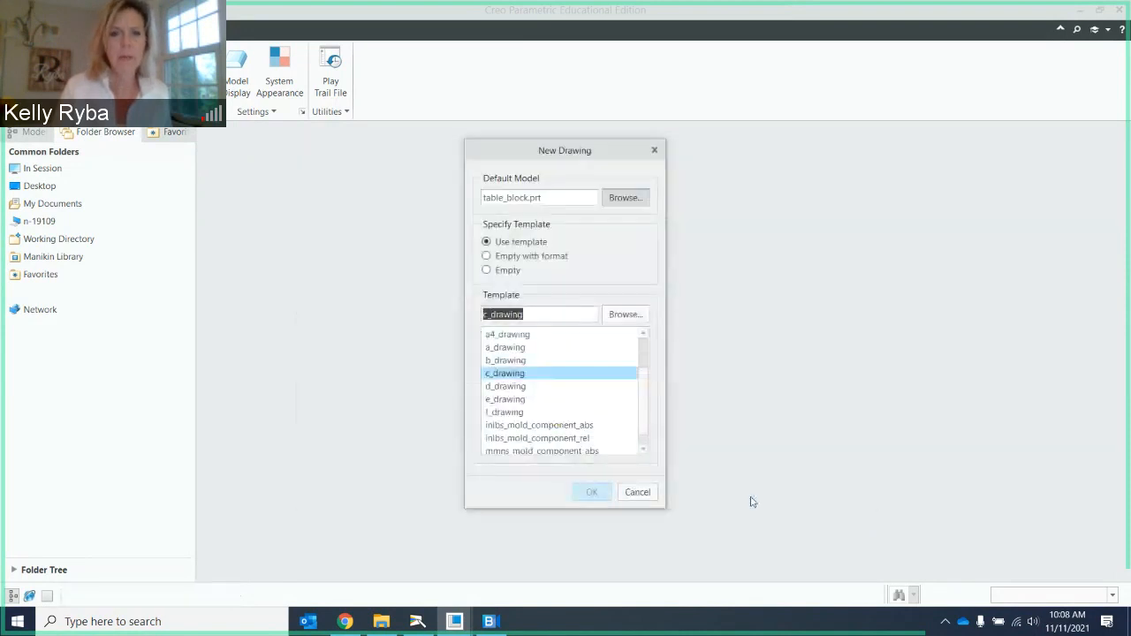
Select ltca_temp_3view_2021.drw as the drawing template and create the drawing.
left_click(621, 314)
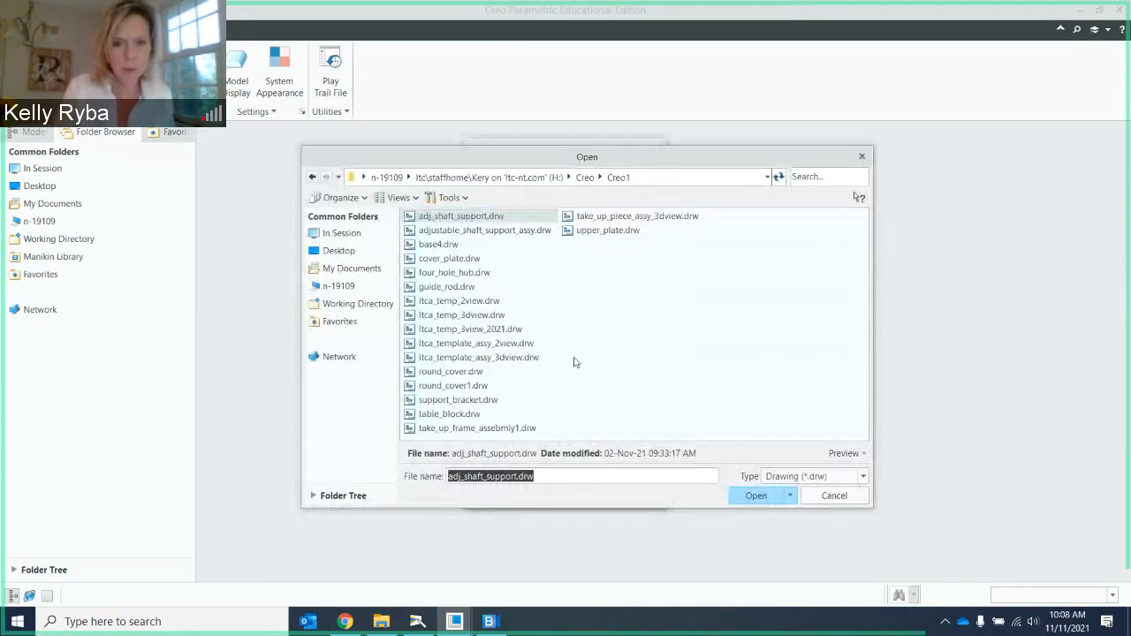
left_click(469, 329)
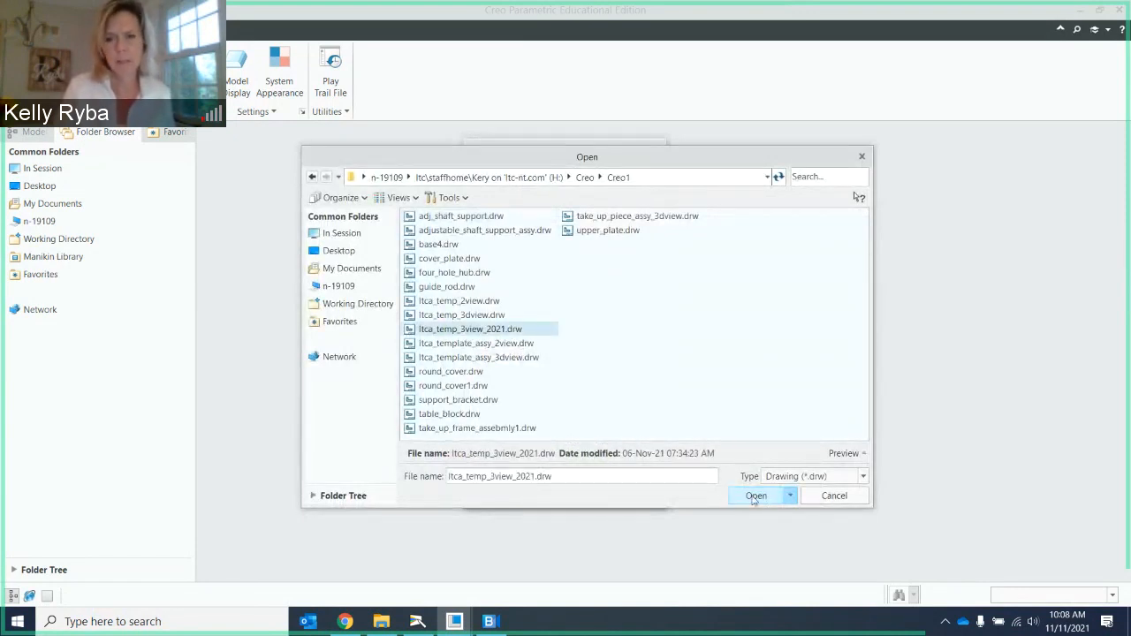
left_click(756, 497)
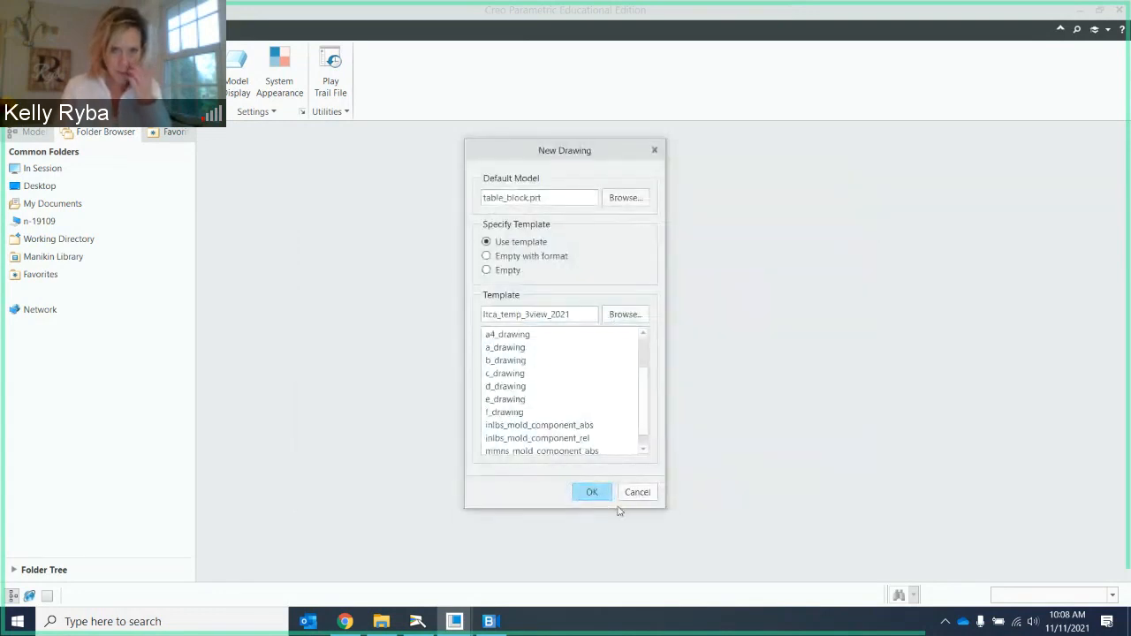
left_click(592, 492)
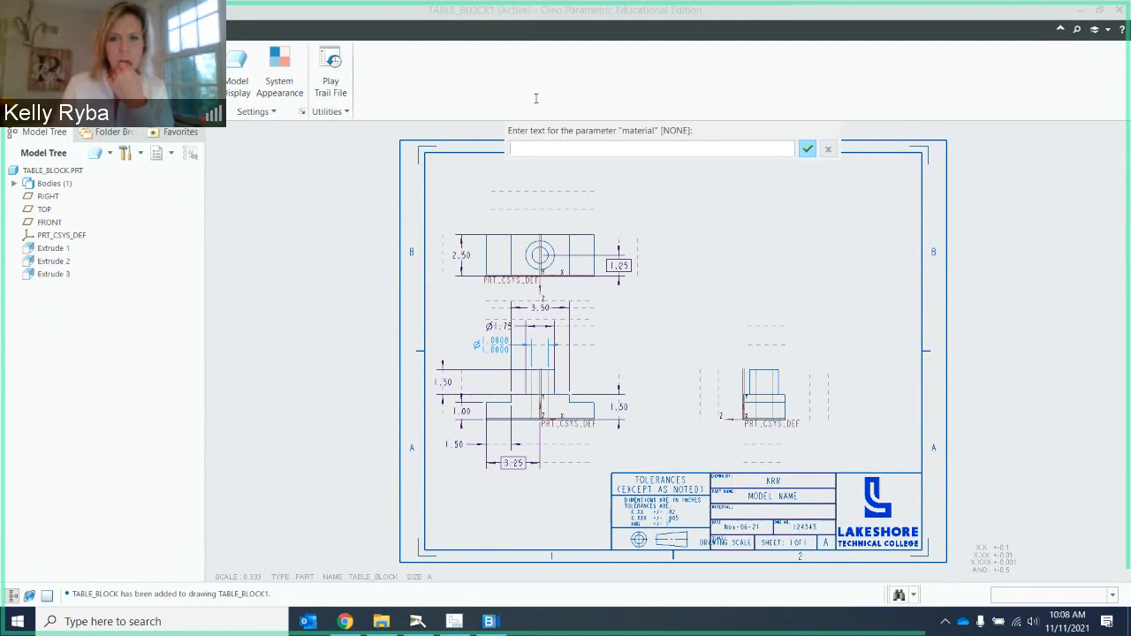
Enter 1030 HRS as the material parameter and set the drawing scale to .5.
type("10")
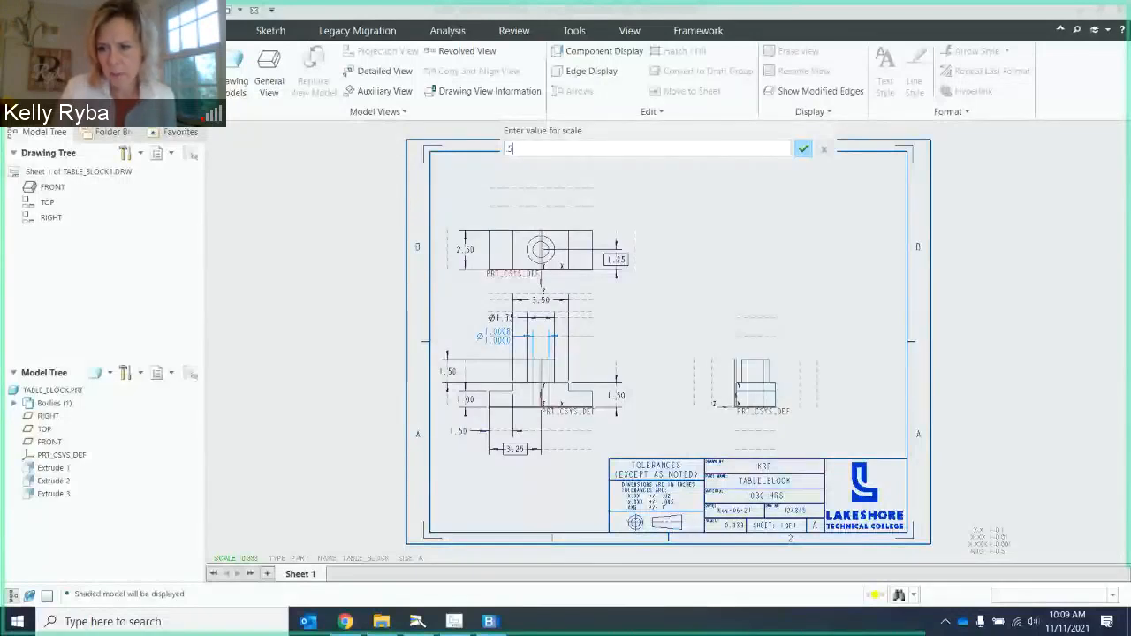
key("Return")
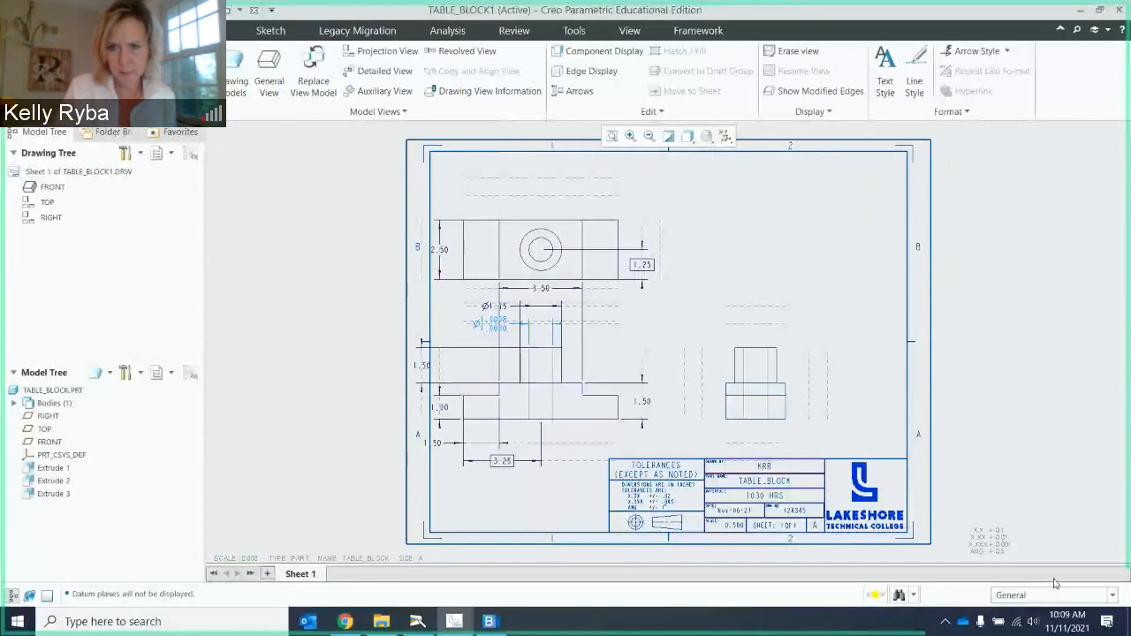
Move the right view farther away from the front view and nudge the top view slightly upward.
left_click(760, 386)
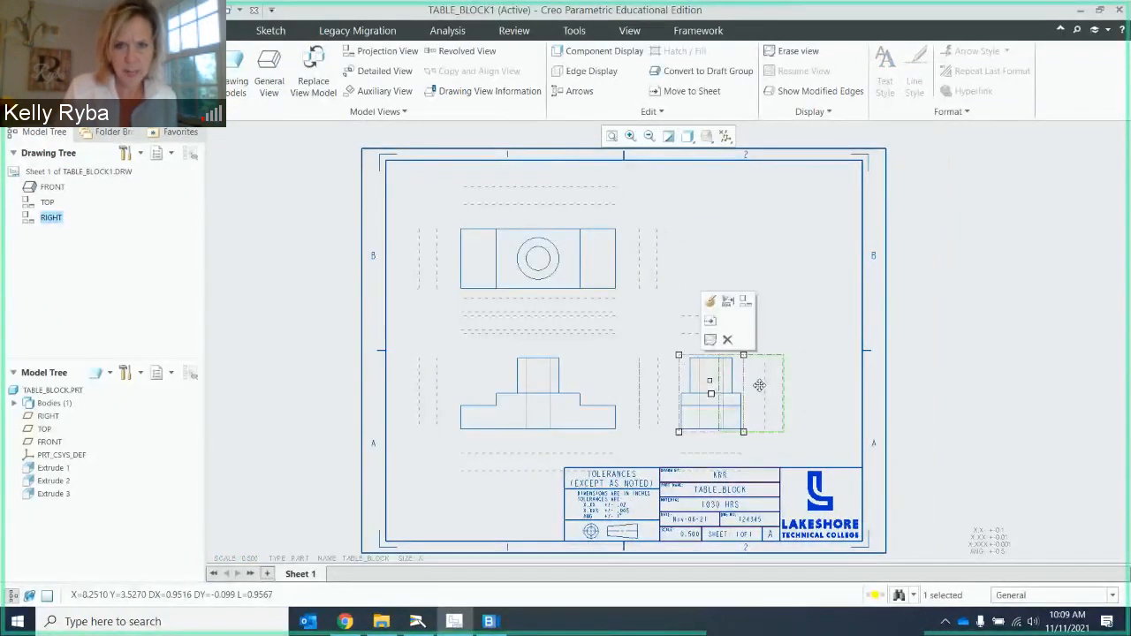
left_click_drag(759, 386, 810, 385)
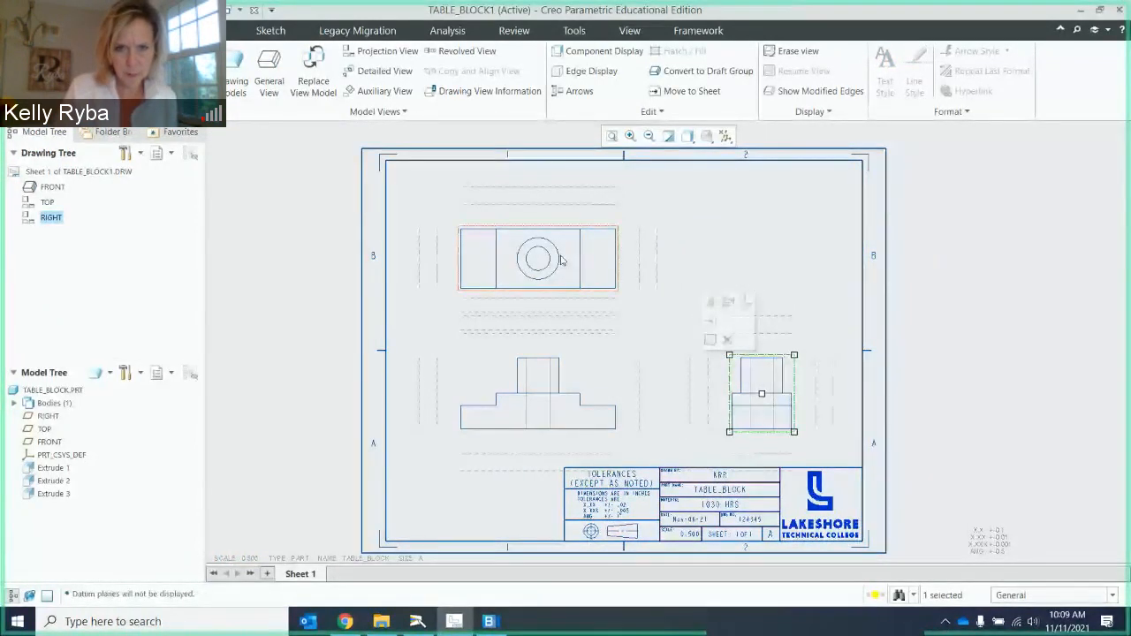
left_click(561, 259)
left_click_drag(567, 262, 570, 258)
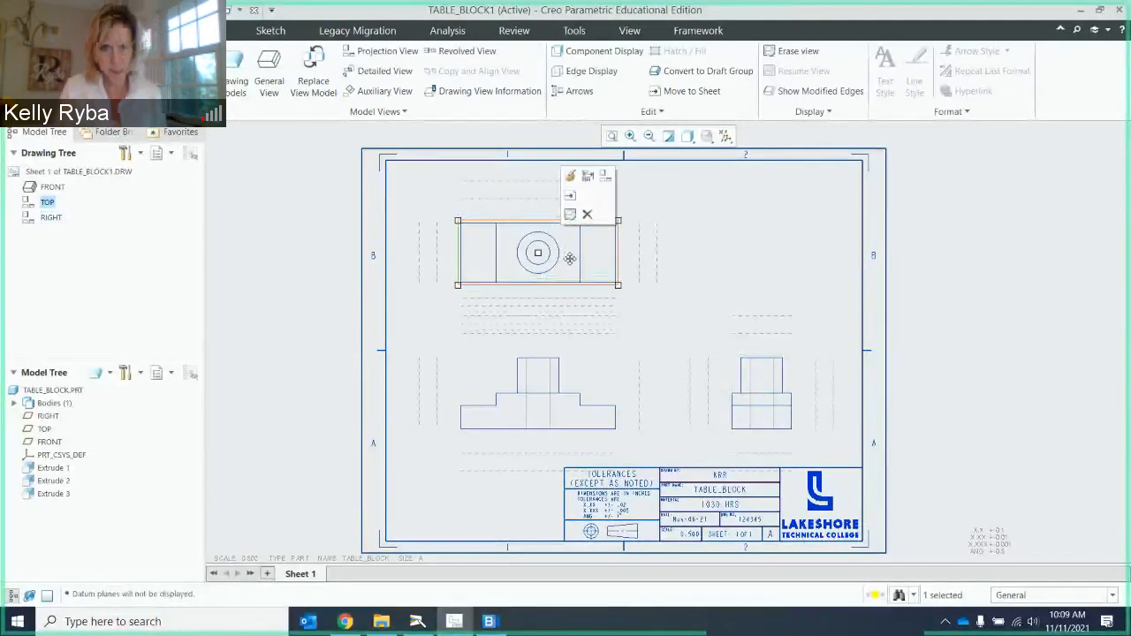
left_click(583, 325)
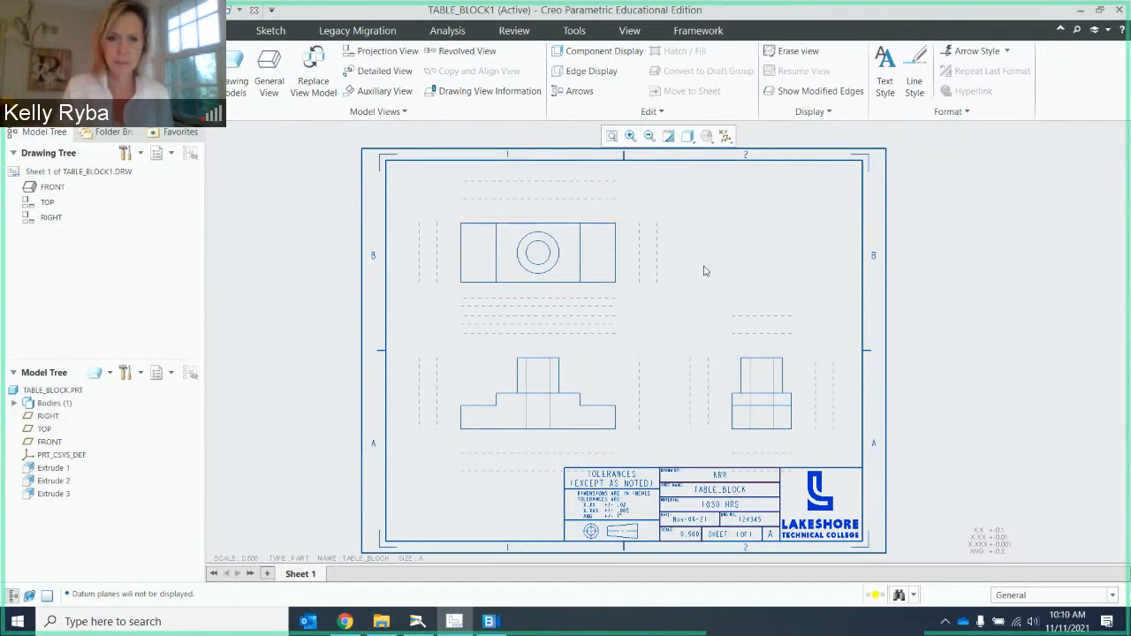
Shift the front view up by about 0.07 inches.
left_click(590, 403)
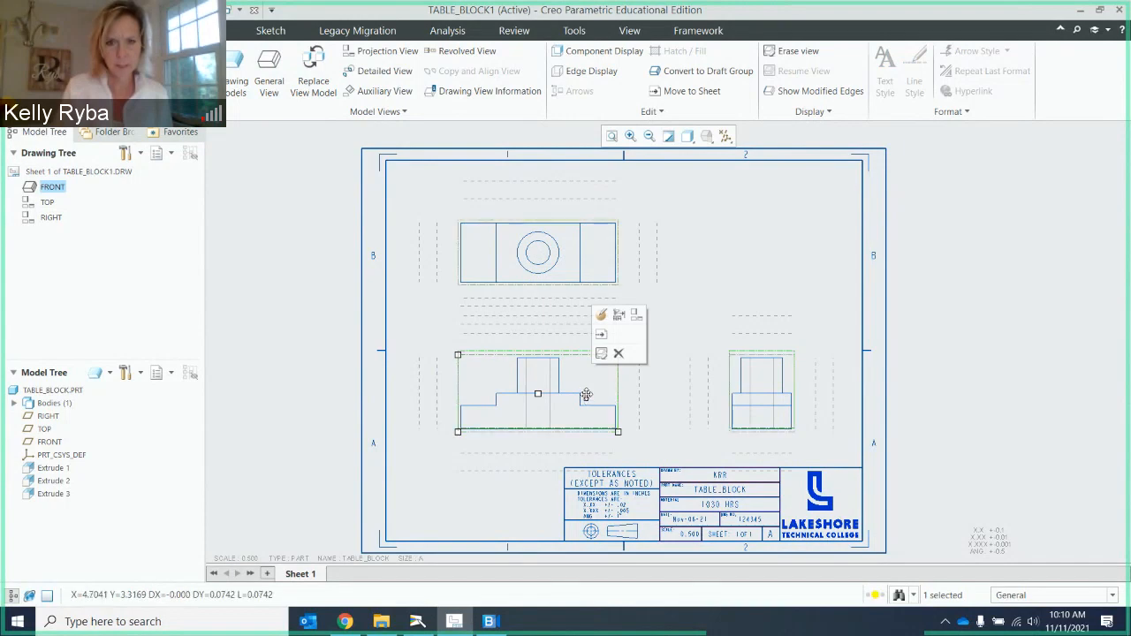
left_click_drag(586, 394, 586, 394)
left_click(748, 297)
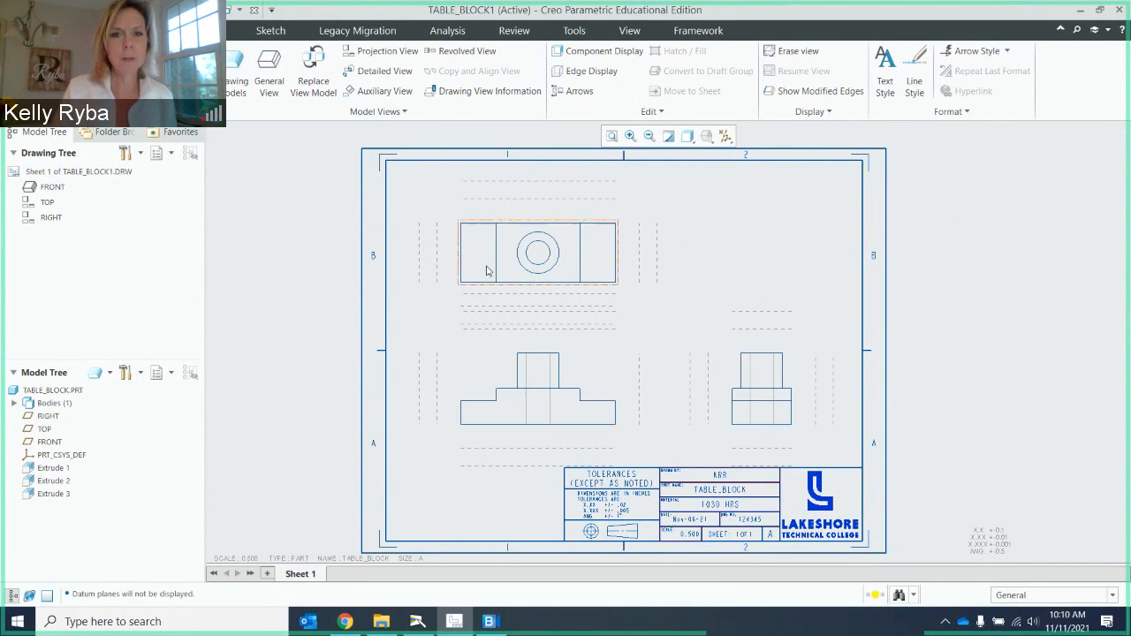
Show the hole's center axis A_1 in the top view through the model annotations.
left_click(597, 247)
left_click(618, 164)
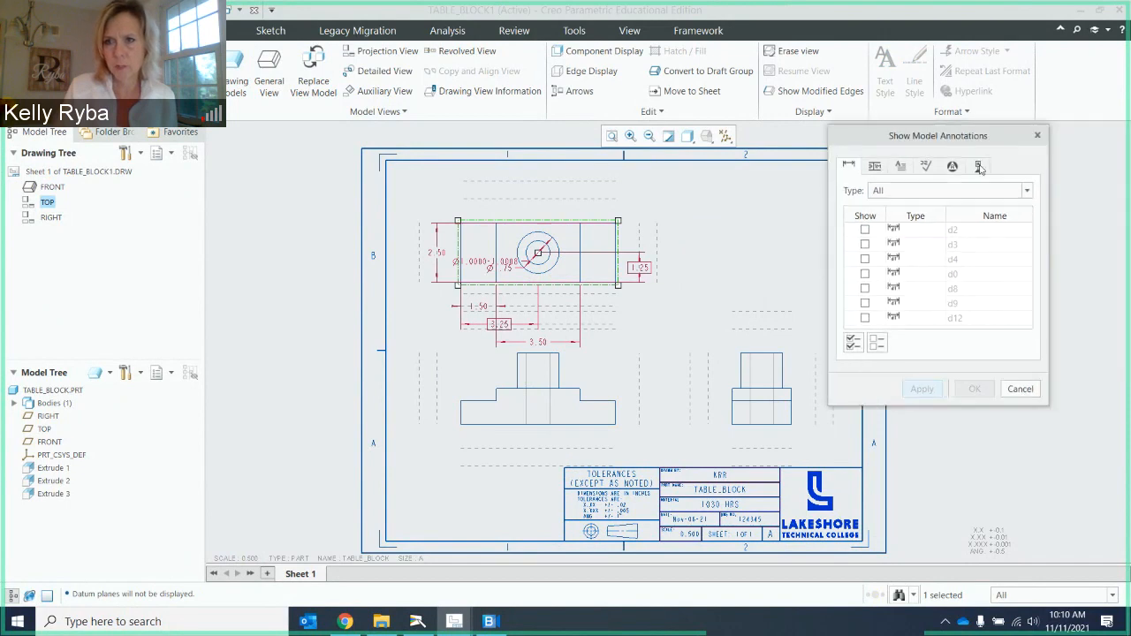
left_click(979, 167)
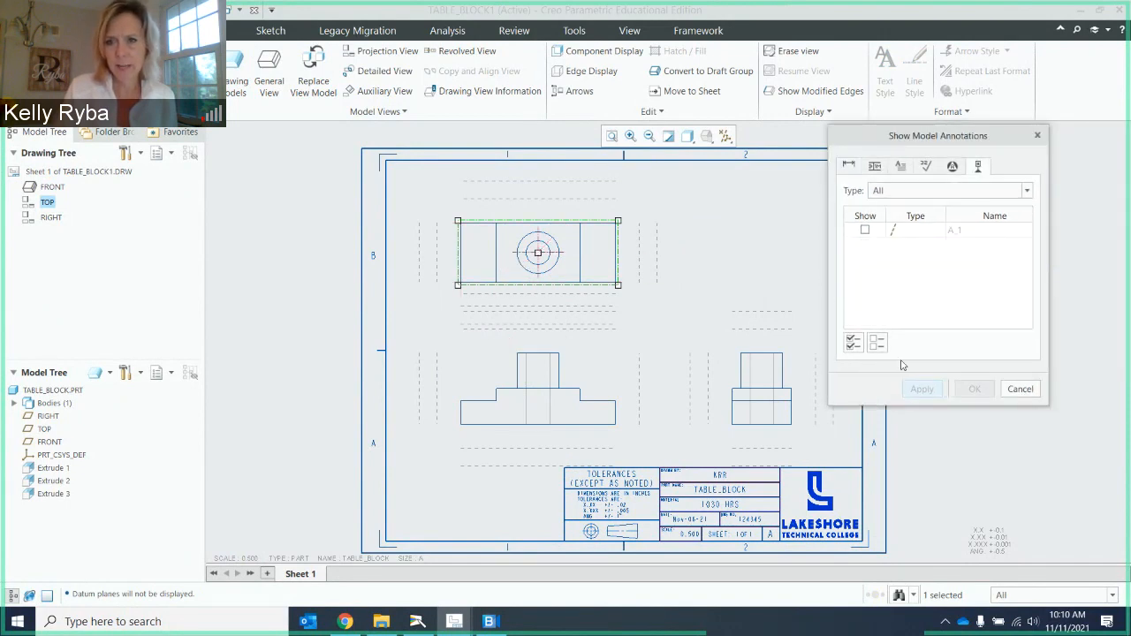
left_click(865, 229)
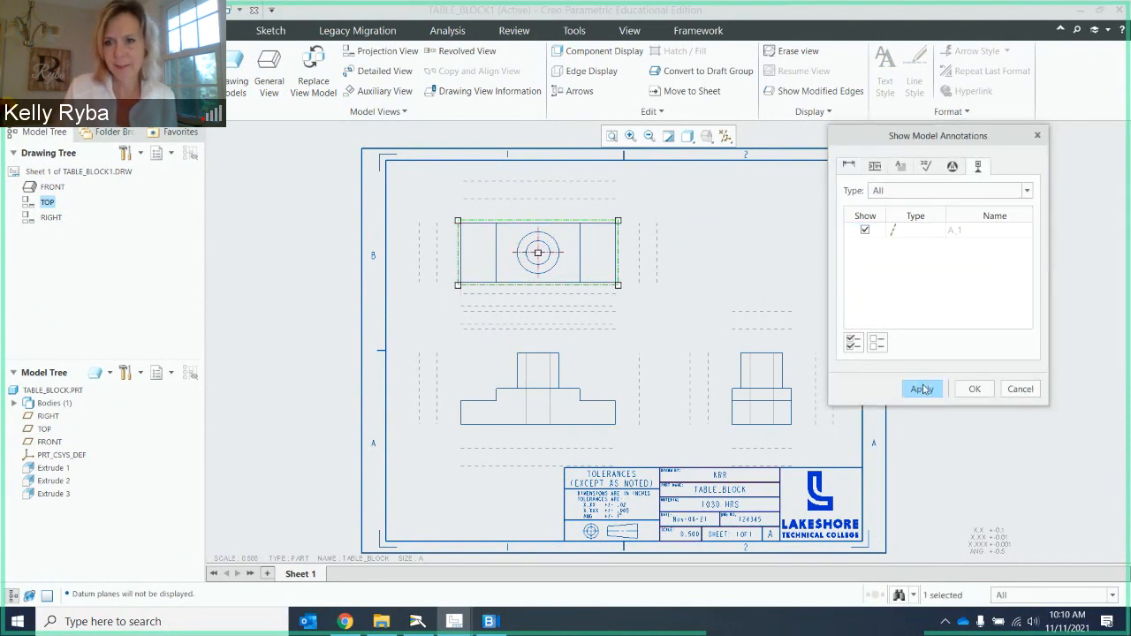
left_click(923, 389)
left_click(1007, 387)
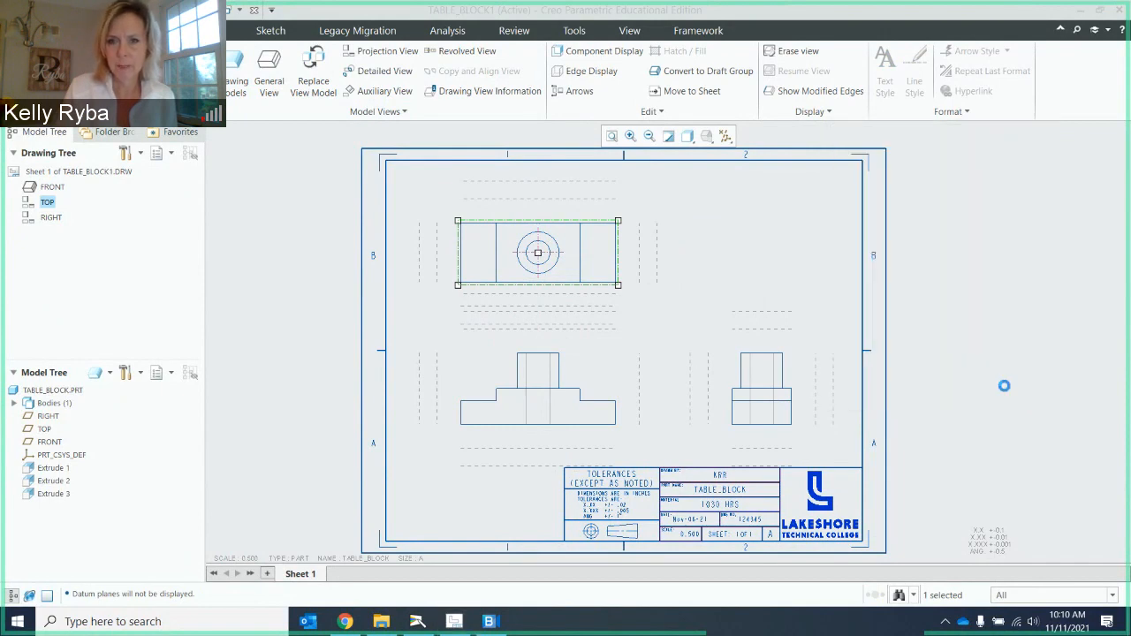
Show the hole's center axis A_1 in the front view through the model annotations.
left_click(608, 381)
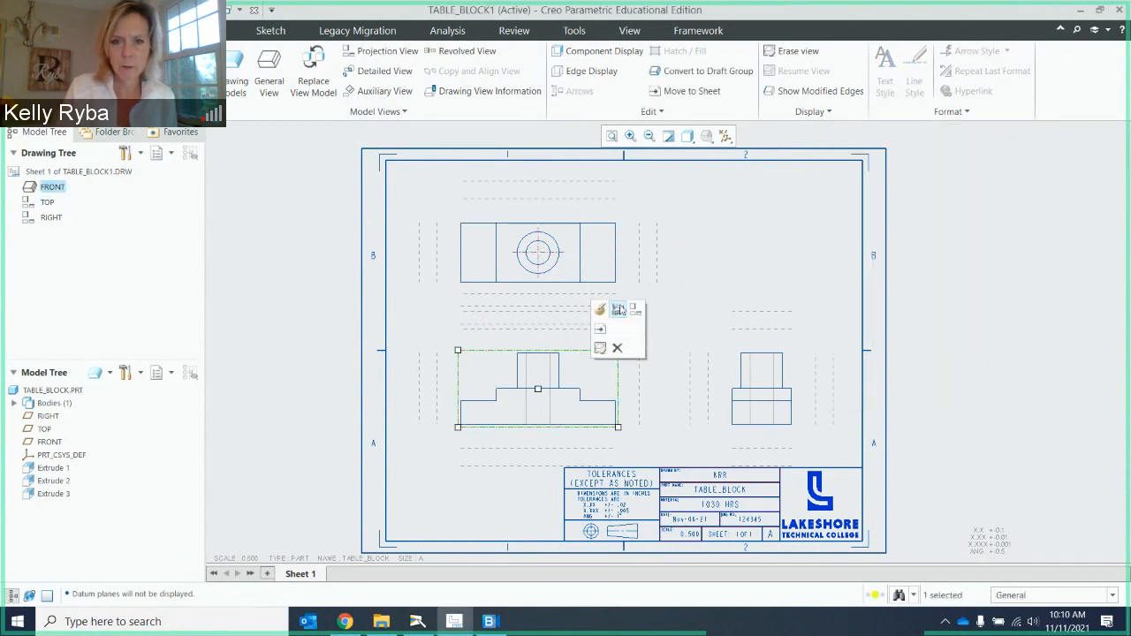
left_click(619, 310)
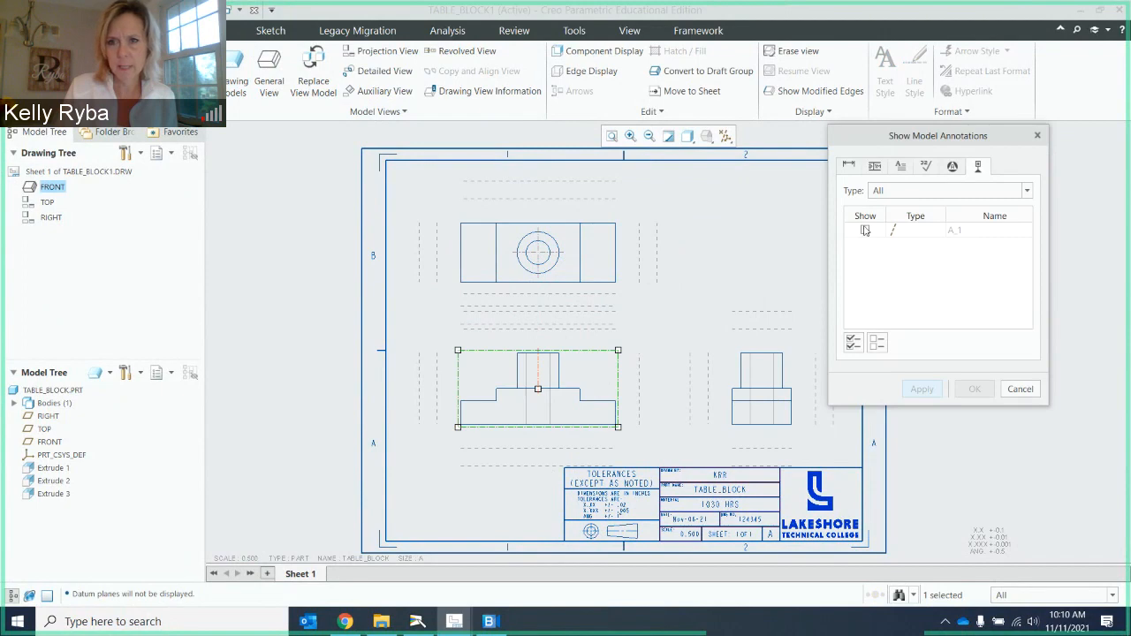
left_click(866, 230)
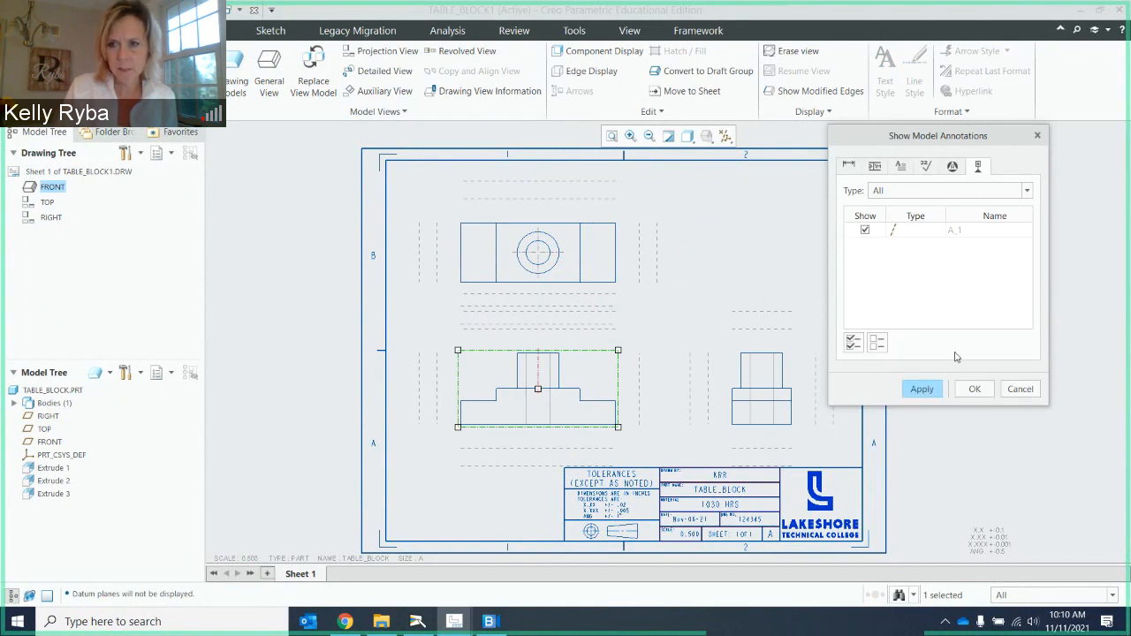
left_click(914, 387)
left_click(1019, 389)
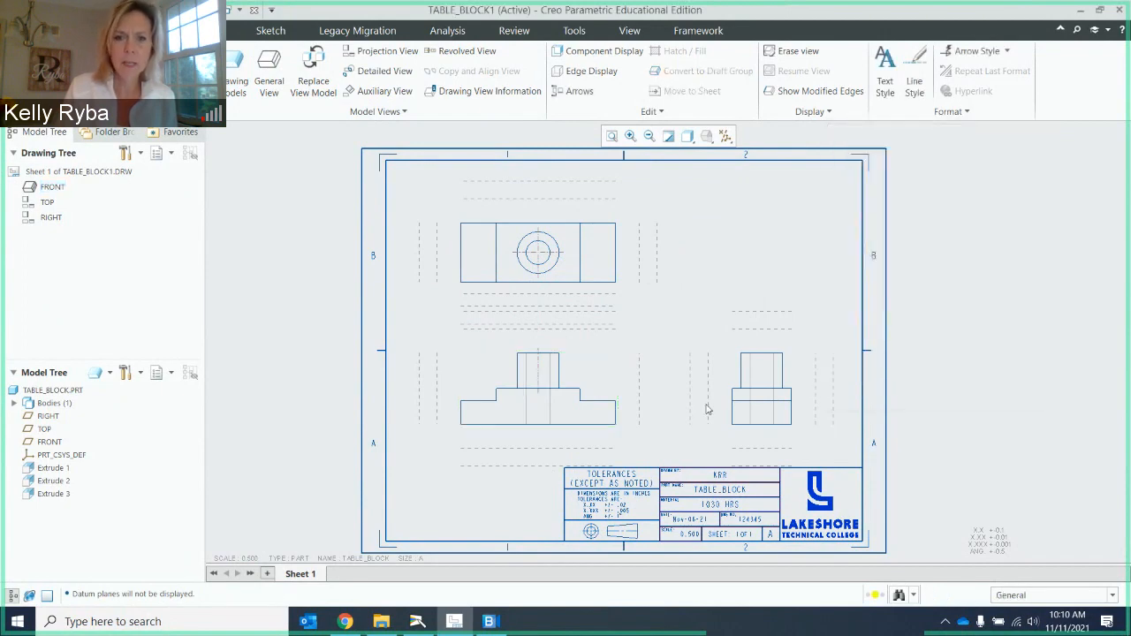
left_click(538, 385)
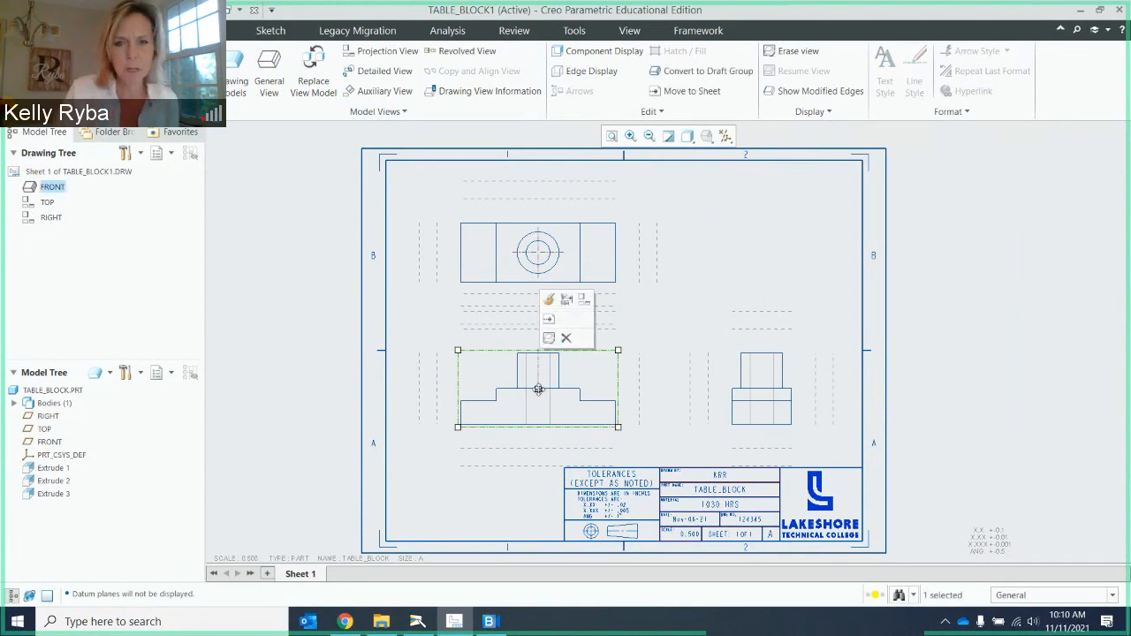
scroll(551, 423, "up", 2)
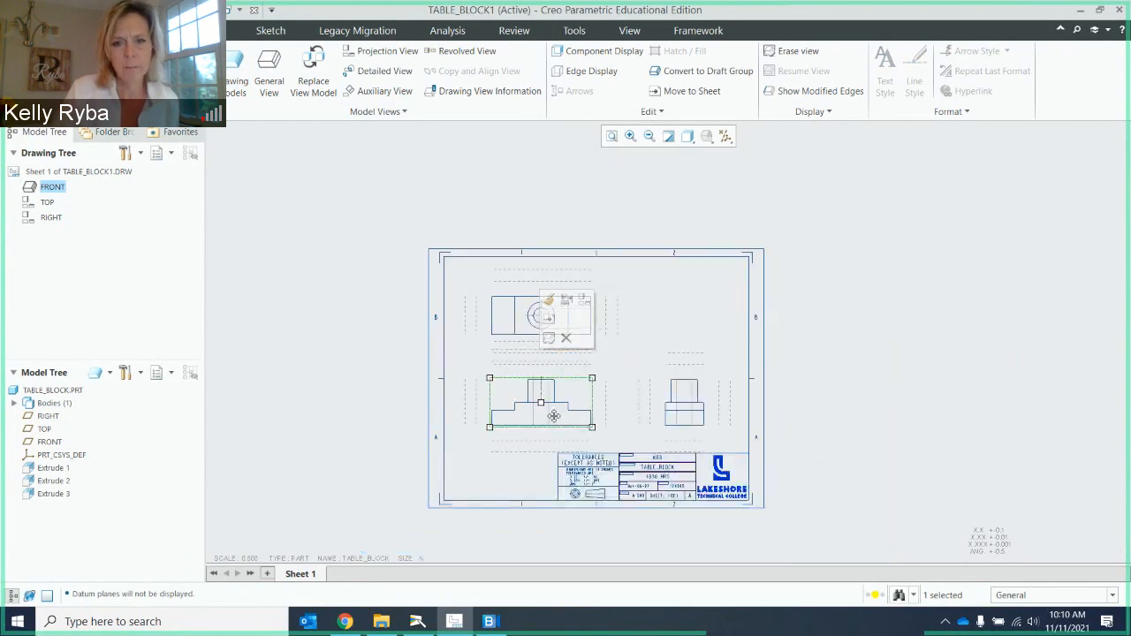
scroll(556, 415, "down", 1)
left_click(567, 384)
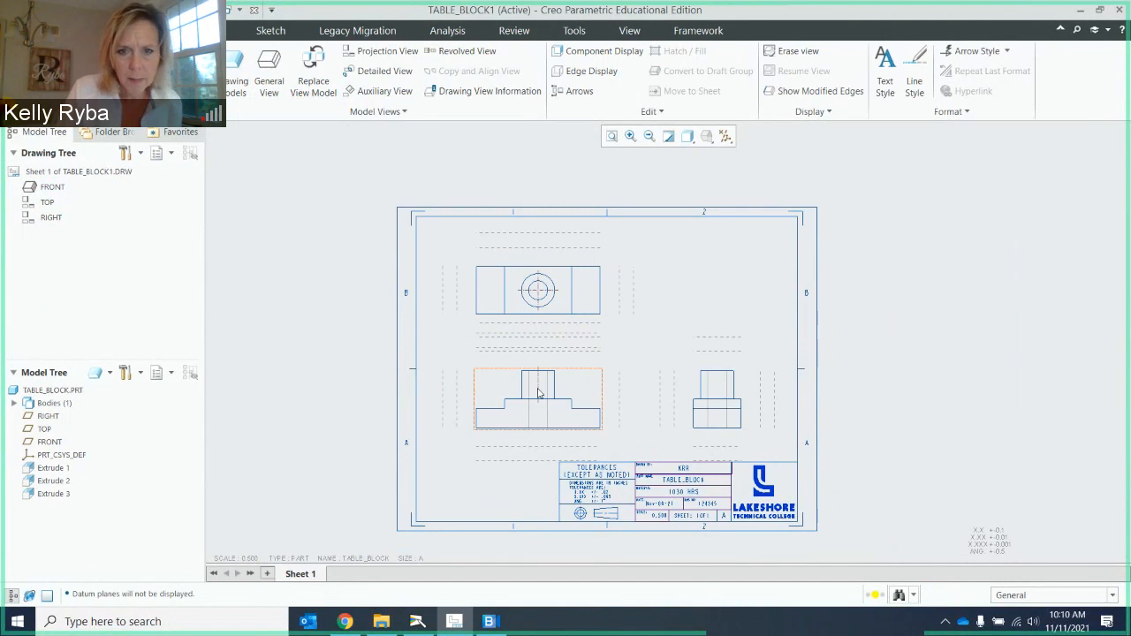
left_click(579, 386)
left_click(628, 350)
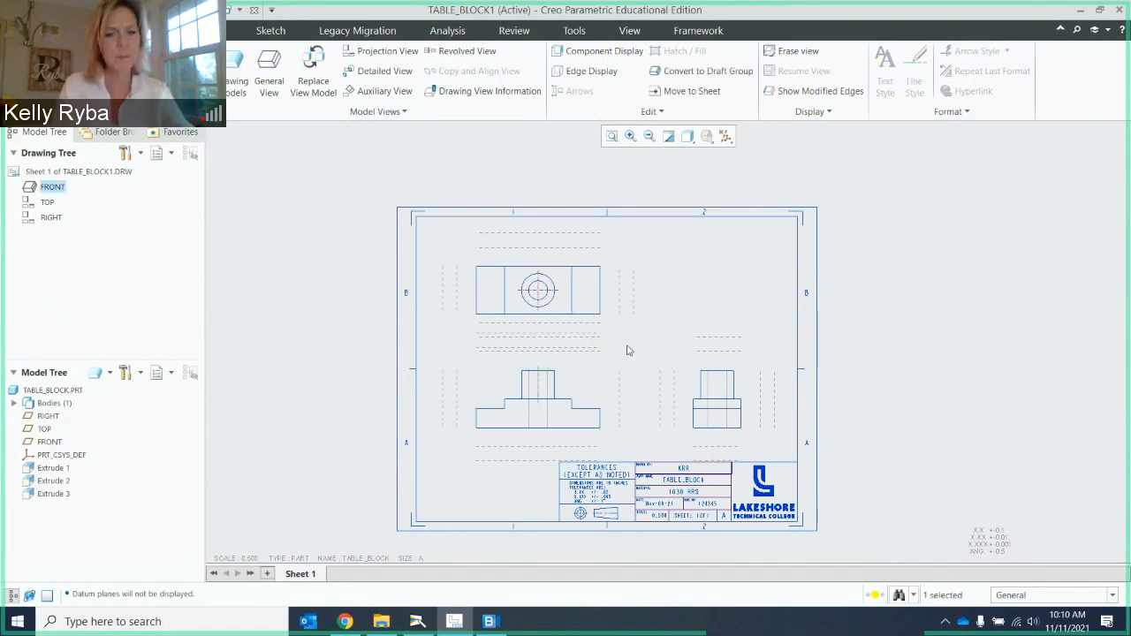
Try to select the hole's centerlines in the front and top views for editing.
scroll(568, 390, "up", 2)
left_click(513, 381)
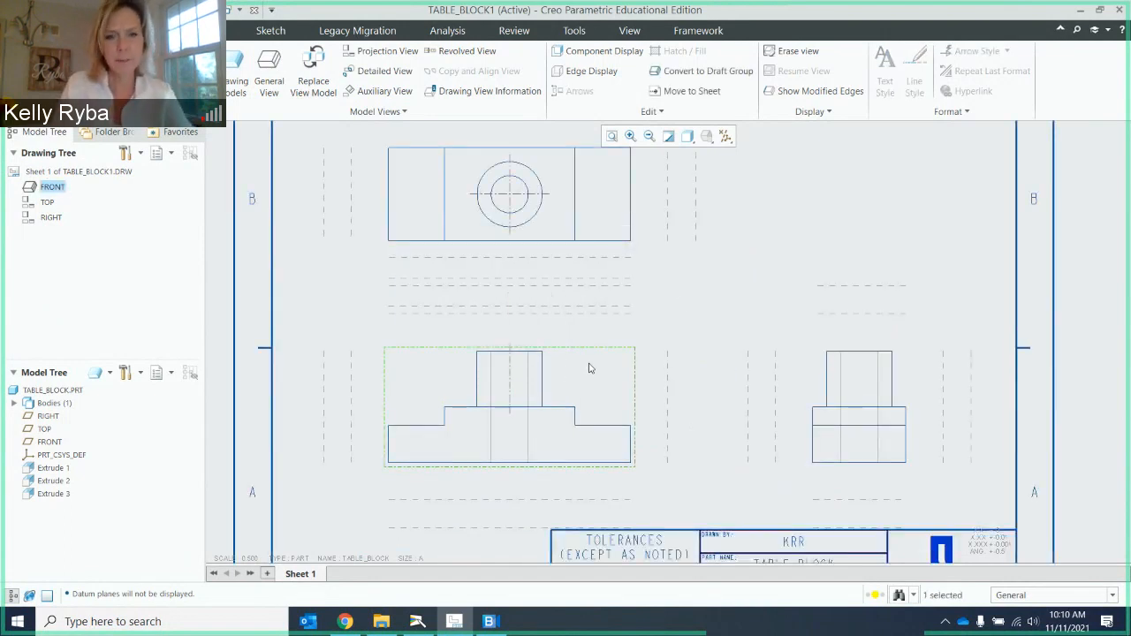
left_click(732, 301)
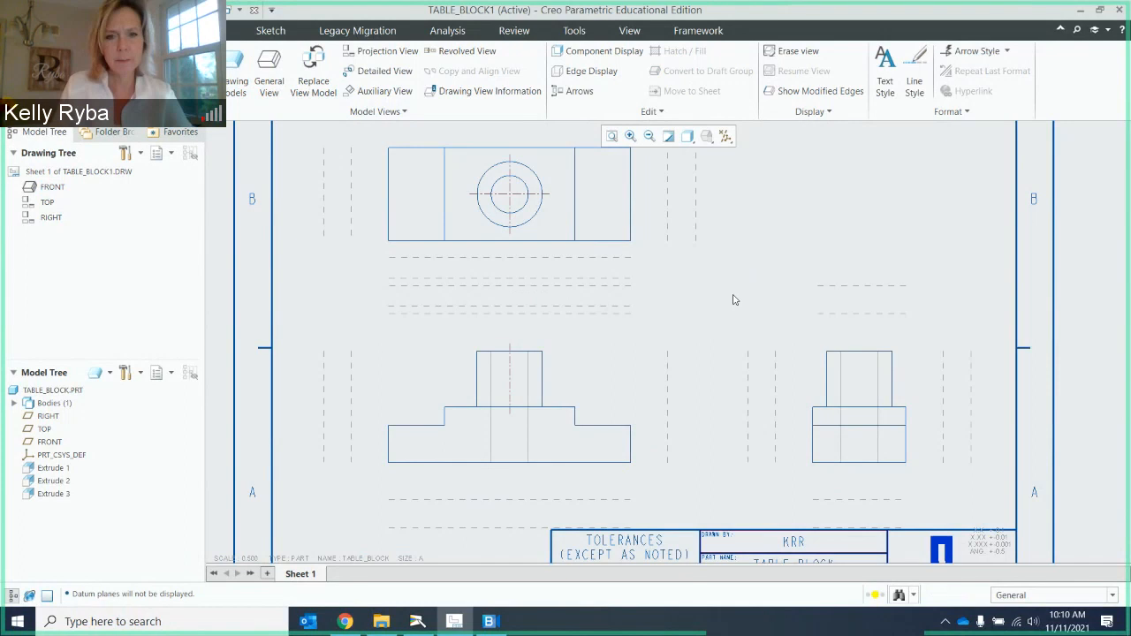
left_click(511, 399)
left_click(1115, 596)
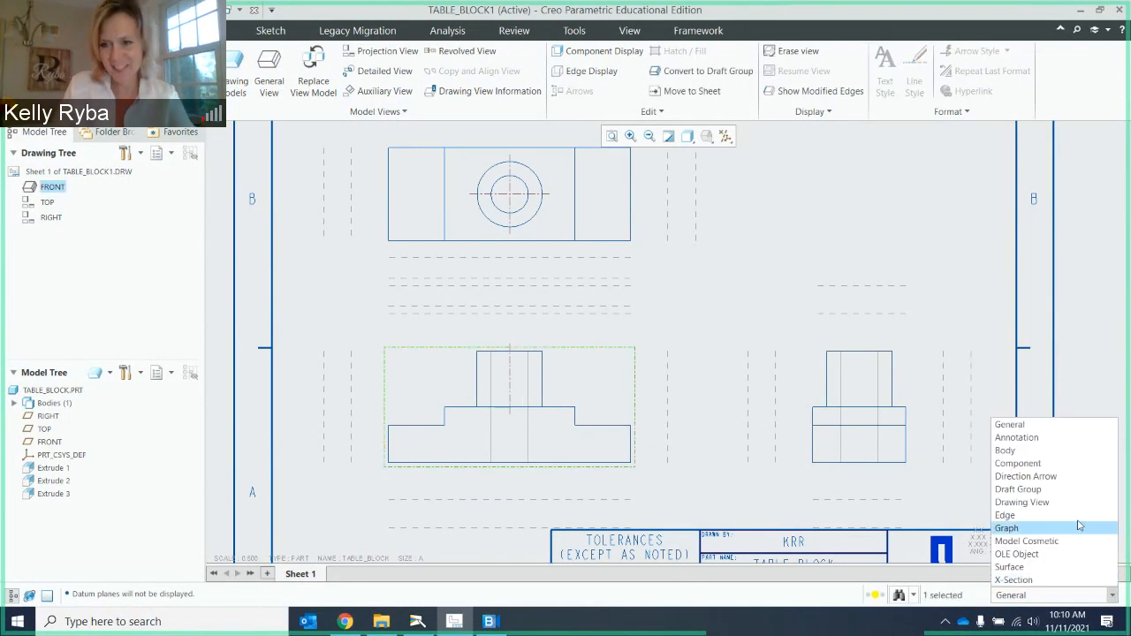
left_click(955, 303)
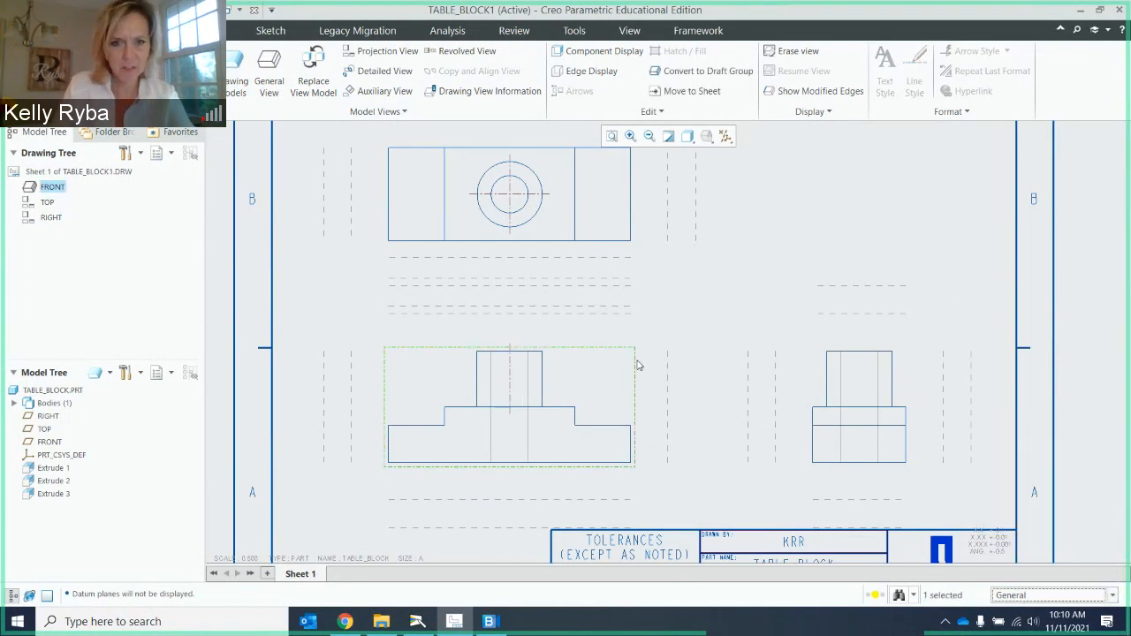
left_click(511, 413)
left_click(682, 306)
scroll(701, 299, "down", 3)
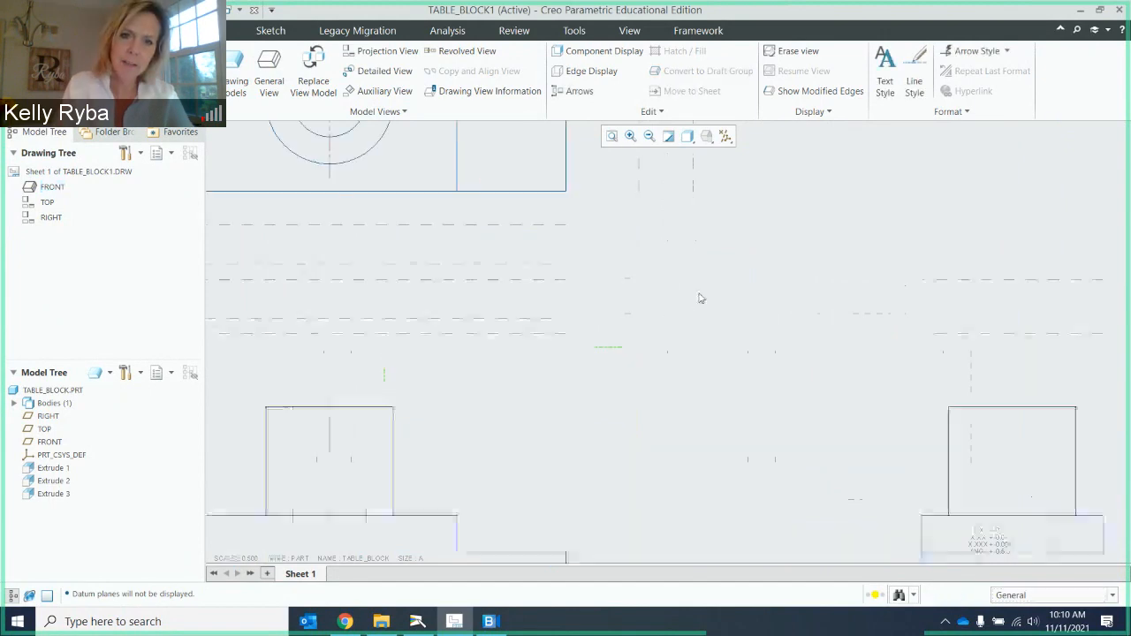
scroll(701, 299, "up", 3)
left_click(527, 205)
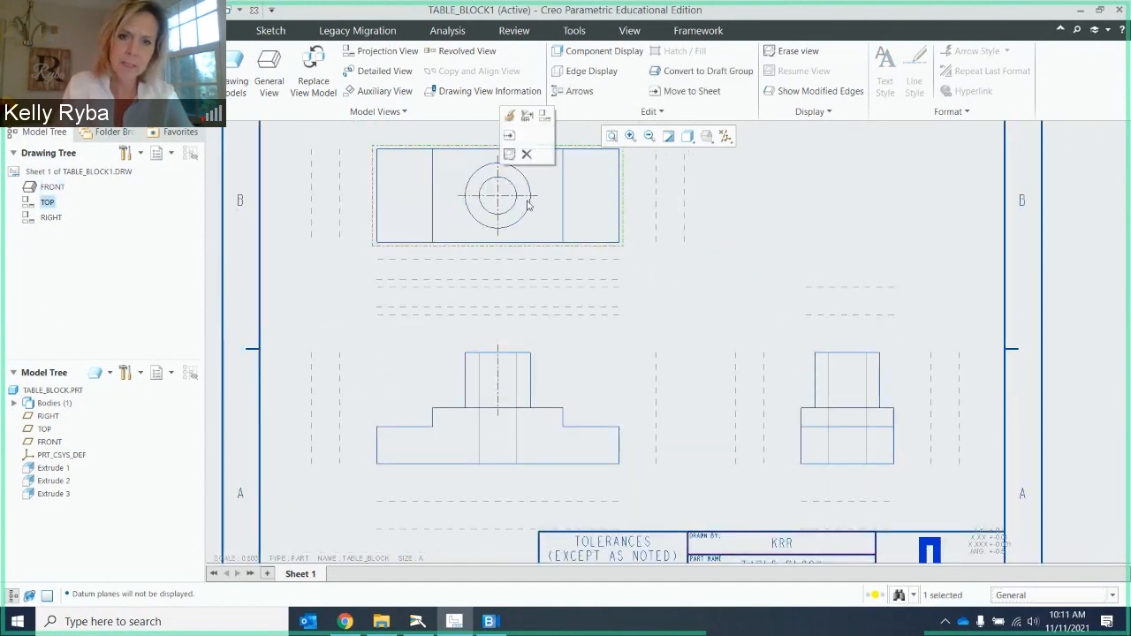
left_click(656, 278)
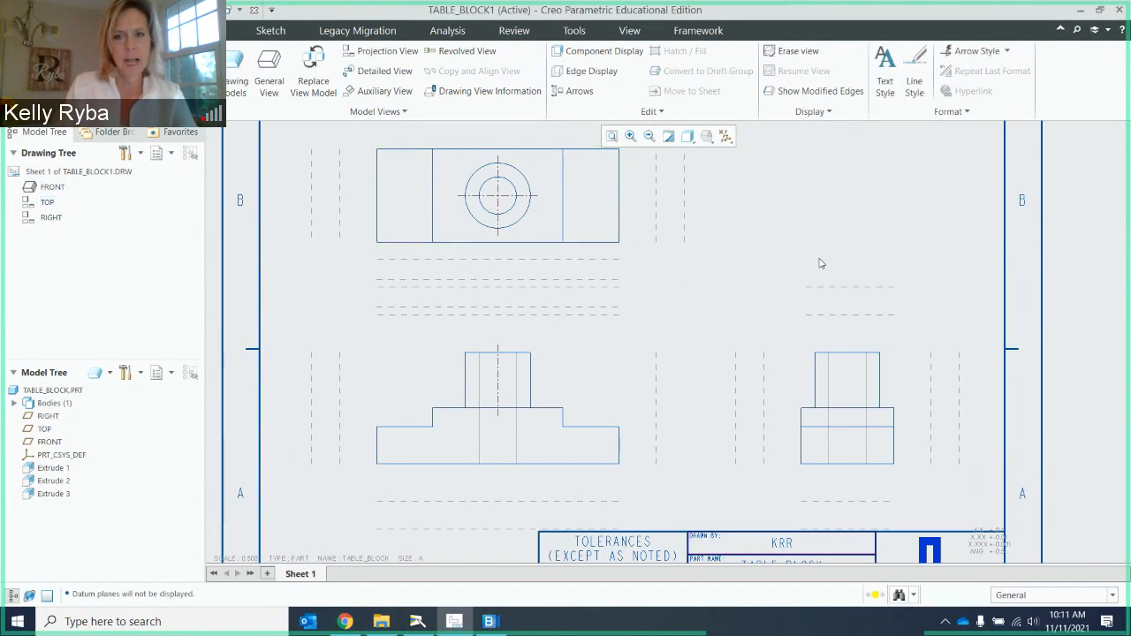
scroll(821, 264, "down", 3)
scroll(591, 328, "up", 3)
scroll(508, 331, "up", 1)
middle_click_drag(508, 327, 679, 302)
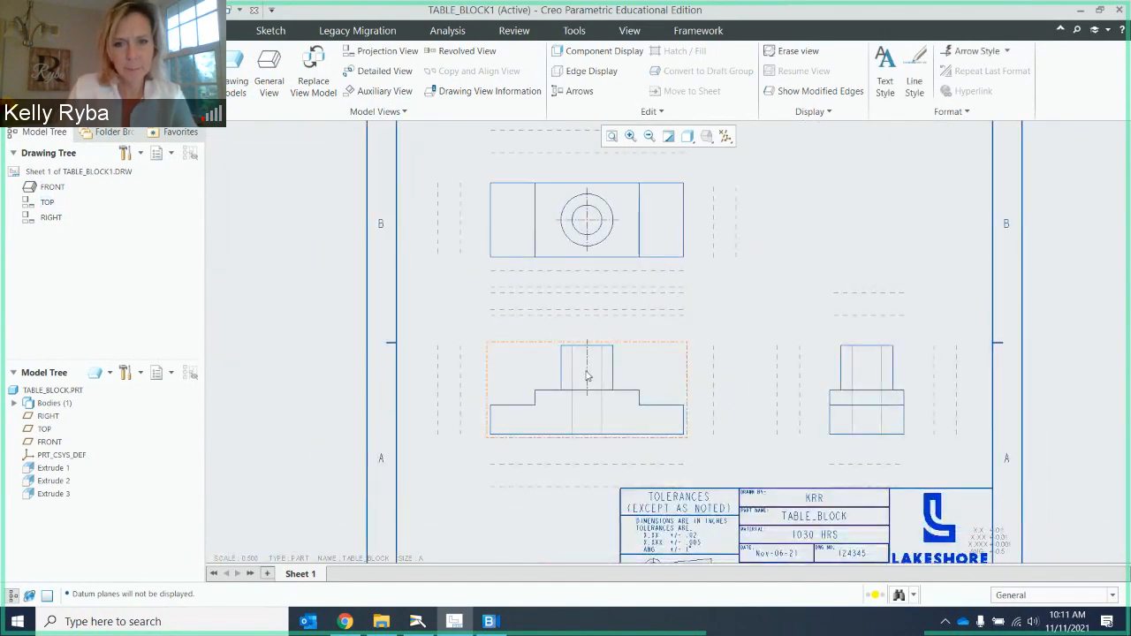
Check the front view's model annotations for further axes that can be shown.
left_click(587, 375)
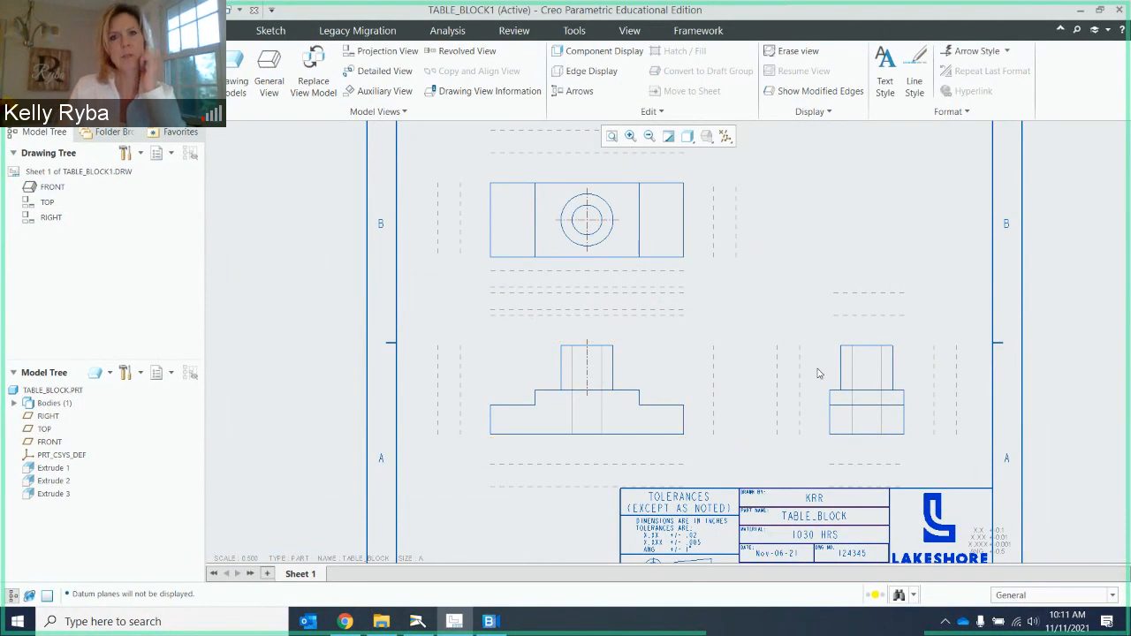
left_click(633, 380)
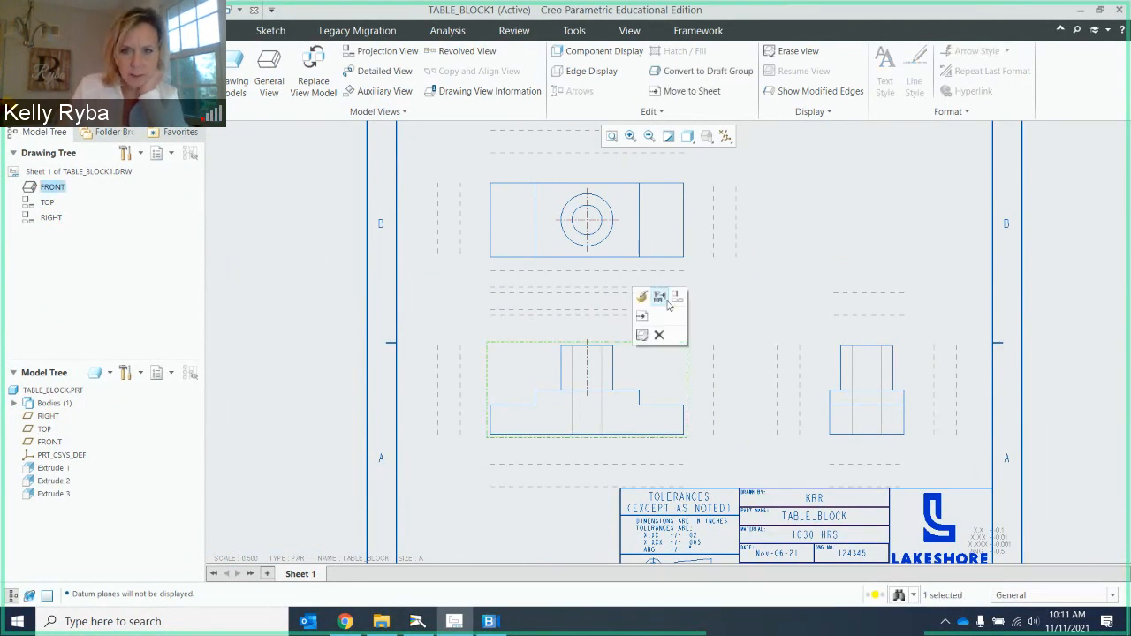
left_click(660, 299)
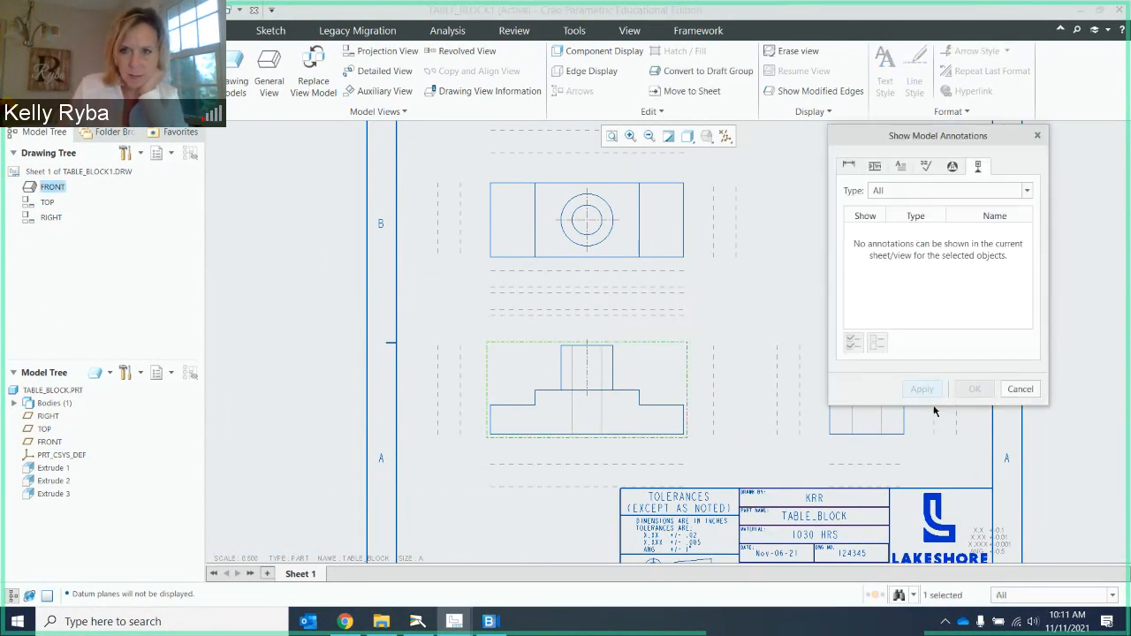
left_click(1017, 389)
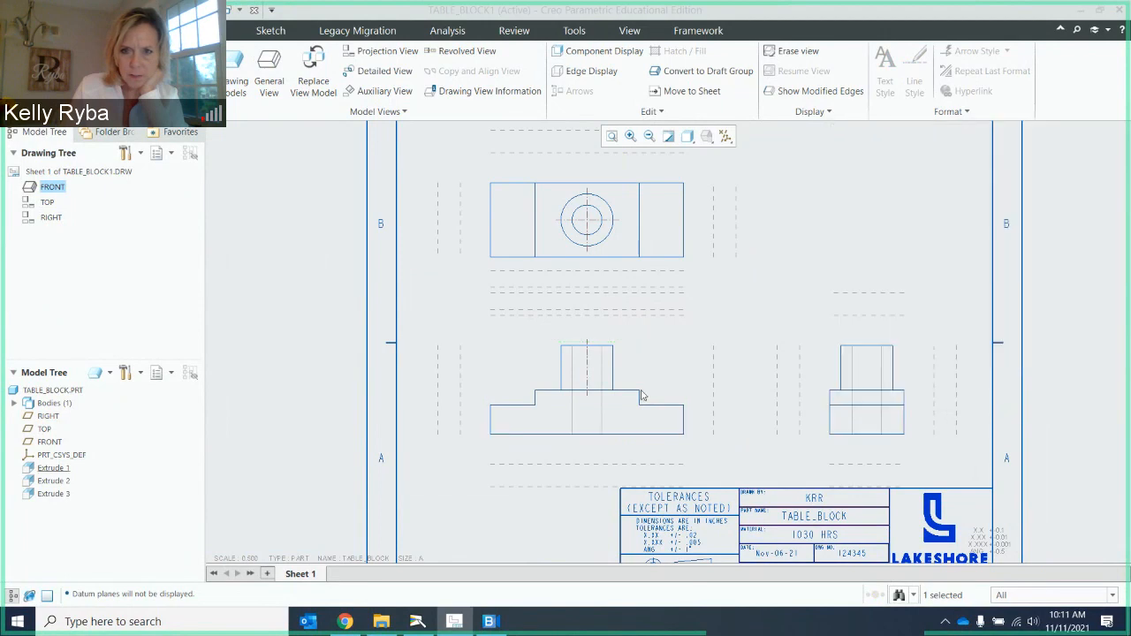
left_click(589, 386)
left_click(772, 342)
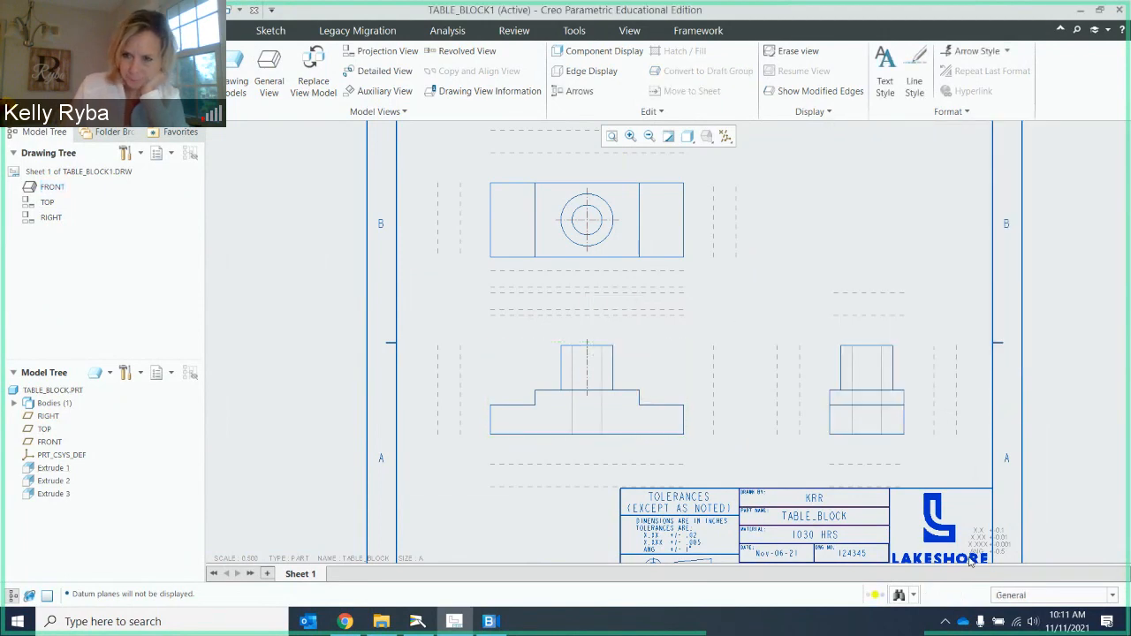
Try the Annotation selection filter for picking the front view's centerline, and restore the filter to General.
left_click(1004, 595)
left_click(1018, 438)
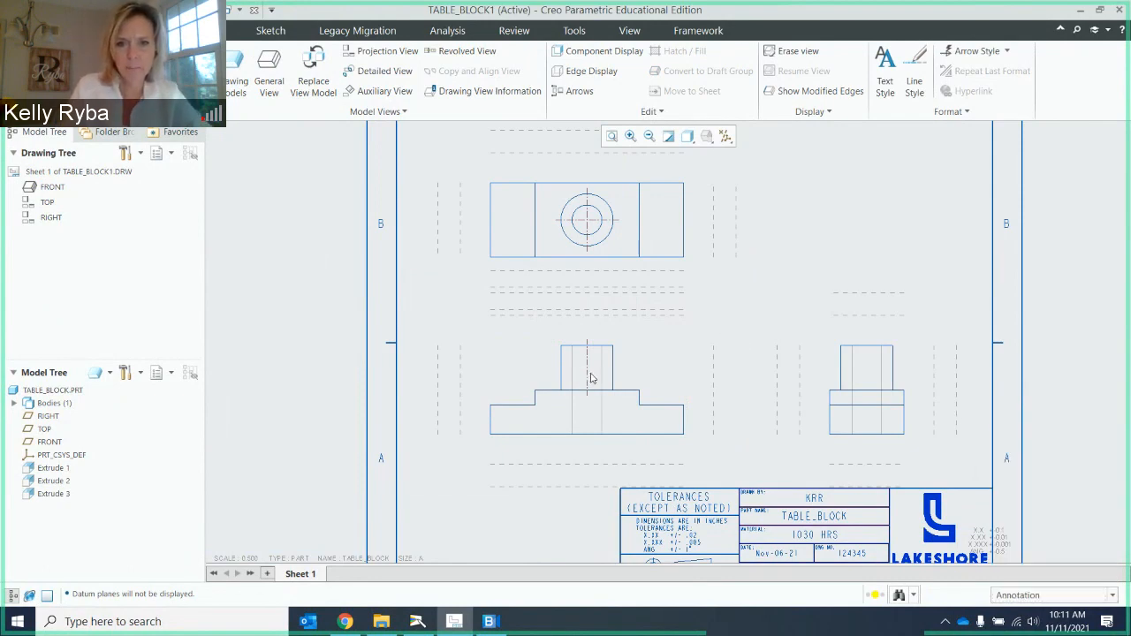
left_click(1065, 595)
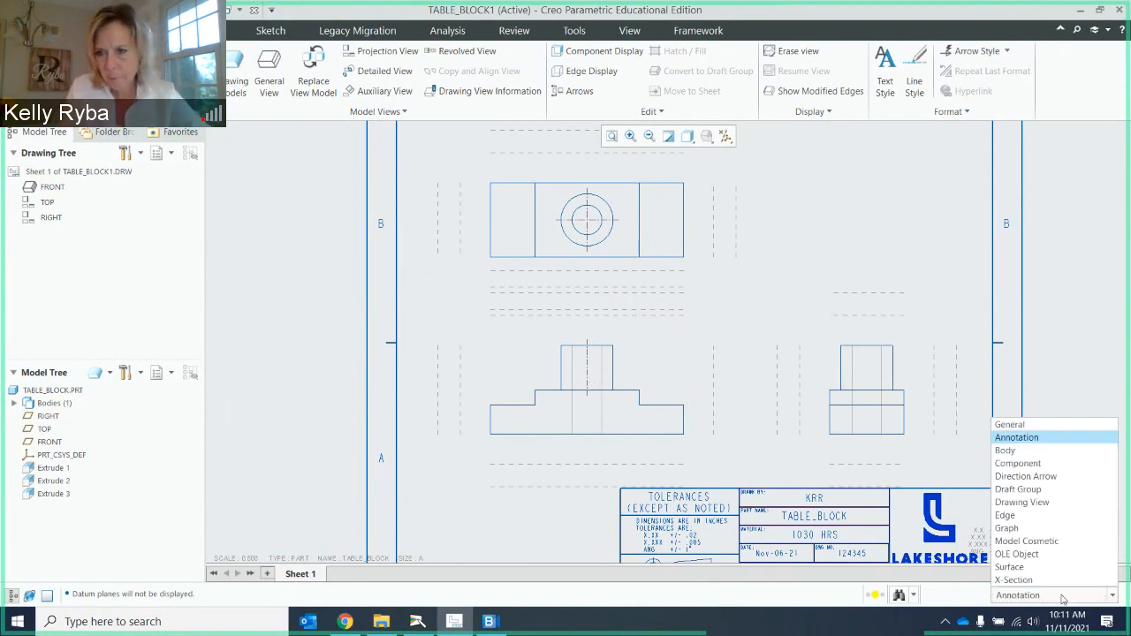
left_click(1045, 425)
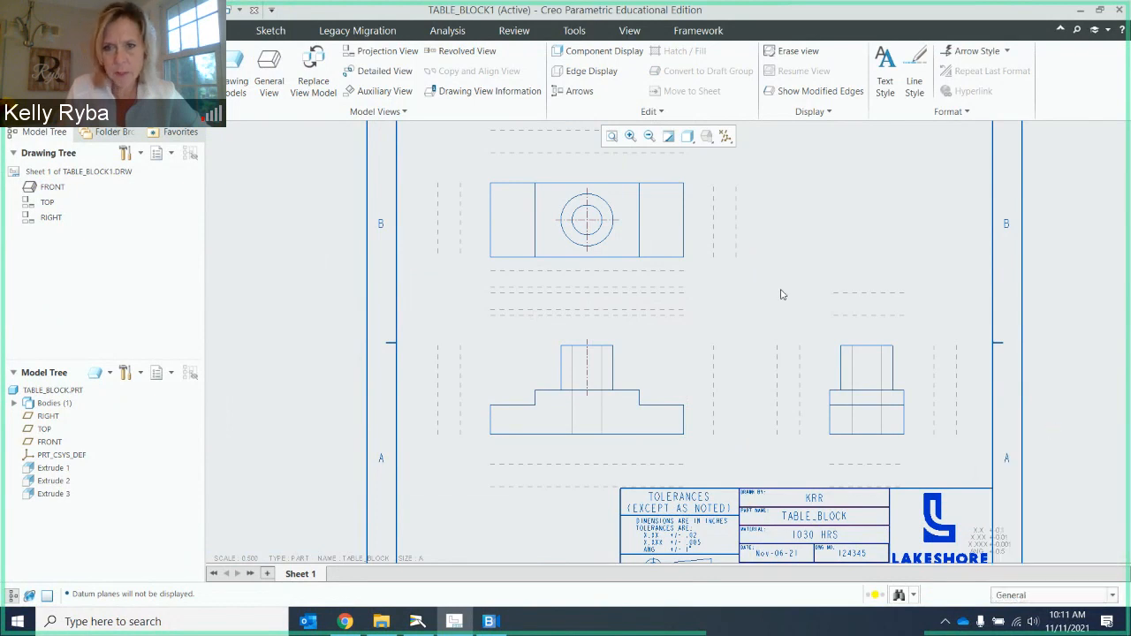
left_click(604, 389)
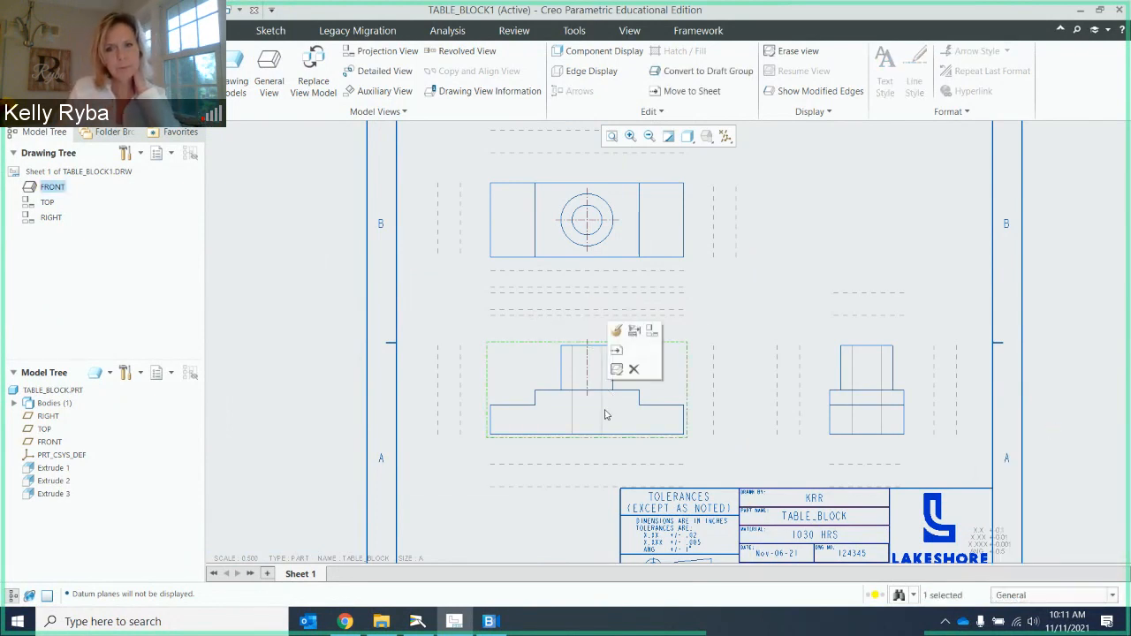
left_click(755, 306)
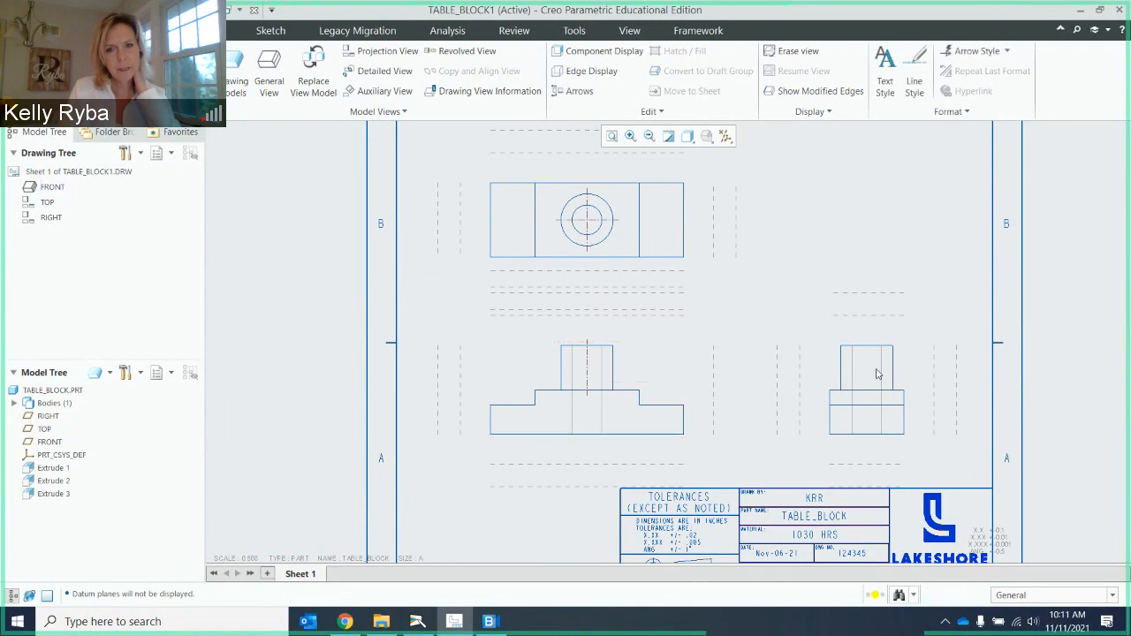
Show the hole's center axis A_1 in the right view through the model annotations.
left_click(841, 368)
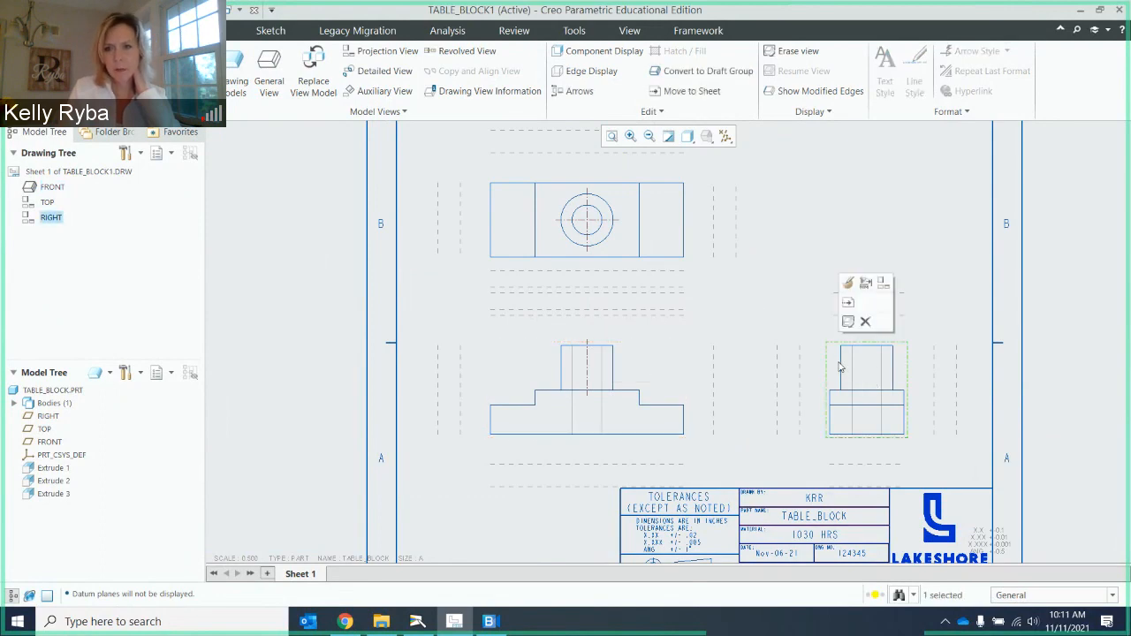
left_click(865, 284)
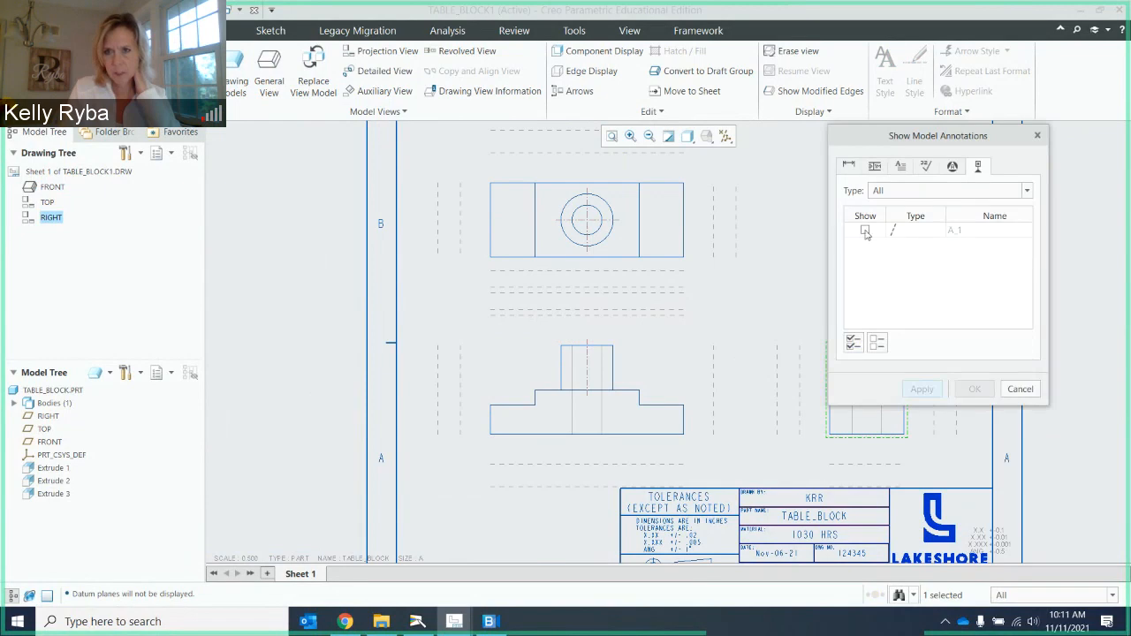
left_click(920, 390)
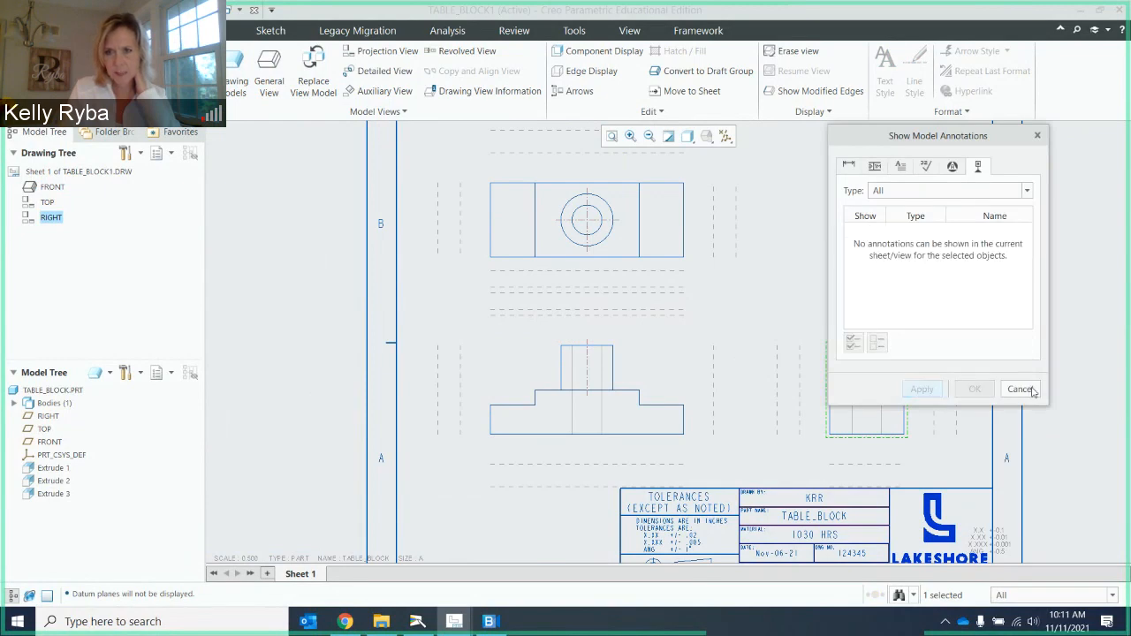
left_click(1020, 389)
left_click(871, 382)
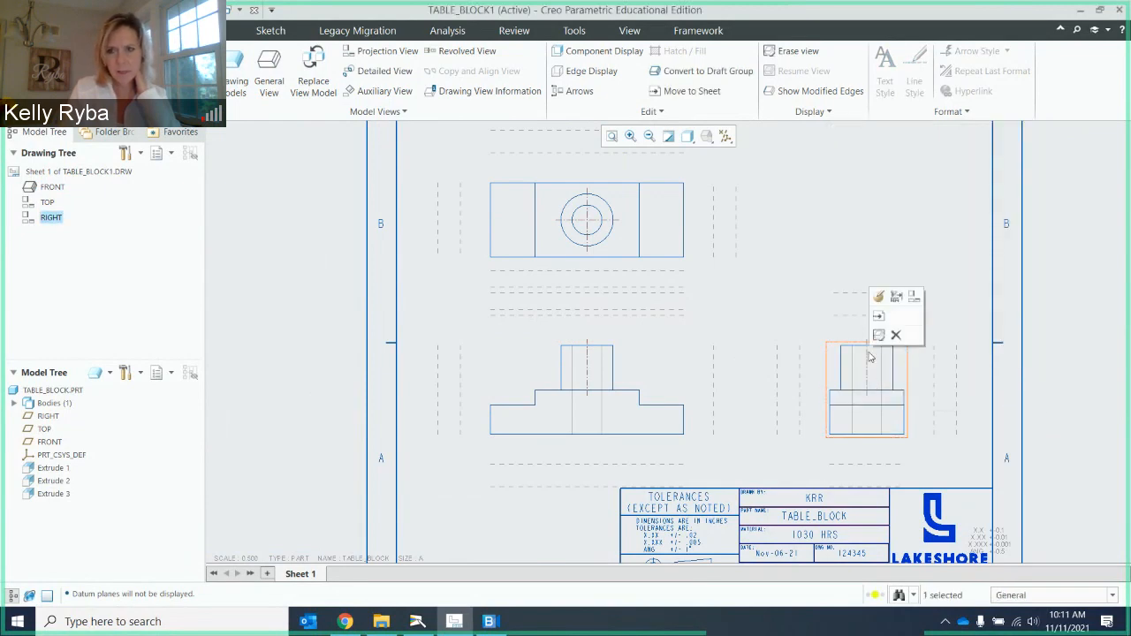
left_click(838, 248)
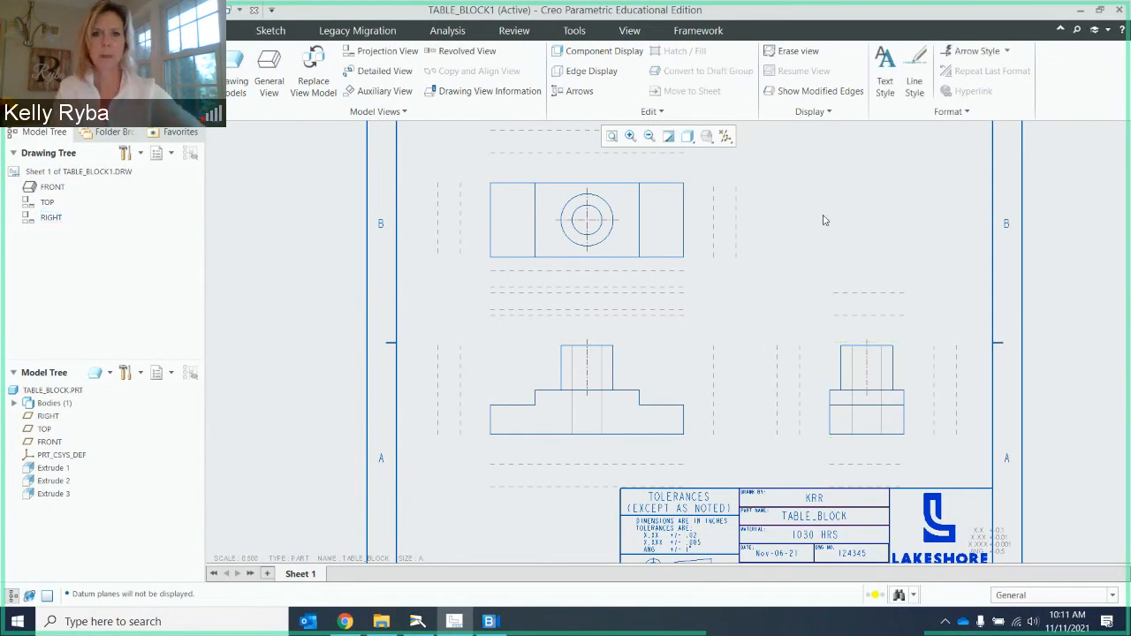
Switch to annotation editing and extend the front view's hole centerline down past the bottom edge of the base.
scroll(659, 240, "up", 2)
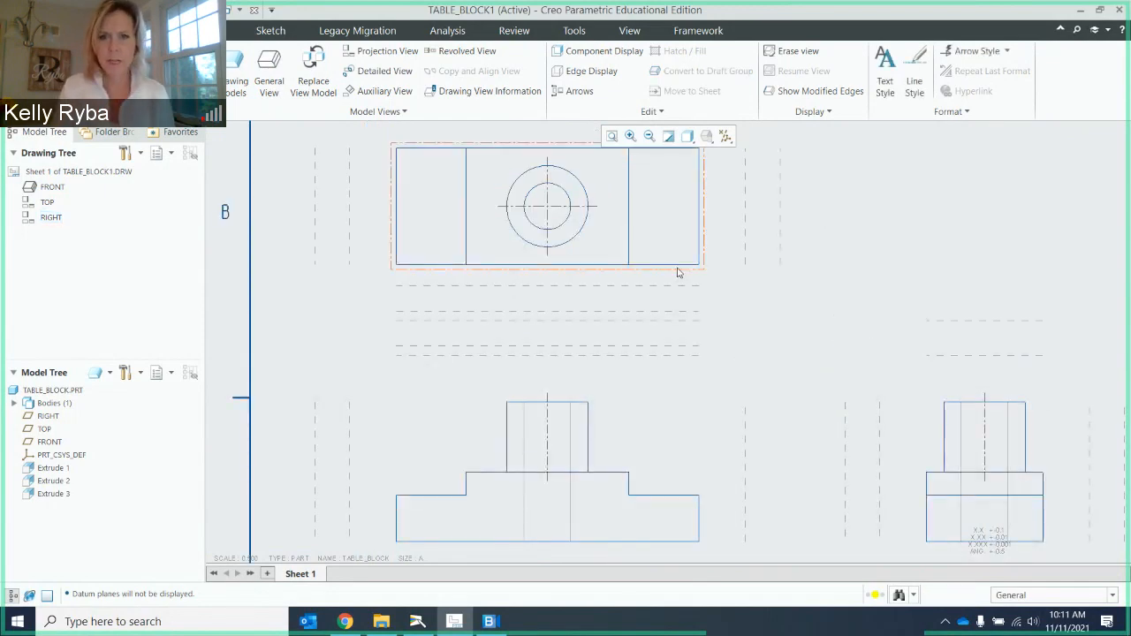
scroll(678, 270, "down", 2)
middle_click_drag(765, 277, 745, 261)
left_click(208, 30)
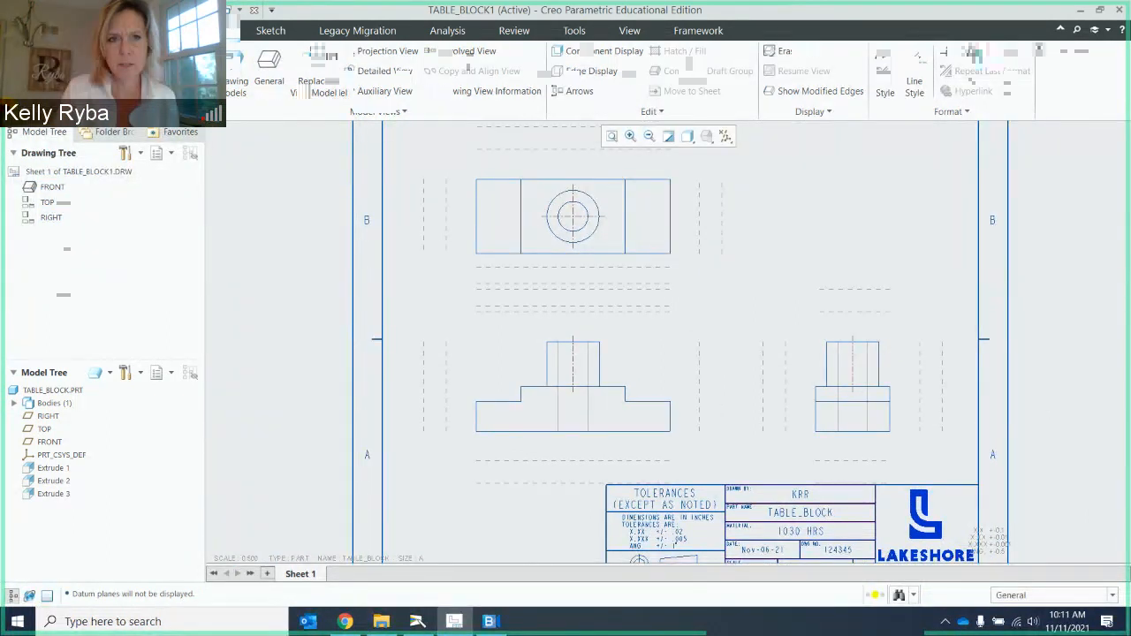
left_click(573, 382)
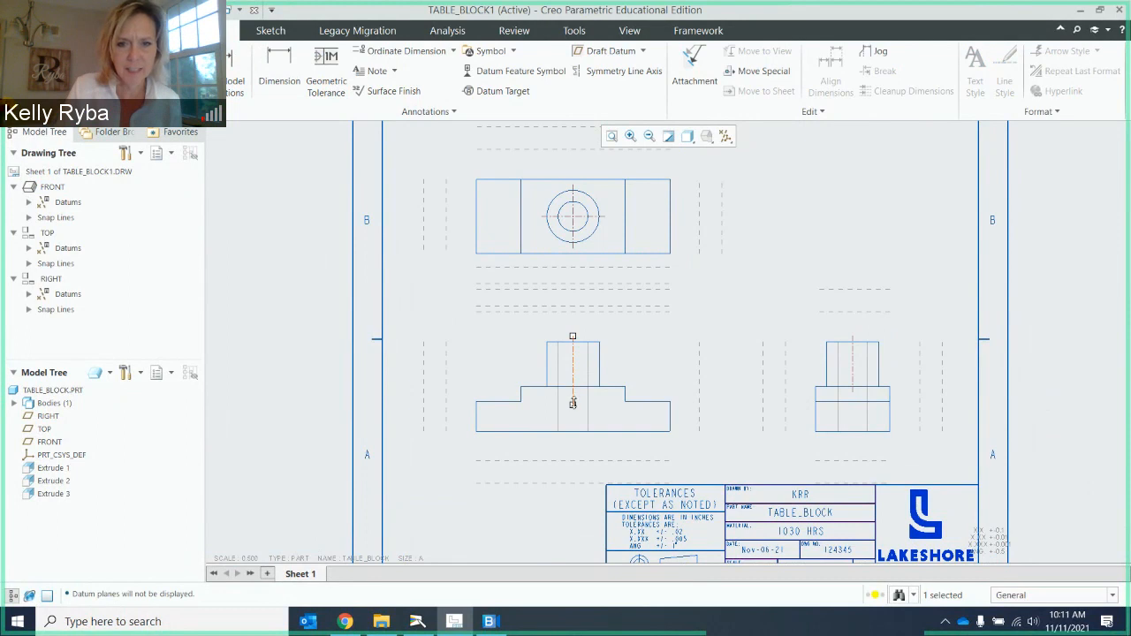
left_click_drag(573, 403, 586, 442)
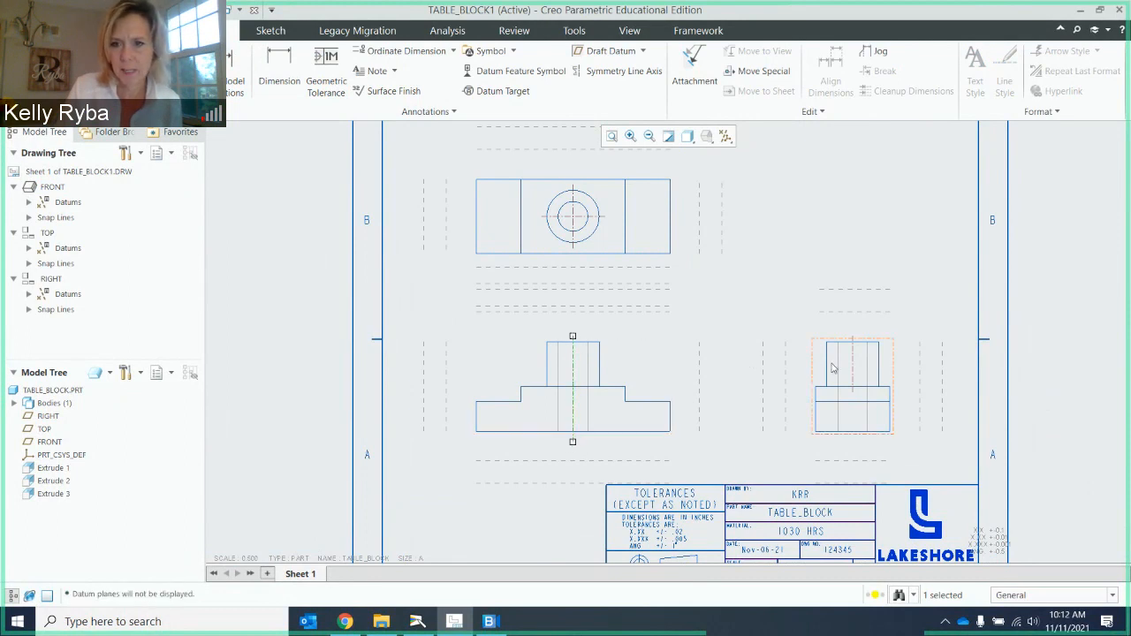
Extend the right view's hole centerline down past the bottom edge of the base.
left_click(853, 371)
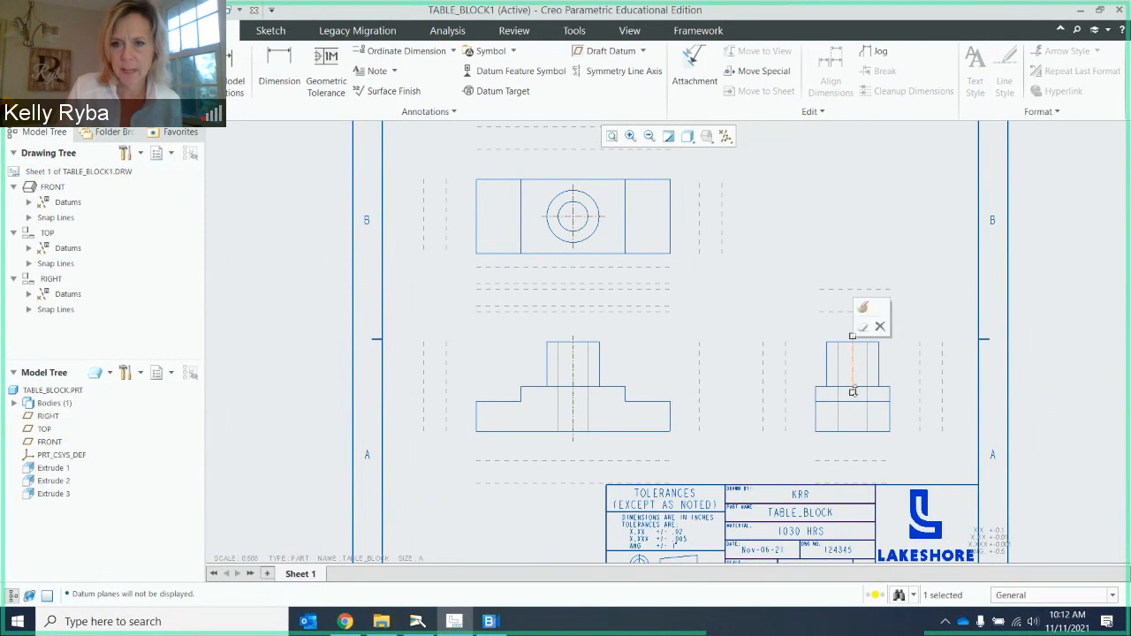
left_click_drag(853, 392, 862, 440)
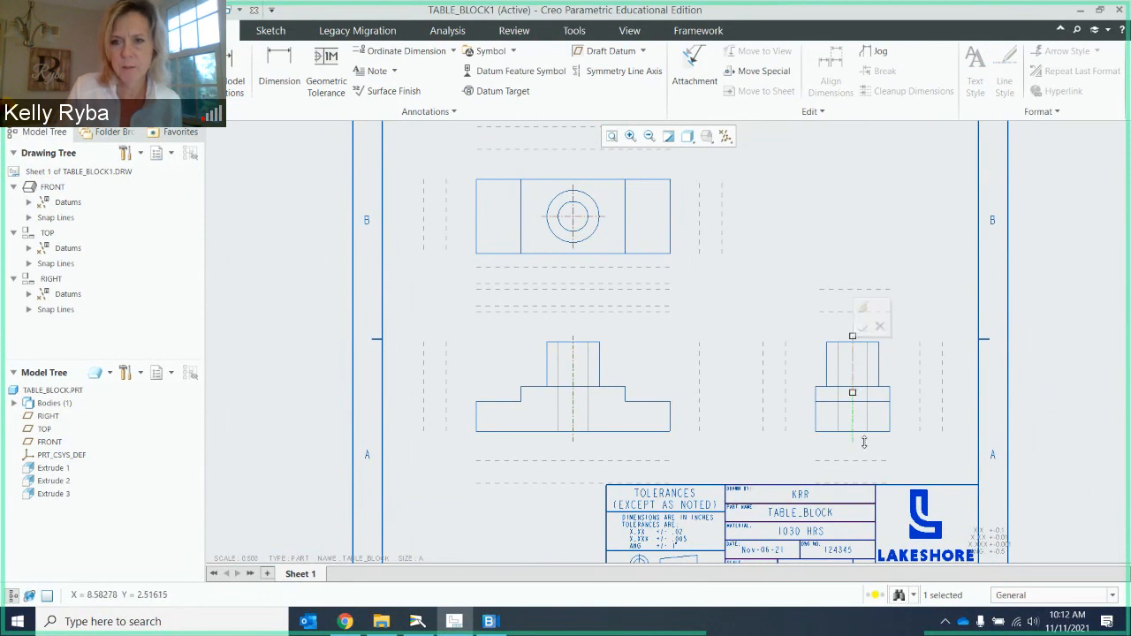
left_click(830, 234)
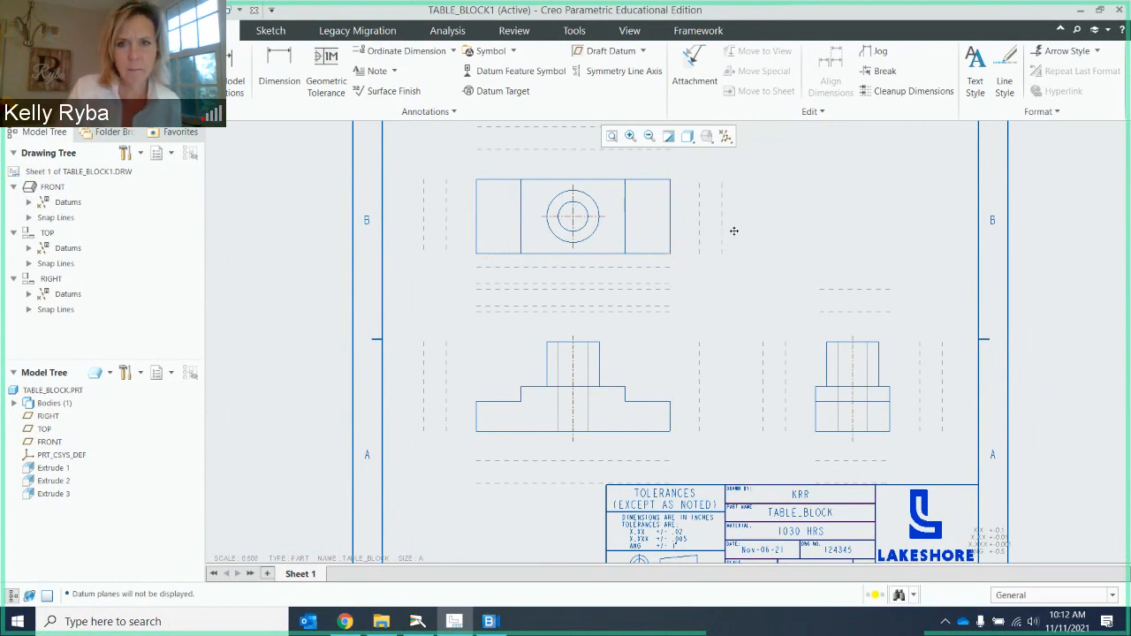
Select the top view, examine its dimensions in the Problem 12.1 drawing guide in the document camera window, and return to the Creo drawing.
middle_click_drag(734, 230, 730, 286)
left_click(649, 282)
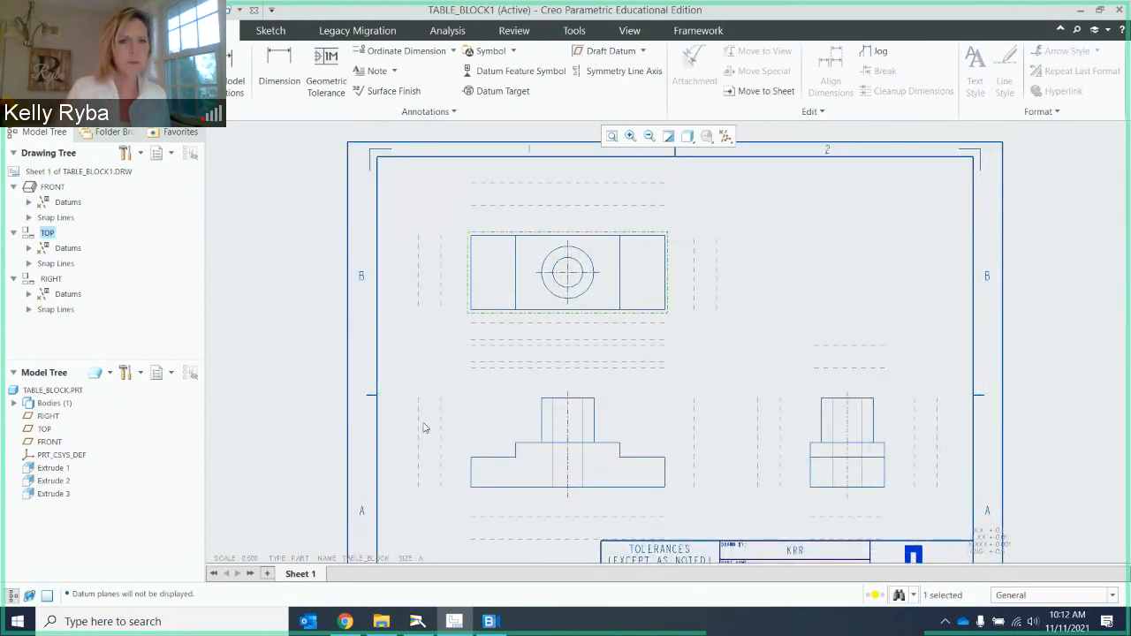
mouse_move(454, 621)
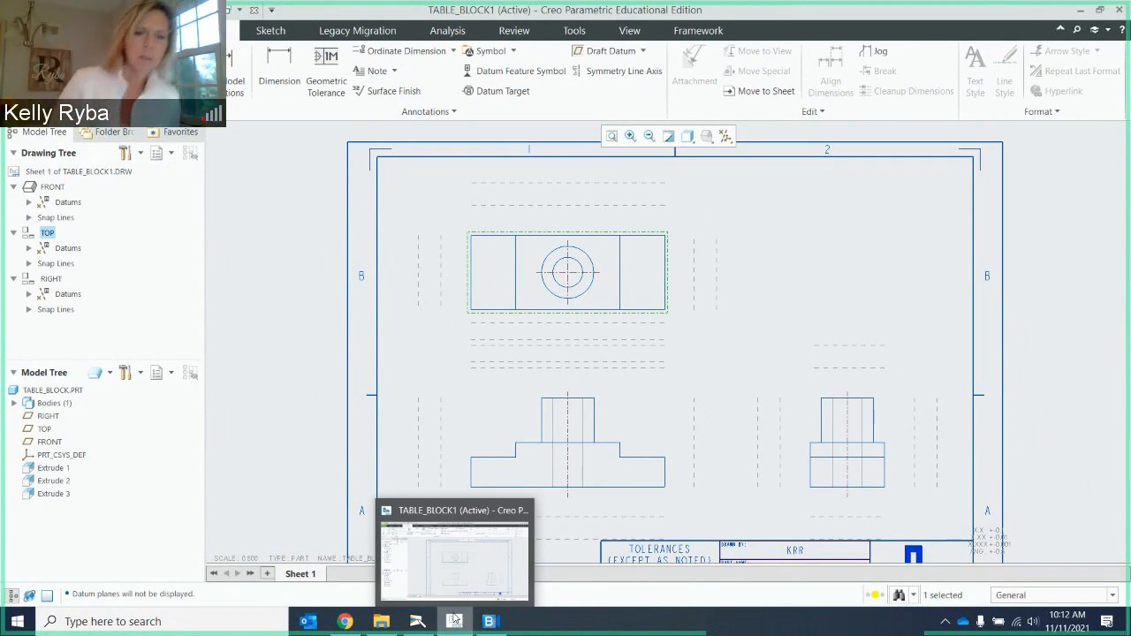
left_click(419, 624)
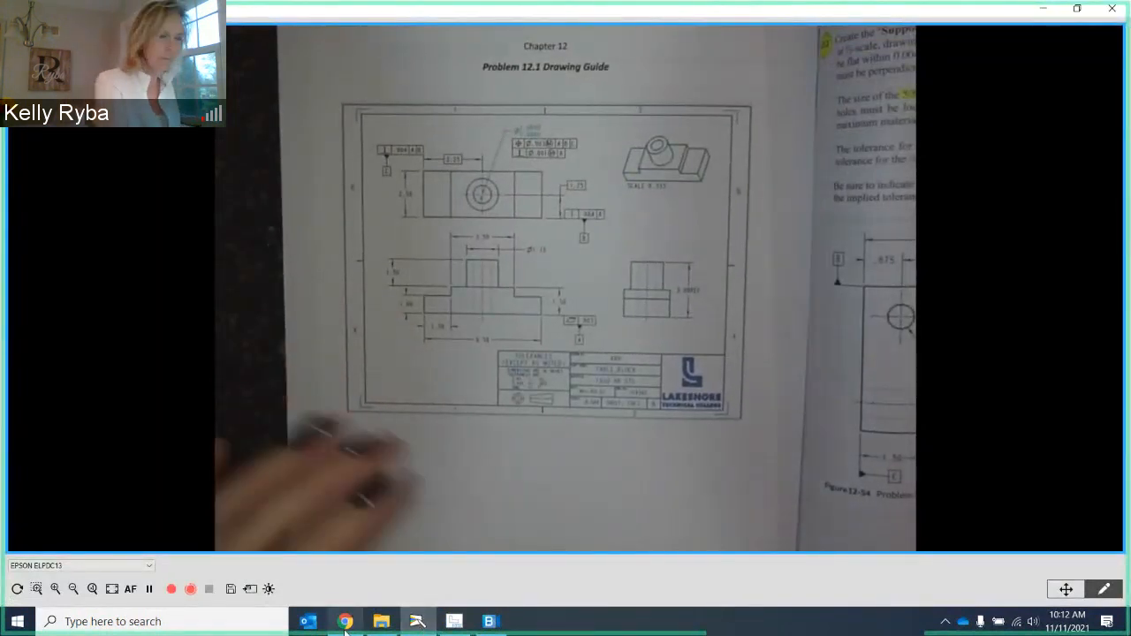
mouse_move(345, 624)
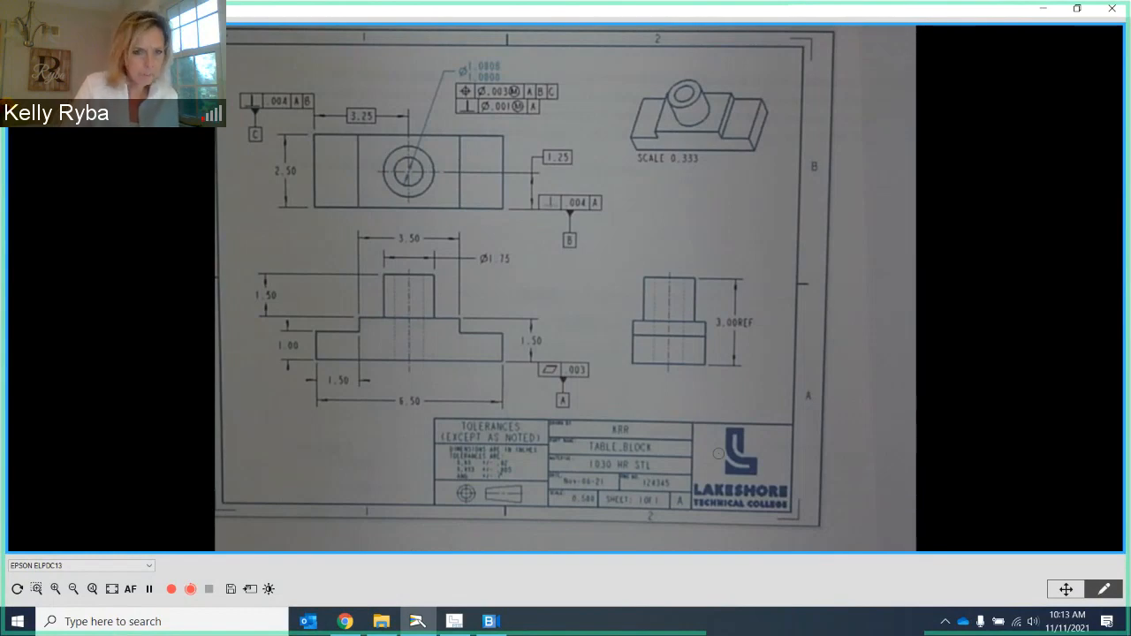
left_click(454, 621)
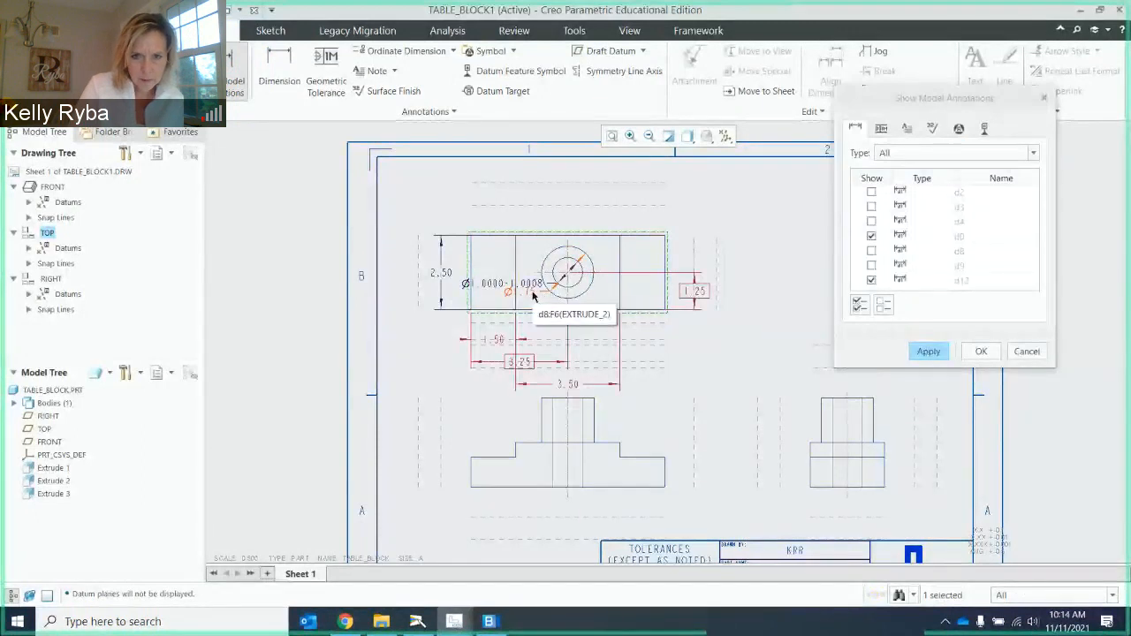
Show the 2.50, 3.25, 1.25 and hole diameter dimensions in the top view, and set the hole diameter's precision to 0.12.
left_click(533, 295)
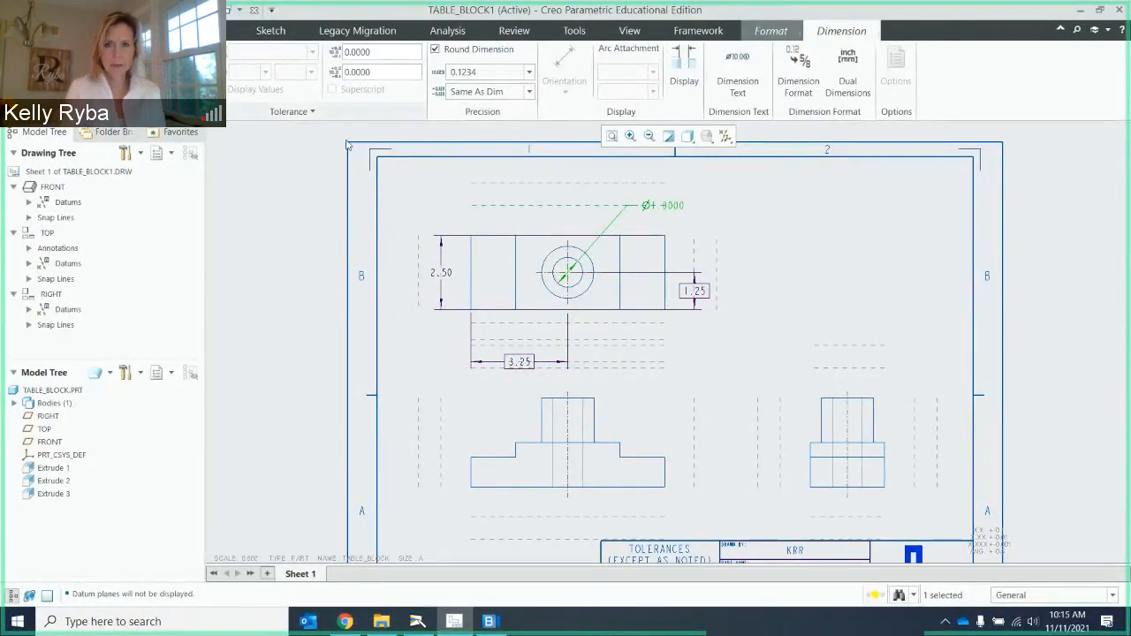
left_click(738, 242)
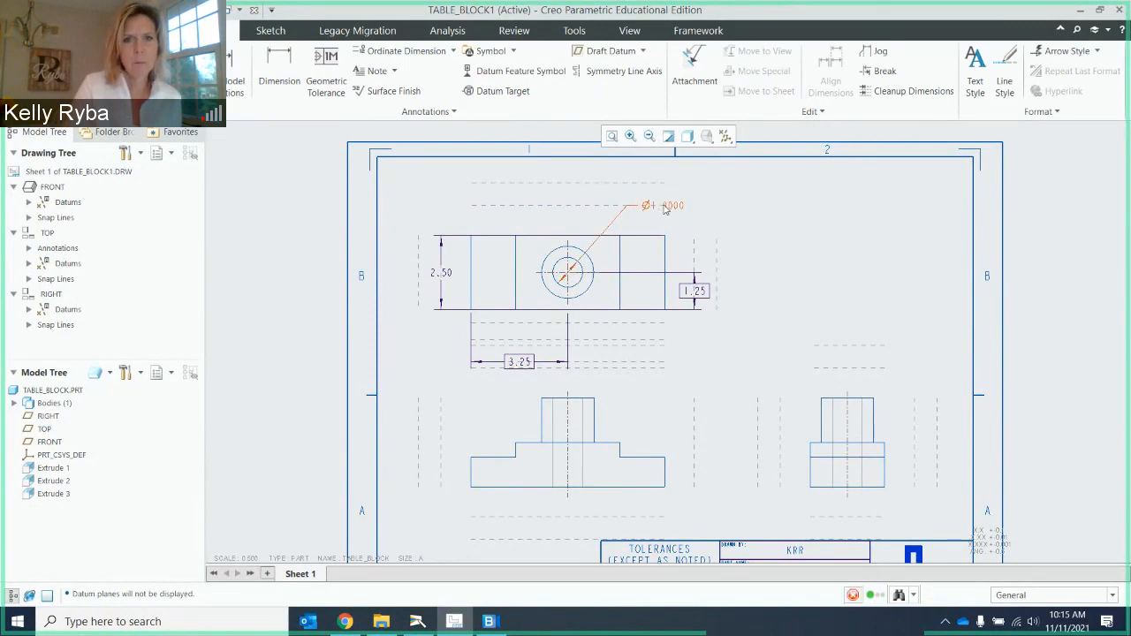
left_click(665, 206)
left_click(528, 74)
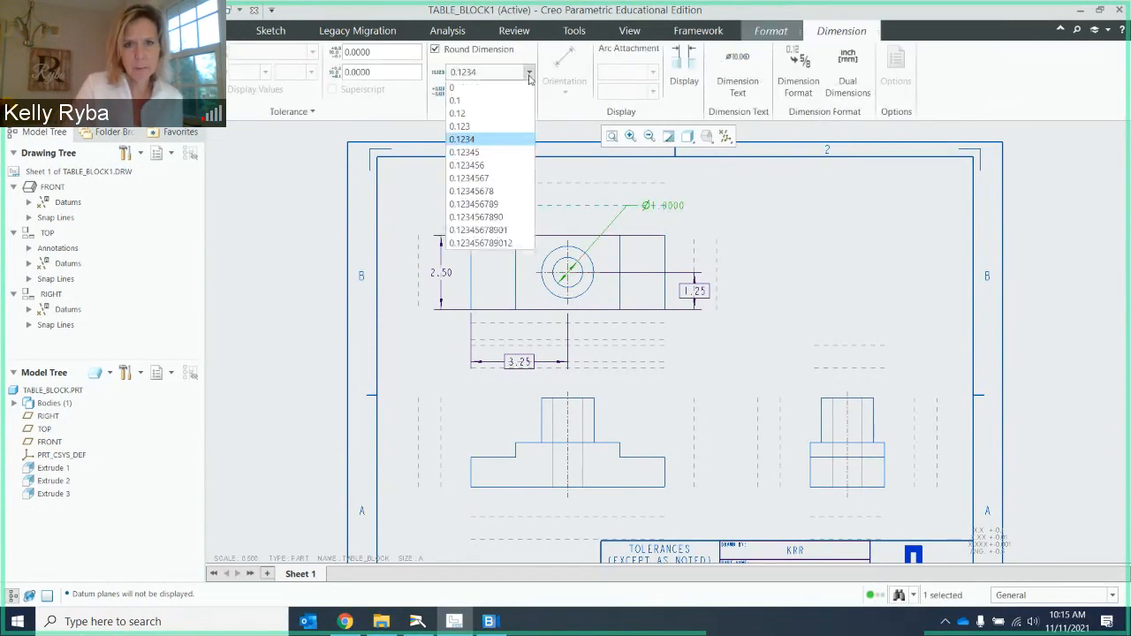
left_click(477, 114)
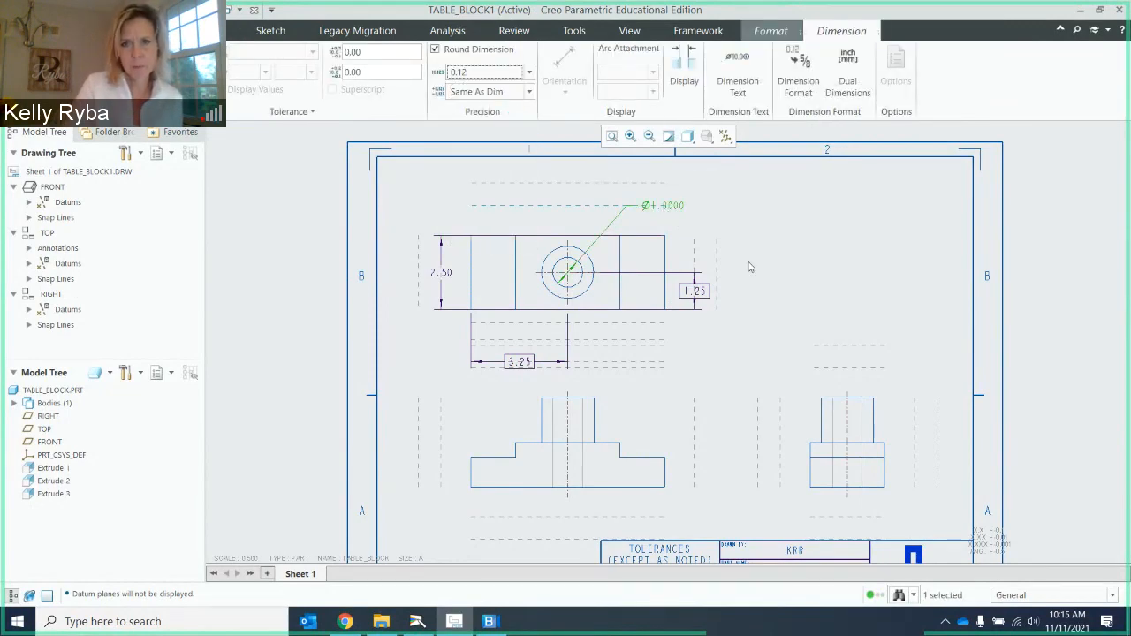
left_click(732, 203)
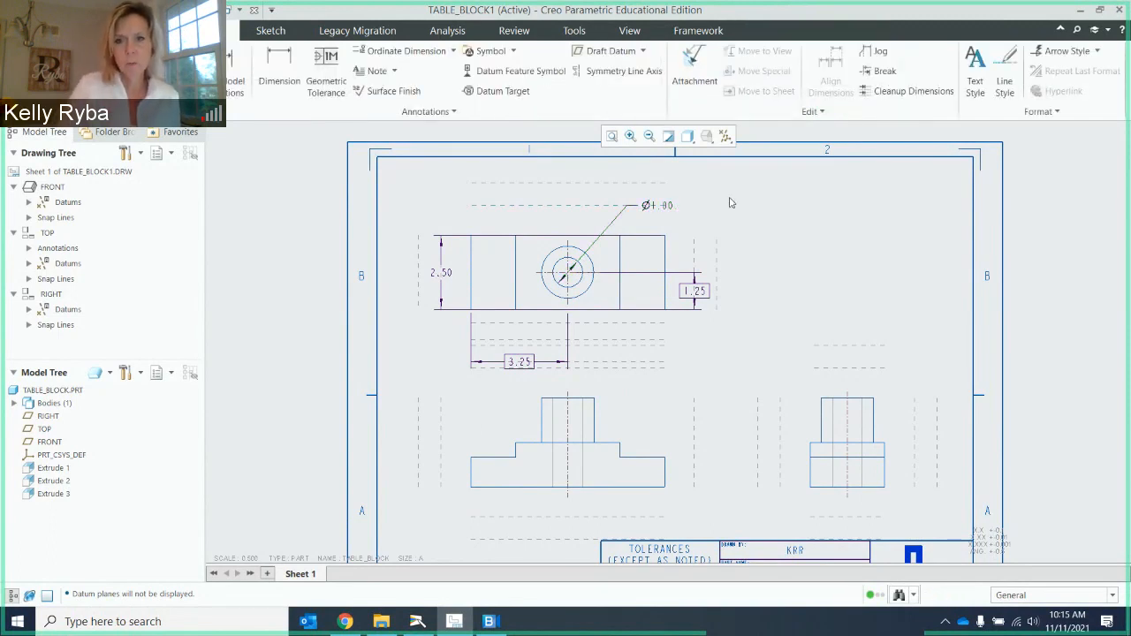
Remove the basic tolerance boxes from the top view's 1.25 and 3.25 hole location dimensions.
left_click(703, 293)
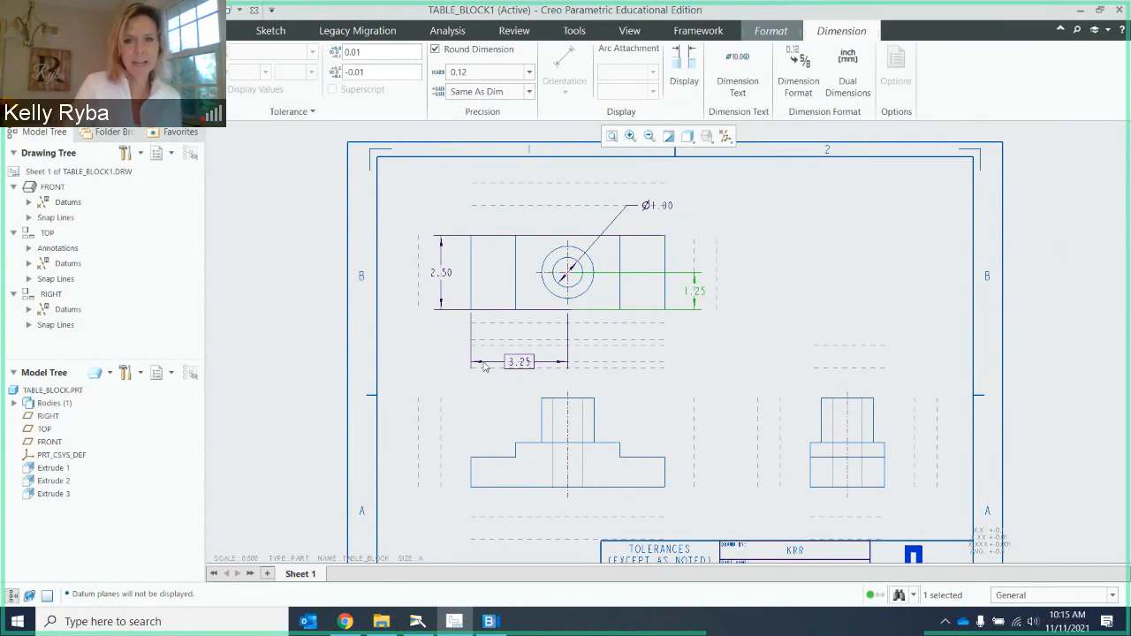
left_click(519, 362)
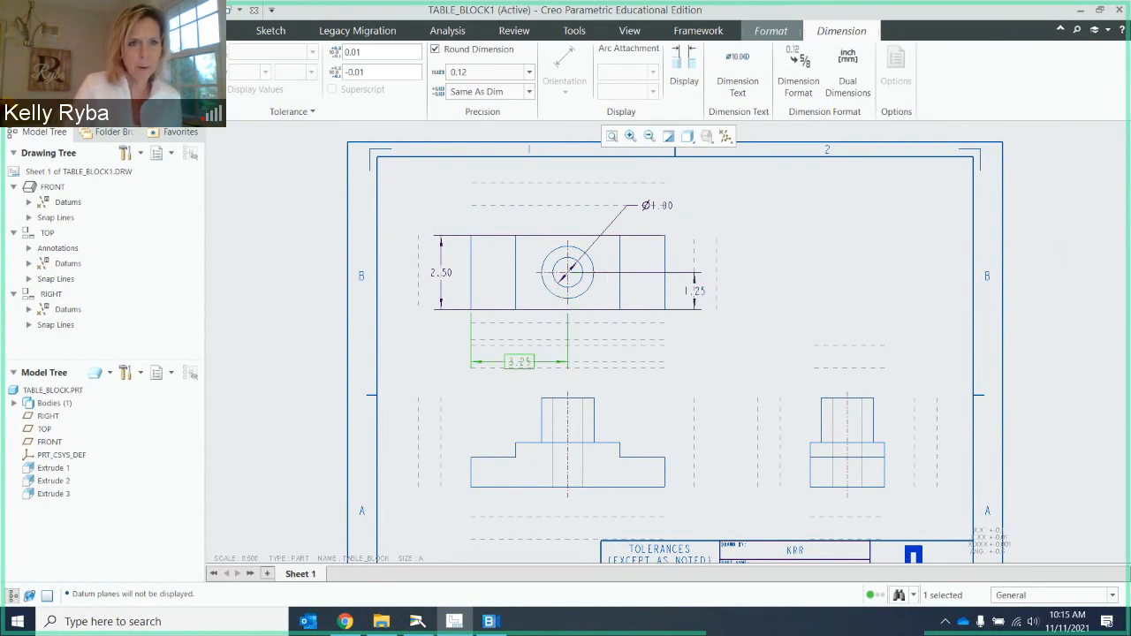
left_click(184, 83)
left_click(196, 109)
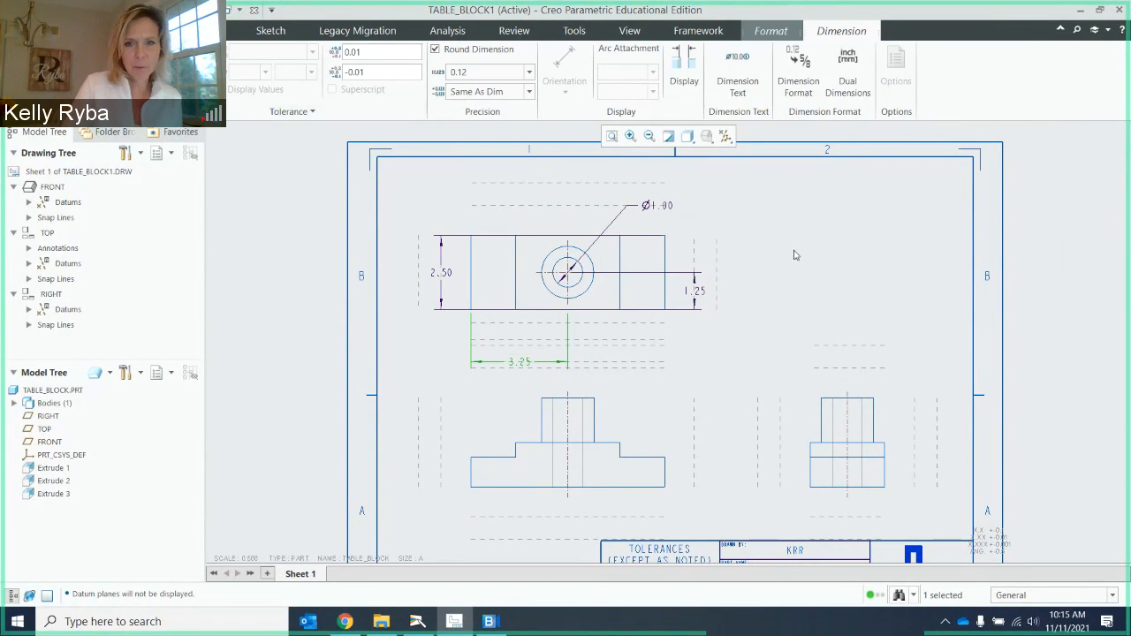
left_click(794, 252)
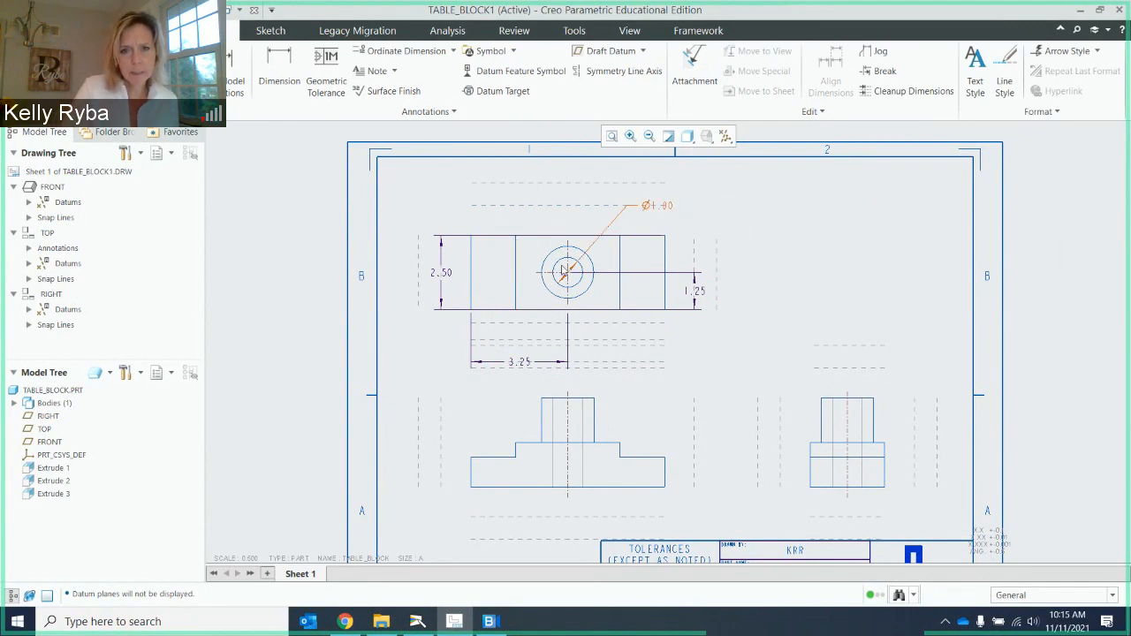
Shorten the 2.50 dimension's extension lines in the top view so they stop just outside the block's left edge.
left_click(444, 278)
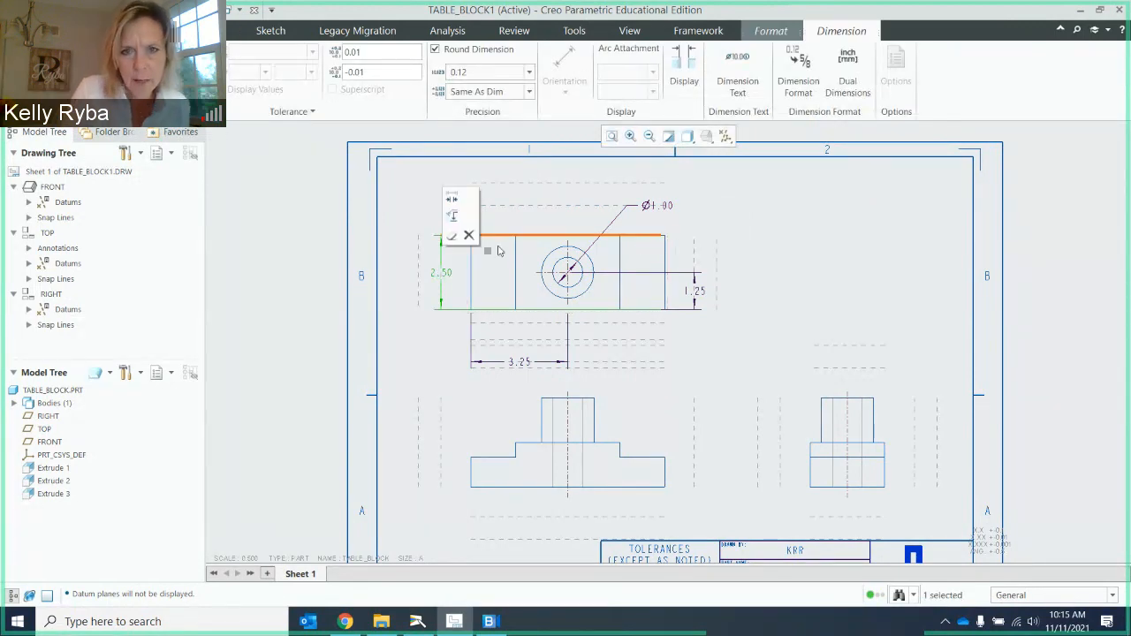
scroll(486, 248, "up", 2)
middle_click_drag(486, 255, 555, 329)
scroll(546, 316, "up", 3)
scroll(539, 317, "down", 5)
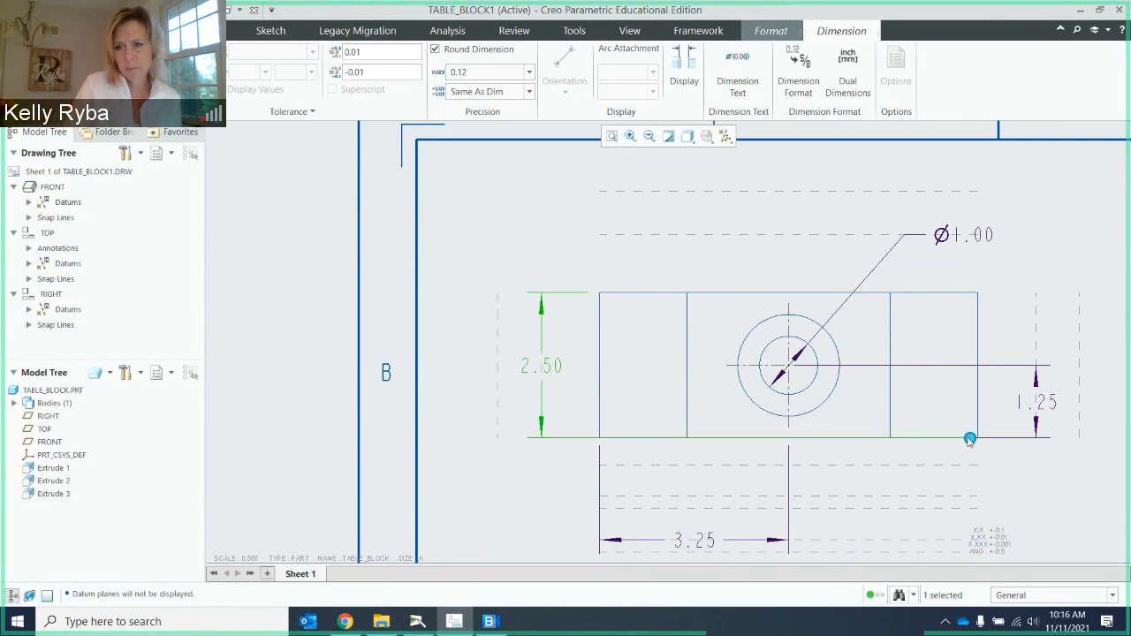
left_click_drag(969, 439, 586, 454)
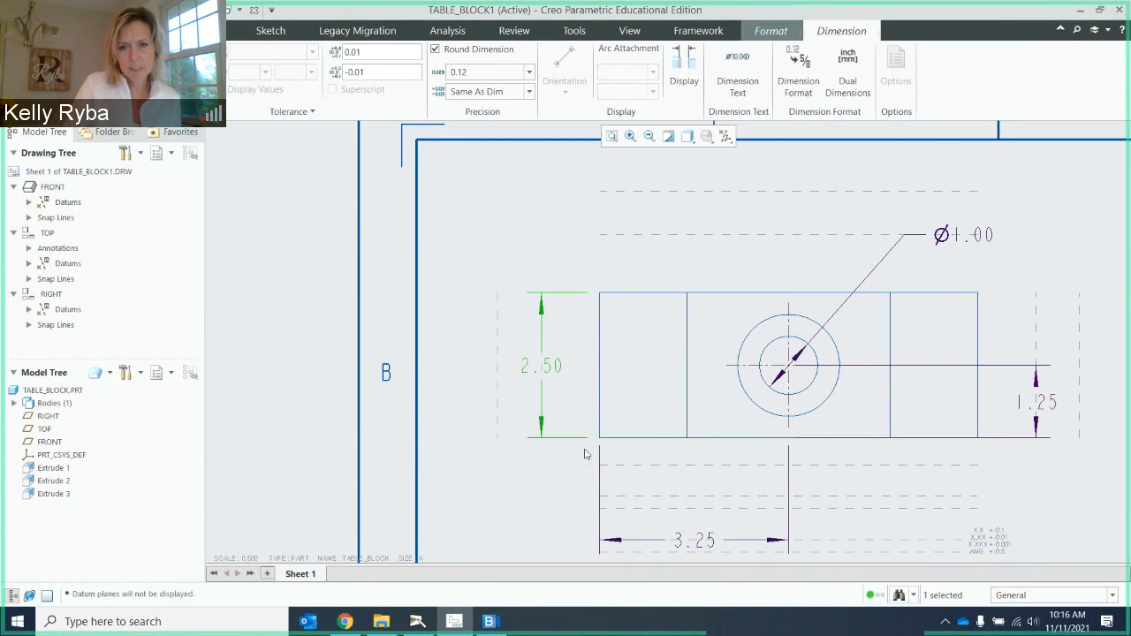
Shorten the 1.25 dimension's extension lines to start just right of the hole's centerline and just outside the block's right edge.
left_click(1028, 378)
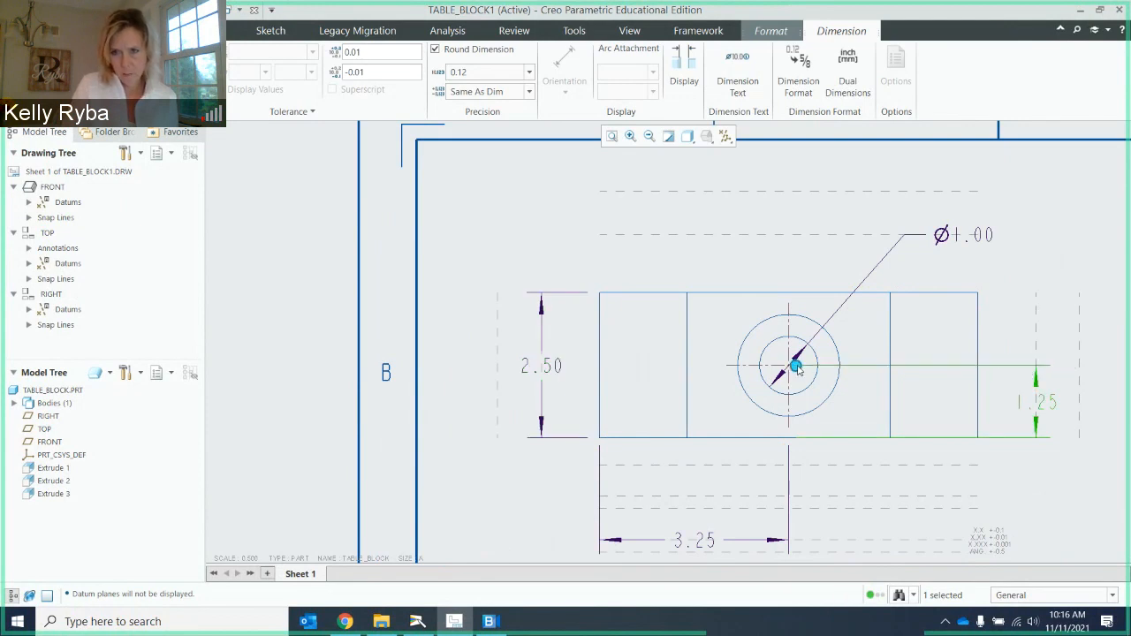
left_click_drag(797, 368, 864, 365)
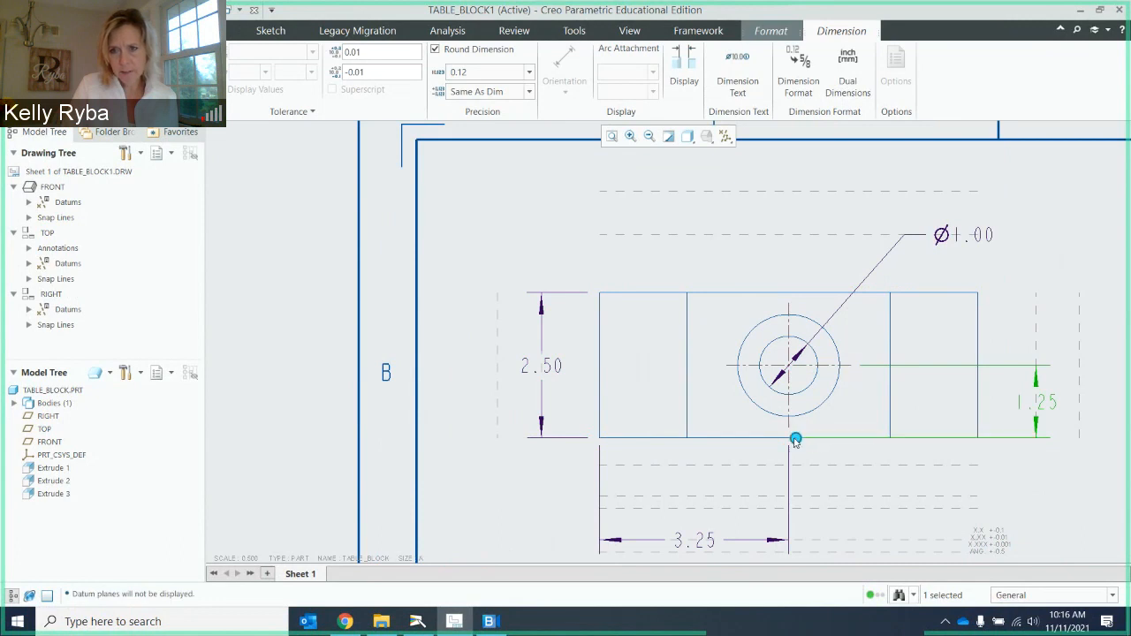
left_click_drag(796, 439, 990, 444)
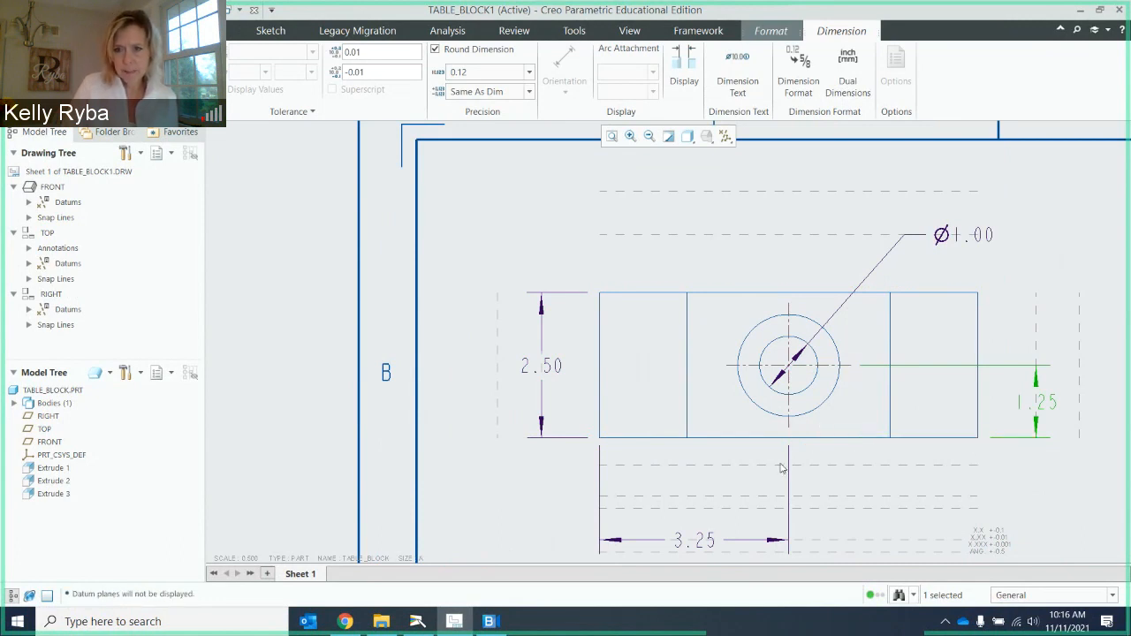
Move the 3.25 dimension above the top view and shorten its extension lines to stop near the block's upper edge.
scroll(754, 460, "down", 3)
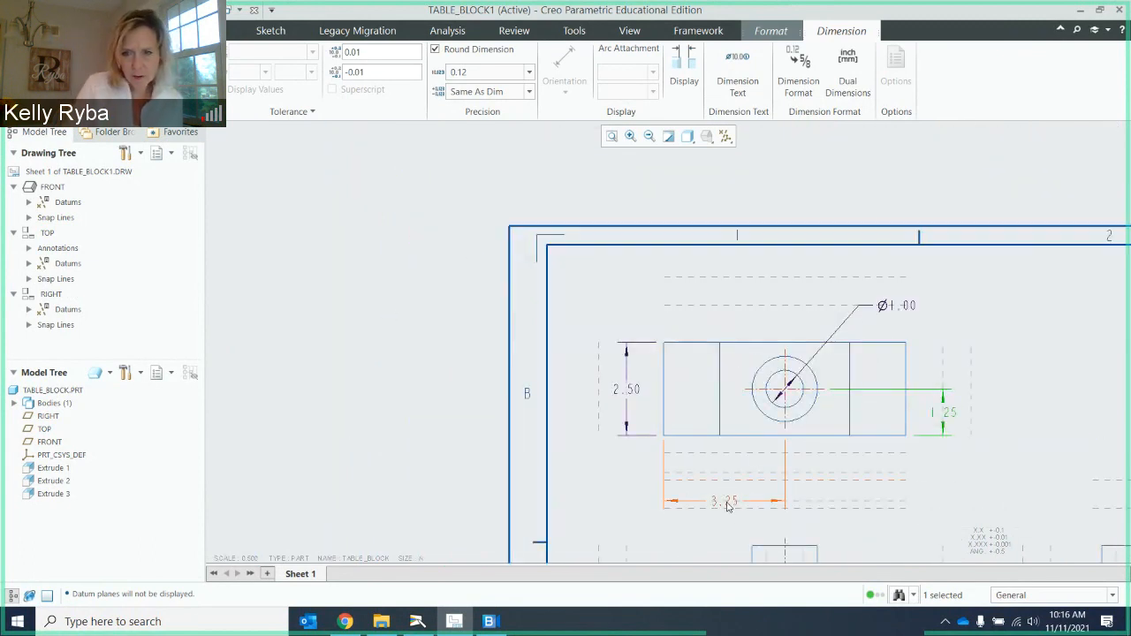
left_click(726, 502)
left_click_drag(726, 502, 710, 306)
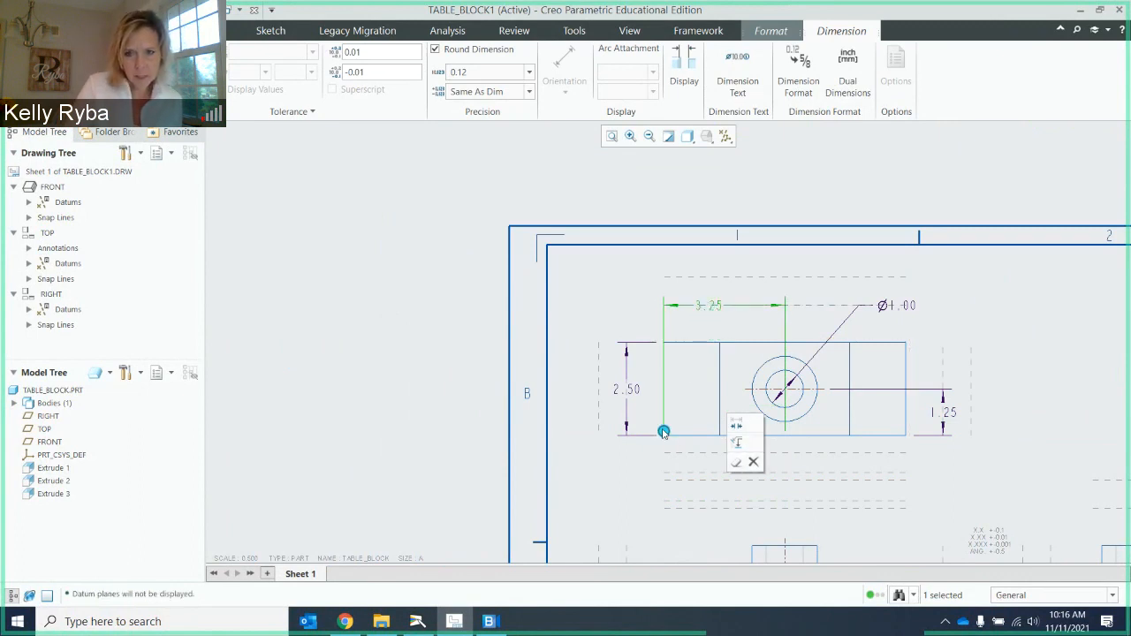
left_click_drag(663, 432, 664, 337)
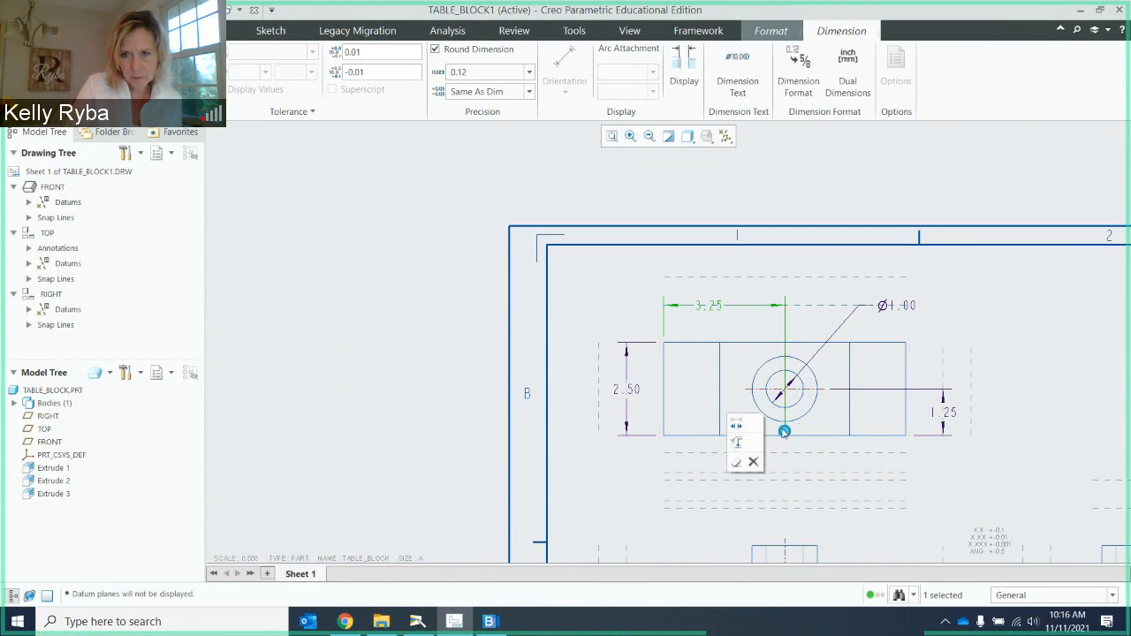
left_click_drag(784, 433, 803, 348)
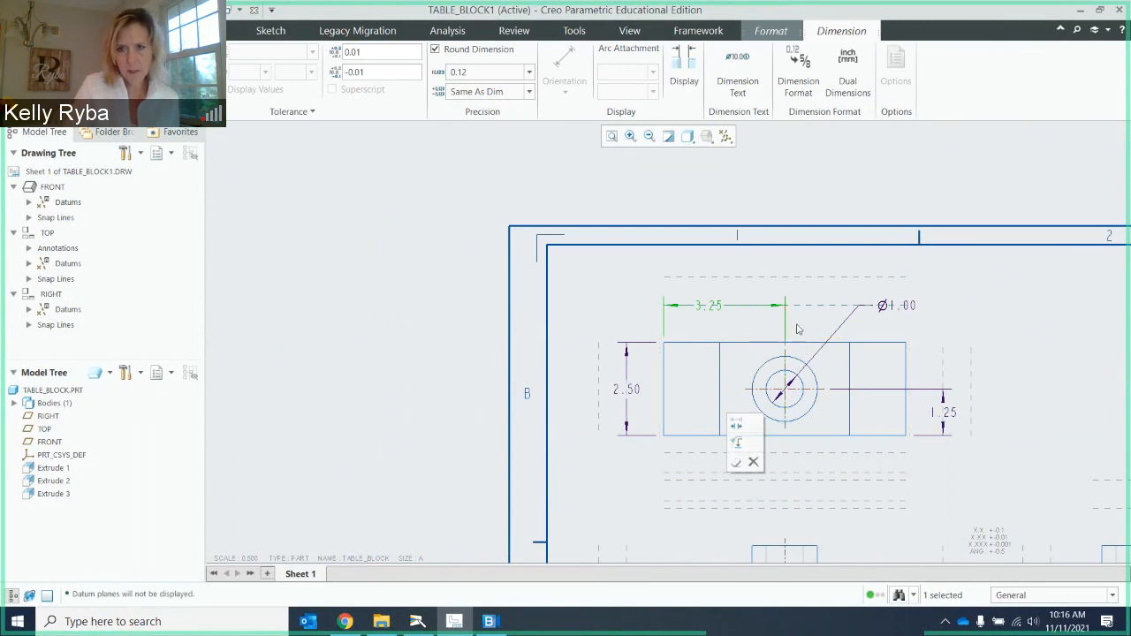
left_click(798, 325)
Check the drawing guide in the document camera window and make the top view's 3.25 and 1.25 dimensions basic in the Creo drawing.
scroll(730, 330, "up", 3)
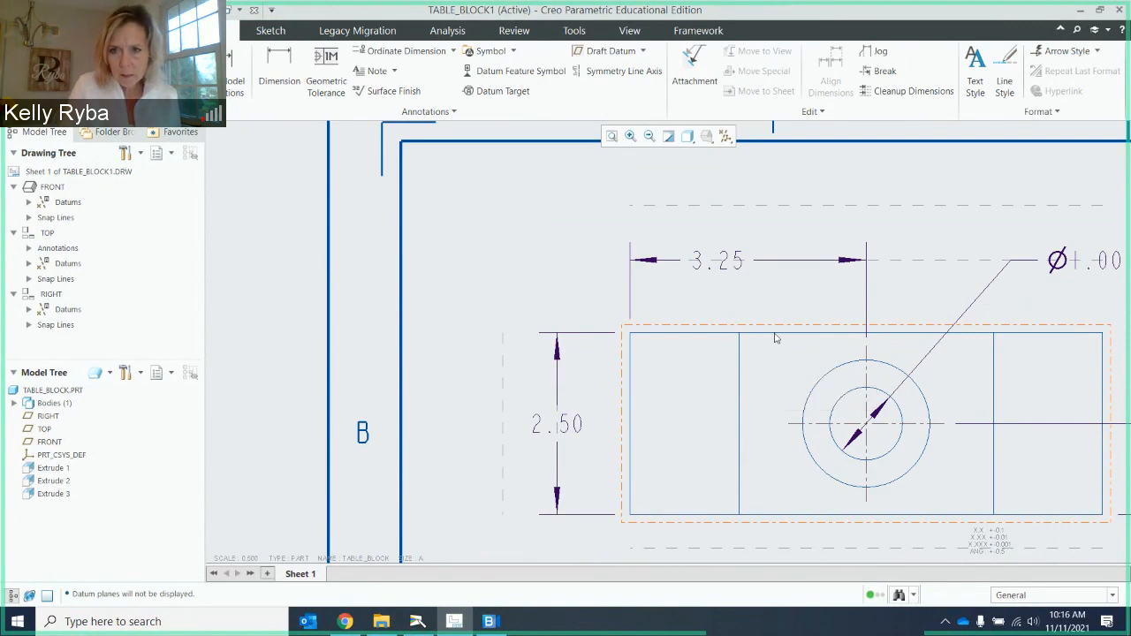
scroll(773, 328, "up", 1)
scroll(773, 328, "down", 3)
middle_click_drag(772, 327, 674, 335)
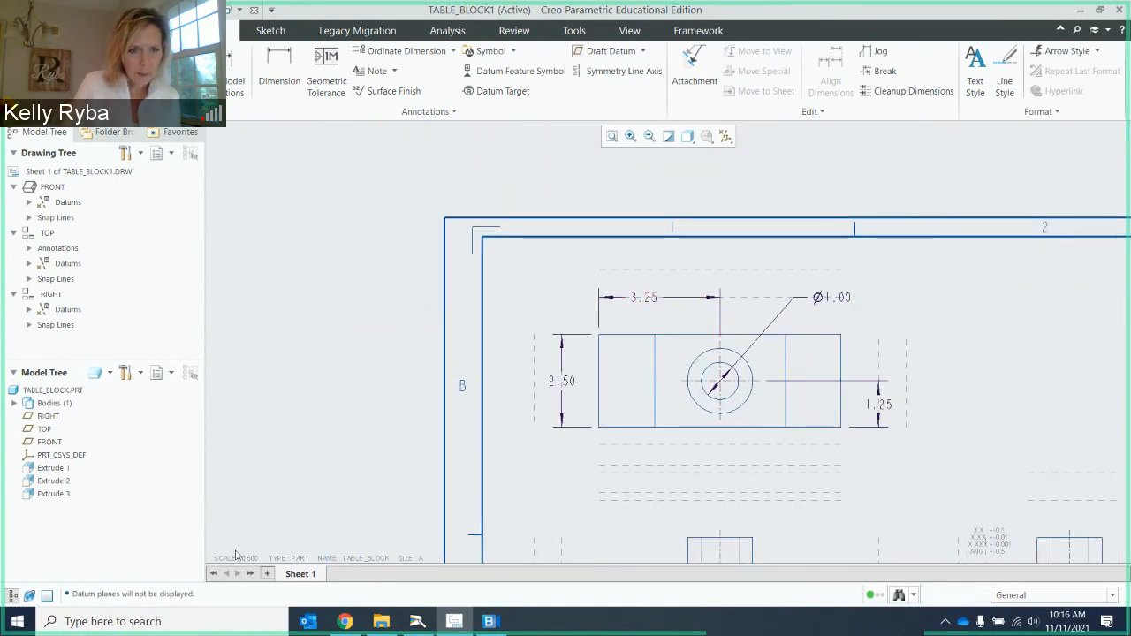
left_click(451, 623)
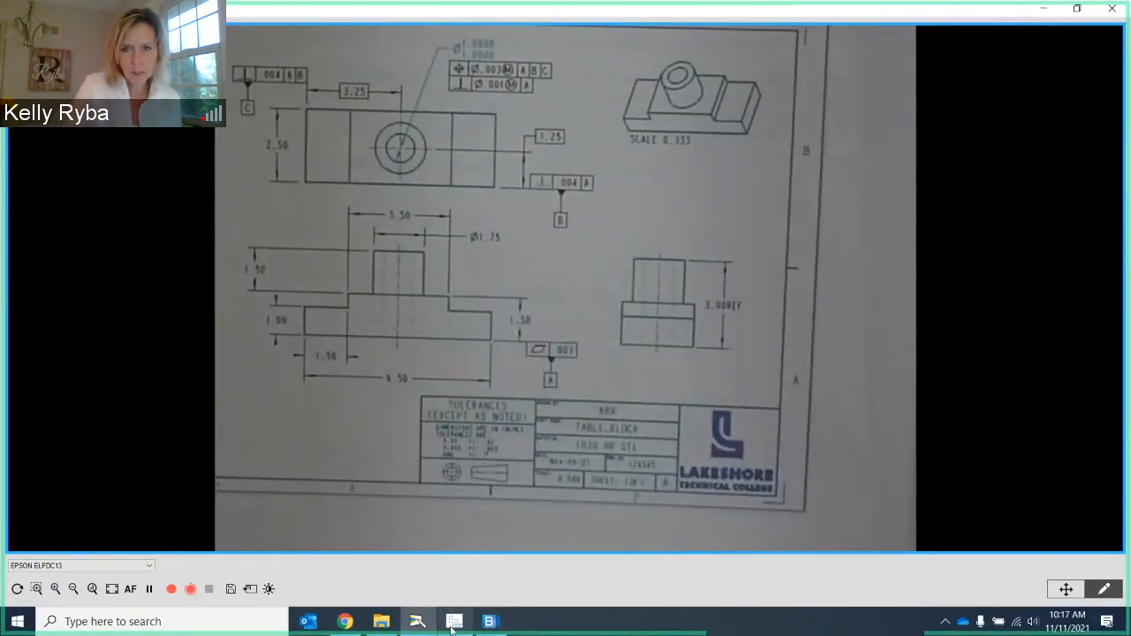
left_click(454, 621)
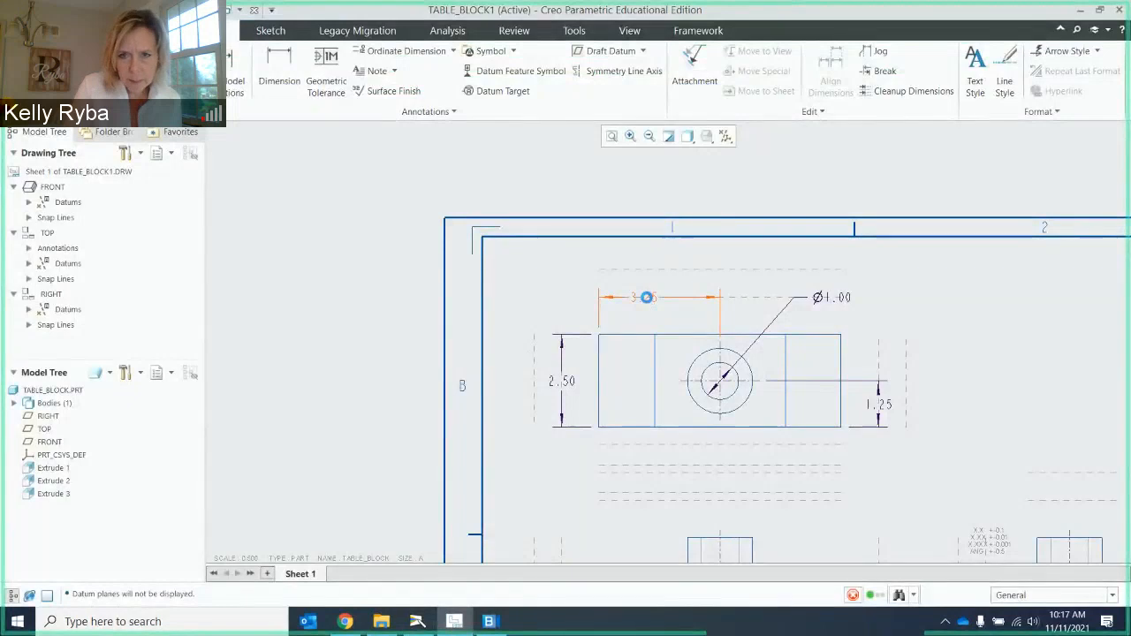
left_click(647, 297)
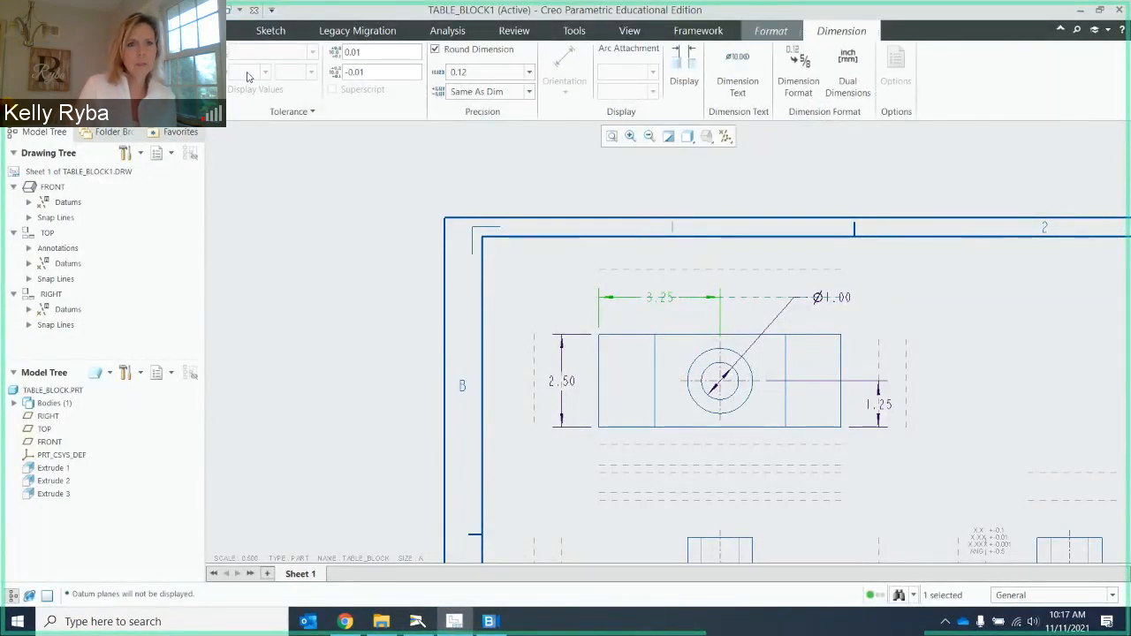
left_click(184, 82)
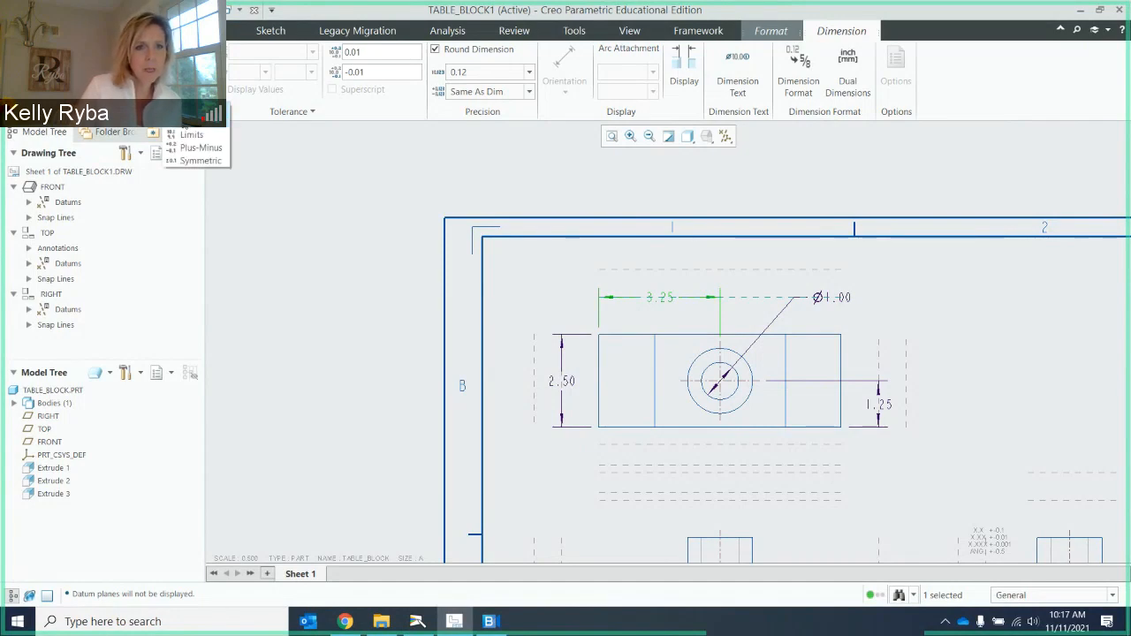
left_click(192, 122)
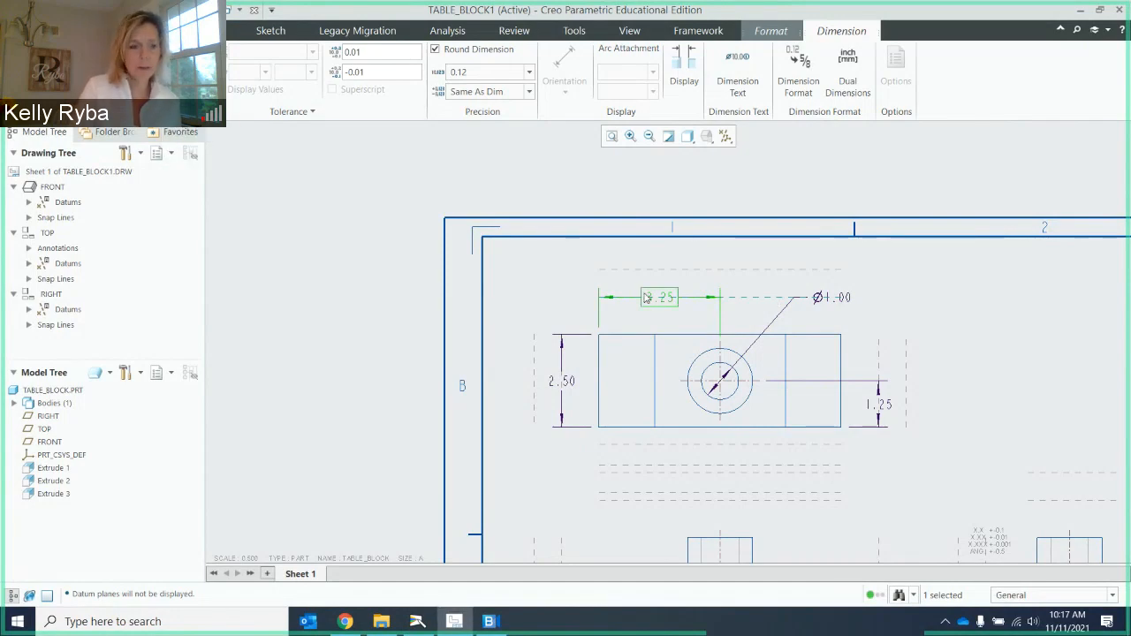
left_click(882, 409)
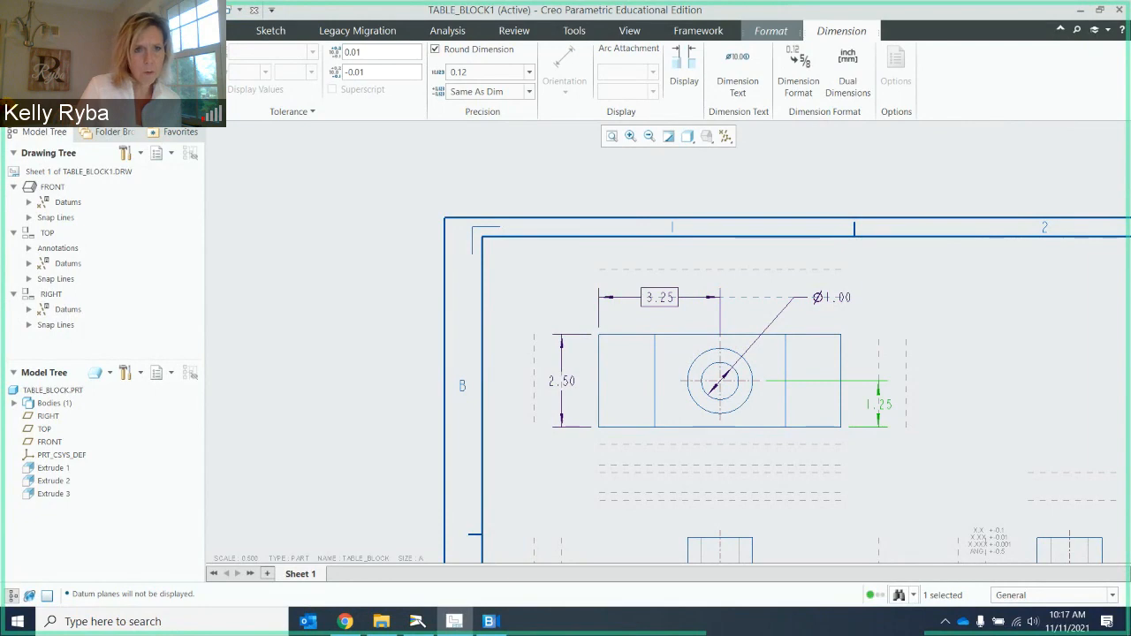
left_click(185, 81)
left_click(198, 122)
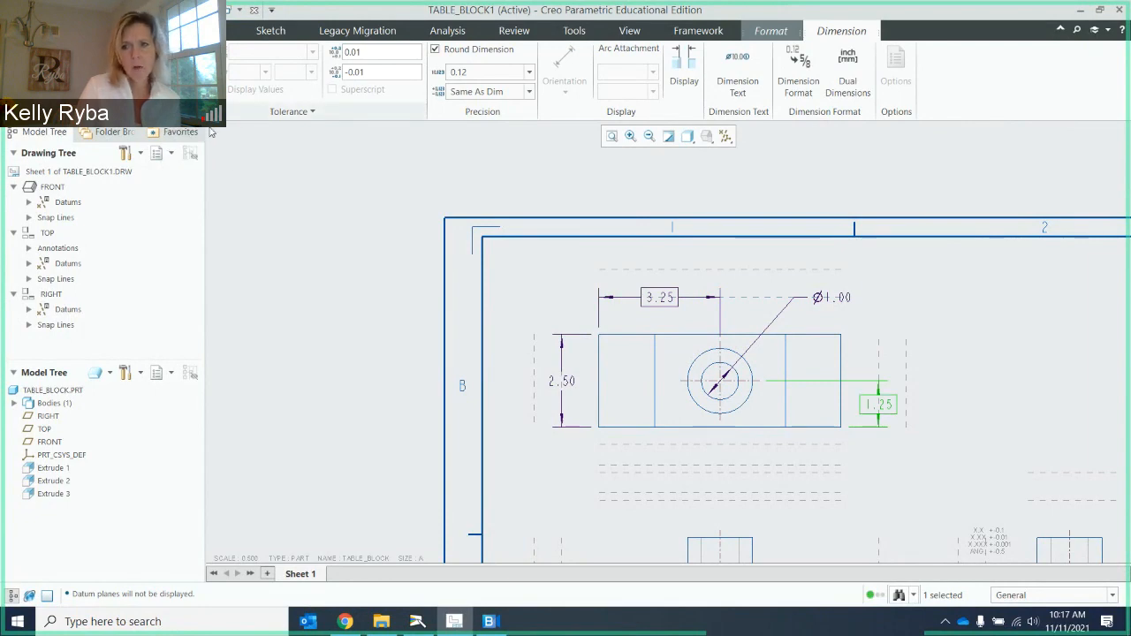
Move the boxed 1.25 dimension text above its arrows so it sits on a short leader beside the top view.
scroll(893, 399, "down", 1)
scroll(890, 400, "up", 4)
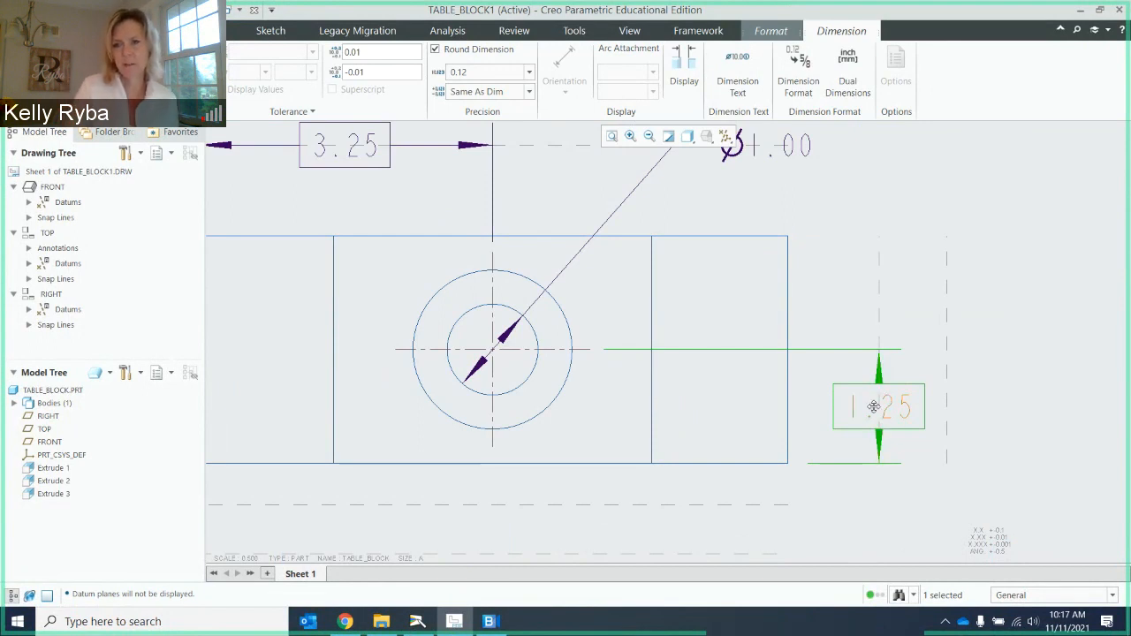
mouse_move(880, 404)
left_mouse_down()
mouse_move(866, 281)
mouse_move(879, 285)
left_mouse_up()
left_click(901, 235)
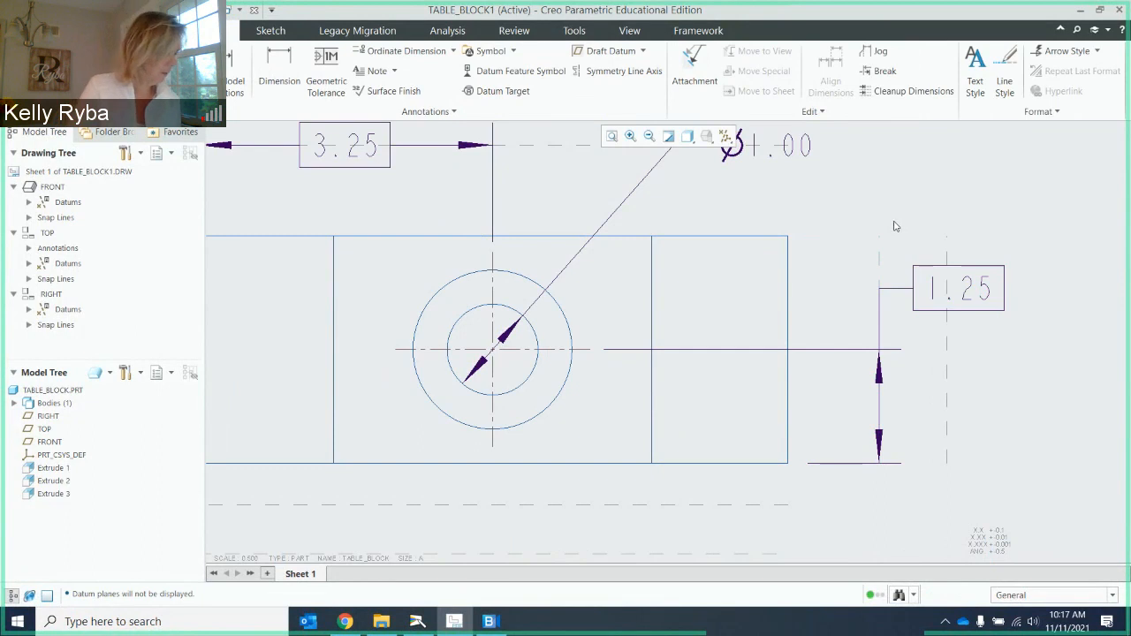
Examine the top view's annotations in the drawing guide in the document camera window and return to the Creo drawing.
scroll(757, 275, "down", 2)
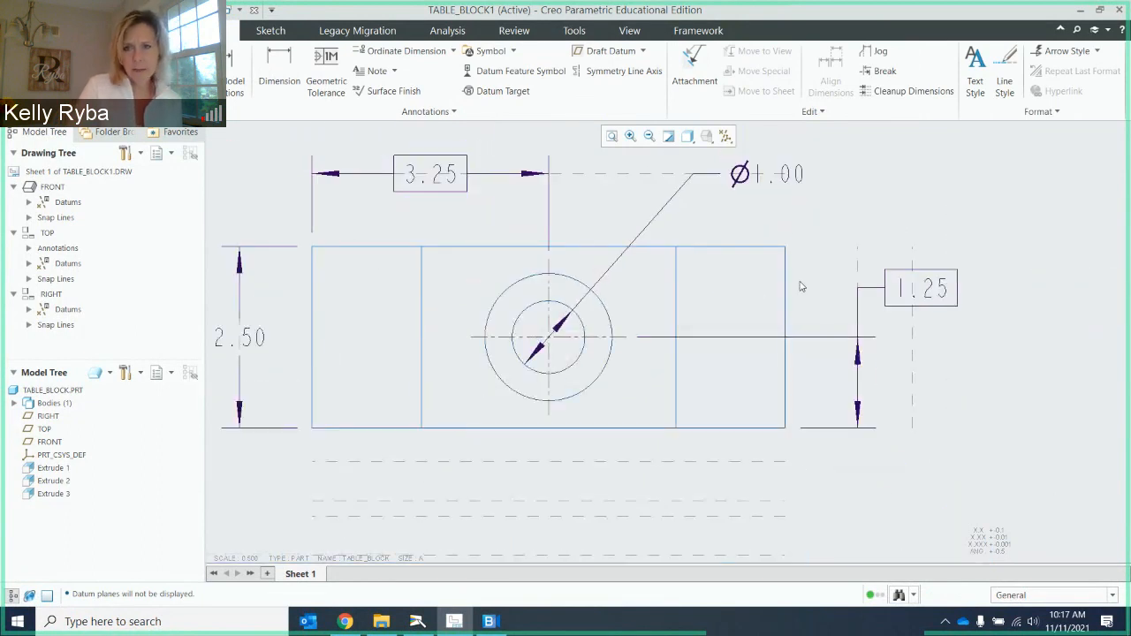
scroll(801, 286, "down", 4)
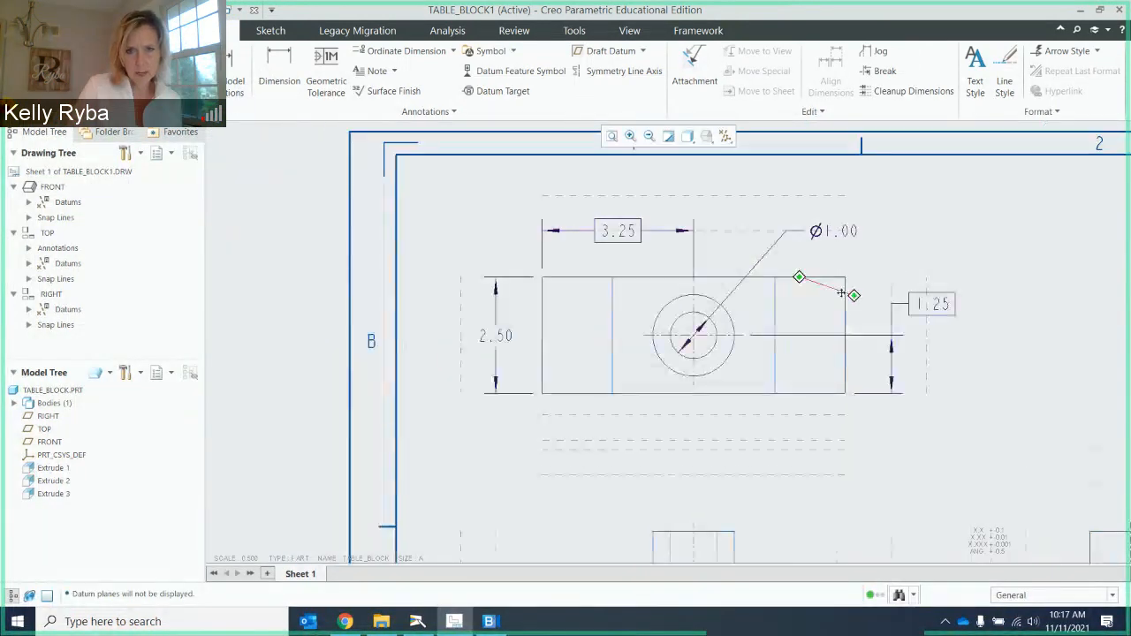
middle_click_drag(842, 293, 798, 287)
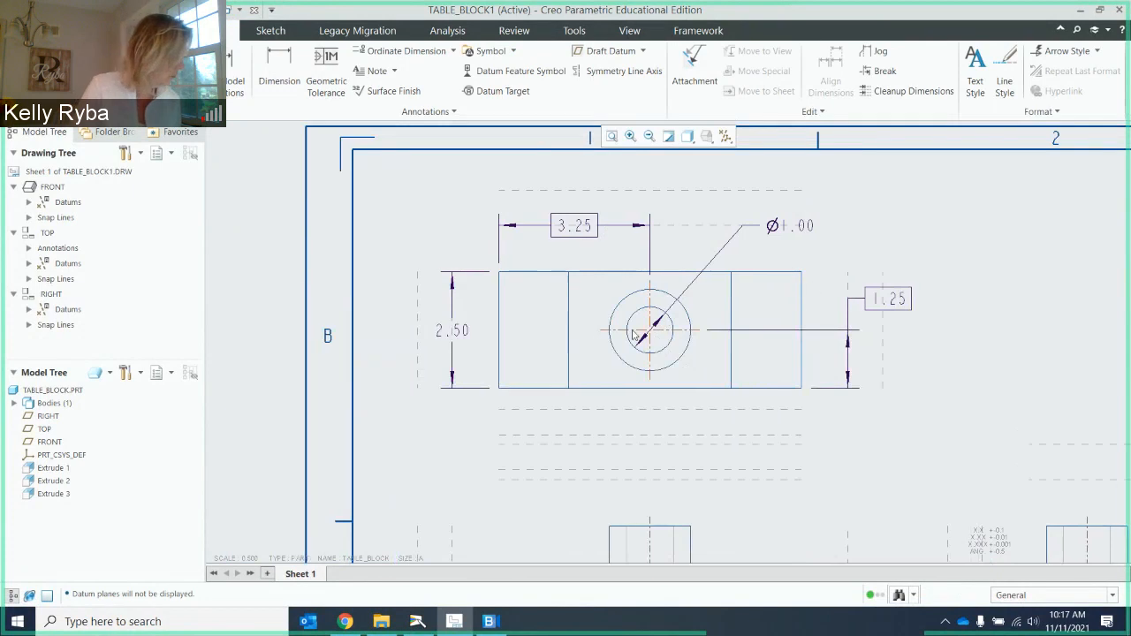
left_click(421, 623)
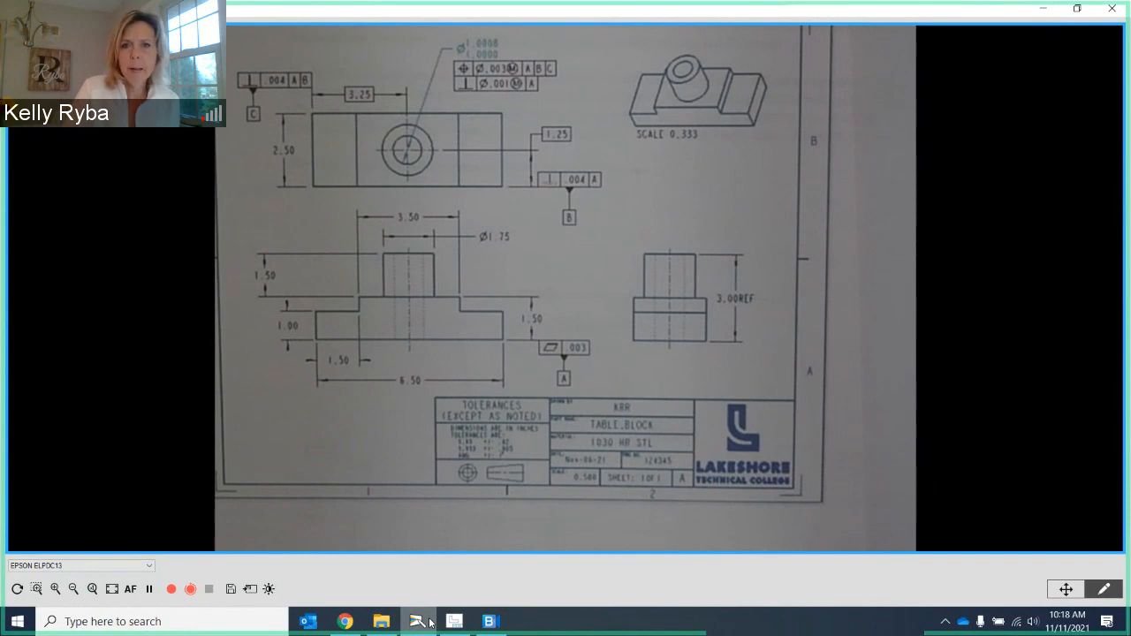
left_click(428, 623)
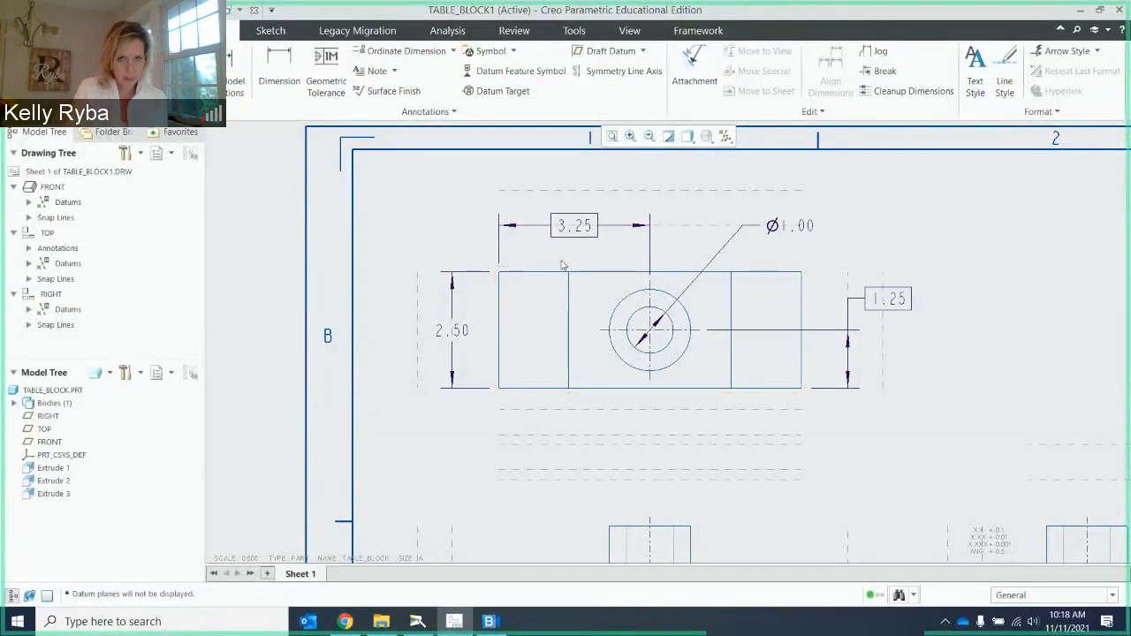
Place a geometric tolerance frame below the top view with a leader attached to the block's lower edge, near its right end.
left_click(336, 84)
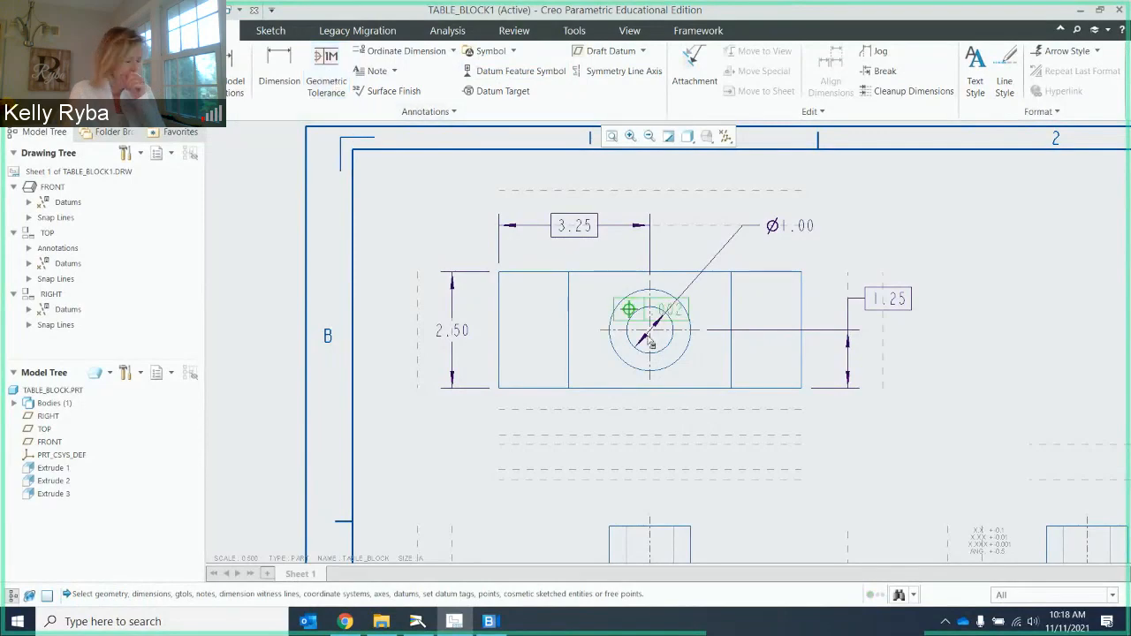
left_click(768, 395)
middle_click(790, 442)
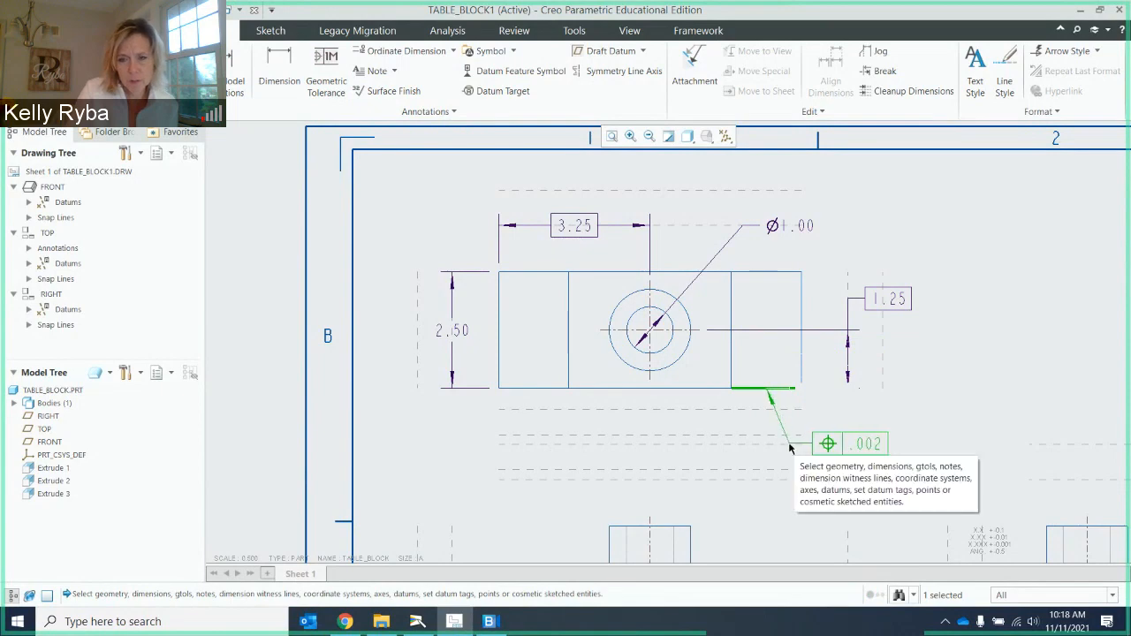
middle_click(792, 446)
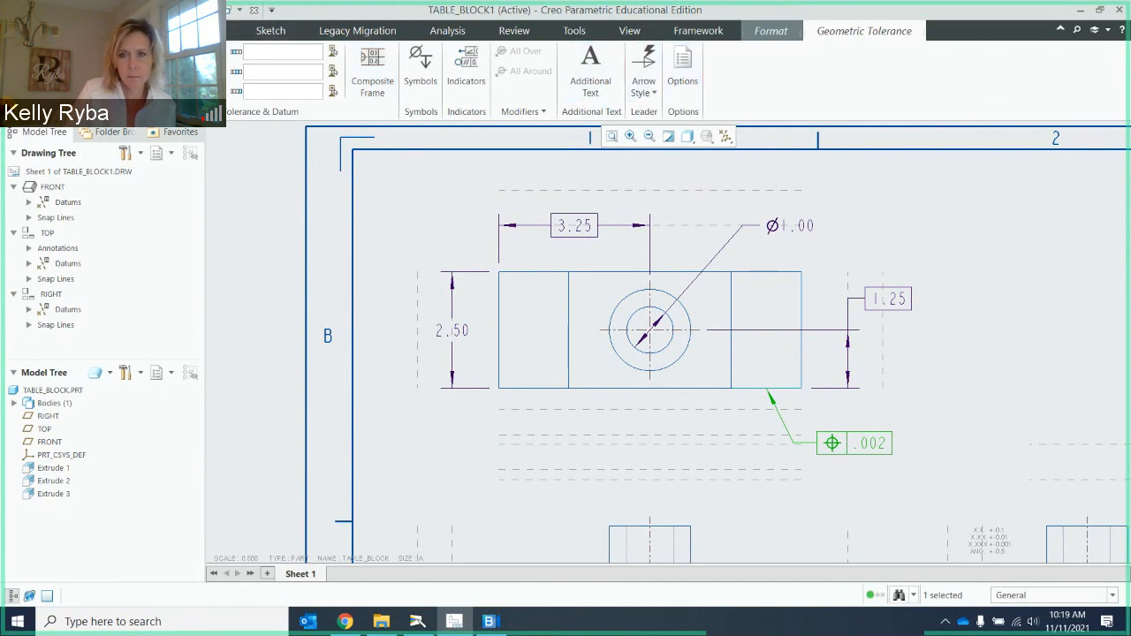
Change the new tolerance frame to perpendicularity with a value of .004 and primary datum reference A.
left_click(83, 82)
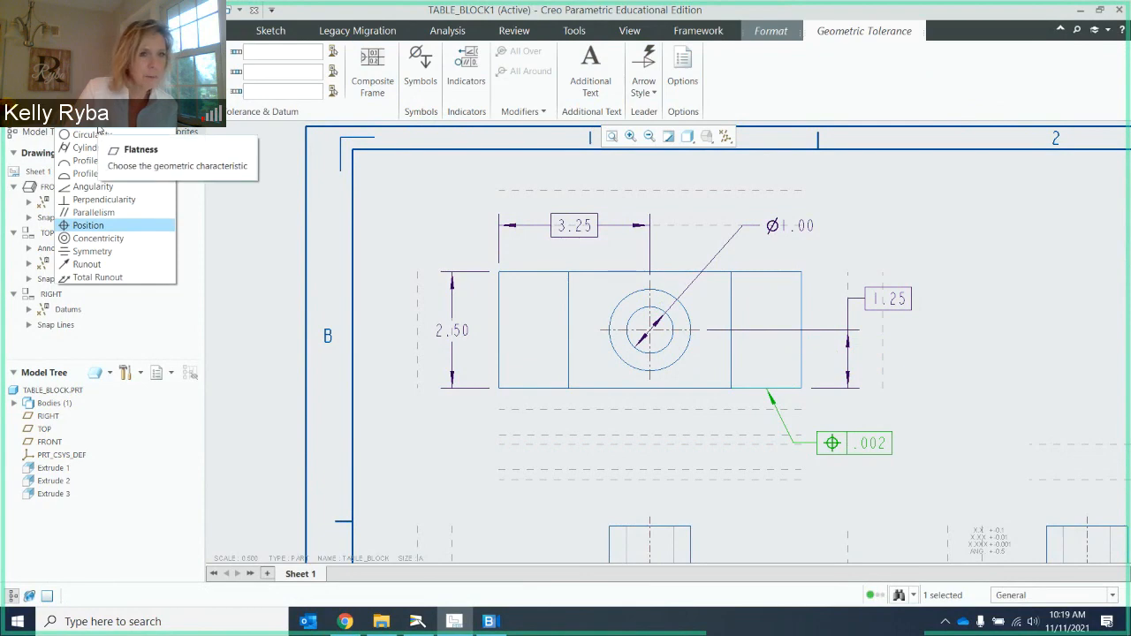
left_click(83, 200)
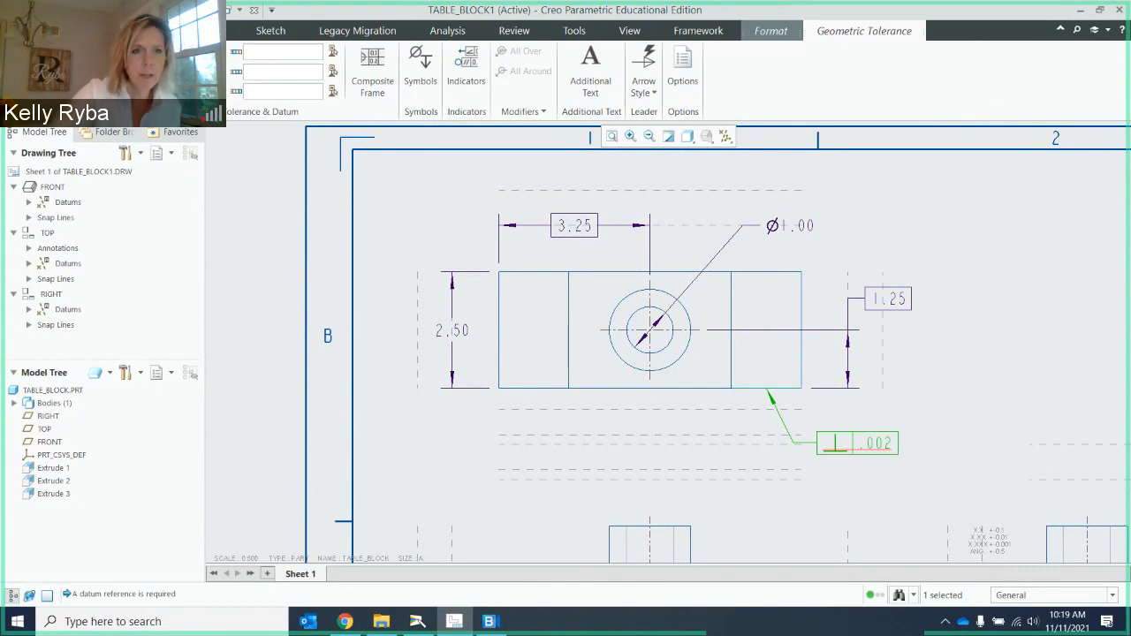
left_click(266, 58)
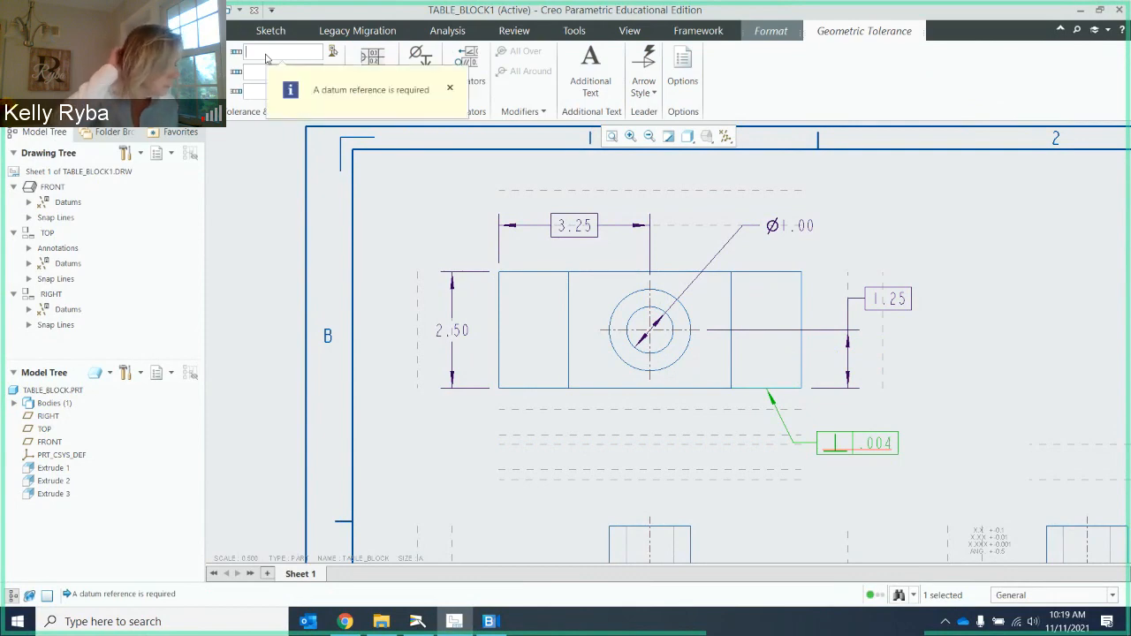
type("A")
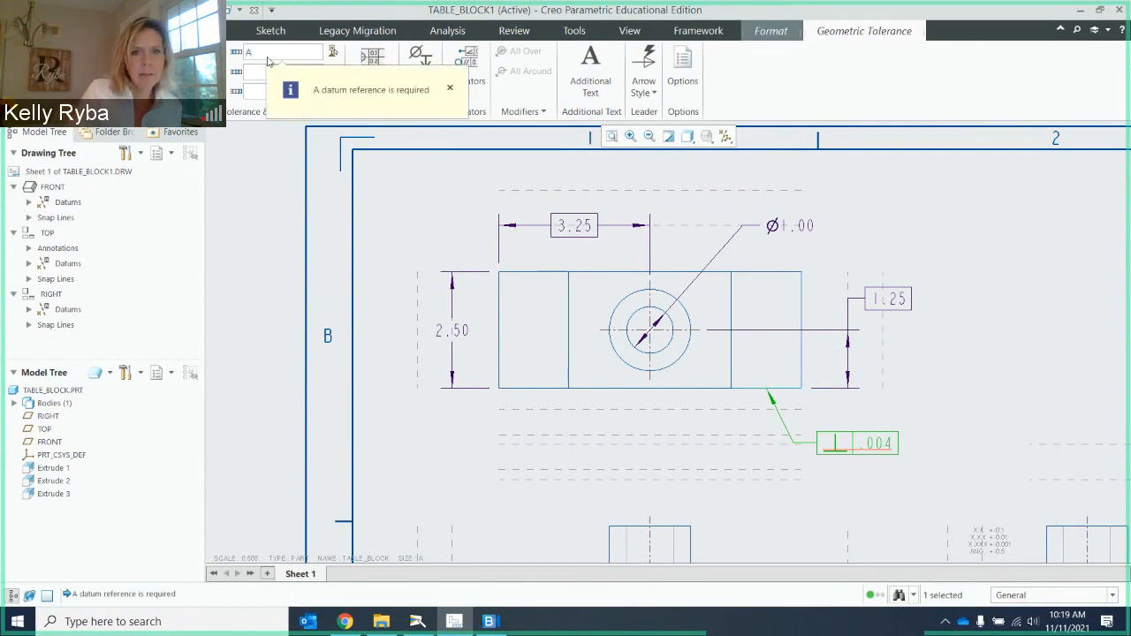
left_click(432, 192)
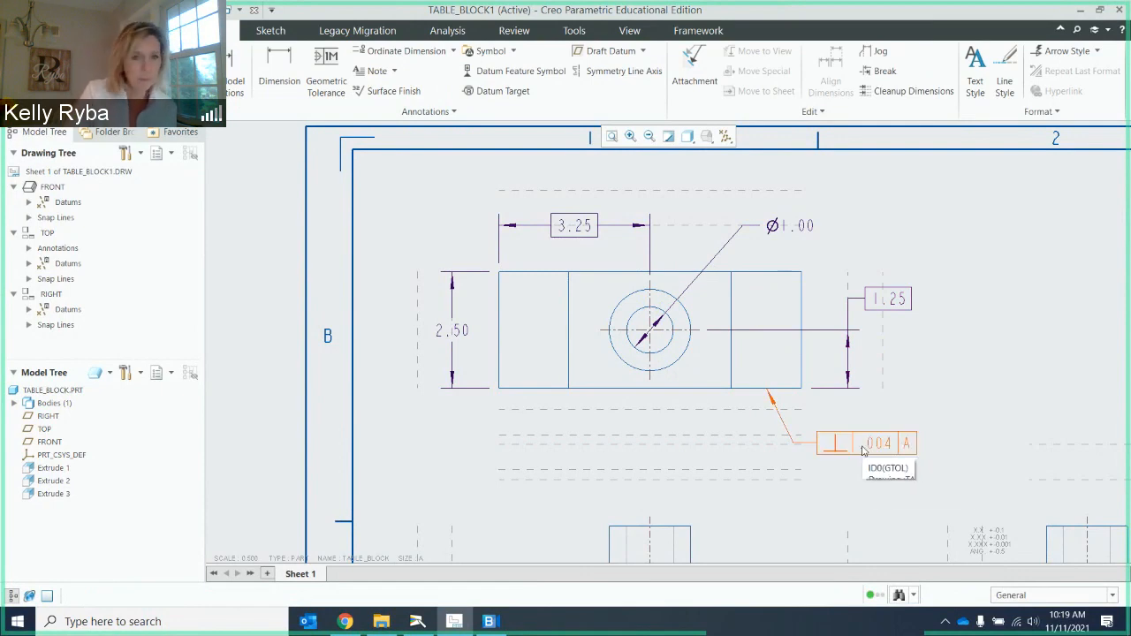
Attach a straight datum feature symbol labelled B beneath the perpendicularity frame below the top view.
left_click(524, 73)
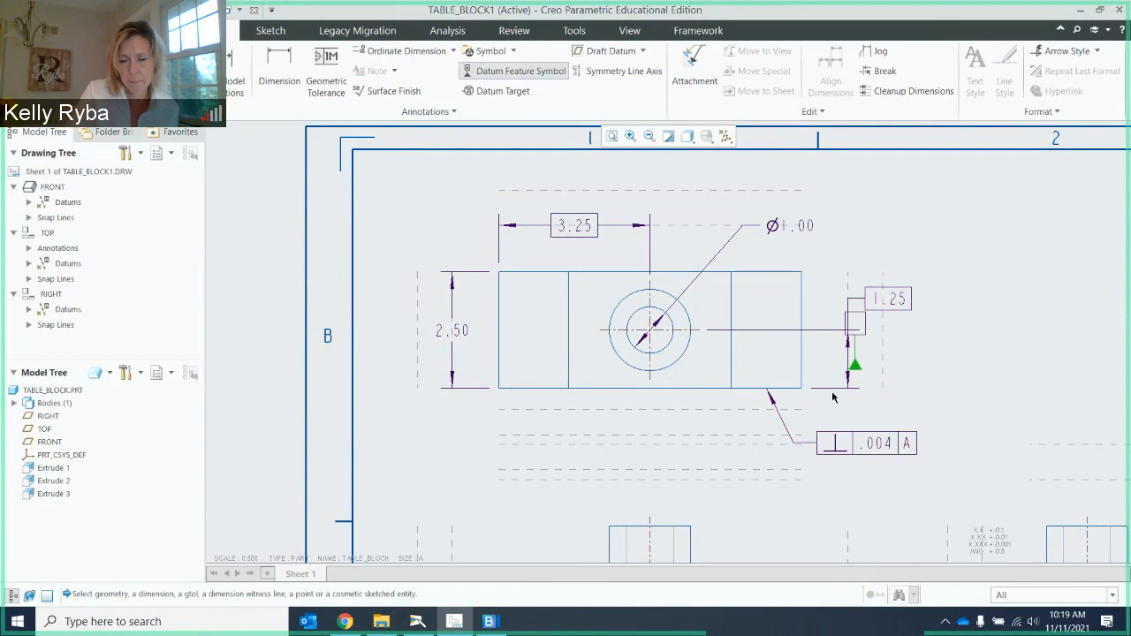
left_click(876, 445)
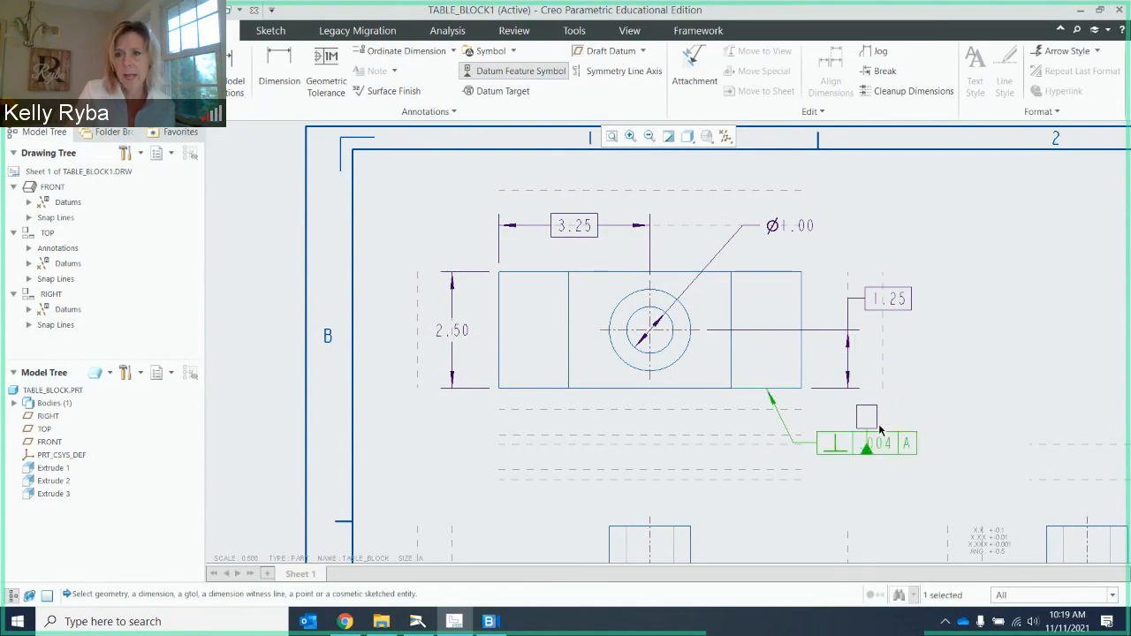
left_click(890, 529)
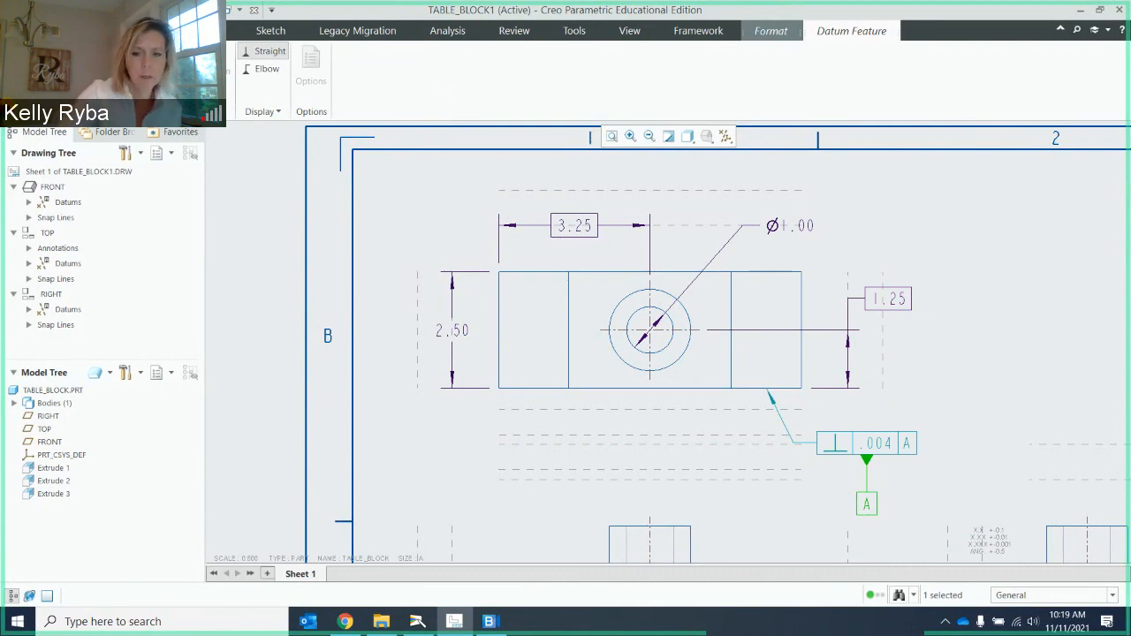
left_click(449, 242)
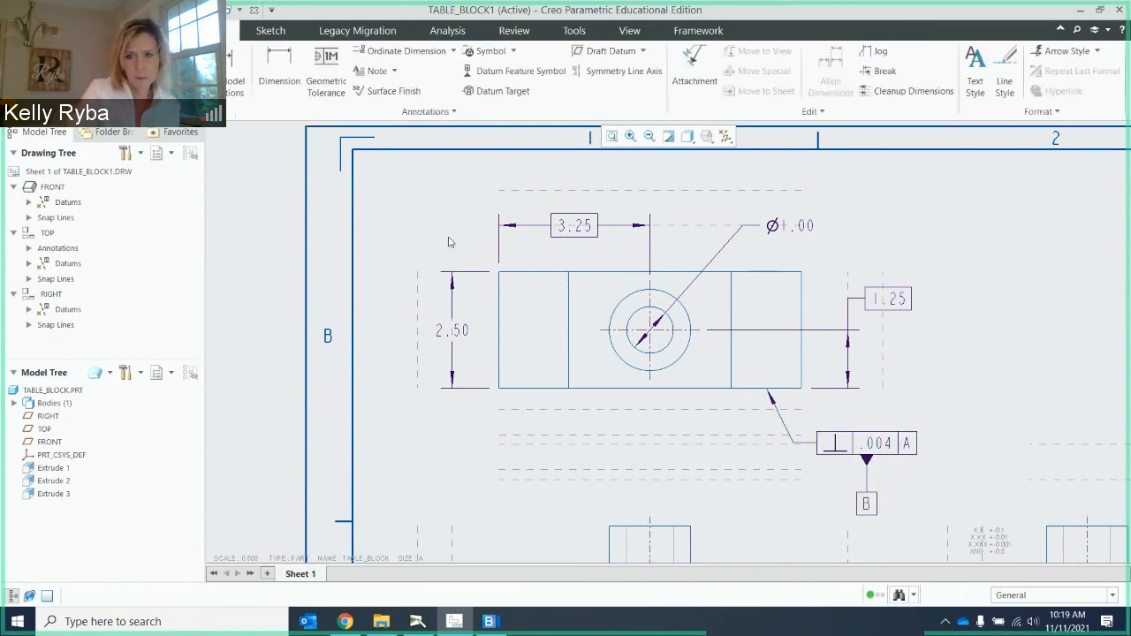
Examine the perpendicularity frame with datum B and the nearby lower extension line of the 1.25 dimension.
scroll(769, 328, "up", 2)
scroll(865, 416, "down", 3)
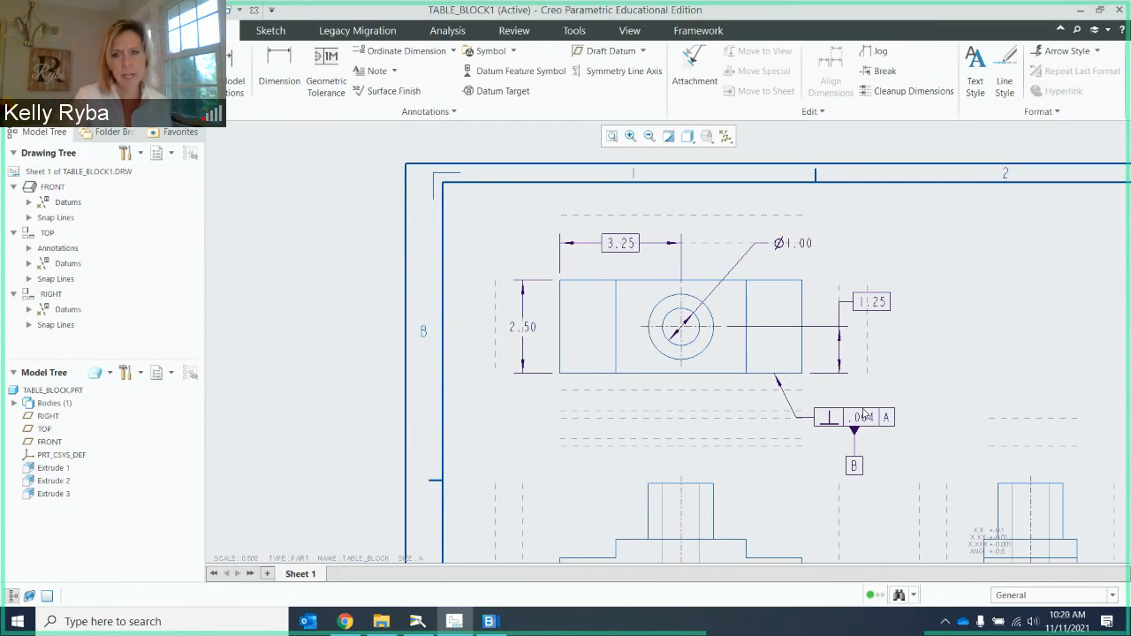
scroll(831, 389, "down", 3)
scroll(825, 387, "up", 5)
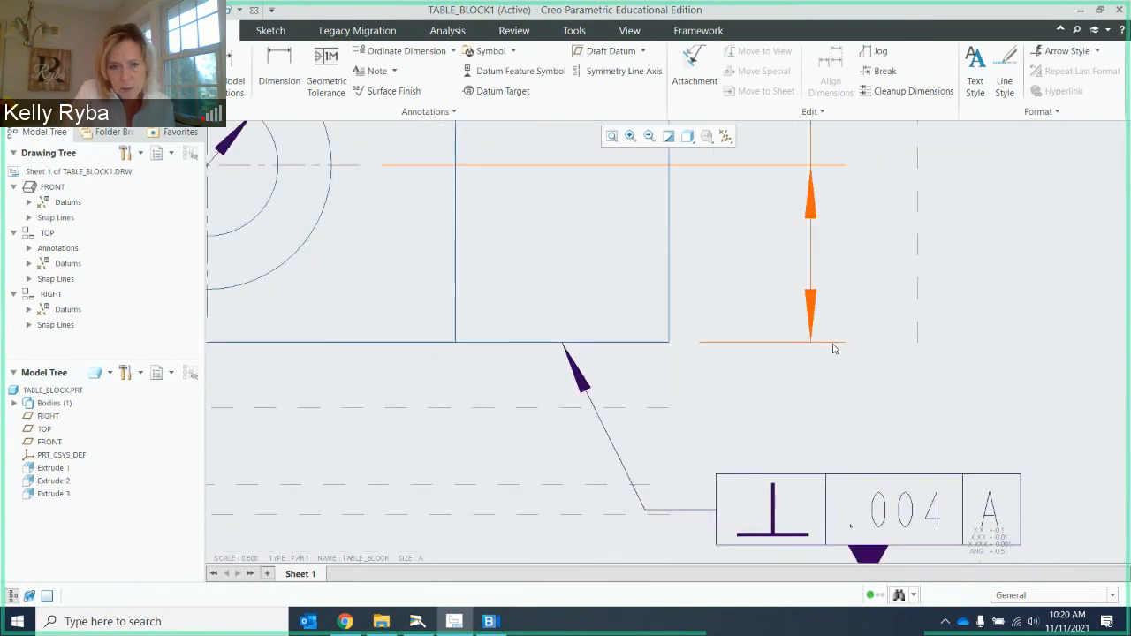
scroll(831, 347, "up", 2)
scroll(833, 354, "down", 3)
scroll(833, 358, "down", 5)
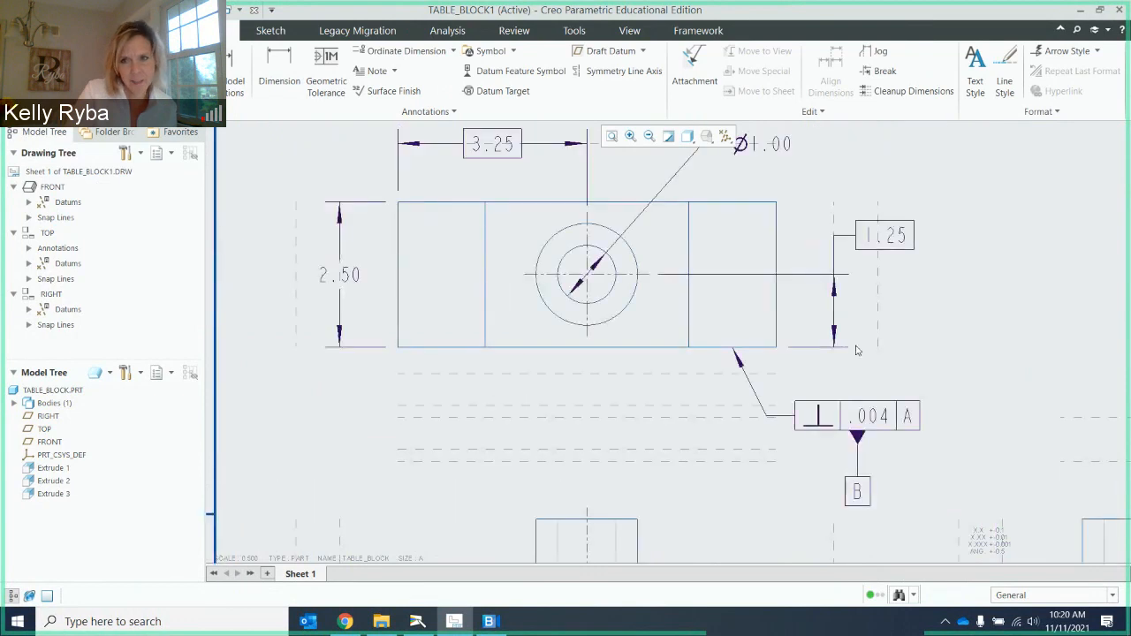
left_click(851, 349)
scroll(854, 386, "up", 1)
middle_click_drag(855, 384, 856, 384, "ctrl")
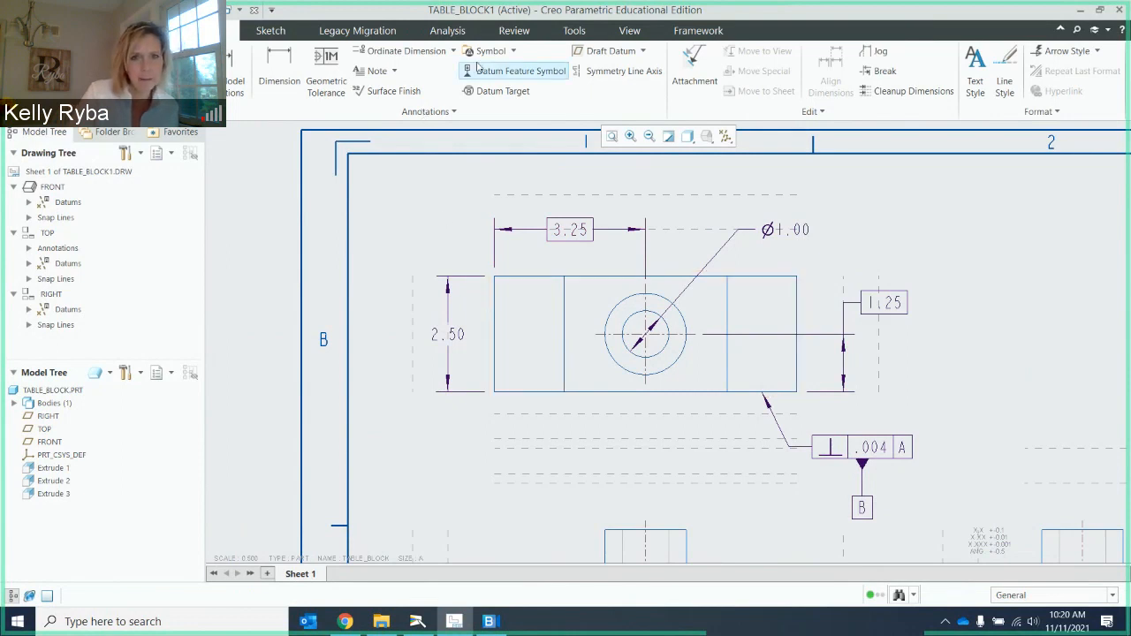
Place an unattached .004 perpendicularity frame above and left of the top view, referencing datums A and B.
left_click(326, 73)
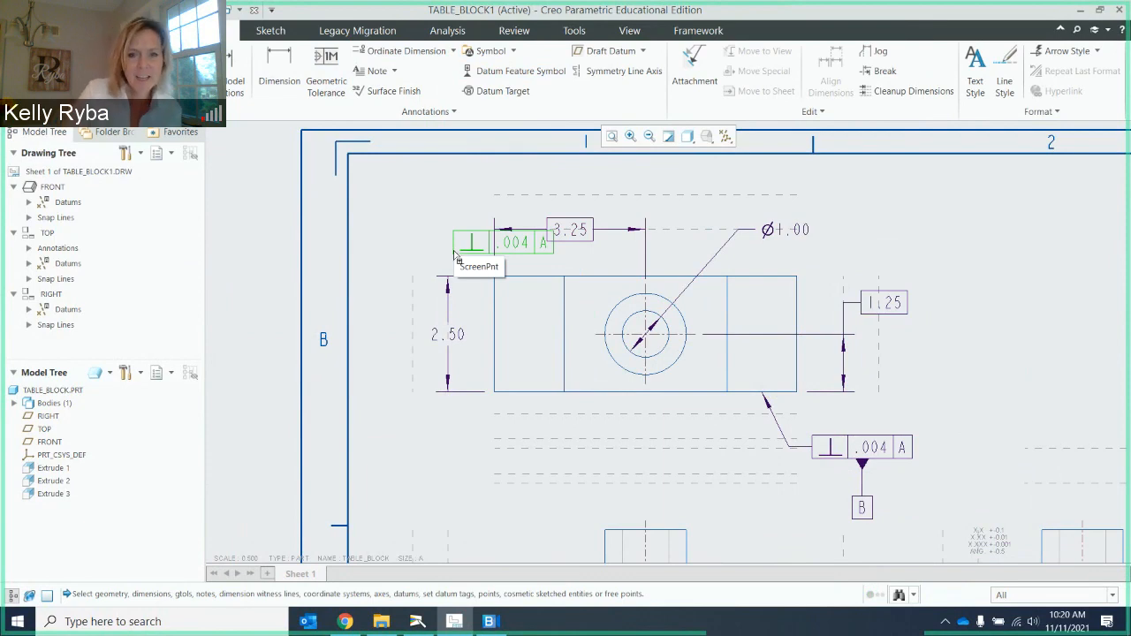
left_click(378, 202)
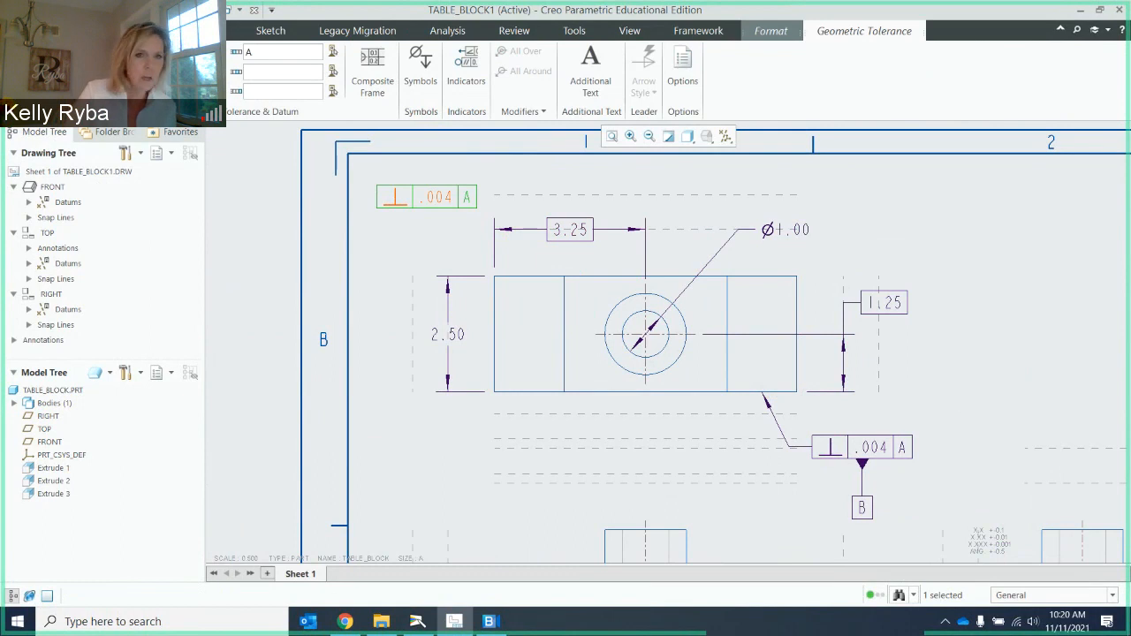
left_click(258, 74)
type("B")
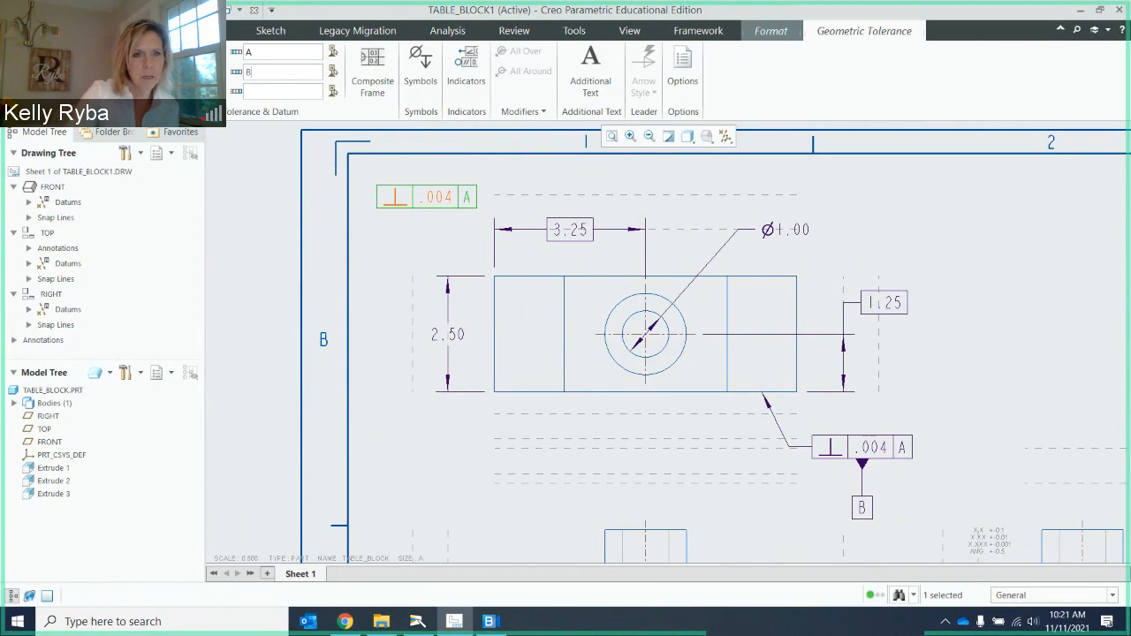
left_click(383, 227)
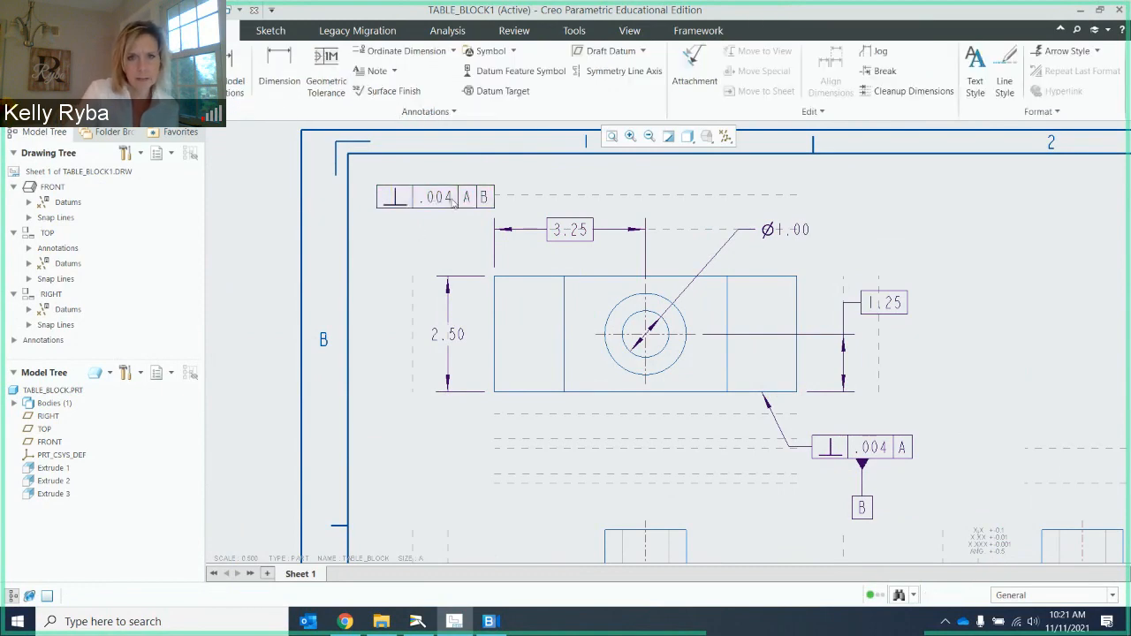
Move the upper perpendicularity frame down so its lower right corner meets the end of the 3.25 dimension's left extension line.
scroll(493, 218, "down", 1)
scroll(493, 218, "up", 3)
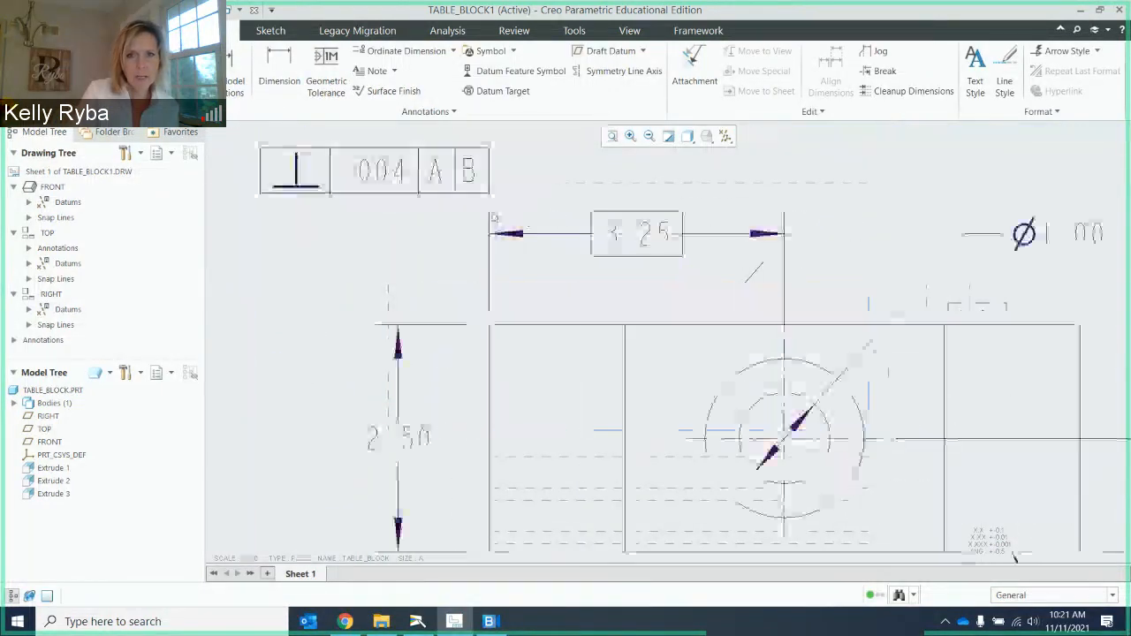
scroll(492, 213, "up", 3)
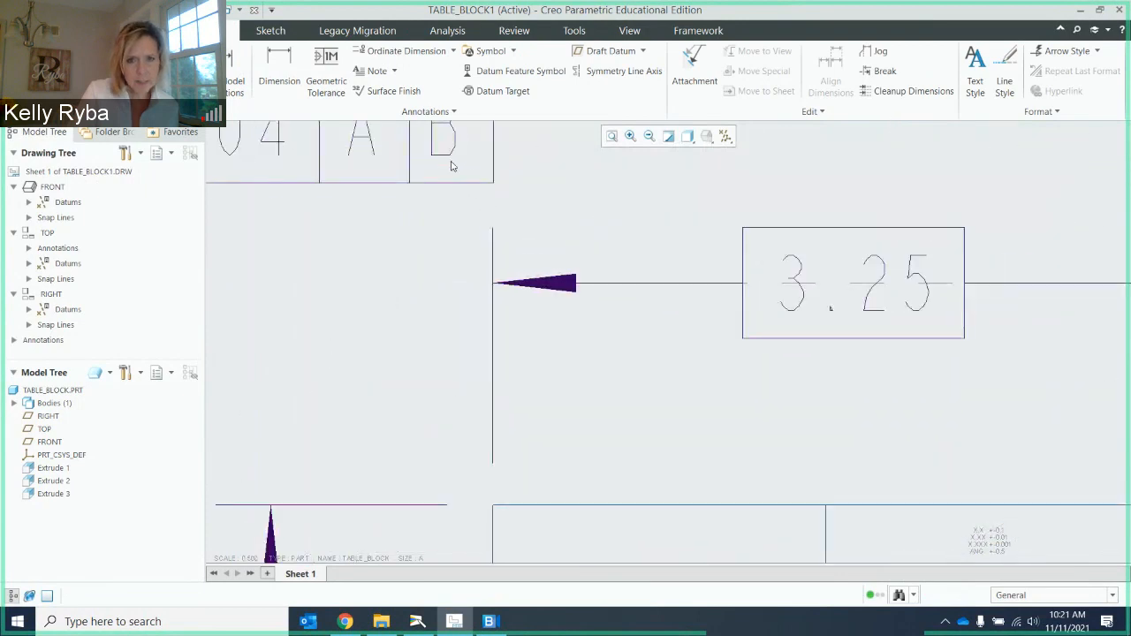
left_click(444, 151)
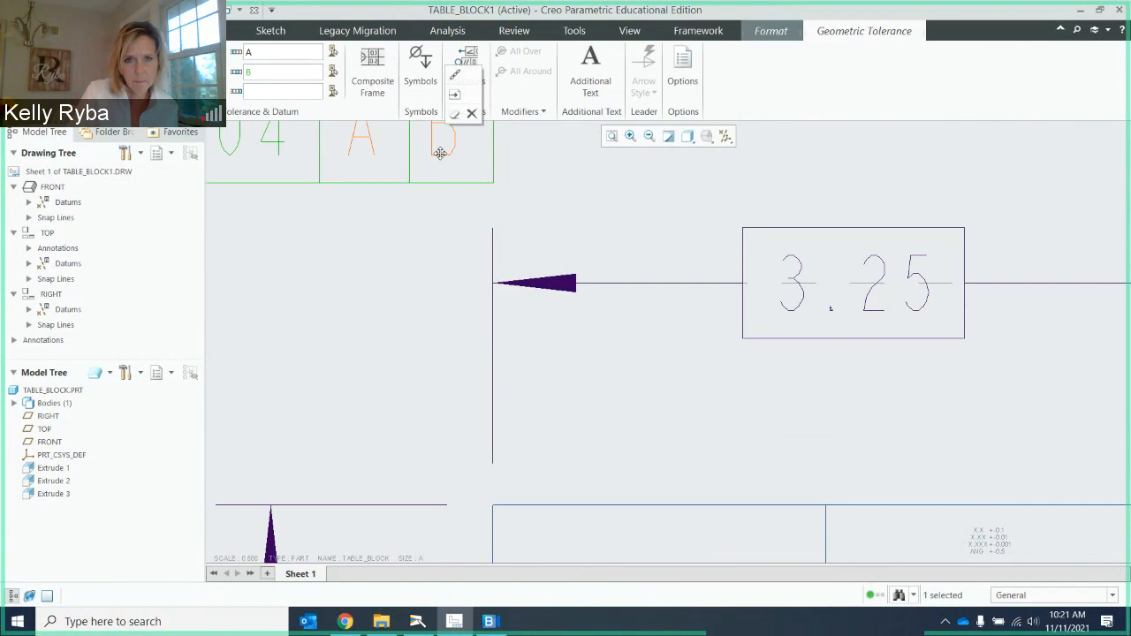
left_click_drag(441, 153, 440, 194)
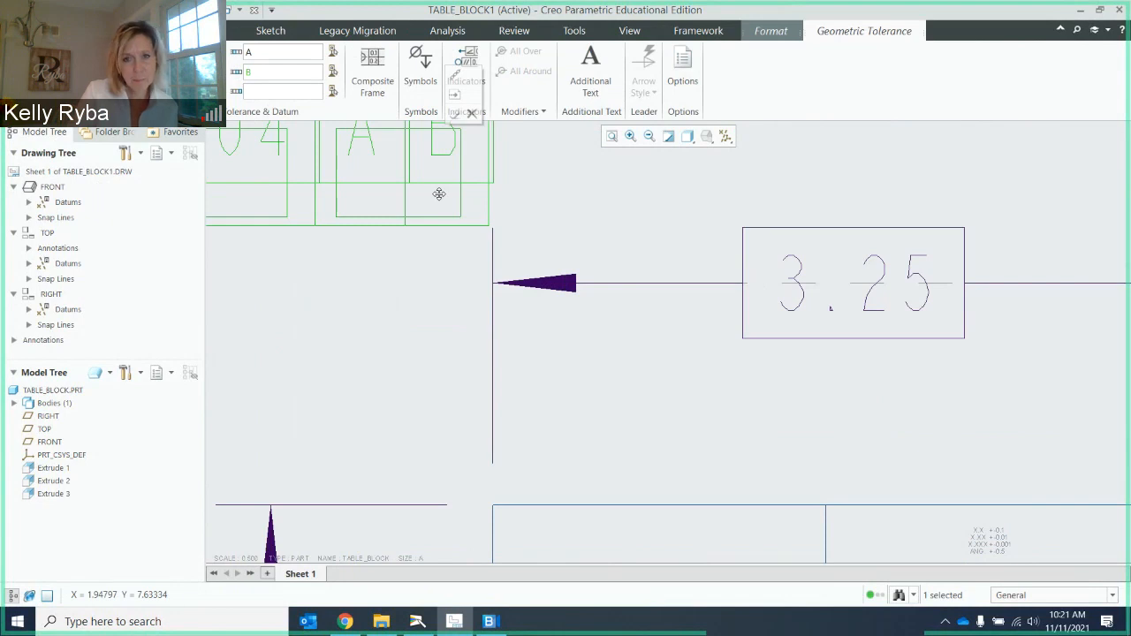
scroll(522, 257, "up", 5)
scroll(504, 233, "down", 2)
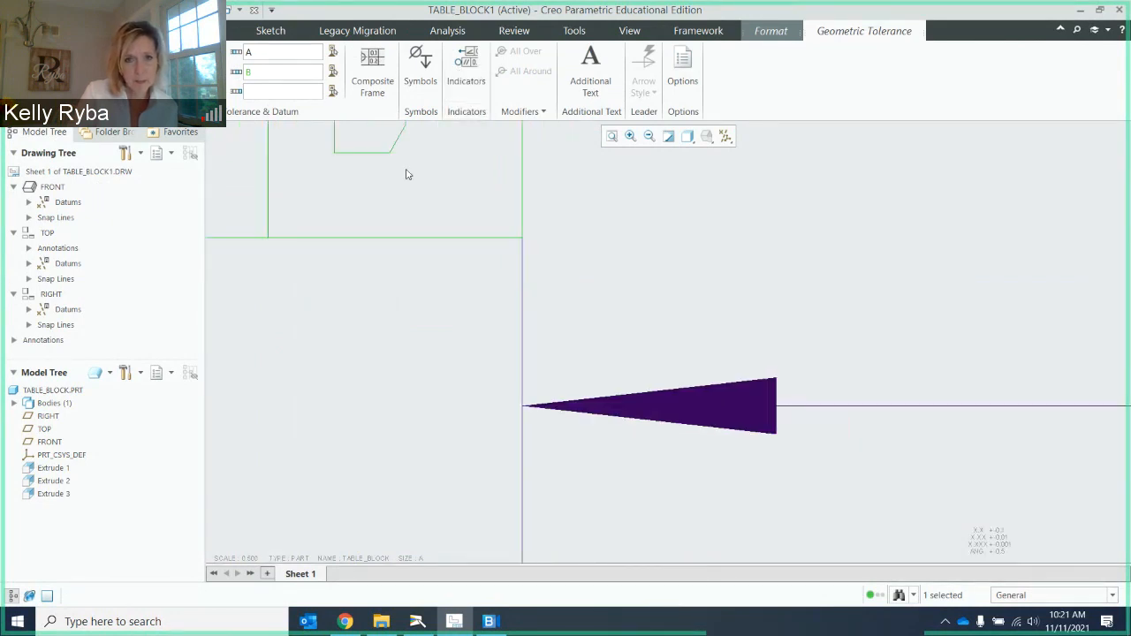
left_click(373, 153)
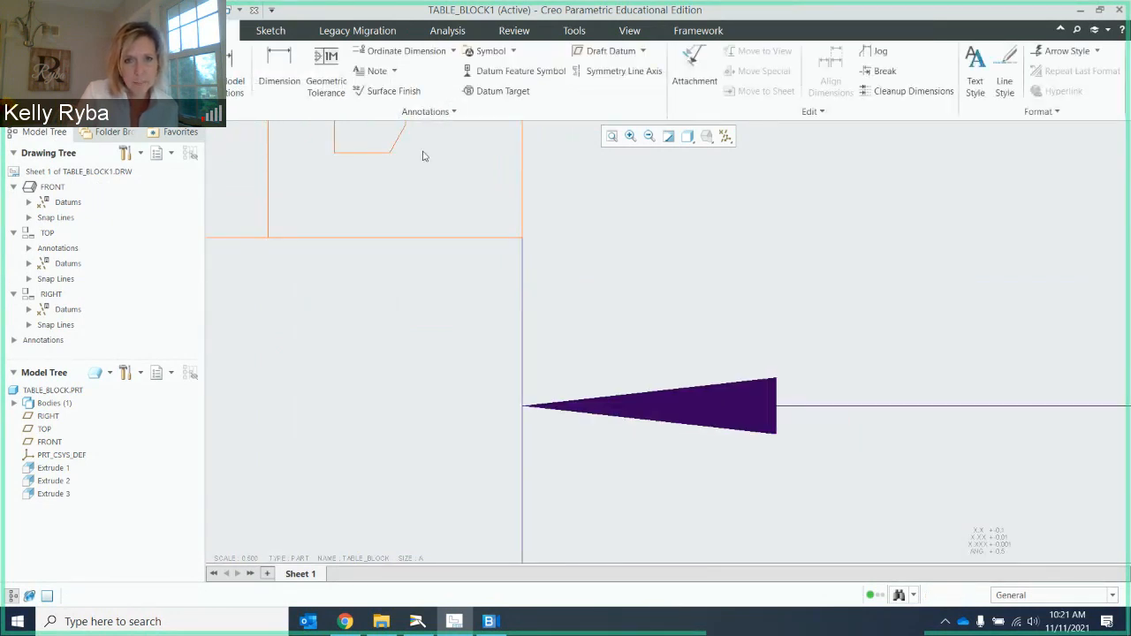
left_click(378, 152)
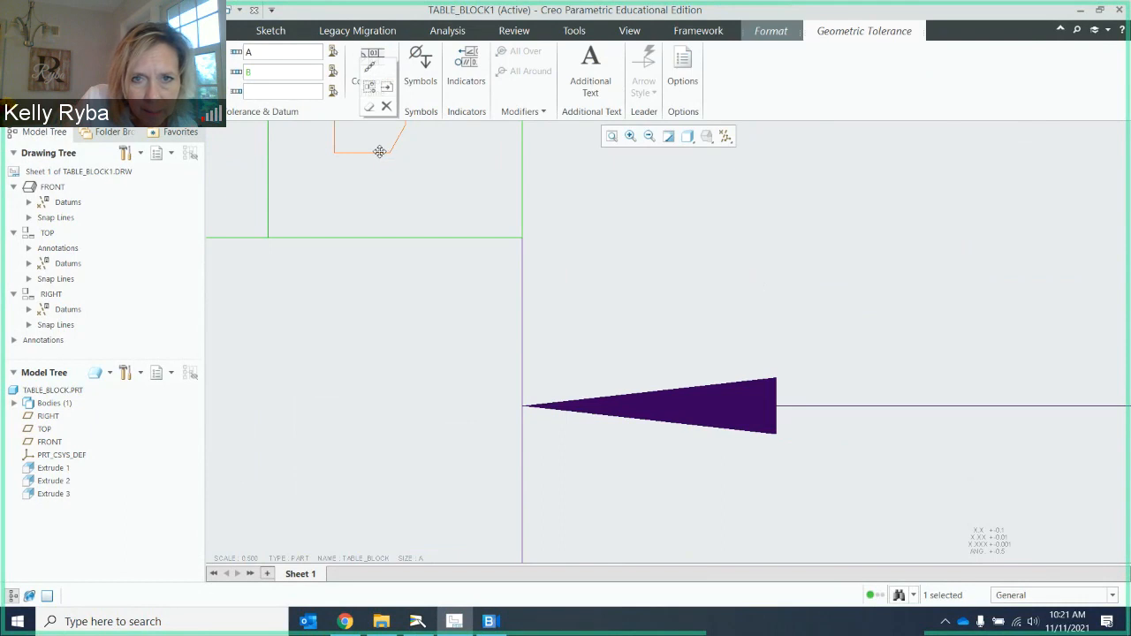
left_click_drag(380, 151, 381, 152)
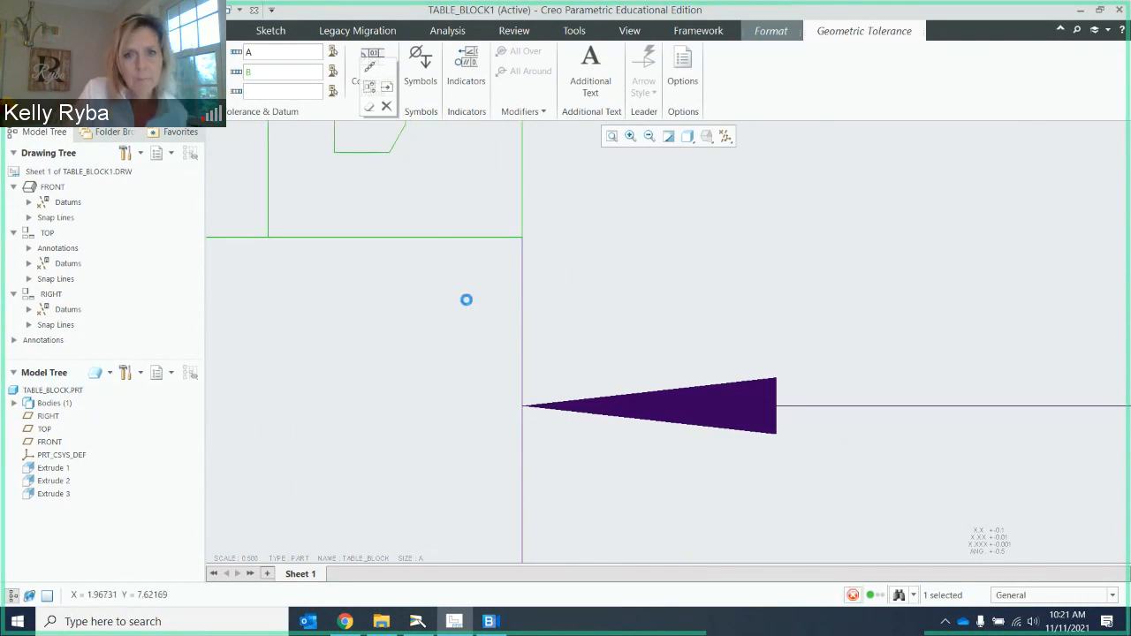
scroll(465, 292, "up", 1)
scroll(495, 306, "up", 1)
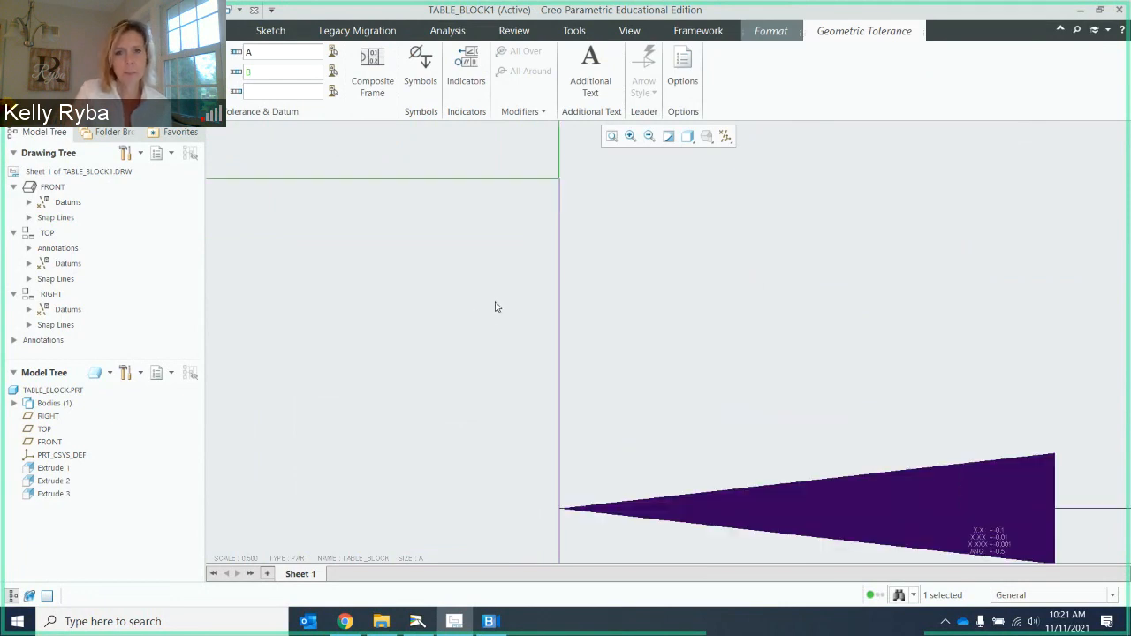
scroll(498, 296, "down", 4)
scroll(500, 269, "down", 3)
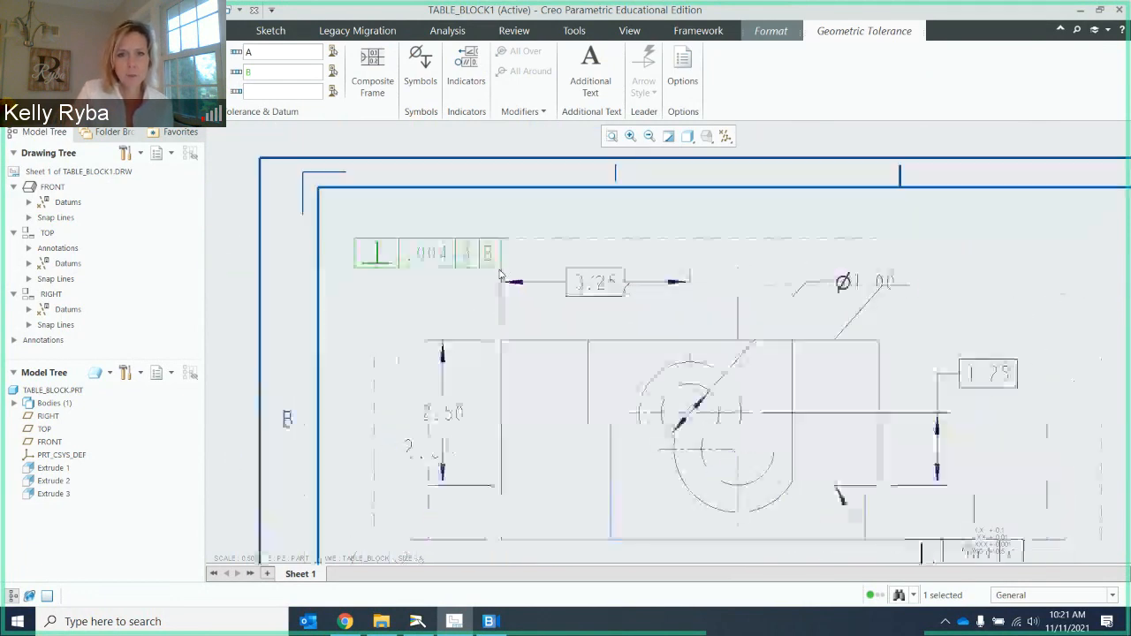
scroll(522, 230, "up", 1)
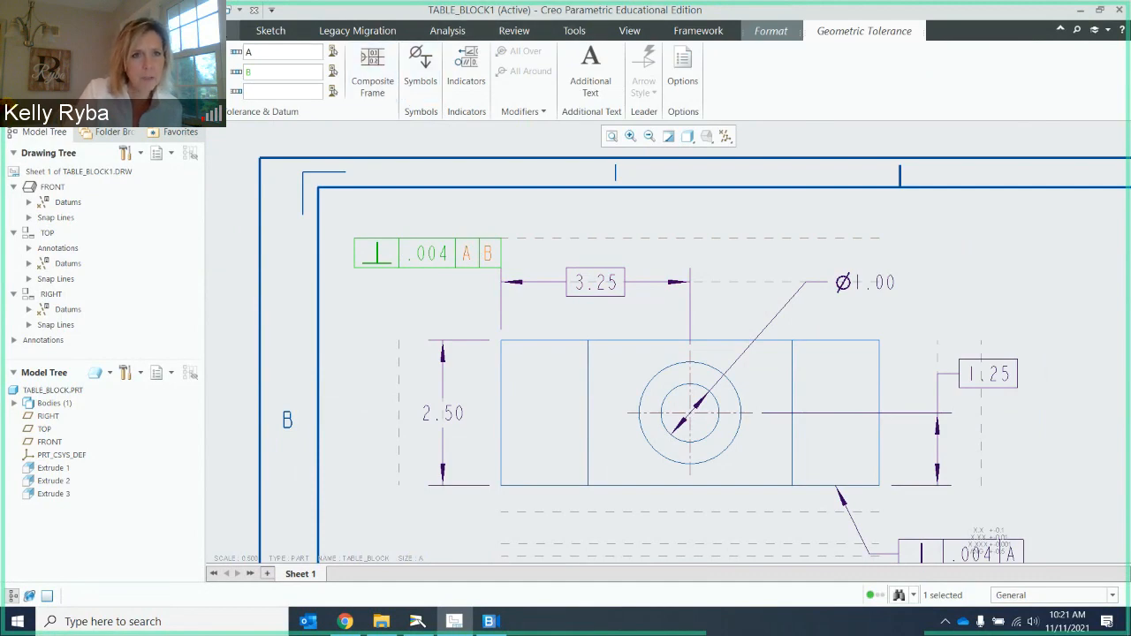
Attach a datum feature symbol labelled C beneath the perpendicularity frame above and left of the top view.
left_click(202, 31)
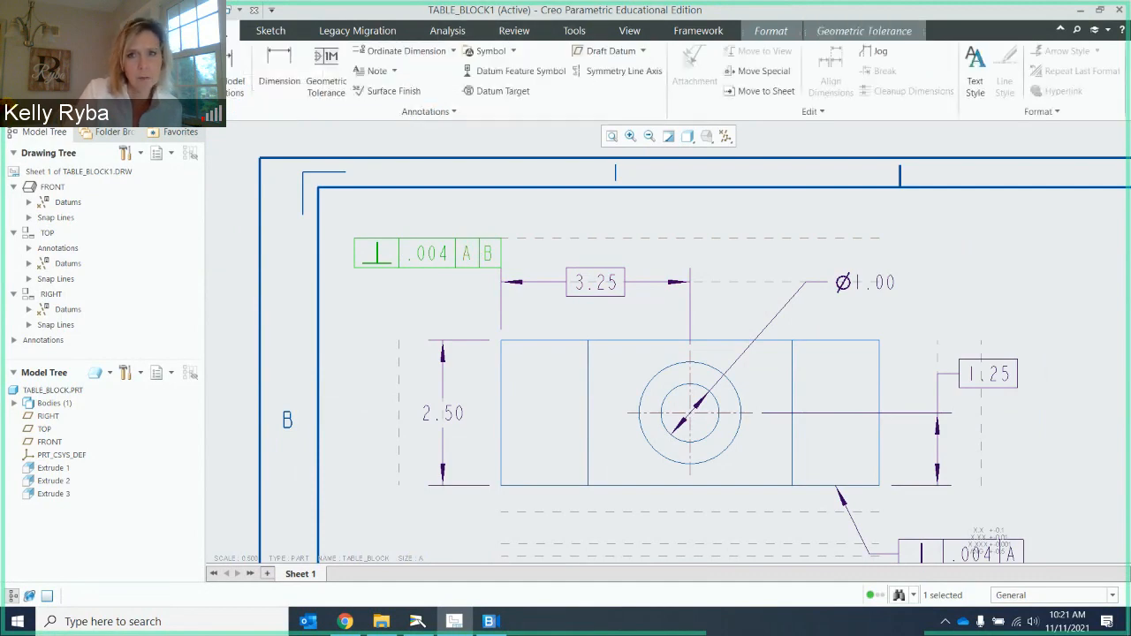
left_click(528, 74)
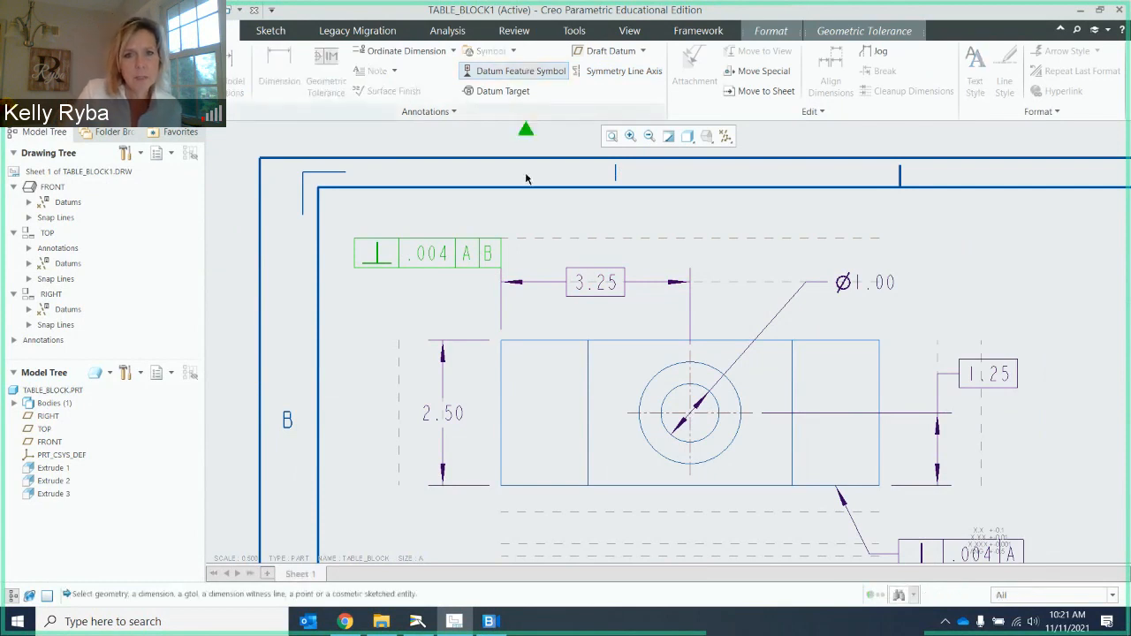
left_click(427, 255)
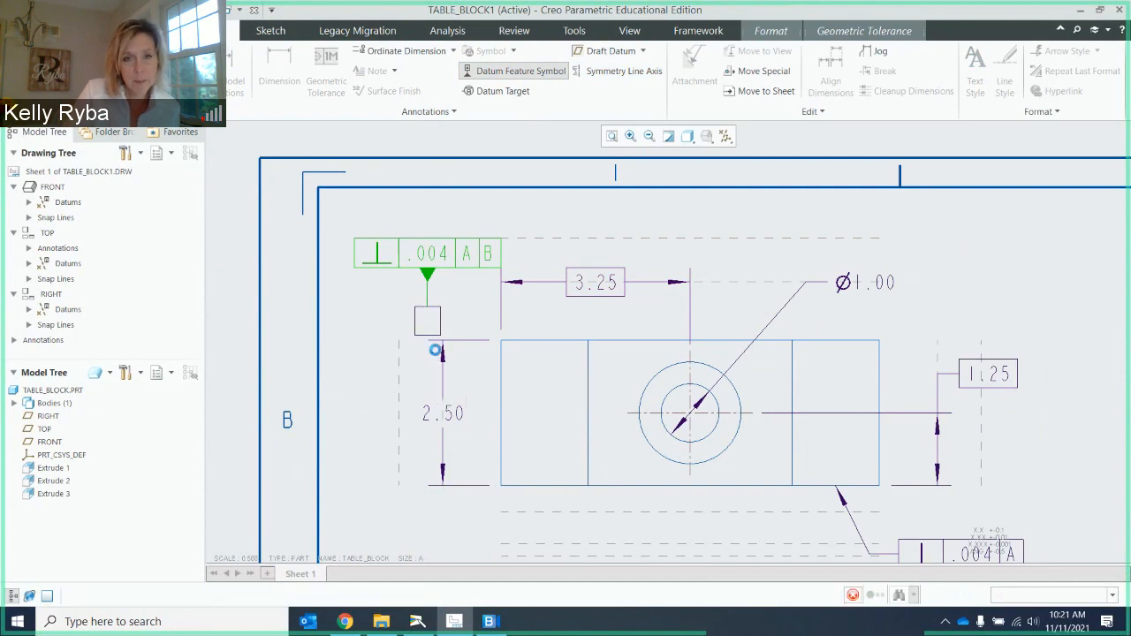
left_click(435, 354)
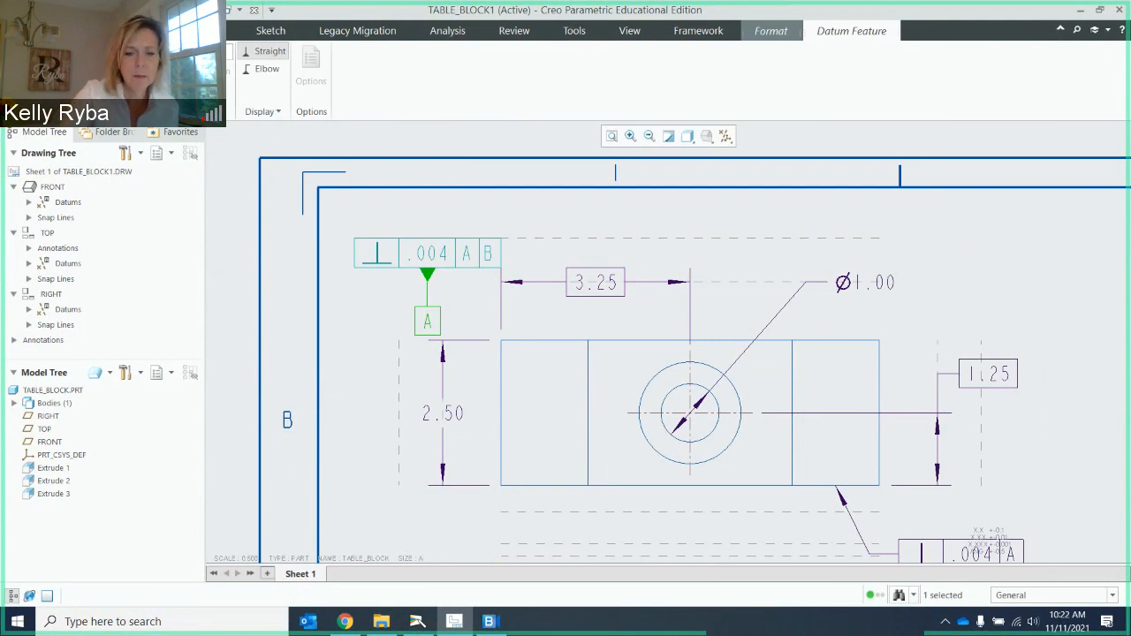
left_click(348, 258)
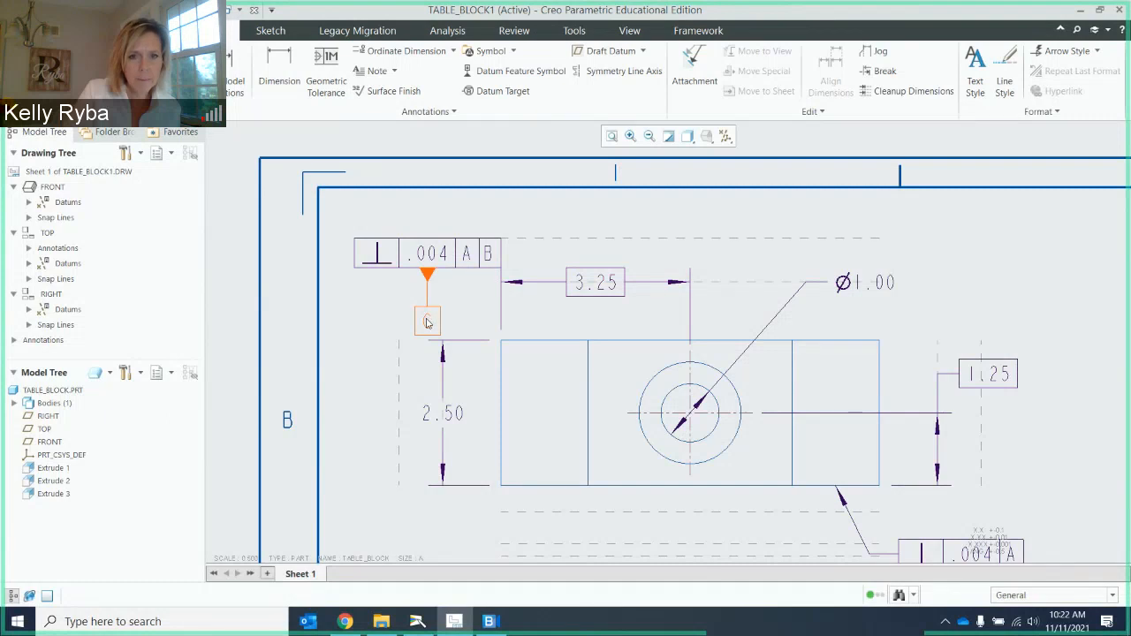
Slide the datum C symbol left along its frame so it hangs beneath the perpendicularity compartment.
left_click(426, 323)
left_click_drag(426, 322, 387, 320)
left_click(422, 311)
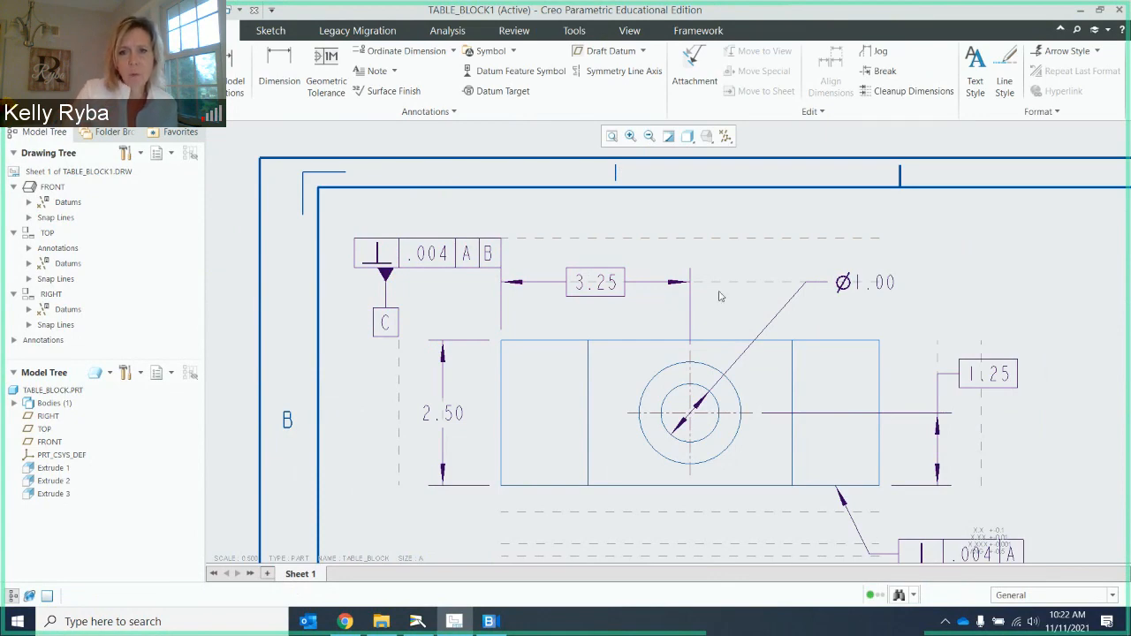
Check the Problem 12.1 drawing guide in the document camera window for the hole diameter's limits and tolerance frames, and return to the drawing.
scroll(720, 297, "down", 1)
scroll(717, 324, "up", 3)
middle_click_drag(727, 321, 627, 294)
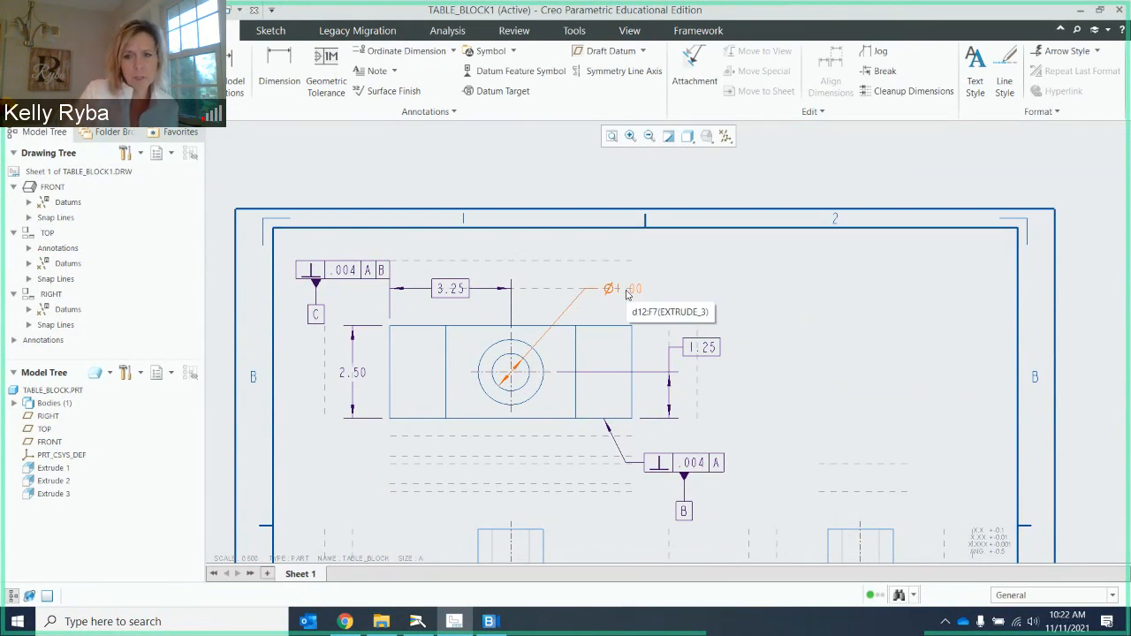
mouse_move(454, 622)
left_click(477, 593)
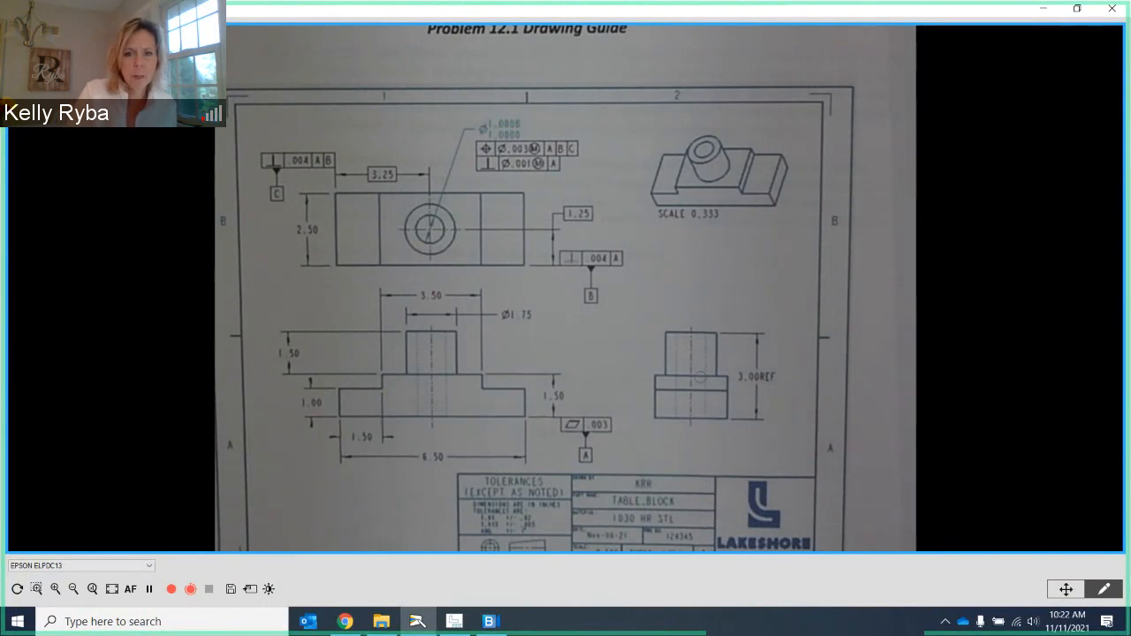
left_click(455, 621)
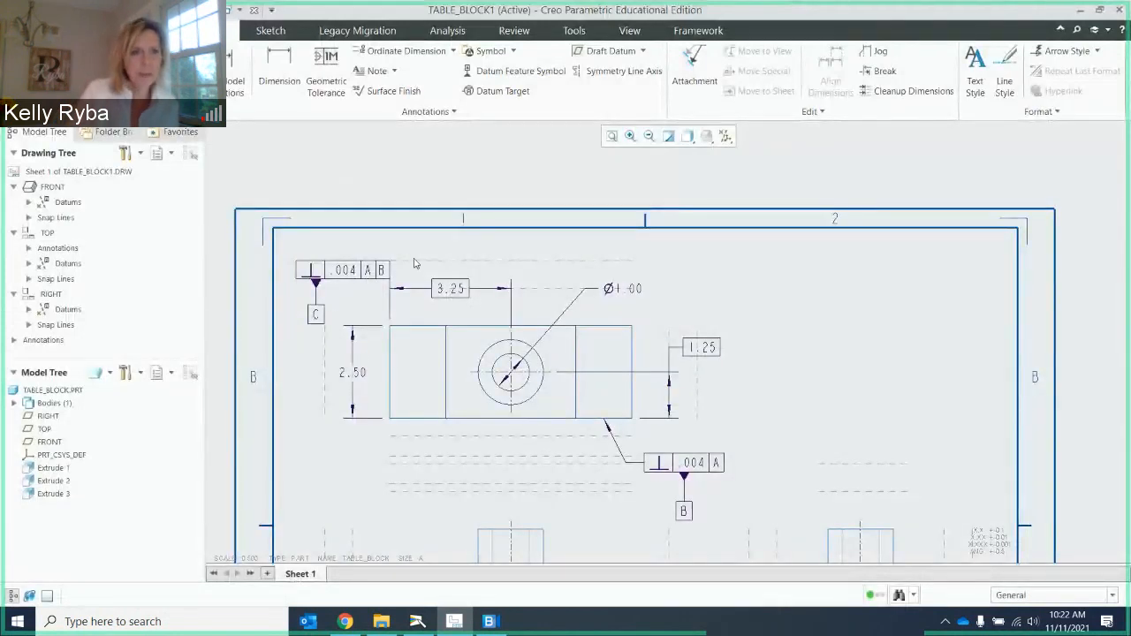
Save the TABLE_BLOCK1.DRW drawing in the Creo1 folder.
left_click(25, 31)
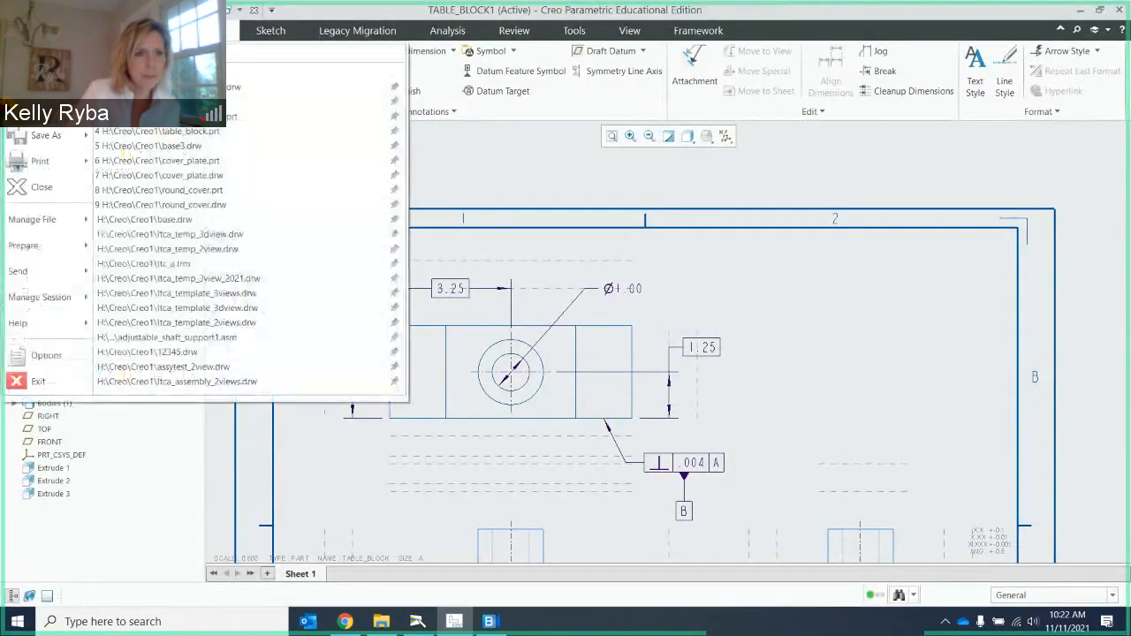
left_click(43, 110)
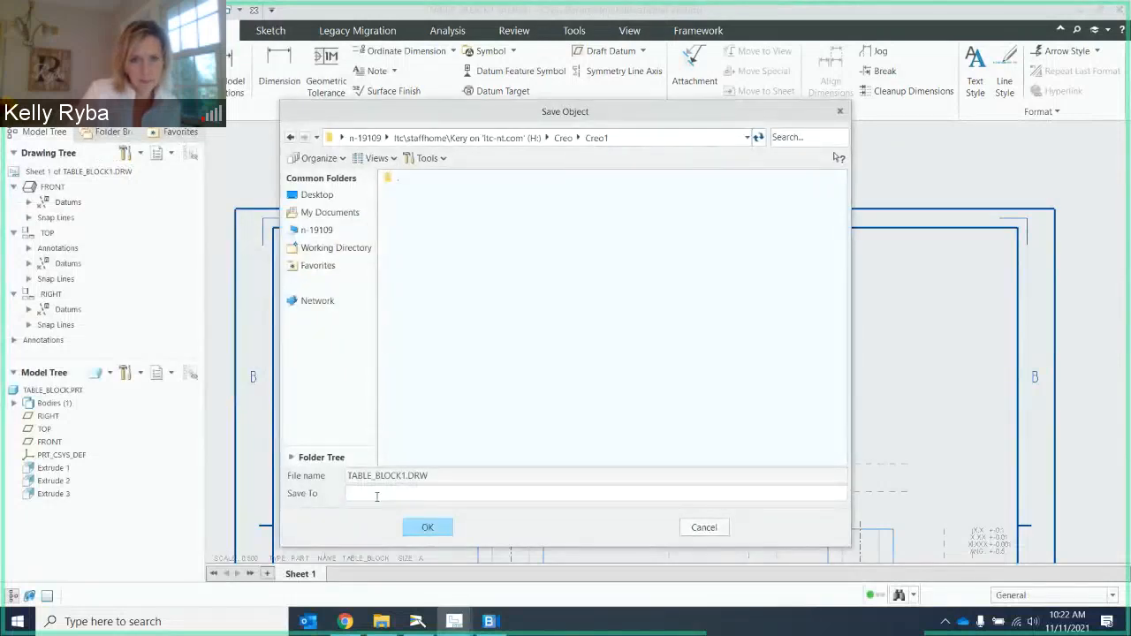
left_click(428, 528)
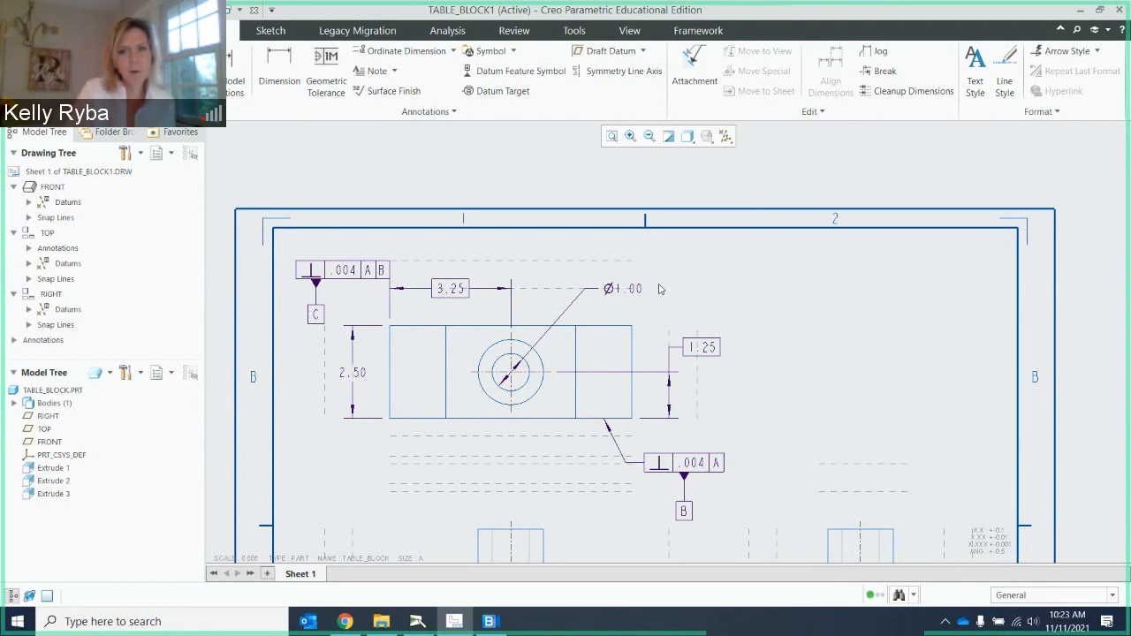
Move the Ø1.00 hole dimension up to the upper snap line above the top view.
left_click(611, 290)
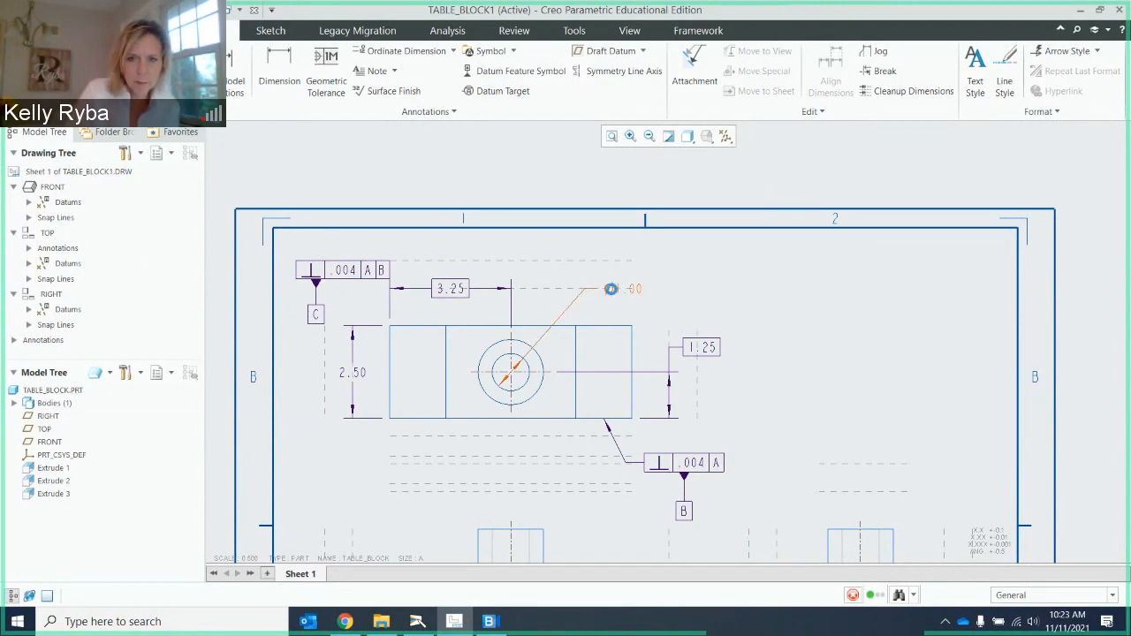
left_click_drag(611, 289, 607, 262)
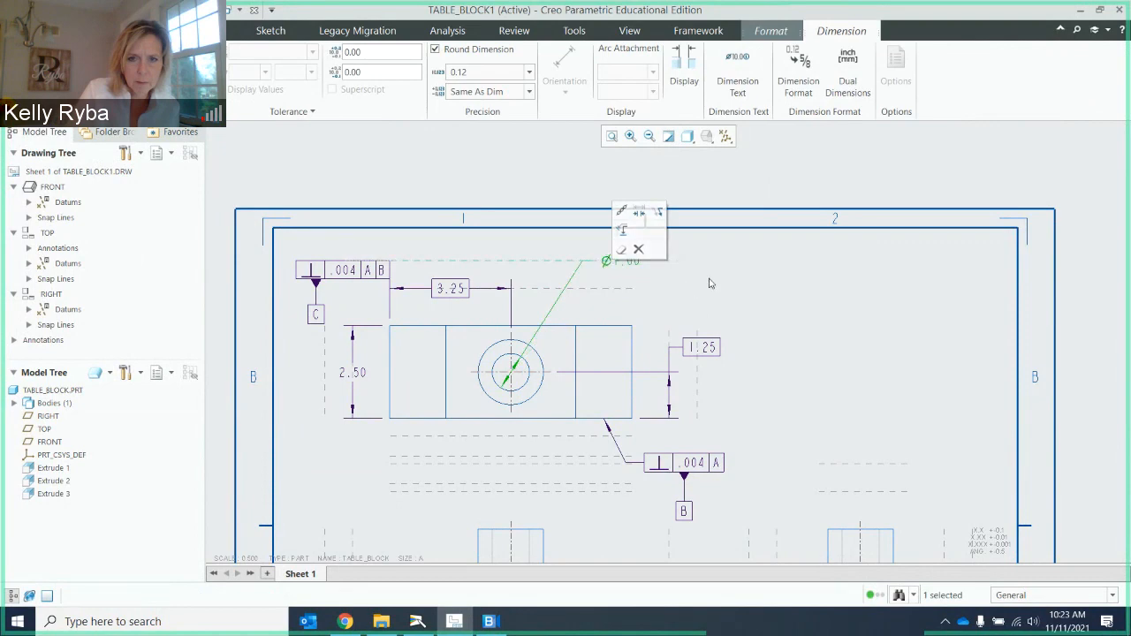
left_click(663, 252)
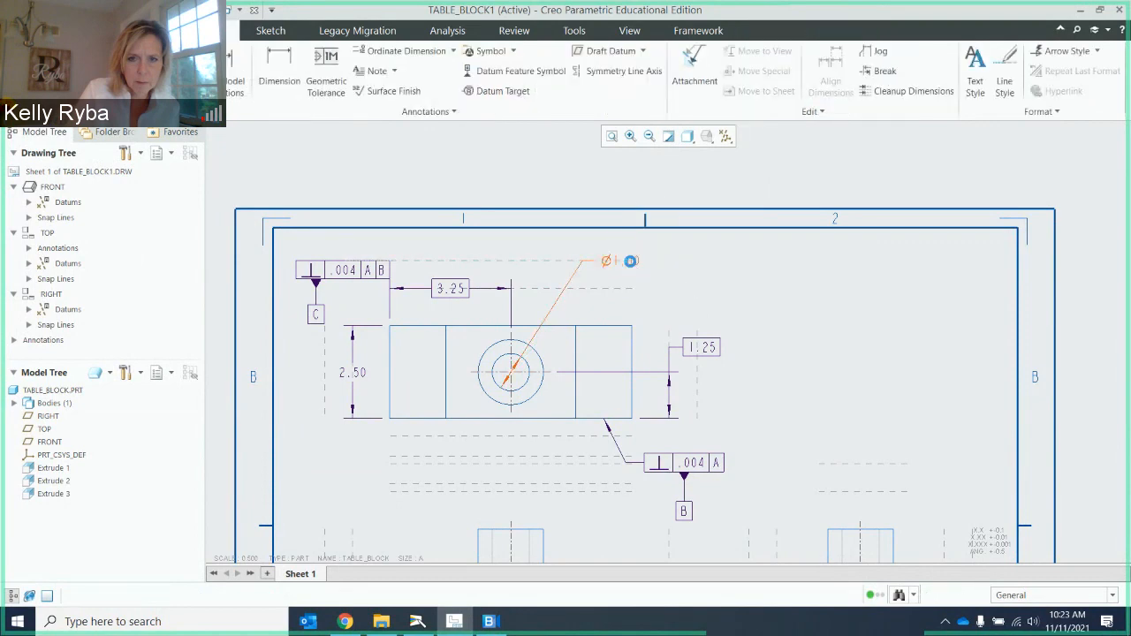
Give the hole diameter dimension a Limits tolerance with four-decimal precision (0.1234).
left_click(630, 262)
left_click(184, 84)
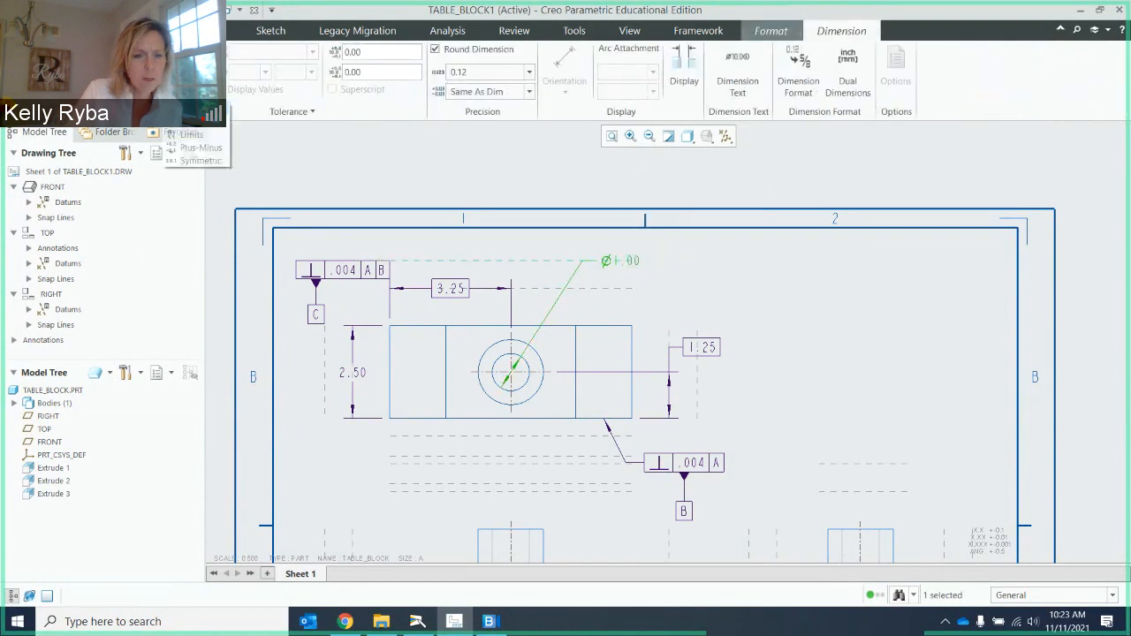
left_click(191, 135)
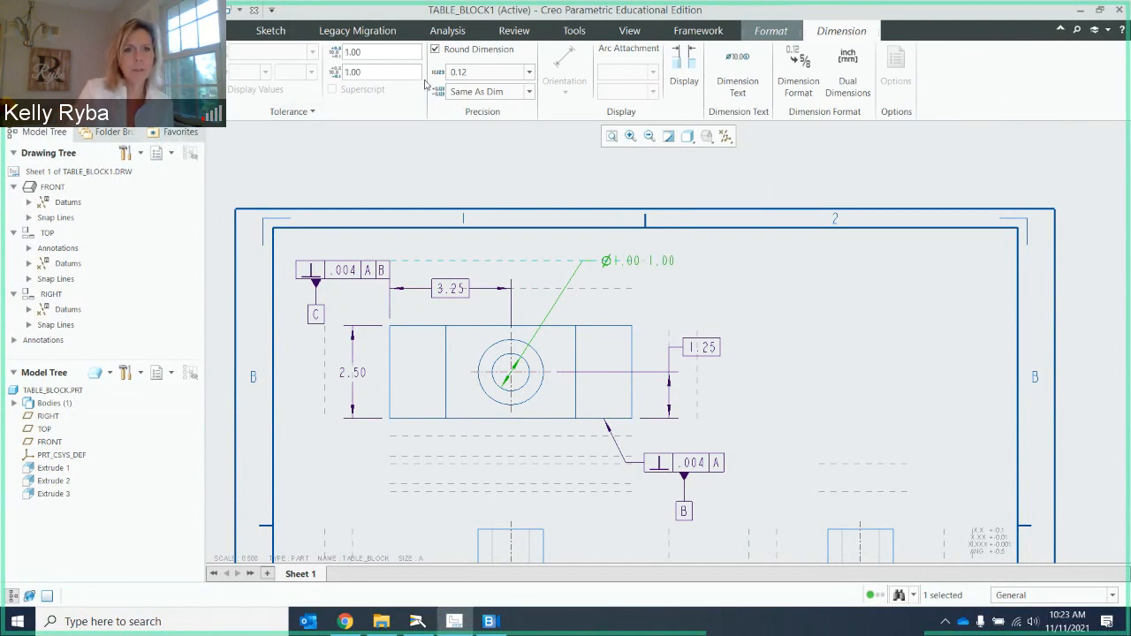
left_click(529, 73)
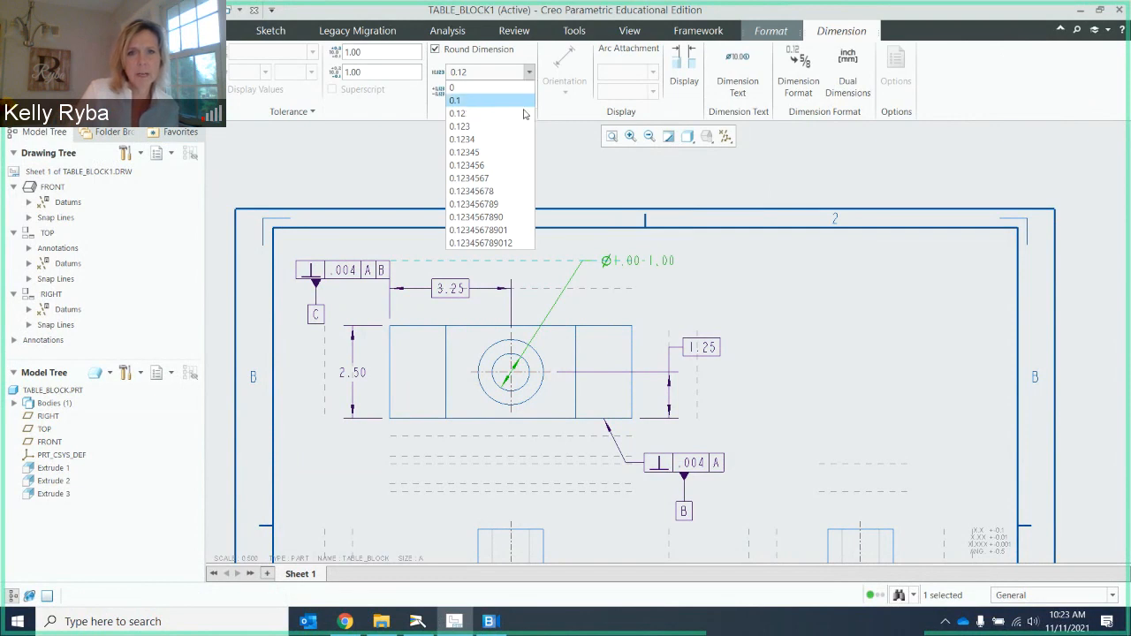
left_click(515, 139)
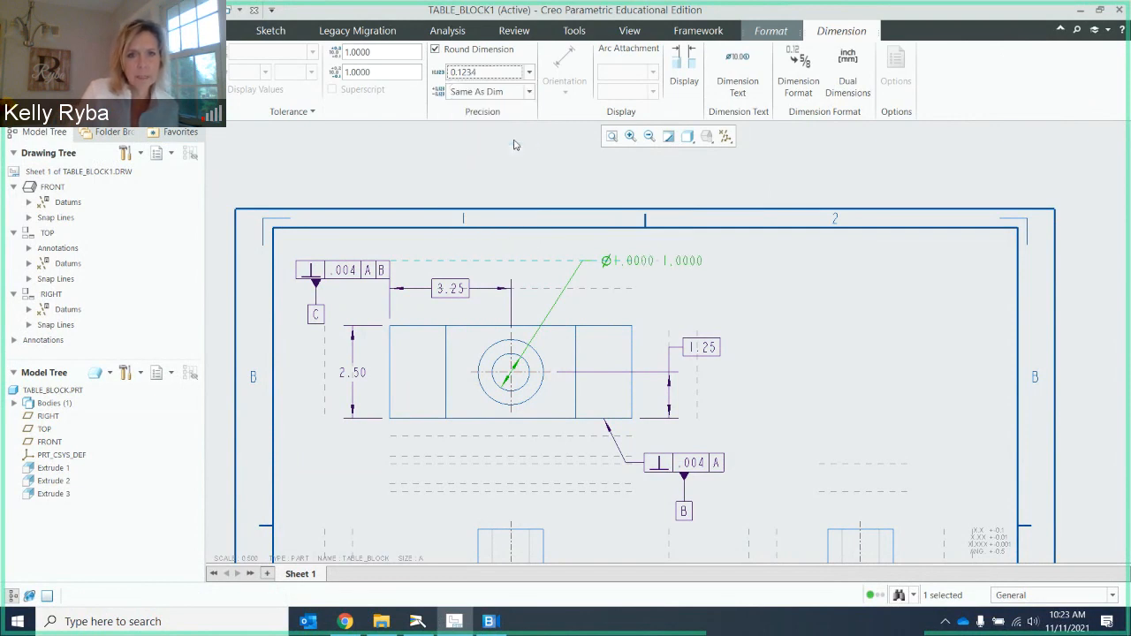
Set the hole diameter's upper limit to 1.0008.
left_click(386, 57)
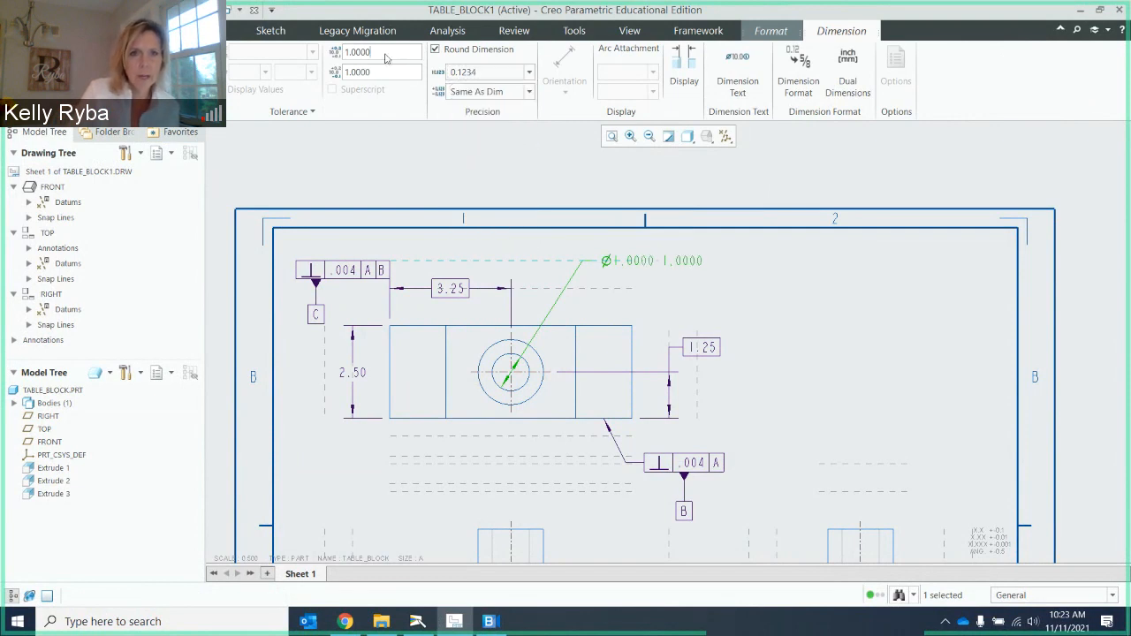
key("BackSpace")
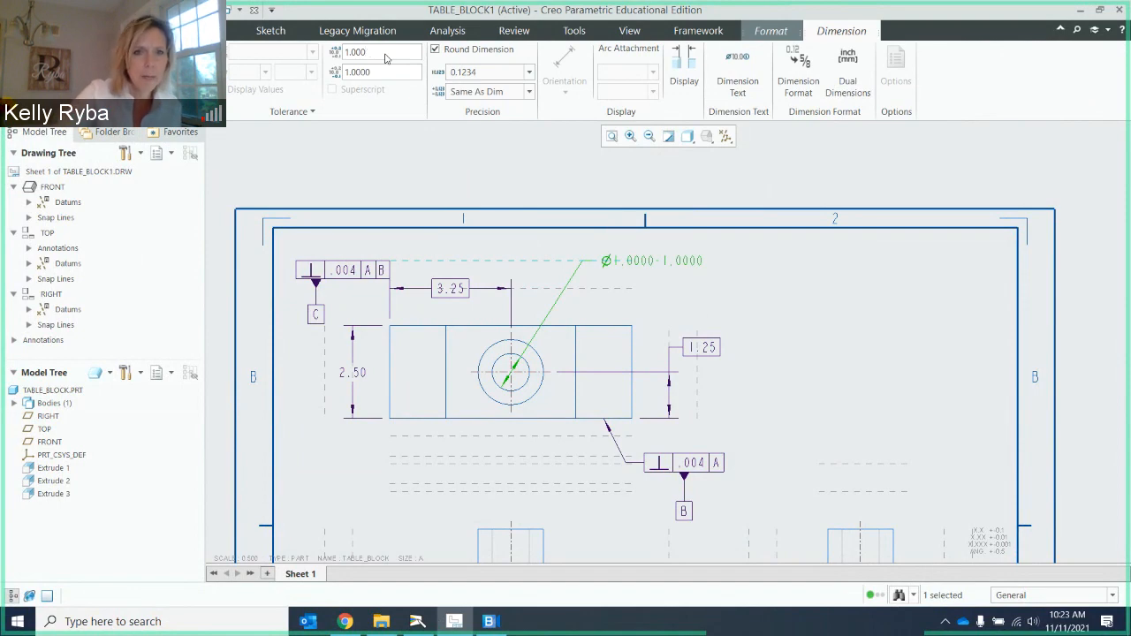
type("8")
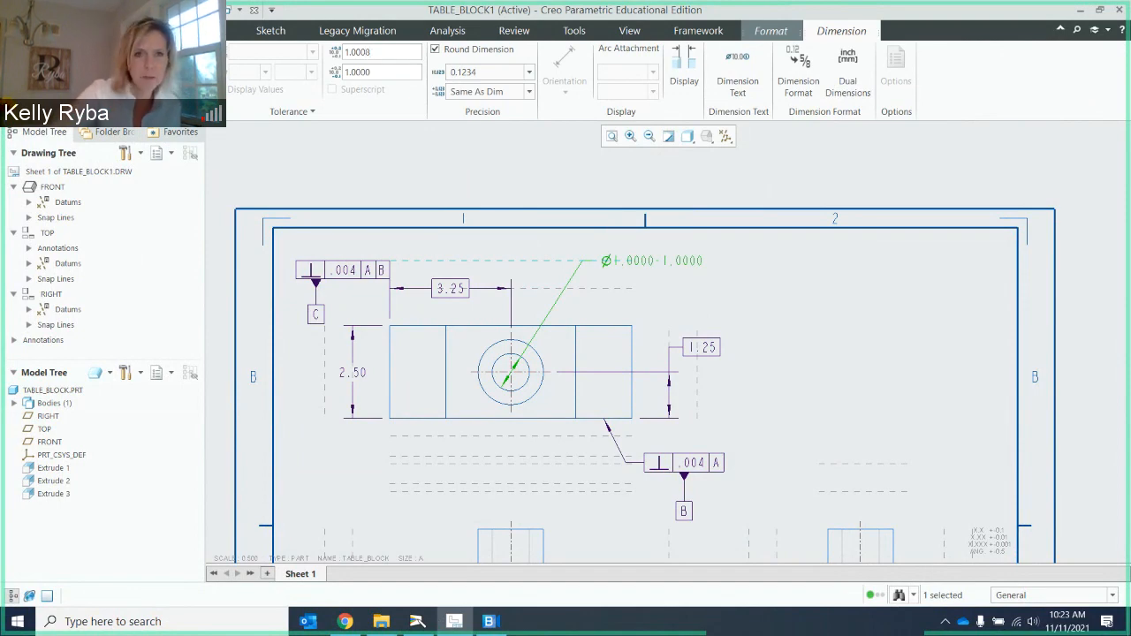
left_click(392, 76)
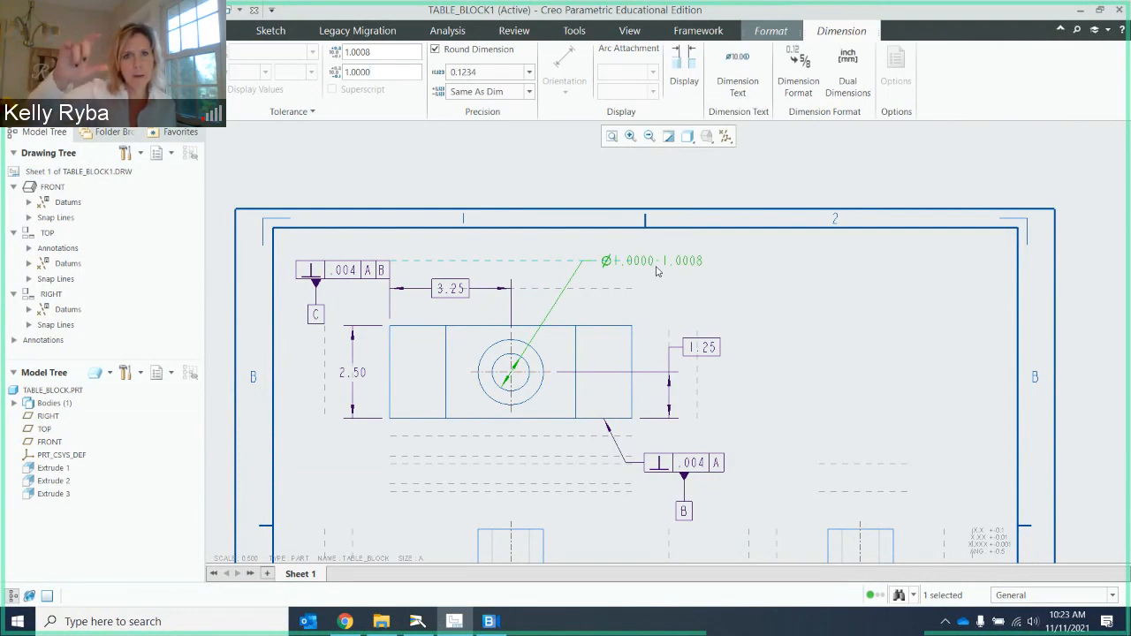
Stack the hole diameter's limits by enabling the ISO tolerance display style.
left_click(687, 81)
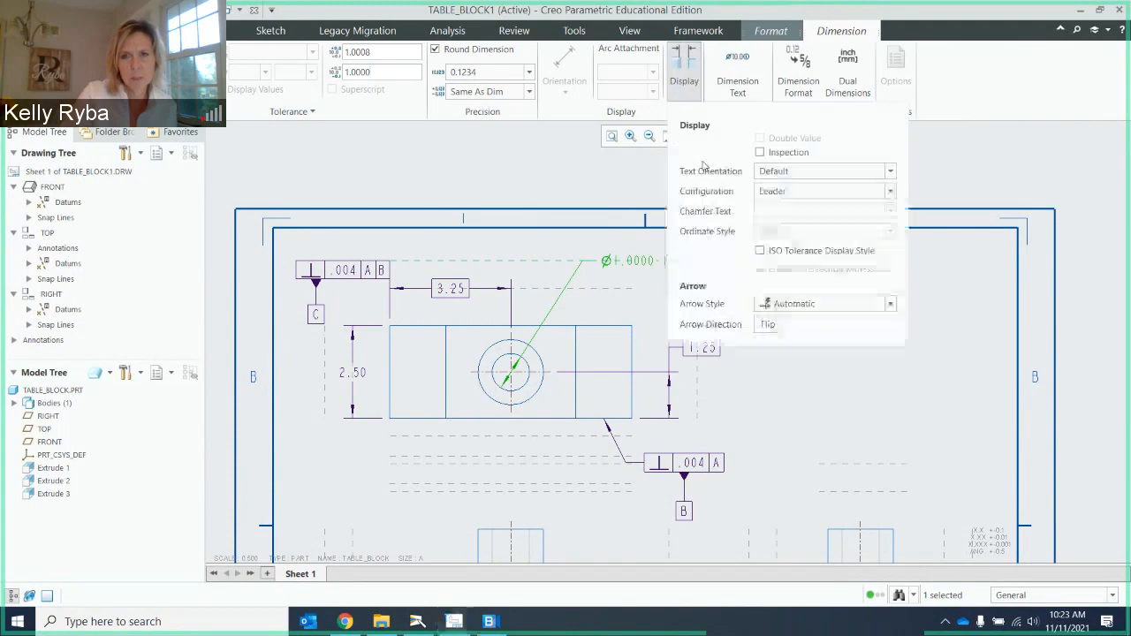
left_click(760, 252)
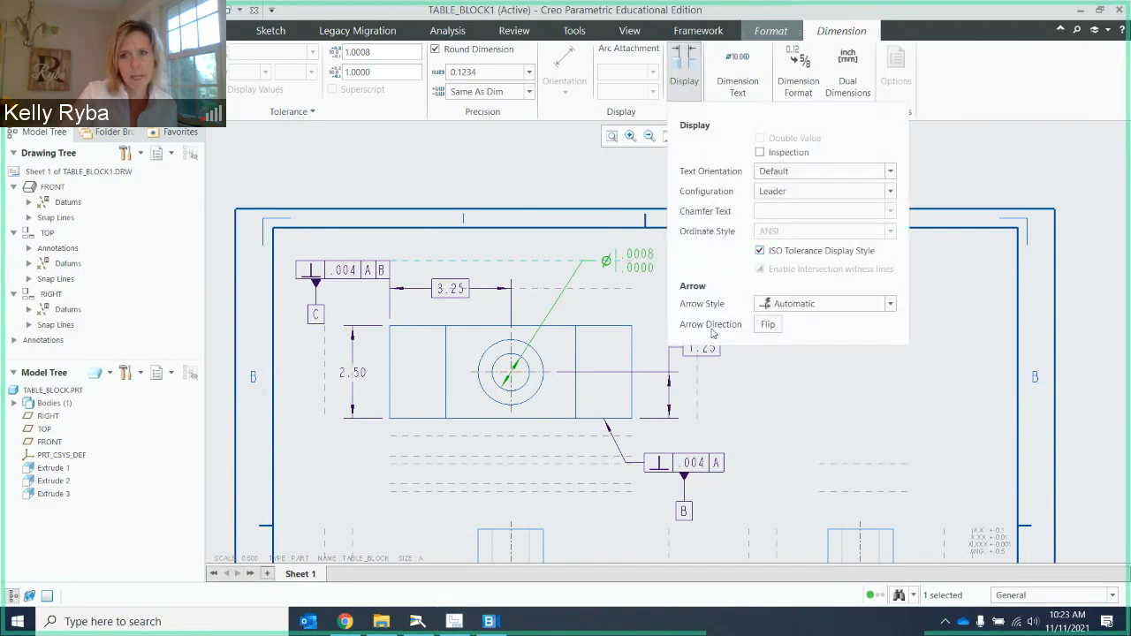
left_click(947, 292)
left_click(776, 283)
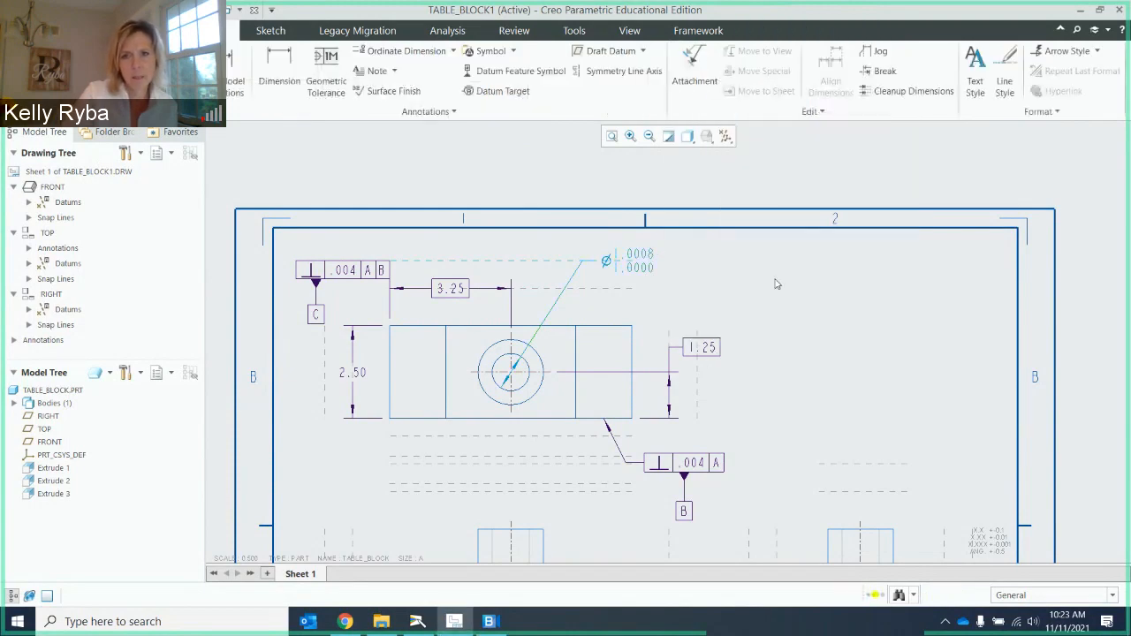
Cycle the hole diameter dimension through its Flip Arrows styles, ending with two arrows pointing at the inner circle from inside.
left_click(608, 261)
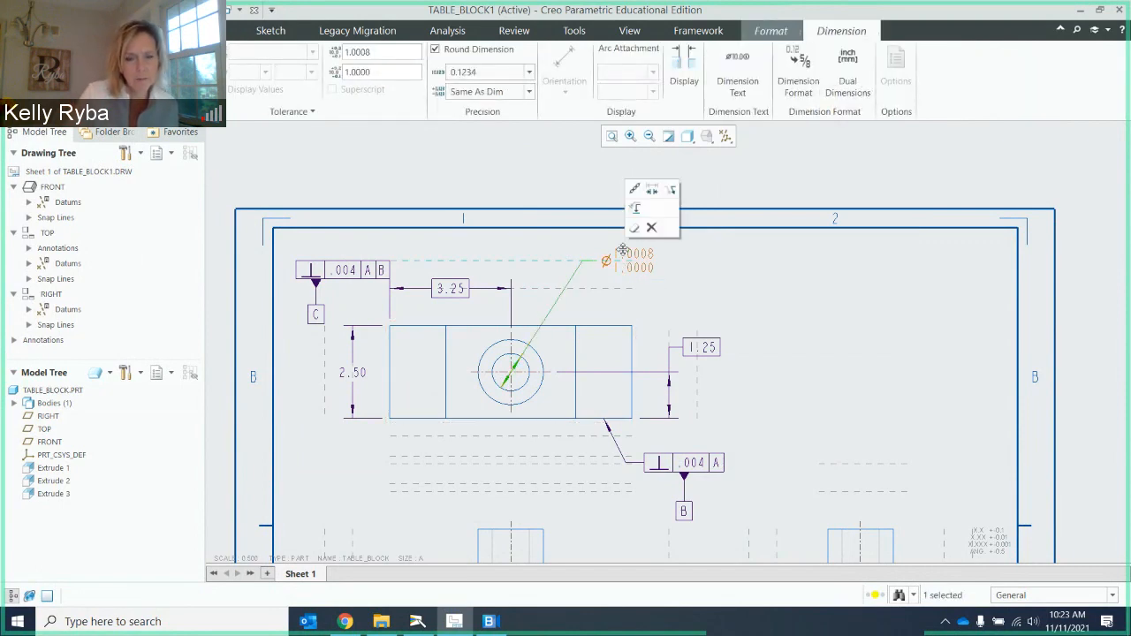
left_click(653, 193)
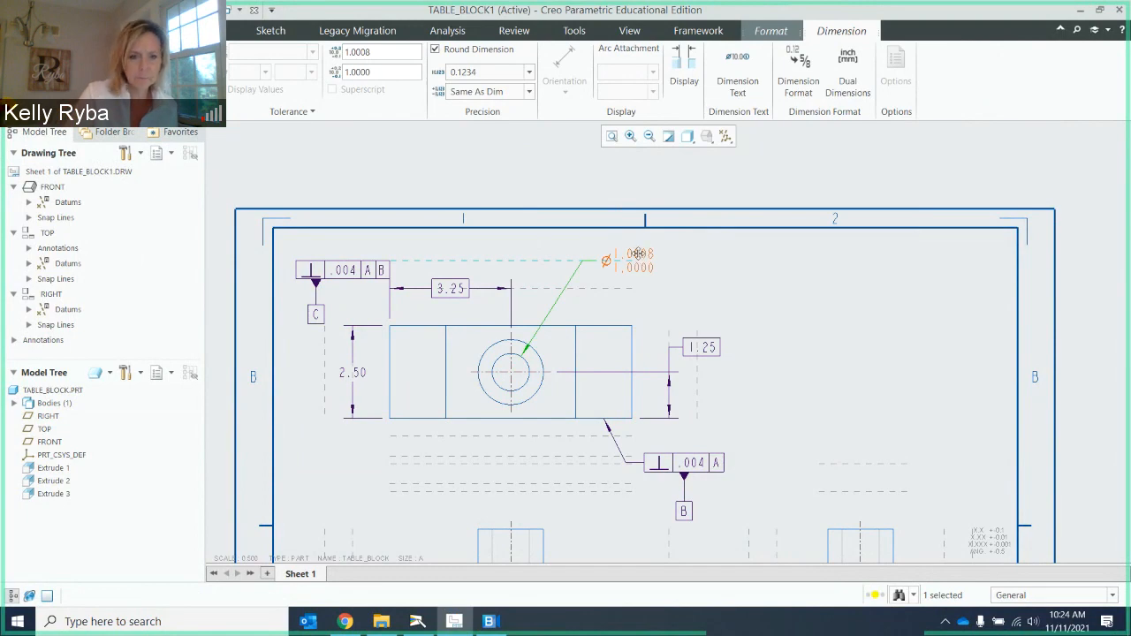
left_click(758, 292)
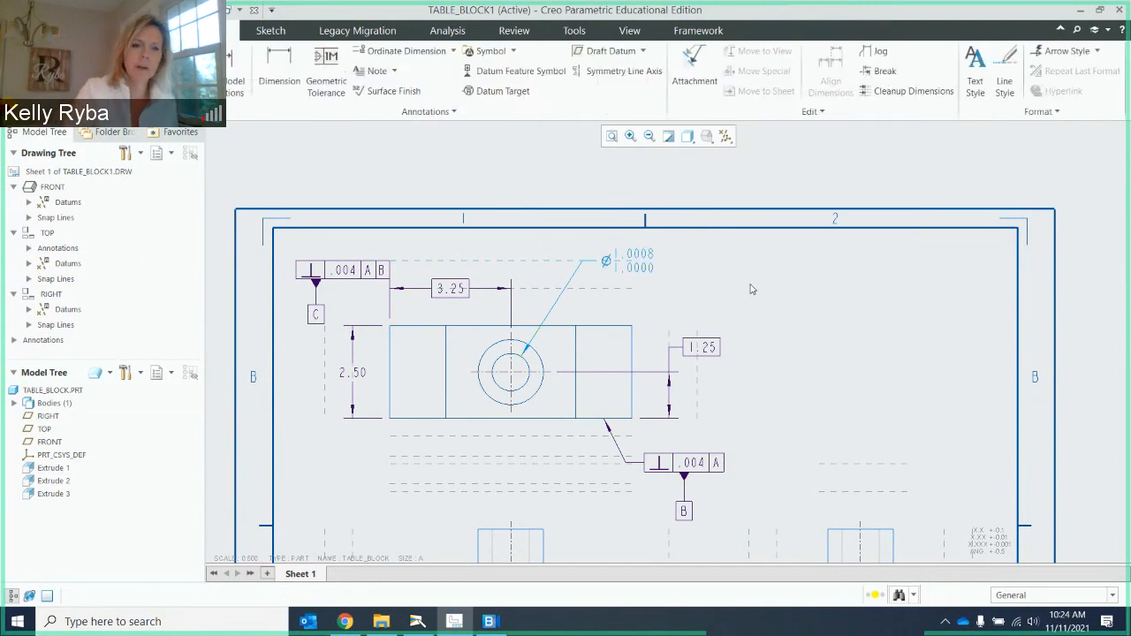
left_click(634, 259)
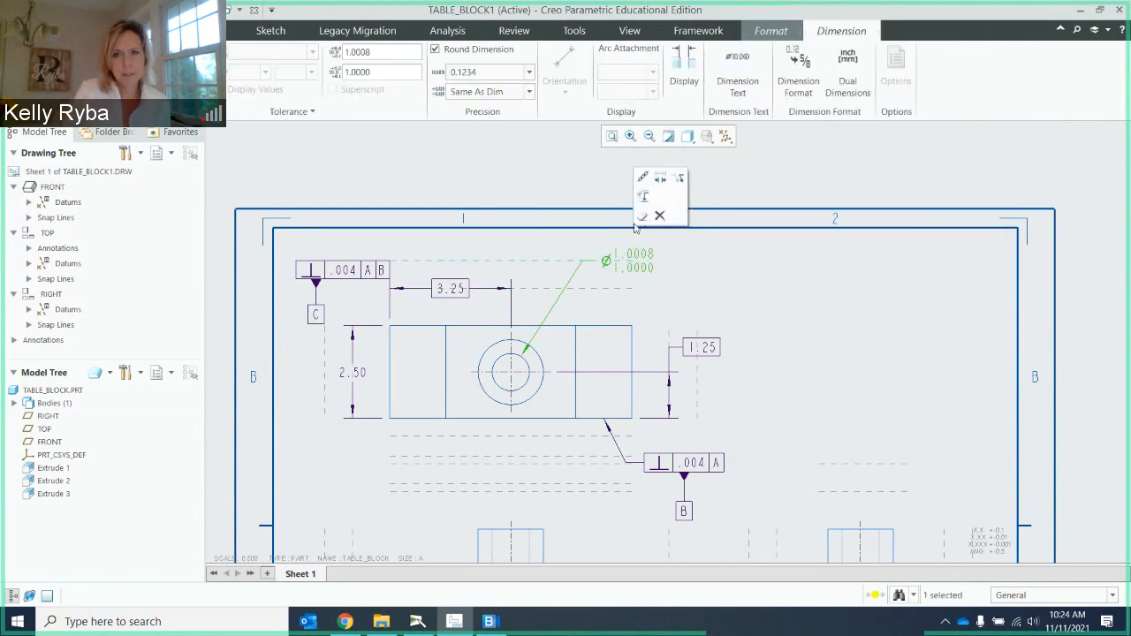
left_click(665, 182)
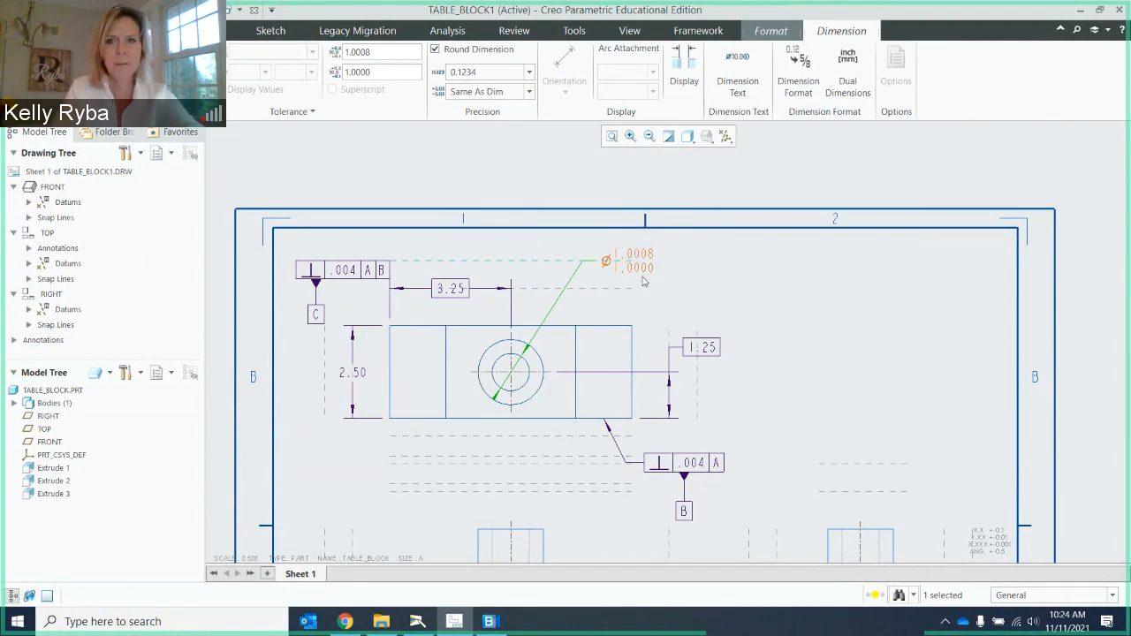
left_click(712, 283)
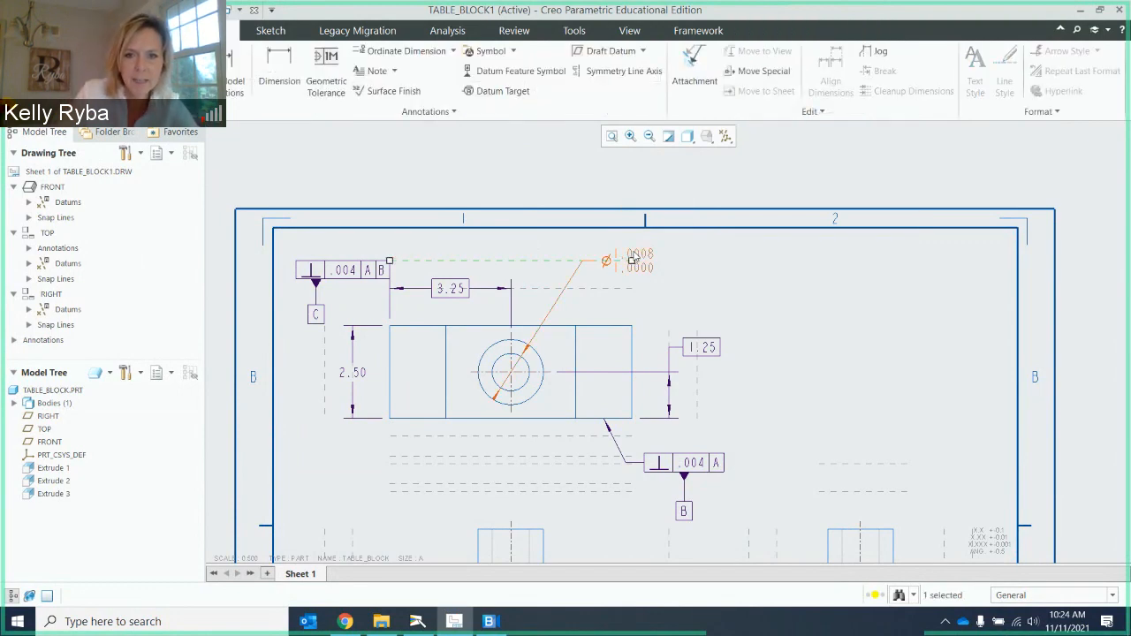
left_click(633, 258)
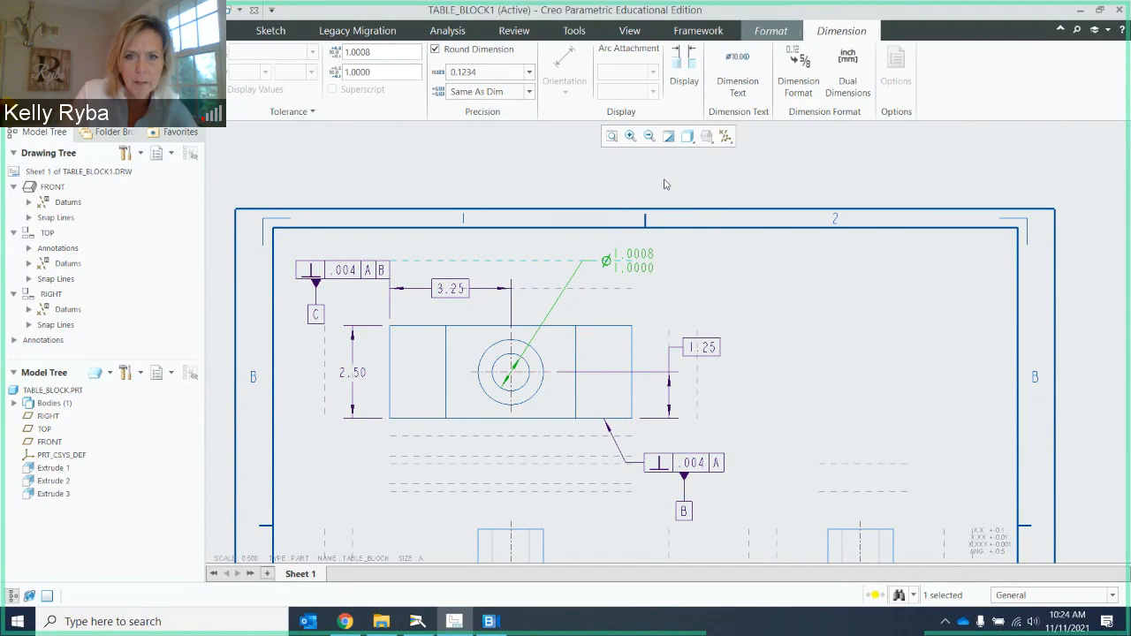
left_click(677, 284)
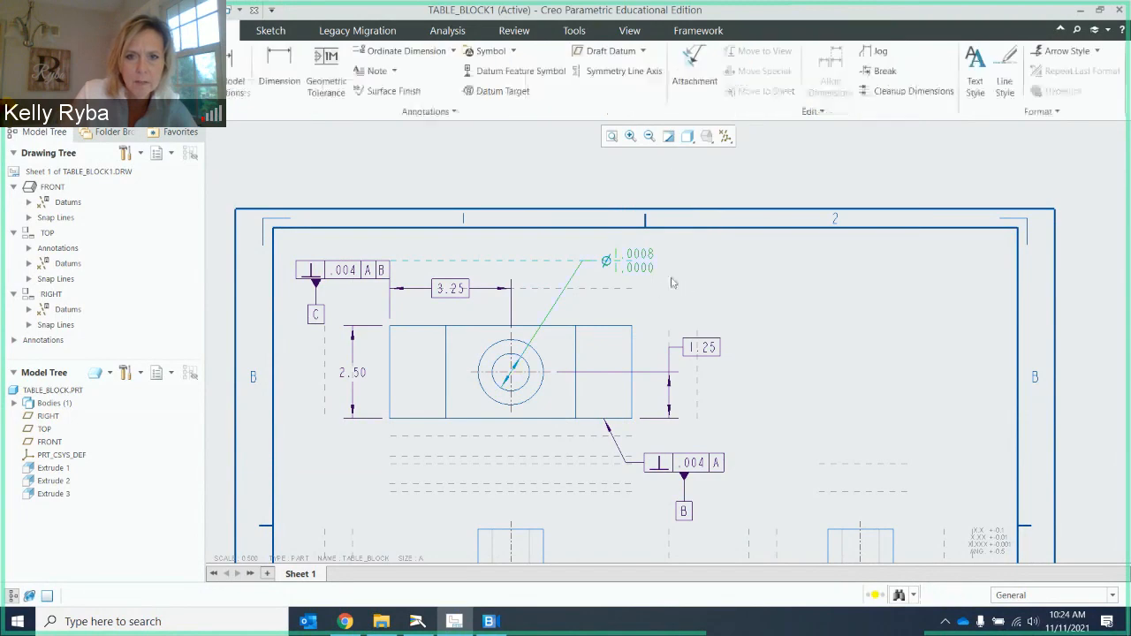
left_click(634, 256)
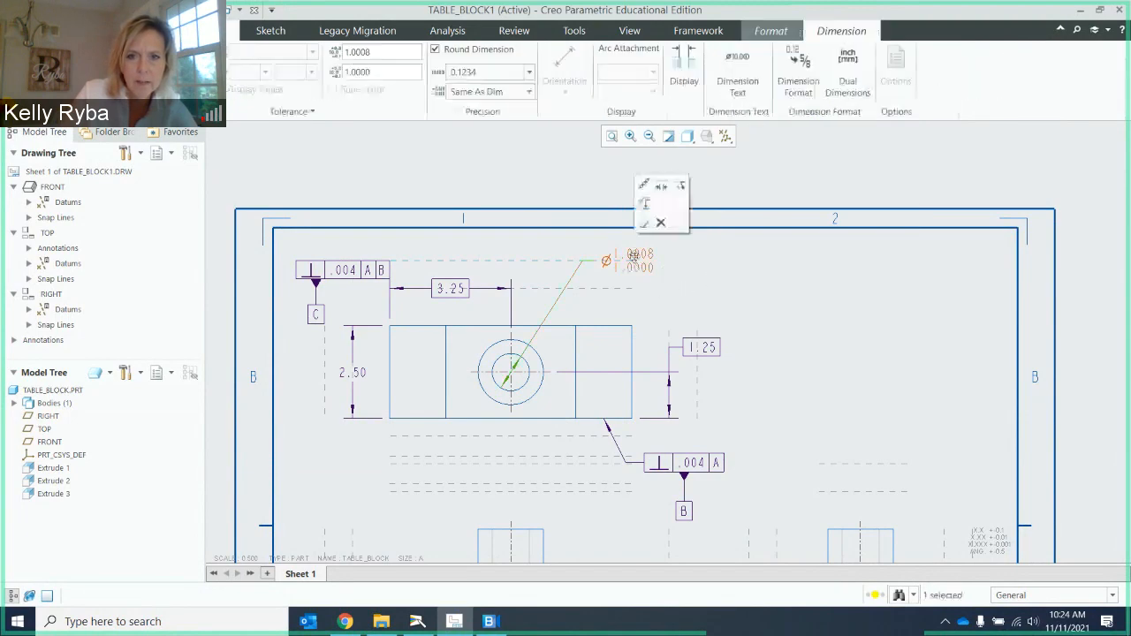
left_click(688, 268)
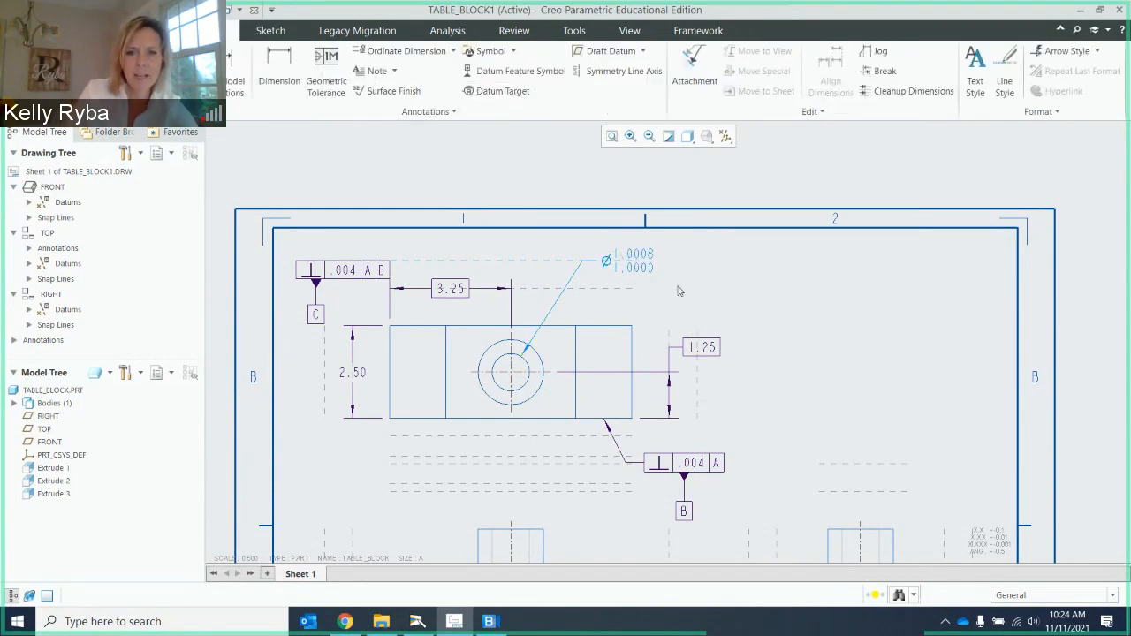
left_click(646, 262)
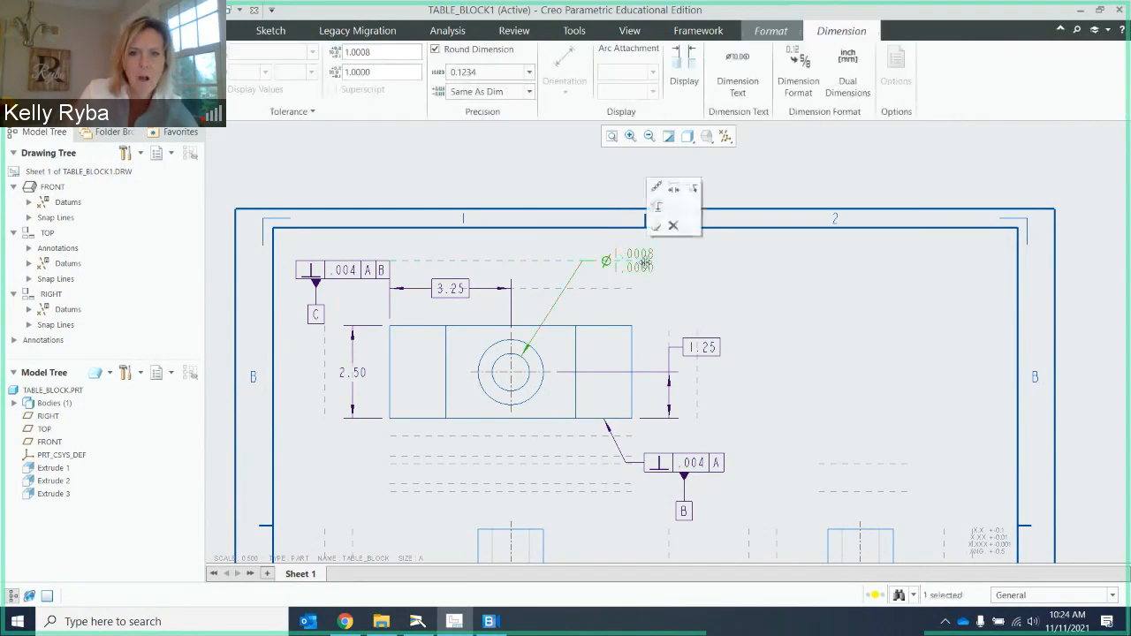
left_click(675, 188)
left_click(698, 272)
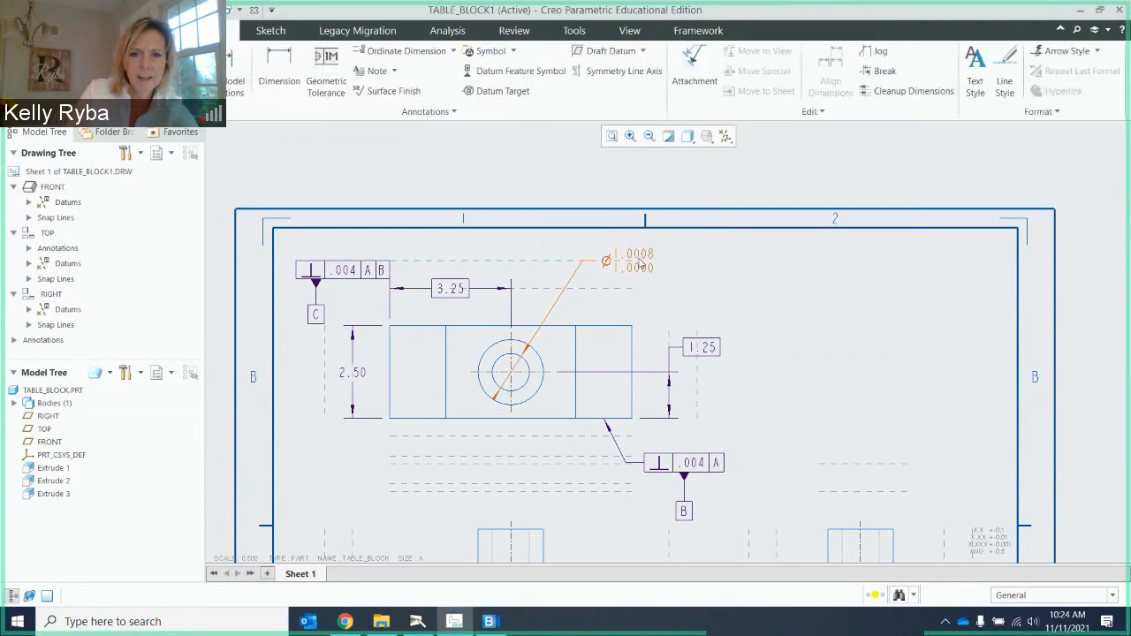
left_click(640, 263)
left_click(667, 186)
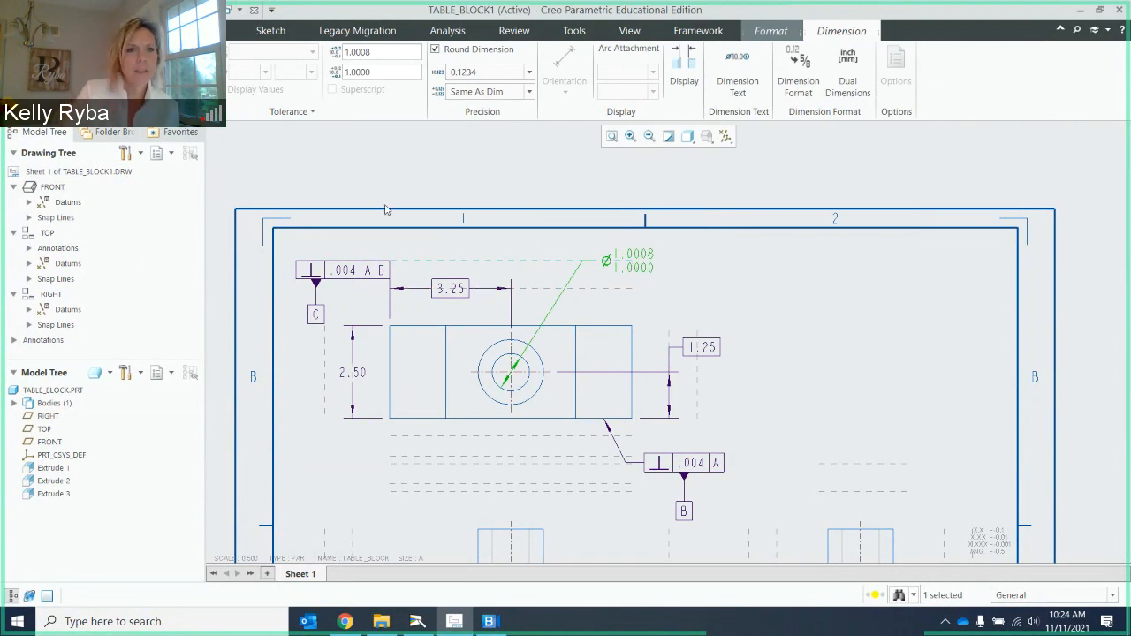
left_click(704, 287)
Place a geometric tolerance frame directly beneath the hole diameter dimension and set its characteristic to Position.
left_click(333, 79)
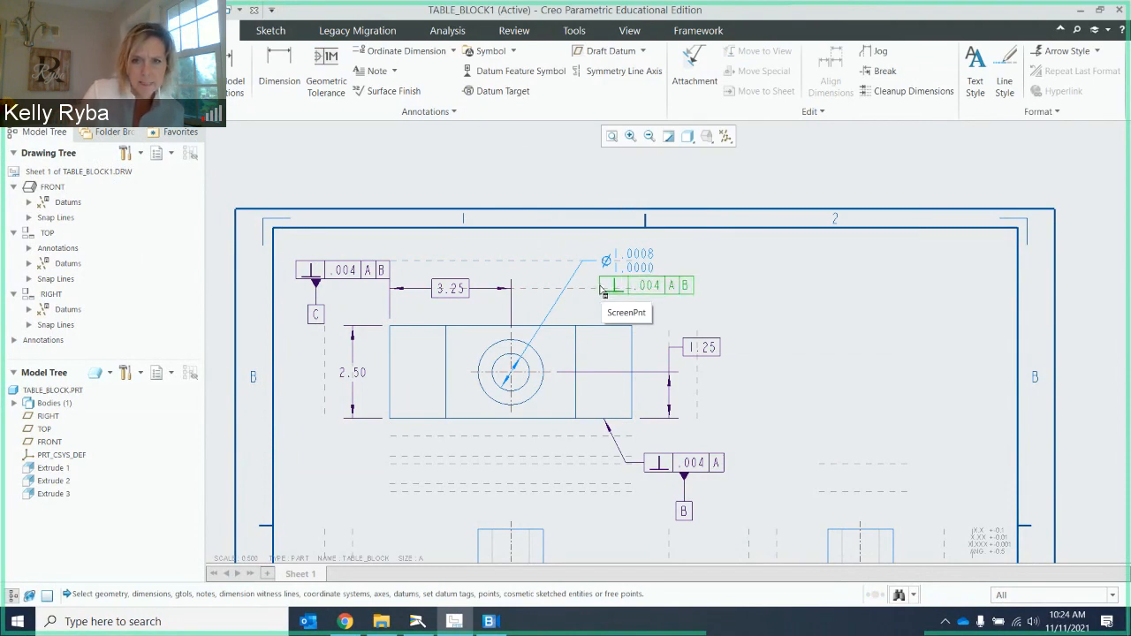
left_click(599, 284)
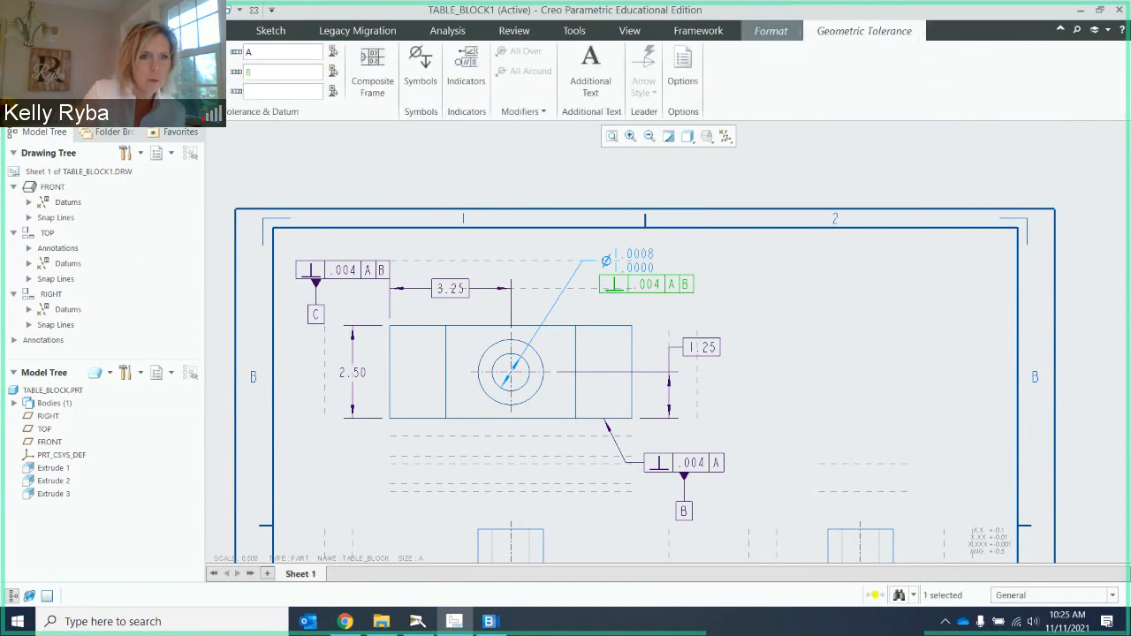
left_click(80, 84)
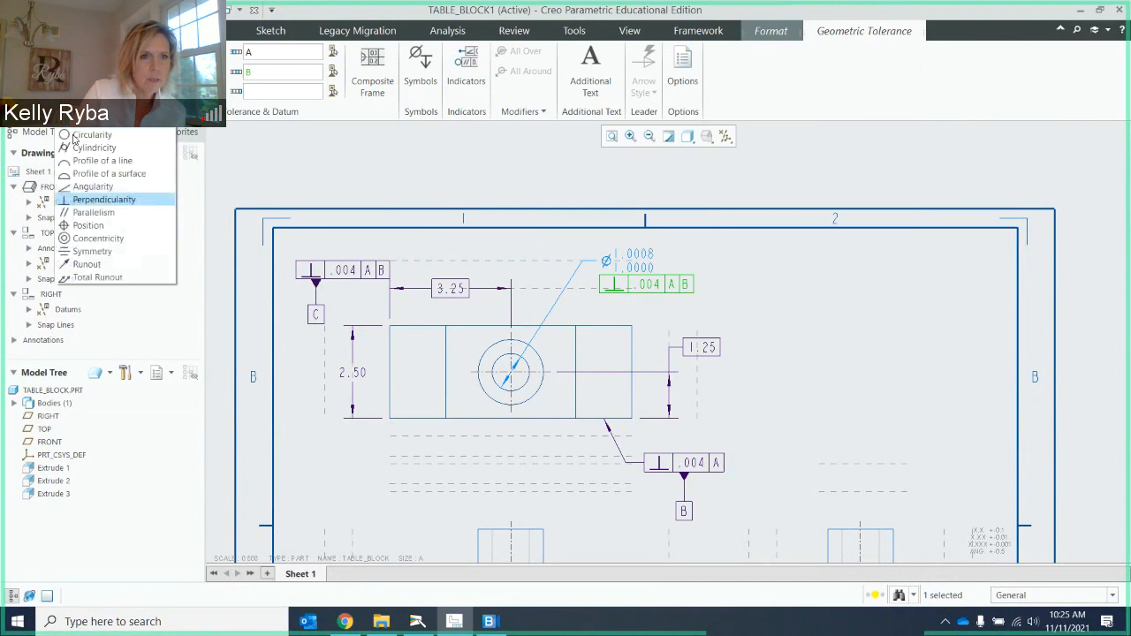
left_click(84, 226)
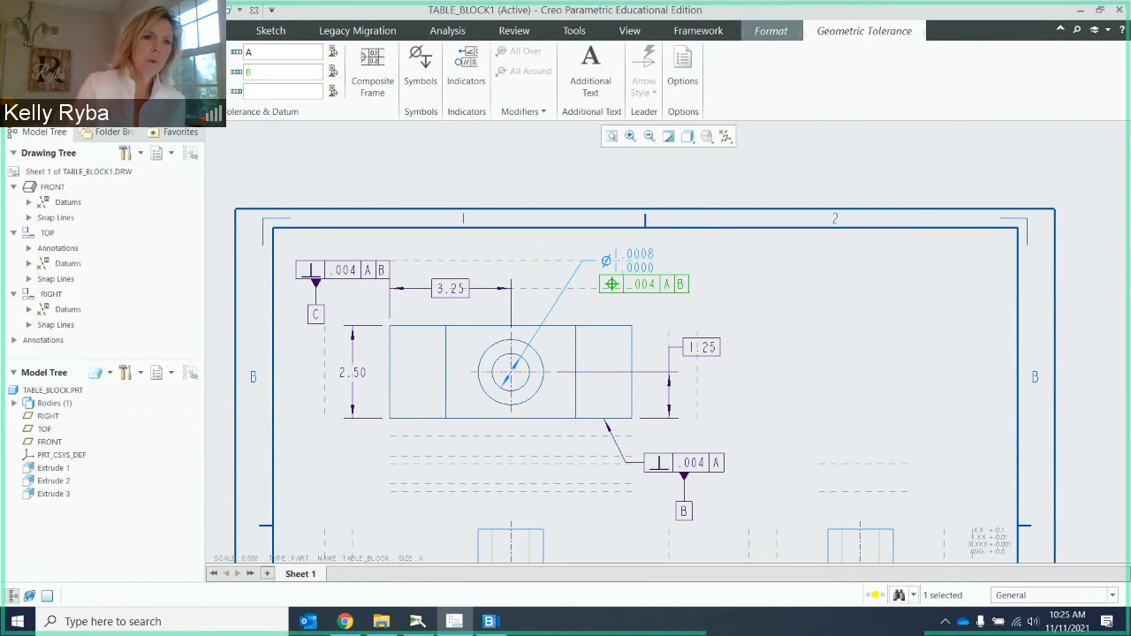
Set the position tolerance value to Ø.003 with the circled M maximum material condition modifier.
left_click(421, 69)
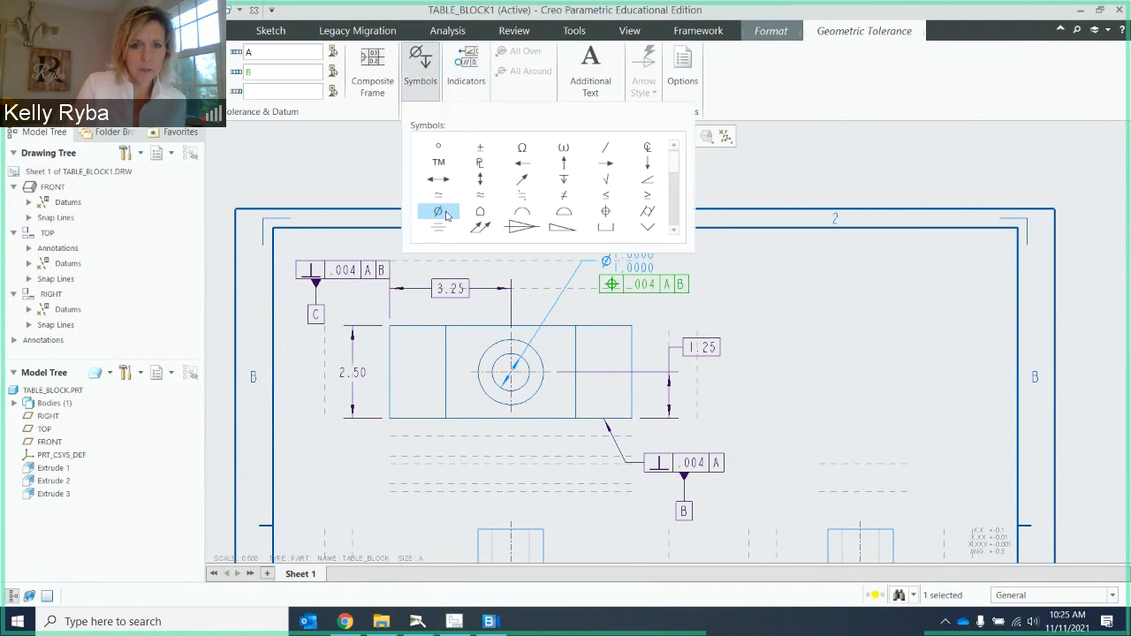
left_click(438, 210)
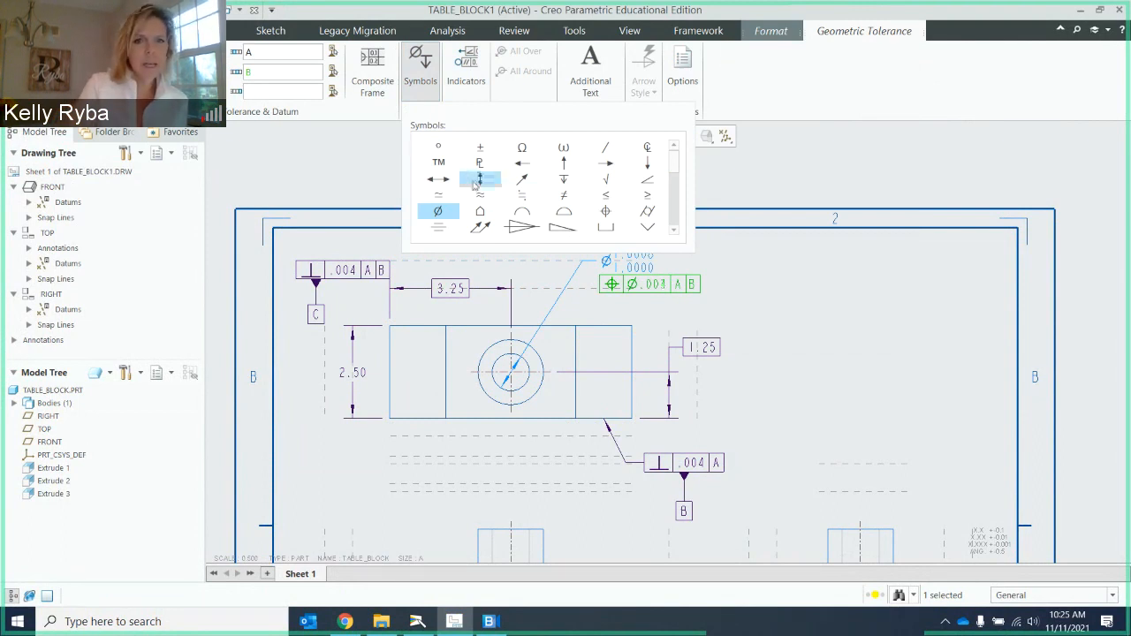
scroll(673, 231, "down", 2)
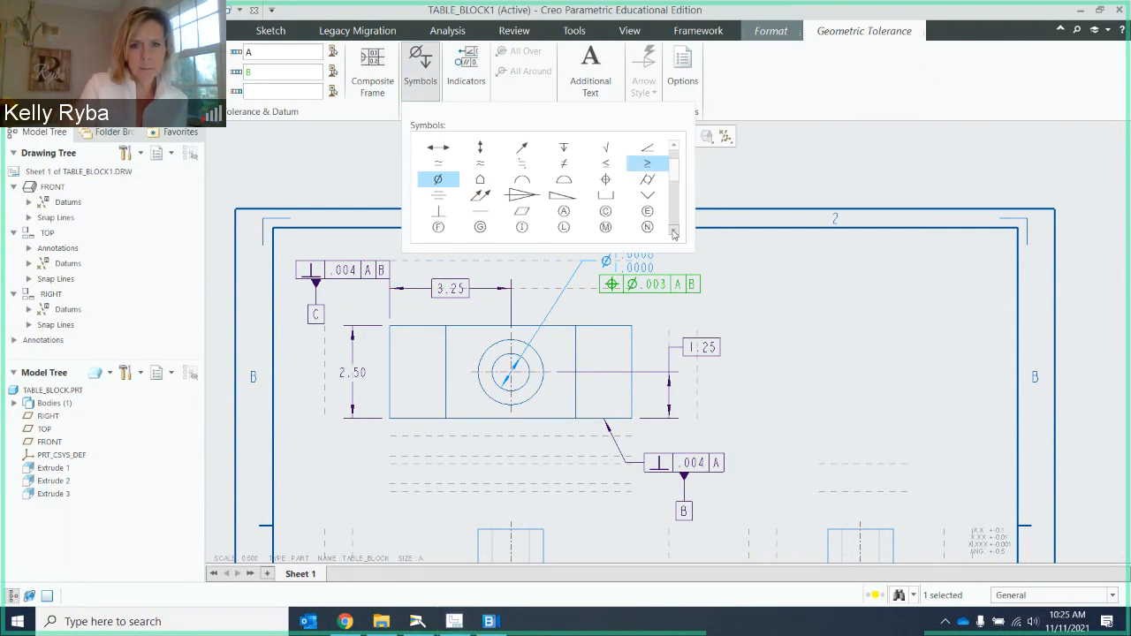
left_click(605, 227)
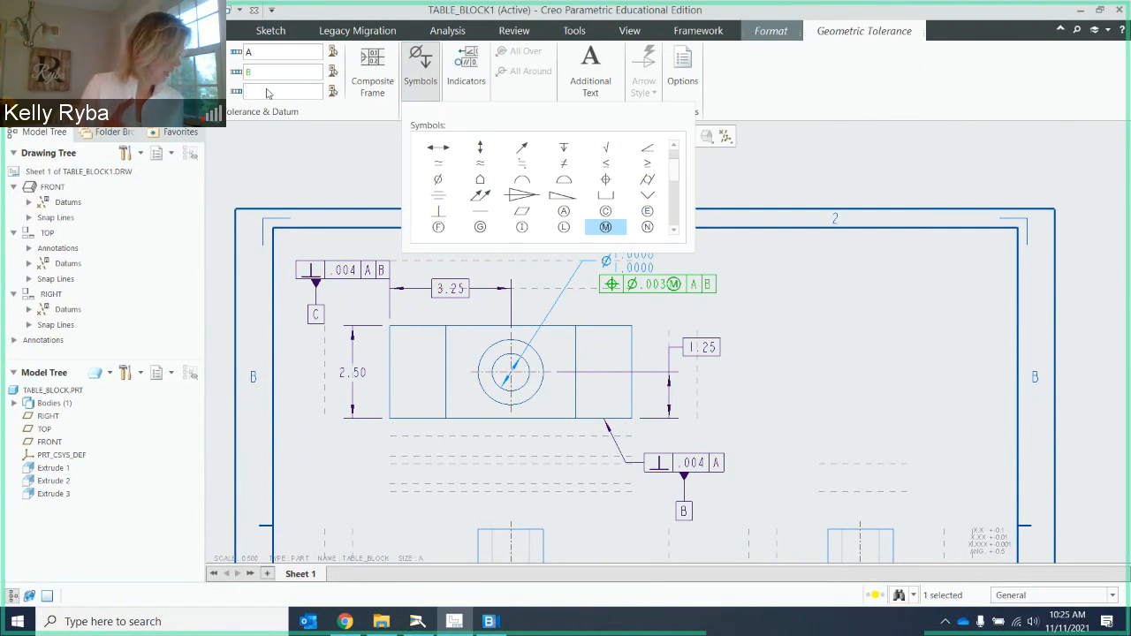
Add C as the tertiary datum reference of the position tolerance and finish the frame.
type("C")
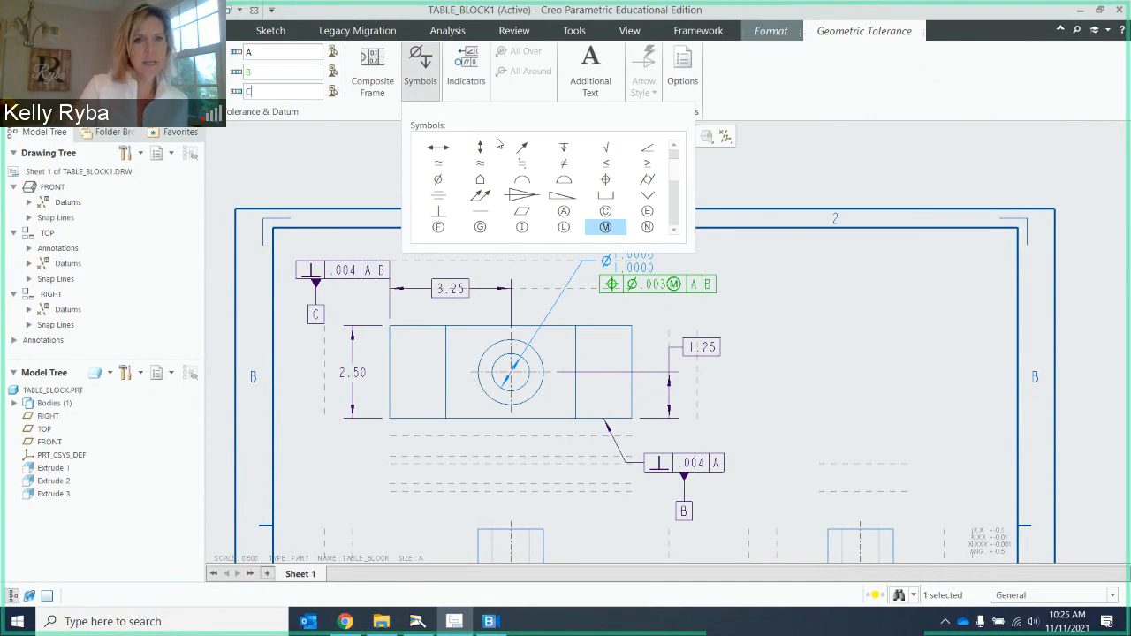
key("Return")
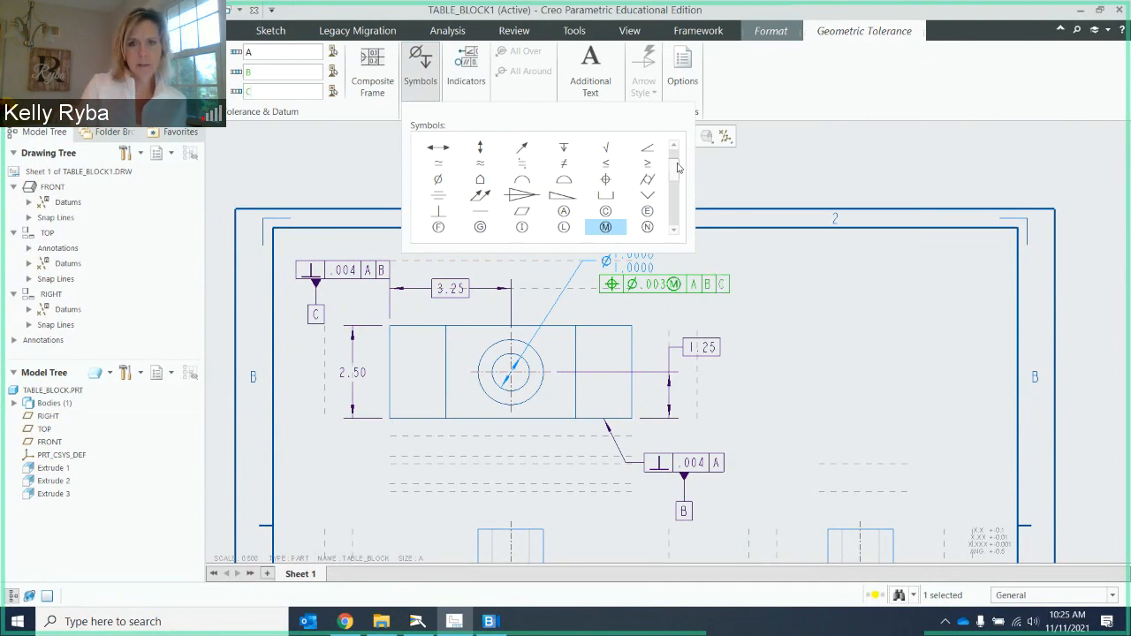
scroll(677, 164, "down", 2)
scroll(677, 159, "up", 4)
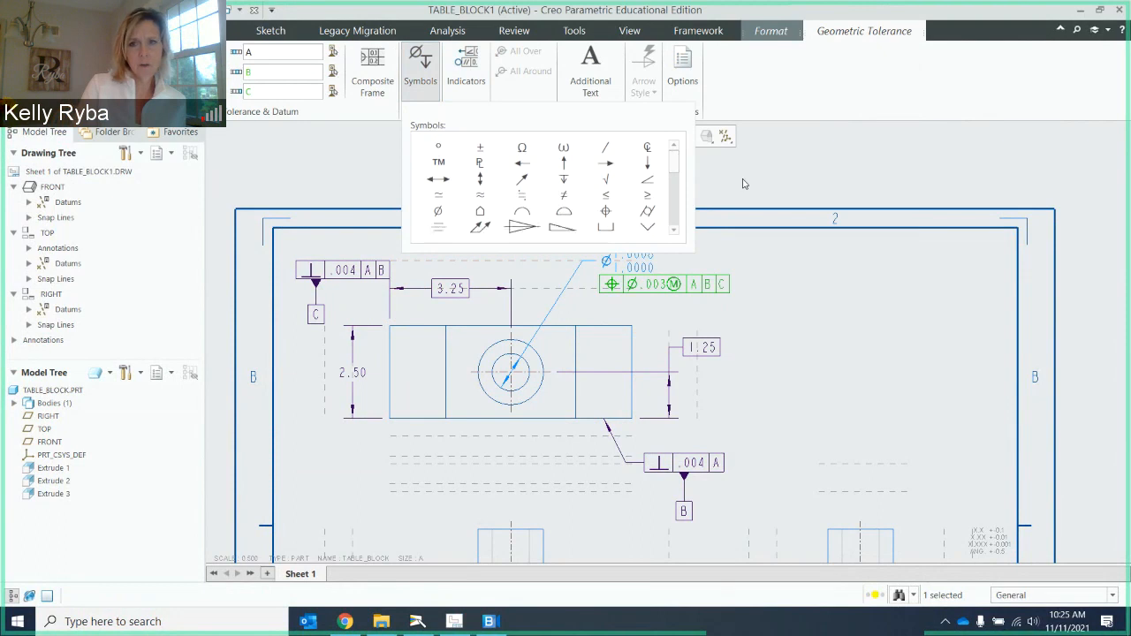
left_click(420, 66)
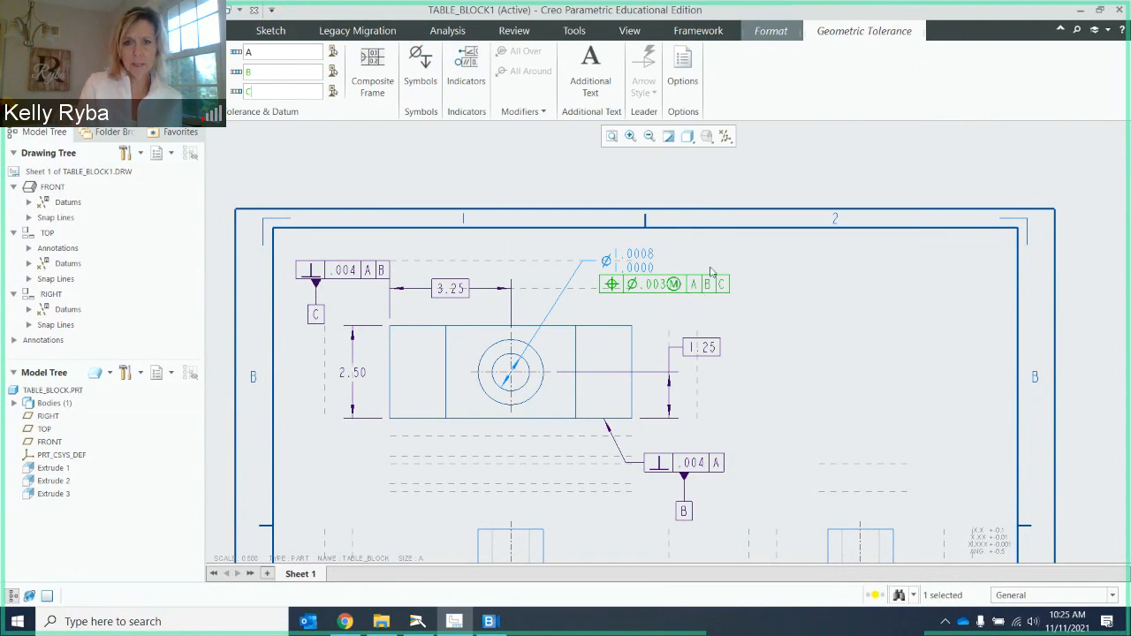
left_click(777, 279)
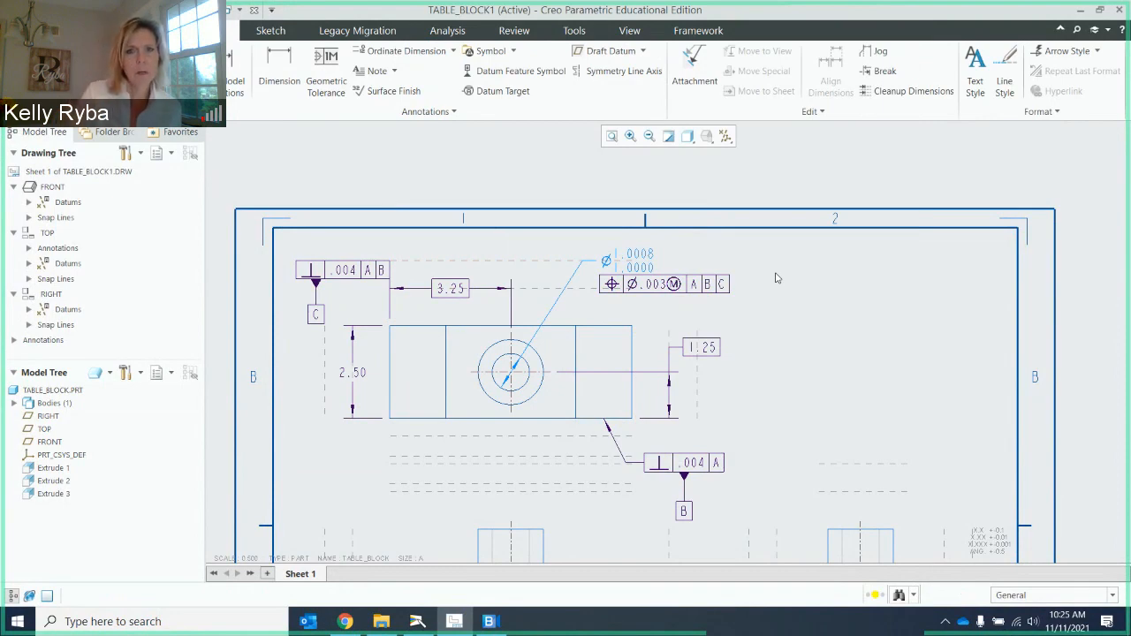
Place a second geometric tolerance frame directly below the hole's position frame, aligned with its left edge.
left_click(331, 69)
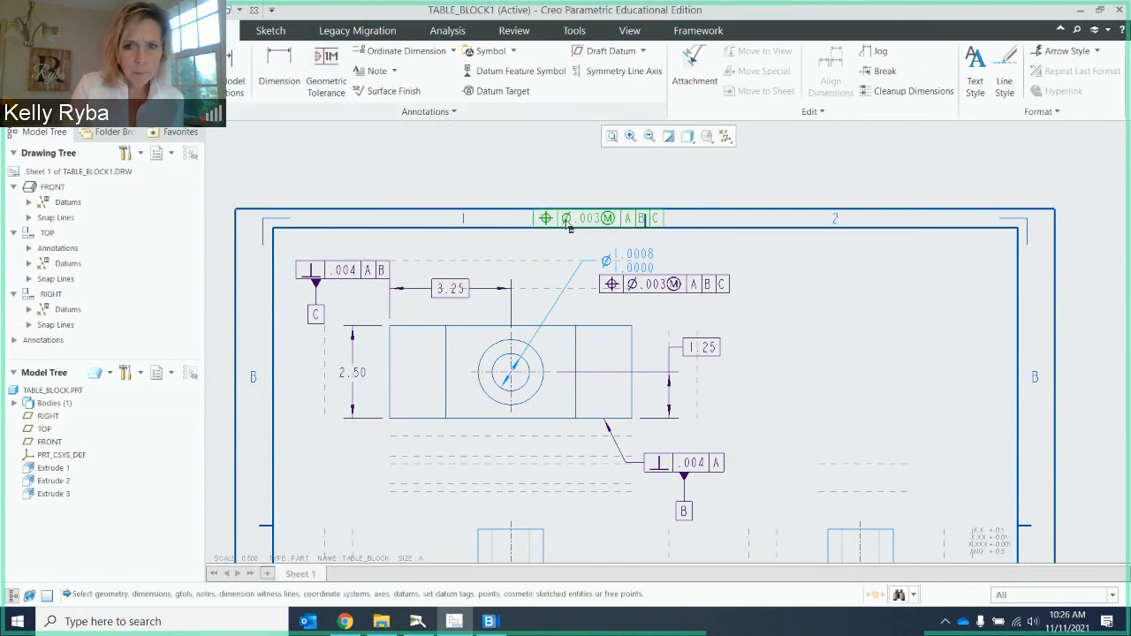
scroll(608, 311, "up", 1)
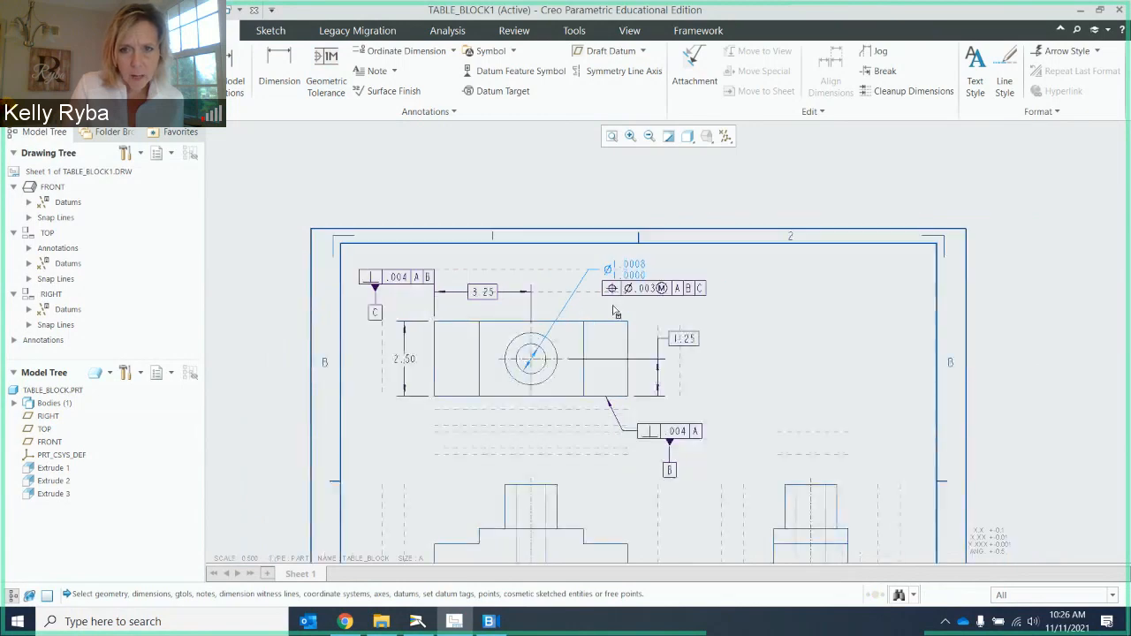
scroll(608, 311, "down", 5)
scroll(606, 329, "down", 5)
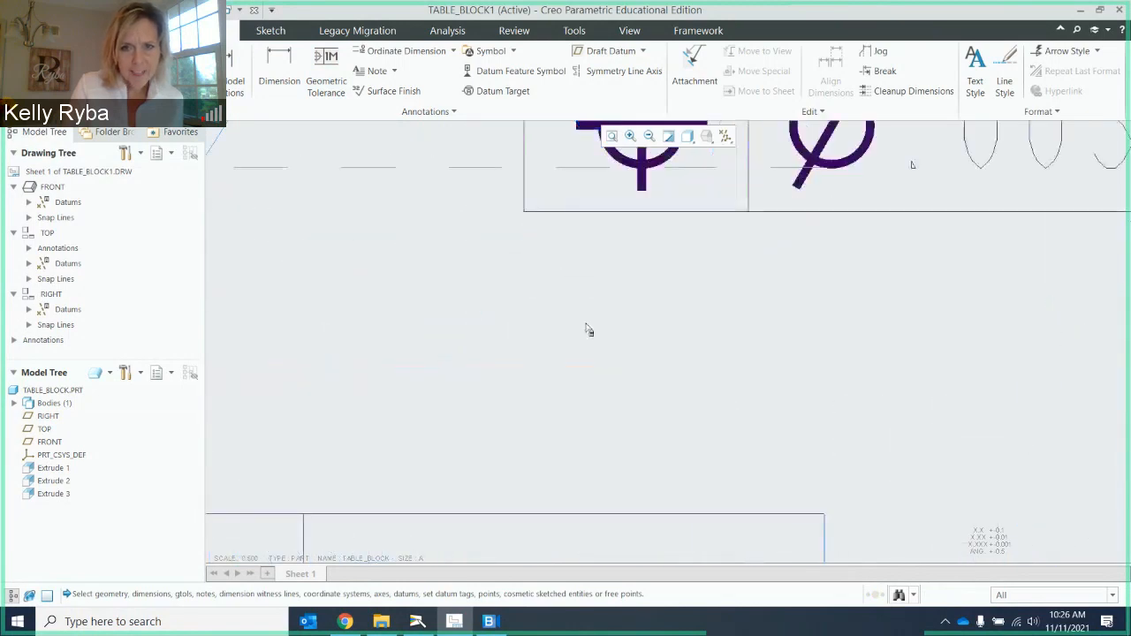
scroll(513, 296, "up", 3)
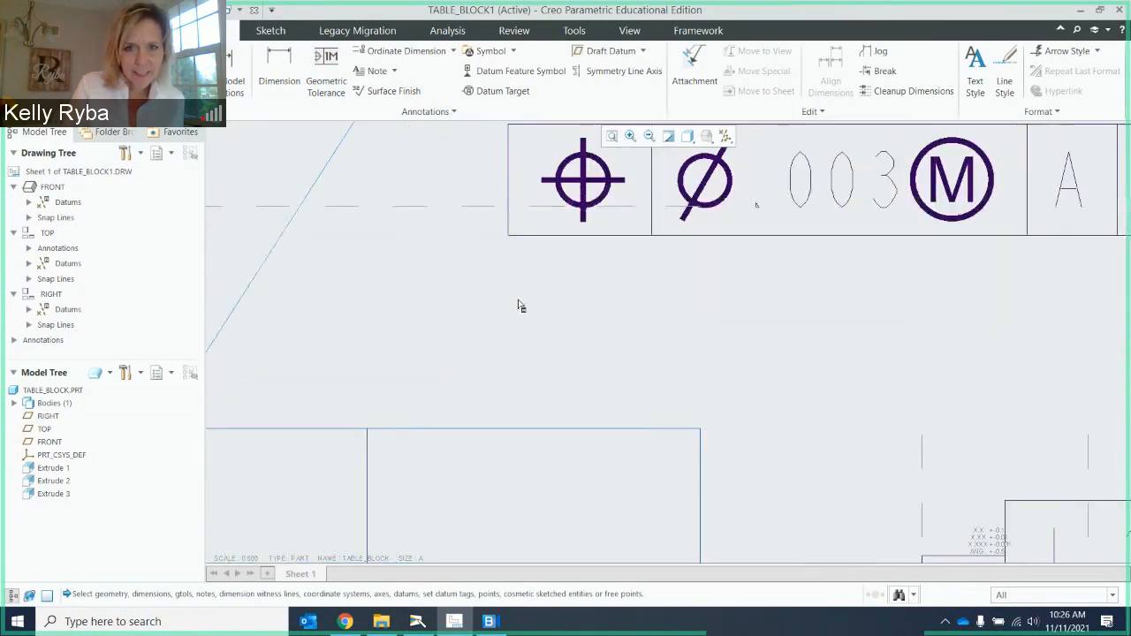
scroll(518, 300, "down", 4)
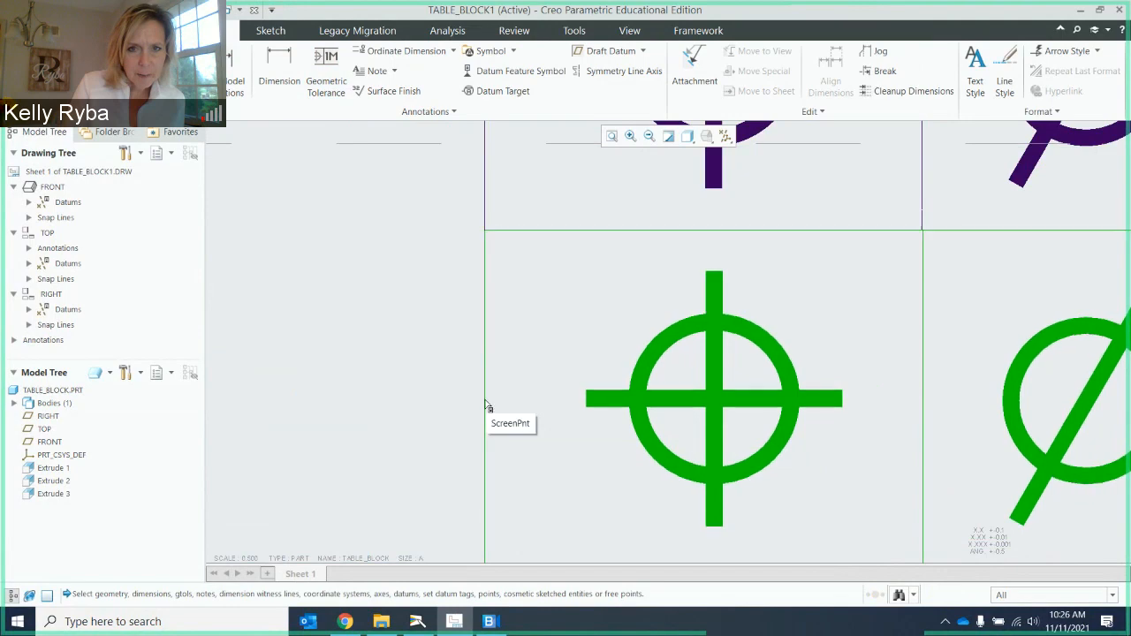
left_click(487, 407)
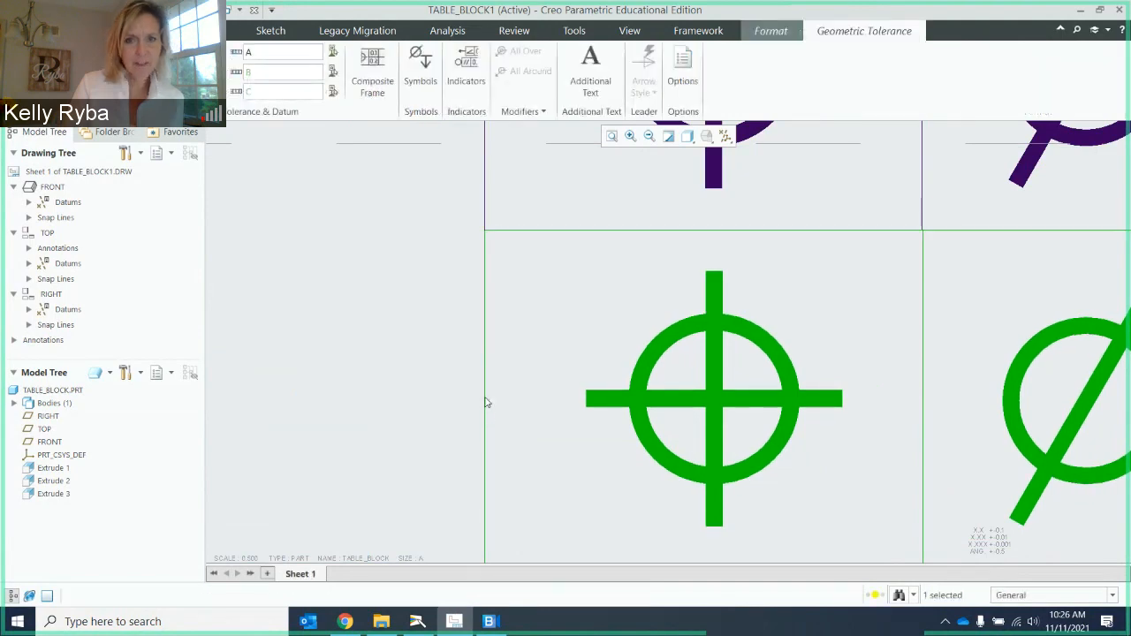
scroll(552, 254, "up", 5)
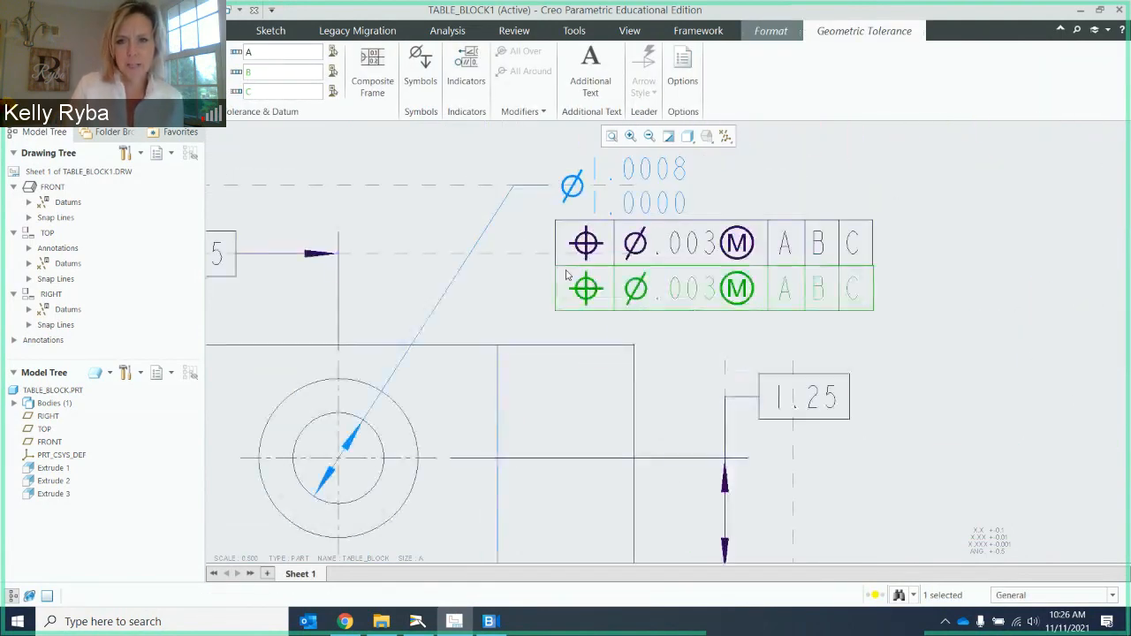
scroll(567, 275, "up", 1)
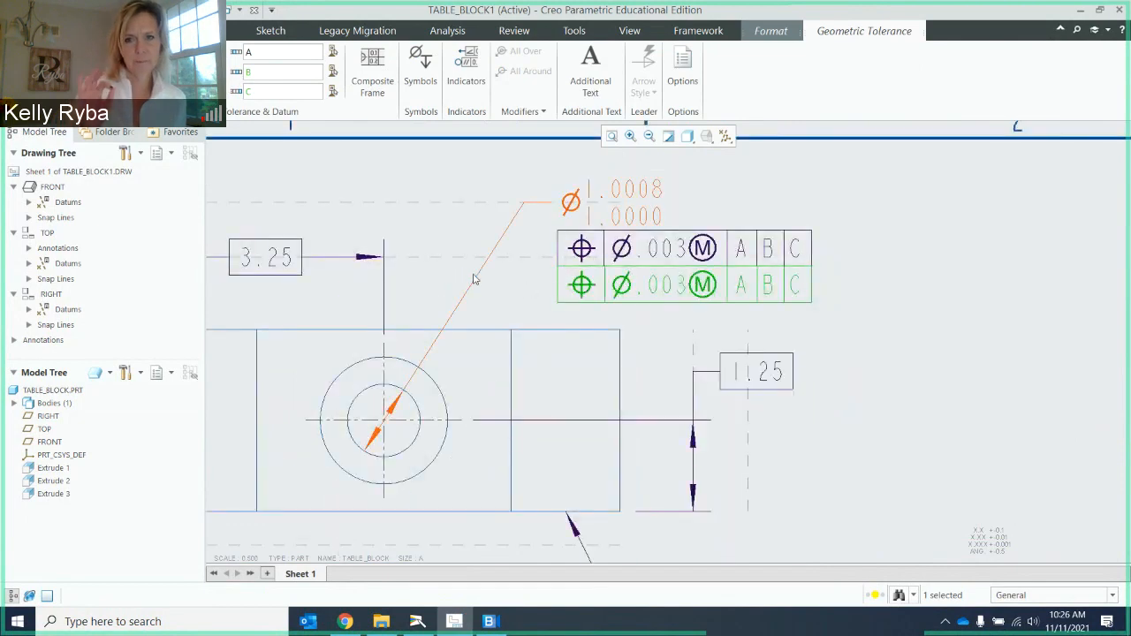
Set the second hole frame to Perpendicularity with tolerance Ø.001 and circled M, keep only datum A, and finish the frame.
left_click(76, 89)
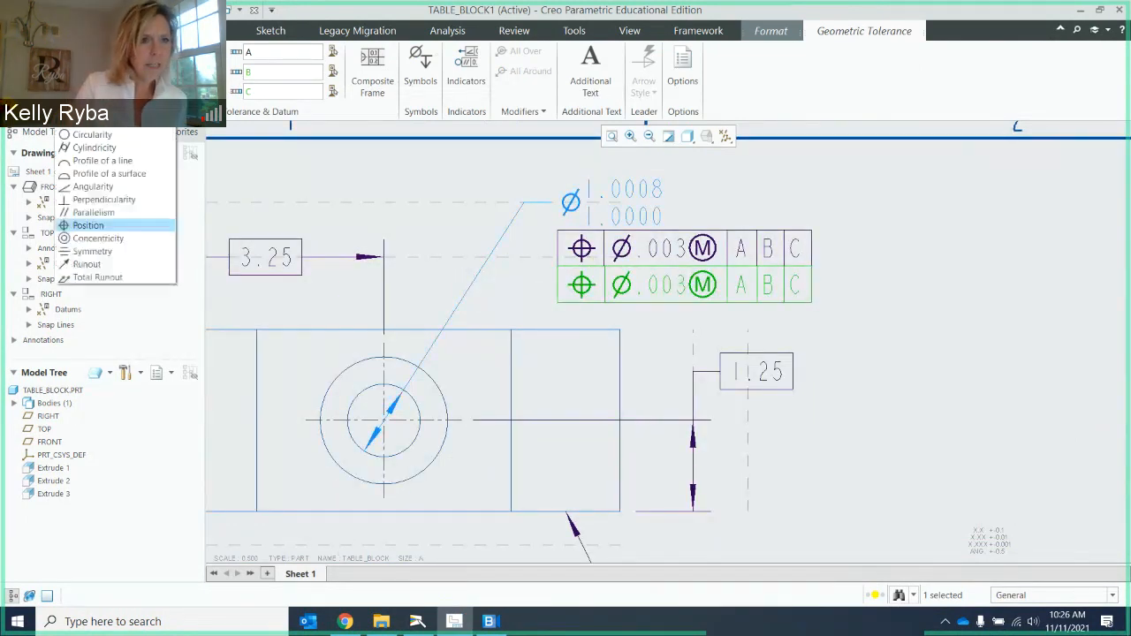
left_click(104, 200)
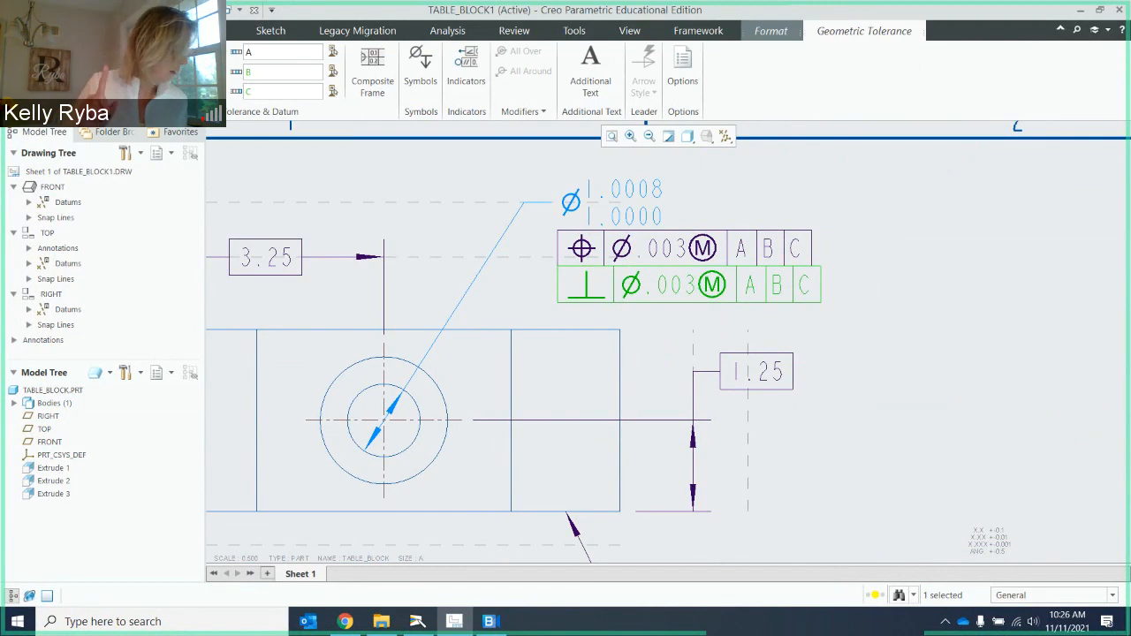
left_click(267, 92)
left_click(273, 78)
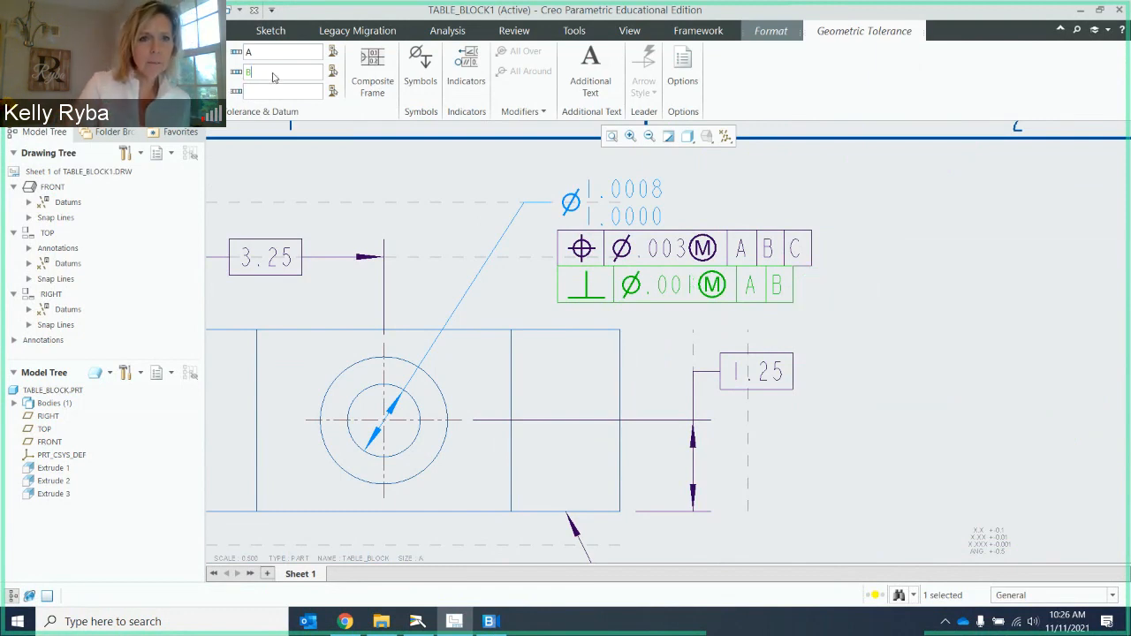
key("BackSpace")
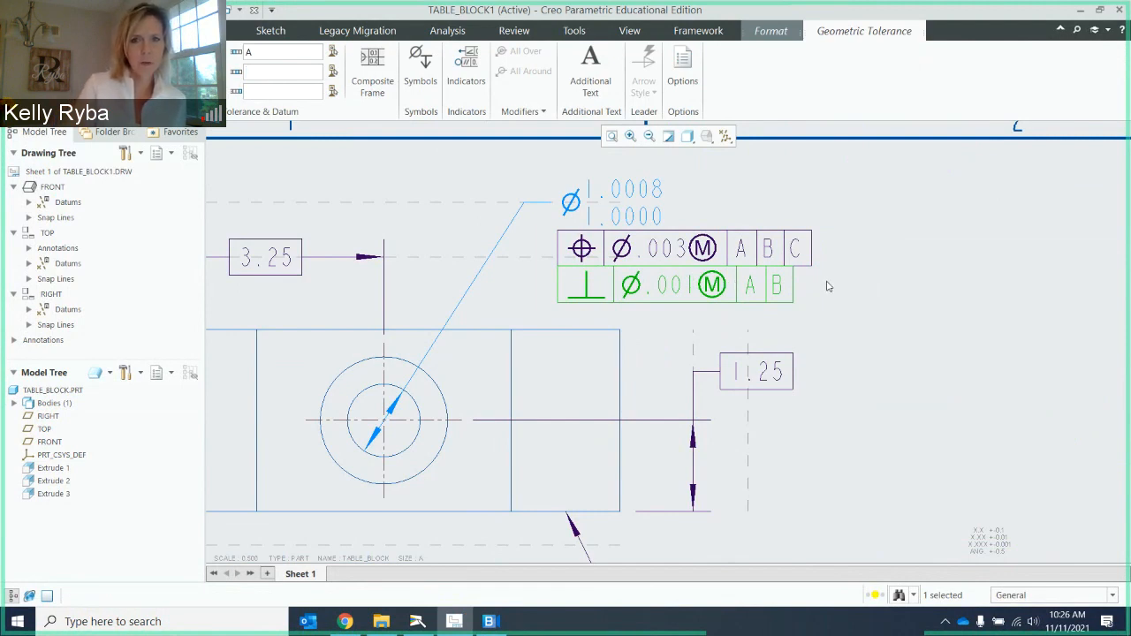
left_click(816, 343)
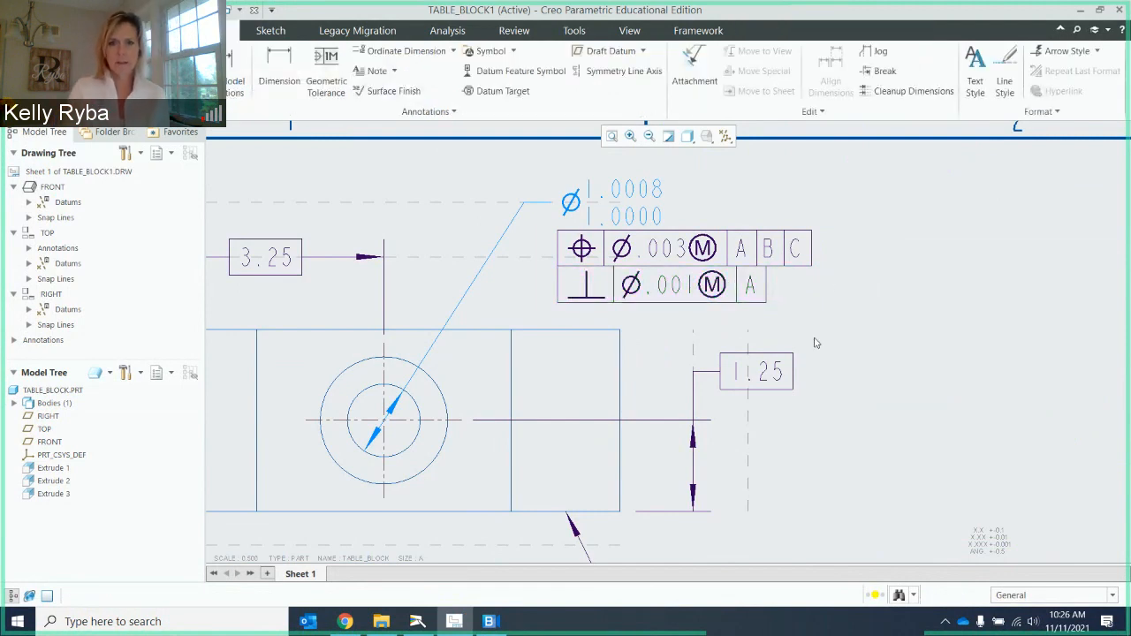
Choose the front view's model dimensions for boss height (1.50), lower flange thickness (1.00), flange step width (1.50) and boss diameter (Ø1.75) for display.
scroll(652, 330, "up", 1)
scroll(677, 323, "down", 4)
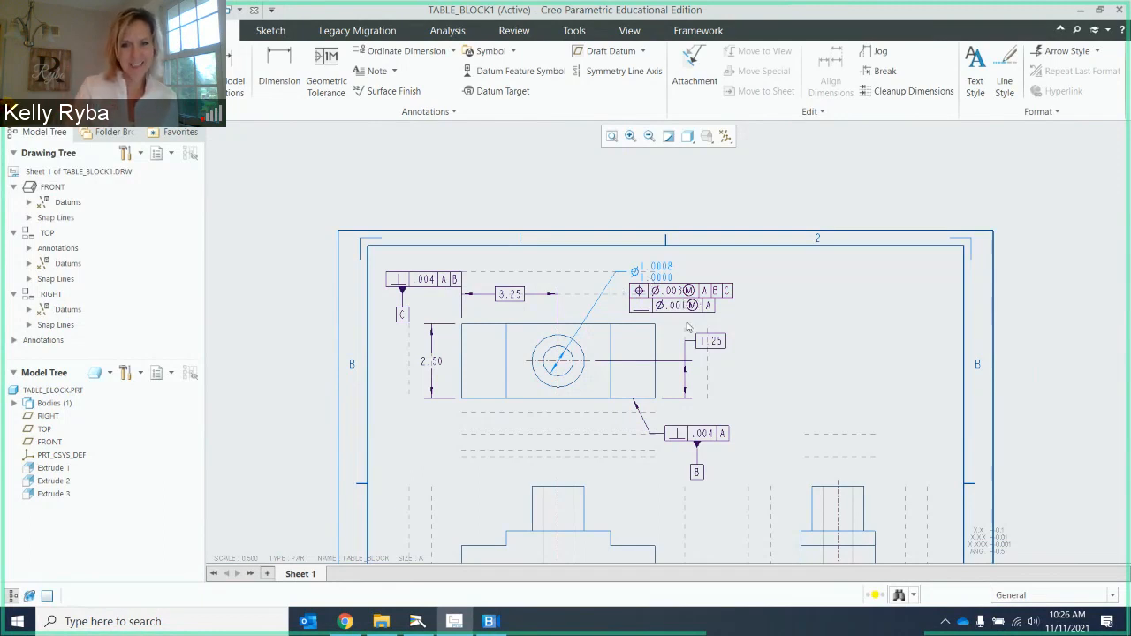
scroll(687, 328, "down", 4)
scroll(707, 325, "up", 4)
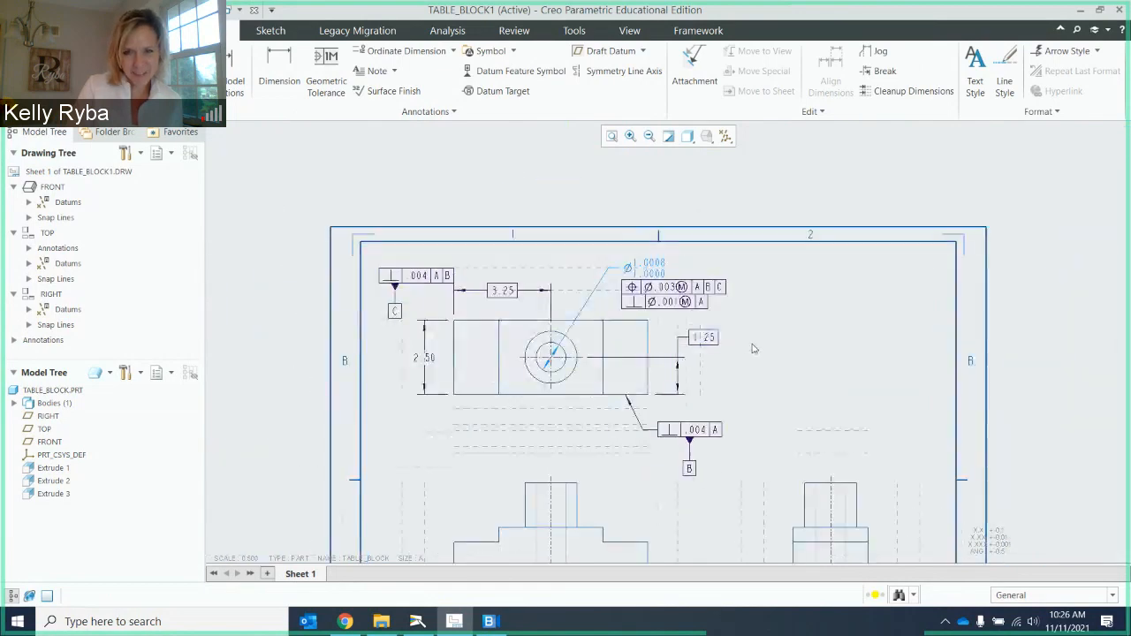
middle_click_drag(733, 322, 698, 255)
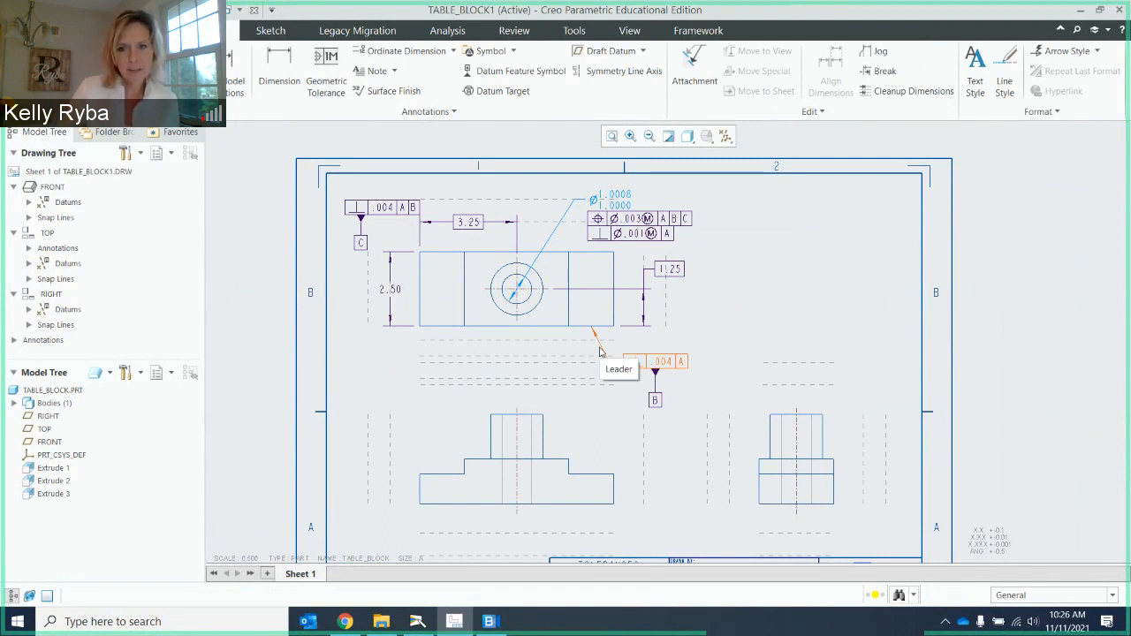
left_click(566, 449)
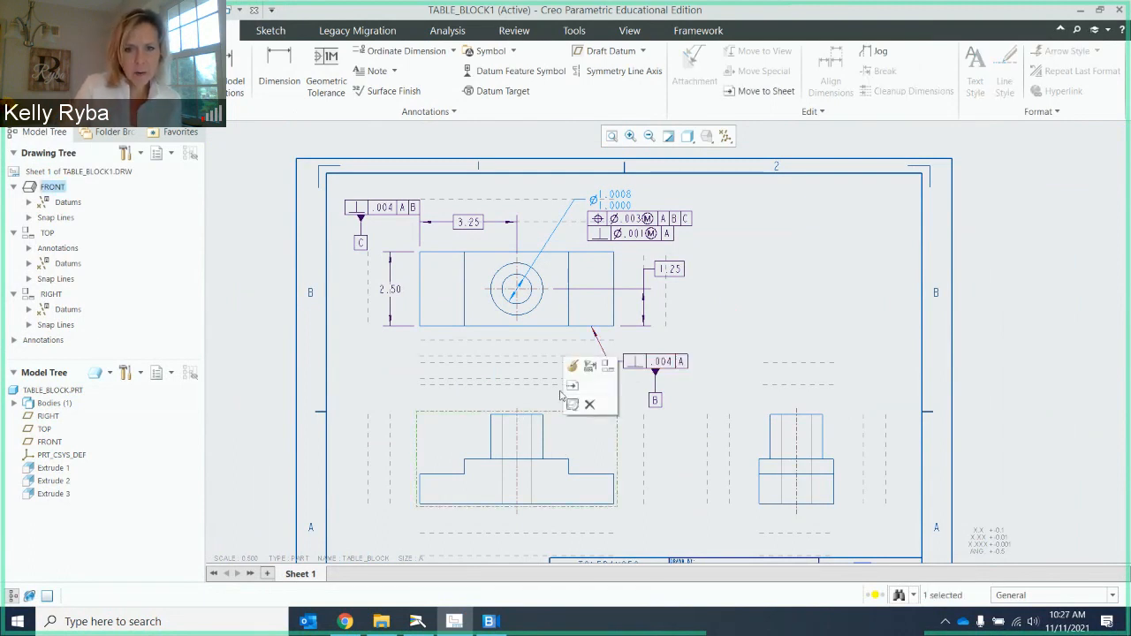
left_click(589, 366)
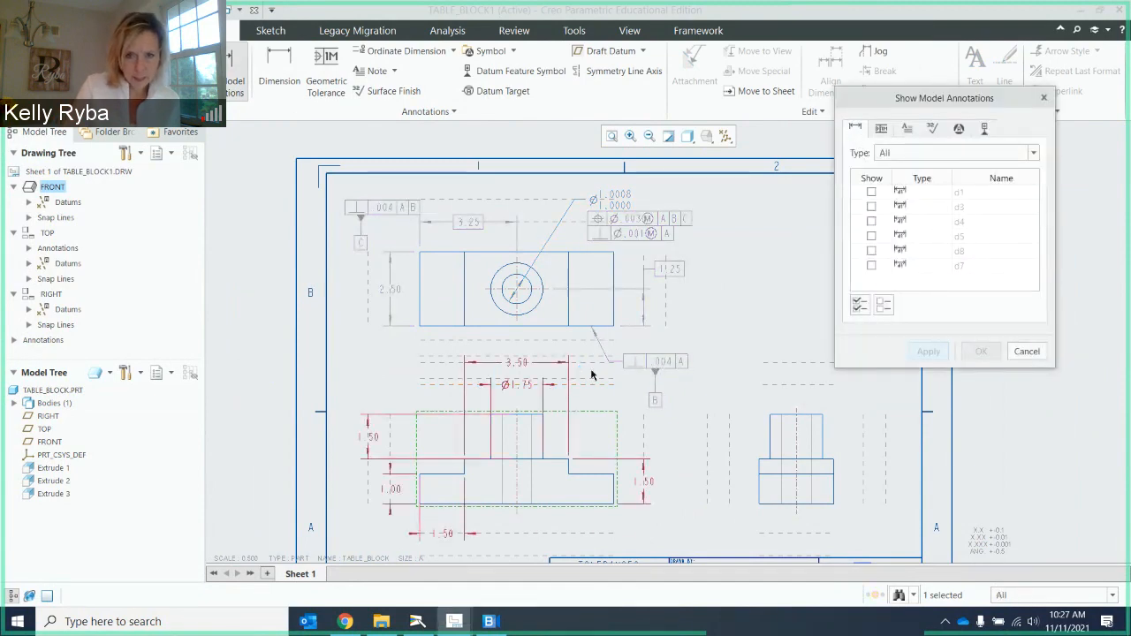
scroll(586, 382, "down", 2)
scroll(586, 382, "up", 3)
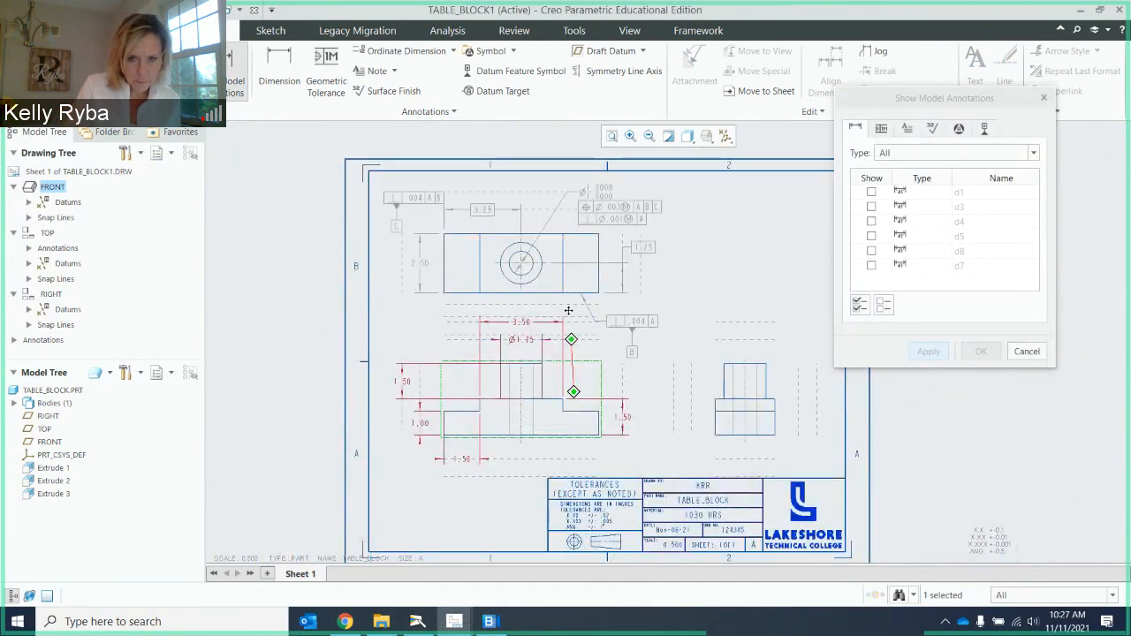
scroll(523, 308, "down", 3)
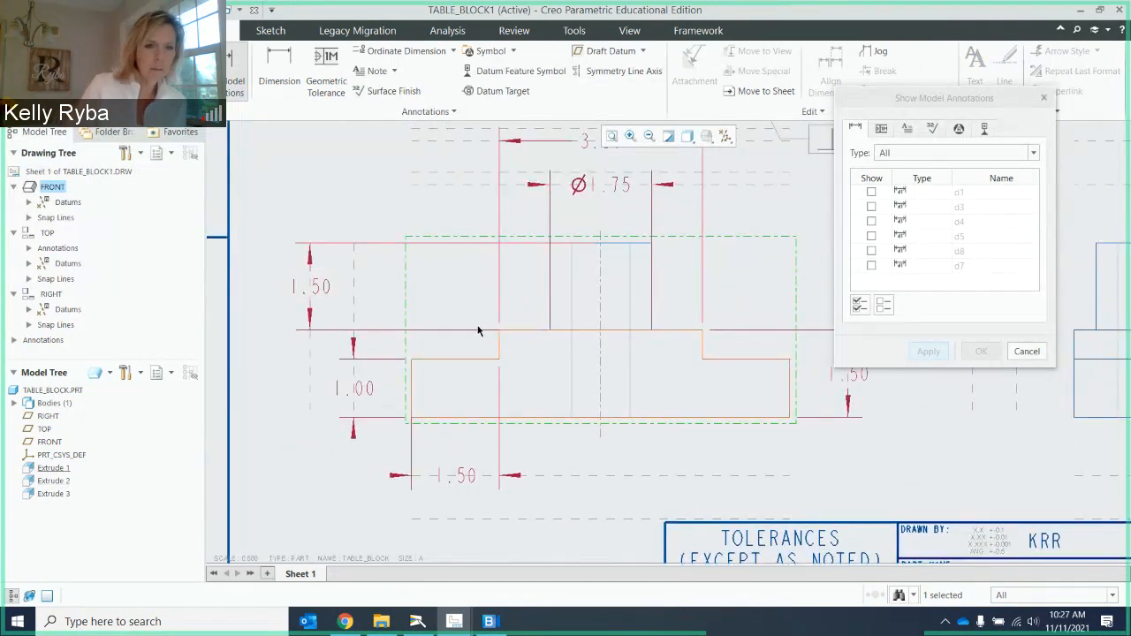
left_click(316, 294)
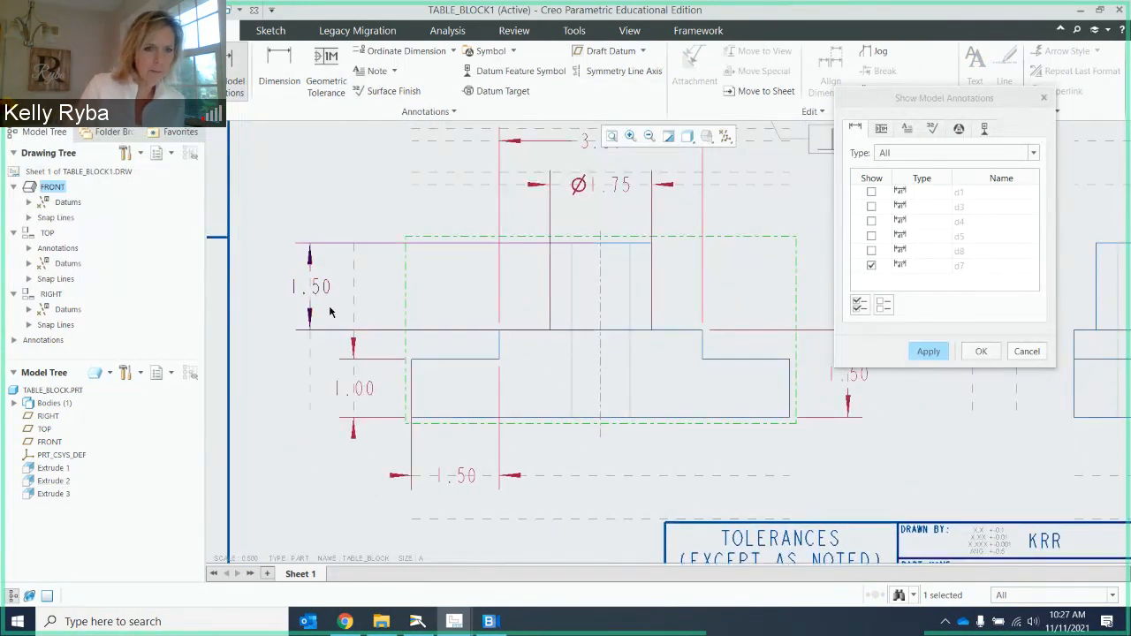
left_click(361, 393)
left_click(457, 480)
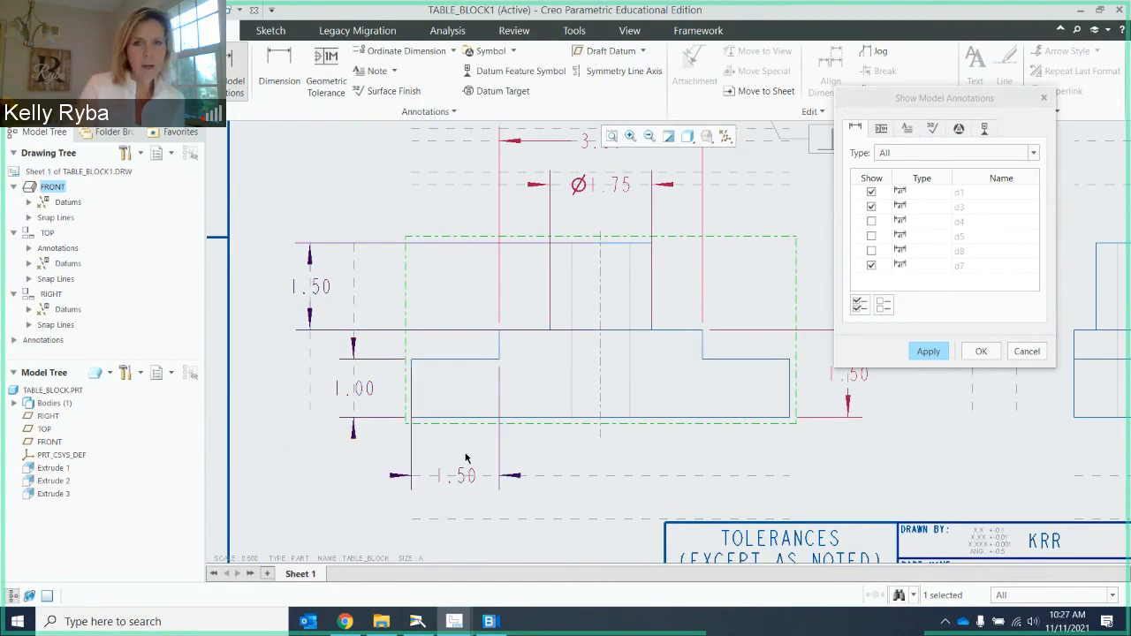
left_click(583, 141)
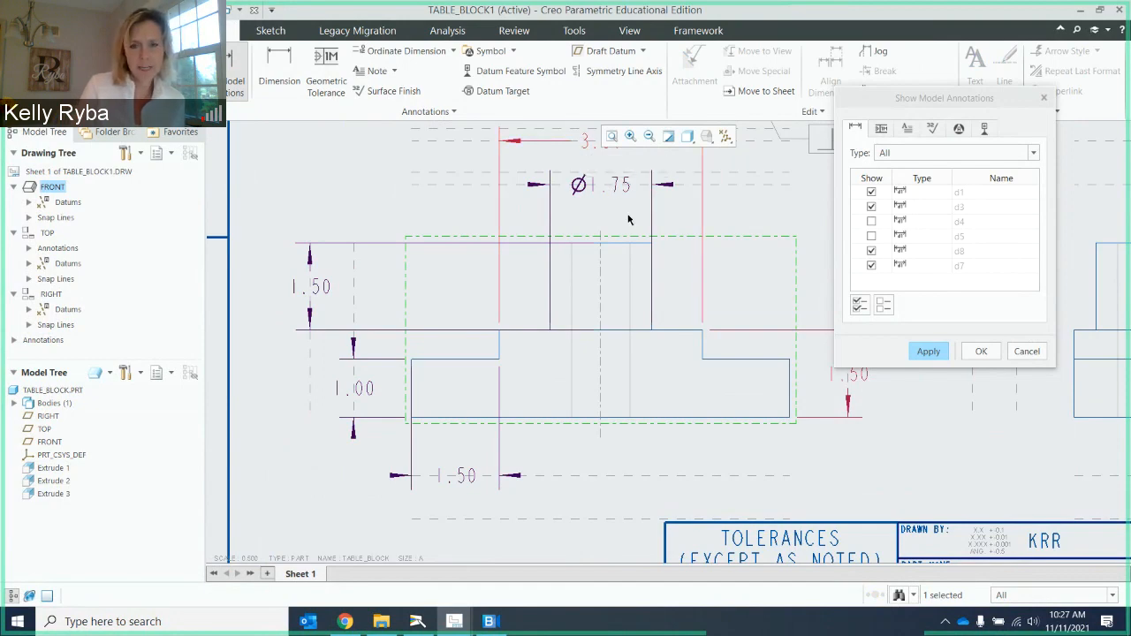
Add the 3.50 upper block width and the 1.50 overall block height dimensions to the front view and apply the annotations.
middle_click_drag(628, 216, 574, 345)
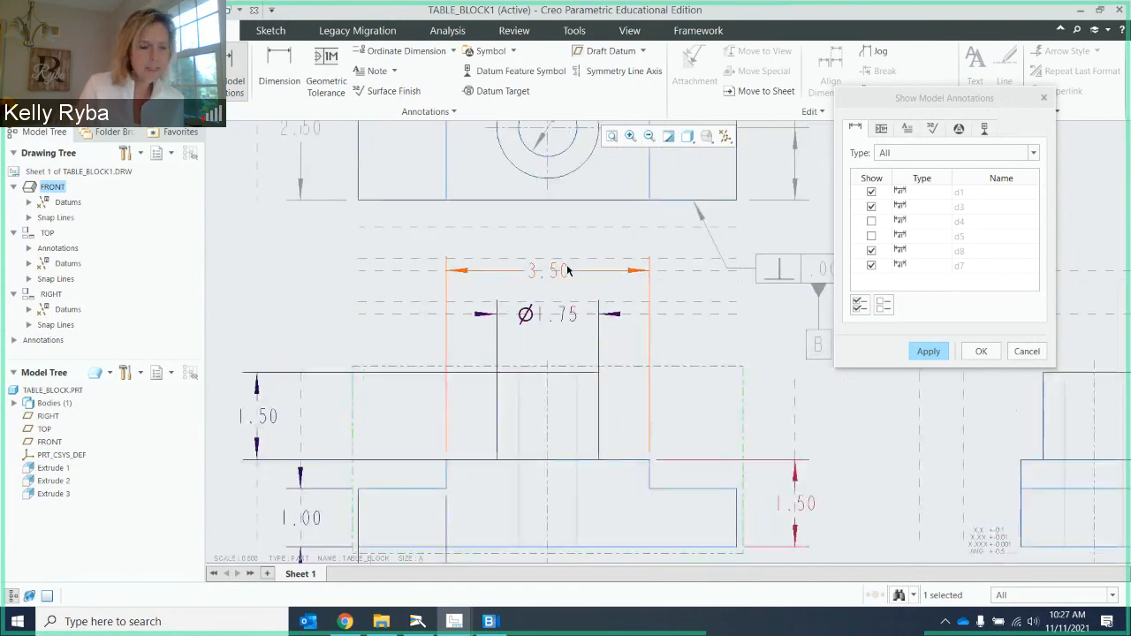
left_click(558, 271)
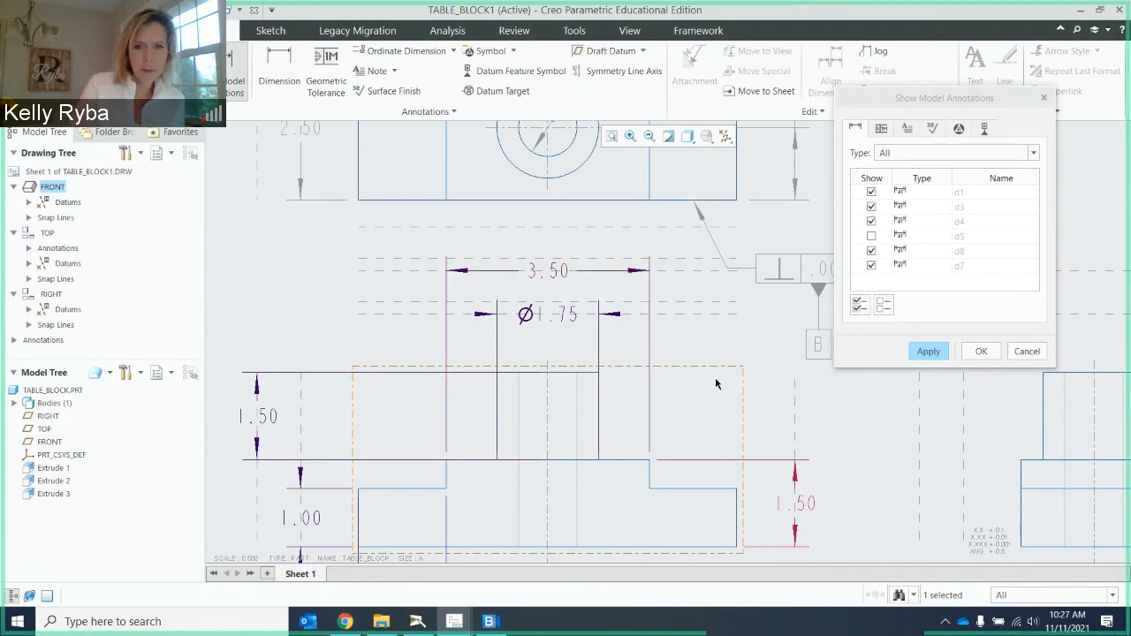
middle_click_drag(715, 376, 622, 300)
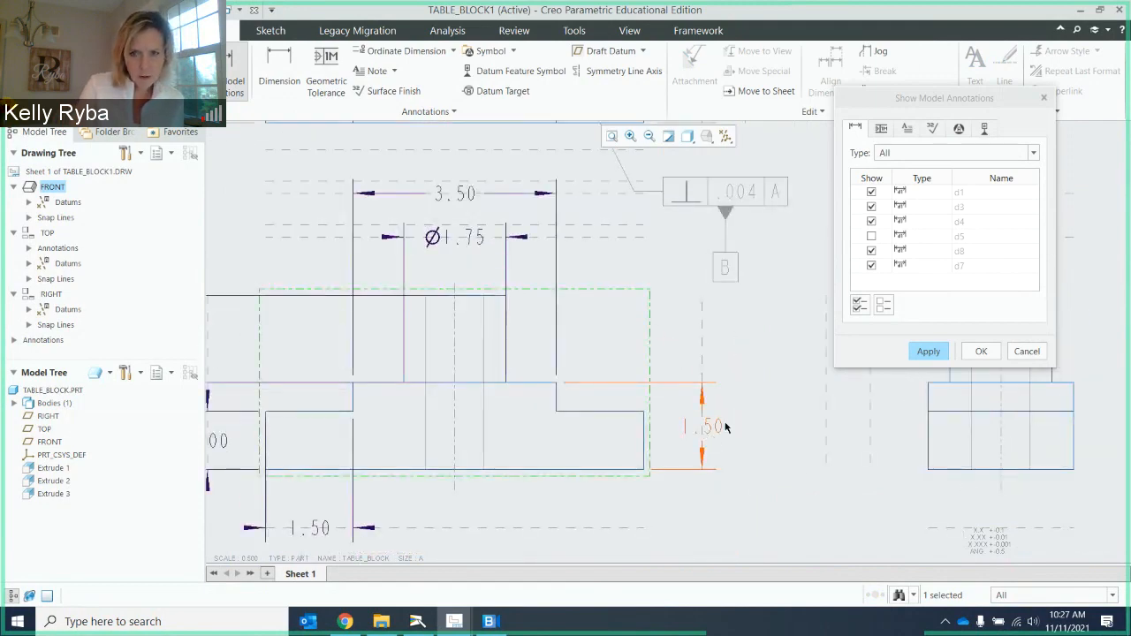
left_click(727, 432)
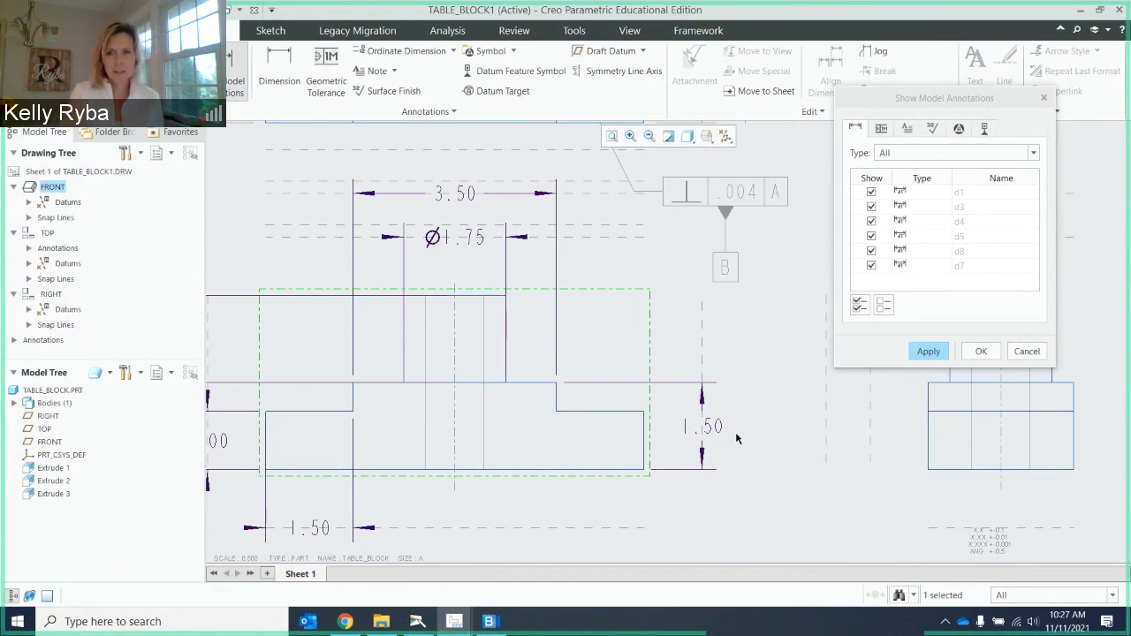
scroll(728, 367, "up", 2)
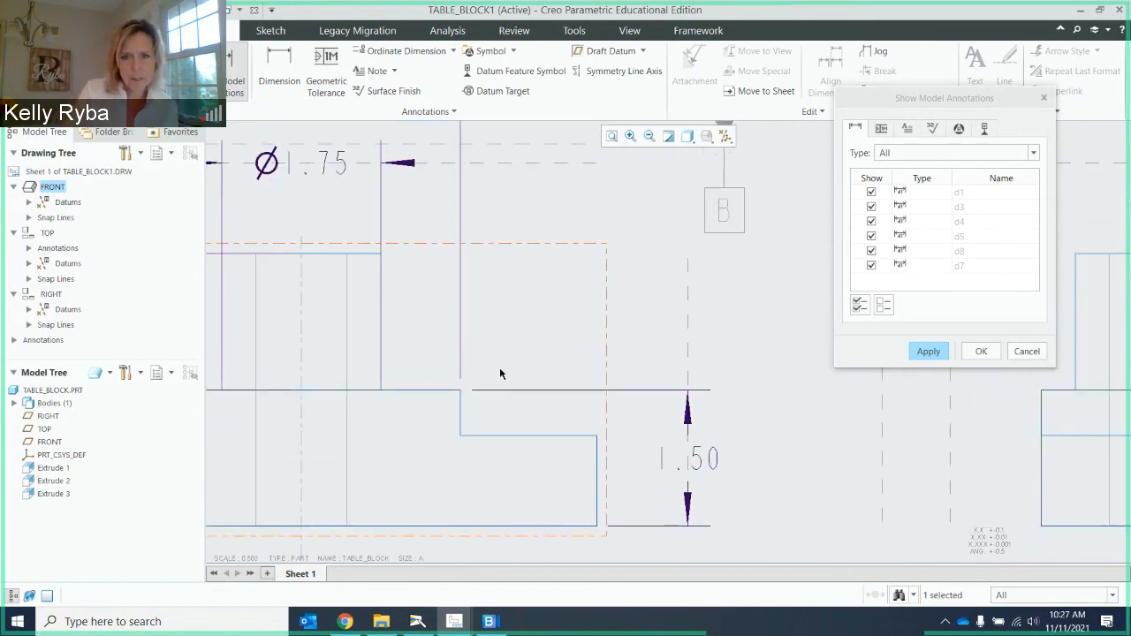
scroll(499, 367, "down", 4)
mouse_move(511, 371)
middle_mouse_down()
mouse_move(669, 369)
mouse_move(640, 357)
middle_mouse_up()
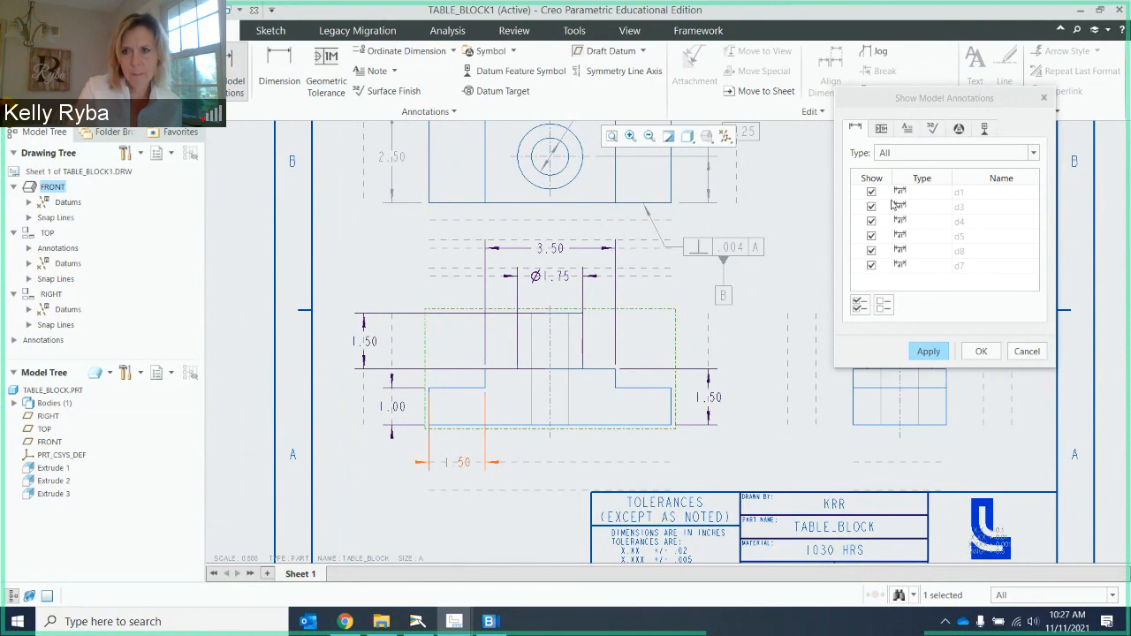
left_click(930, 350)
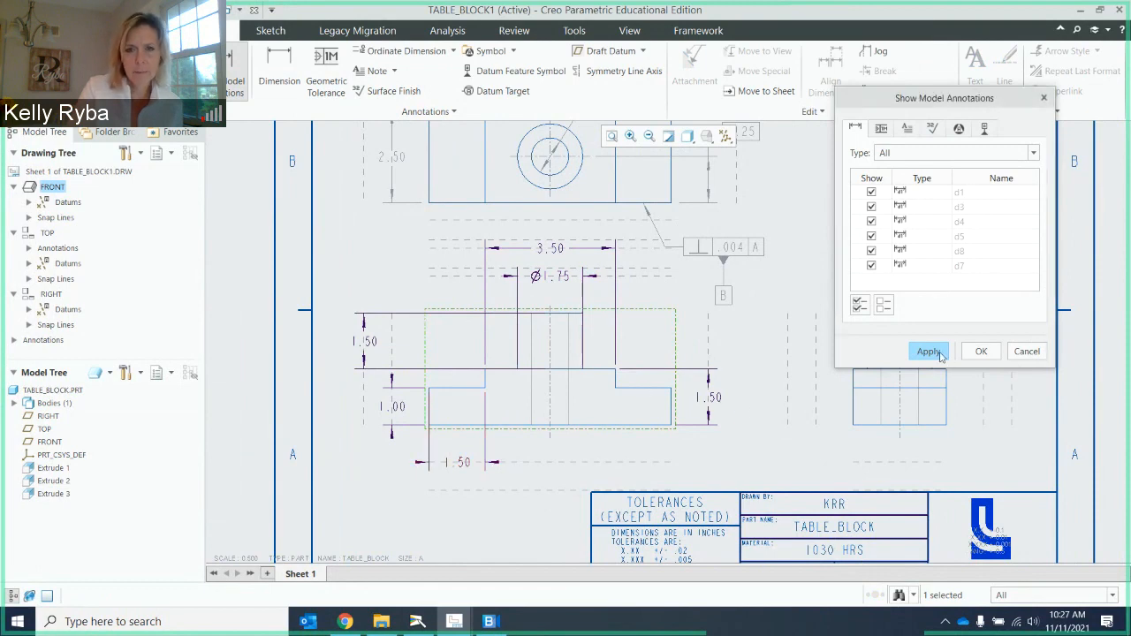
left_click(1026, 352)
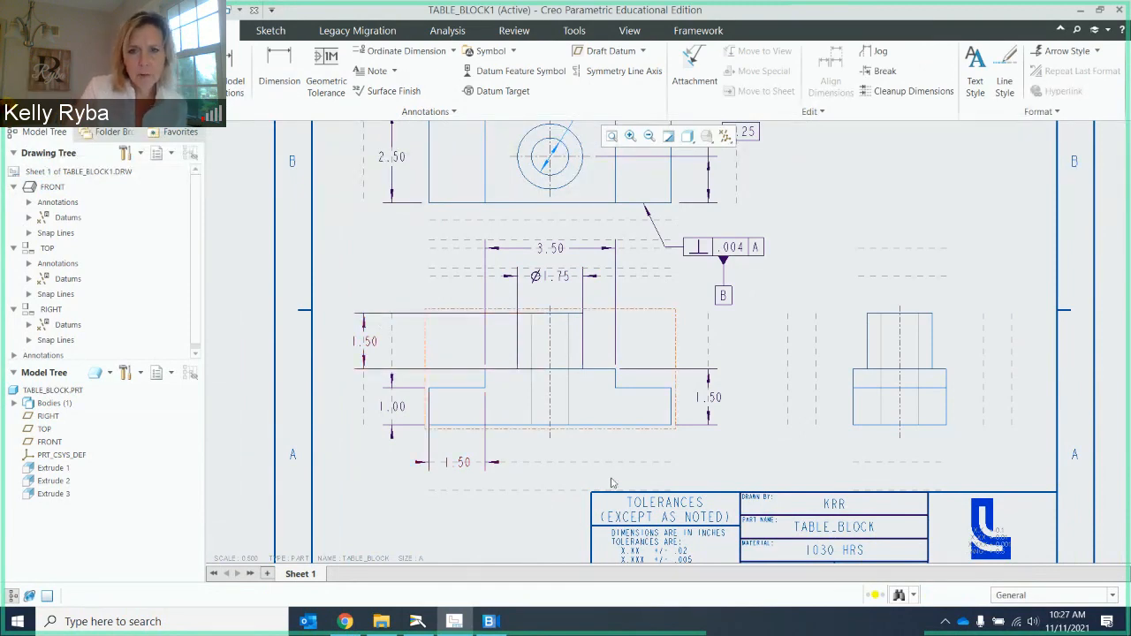
Try to adjust the extension line of the 1.50 step-width dimension beneath the front view.
scroll(587, 449, "down", 2)
mouse_move(590, 404)
middle_mouse_down()
mouse_move(631, 430)
mouse_move(725, 431)
mouse_move(667, 392)
mouse_move(658, 397)
middle_mouse_up()
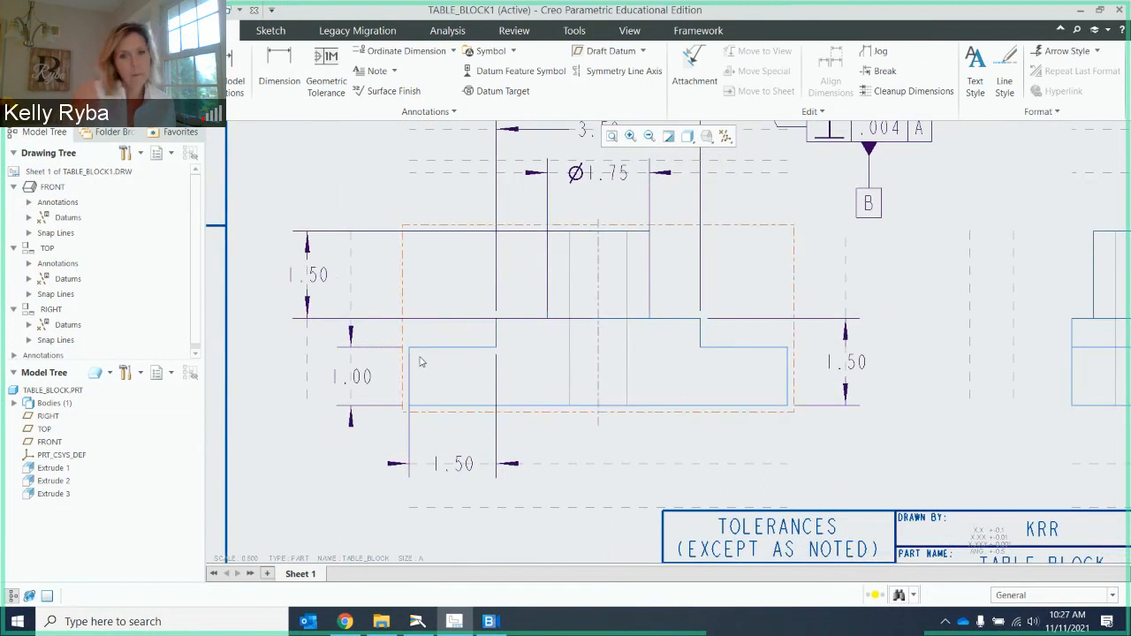
left_click(405, 449)
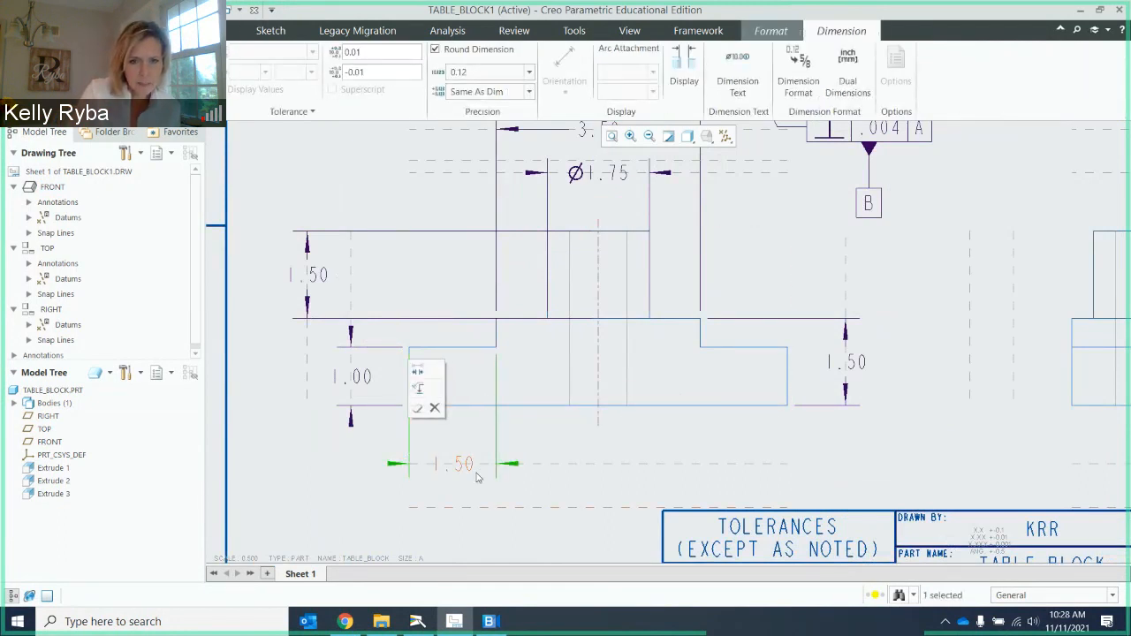
mouse_move(497, 358)
left_mouse_down()
mouse_move(503, 418)
mouse_move(504, 367)
left_mouse_up()
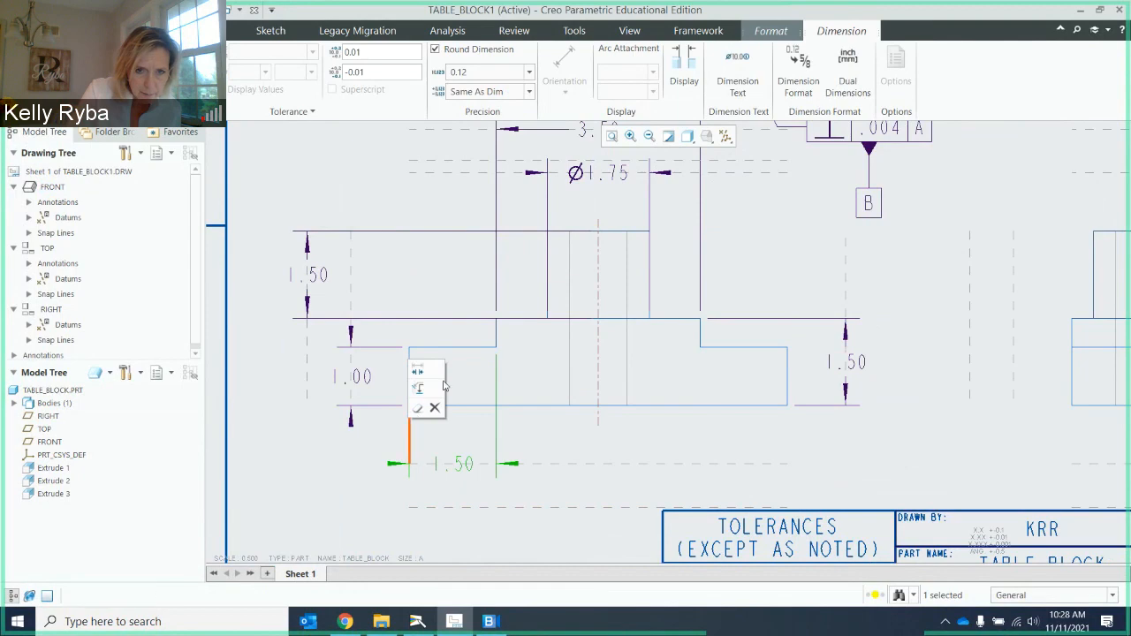
scroll(434, 430, "down", 3)
scroll(436, 434, "up", 4)
mouse_move(434, 431)
middle_mouse_down()
mouse_move(598, 417)
mouse_move(543, 435)
middle_mouse_up()
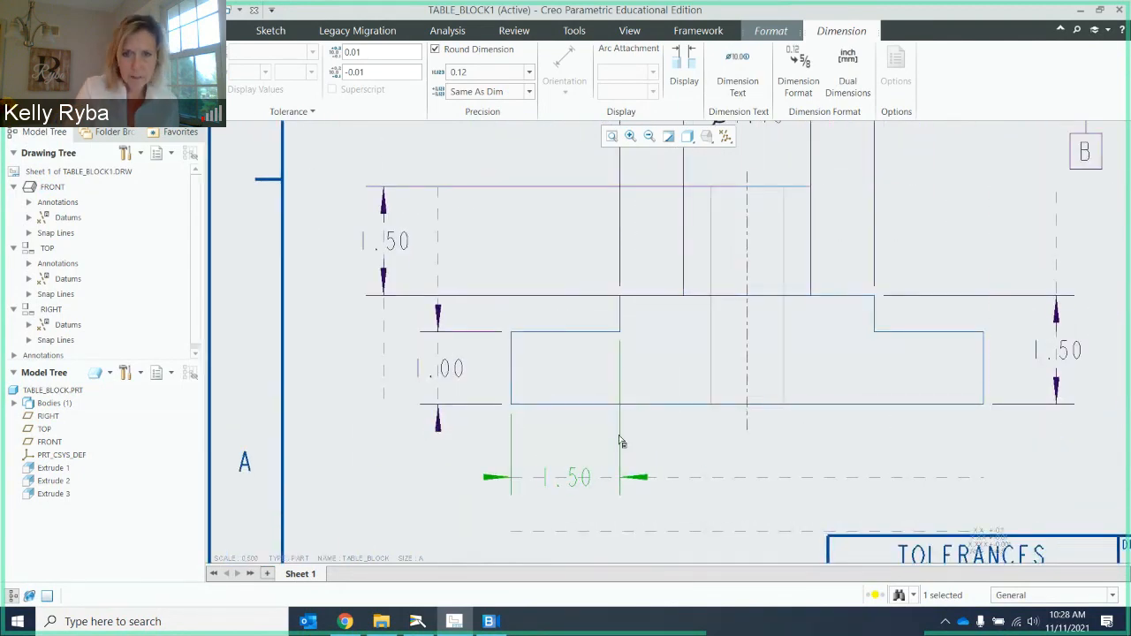
Shorten both extension lines of the Ø1.75 boss diameter dimension so they end just above the boss's upper edge.
middle_click_drag(621, 434, 754, 299)
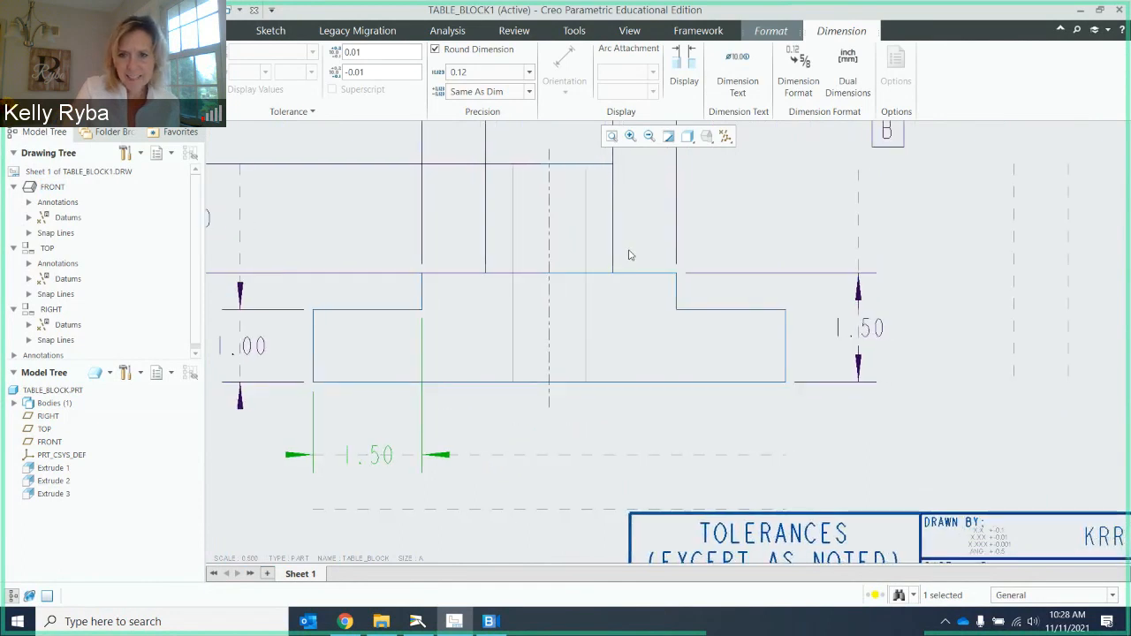
mouse_move(645, 323)
middle_mouse_down()
mouse_move(697, 457)
mouse_move(738, 496)
middle_mouse_up()
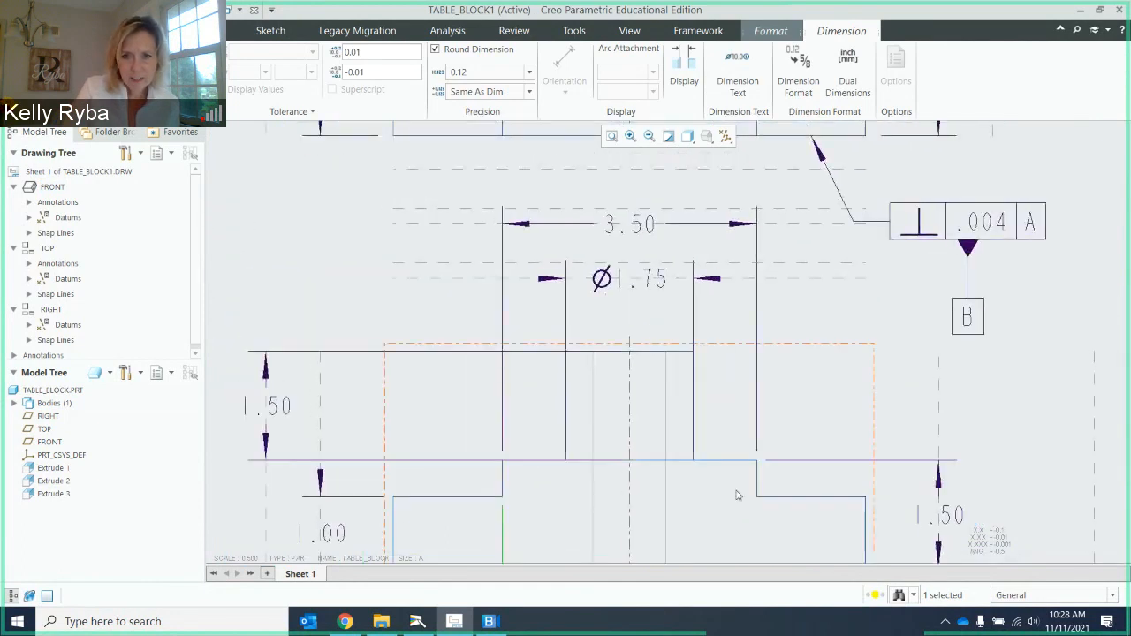
left_click(614, 324)
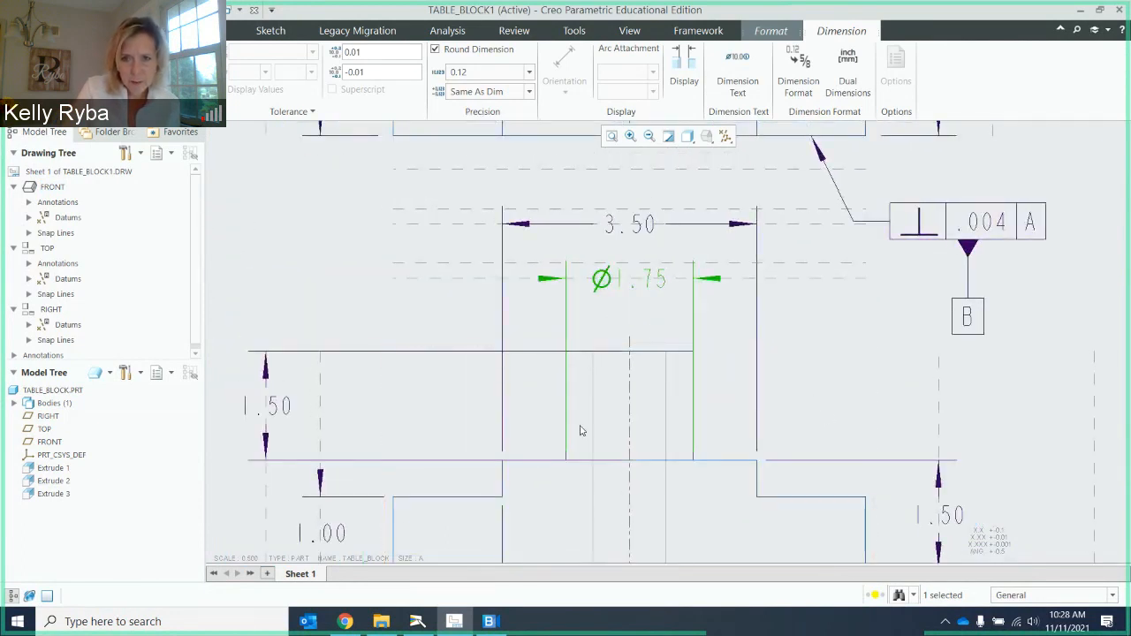
left_click_drag(570, 452, 580, 345)
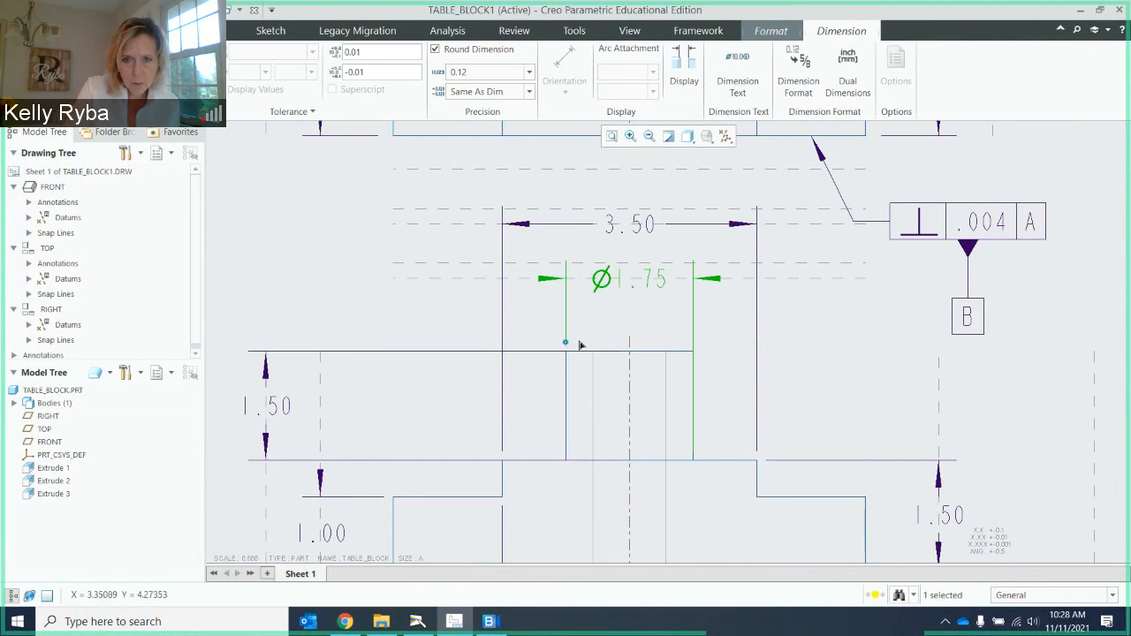
left_click_drag(693, 452, 698, 345)
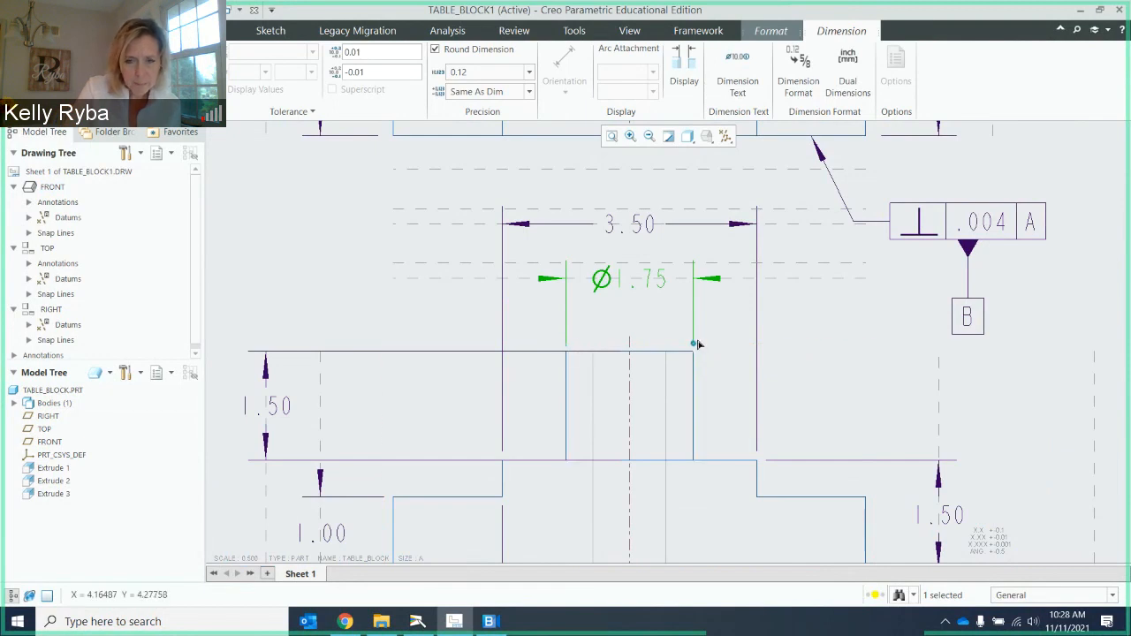
Shorten the boss-height dimension's extension lines so they end with a small gap outside the boss and the block shoulder.
left_click(533, 353)
left_click_drag(621, 352, 556, 358)
left_click_drag(621, 461, 493, 461)
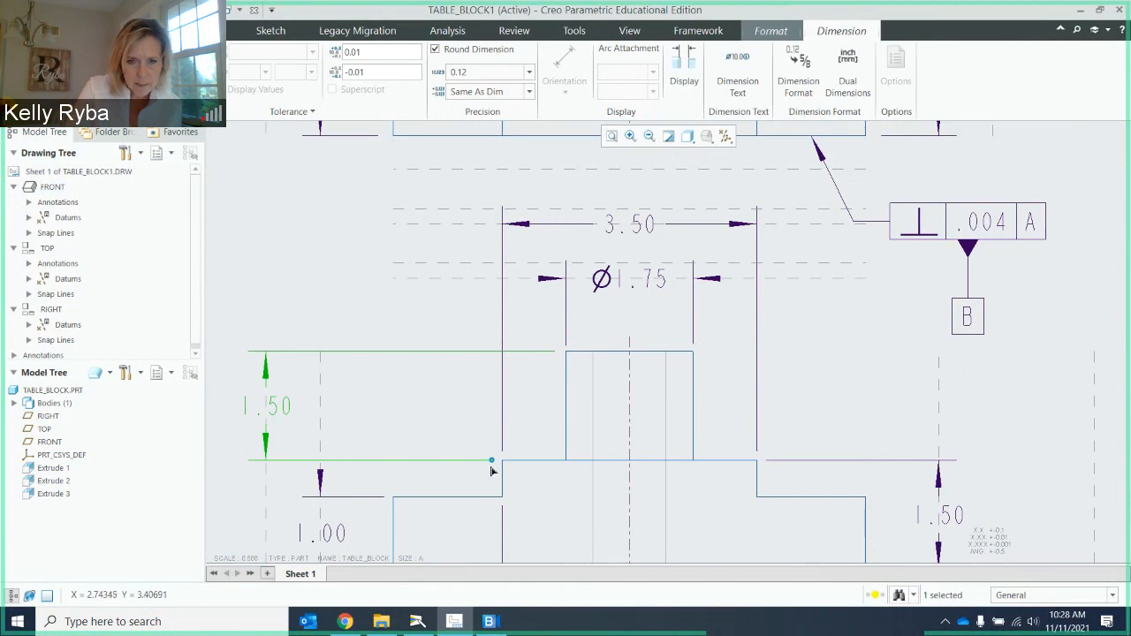
left_click(502, 452)
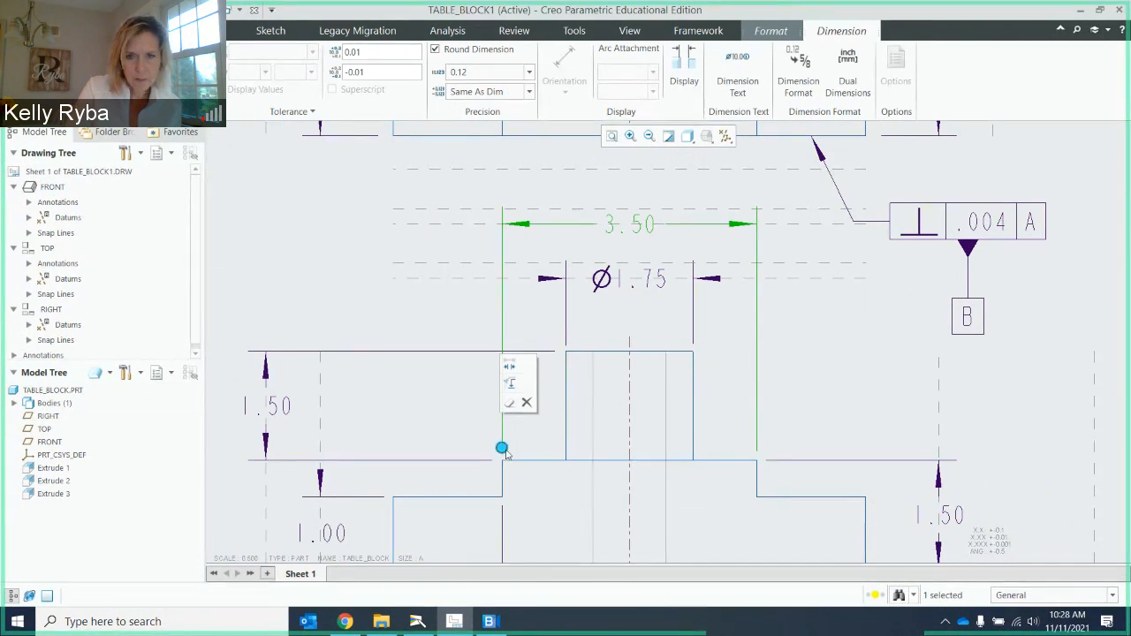
left_click(602, 368)
scroll(602, 369, "down", 1)
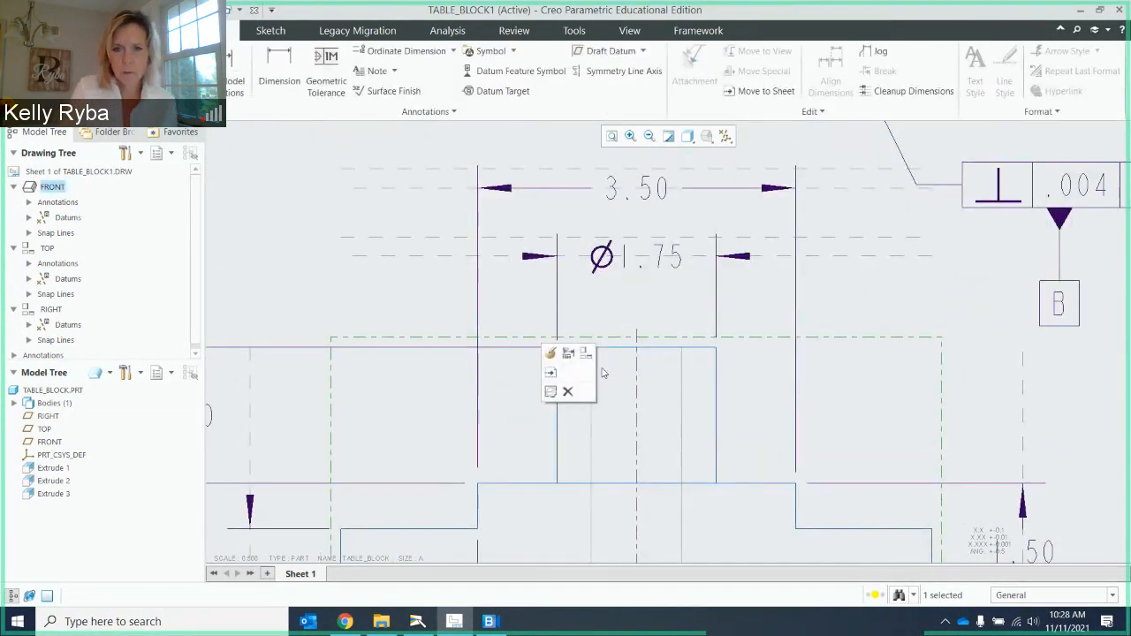
Consult the reference drawing in the document camera window, return to the Creo drawing and dimension the 6.50 overall width beneath the front view.
scroll(604, 373, "down", 2)
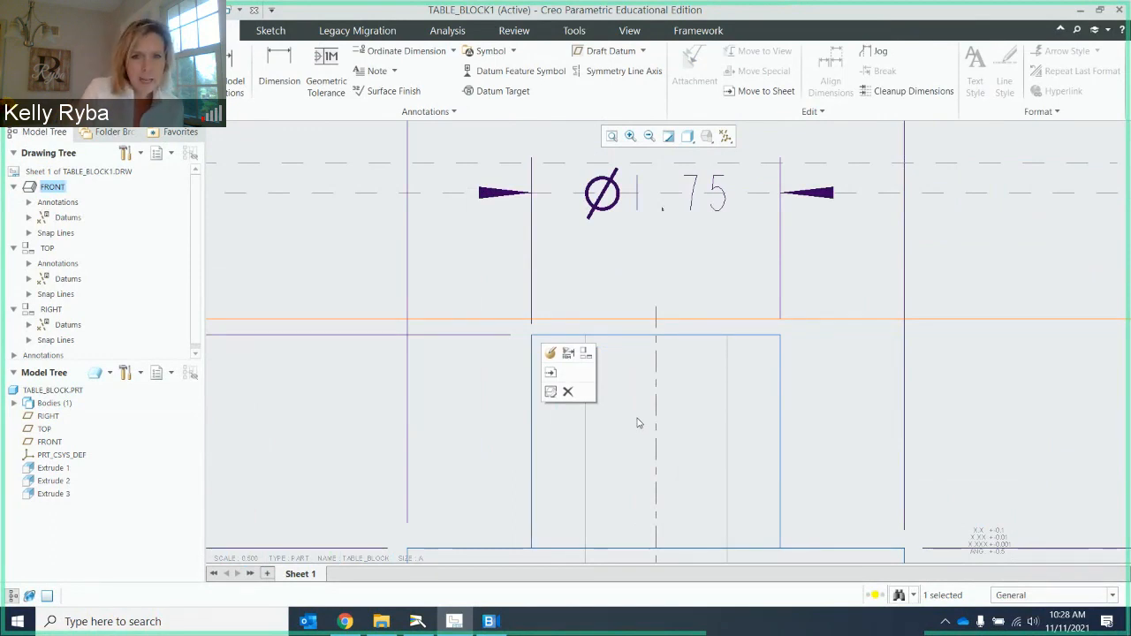
scroll(639, 423, "up", 4)
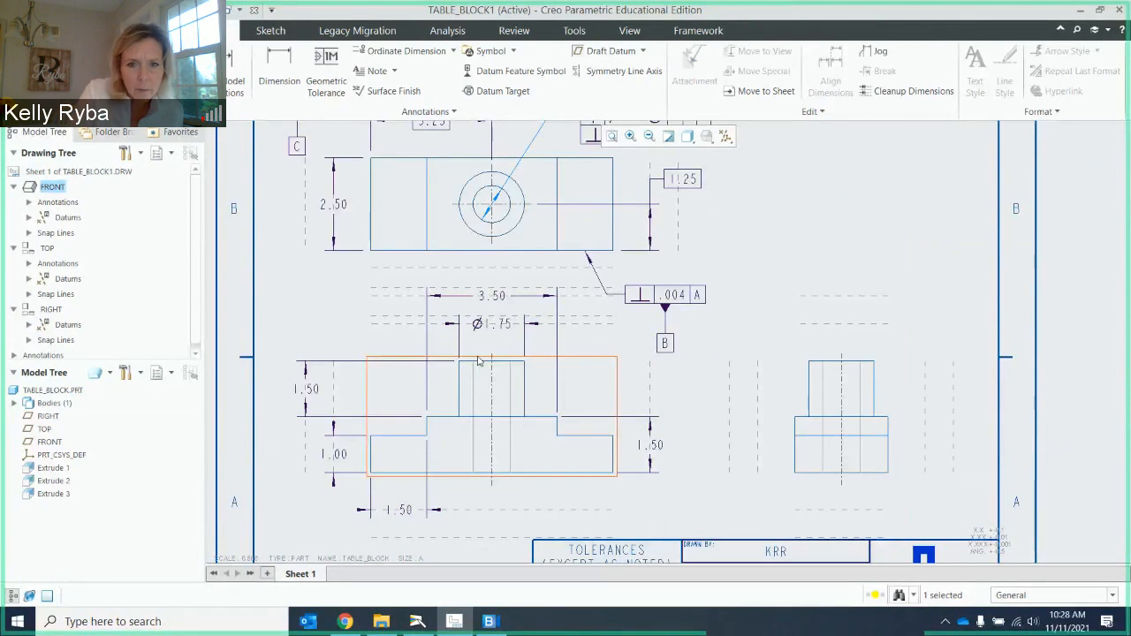
left_click(415, 623)
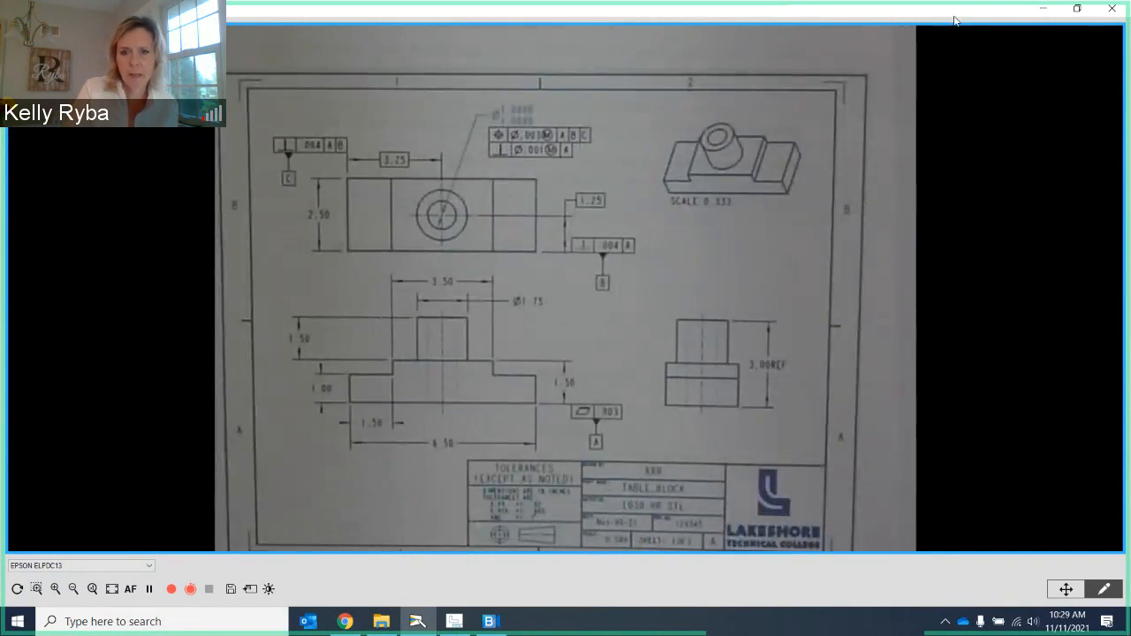
left_click(417, 623)
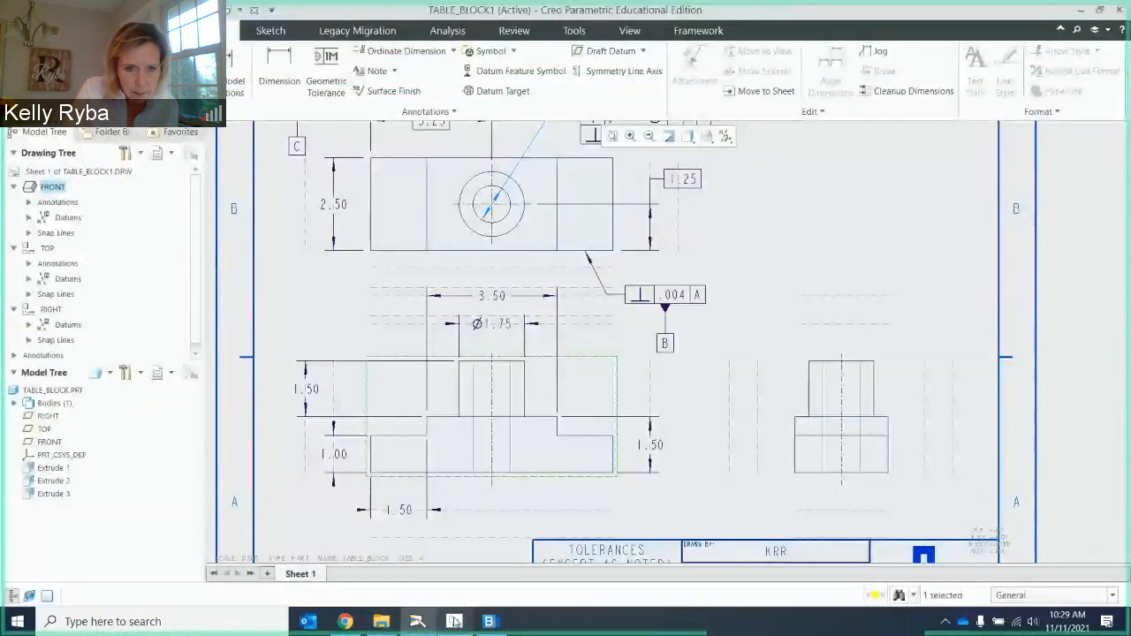
left_click(455, 622)
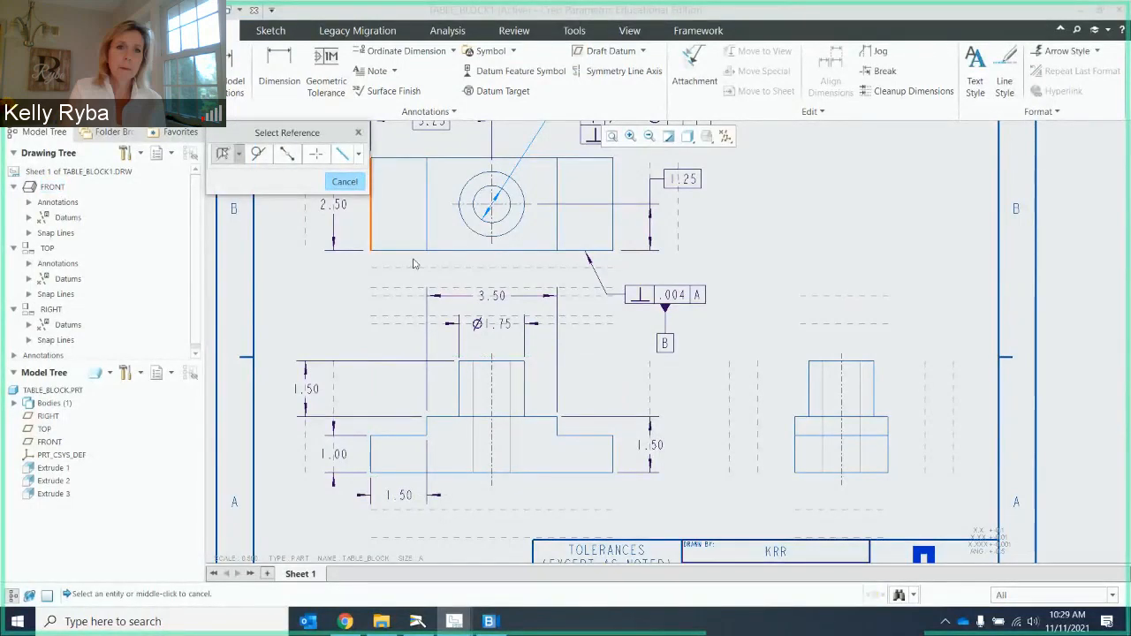
left_click(370, 475)
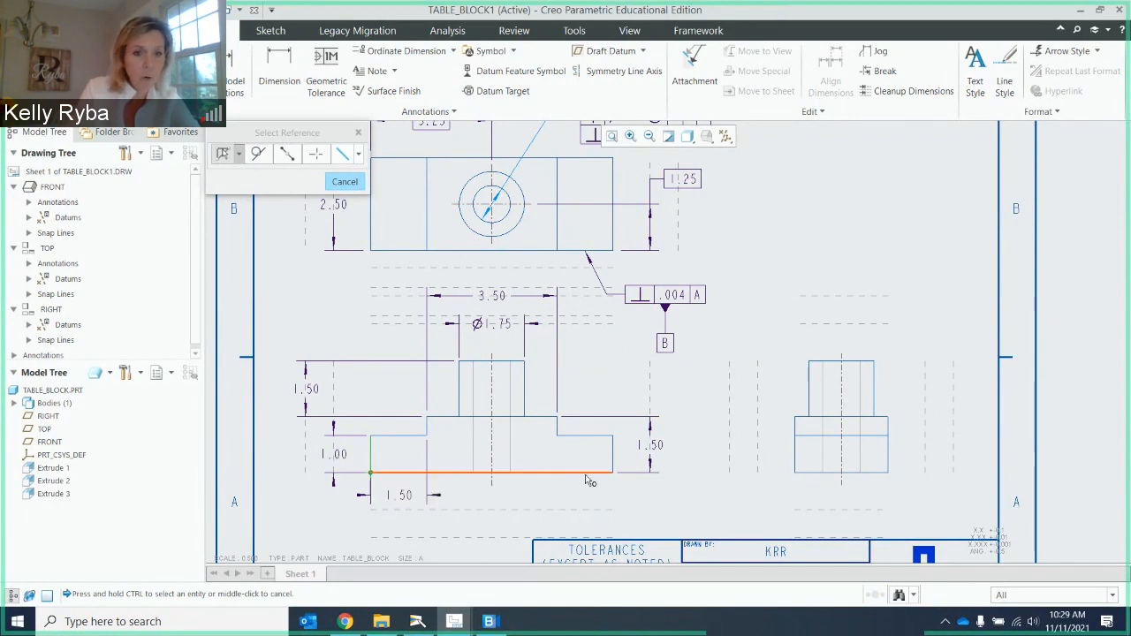
left_click(615, 476)
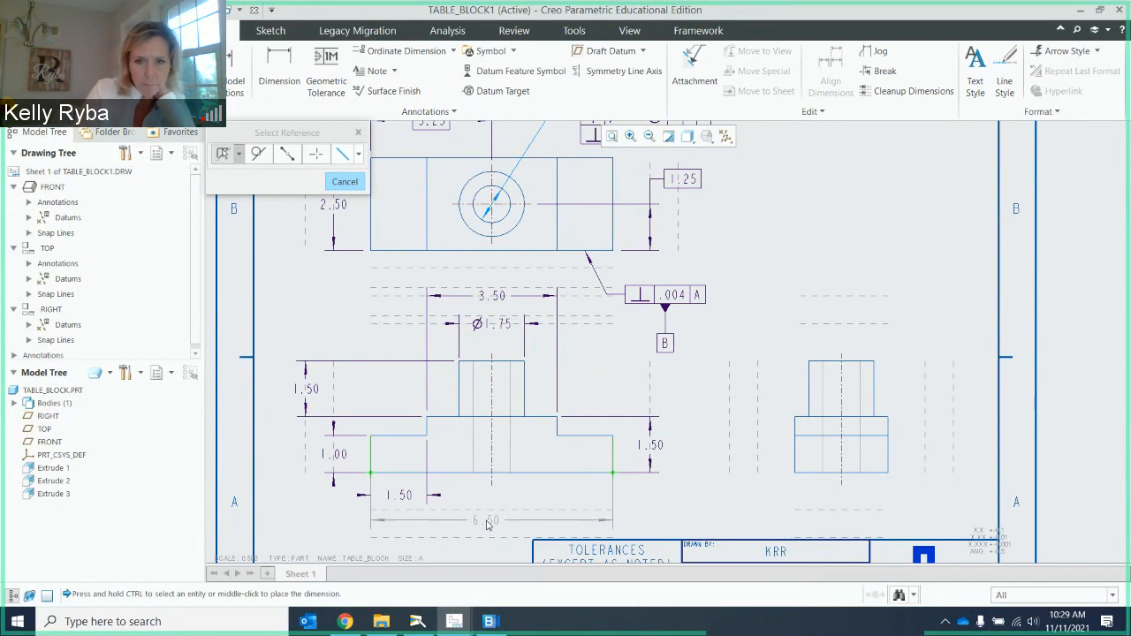
middle_click(486, 522)
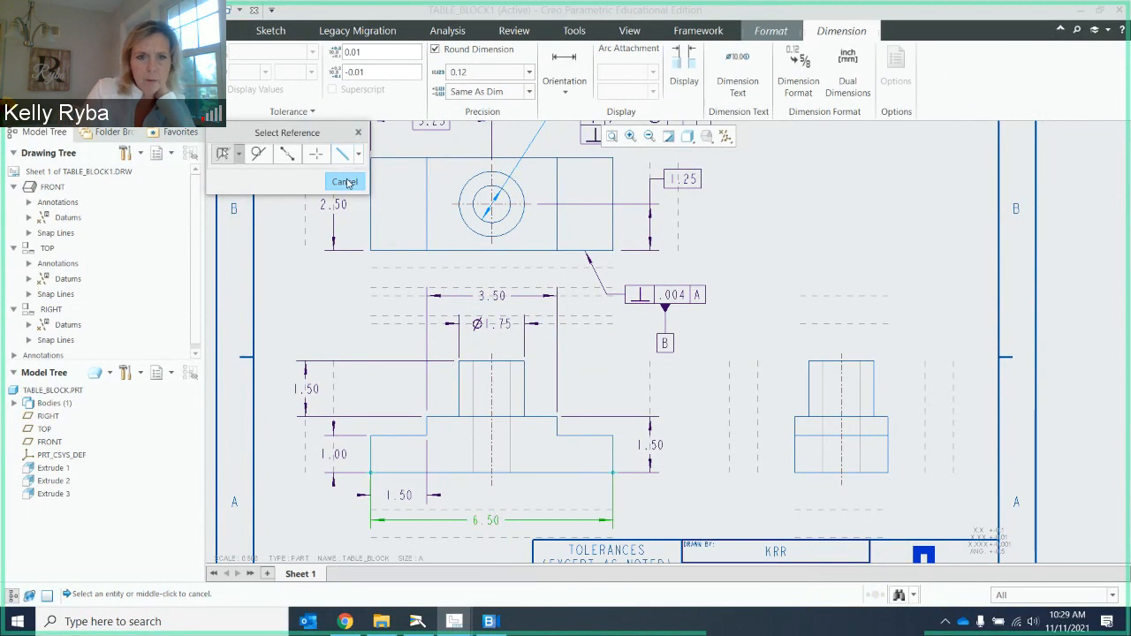
left_click(346, 183)
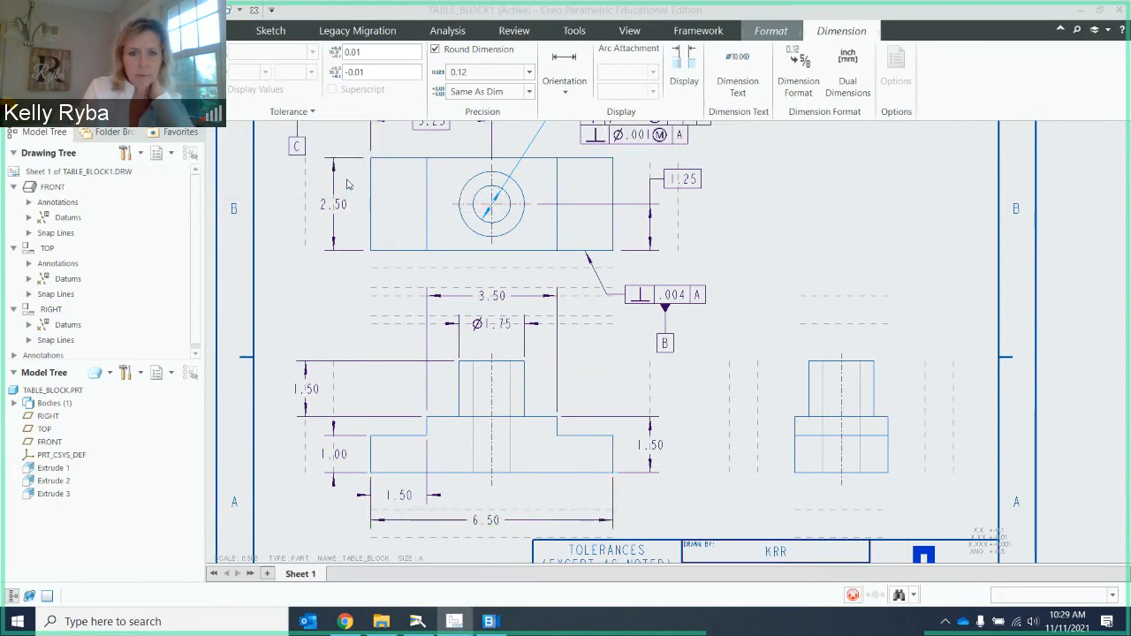
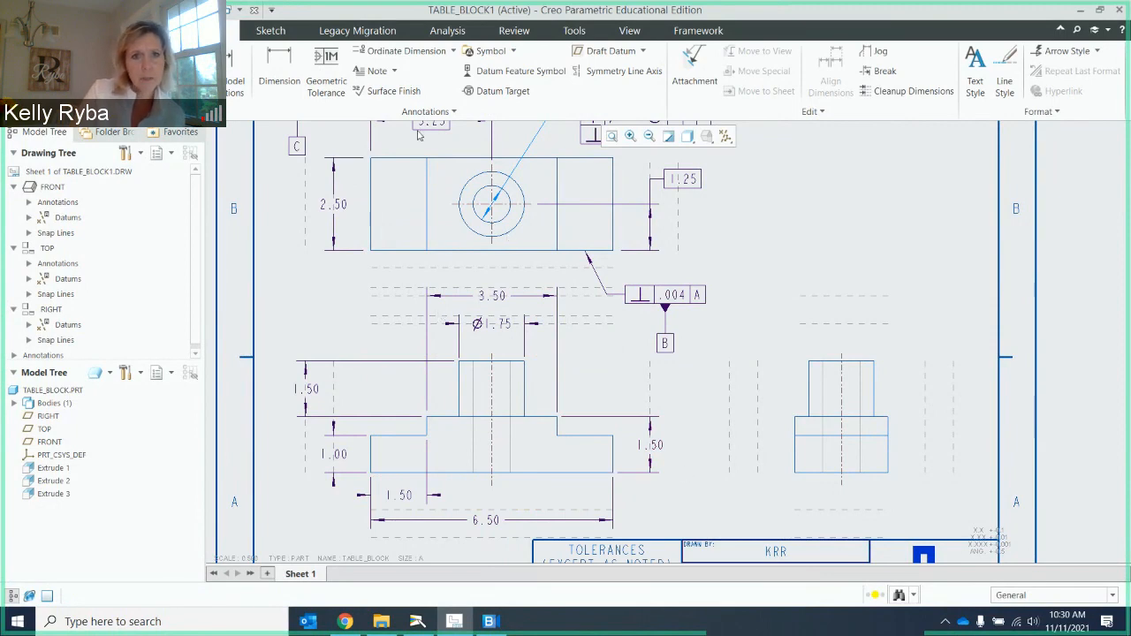
Place a geometric tolerance frame on the lower extension line of the 1.50 height dimension beside the front view.
left_click(334, 92)
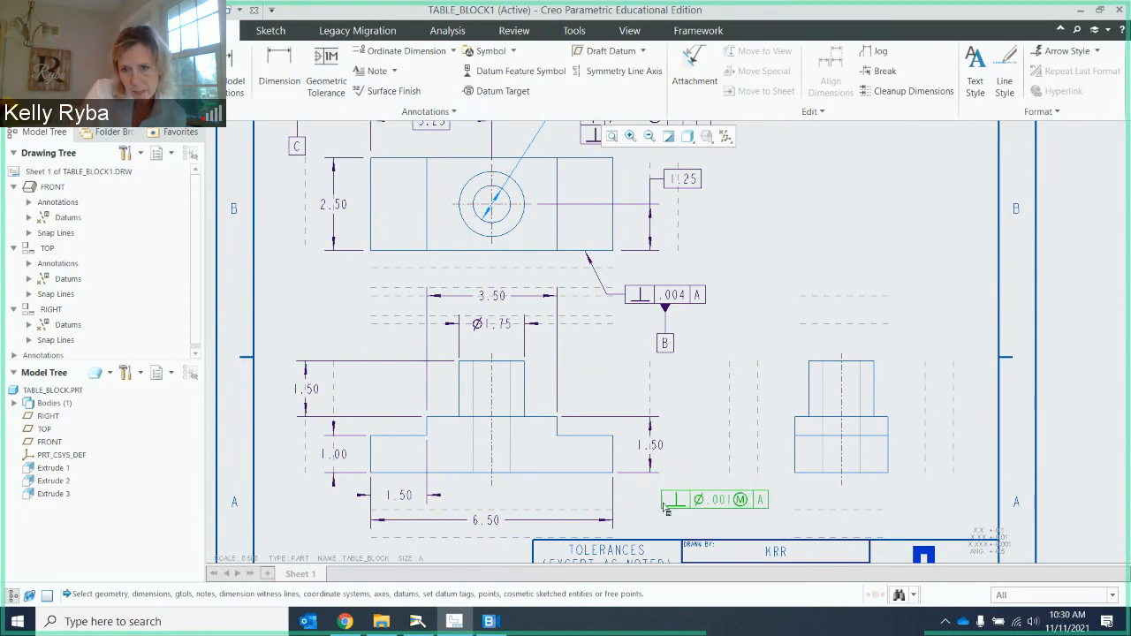
left_click(604, 484)
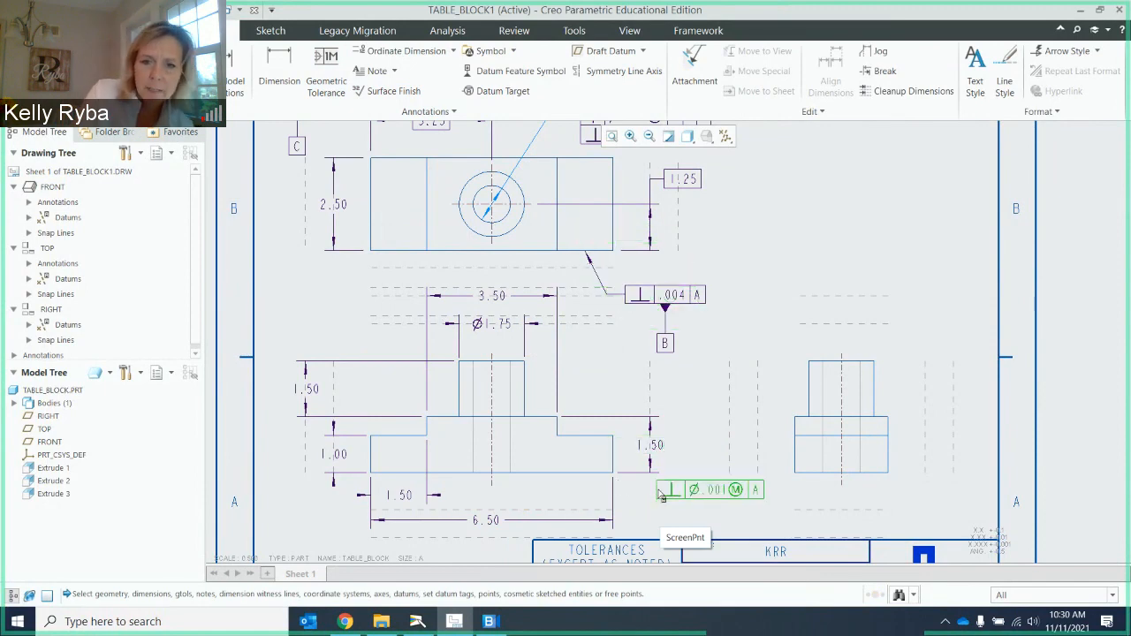
scroll(662, 496, "up", 2)
scroll(659, 495, "down", 6)
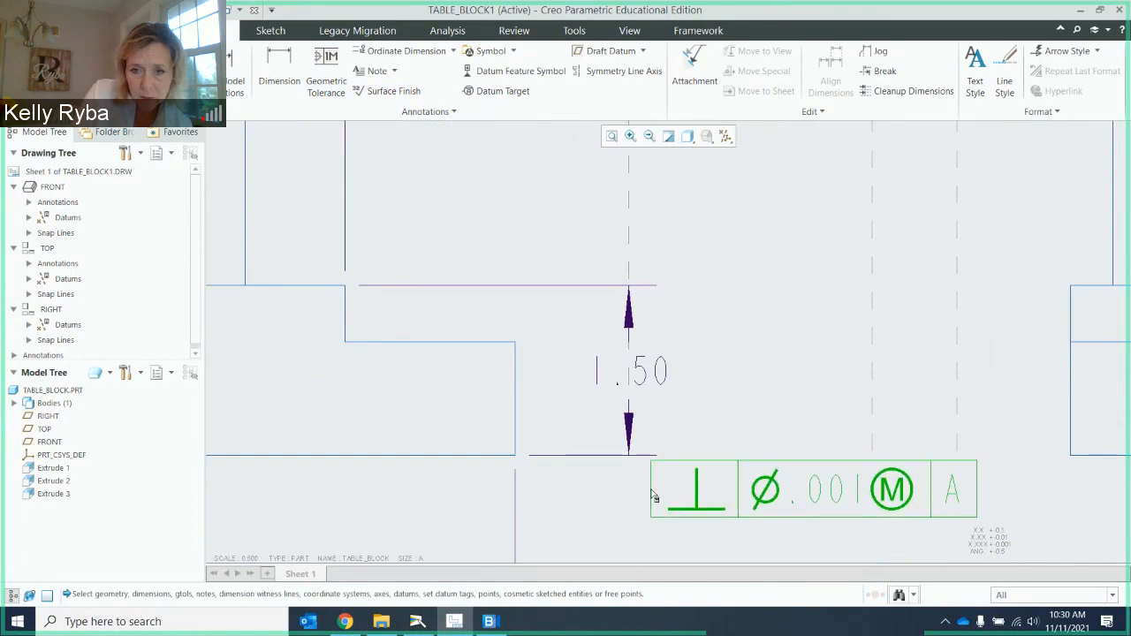
left_click(657, 493)
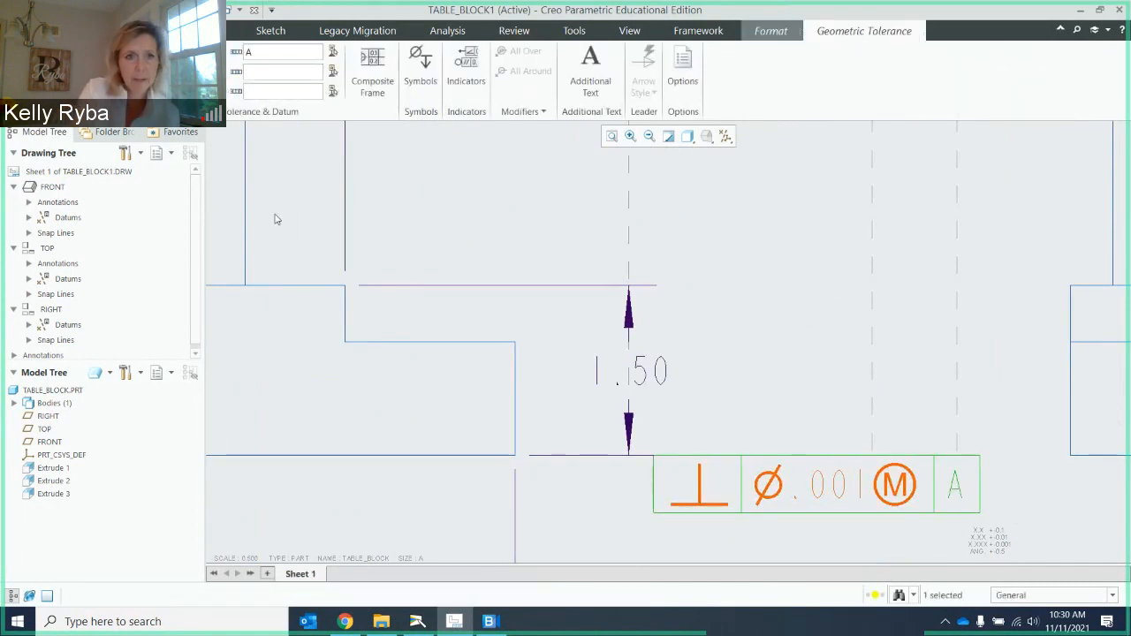
Change the new tolerance frame to flatness .003, removing datum reference A and the diameter and maximum material modifiers.
left_click(80, 97)
left_click(89, 134)
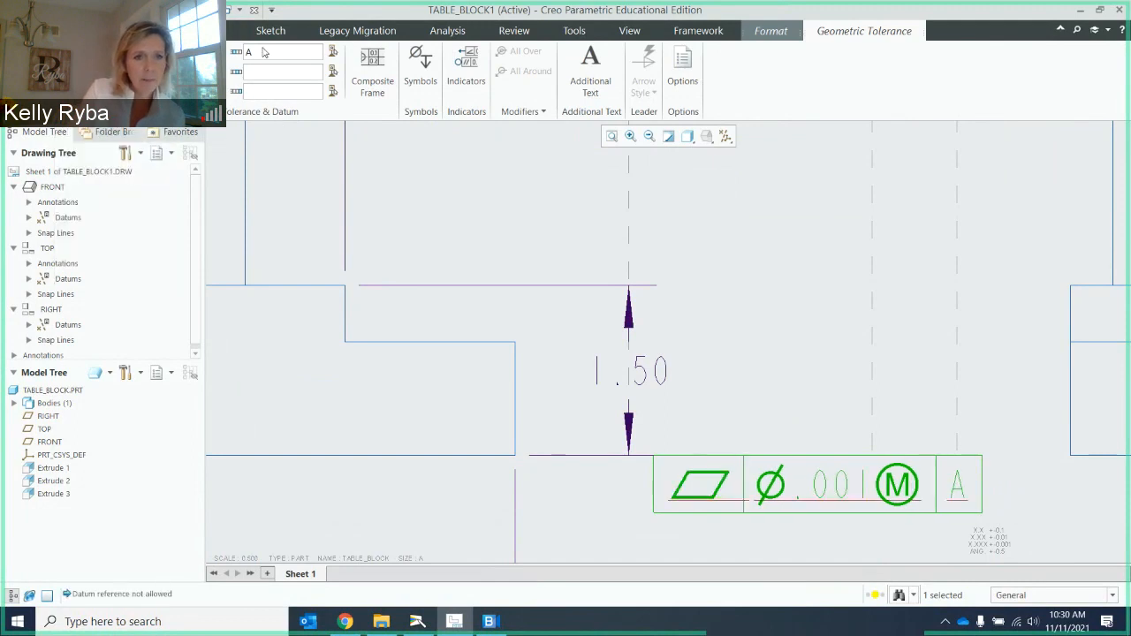
left_click_drag(269, 54, 247, 59)
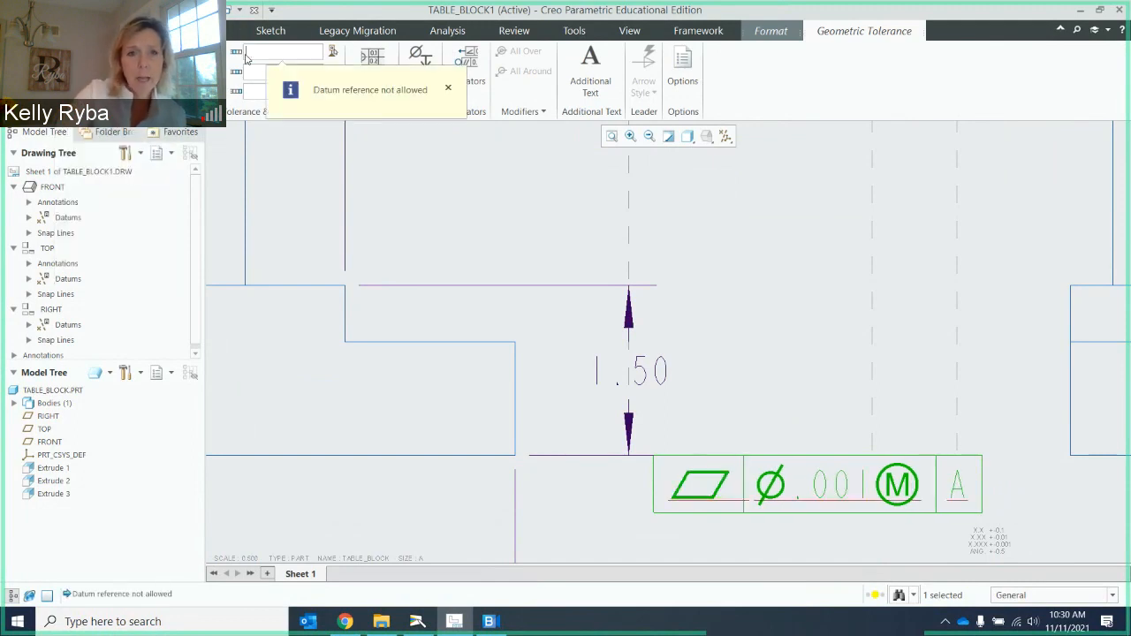
key("Delete")
left_click(311, 169)
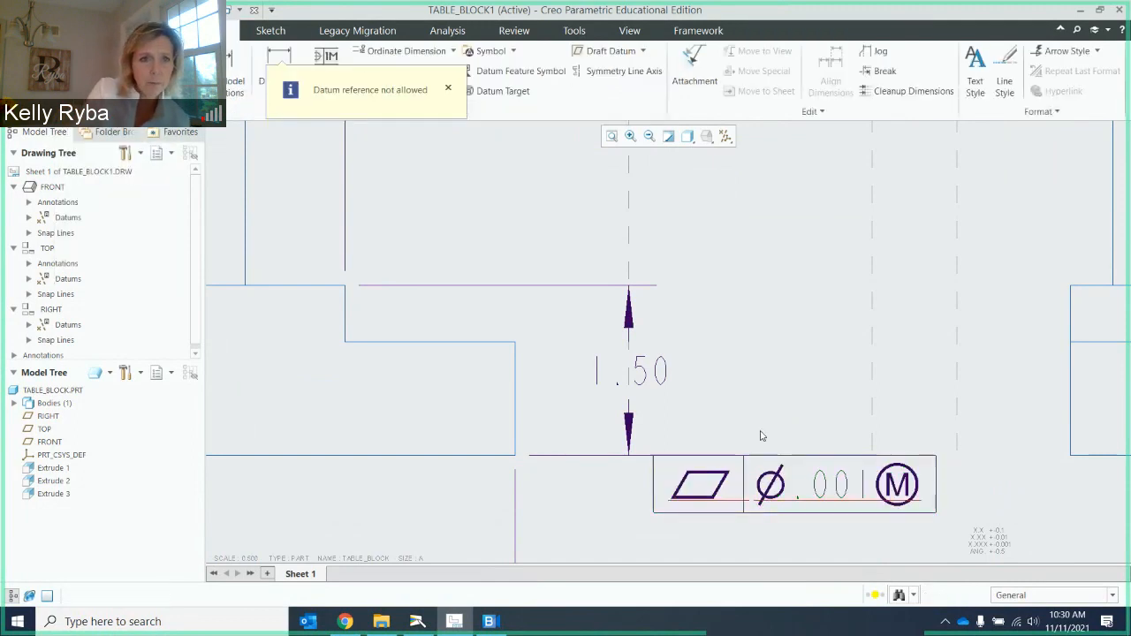
left_click(823, 489)
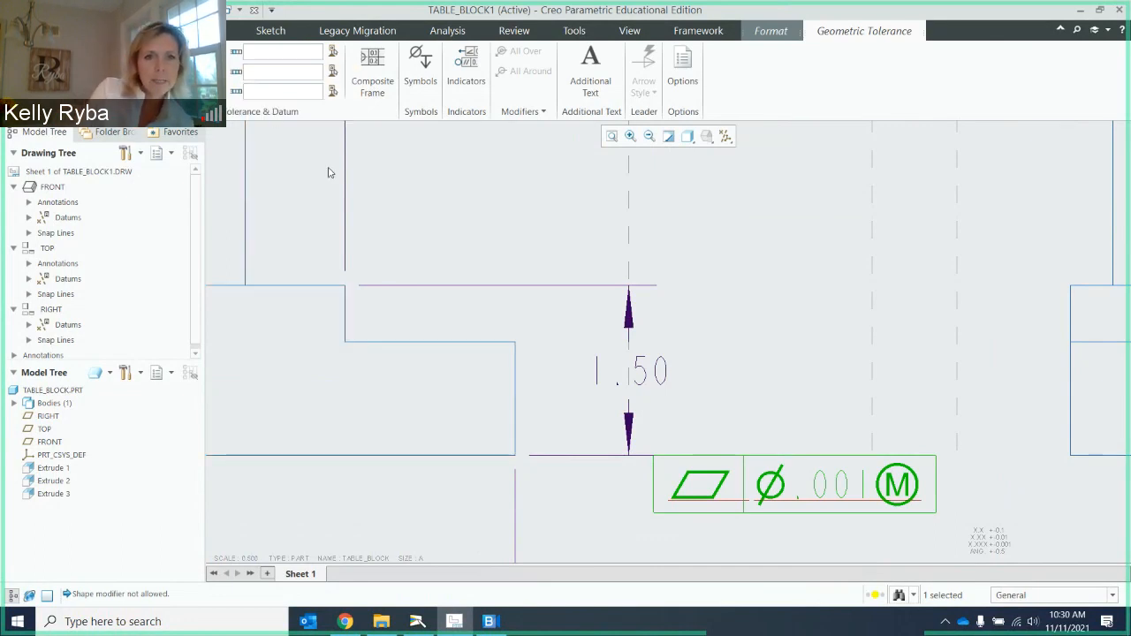
left_click(707, 376)
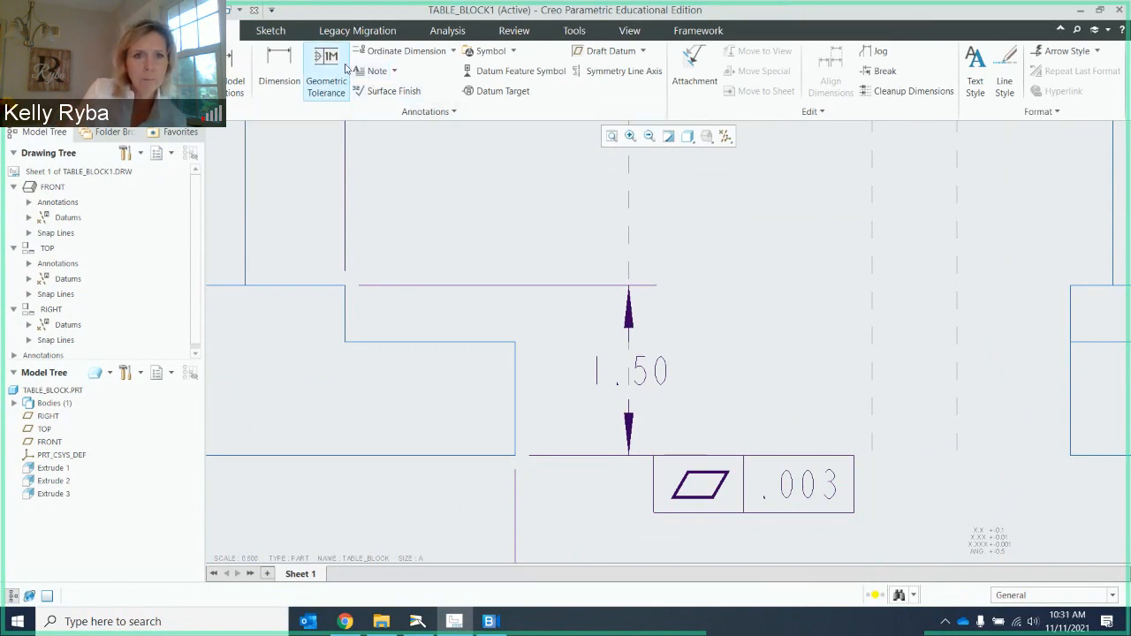
Attach a datum feature symbol to the underside of the .003 flatness frame.
left_click(495, 72)
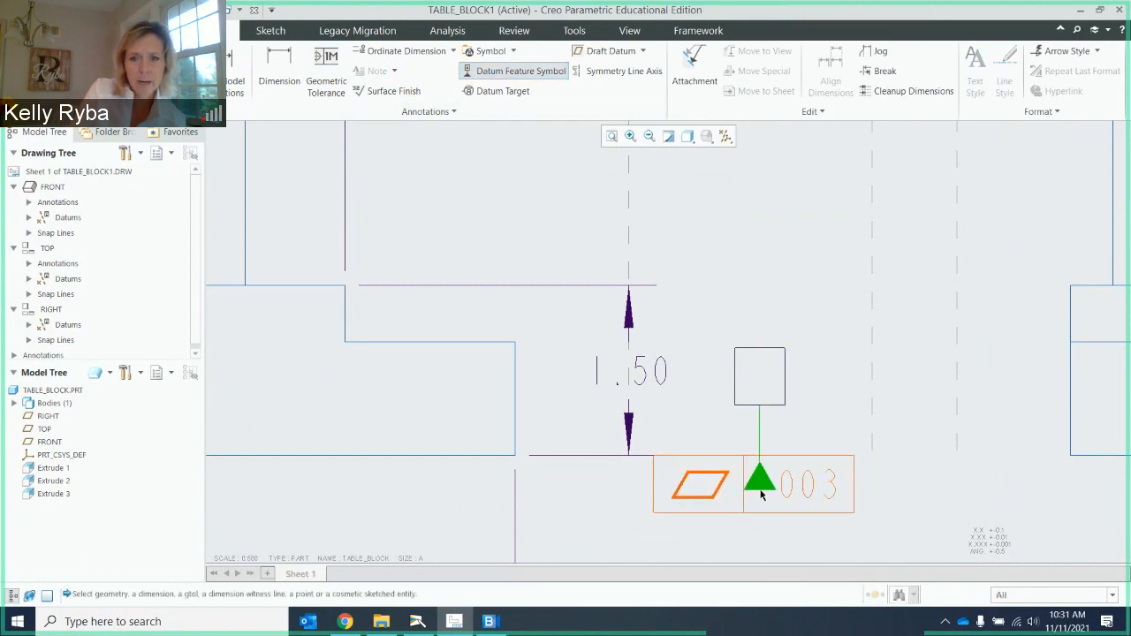
left_click(762, 496)
scroll(776, 503, "down", 2)
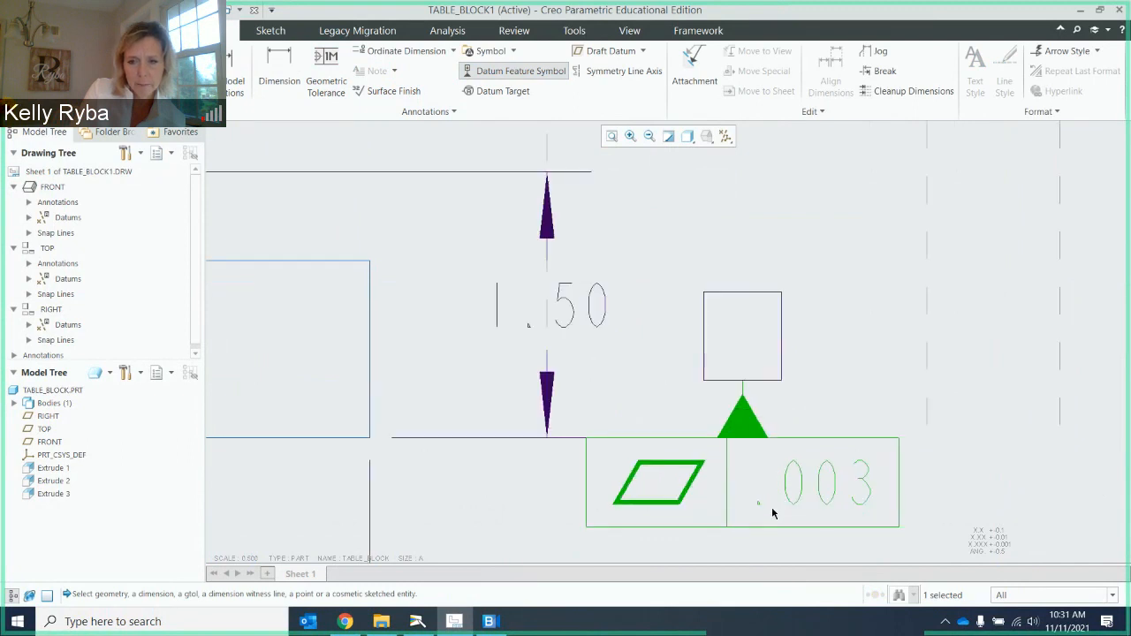
scroll(777, 460, "up", 4)
scroll(776, 453, "up", 2)
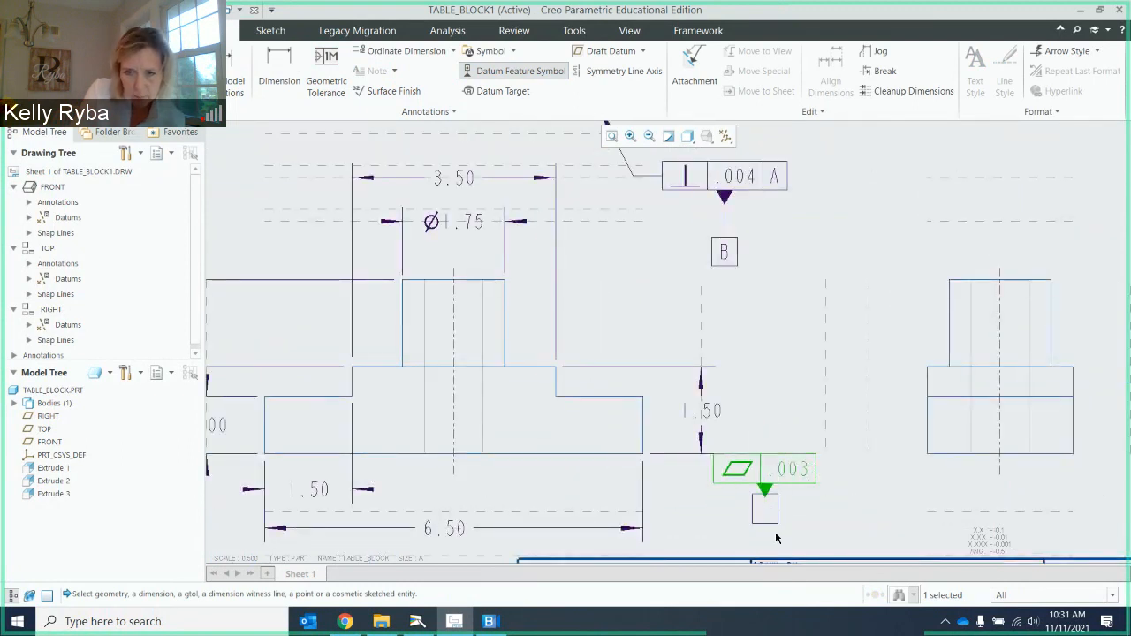
Place a datum feature symbol A below the .003 flatness control frame, just above the title block.
scroll(767, 500, "up", 1)
mouse_move(766, 498)
middle_mouse_down()
mouse_move(756, 233)
mouse_move(742, 203)
middle_mouse_up()
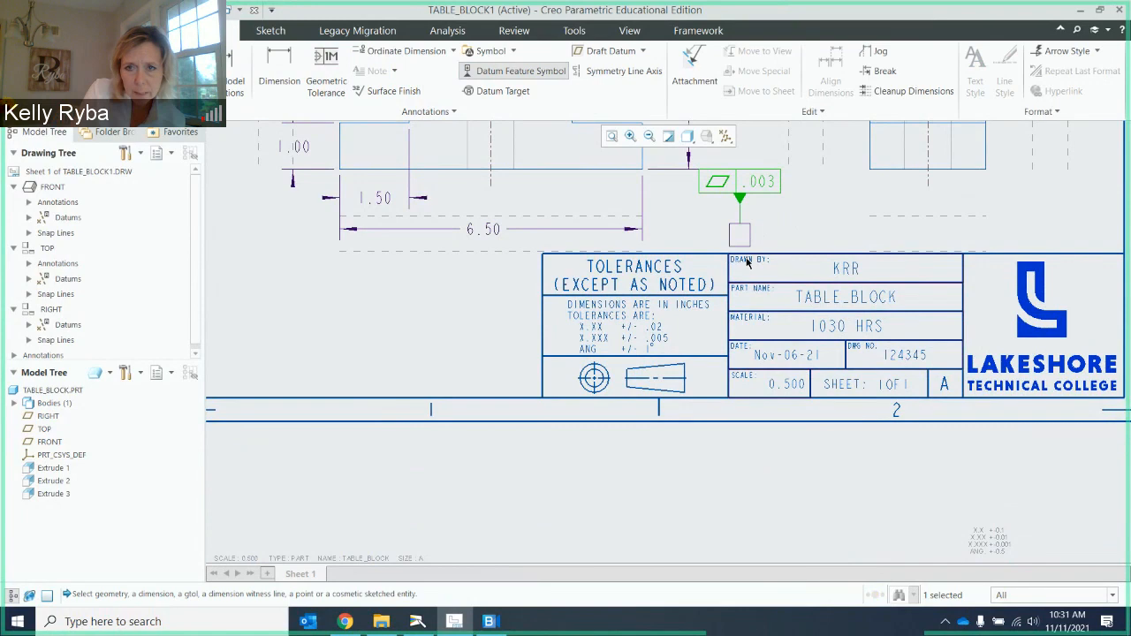
left_click(747, 258)
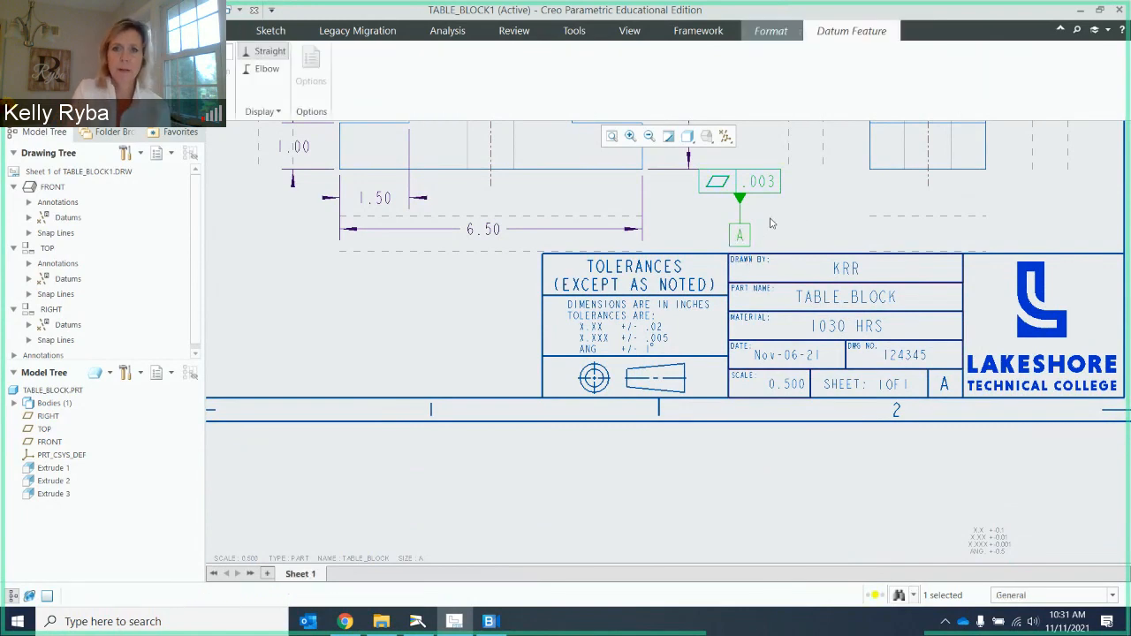
scroll(746, 237, "down", 2)
middle_click_drag(763, 202, 739, 362)
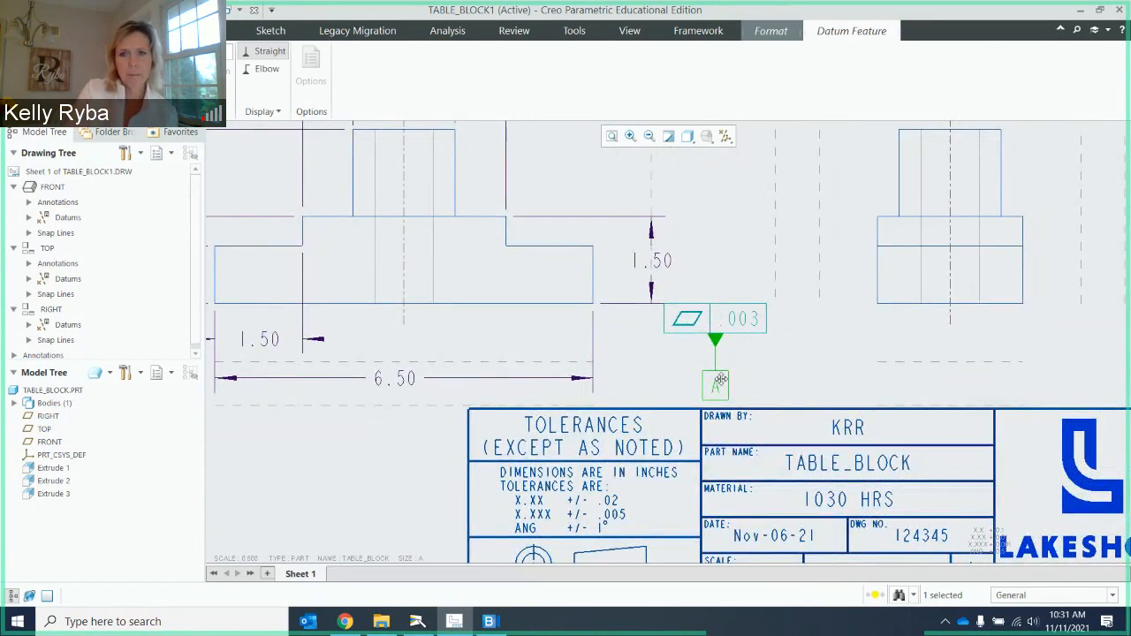
left_click(755, 362)
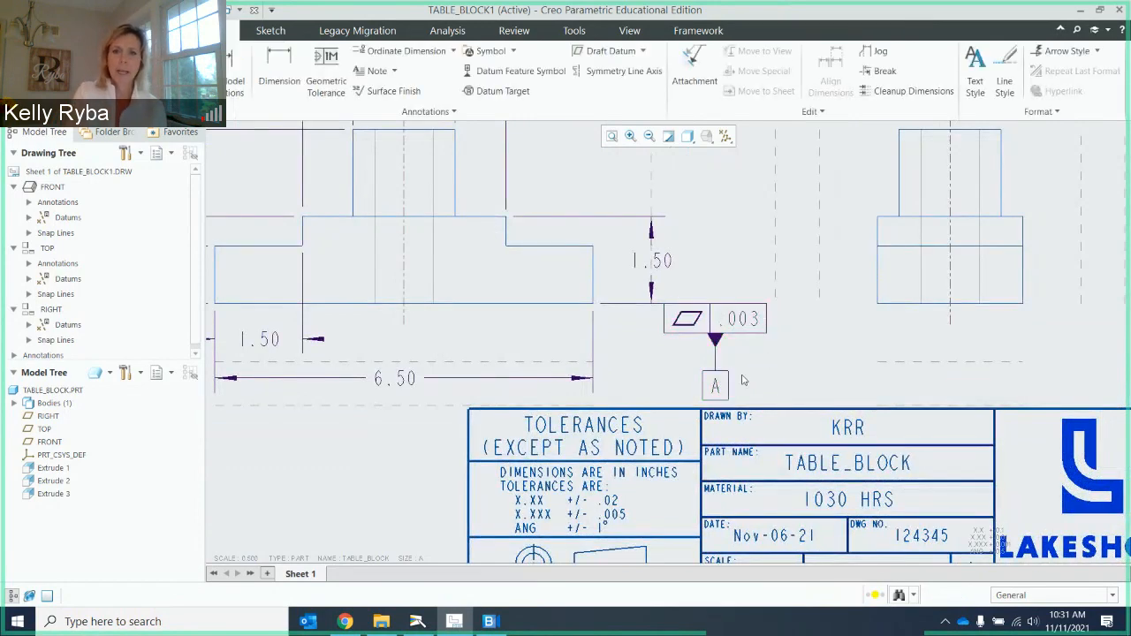
Move the front view slightly up on the sheet to leave more room above the title block.
scroll(751, 341, "down", 2)
scroll(745, 330, "up", 3)
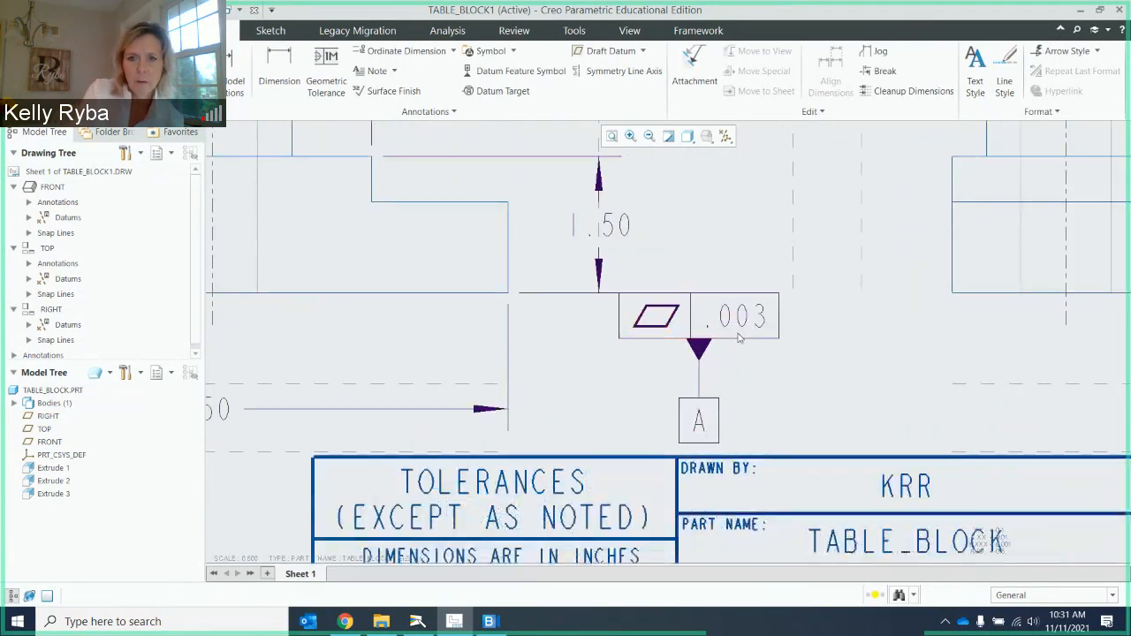
mouse_move(738, 328)
middle_mouse_down()
mouse_move(735, 417)
mouse_move(767, 384)
mouse_move(735, 424)
middle_mouse_up()
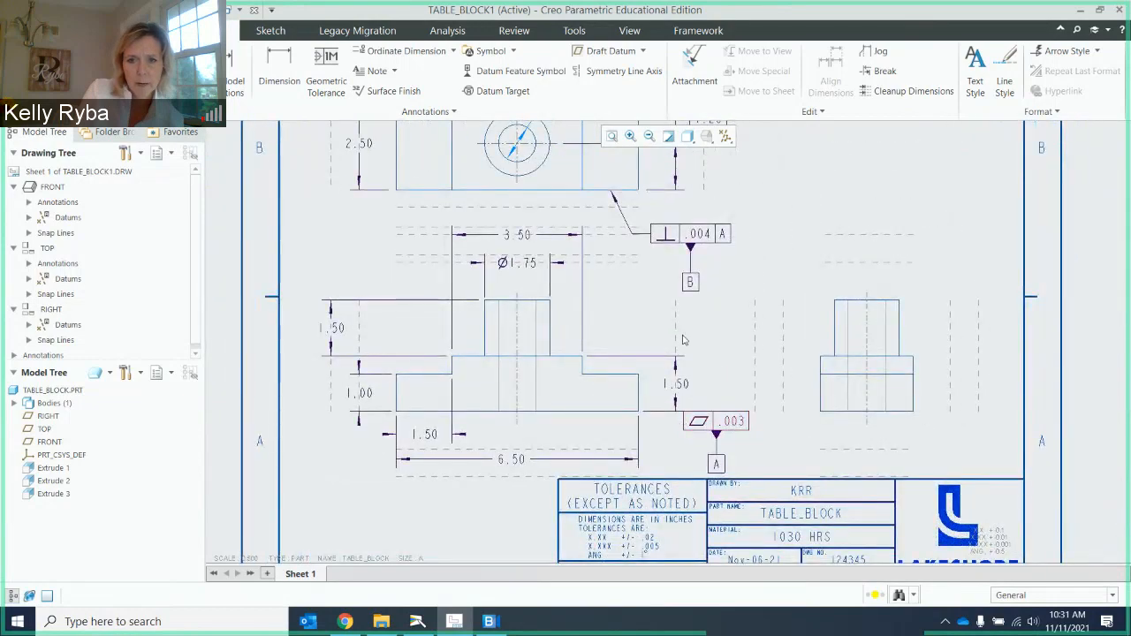
scroll(651, 341, "up", 3)
scroll(618, 354, "down", 3)
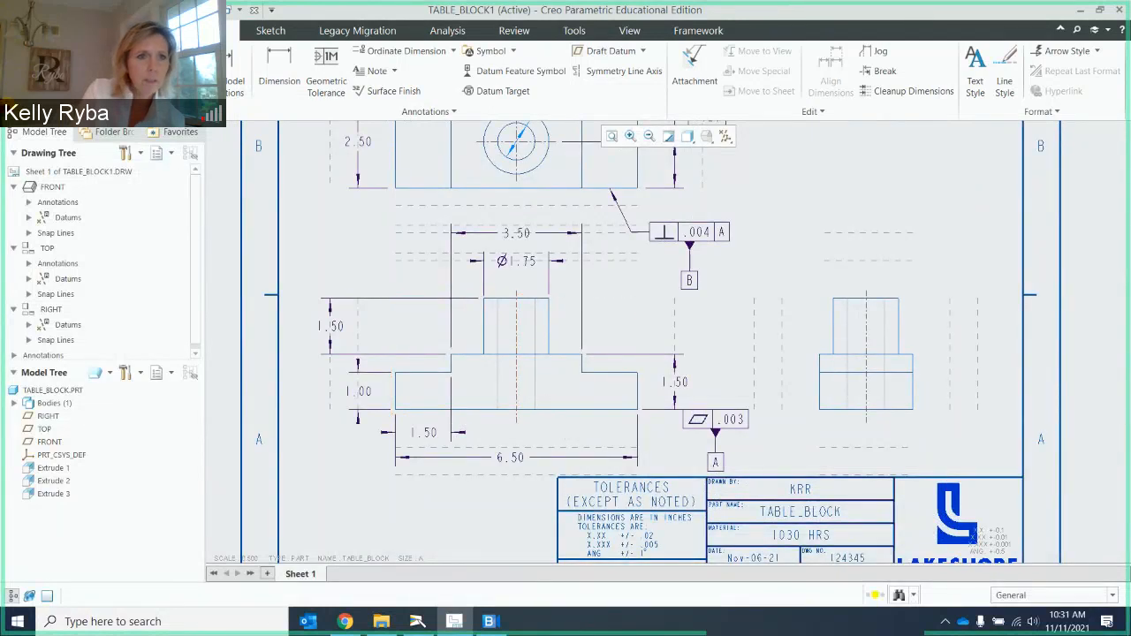
left_click(67, 30)
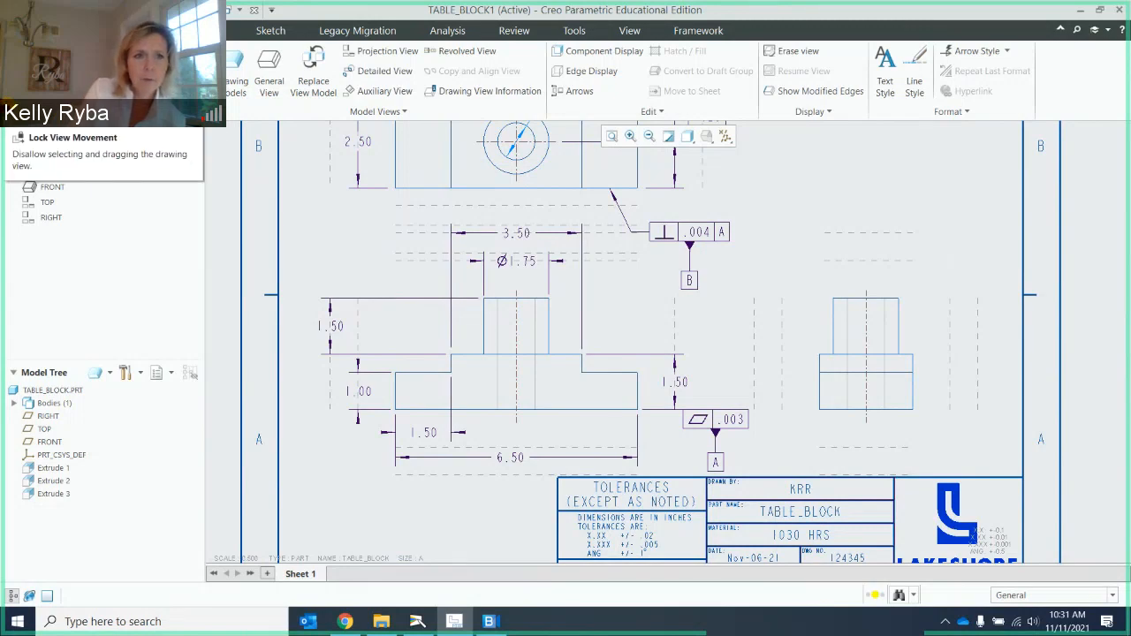
left_click(617, 334)
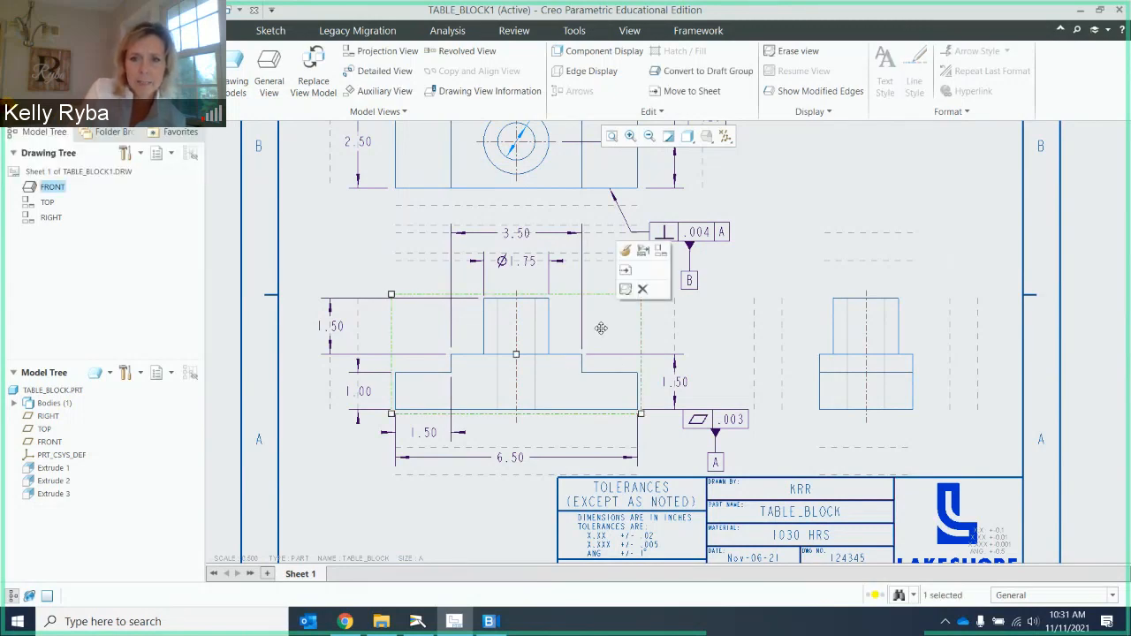
left_click_drag(601, 328, 601, 318)
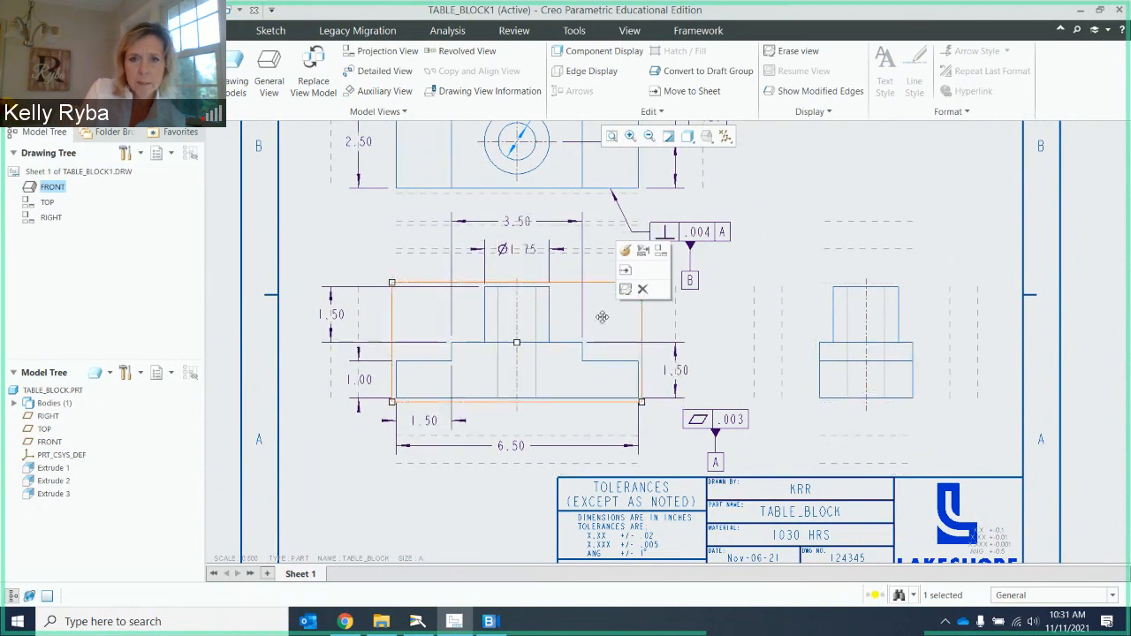
left_click(717, 376)
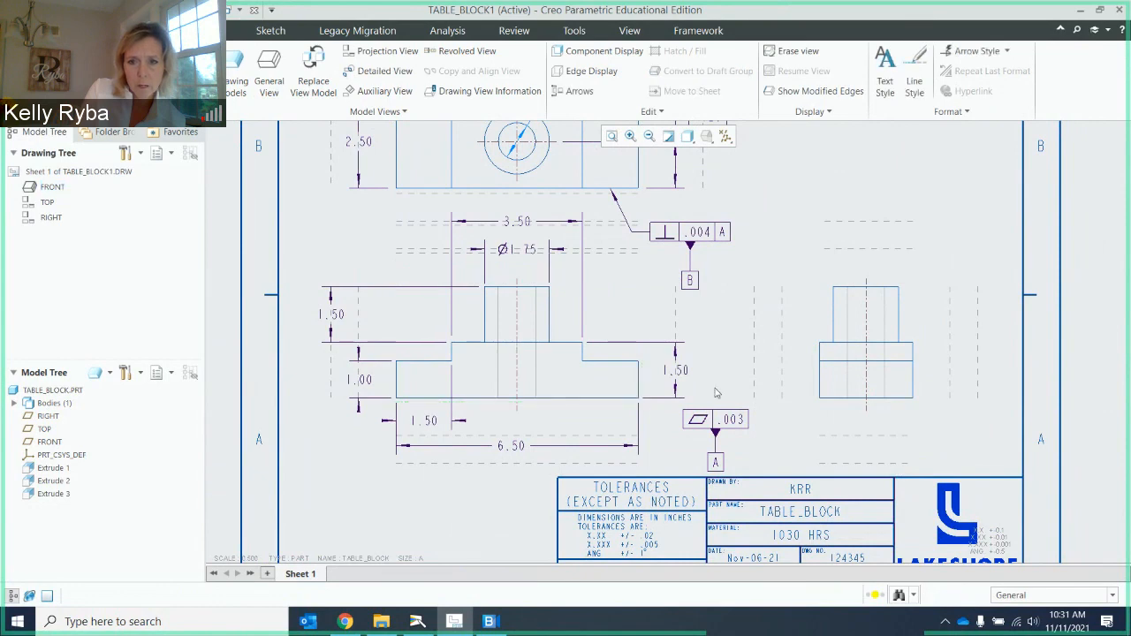
Move the .003 flatness frame up to align with the lower extension line of the front view's 1.50 height dimension.
scroll(713, 393, "up", 2)
scroll(714, 408, "down", 3)
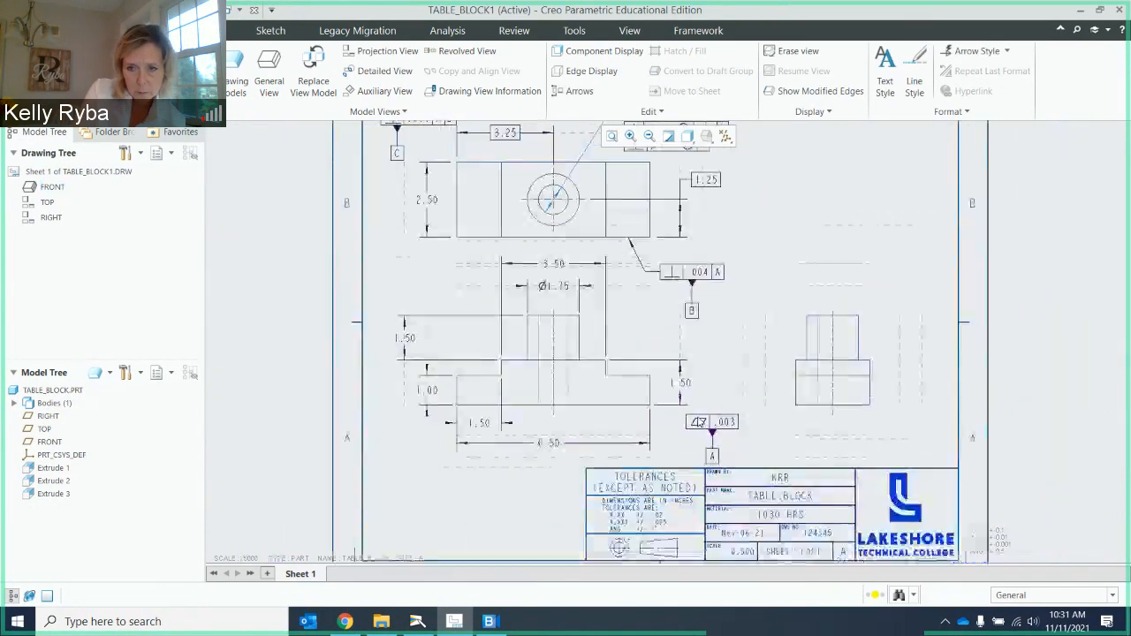
scroll(698, 424, "up", 5)
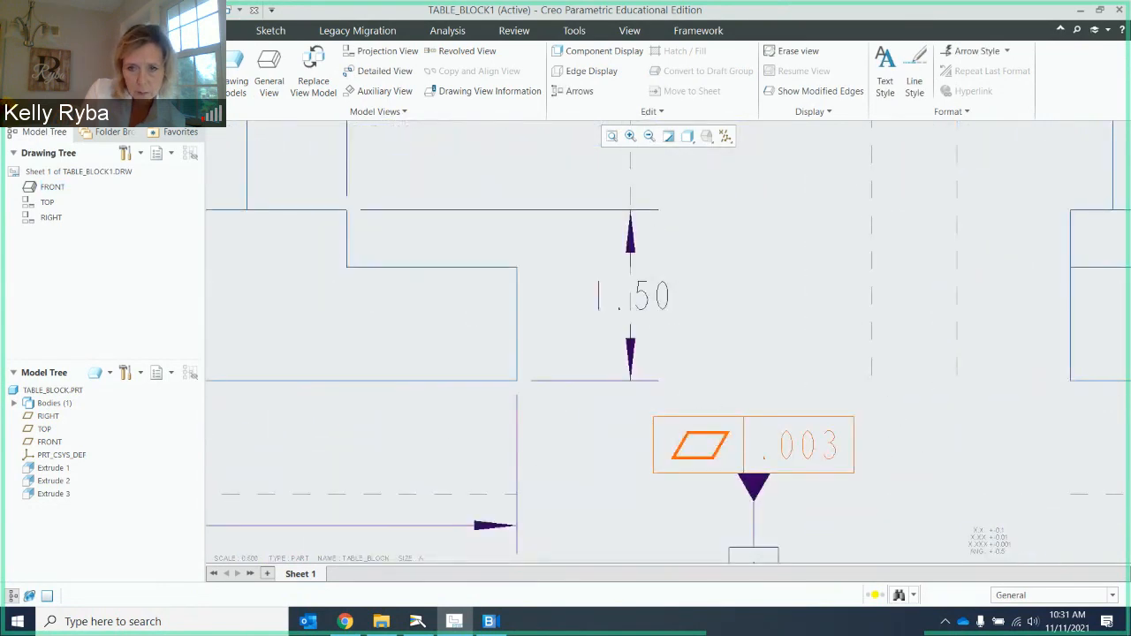
left_click(690, 440)
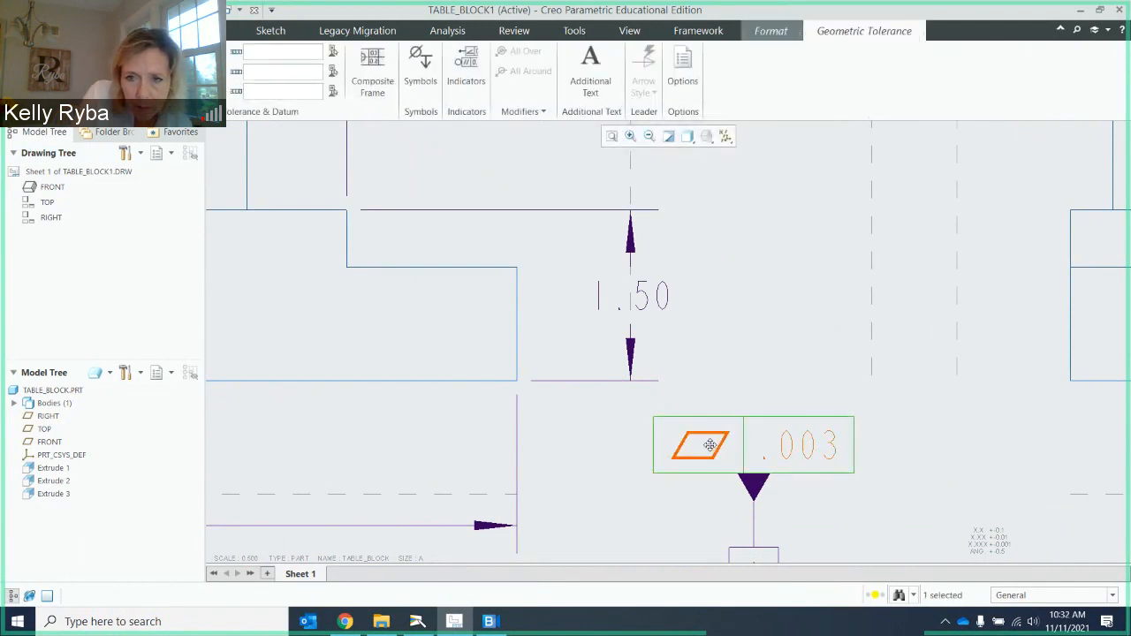
left_click_drag(705, 444, 713, 409)
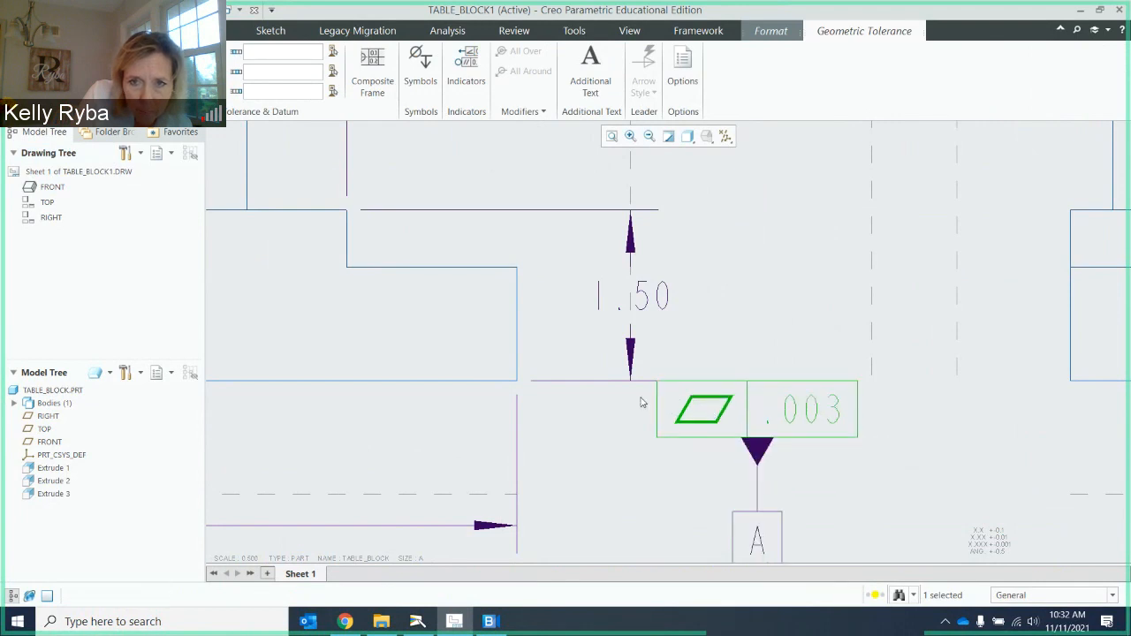
Examine up close how the flatness frame's corner meets the 1.50 dimension's extension line.
scroll(639, 399, "up", 2)
scroll(655, 394, "down", 2)
scroll(655, 394, "down", 5)
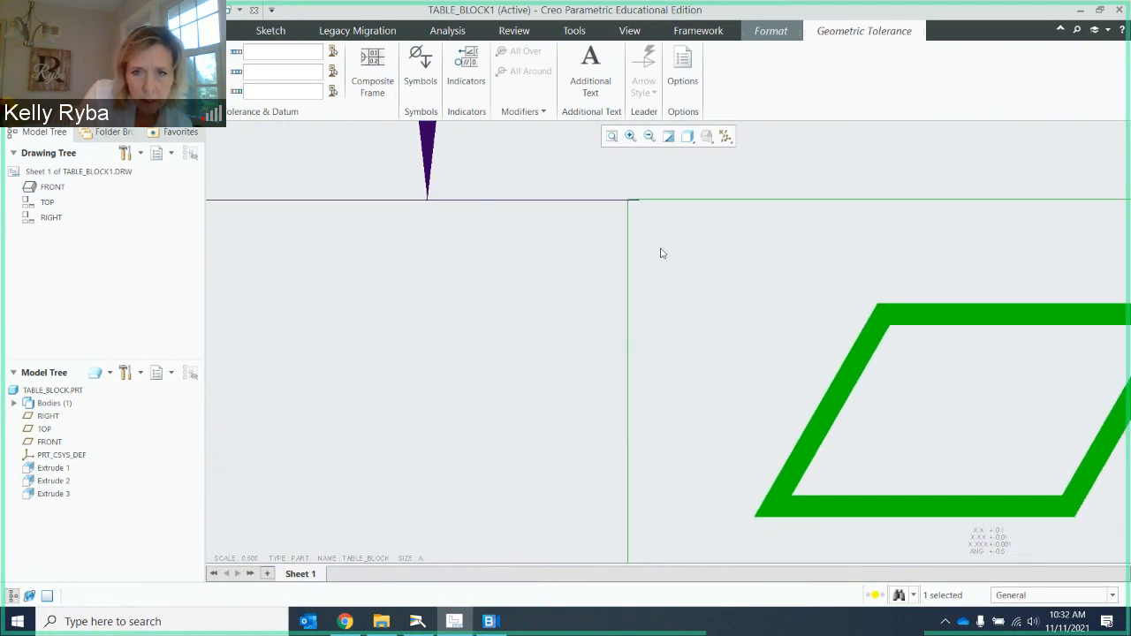
scroll(659, 252, "up", 2)
scroll(651, 251, "down", 4)
scroll(632, 252, "up", 1)
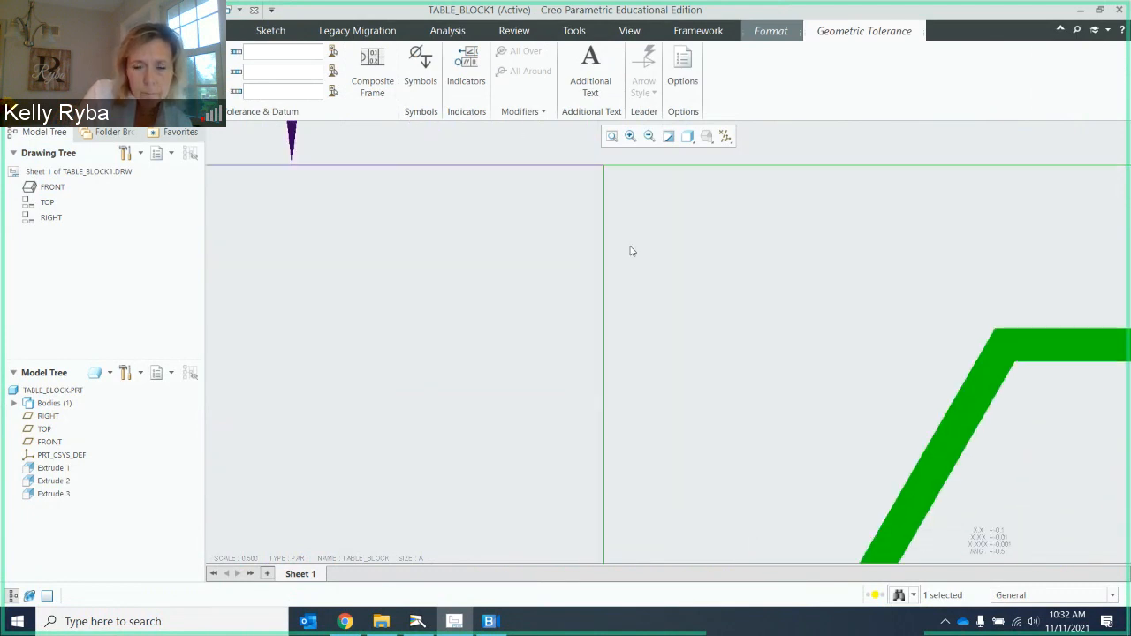
middle_click_drag(630, 252, 596, 299)
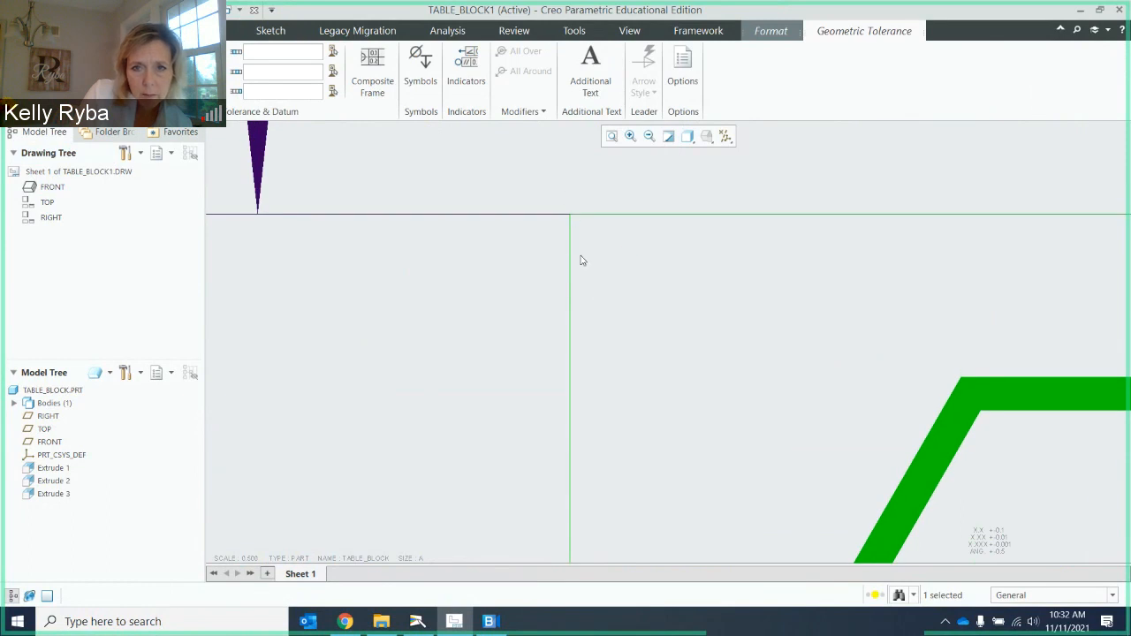
scroll(611, 292, "up", 3)
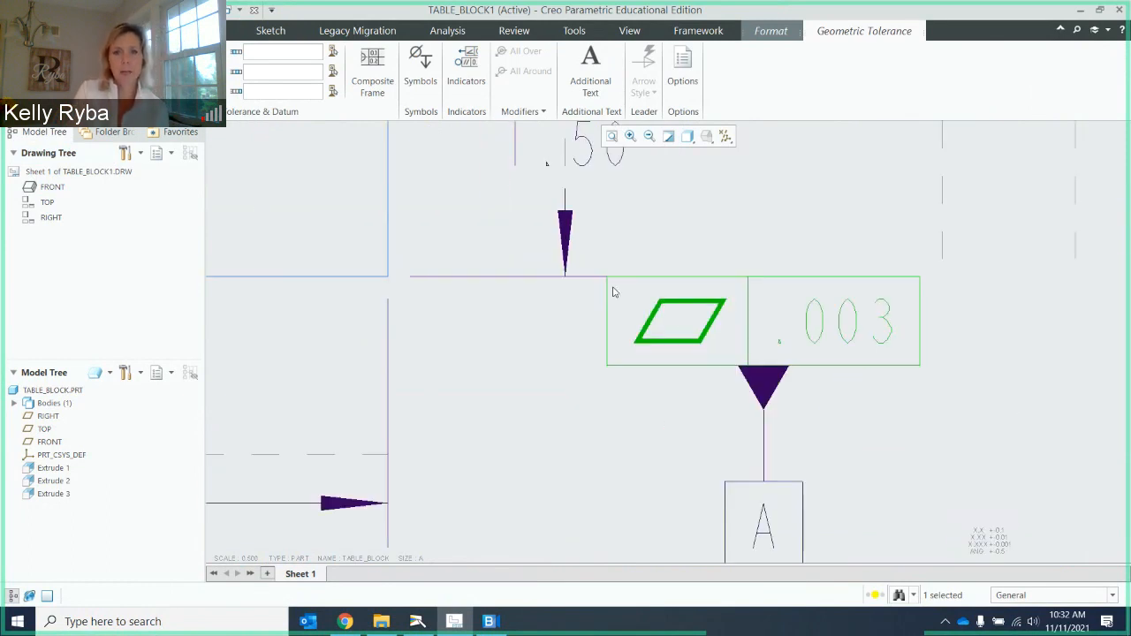
scroll(615, 293, "up", 4)
scroll(652, 285, "down", 2)
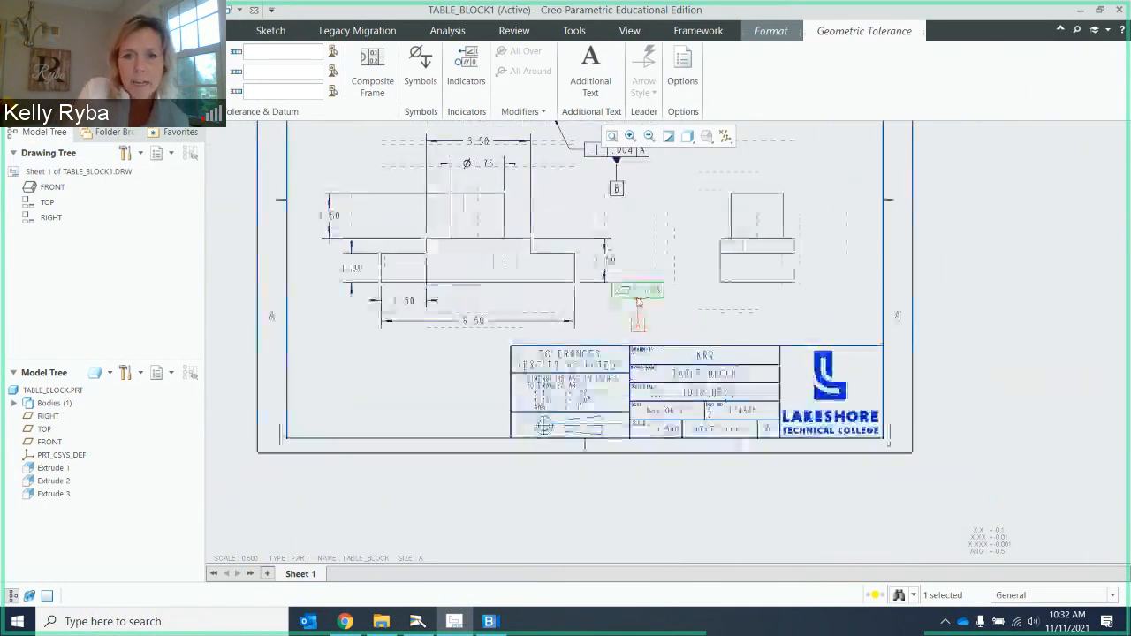
middle_click_drag(651, 283, 704, 408)
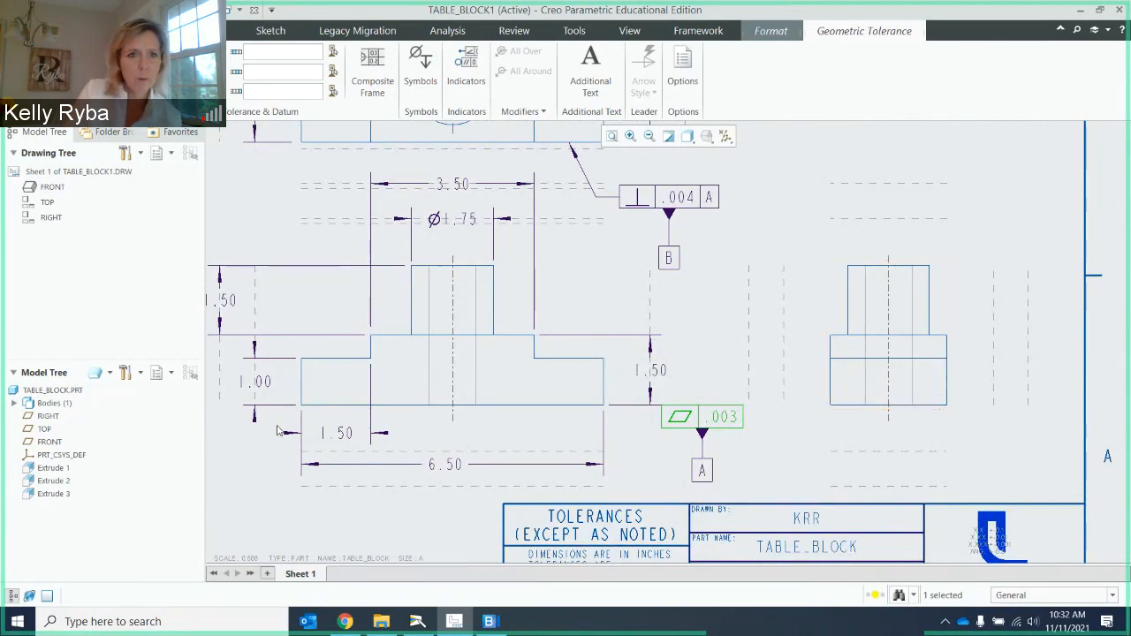
Switch to the document camera to check the drawing guide, and return to annotating the drawing in Creo Parametric.
left_click(419, 622)
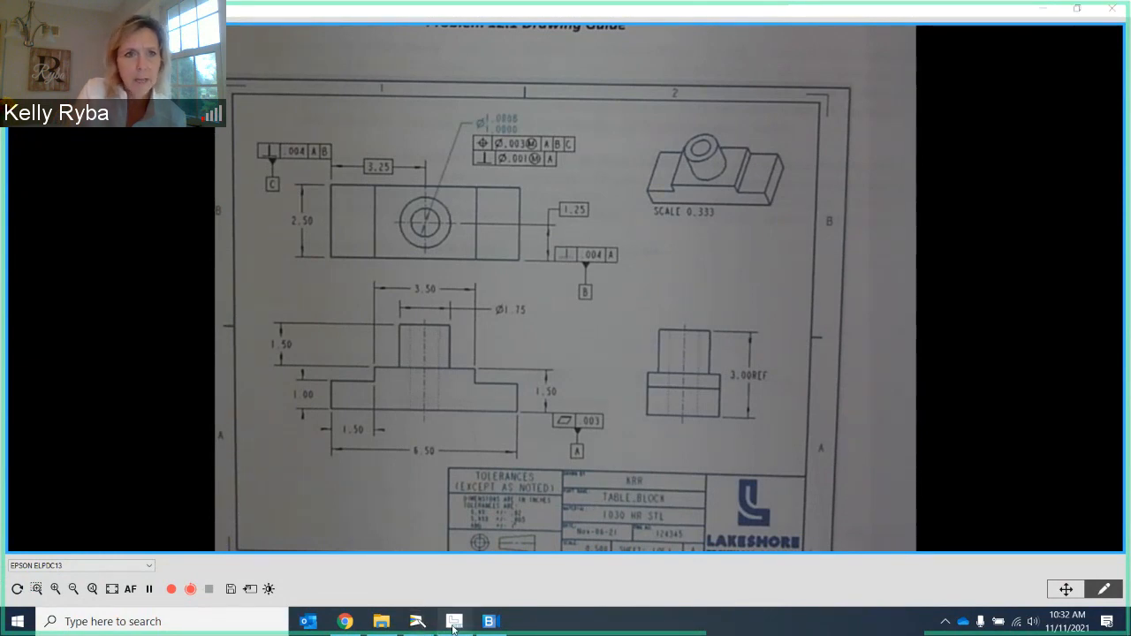
left_click(453, 622)
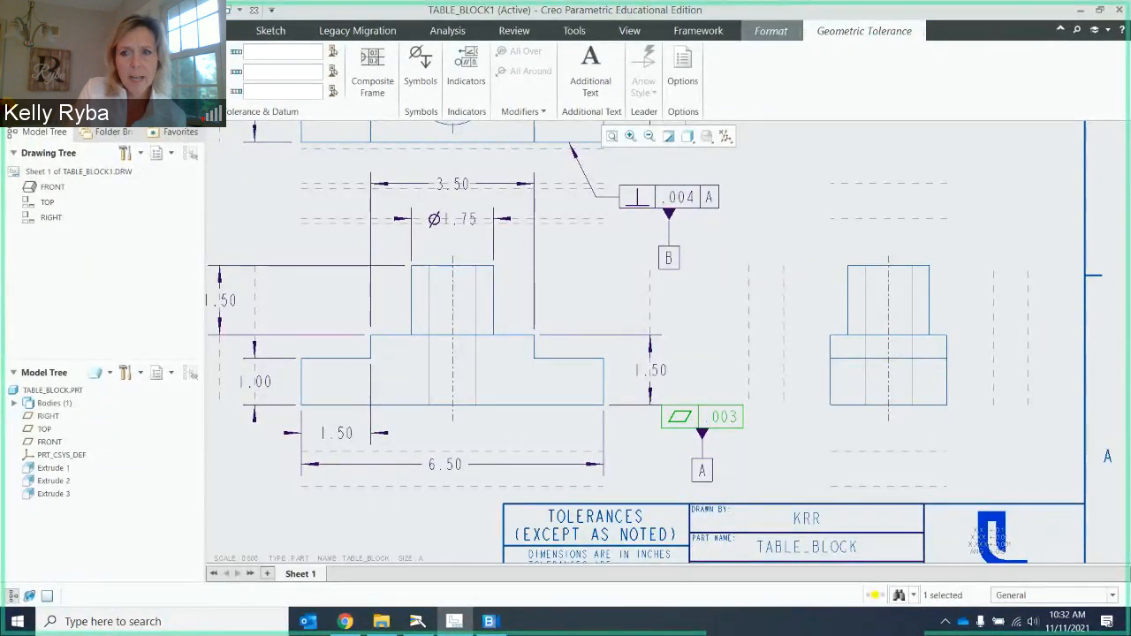
left_click(204, 31)
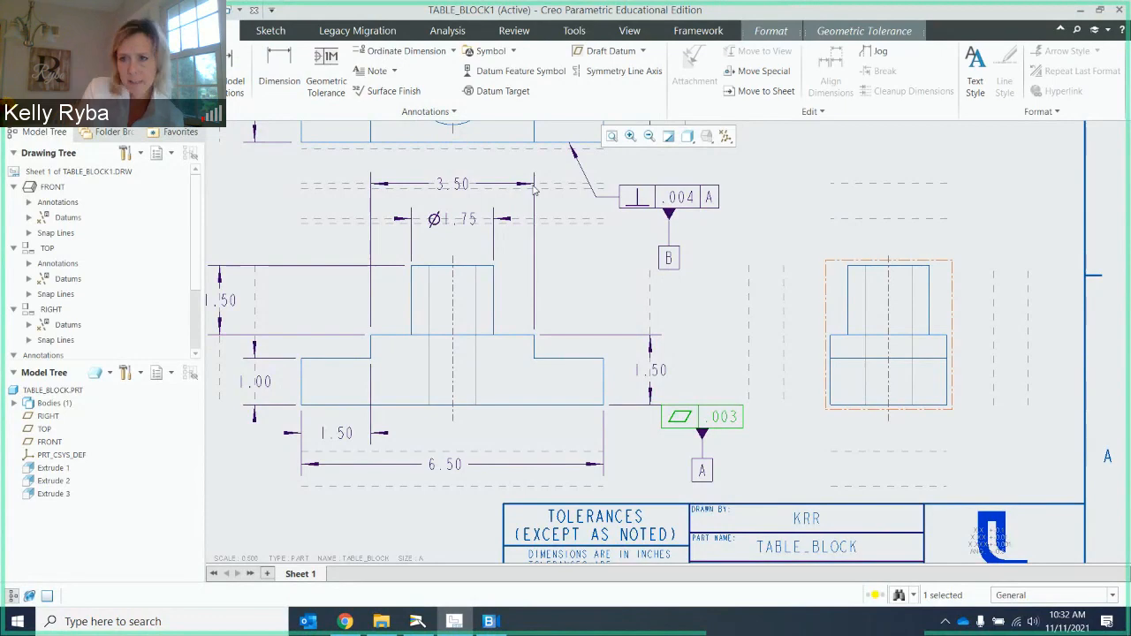
left_click(946, 307)
left_click(231, 71)
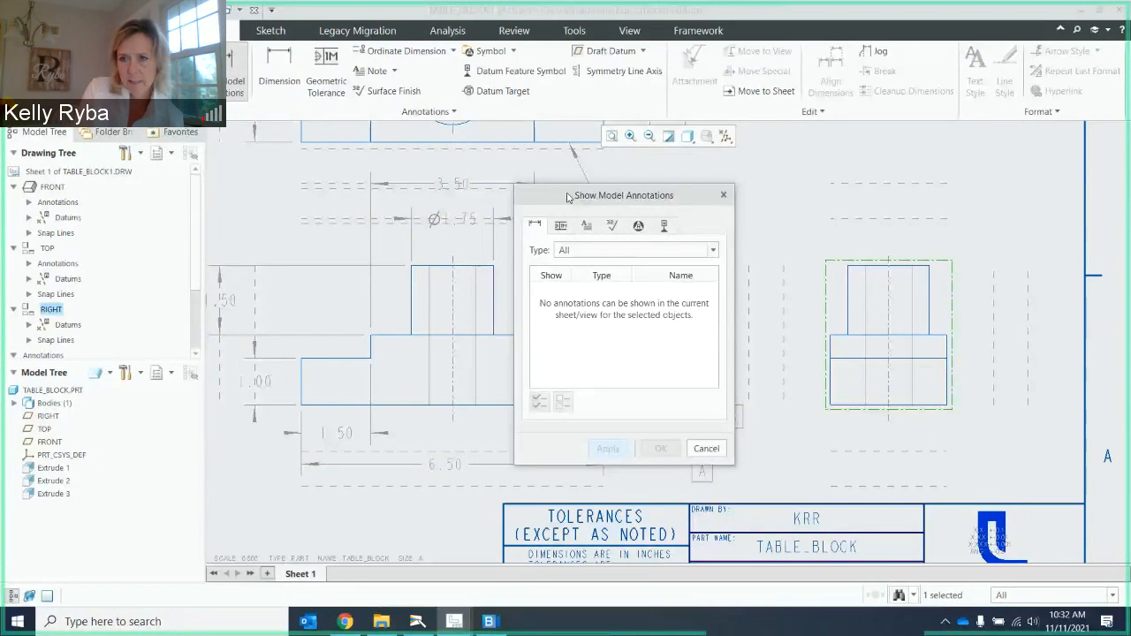
left_click(707, 448)
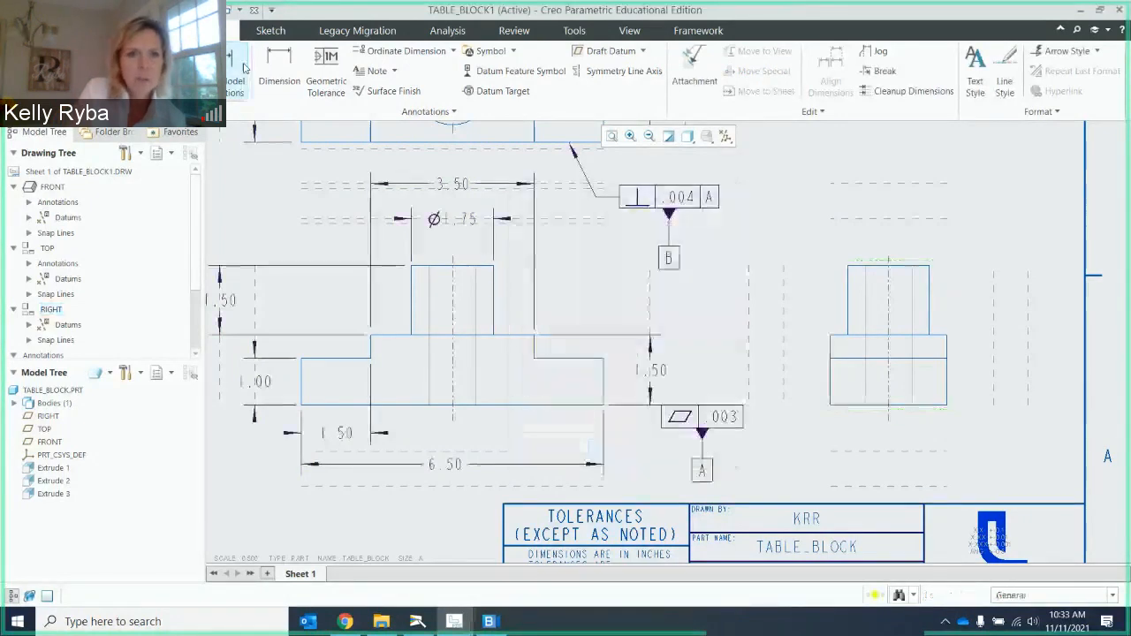
Dimension the overall height of the right view from the boss's top edge to the base's bottom edge, placing the dimension beside the view.
left_click(291, 81)
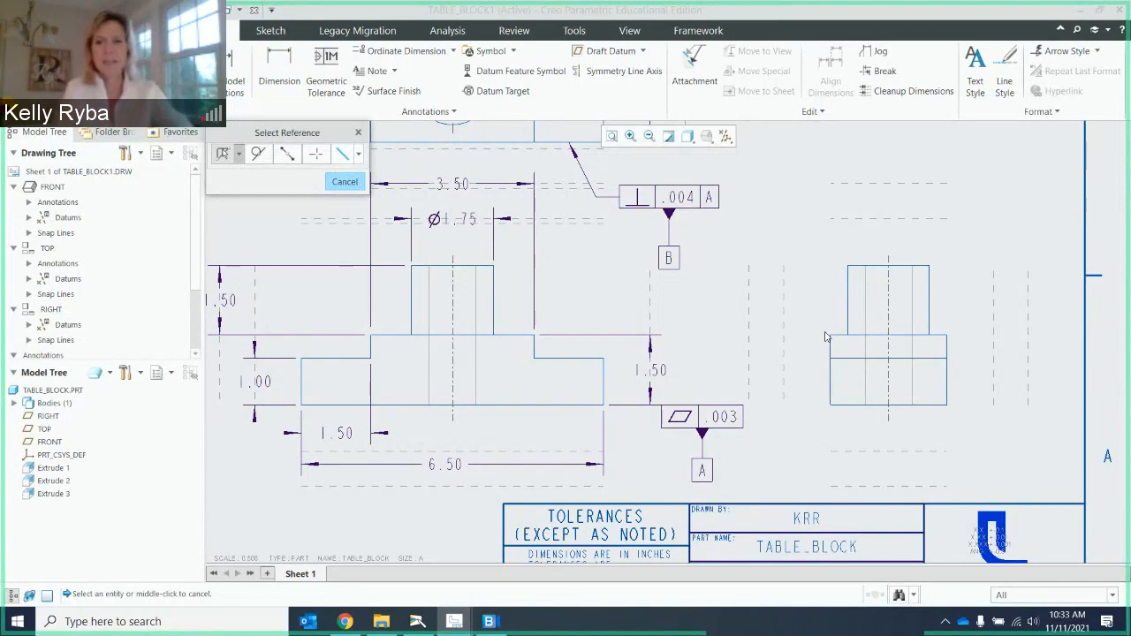
left_click(930, 272)
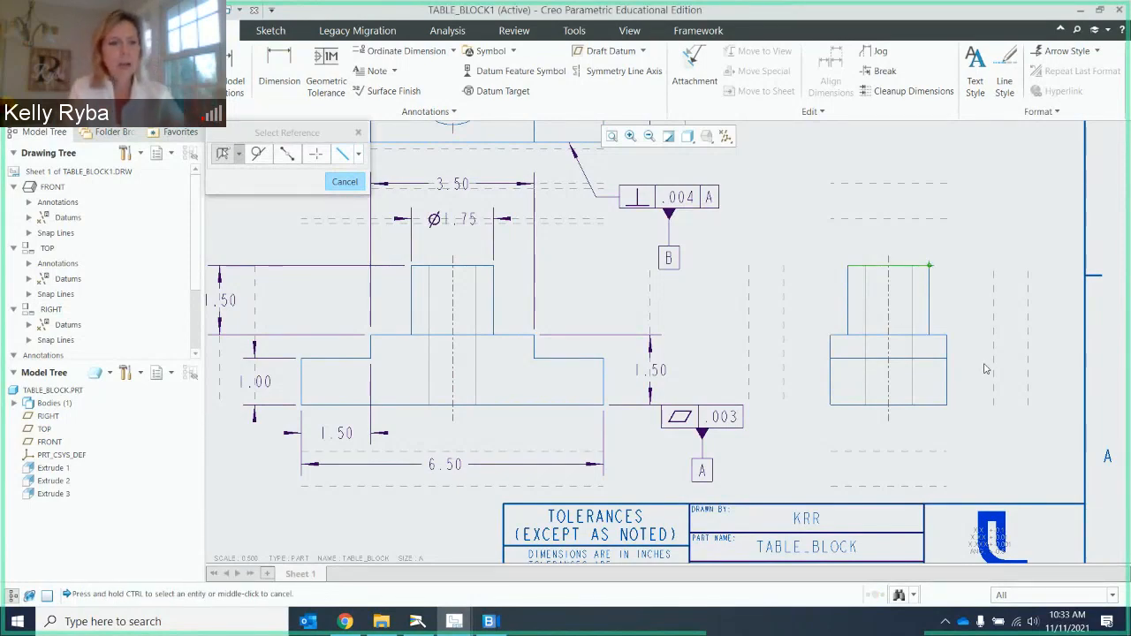
left_click(950, 407, "ctrl")
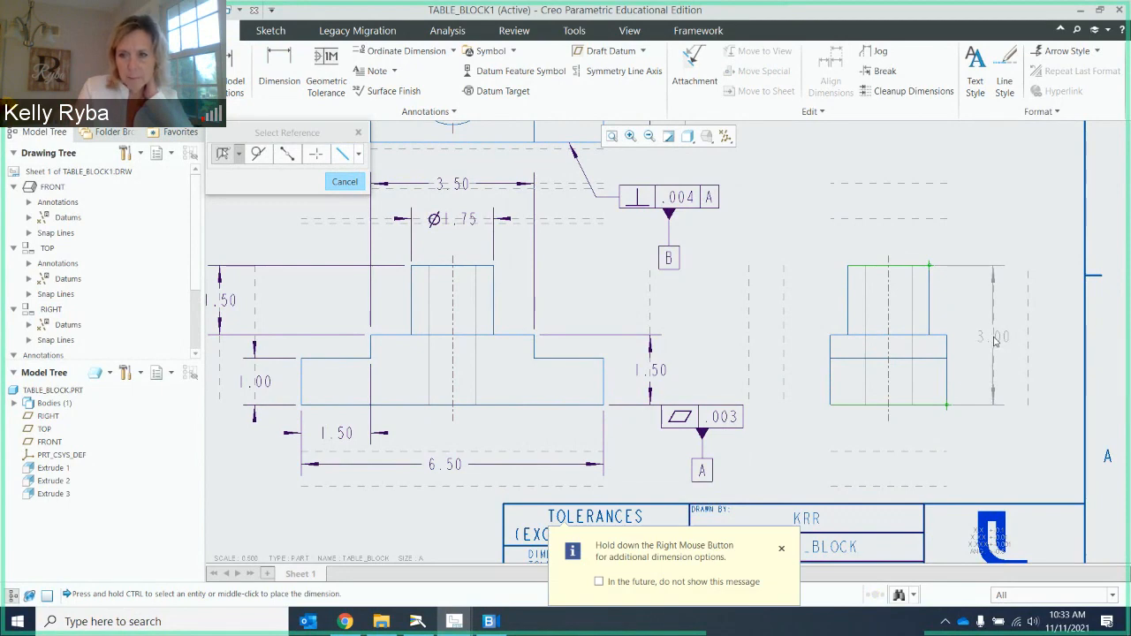
middle_click(995, 339)
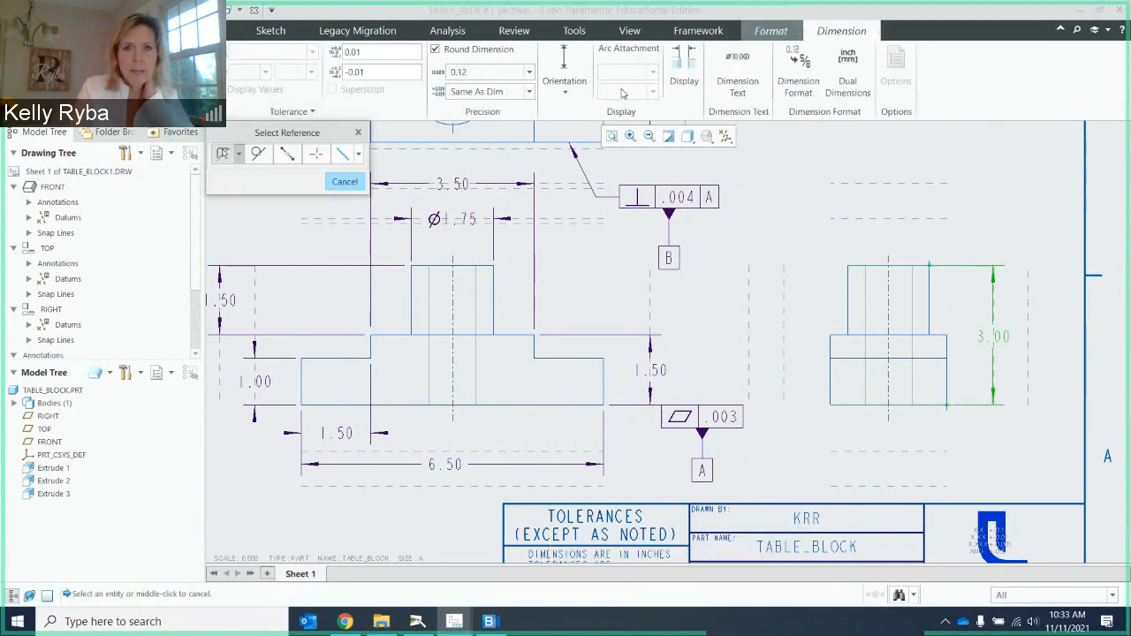
left_click(358, 131)
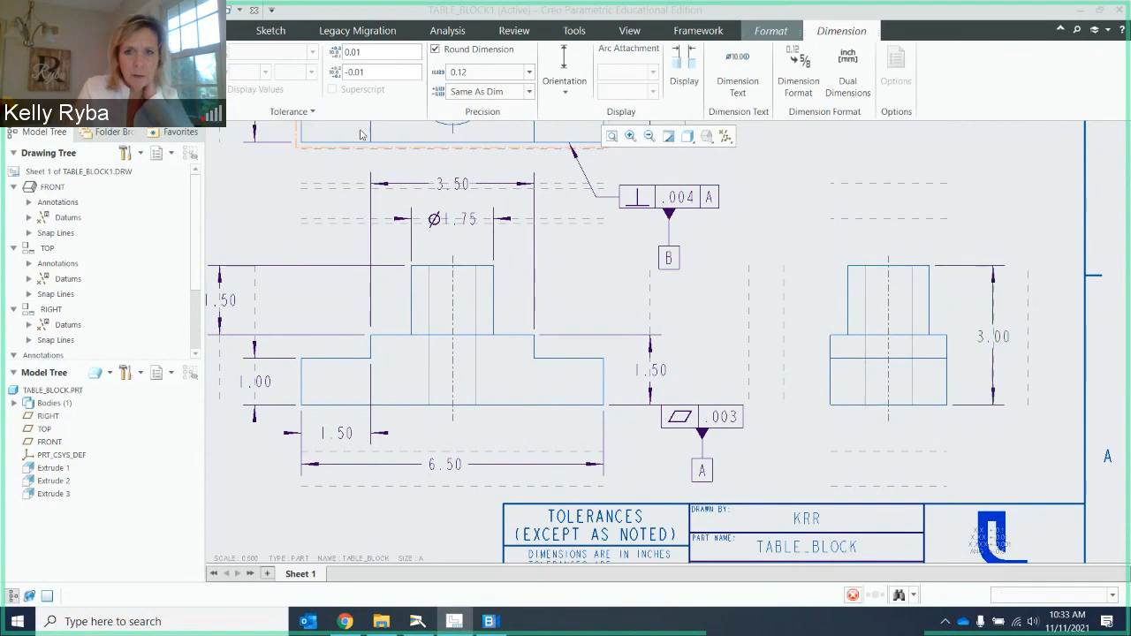
Add the suffix REF to the right view's overall height dimension.
left_click(998, 342)
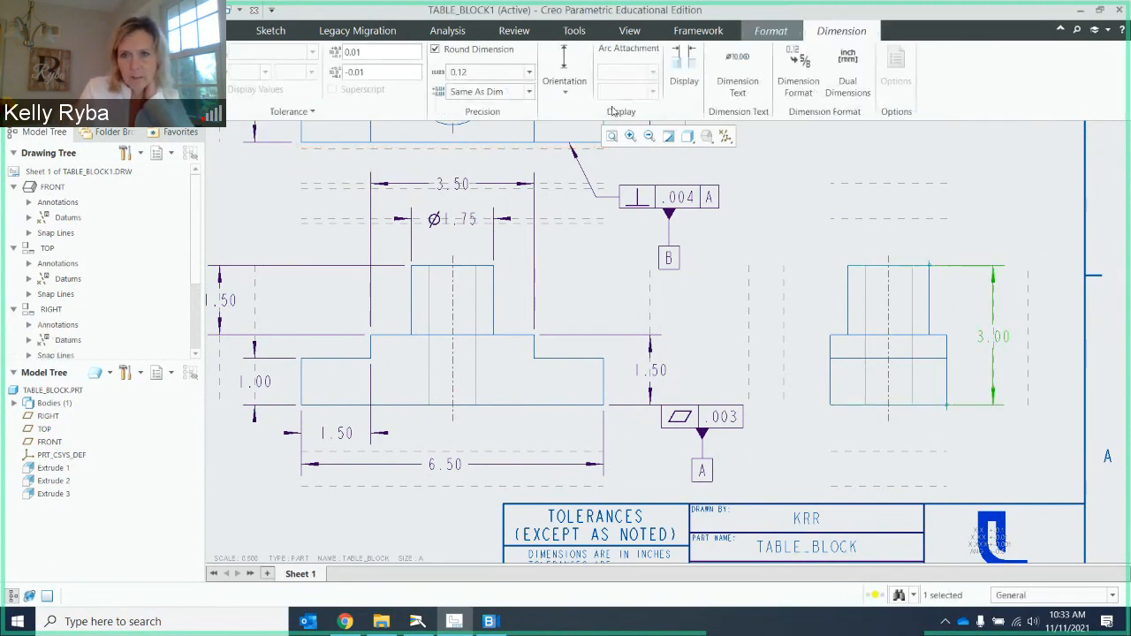
left_click(740, 87)
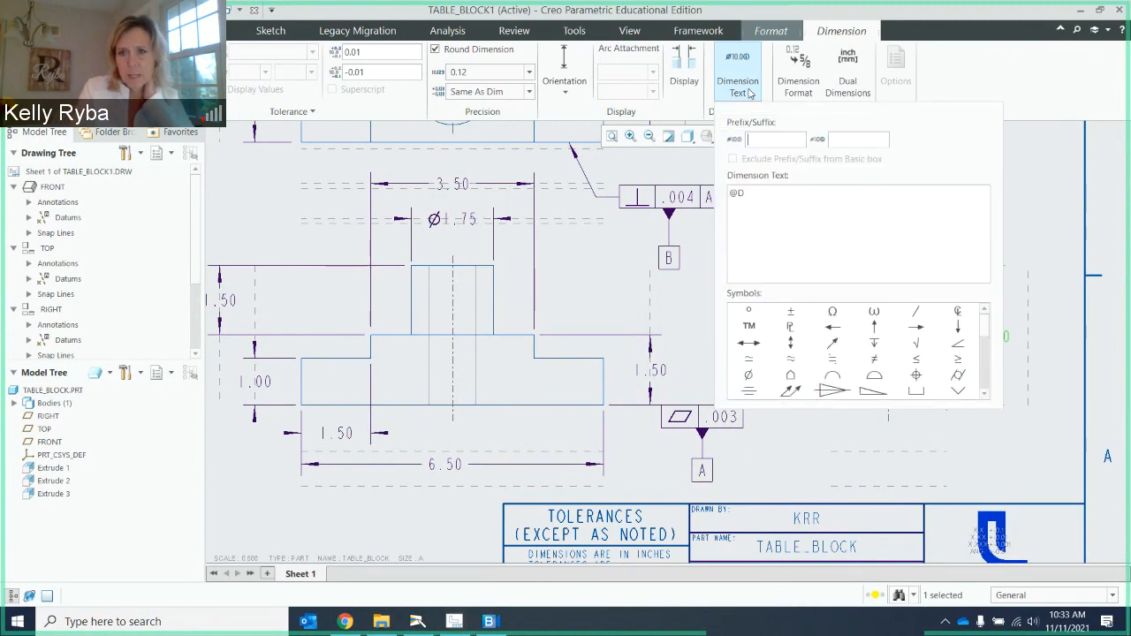
left_click(838, 142)
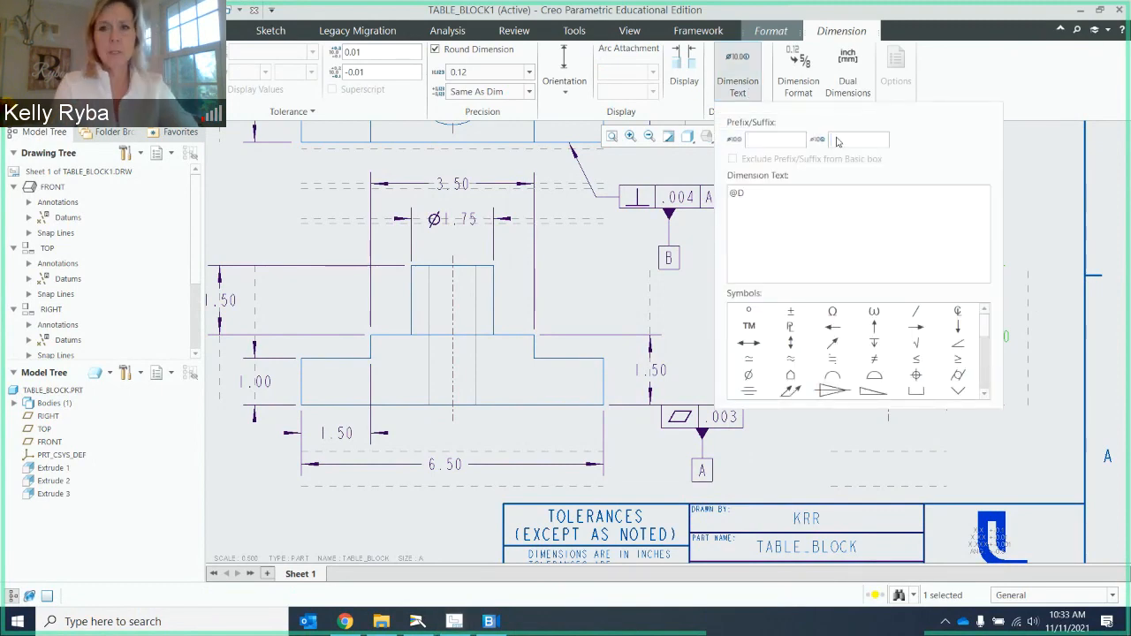
type("REF")
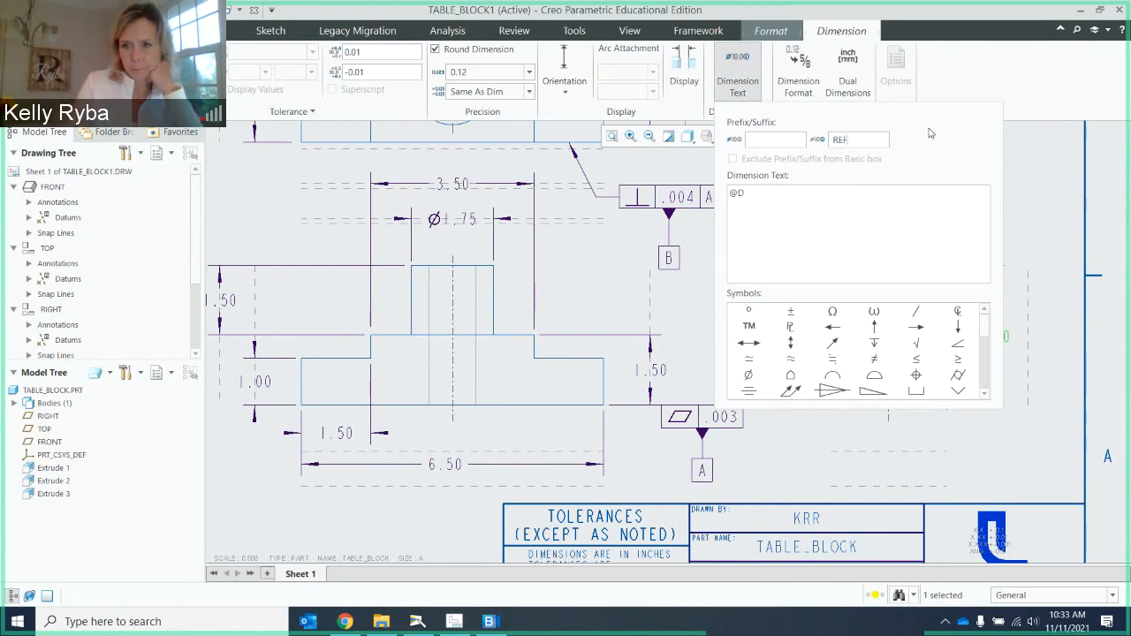
Close the dimension text edit and save the drawing, accepting the conflict about the unregenerated TABLE_BLOCK model.
left_click(1022, 222)
middle_click_drag(957, 235, 889, 227)
scroll(757, 332, "down", 3)
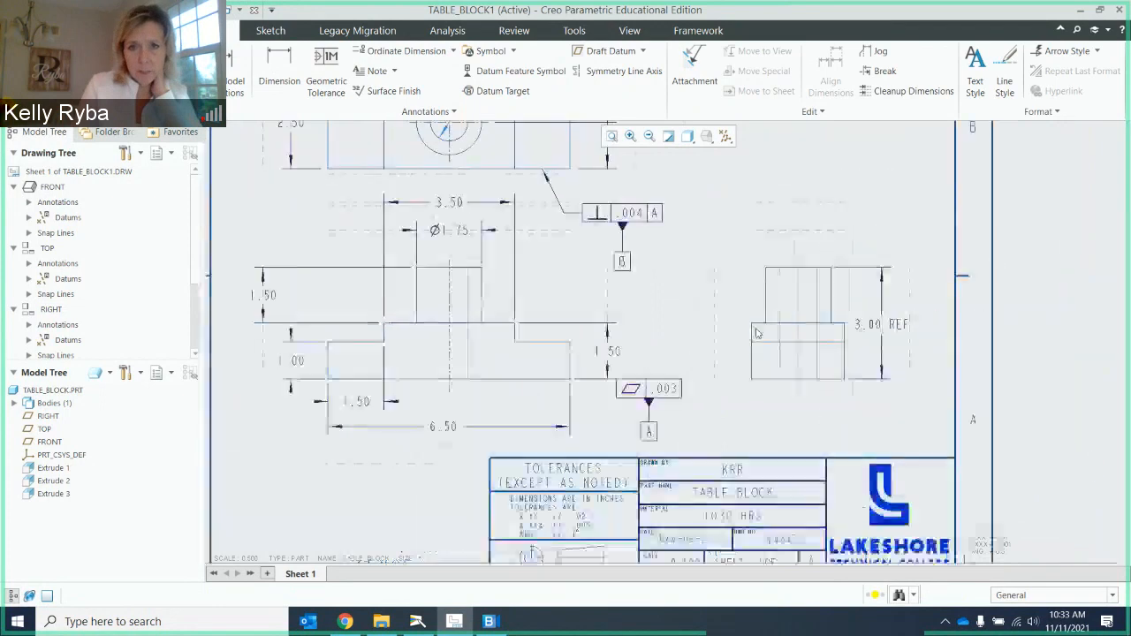
scroll(769, 417, "up", 2)
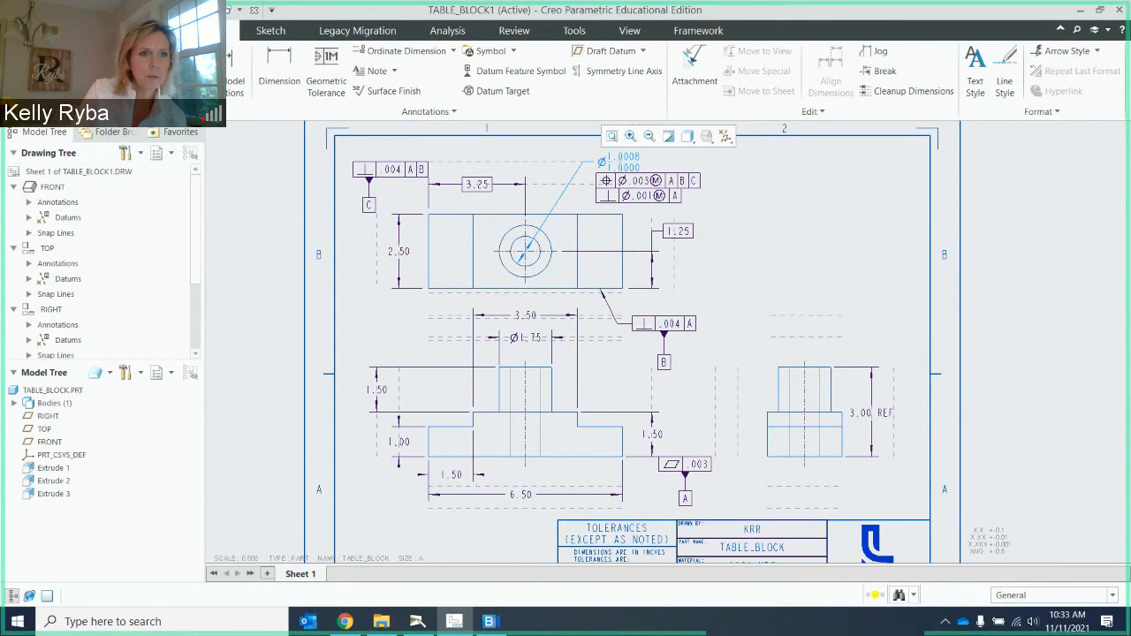
left_click(22, 30)
left_click(41, 111)
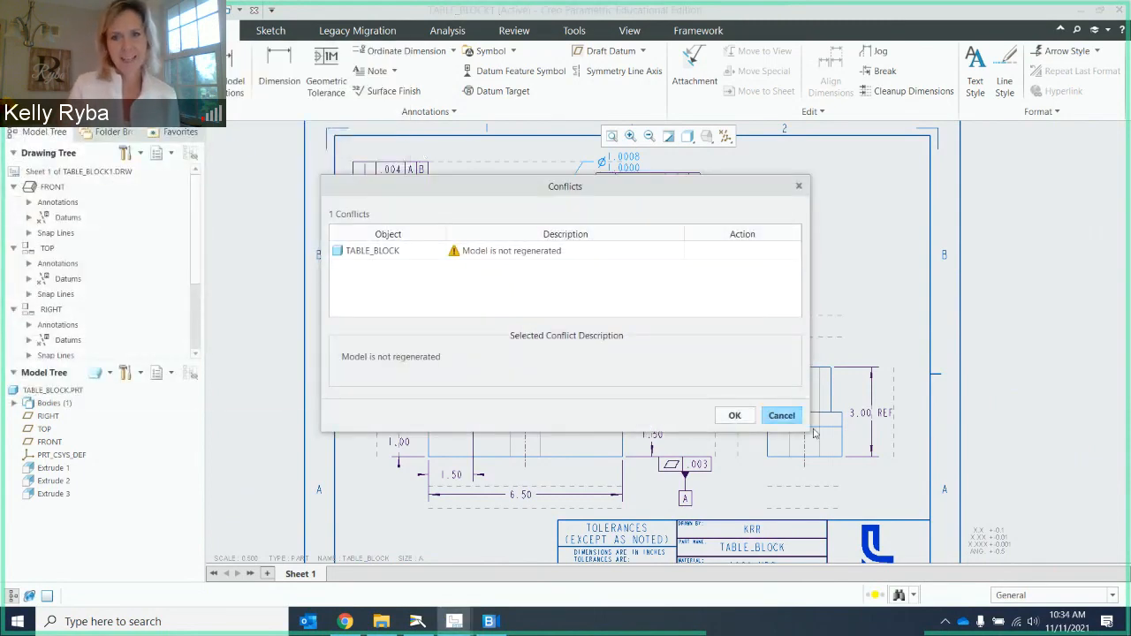
left_click(739, 417)
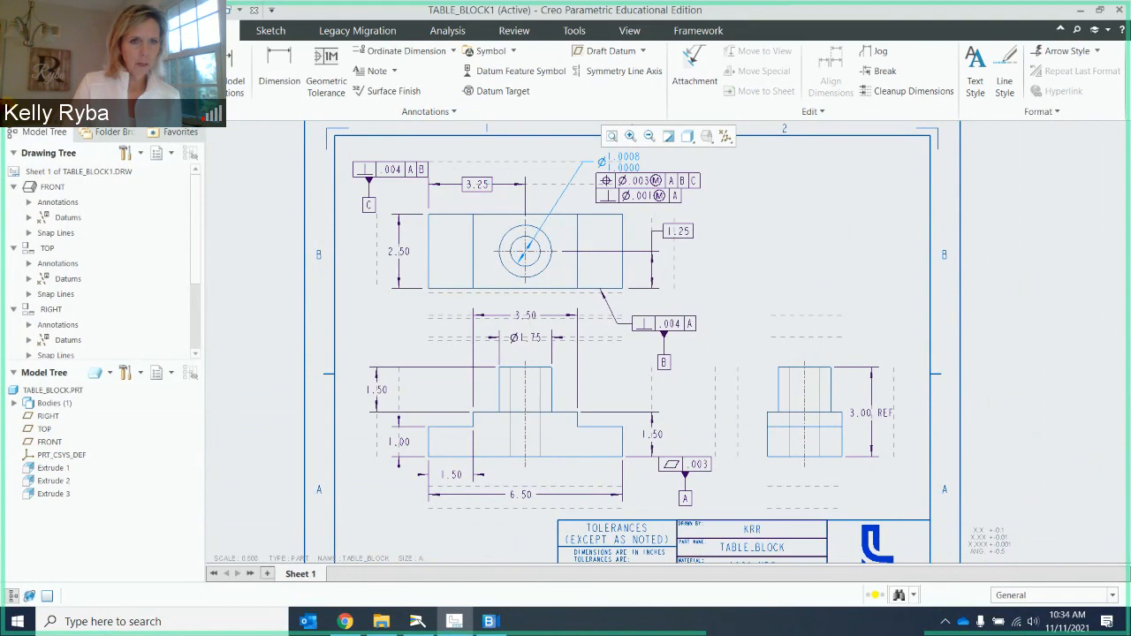
Insert a general view using the DEFAULT ALL combined state, in the empty sheet area above the right view.
left_click(68, 30)
left_click(269, 70)
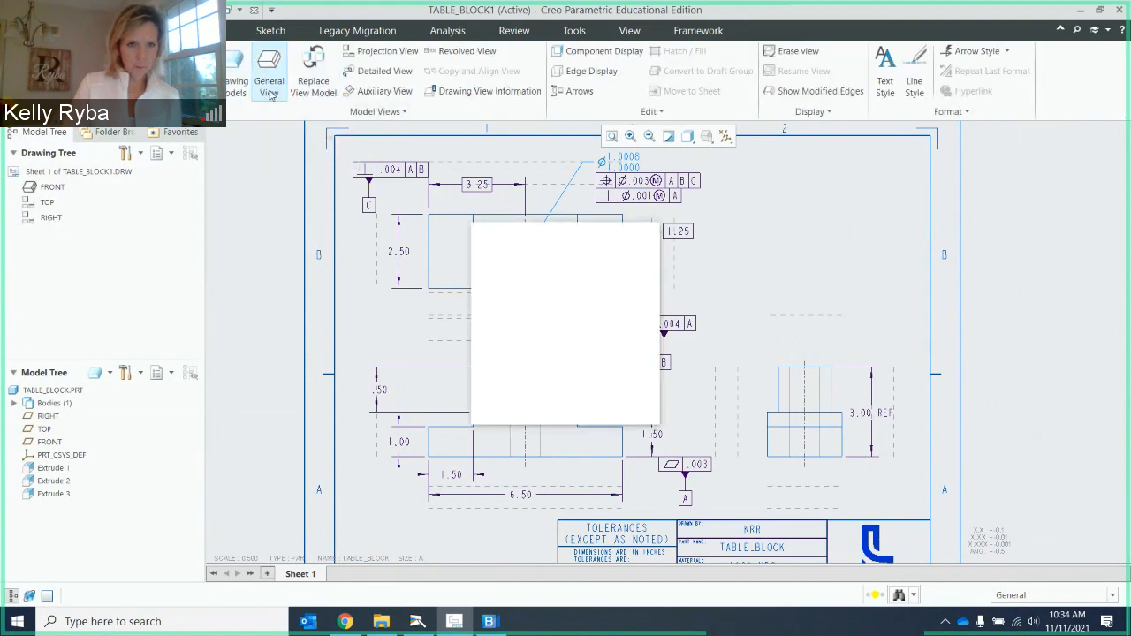
left_click(517, 278)
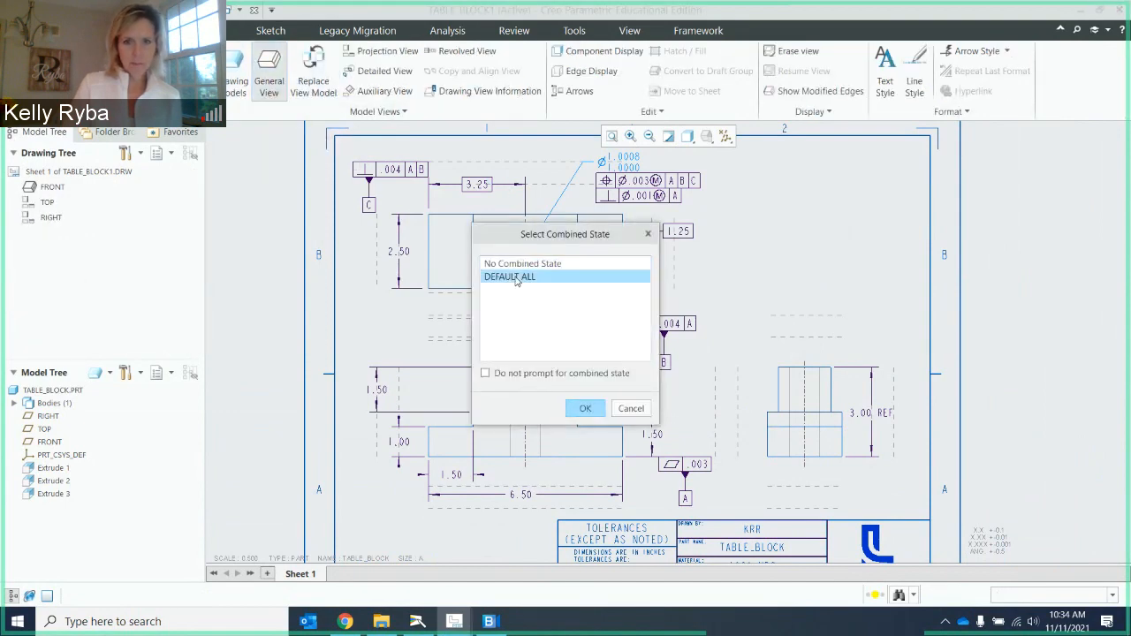
left_click(584, 409)
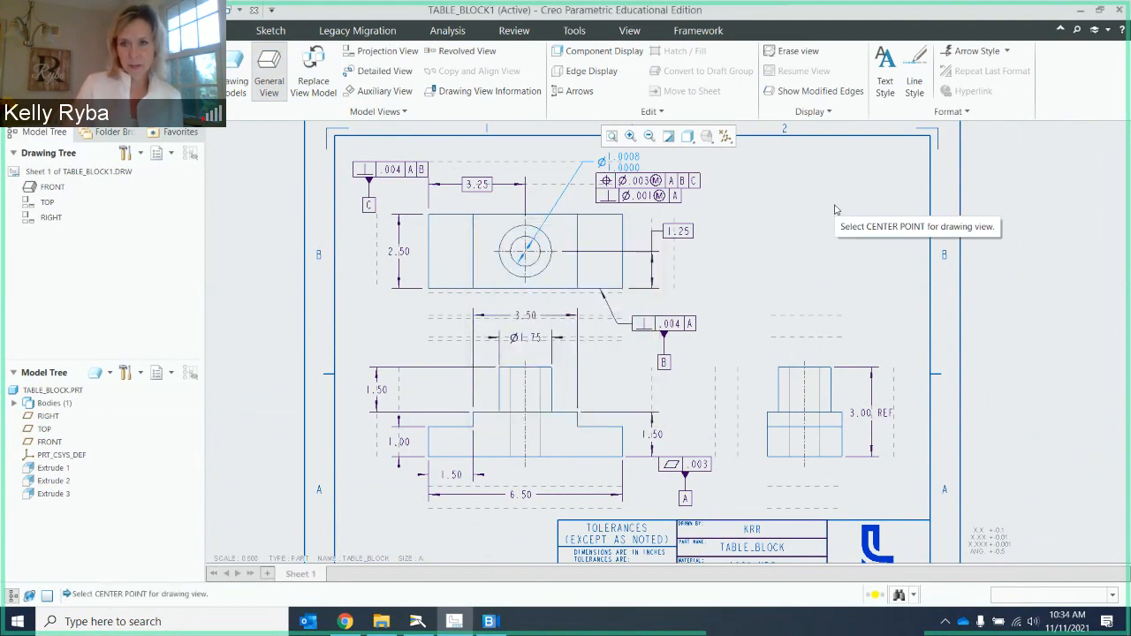
left_click(836, 209)
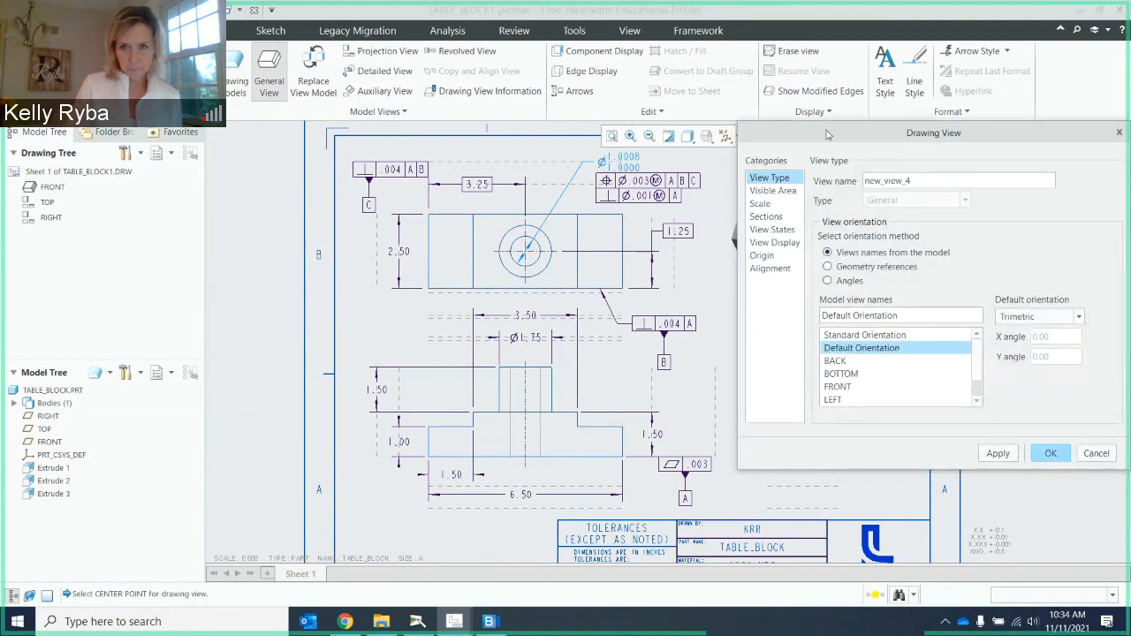
left_click_drag(827, 133, 384, 148)
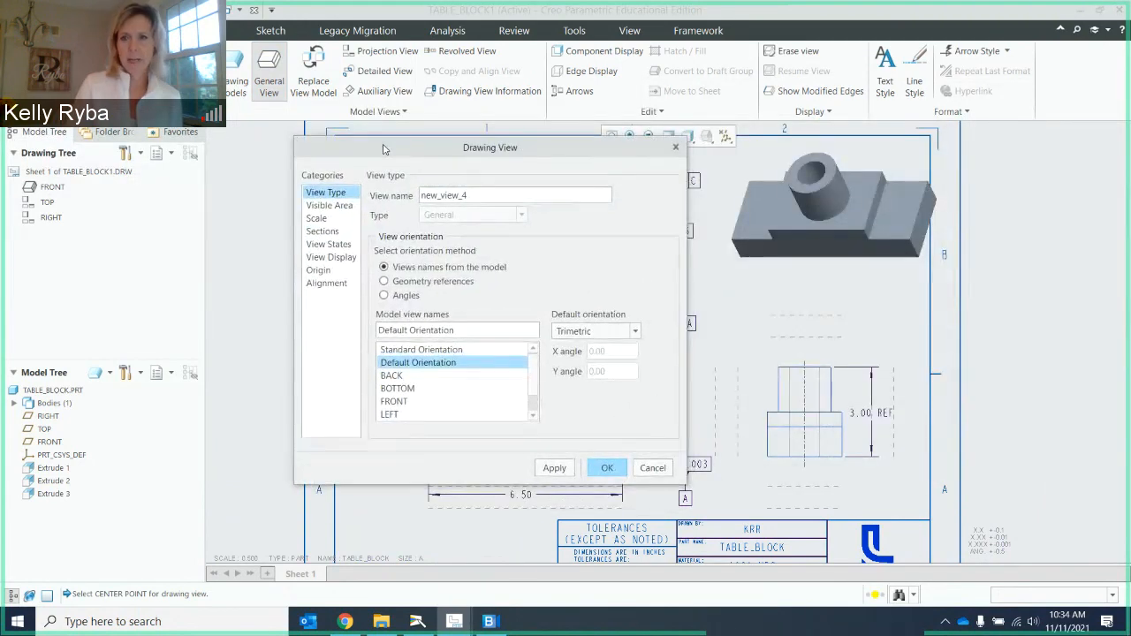
Give the new pictorial view a custom scale of .3333 and apply it.
left_click(317, 218)
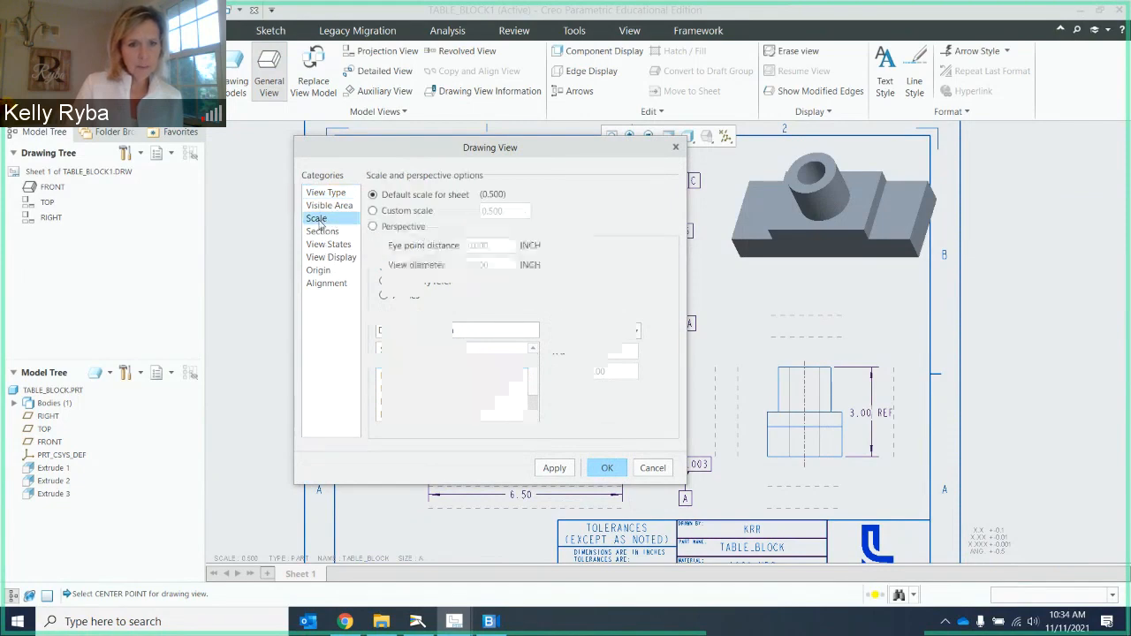
left_click(373, 212)
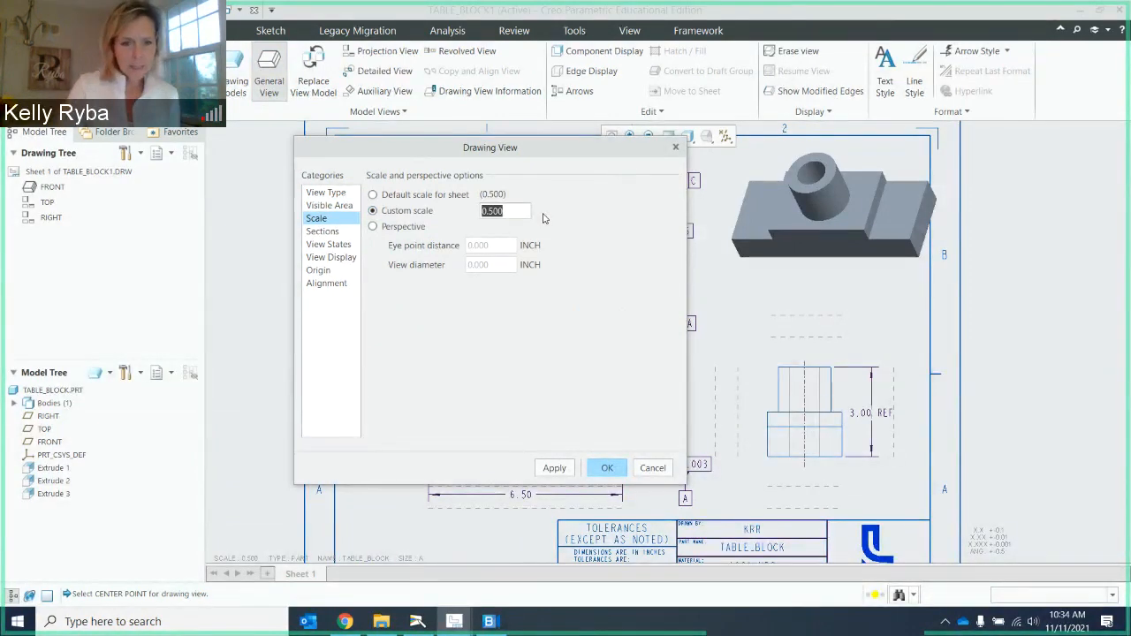
type(".3333")
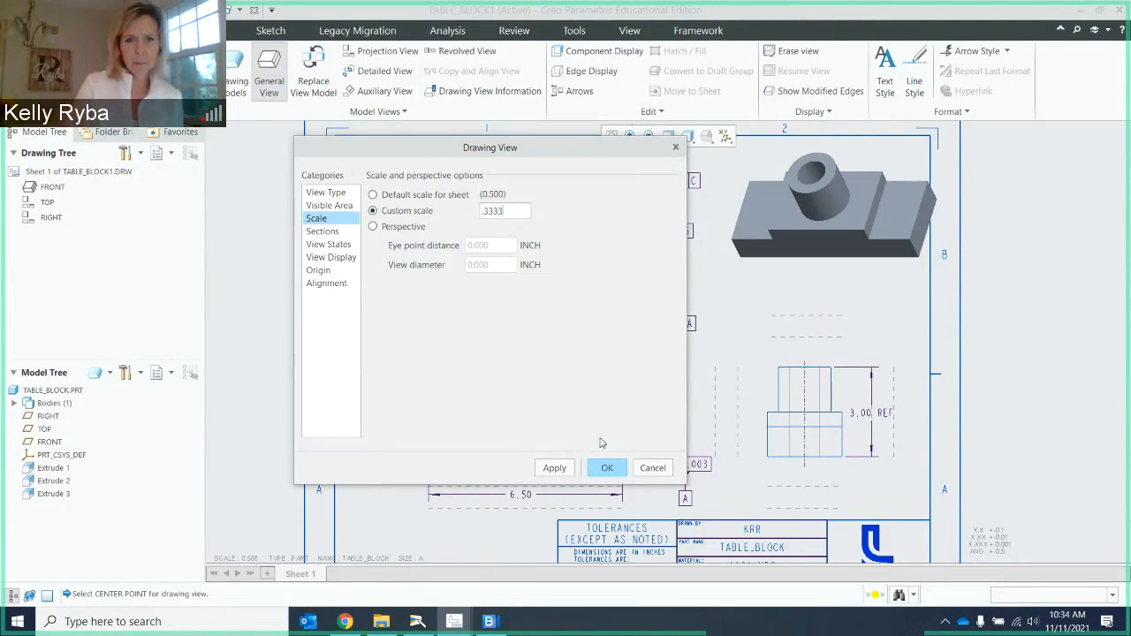
left_click(565, 473)
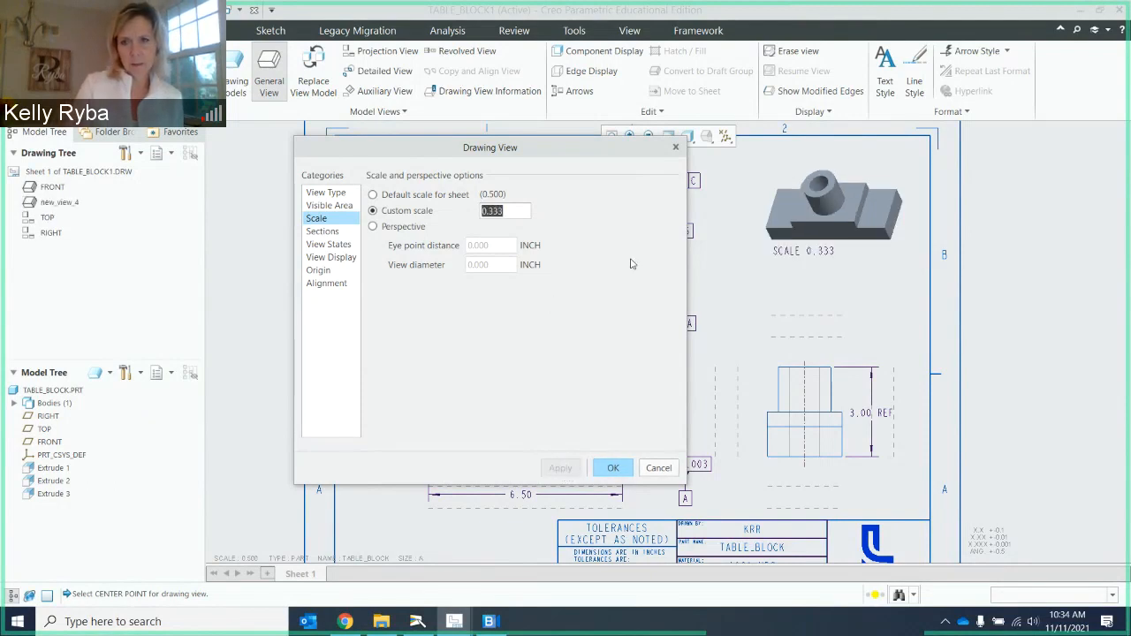
Set the pictorial view's display style to No Hidden and accept the view settings.
left_click(333, 246)
left_click(351, 259)
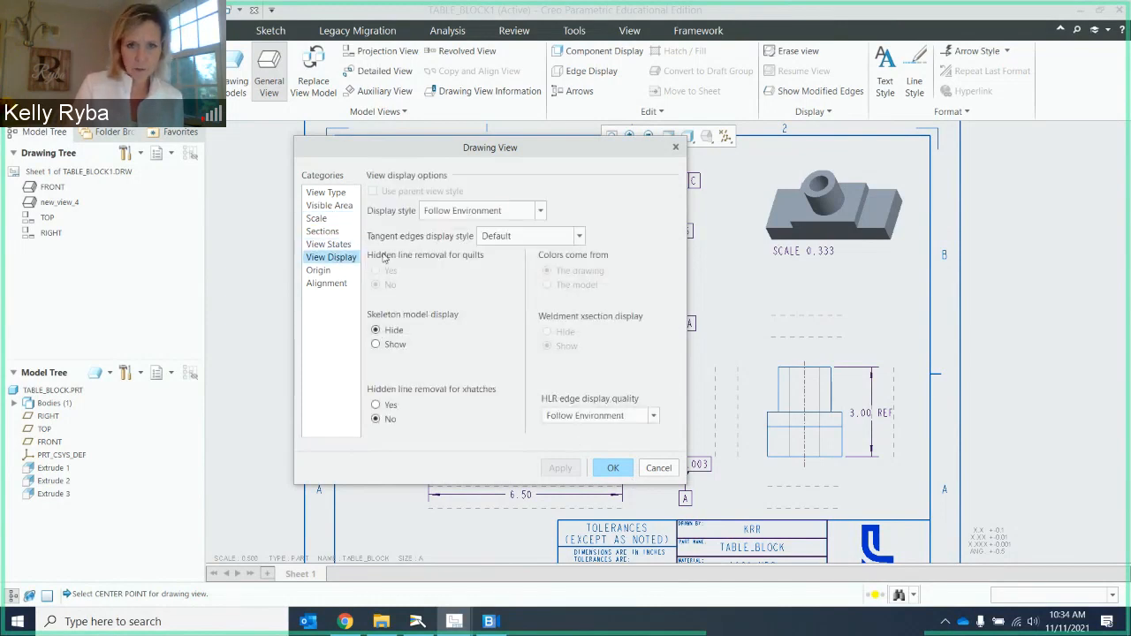
left_click(541, 212)
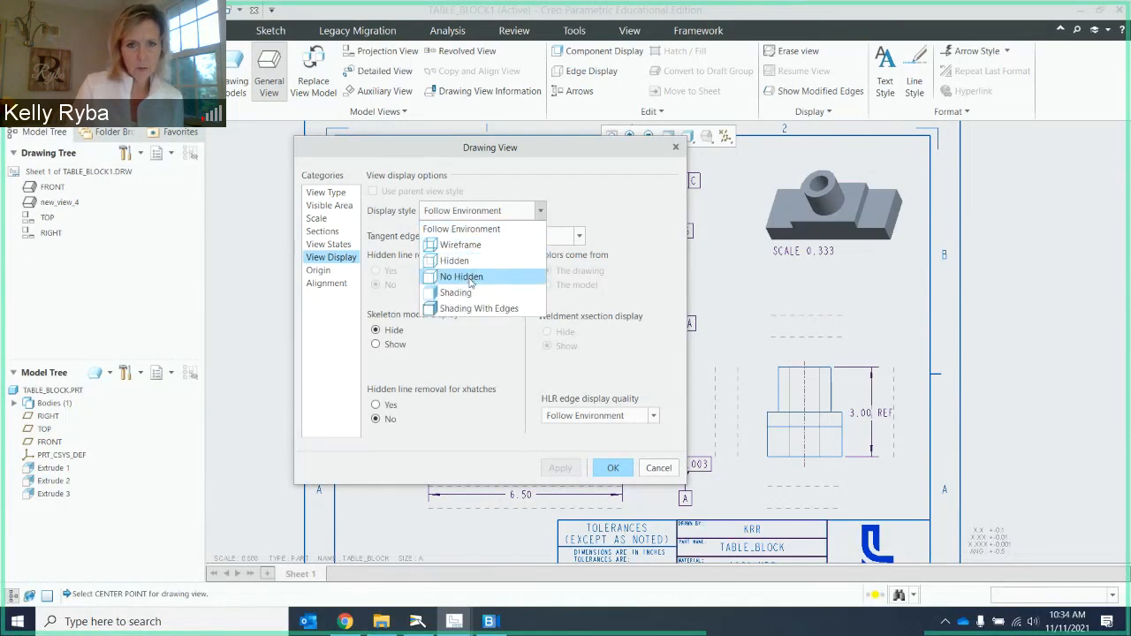
left_click(462, 277)
left_click(557, 469)
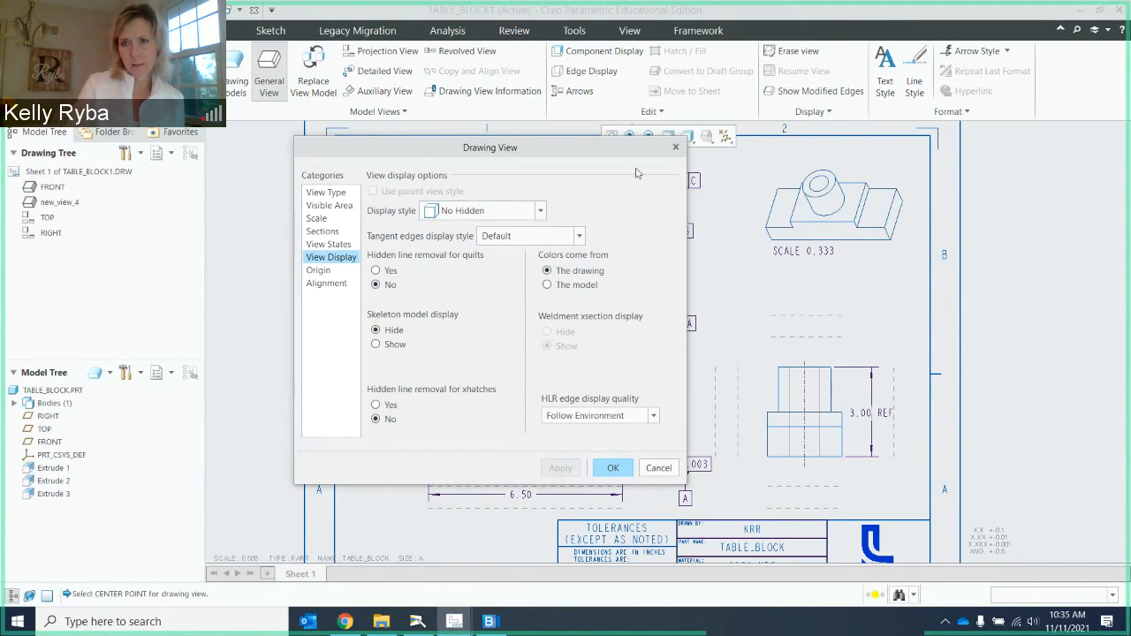
left_click(612, 469)
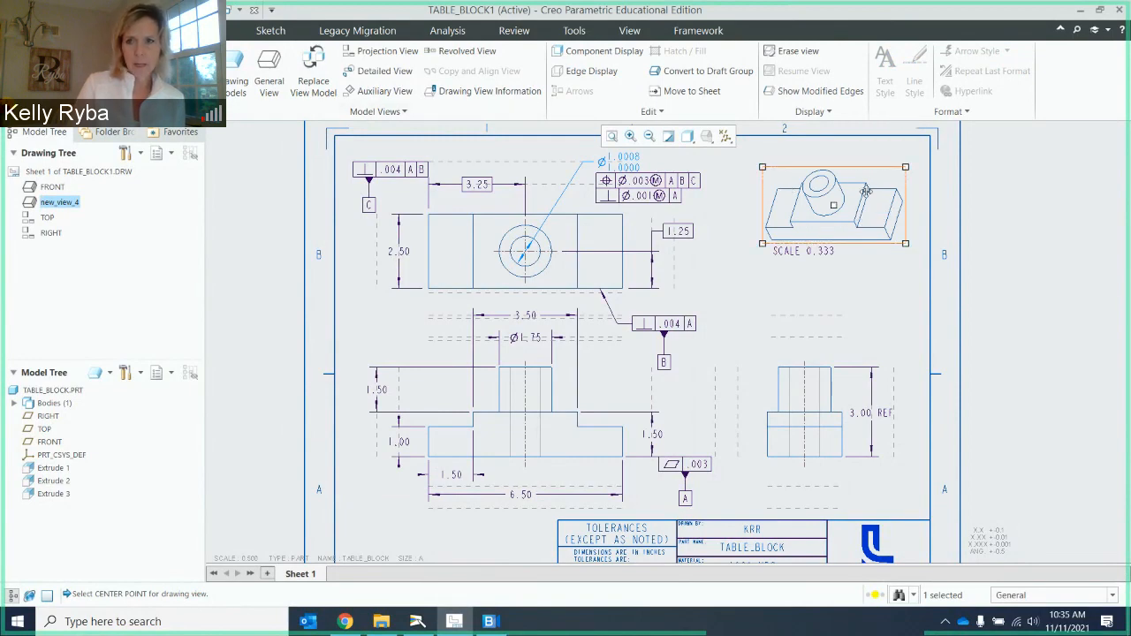
Shift the pictorial view slightly toward the sheet's middle so it sits above the right view.
mouse_move(867, 192)
left_mouse_down()
mouse_move(855, 184)
mouse_move(853, 198)
left_mouse_up()
left_click(874, 295)
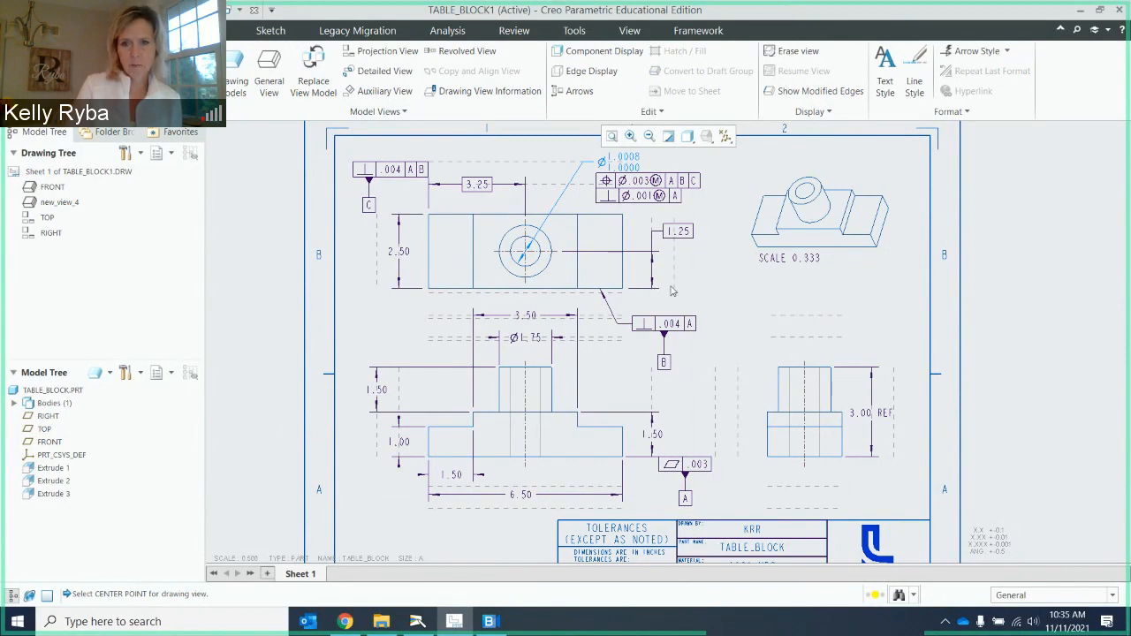
scroll(672, 290, "down", 4)
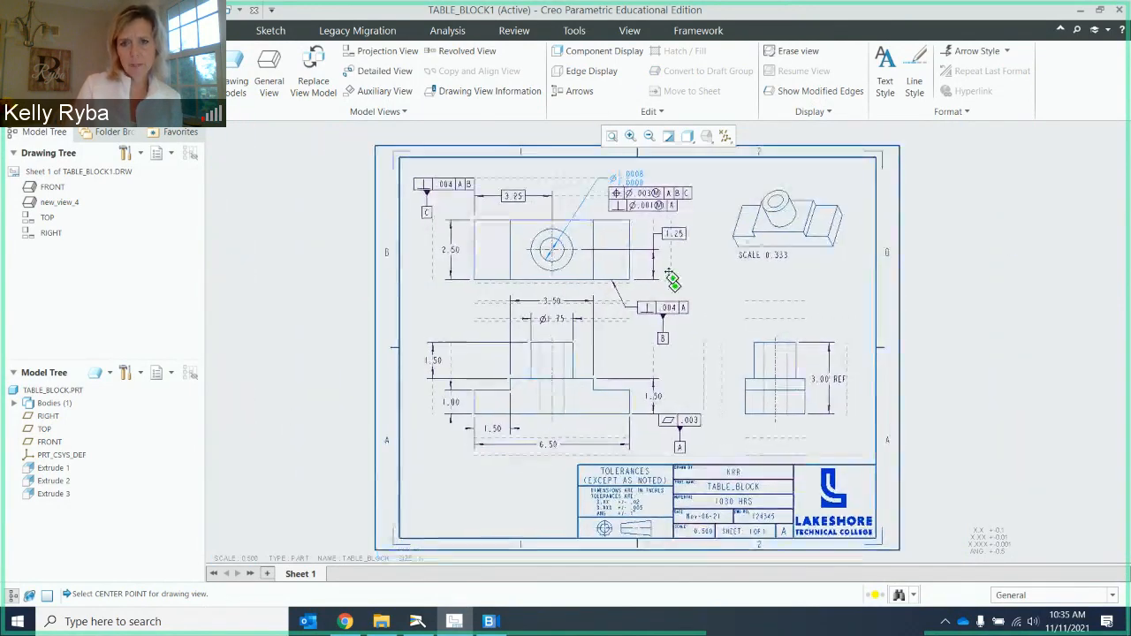
mouse_move(671, 279)
middle_mouse_down()
mouse_move(651, 256)
mouse_move(634, 288)
middle_mouse_up()
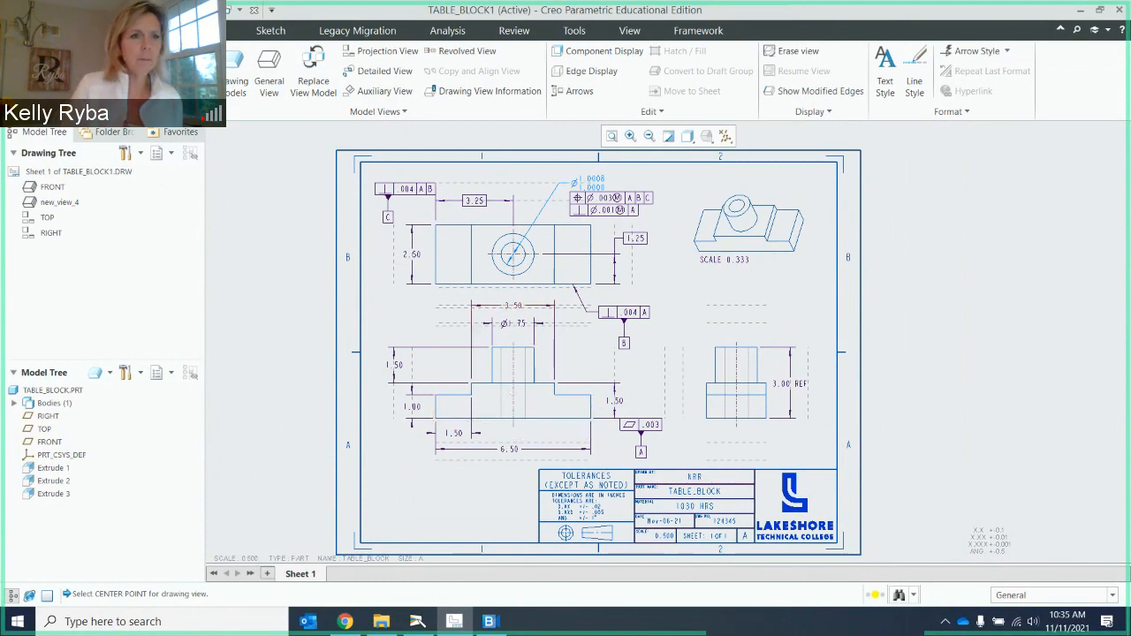
Set up the drawing sheet for printing and show its print preview.
left_click(25, 31)
mouse_move(40, 160)
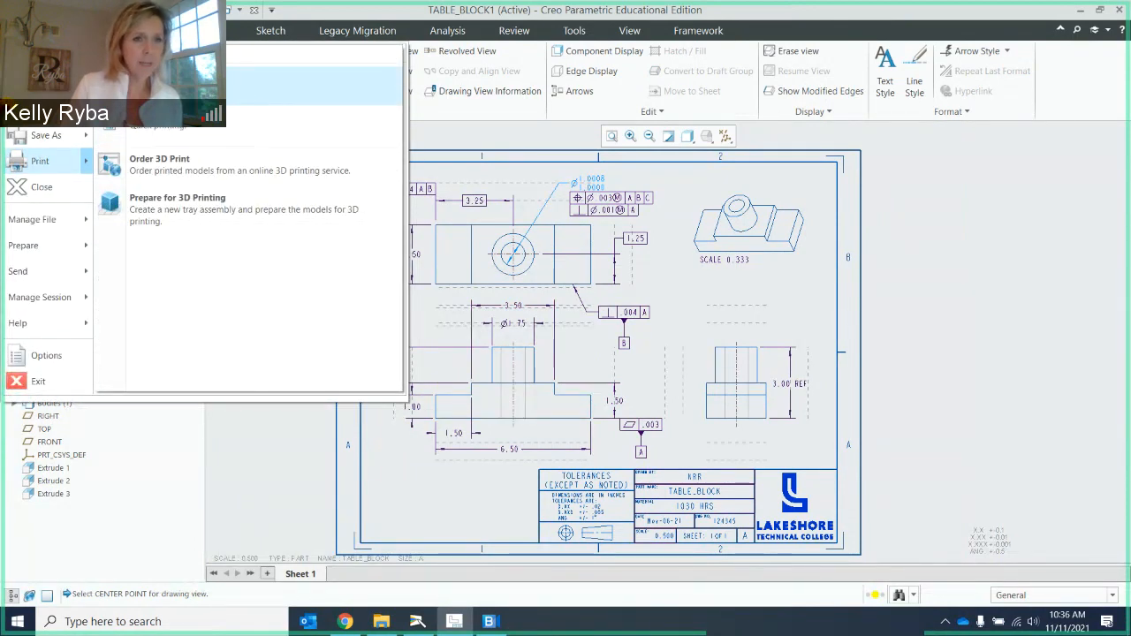
left_click(151, 85)
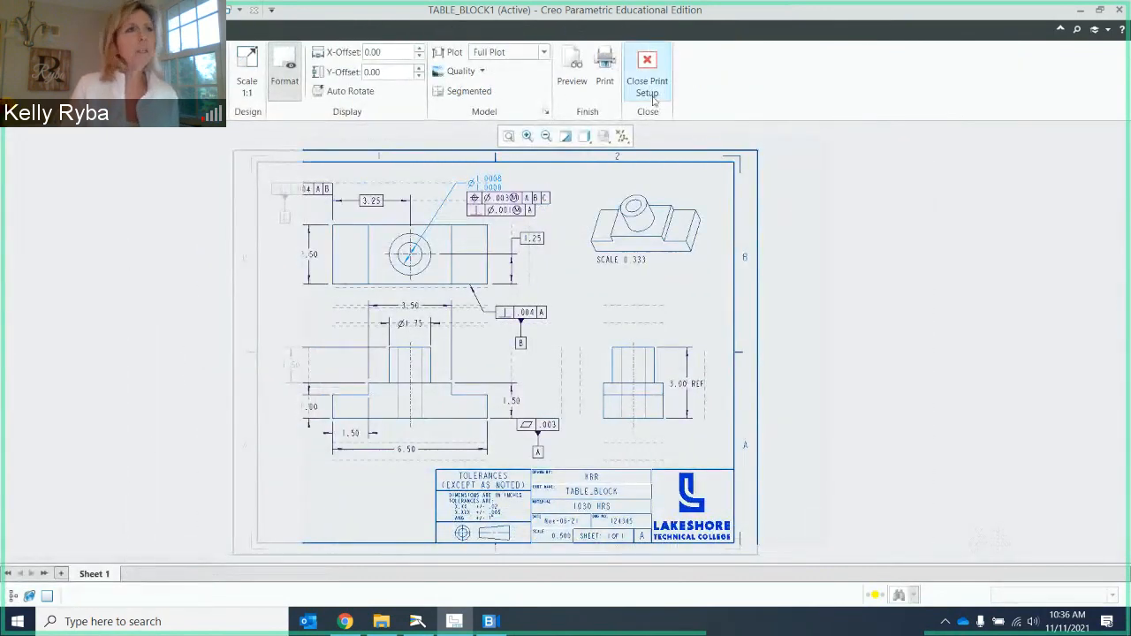
left_click(566, 86)
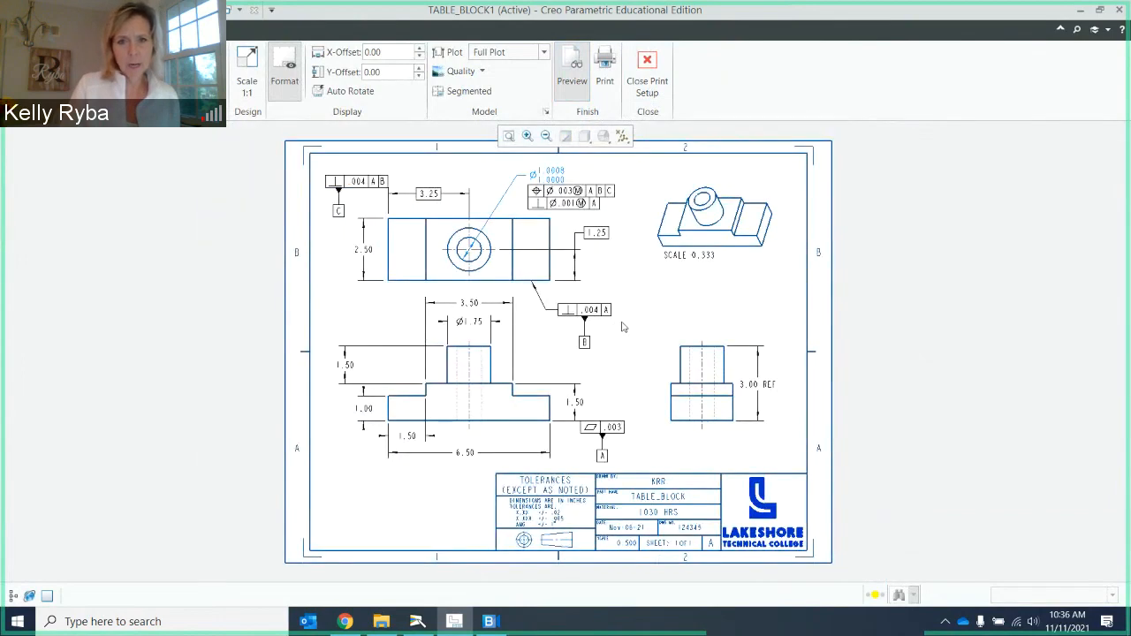
Capture a rectangular screenshot of the whole drawing sheet in the print preview, including its border.
scroll(622, 327, "down", 2)
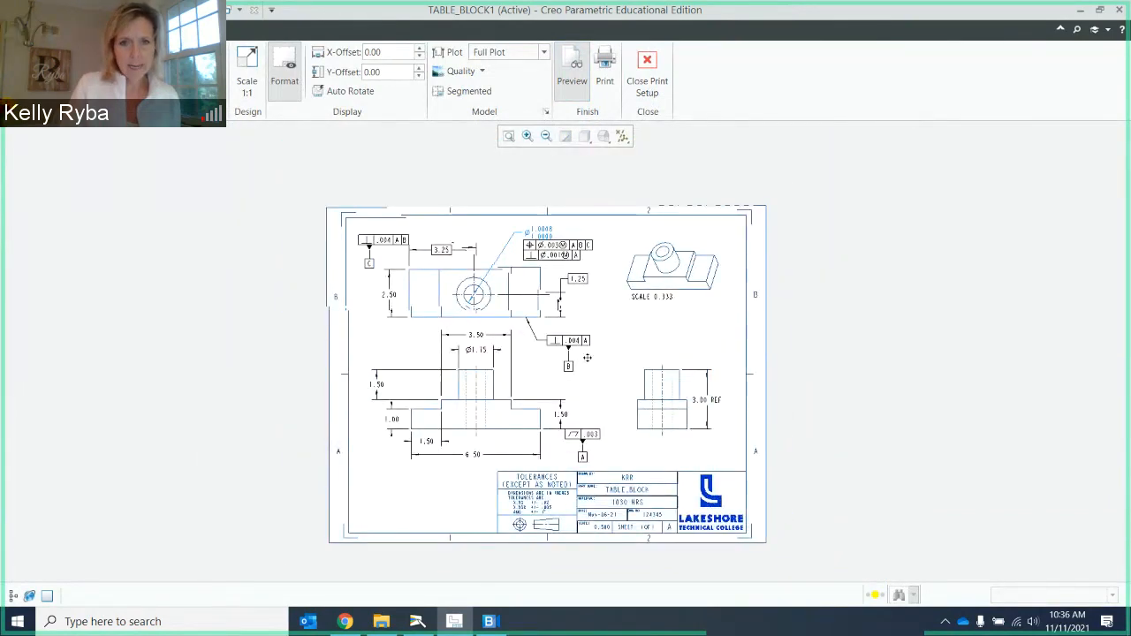
scroll(584, 354, "down", 1)
scroll(581, 351, "up", 2)
middle_click_drag(581, 347, 583, 333)
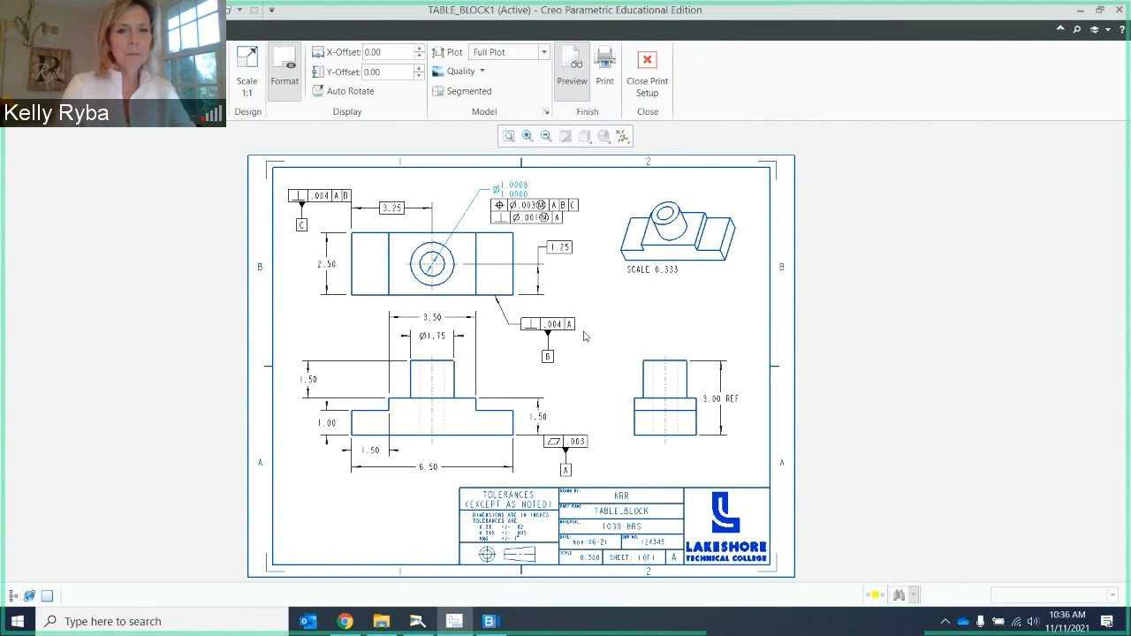
key("super+shift+s")
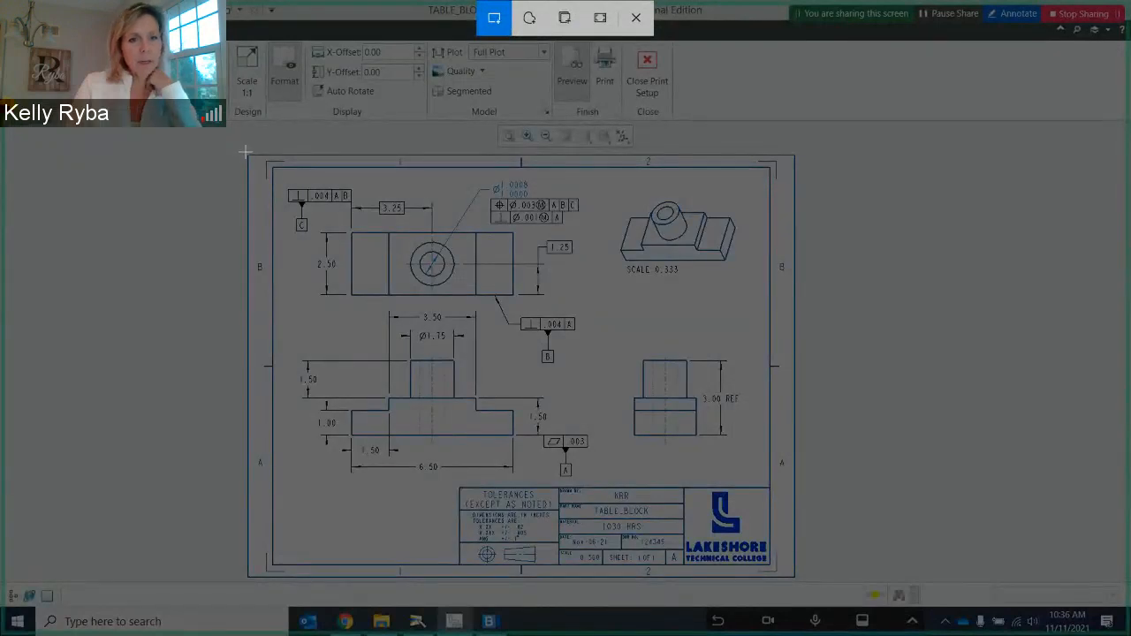
mouse_move(245, 153)
left_mouse_down()
mouse_move(512, 420)
mouse_move(801, 586)
left_mouse_up()
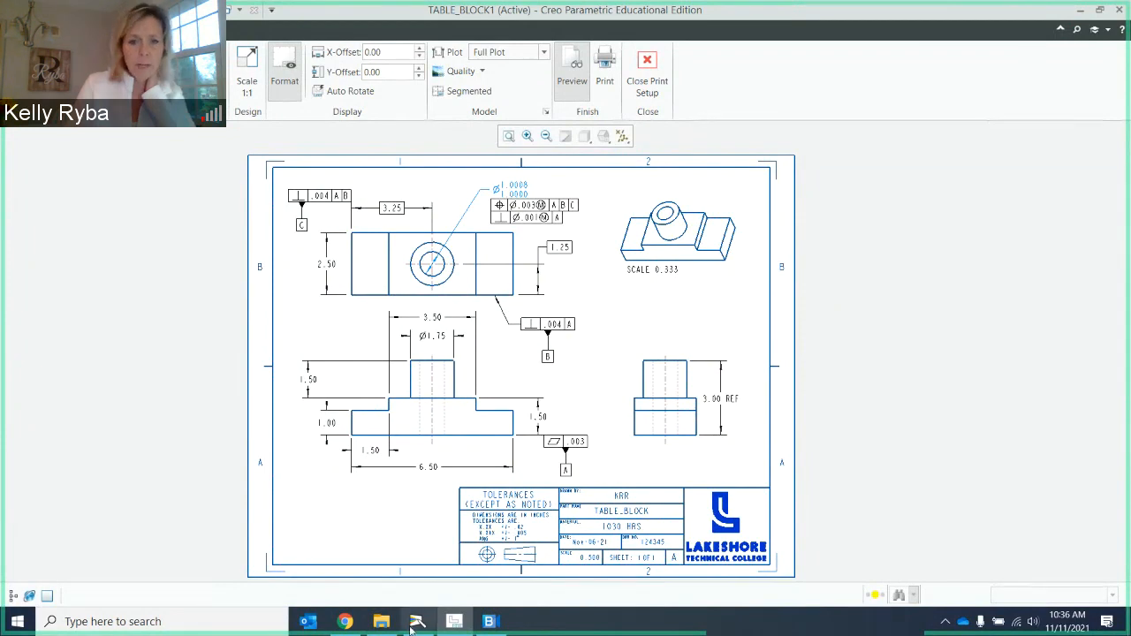
Switch to Word and create a blank document.
left_click(13, 627)
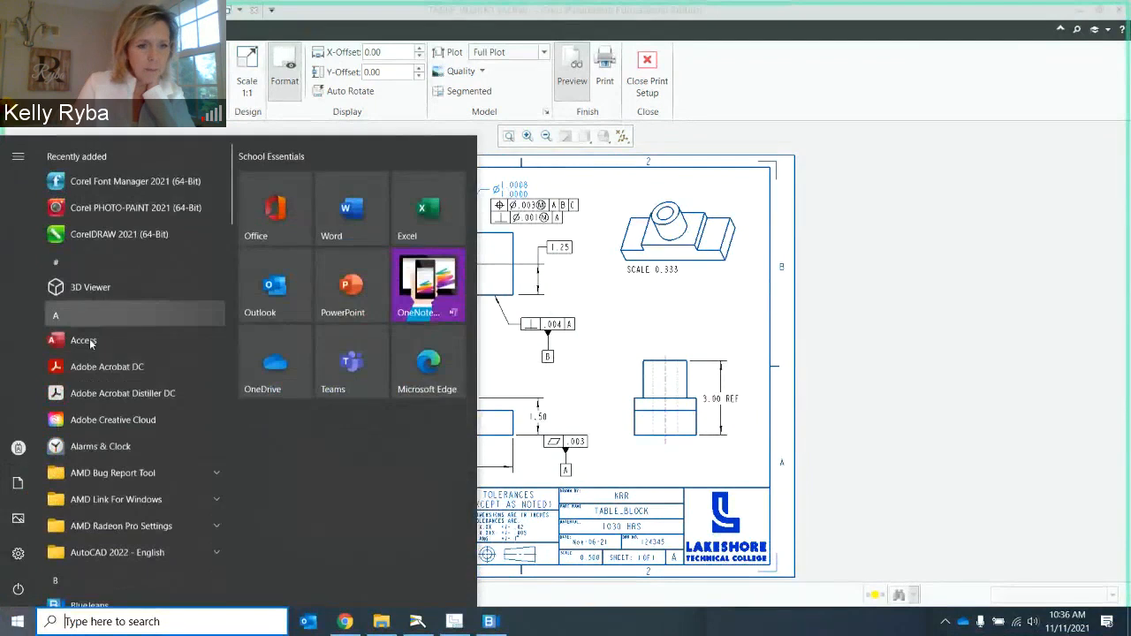
scroll(125, 431, "down", 15)
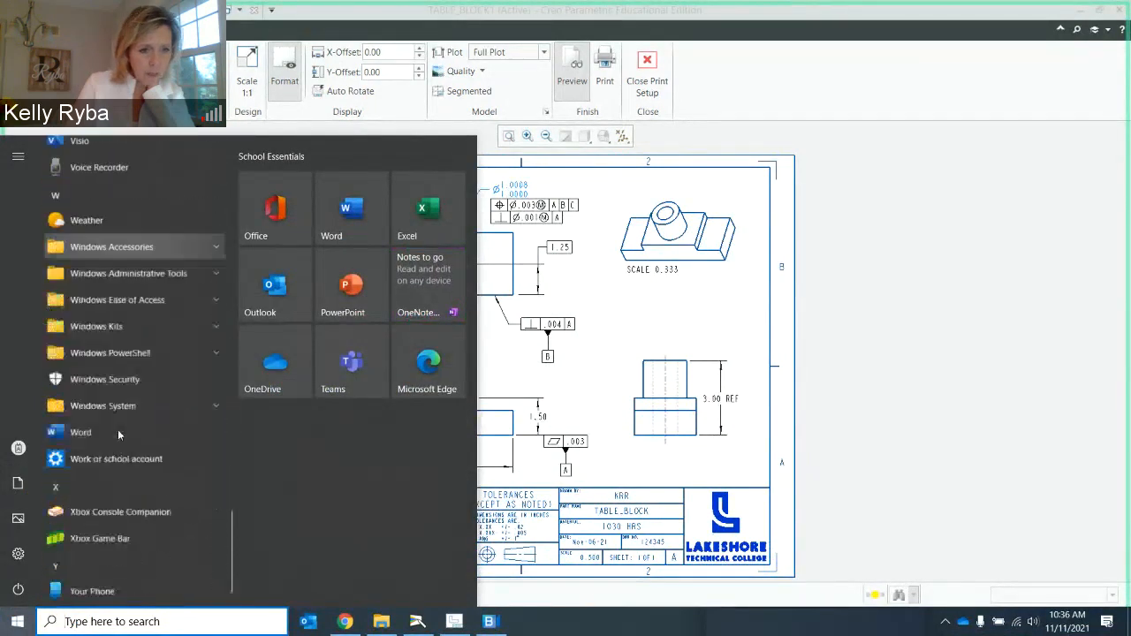
left_click(124, 398)
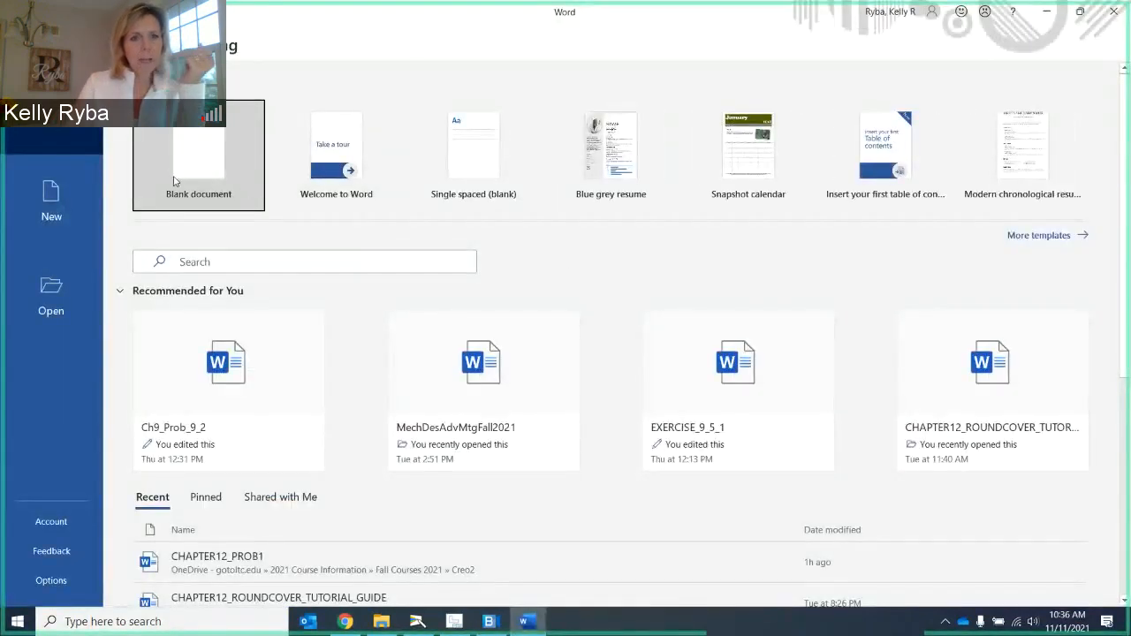
left_click(174, 182)
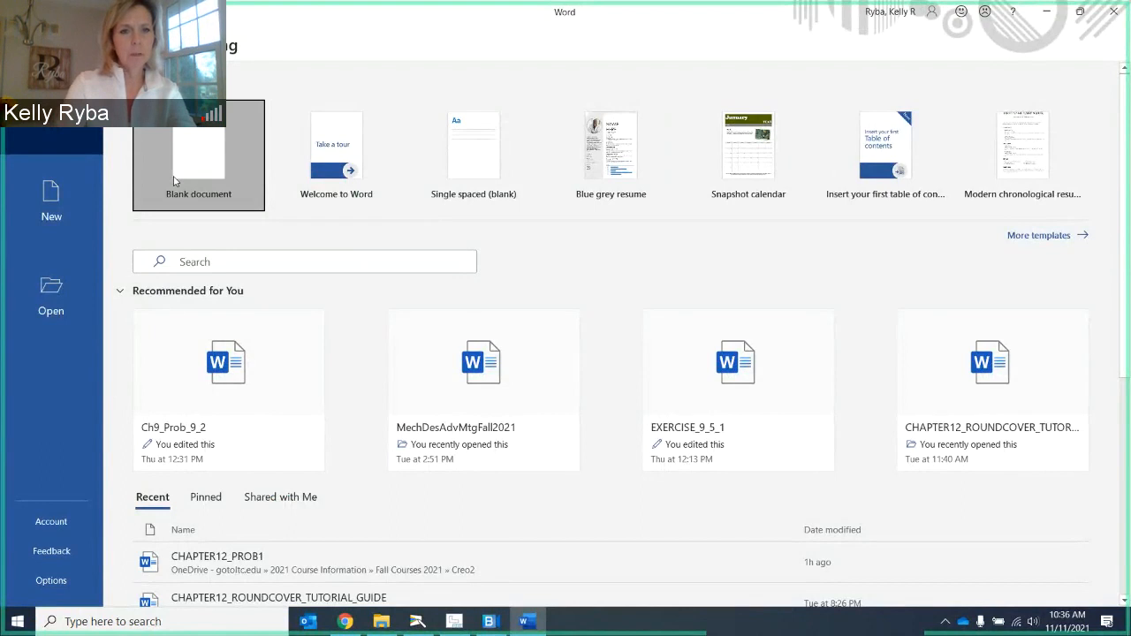
Write the heading lines CHAPTER 12 and PROBLEM 12.1, and paste the captured drawing image below them.
type("cHAP")
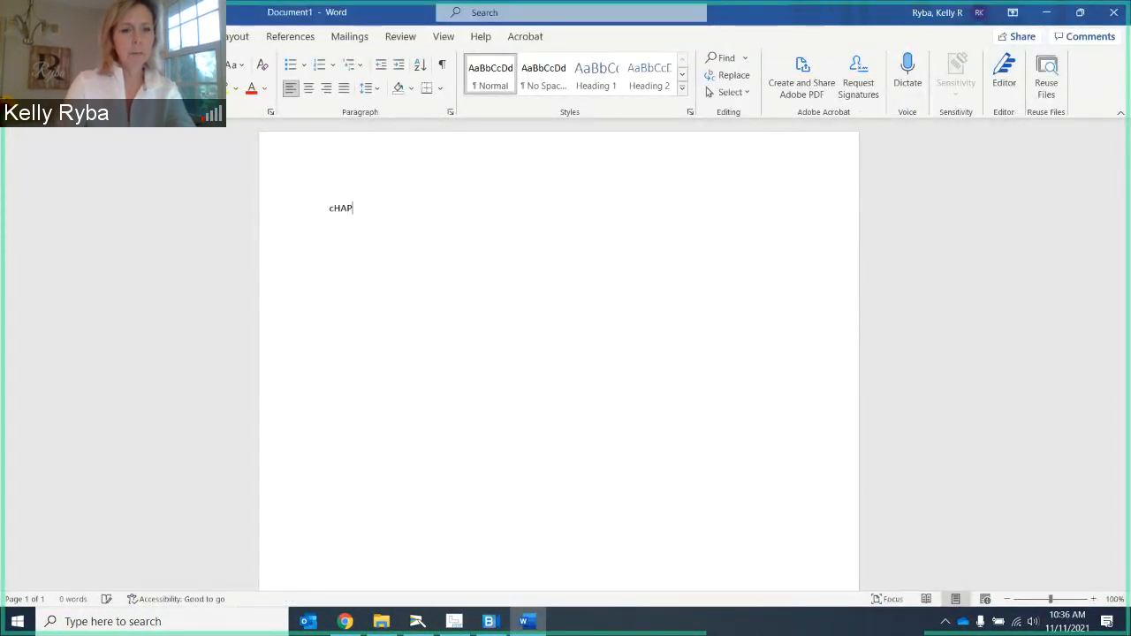
type("TER 12")
key("Return")
type("PROBLEM 12.1")
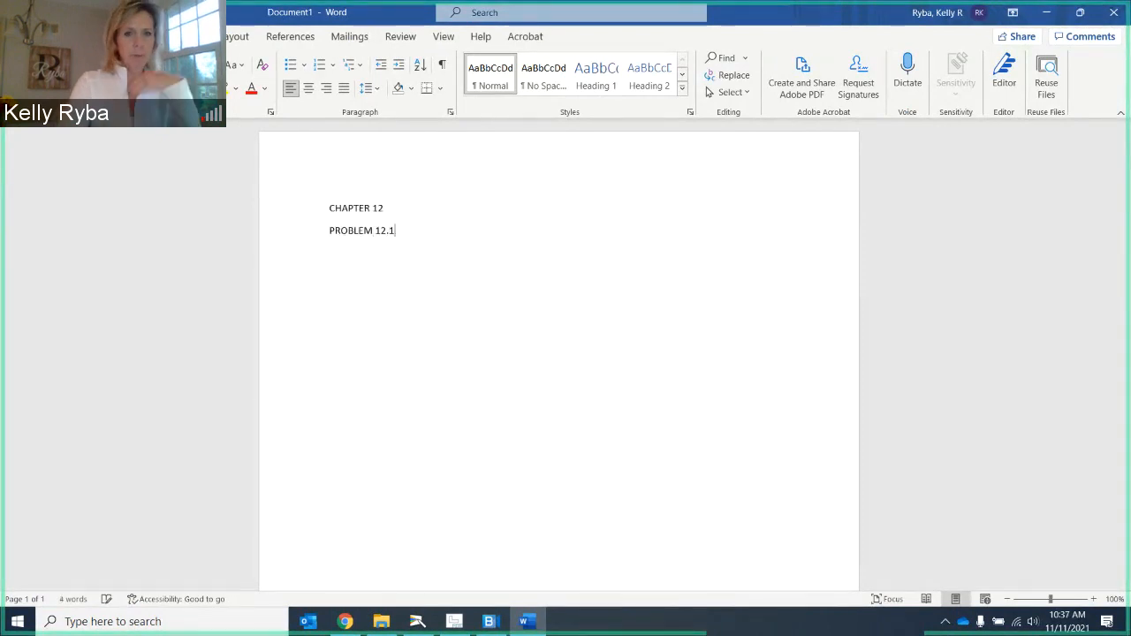
key("Return")
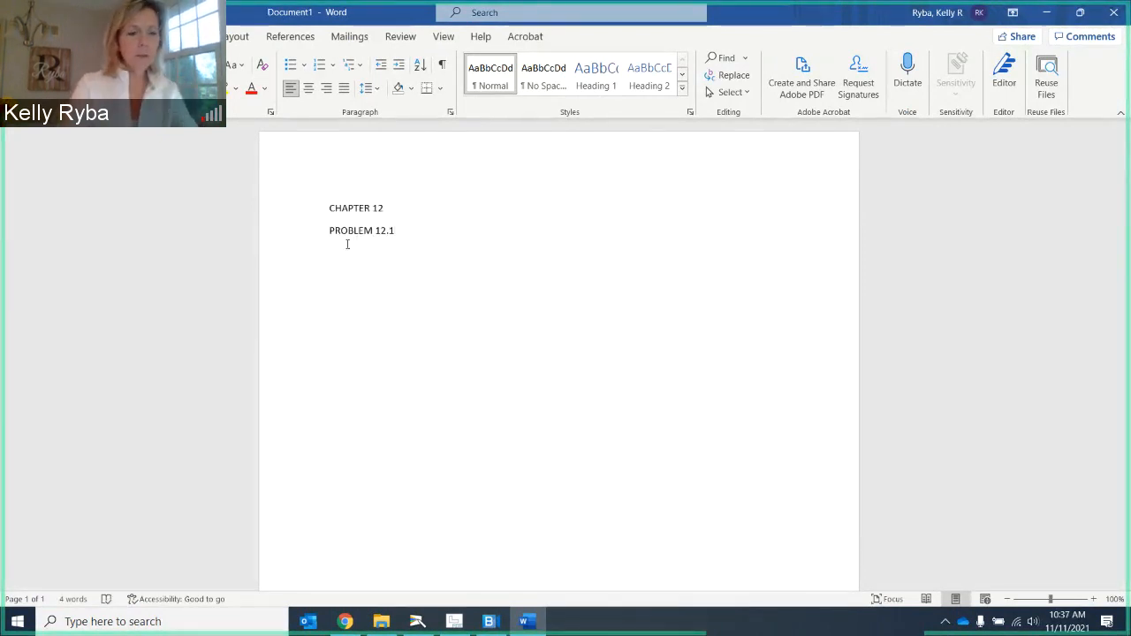
left_click_drag(349, 251, 349, 251)
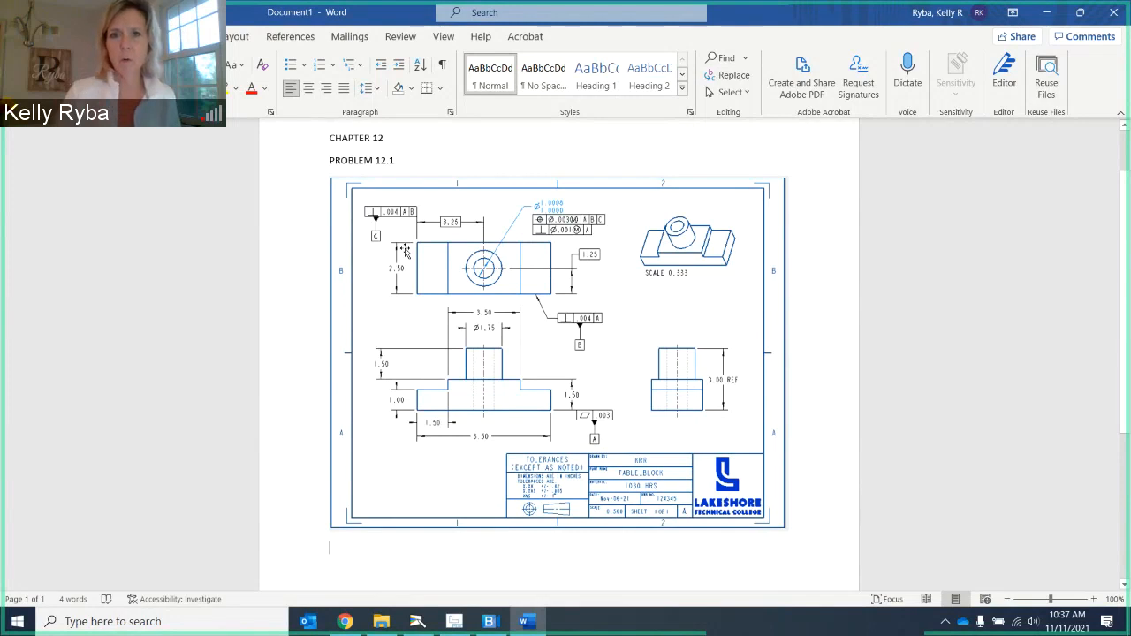
Save the Word document to the Desktop under the file name CHAPTER 12_PROBLEMS.
left_click(21, 36)
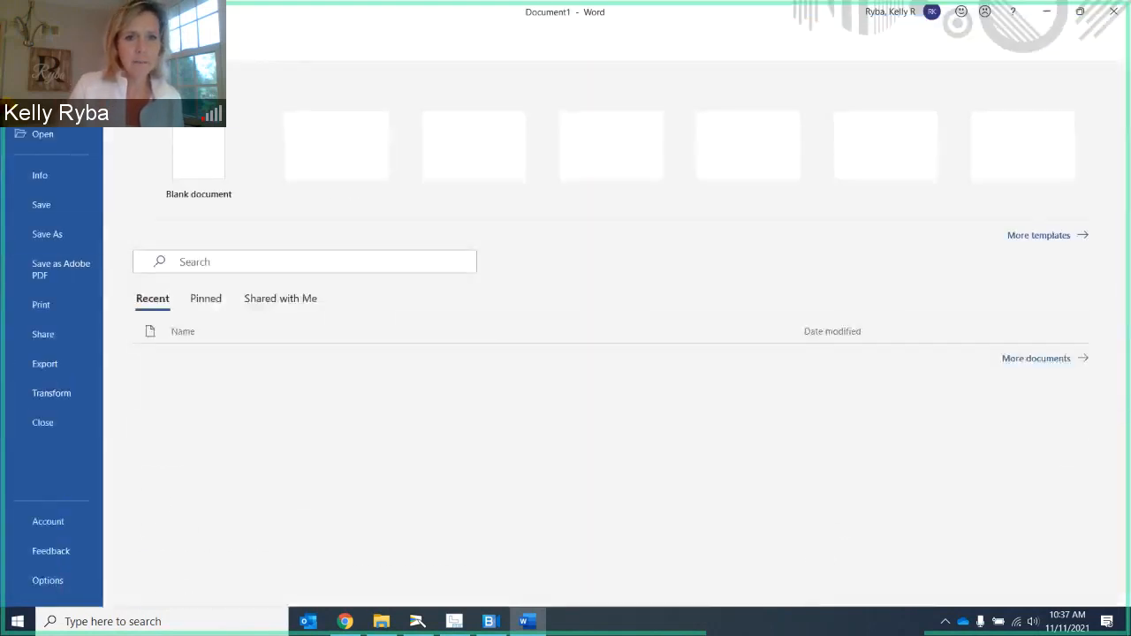
left_click(47, 235)
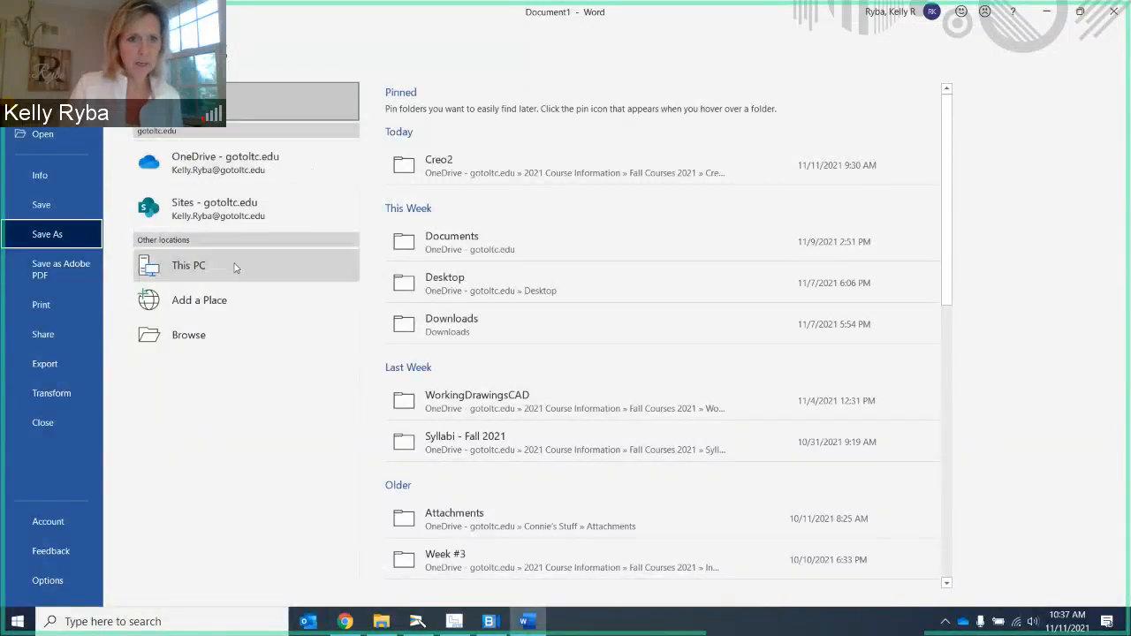
left_click(231, 335)
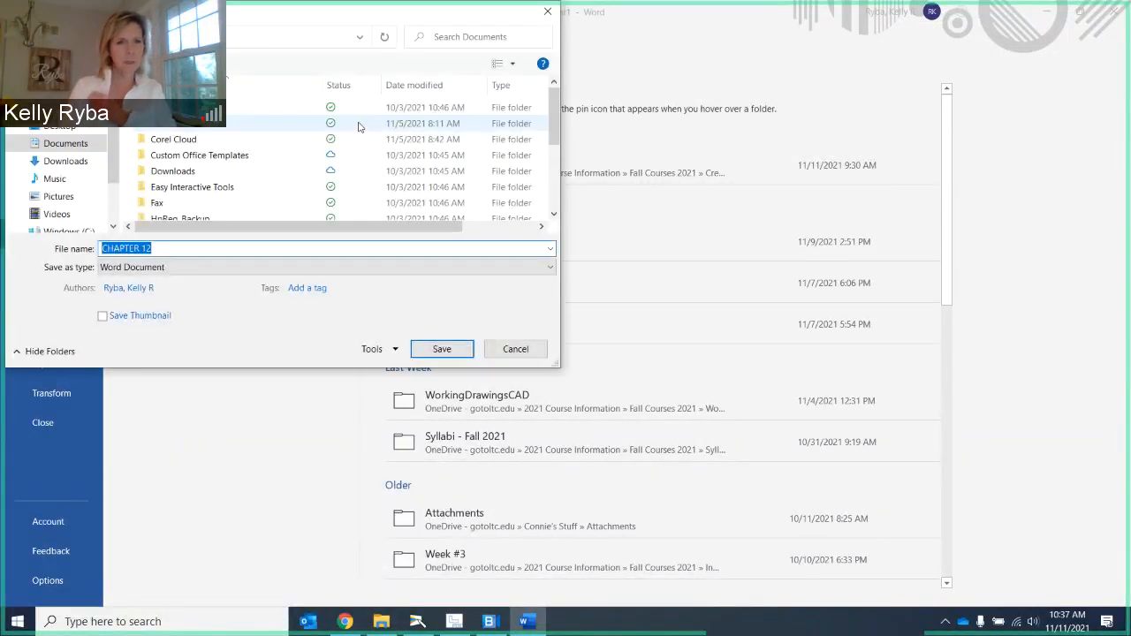
left_click(58, 129)
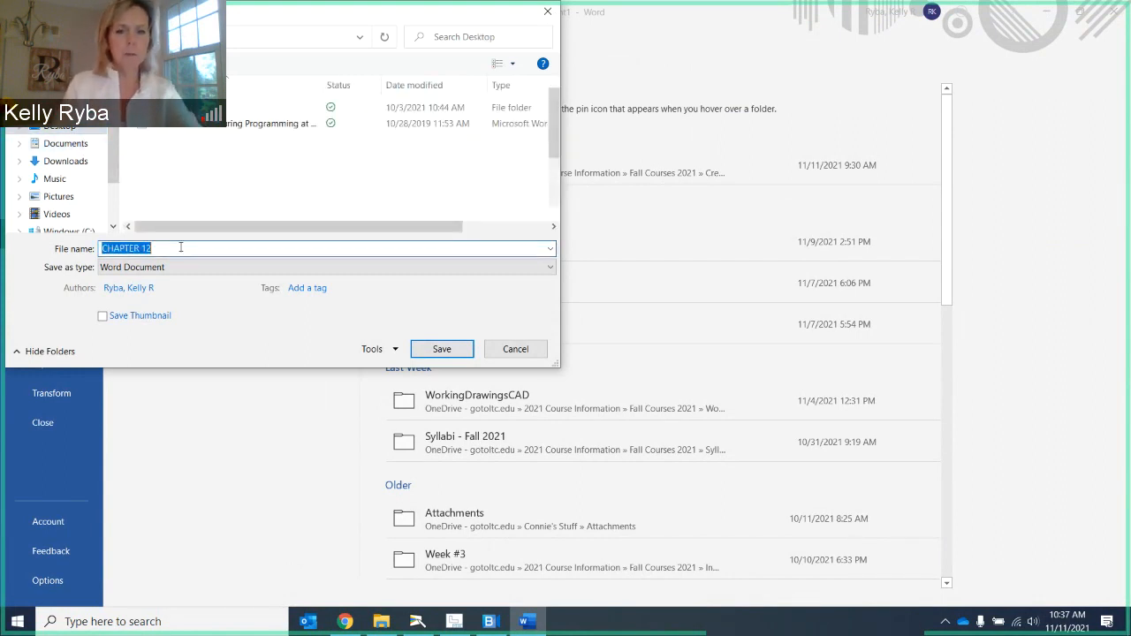
left_click(181, 247)
type("_PROBL")
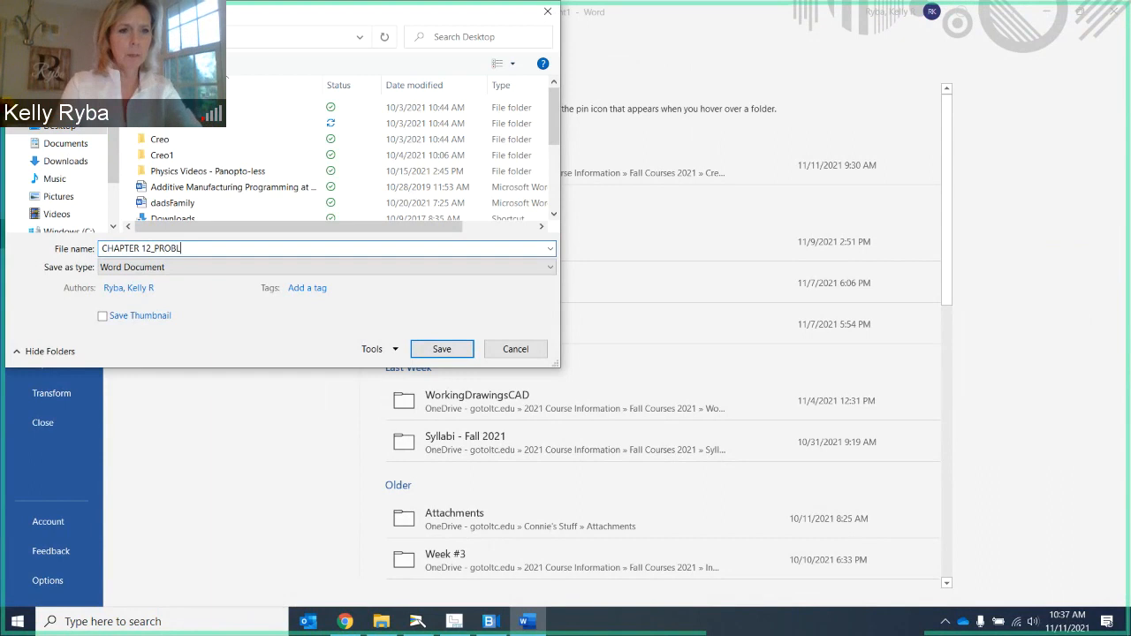
type("ES")
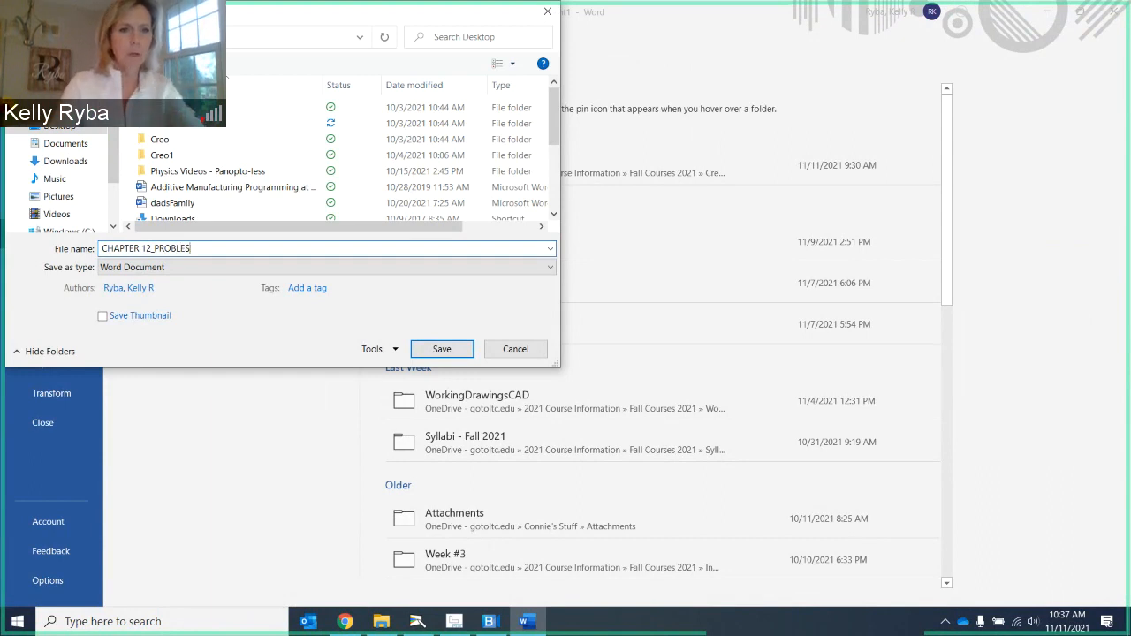
key("BackSpace")
type("MS")
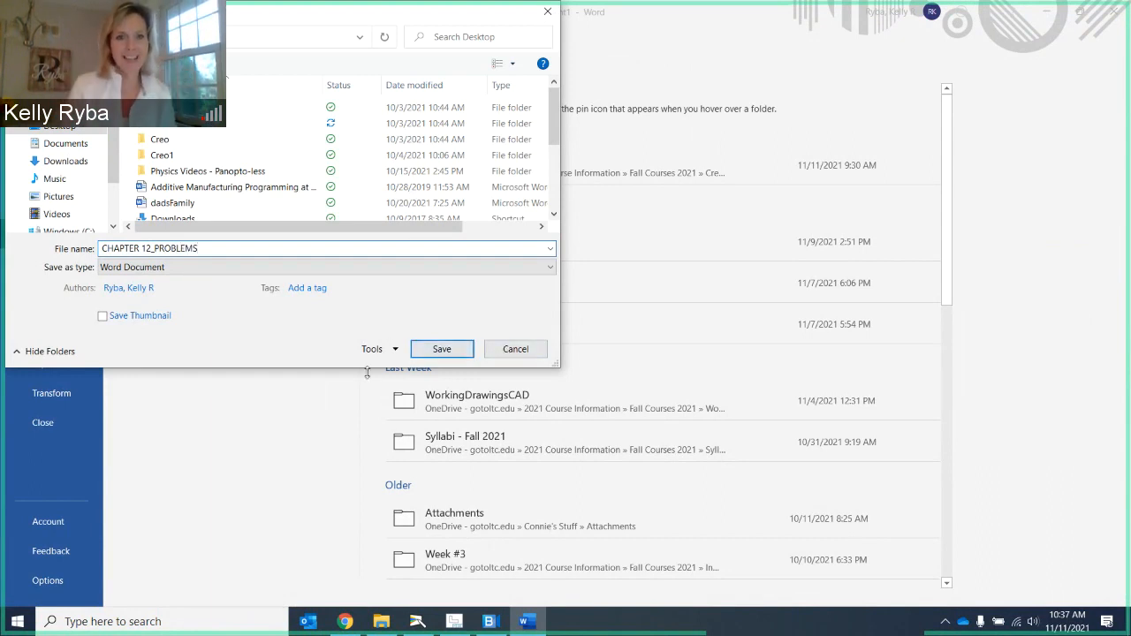
left_click(442, 349)
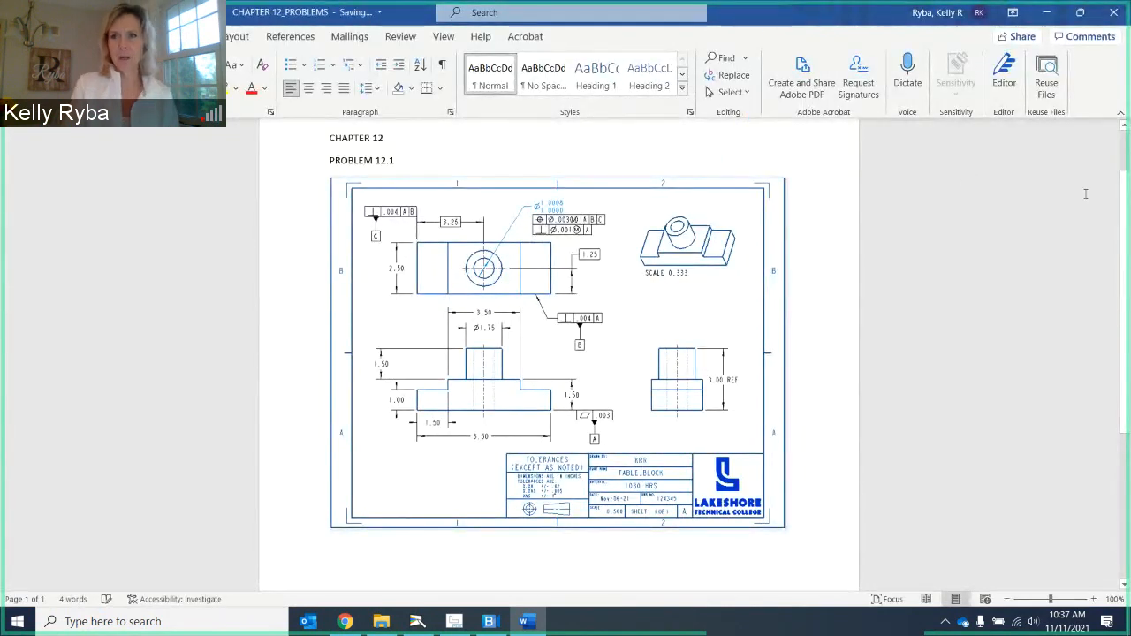
Switch back to Creo Parametric, close the print setup and save the TABLE_BLOCK1 drawing.
left_click(1048, 12)
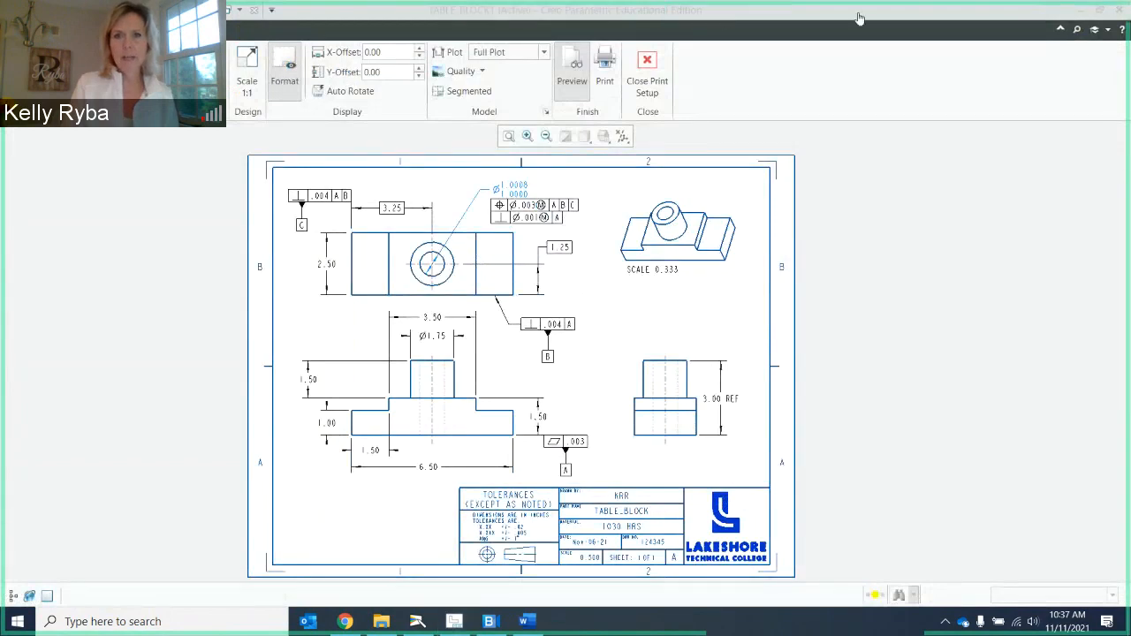
left_click(659, 79)
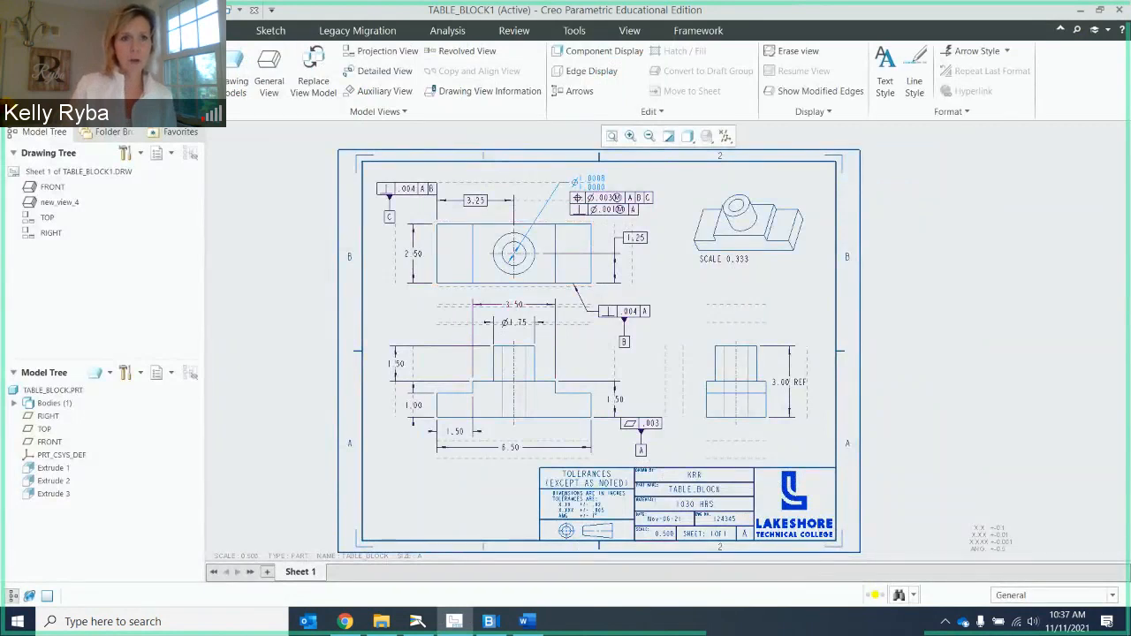
left_click(24, 31)
left_click(35, 110)
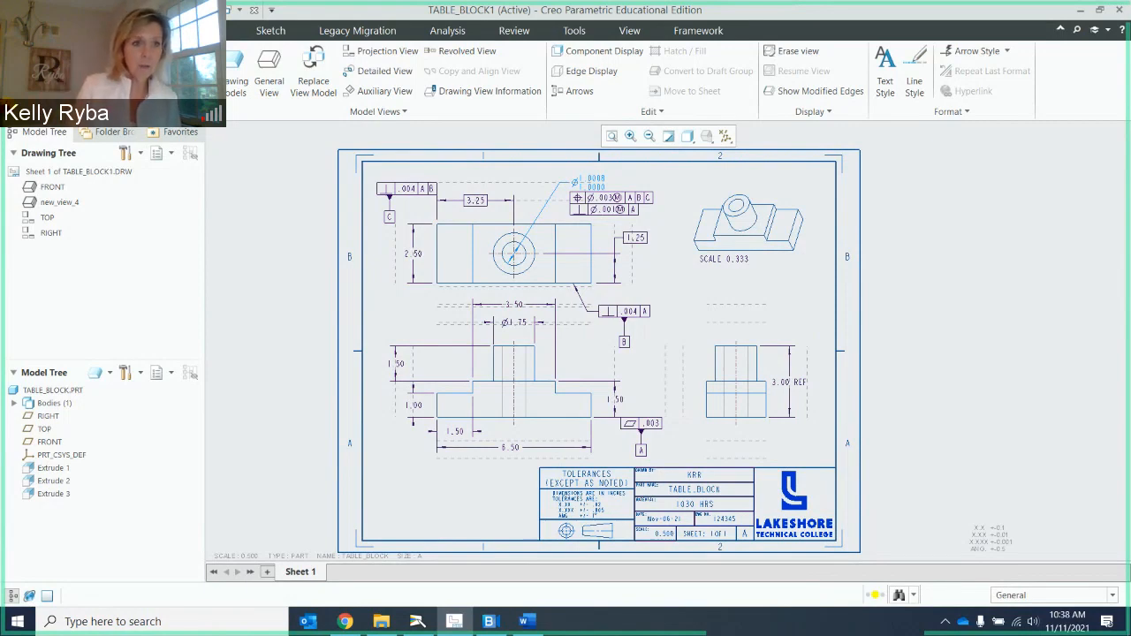
Delete all old versions of the TABLE_BLOCK1 drawing file and confirm the deletion.
left_click(24, 31)
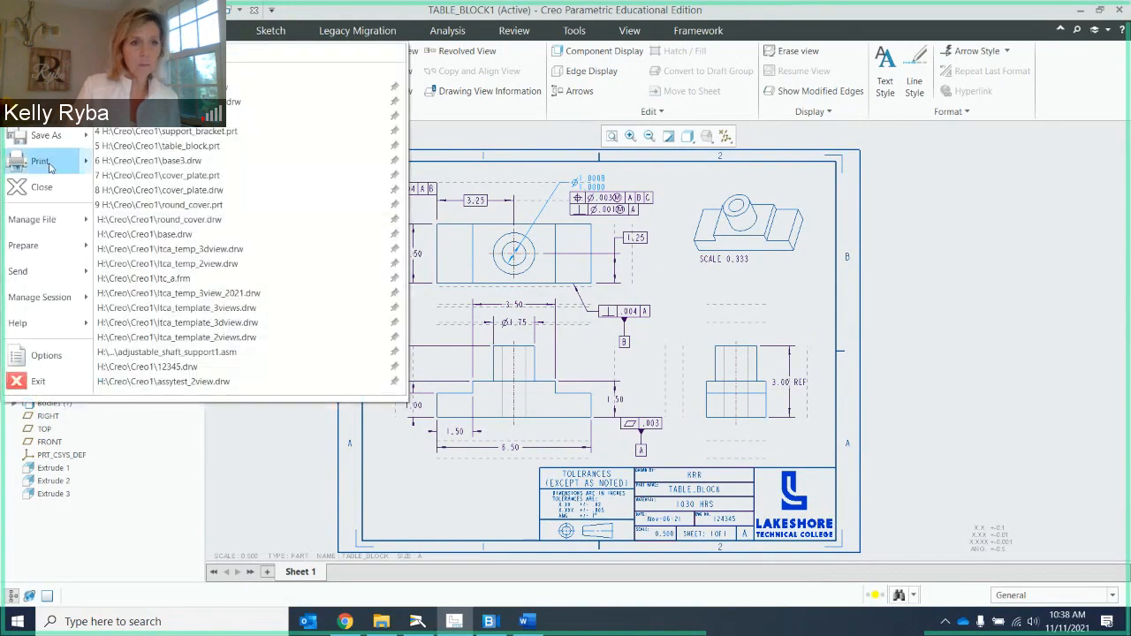
mouse_move(50, 220)
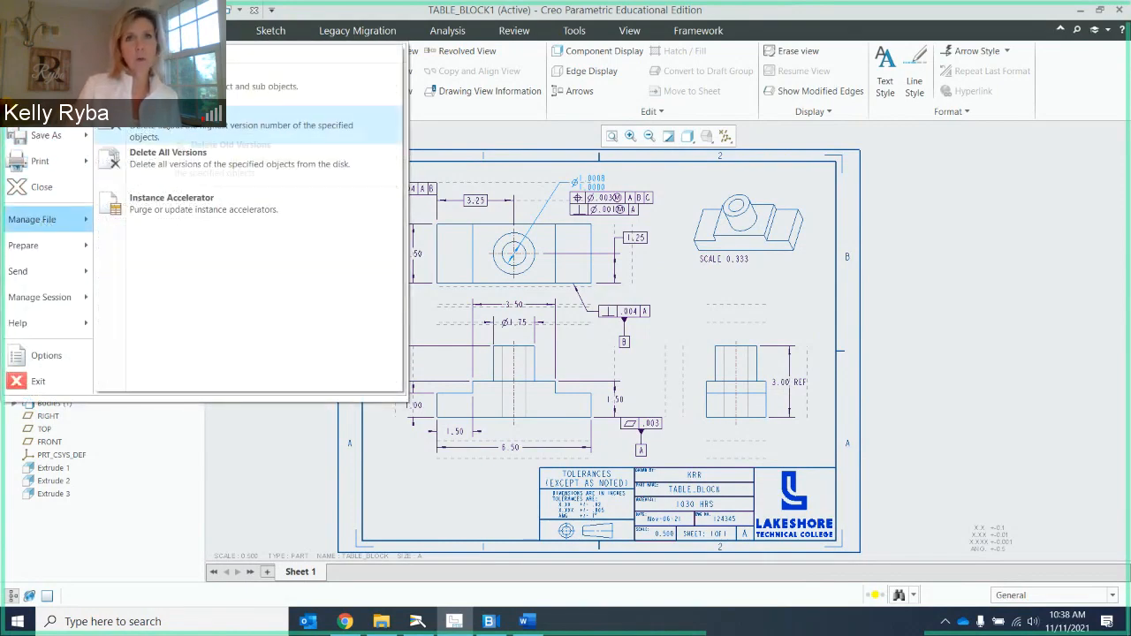
left_click(159, 131)
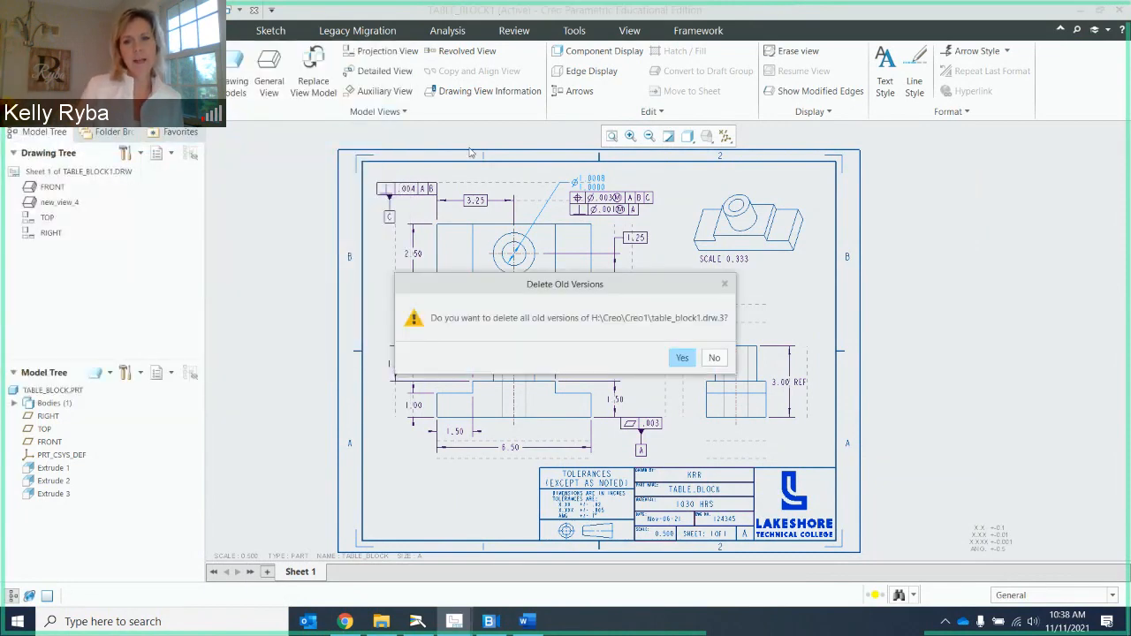
left_click(685, 358)
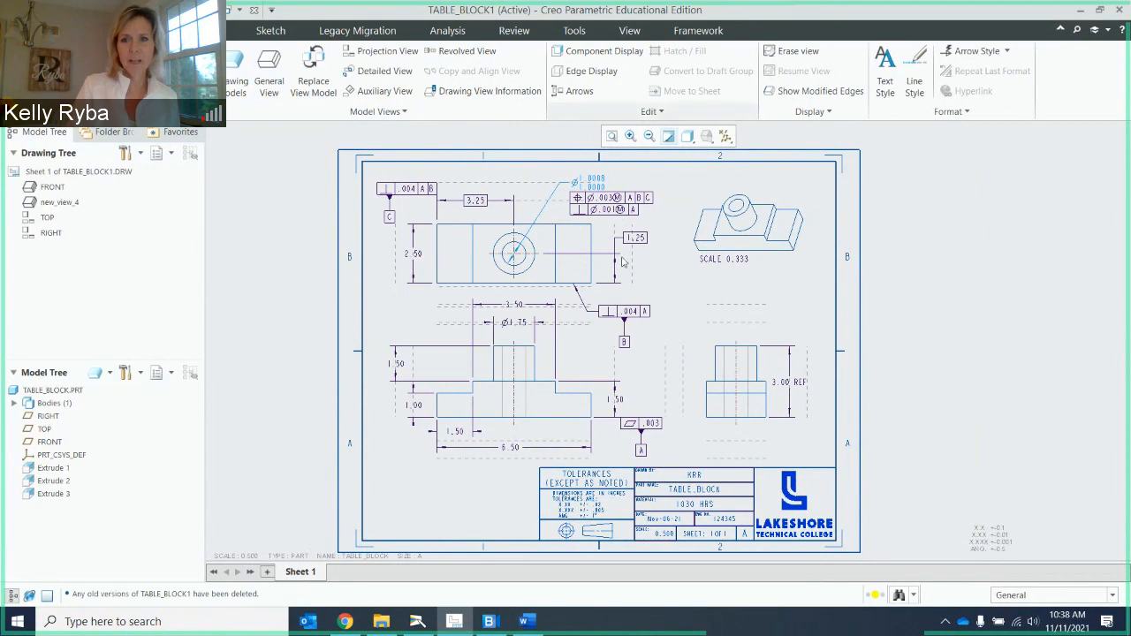
Minimize the open windows, switch to the BlueJeans meeting and read the new message in the Everyone chat.
left_click(641, 627)
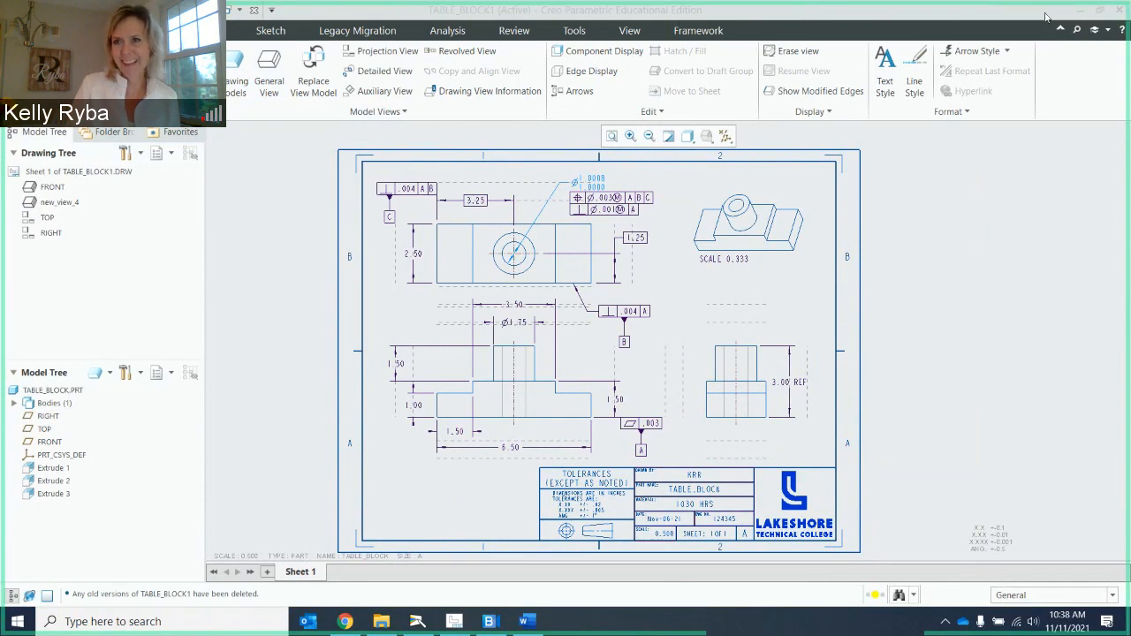
left_click(1080, 10)
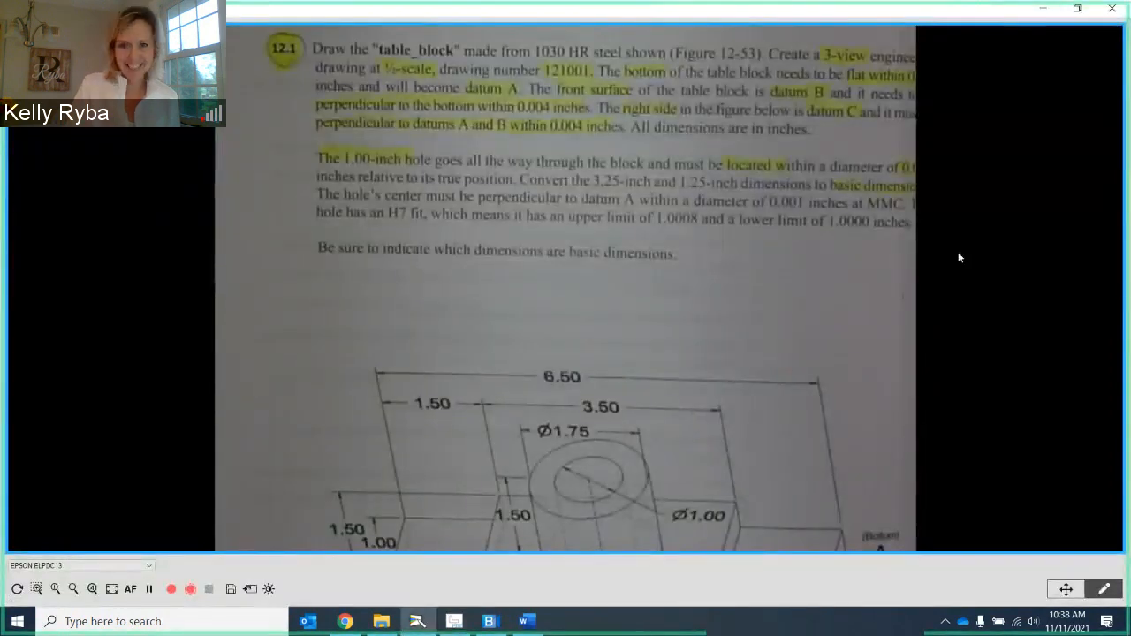
left_click(1052, 10)
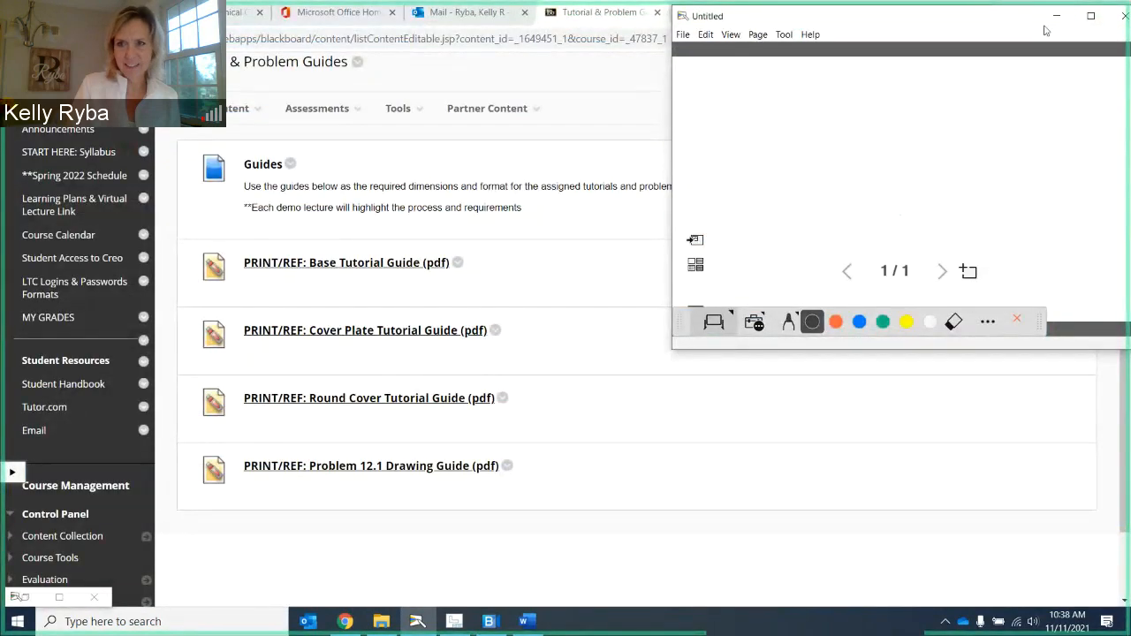
left_click(1058, 16)
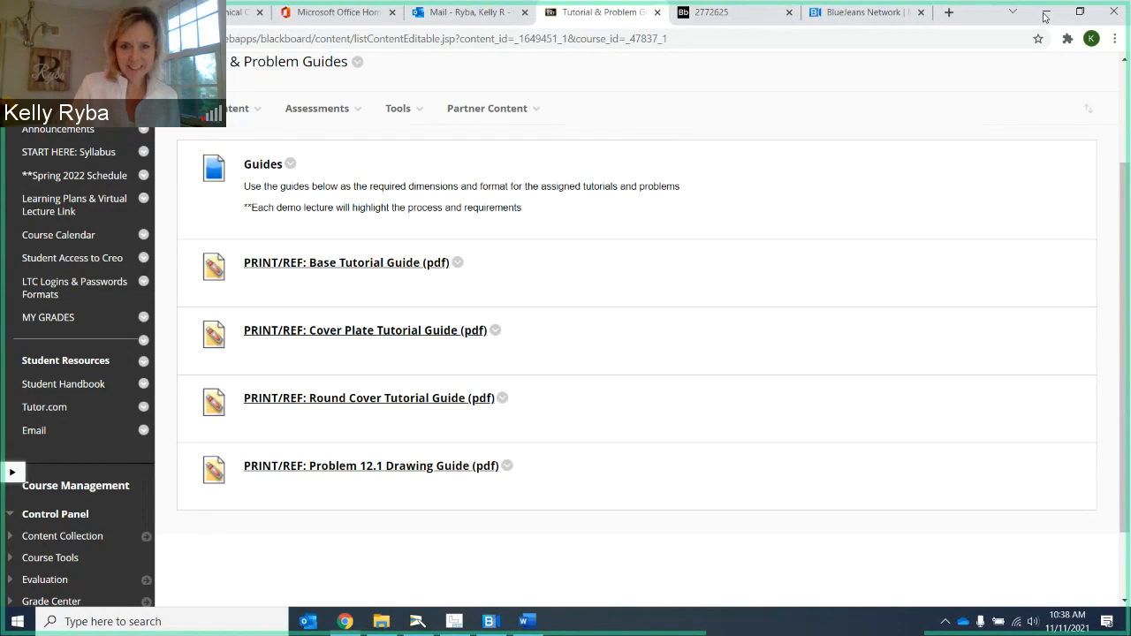
left_click(1045, 17)
left_click(492, 621)
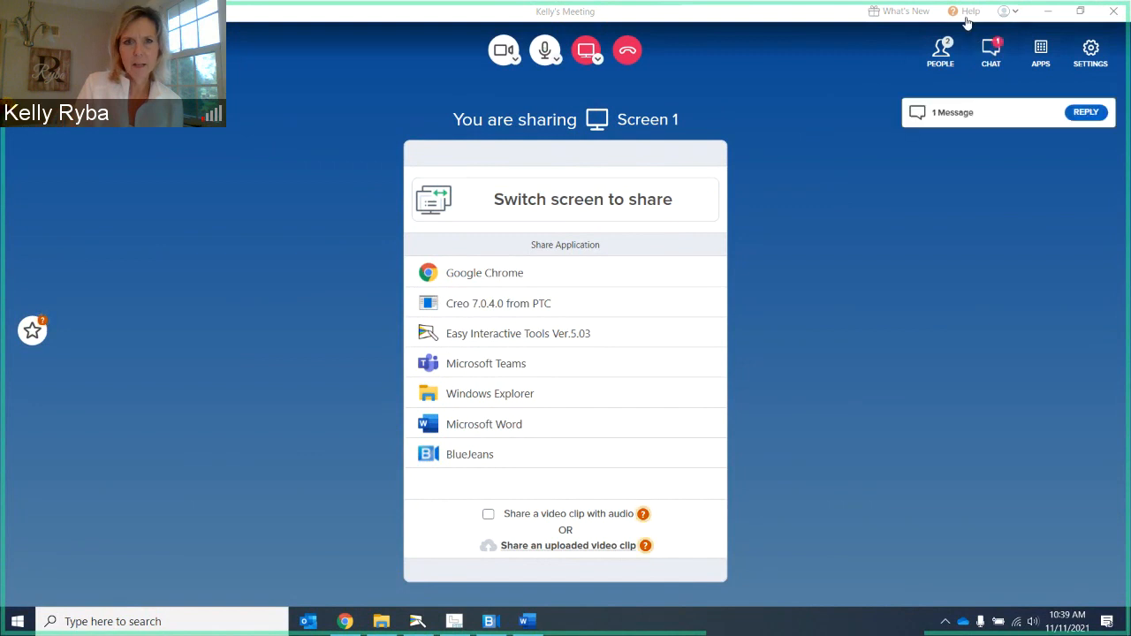
left_click(966, 119)
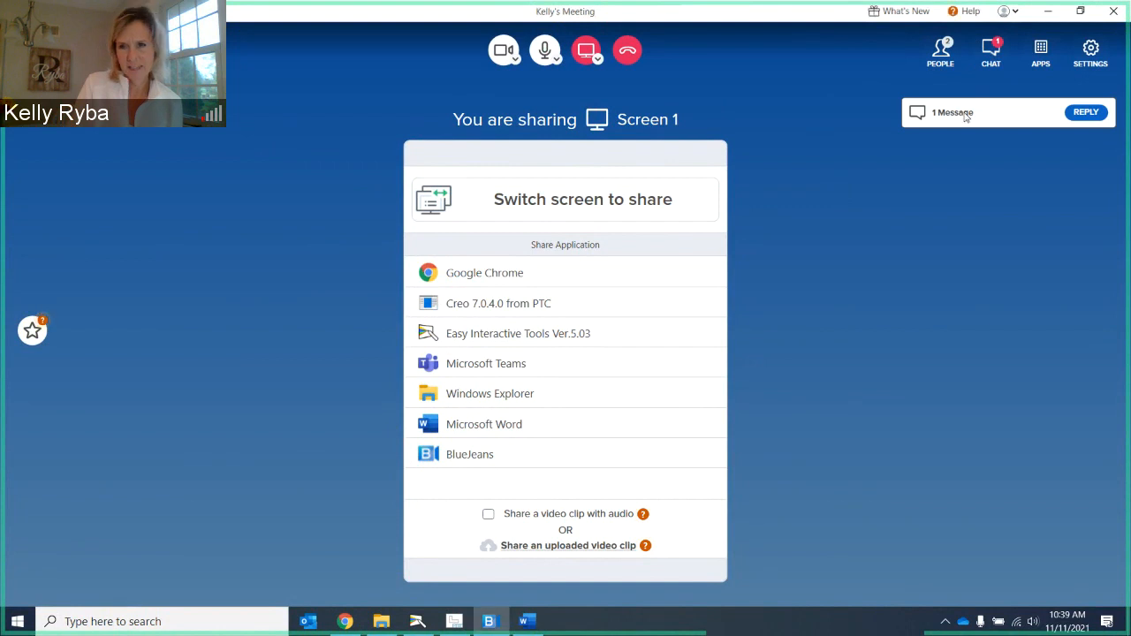
left_click(994, 56)
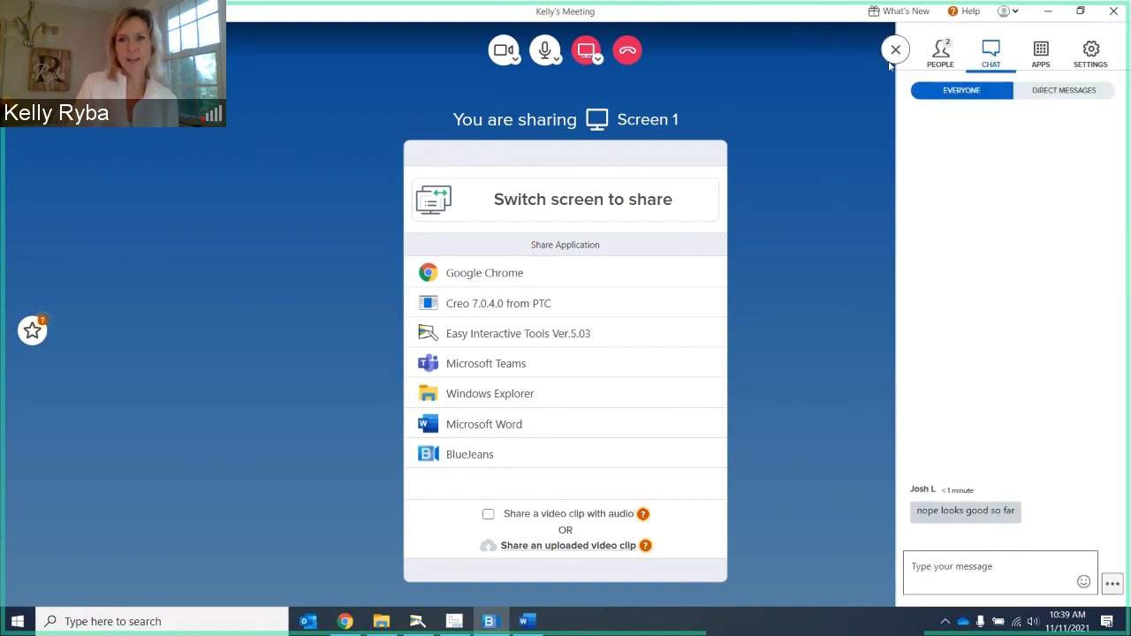
left_click(896, 50)
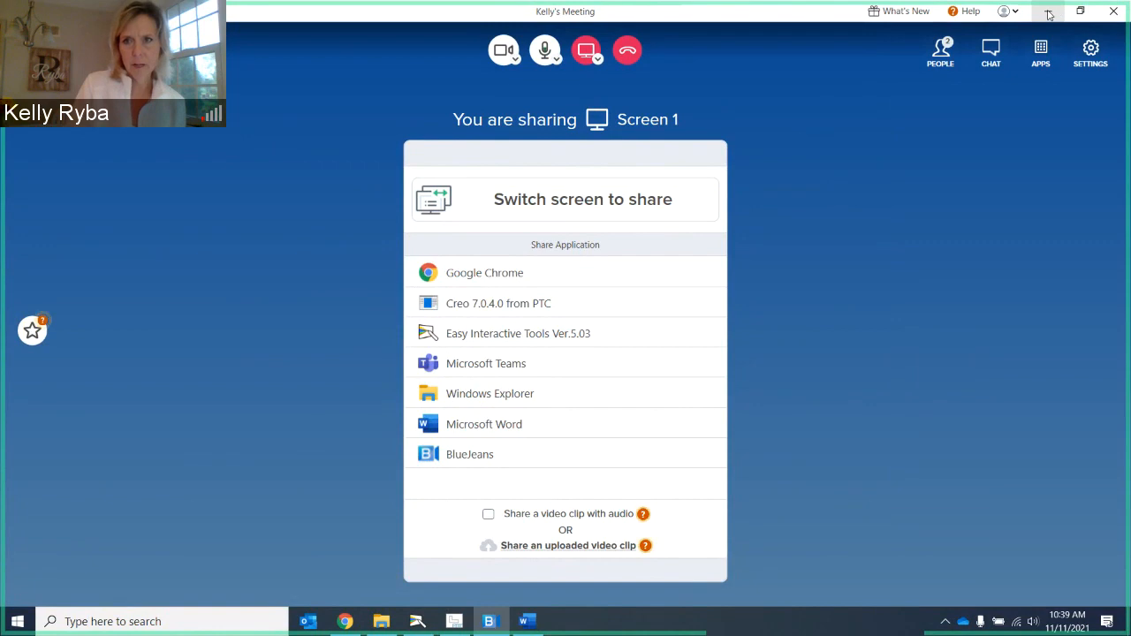
left_click(1048, 13)
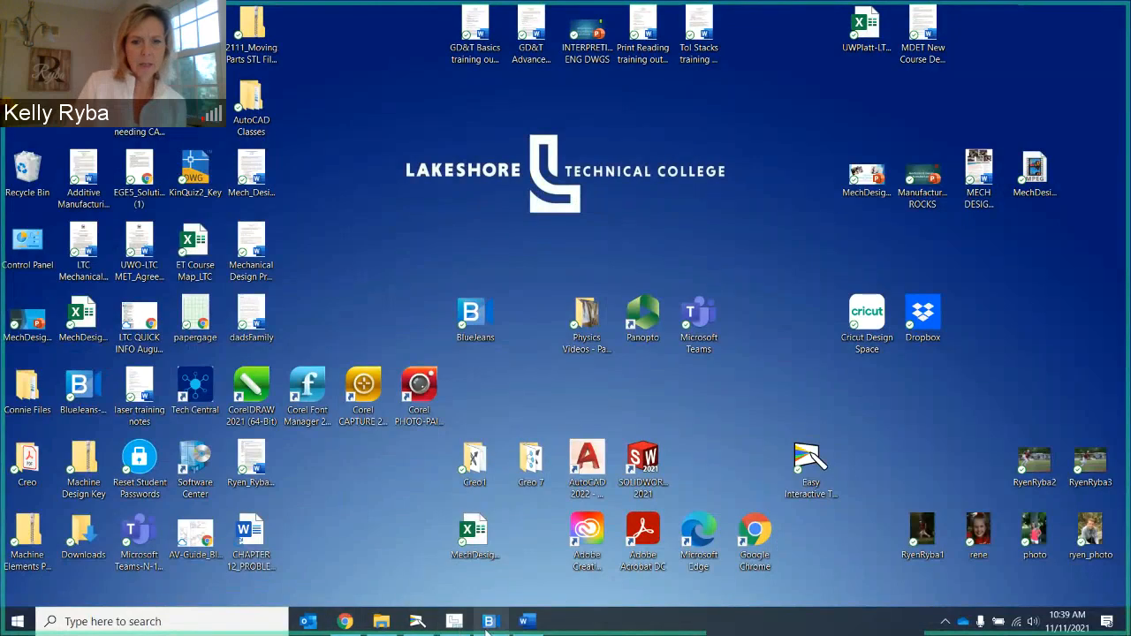
Switch back to Creo Parametric and close the TABLE_BLOCK1 drawing.
left_click(454, 622)
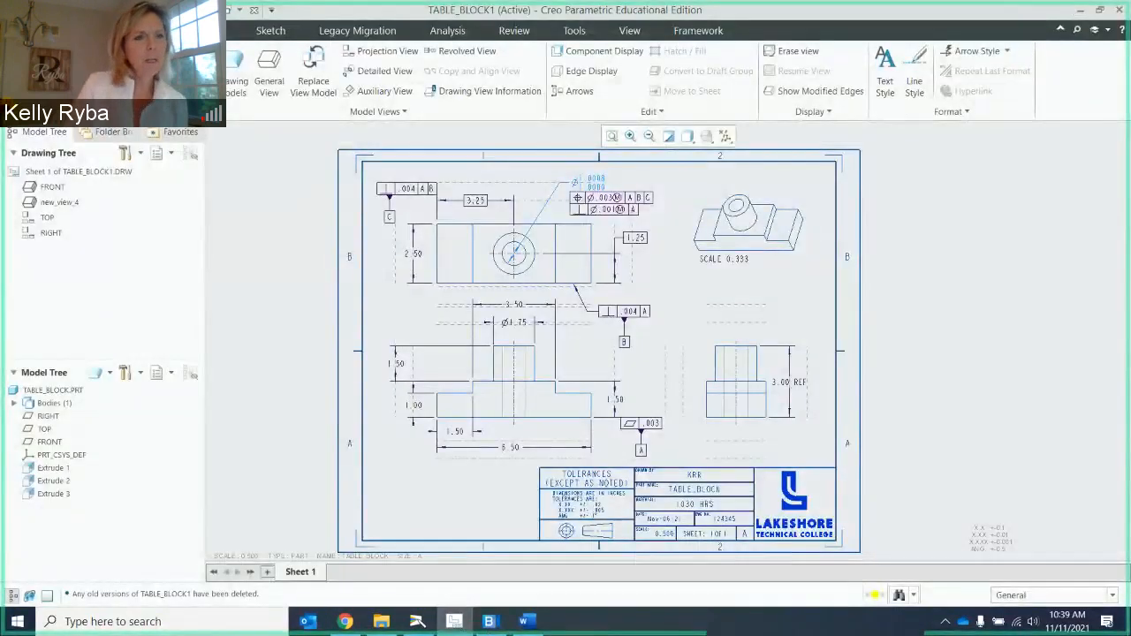
left_click(24, 31)
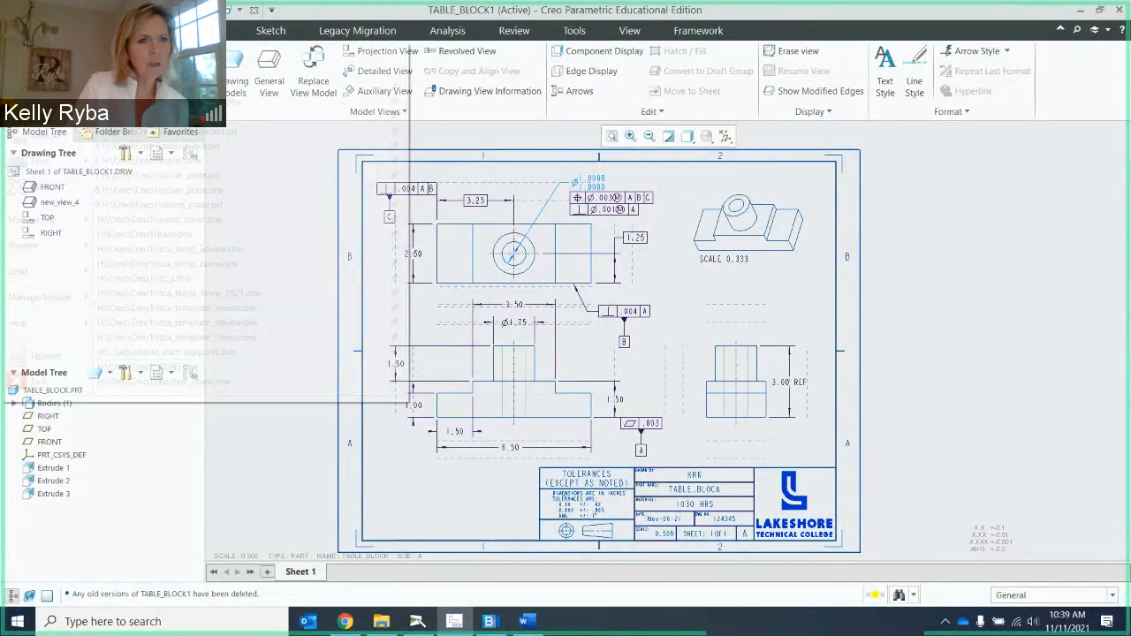
left_click(39, 194)
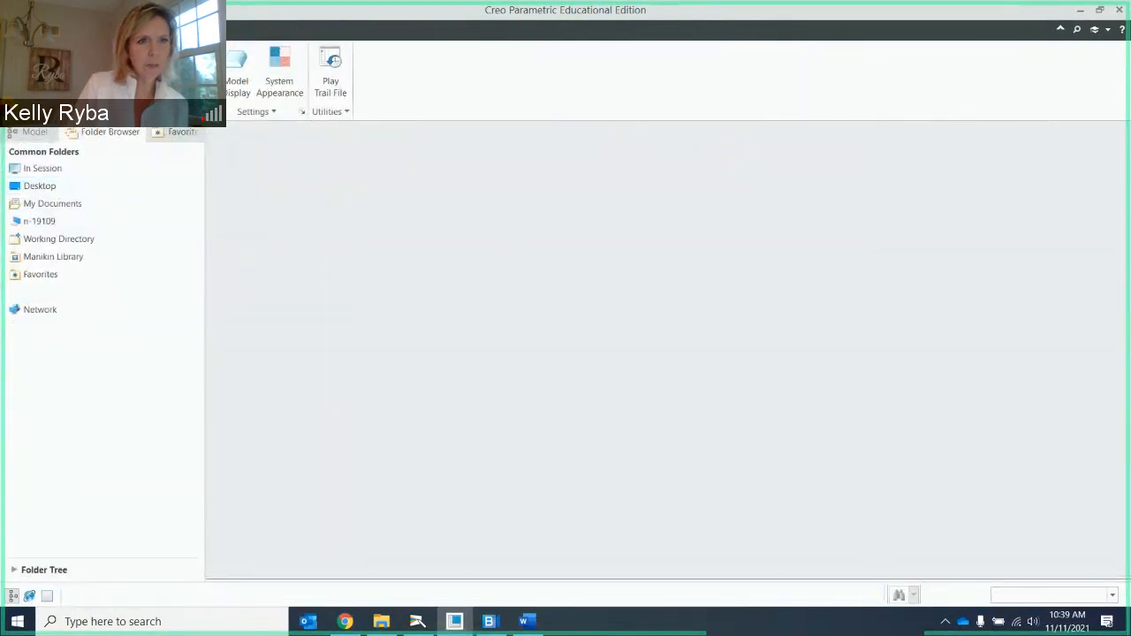
Erase all objects that are not displayed from the session and set the Creo1 folder as working directory.
left_click(25, 31)
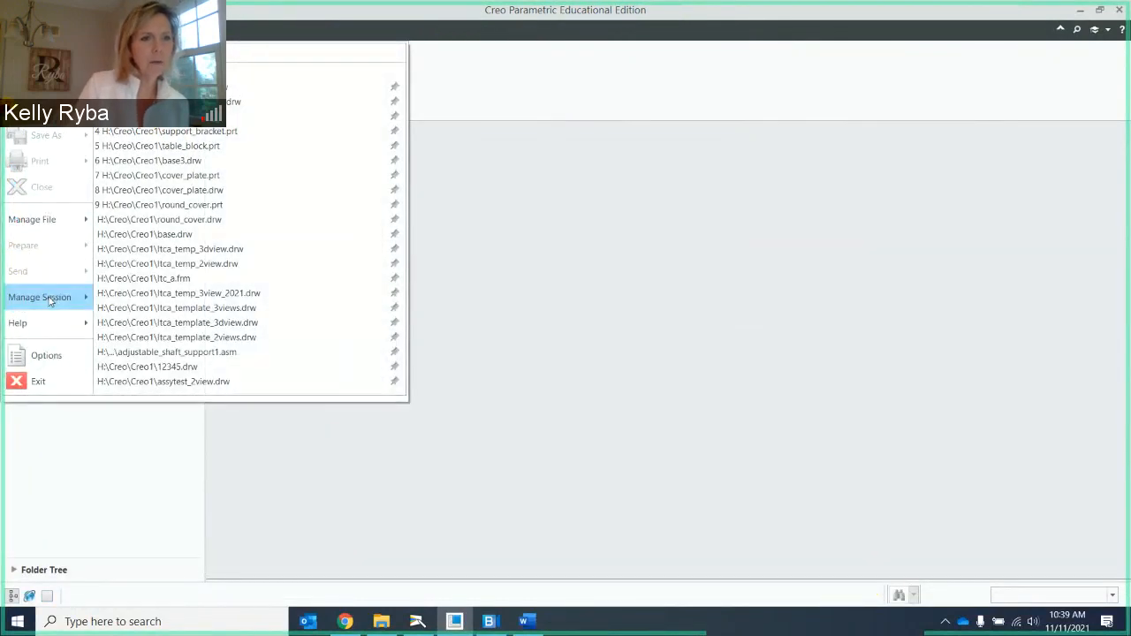
mouse_move(49, 298)
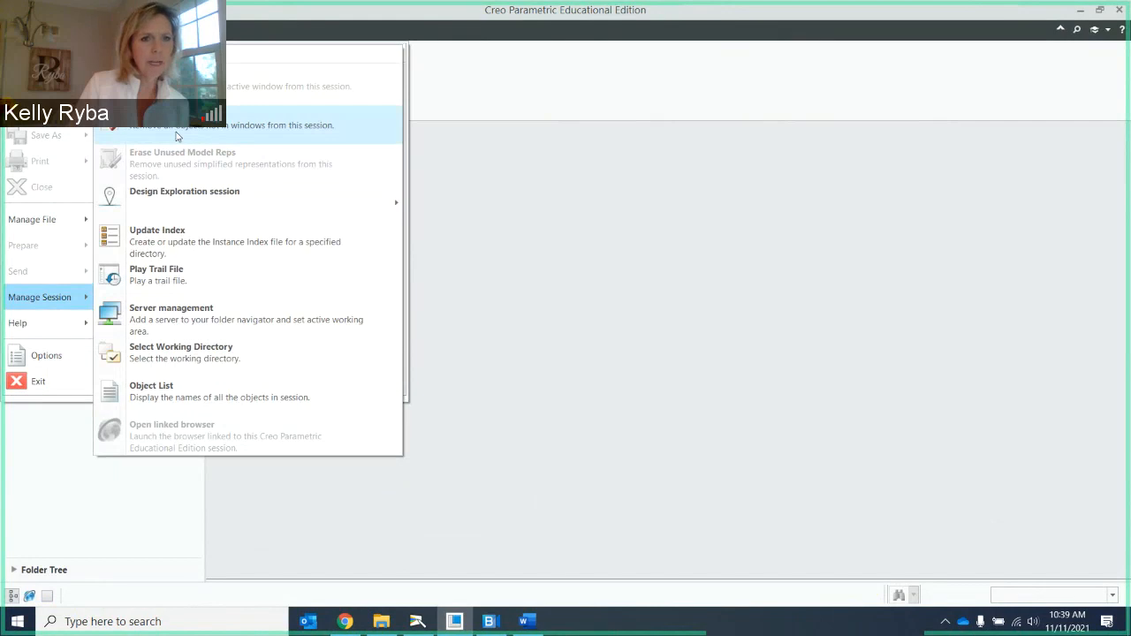
left_click(175, 133)
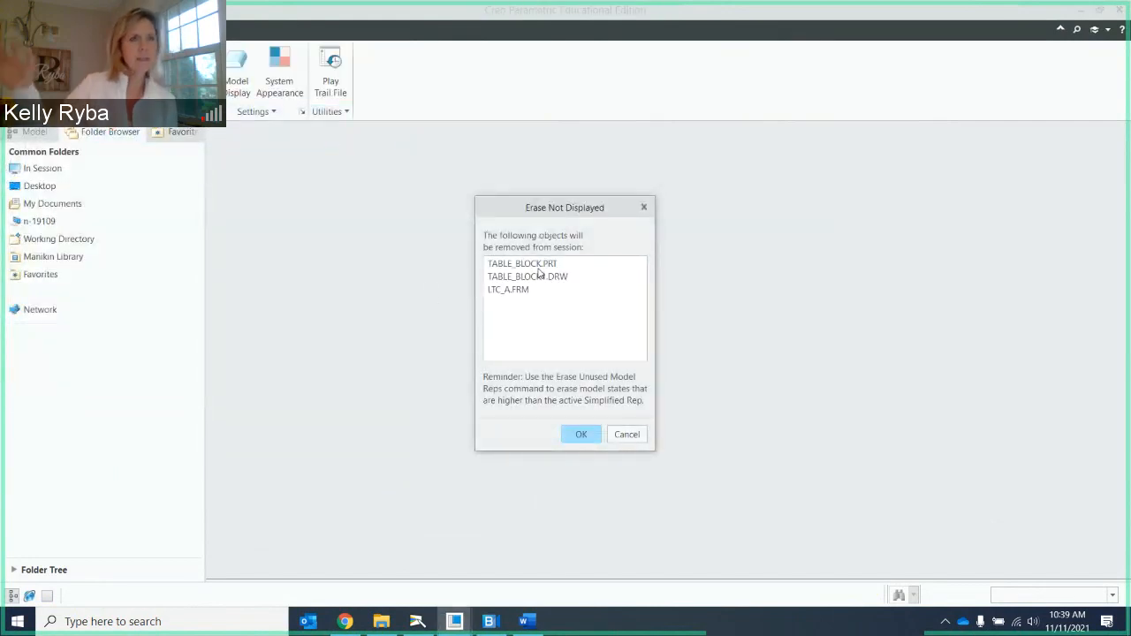
left_click(582, 435)
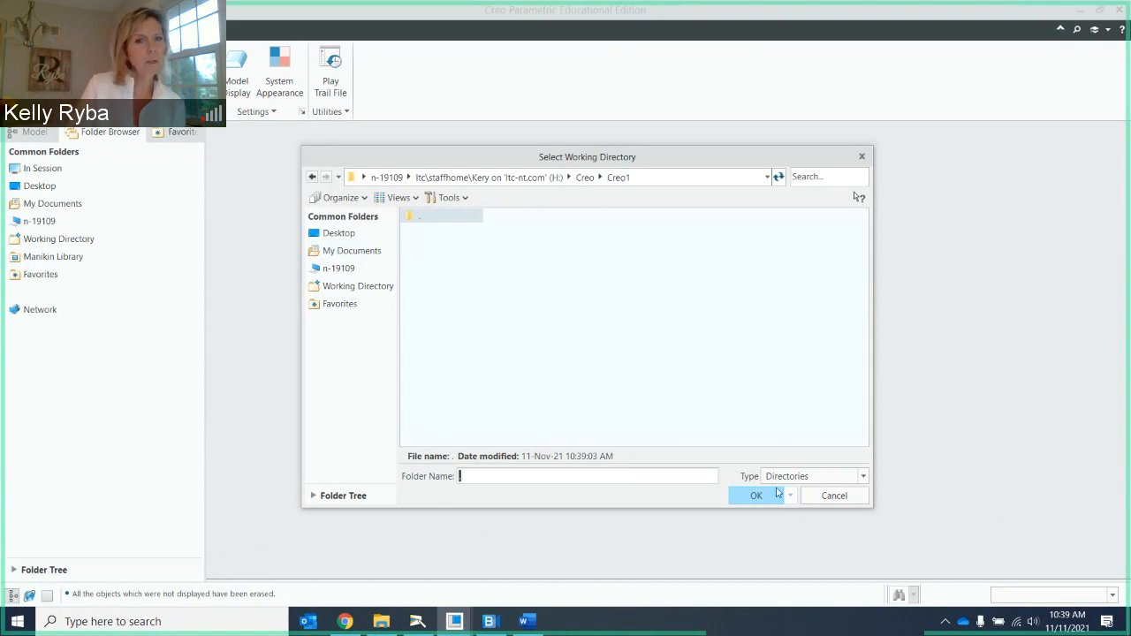
left_click(755, 497)
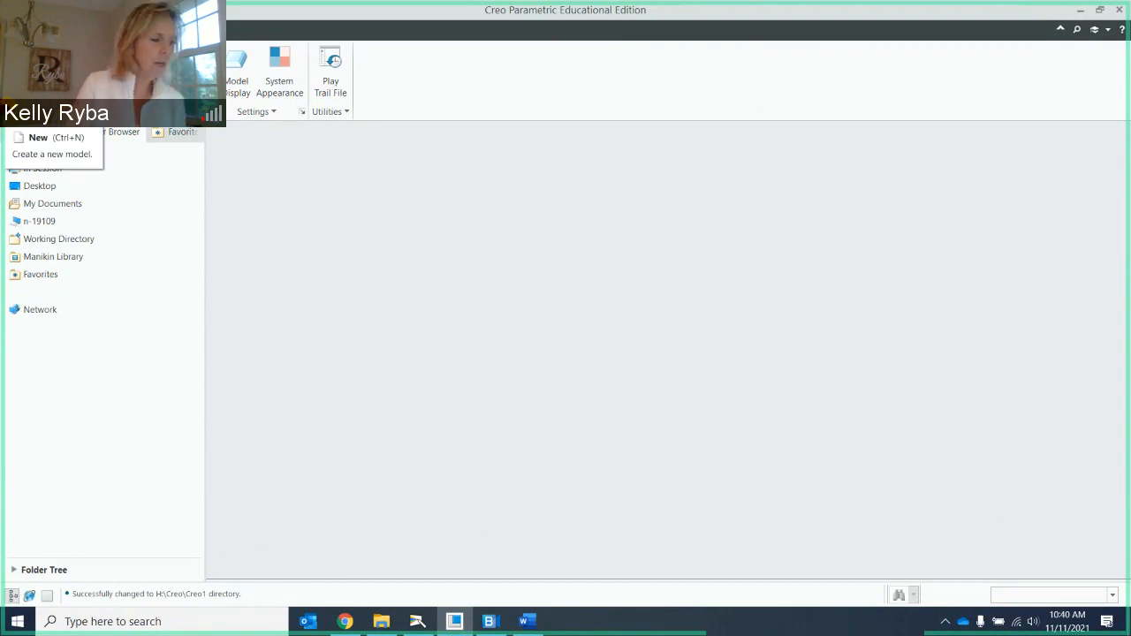
Open the support_bracket.drw drawing from the Creo1 folder.
left_click(20, 71)
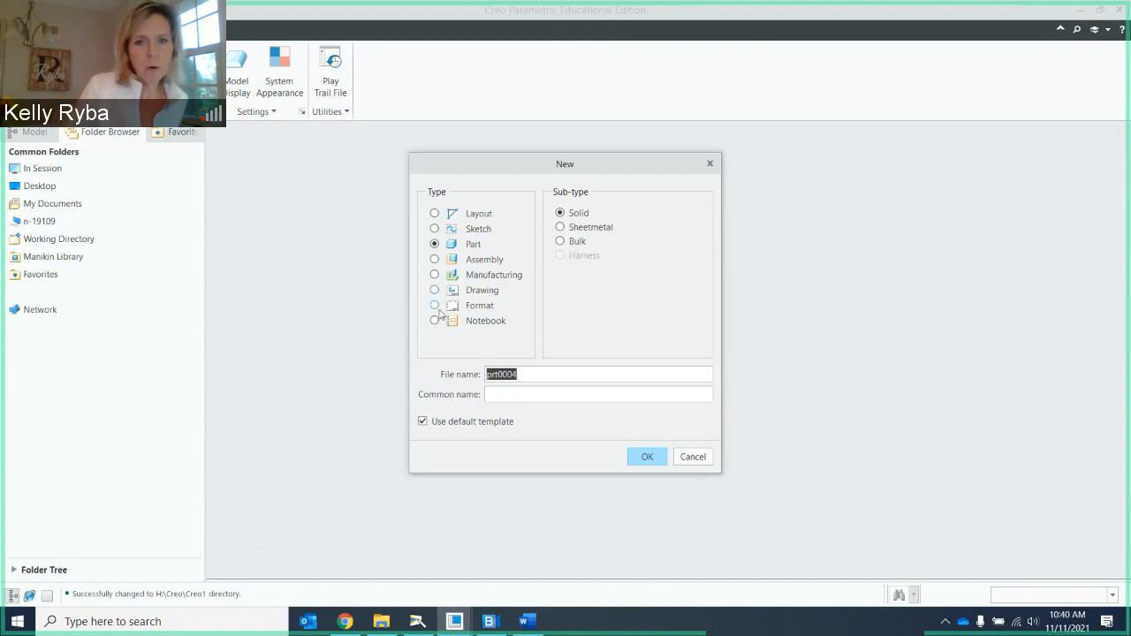
left_click(694, 458)
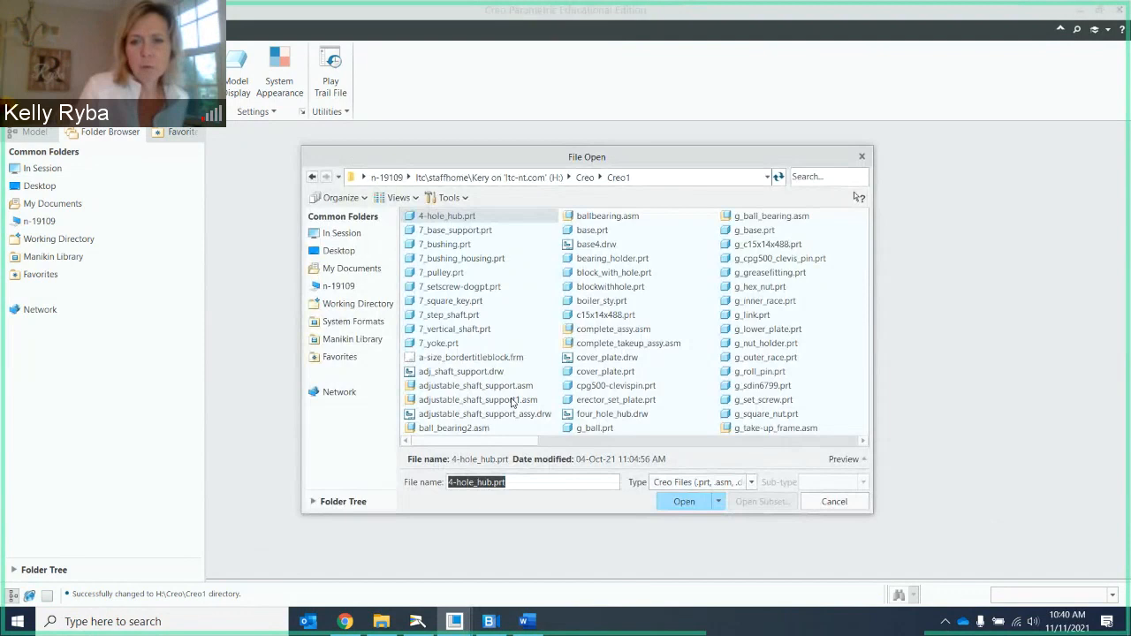
left_click(718, 442)
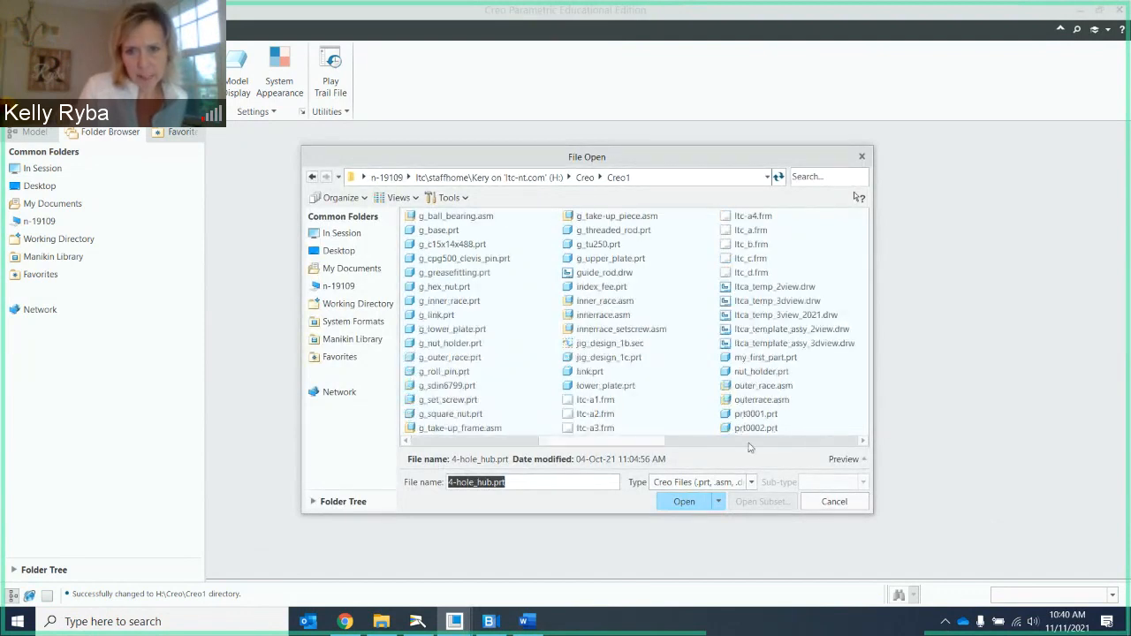
left_click(718, 442)
left_click(614, 387)
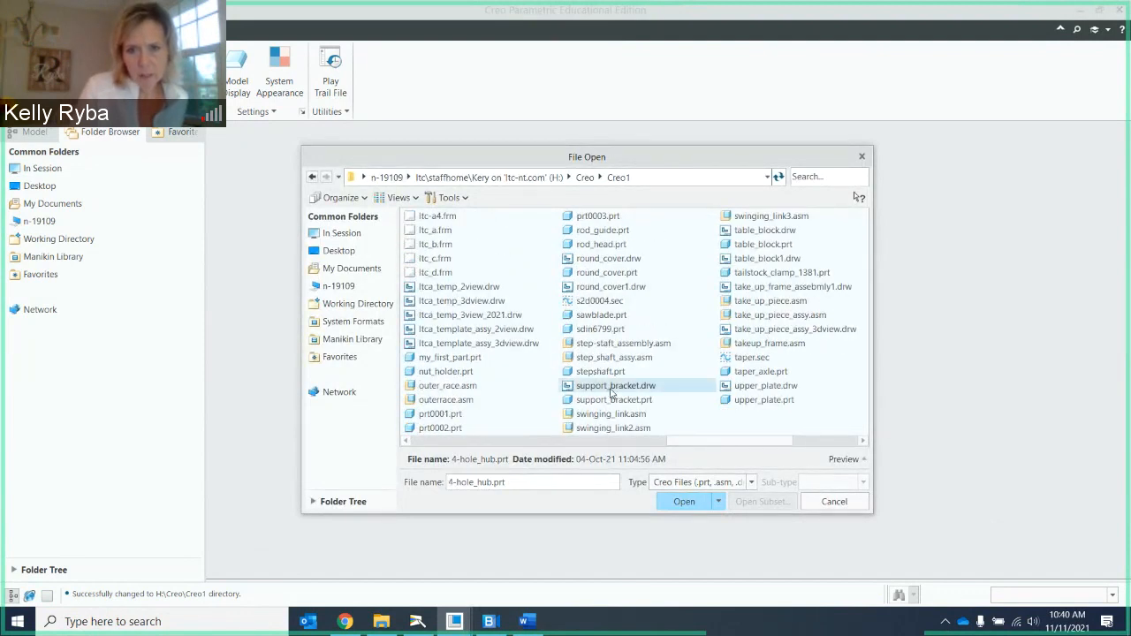
left_click(673, 498)
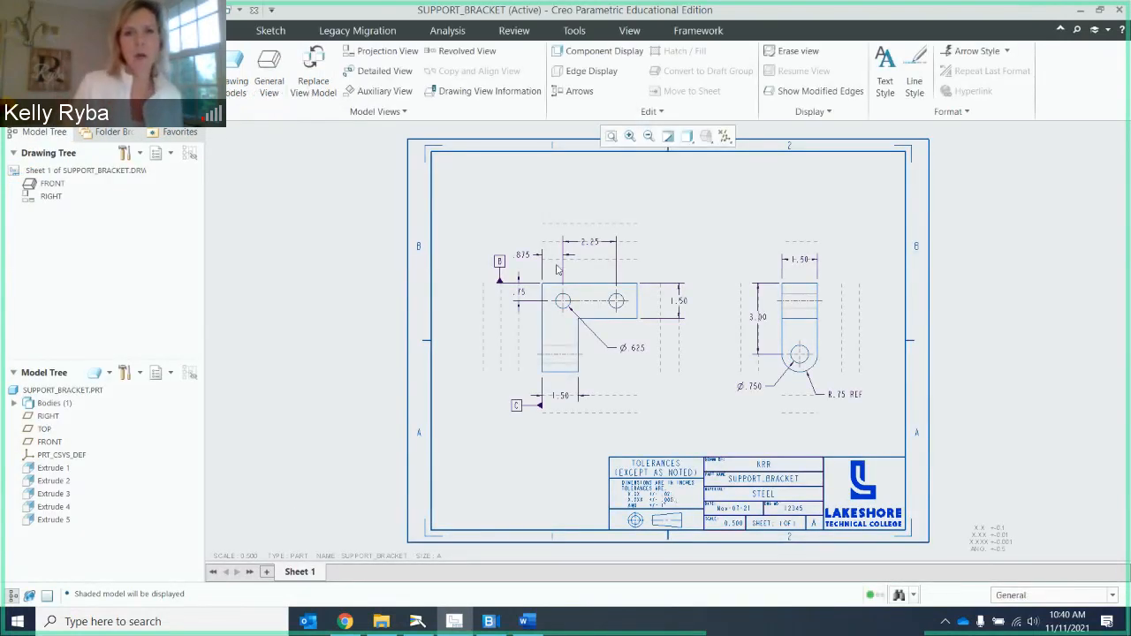
Examine the bracket views and the tolerance requirements of the Support Bracket problem in the document camera window, and return to Creo Parametric.
scroll(646, 300, "down", 1)
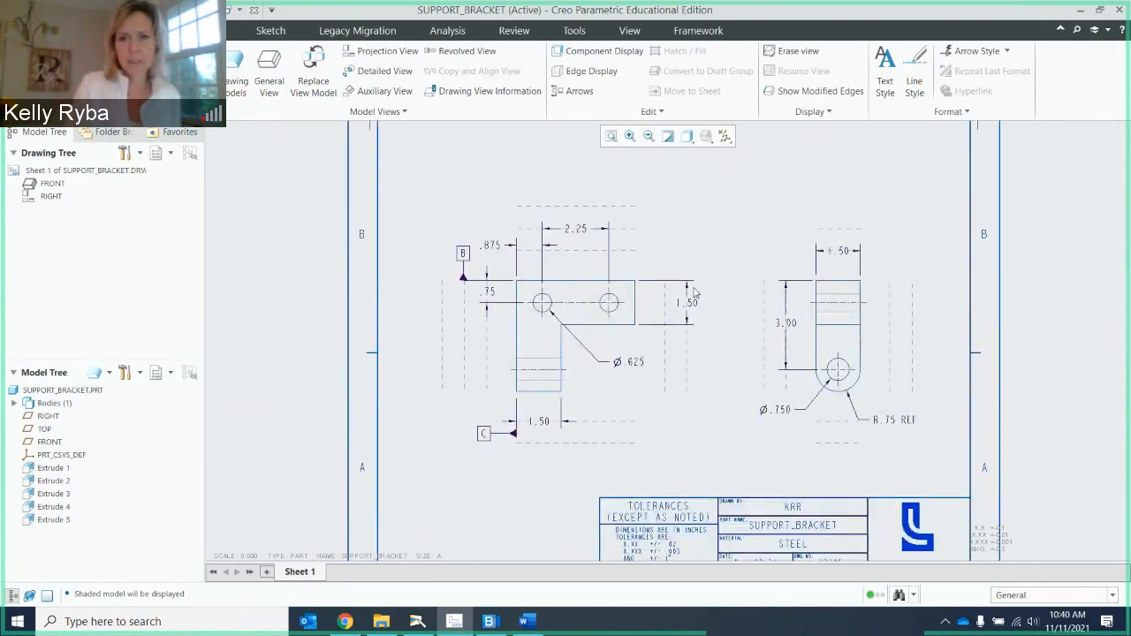
scroll(707, 299, "down", 2)
mouse_move(732, 307)
middle_mouse_down()
mouse_move(713, 283)
mouse_move(664, 277)
middle_mouse_up()
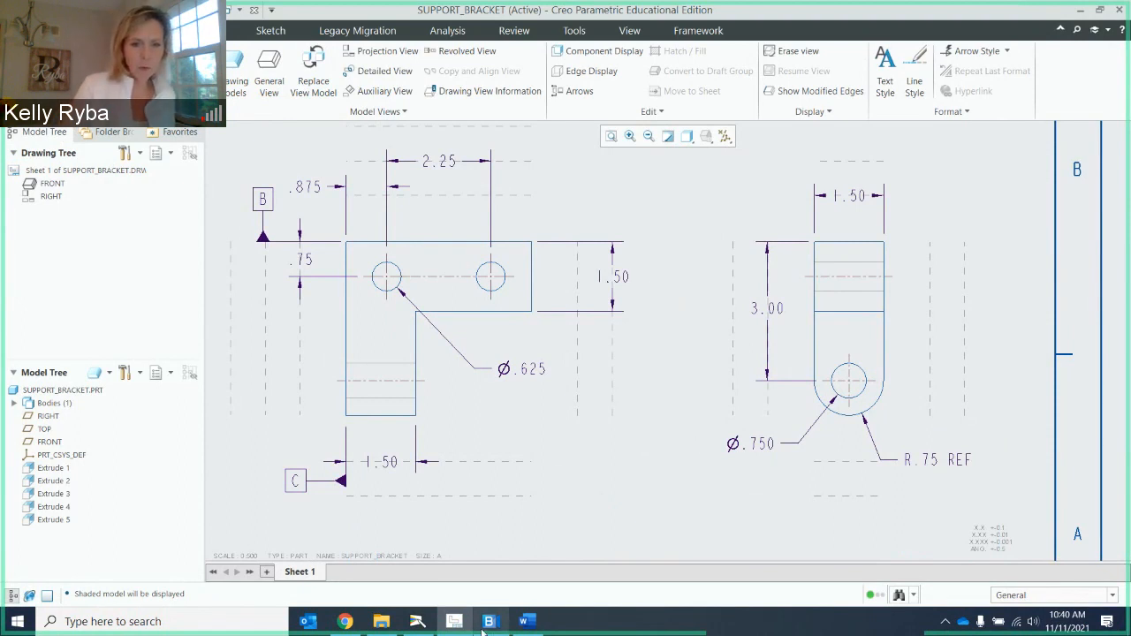
left_click(417, 623)
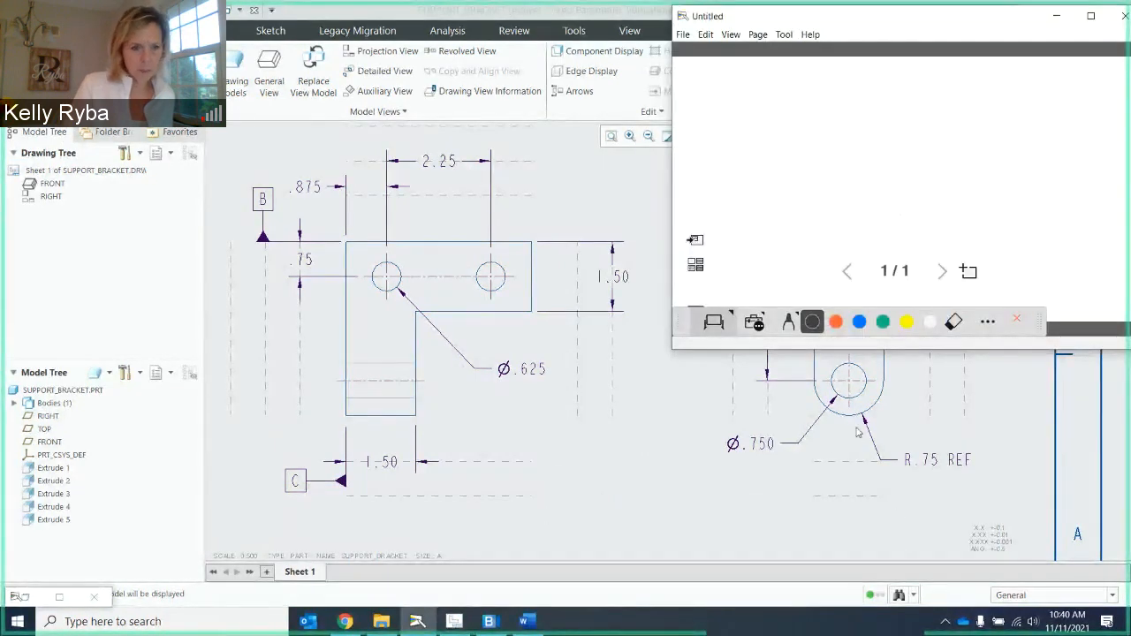
left_click(61, 598)
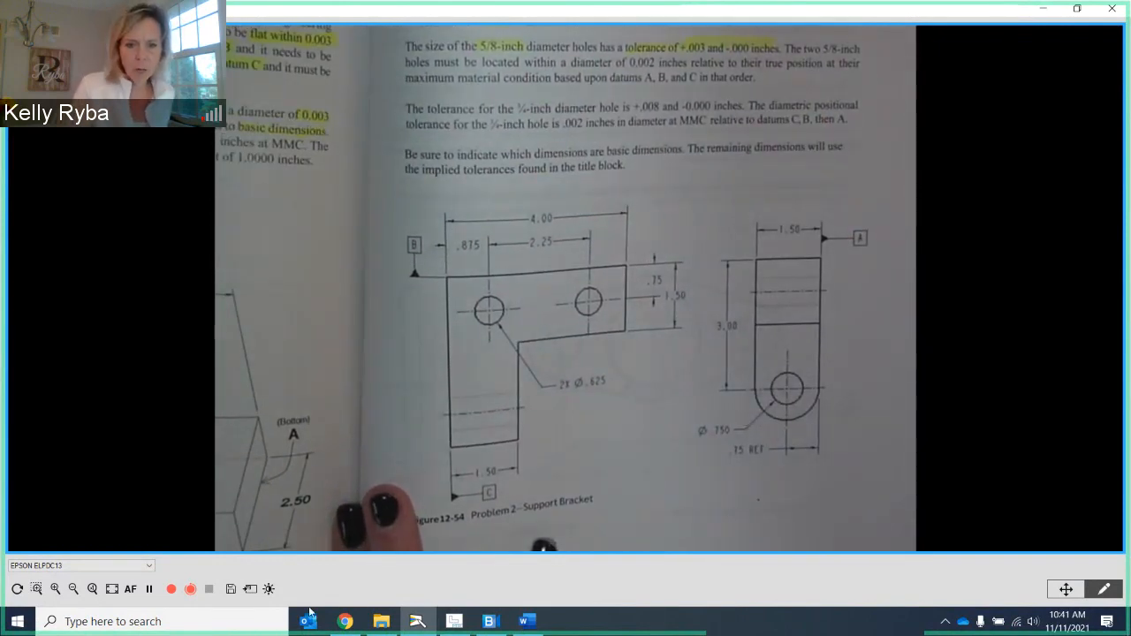
left_click(455, 622)
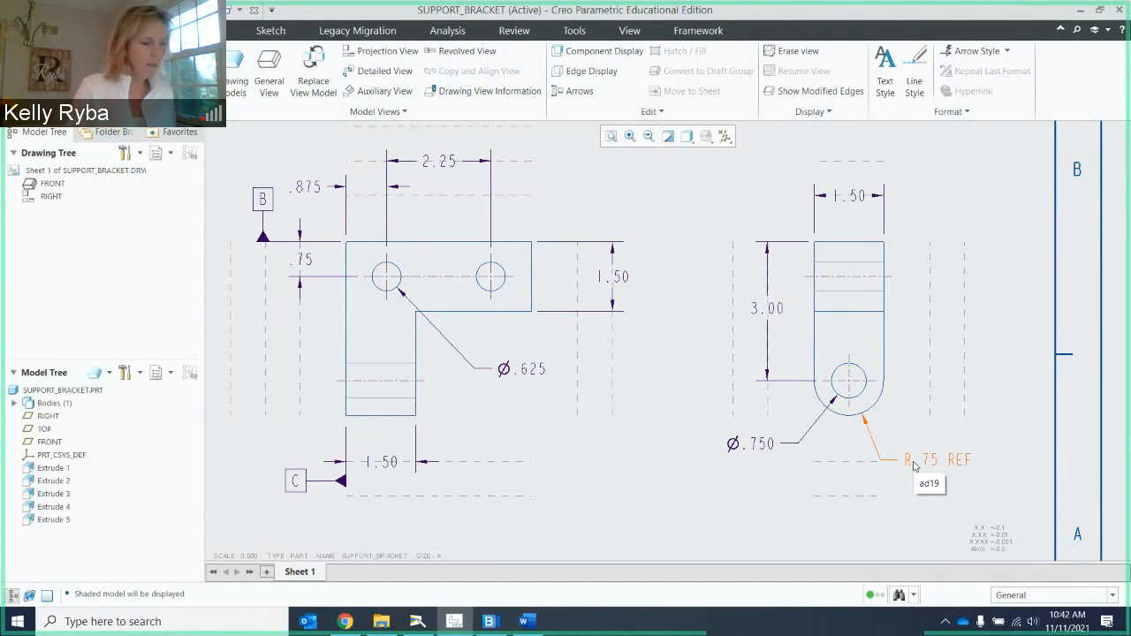
left_click(451, 624)
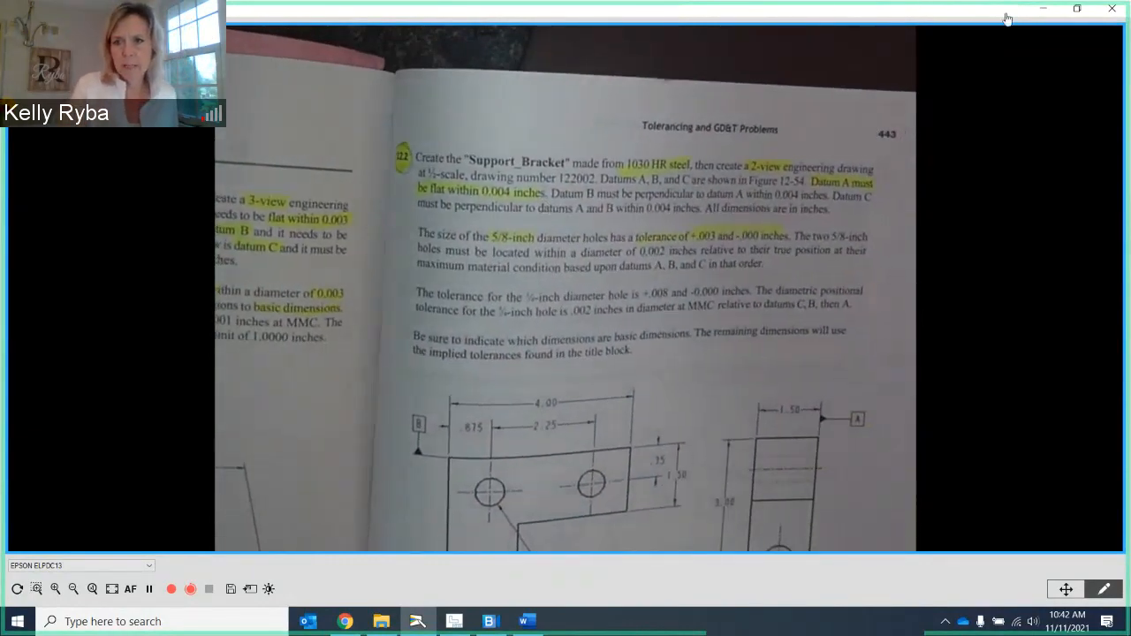
left_click(1044, 9)
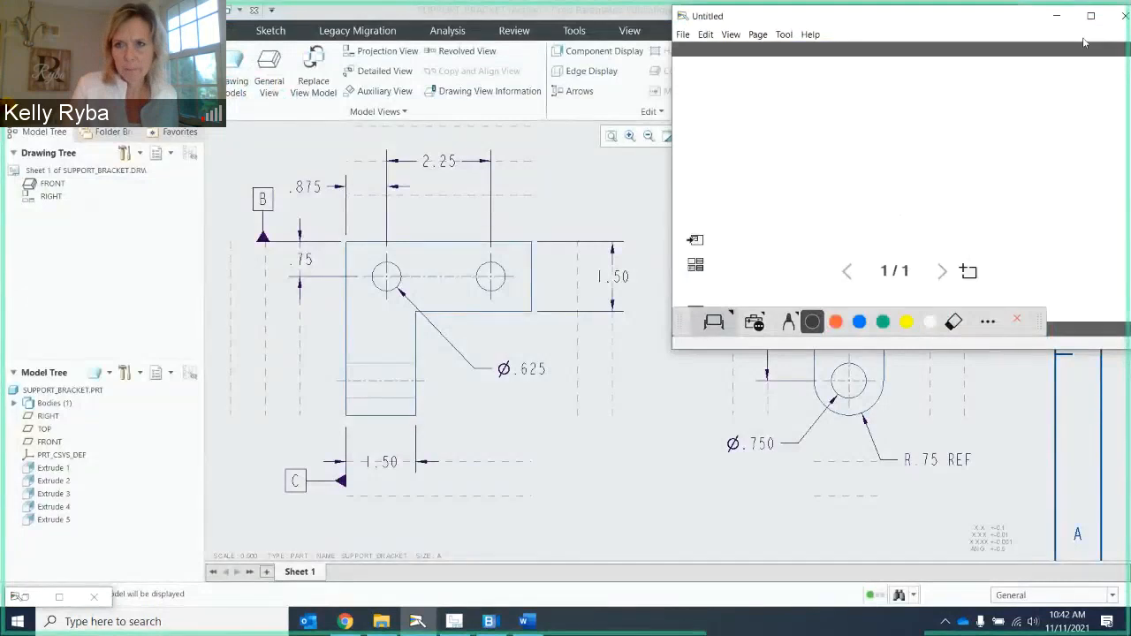
left_click(1057, 15)
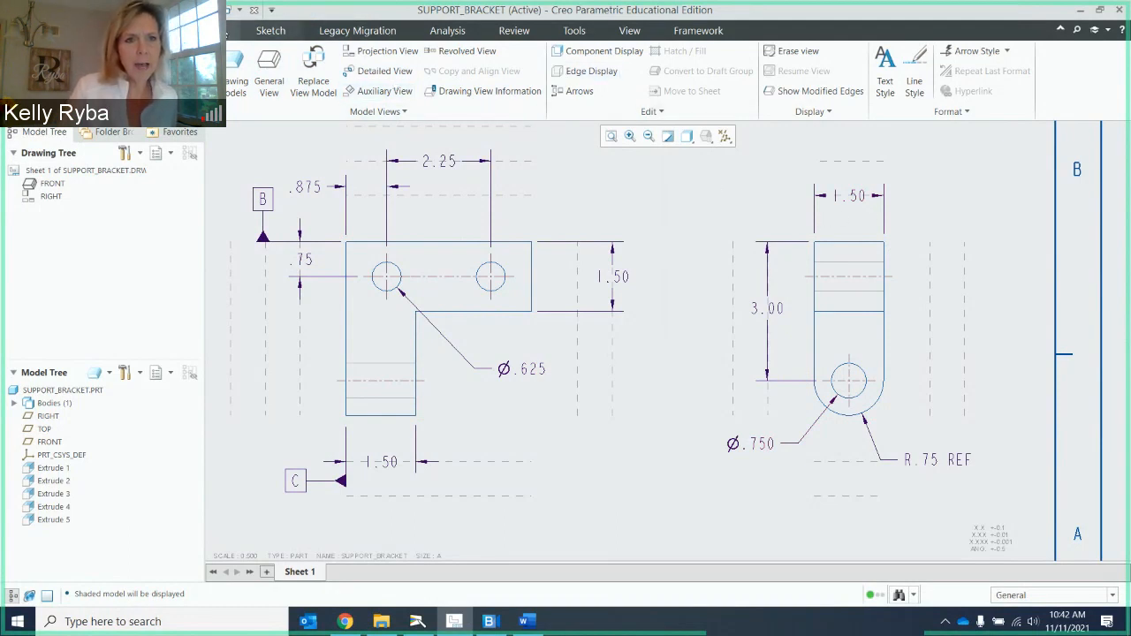
Add a flatness geometric tolerance of .004 with a leader to the upper right vertical edge of the right view.
left_click(219, 31)
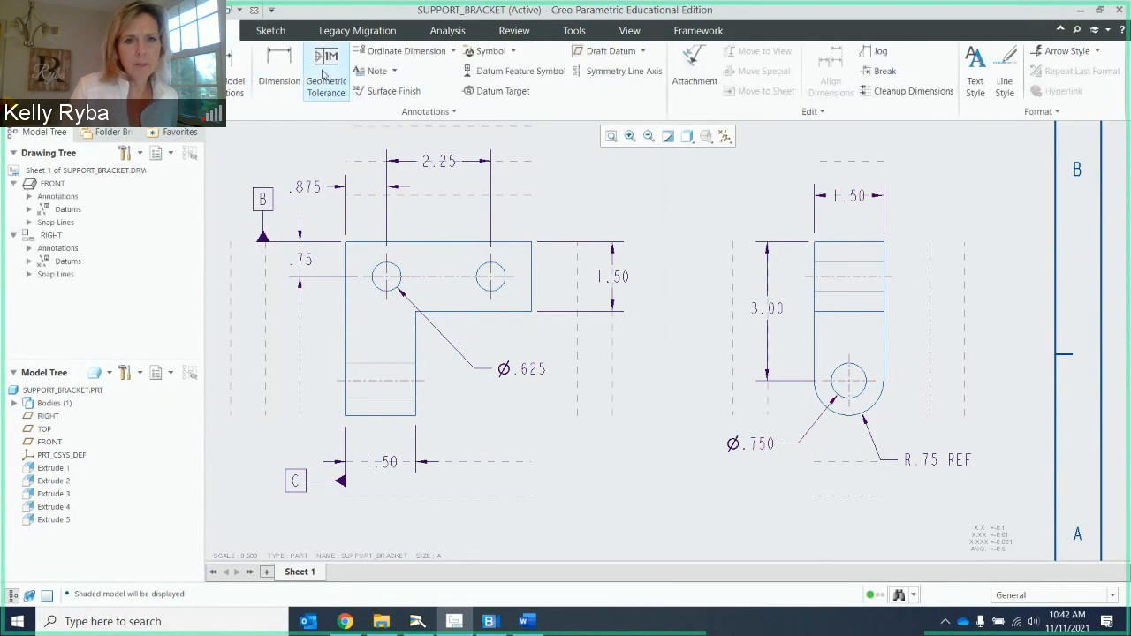
left_click(325, 74)
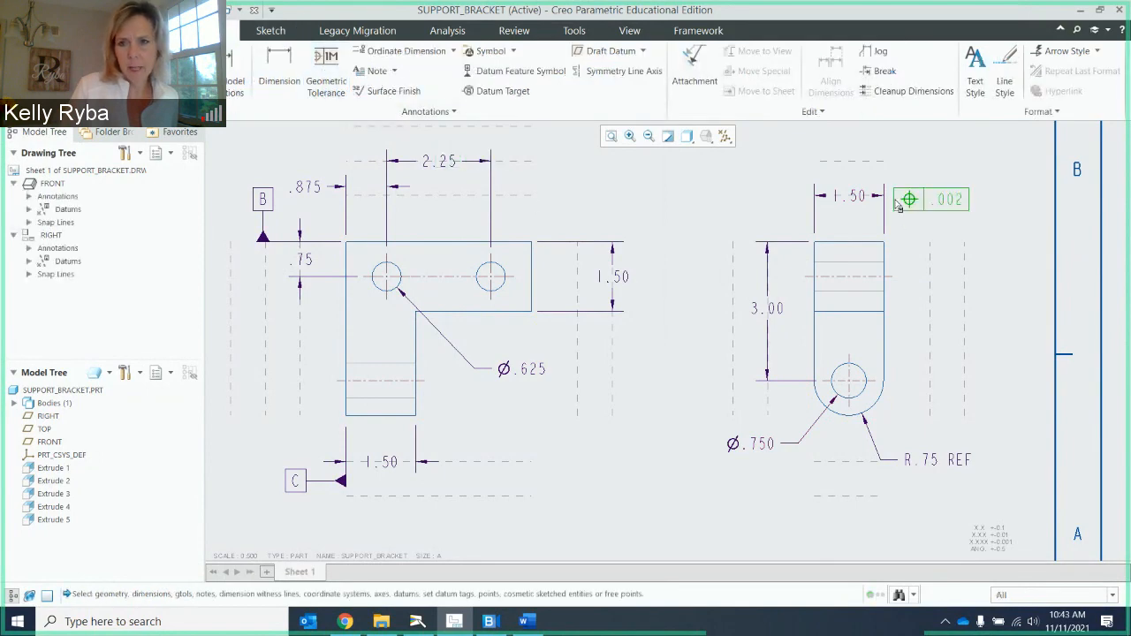
left_click(889, 278)
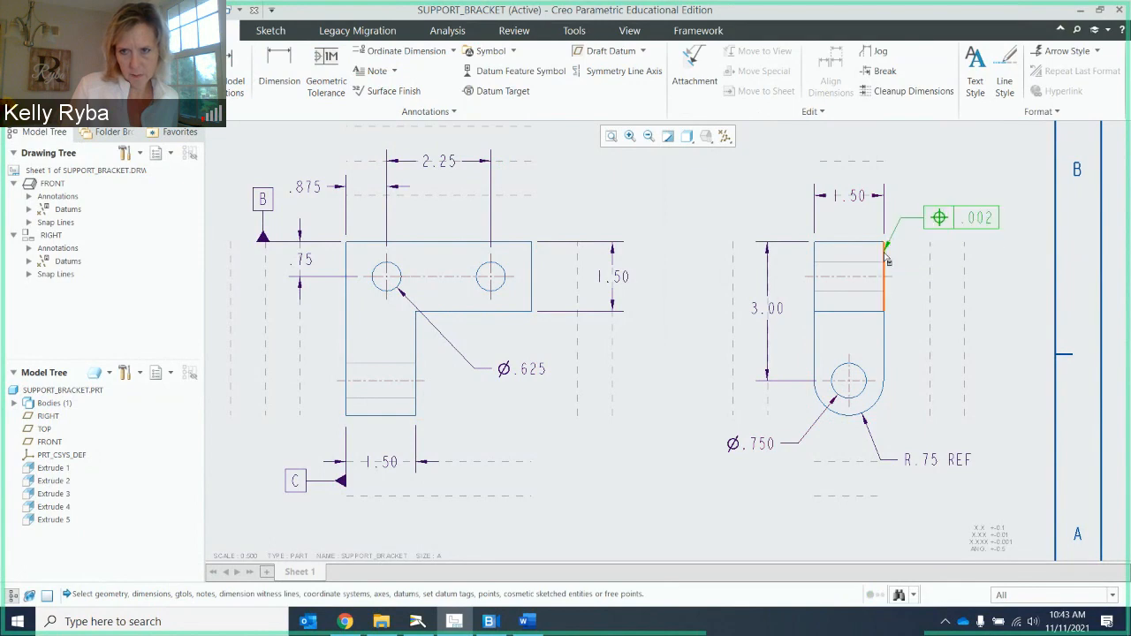
left_click(885, 252)
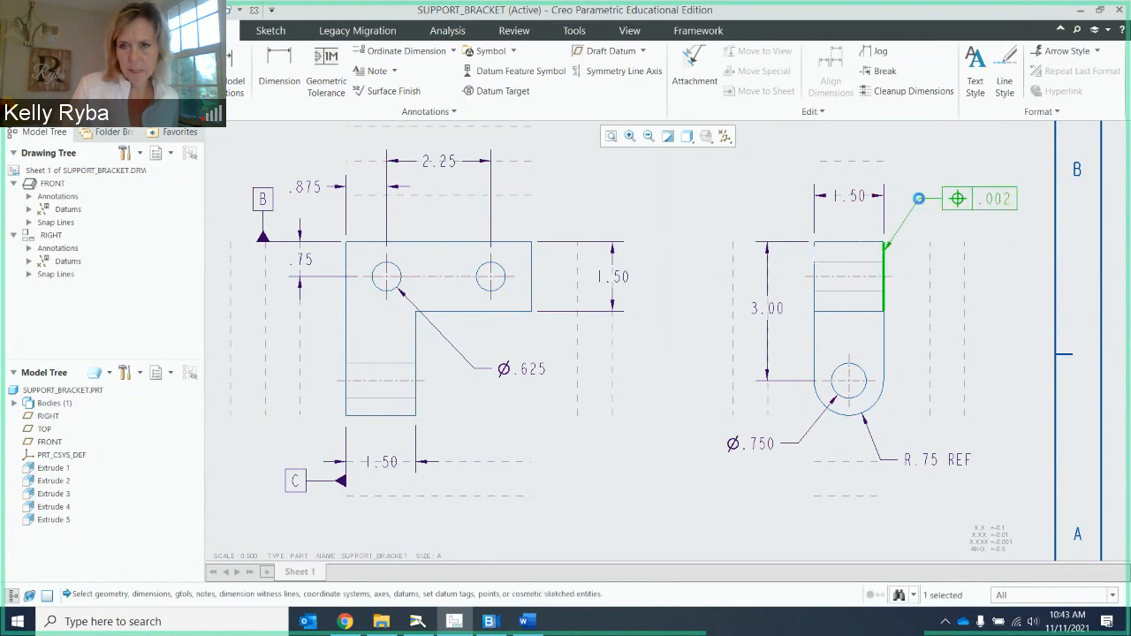
middle_click(920, 201)
left_click(81, 82)
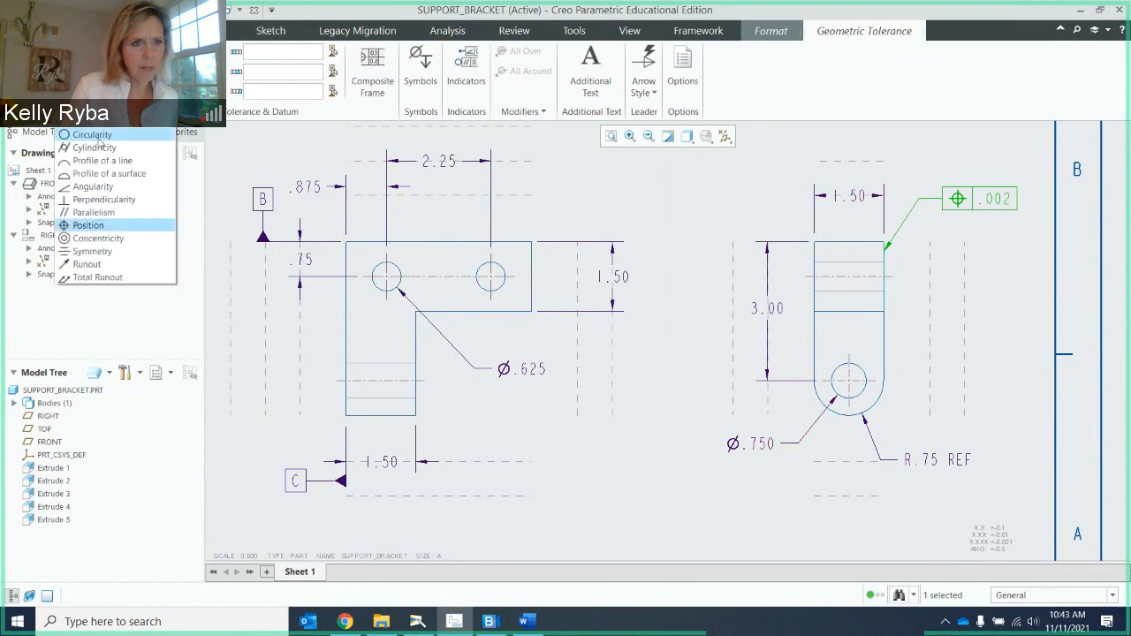
left_click(96, 122)
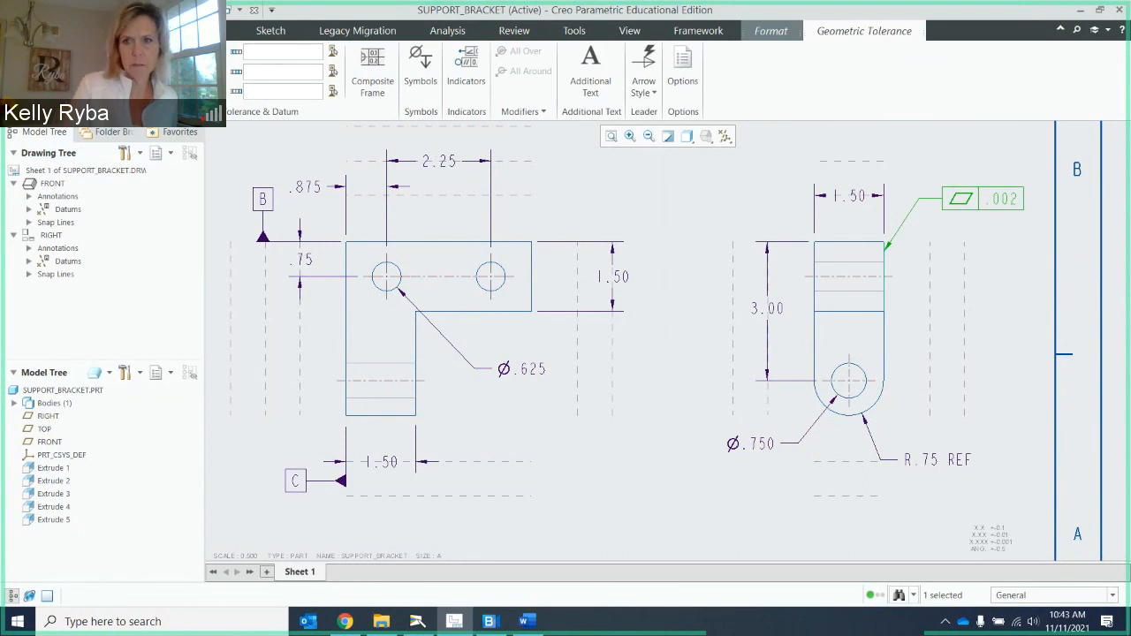
left_click(994, 250)
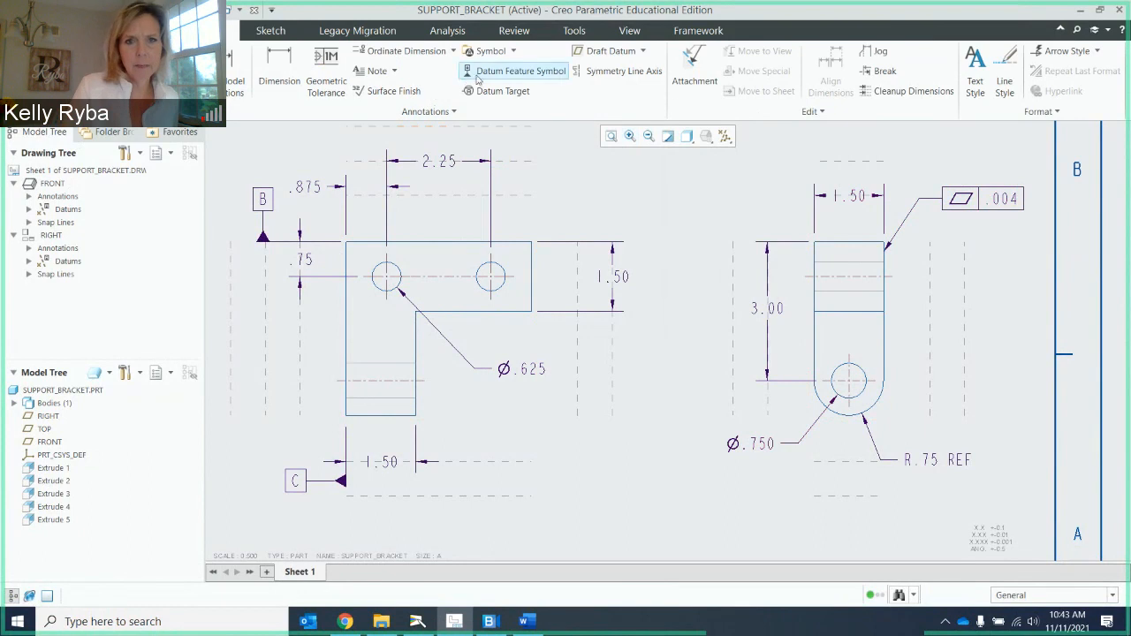
Attach datum feature symbol A below the flatness tolerance frame in the right view.
left_click(513, 71)
left_click(985, 199)
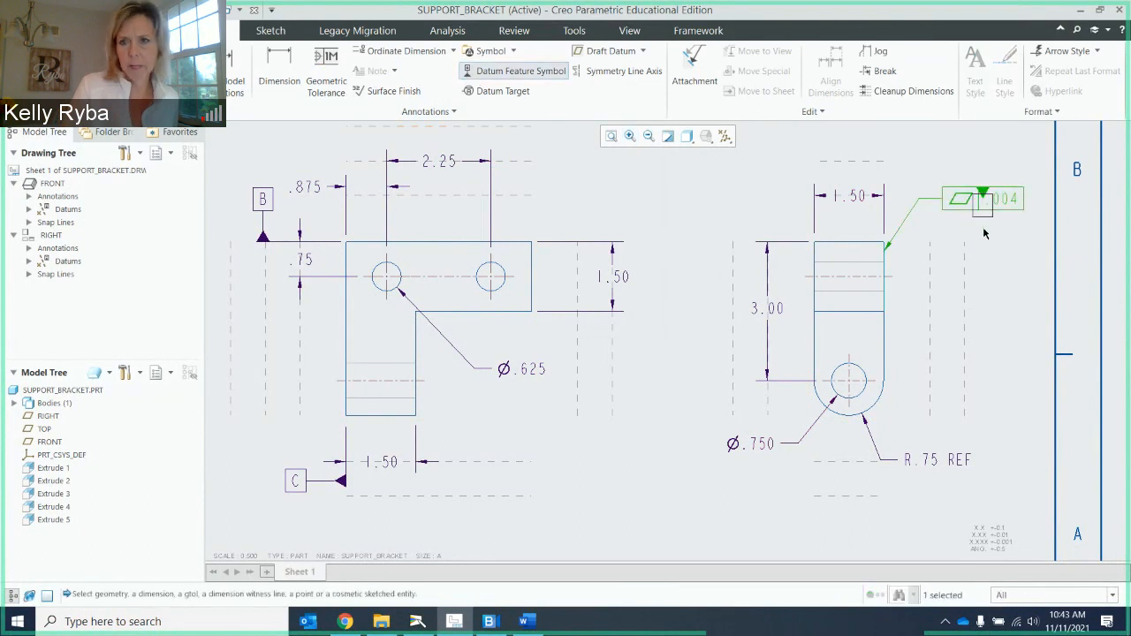
middle_click(991, 274)
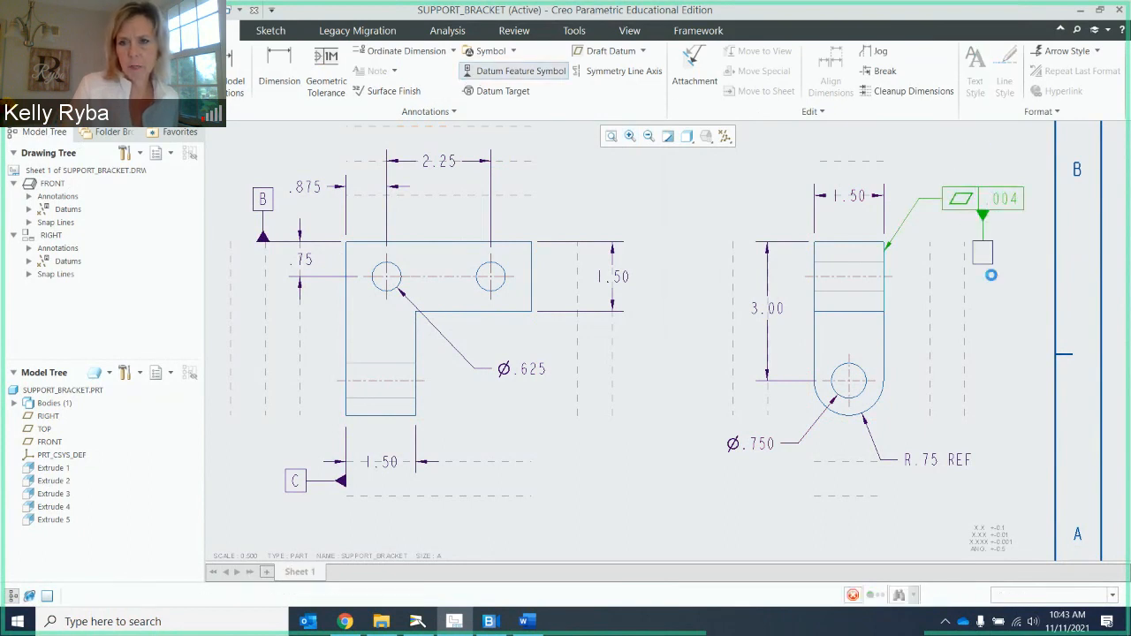
left_click(1002, 320)
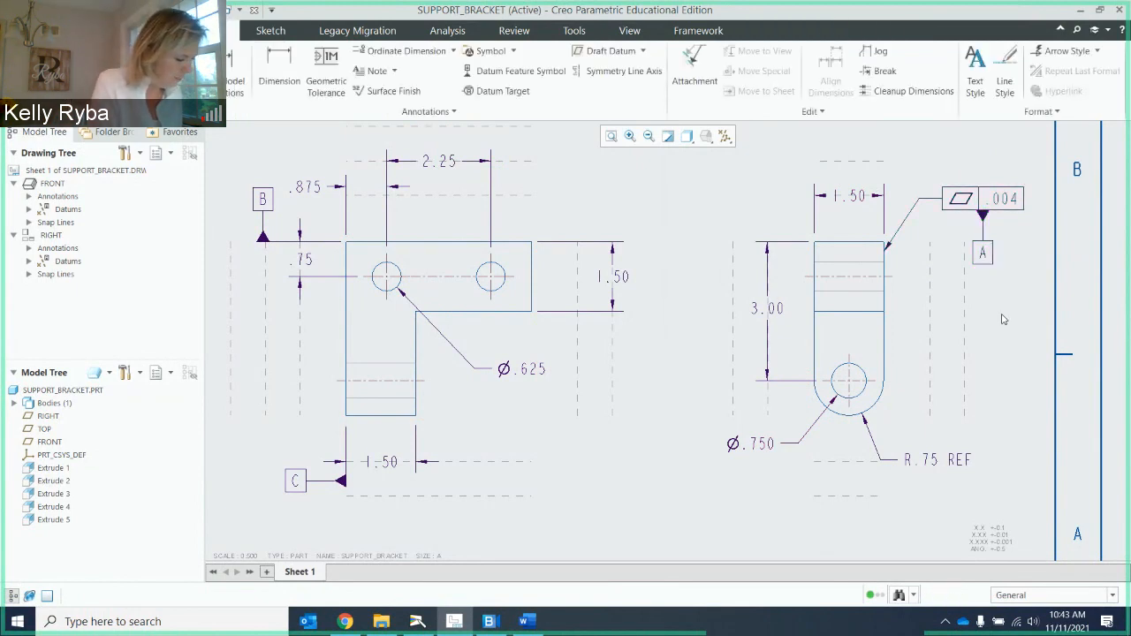
Delete the datum feature symbol B from the front view.
double_click(269, 204)
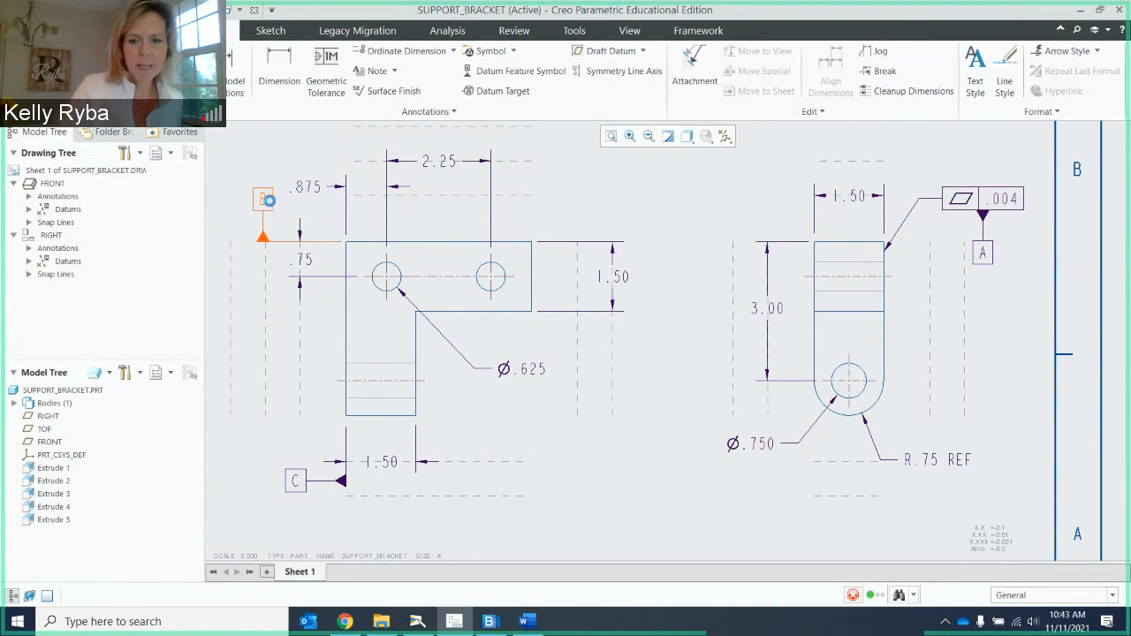
left_click(296, 162)
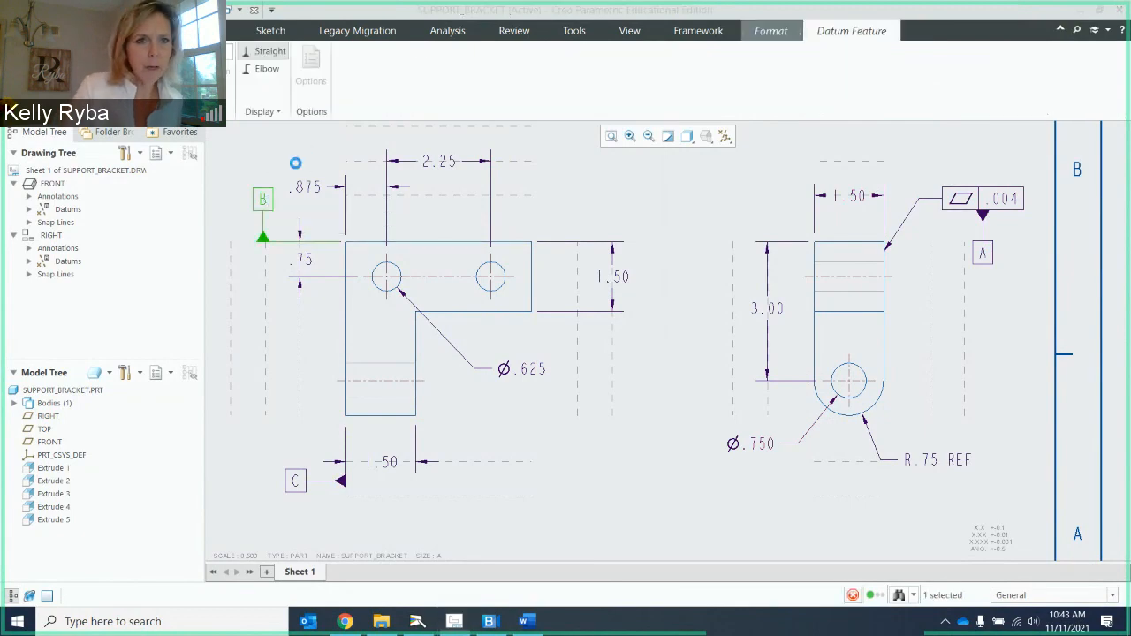
scroll(301, 237, "up", 1)
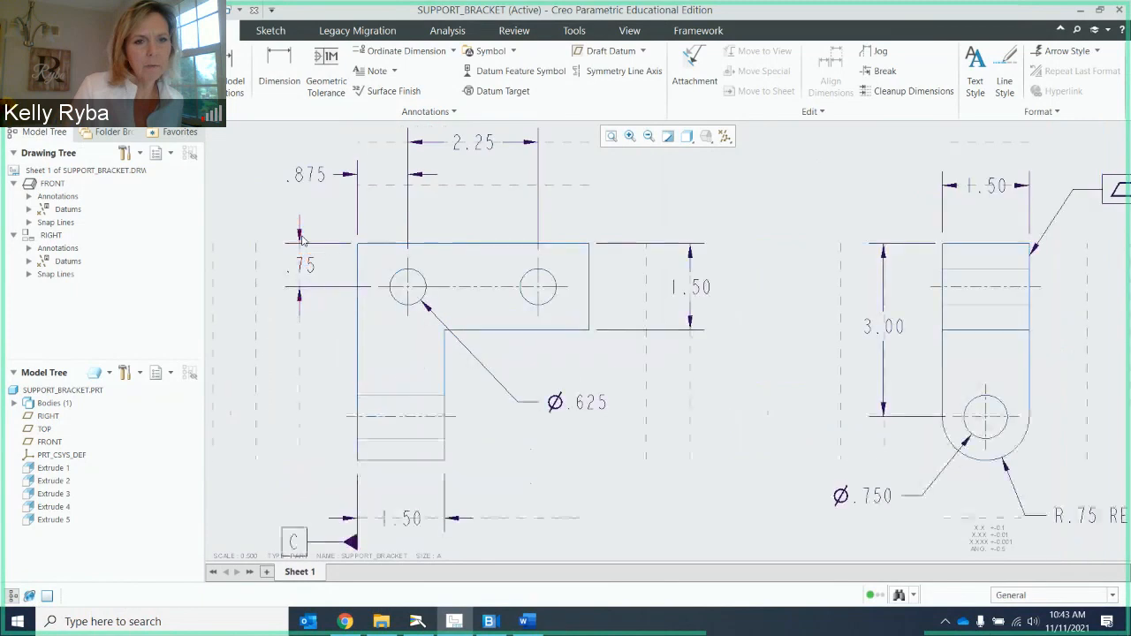
scroll(300, 237, "down", 1)
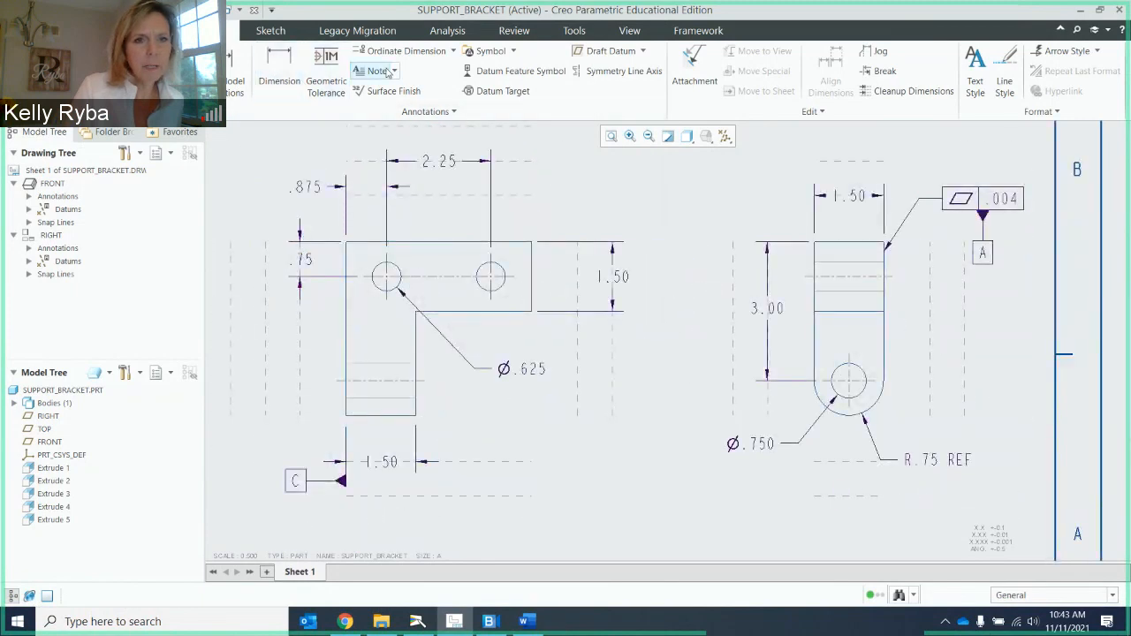
Add a perpendicularity tolerance of .004 relative to datum A, with a leader to the top edge of the front view.
left_click(326, 82)
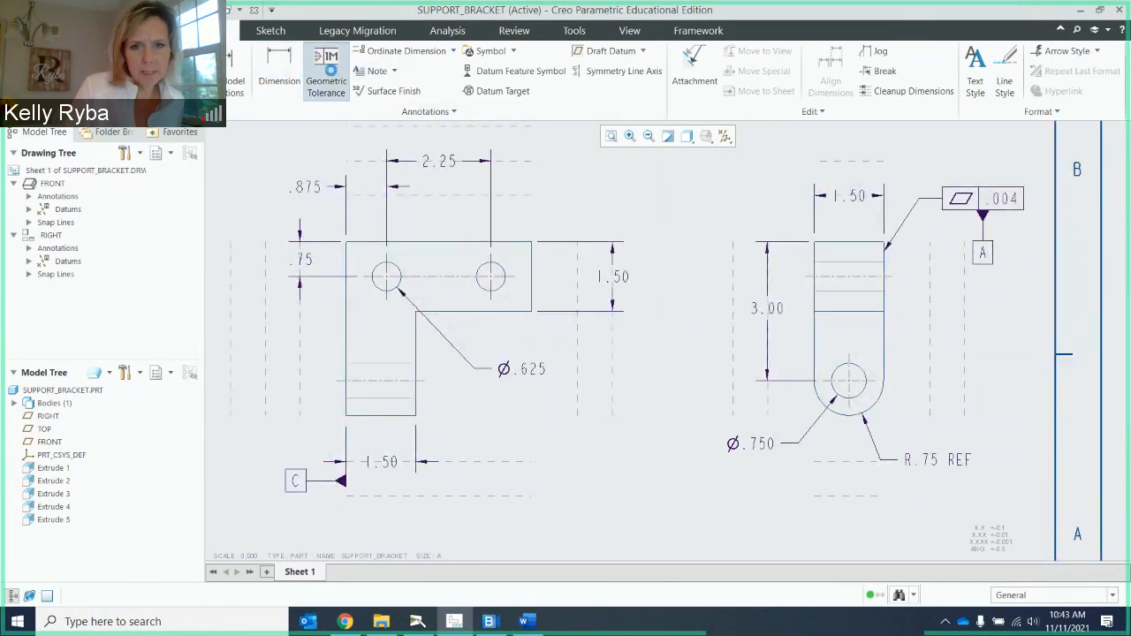
left_click(518, 246)
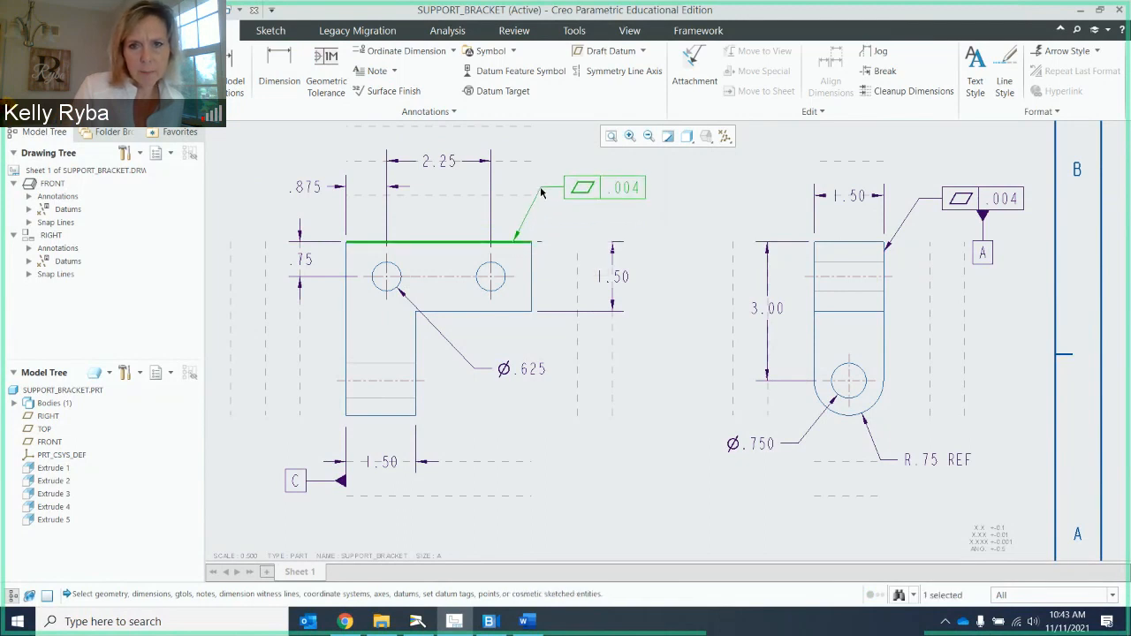
middle_click(541, 193)
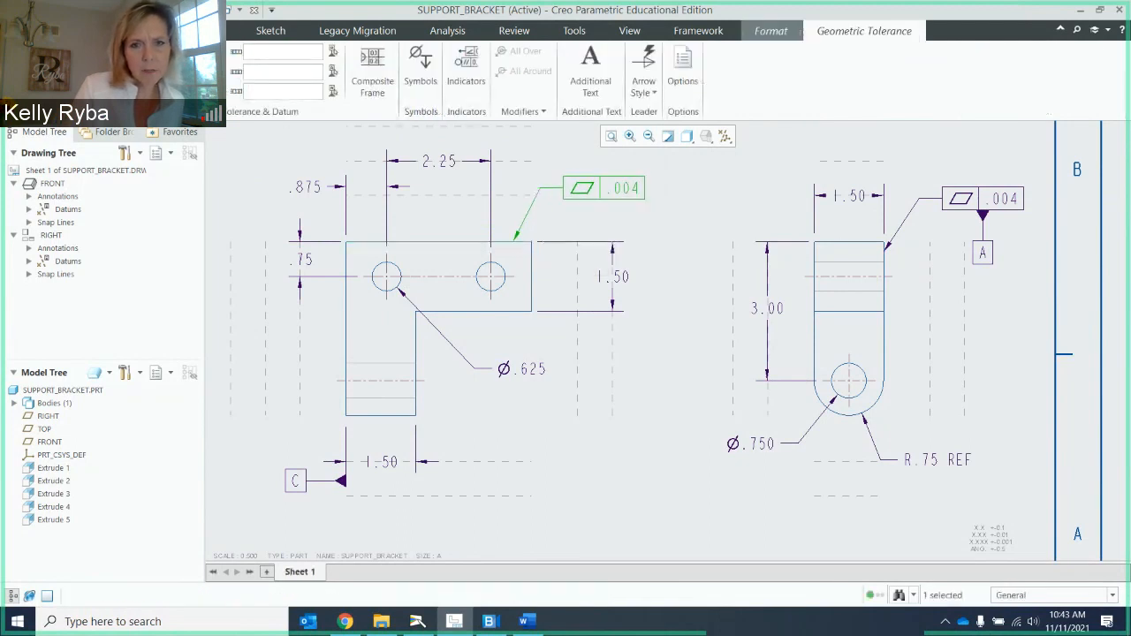
left_click(81, 87)
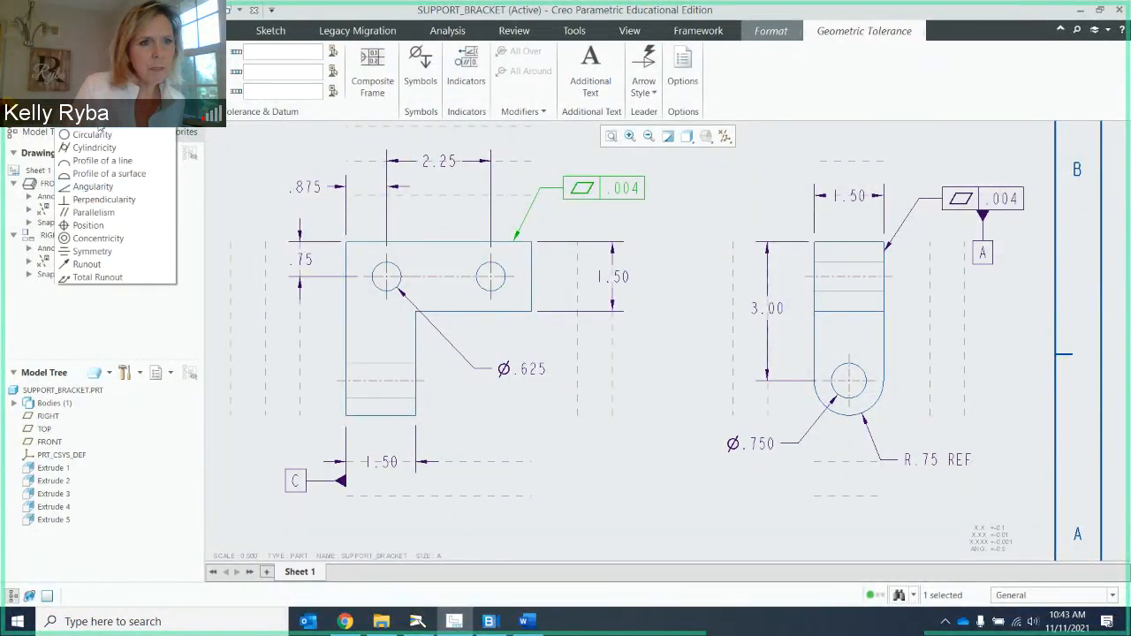
left_click(88, 201)
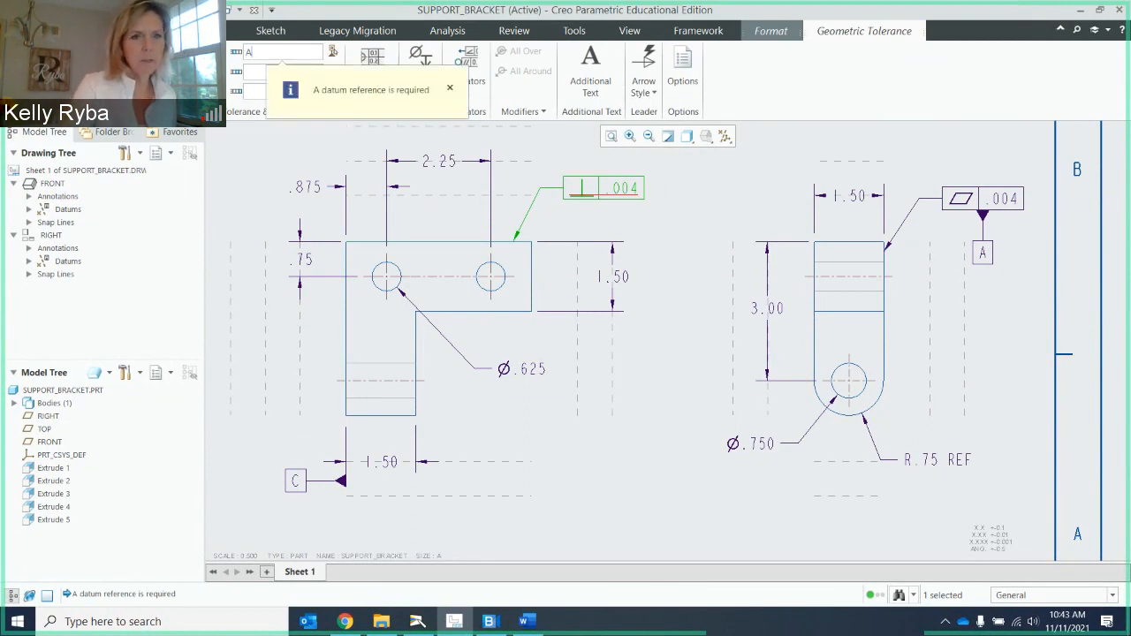
left_click(388, 153)
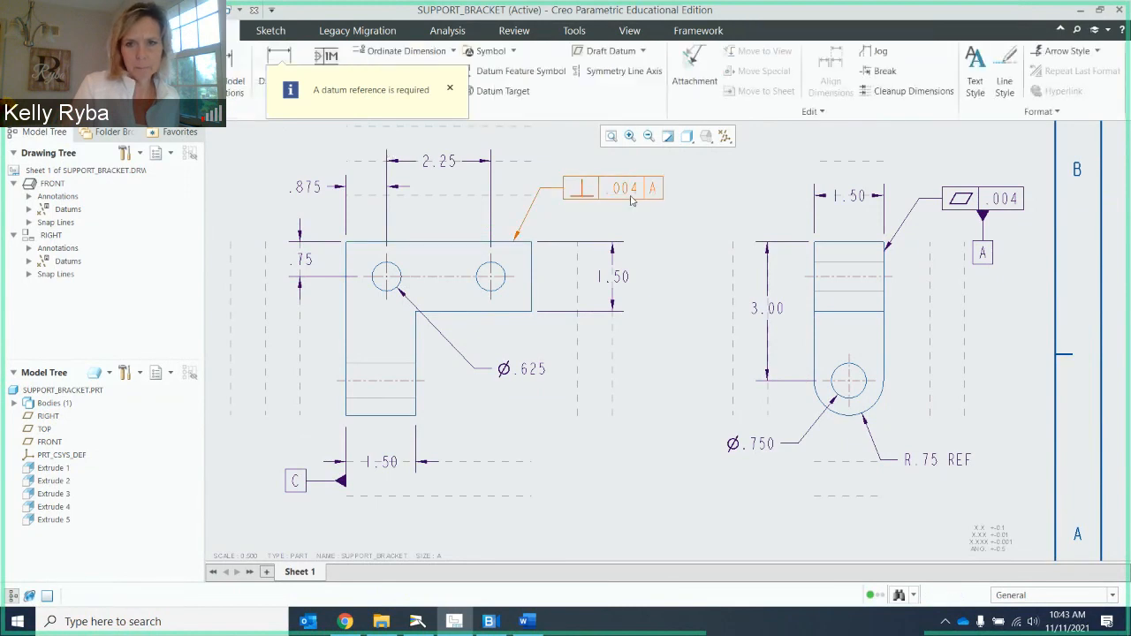
left_click(450, 89)
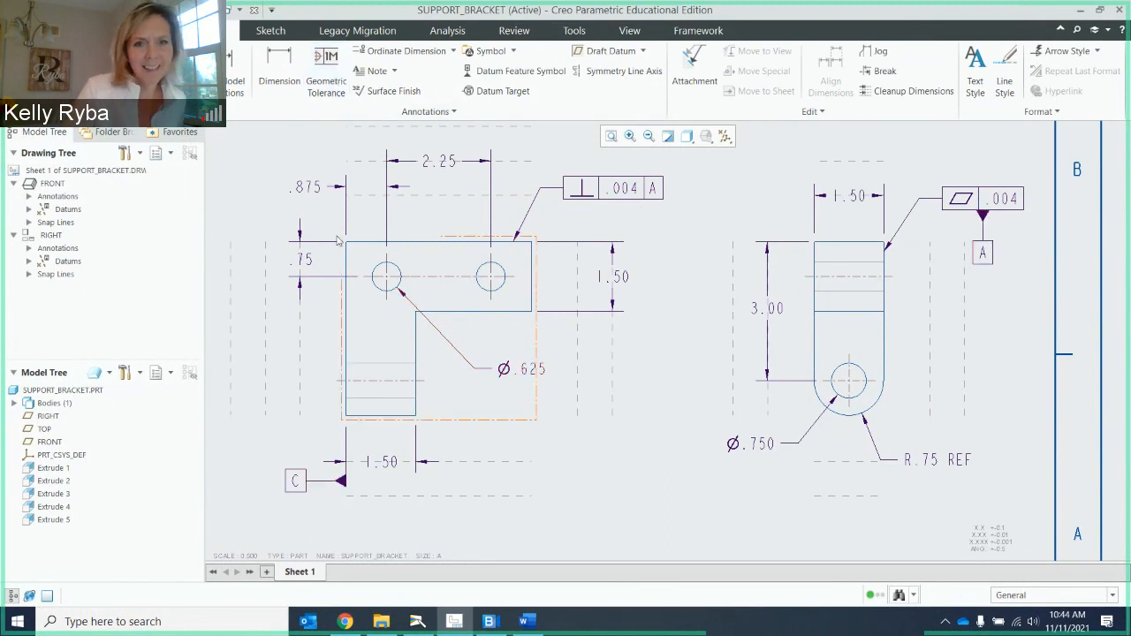
Delete the datum feature symbol C below the front view.
left_click(299, 477)
key("Delete")
scroll(367, 440, "up", 2)
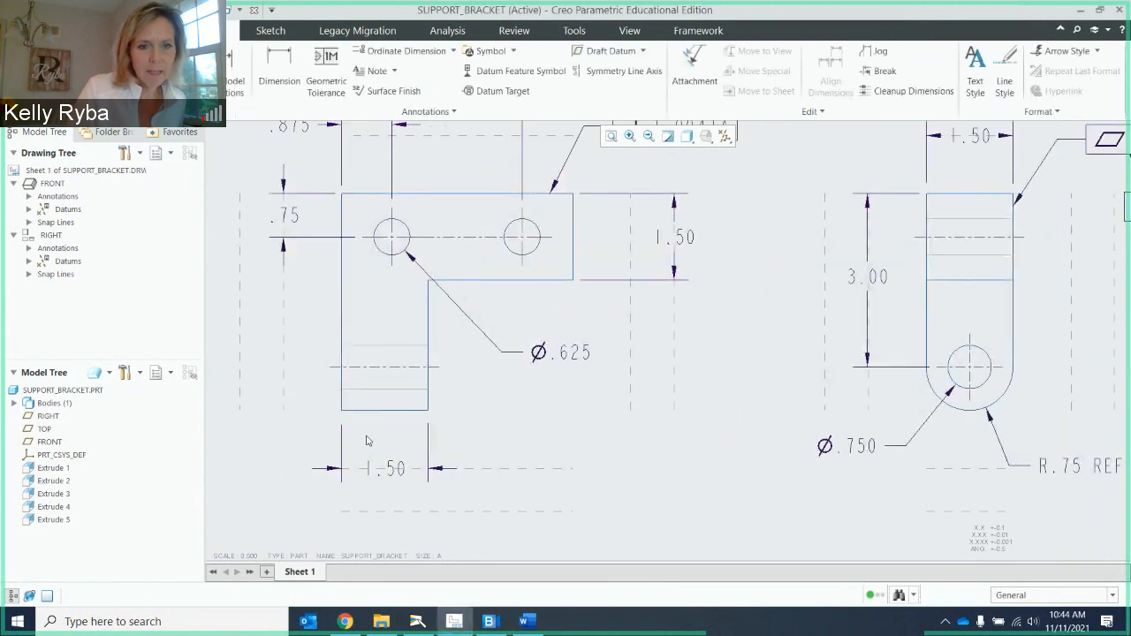
Add a perpendicularity tolerance of .004 relative to datums A and B, with a leader to the left edge of the front view.
scroll(368, 440, "down", 1)
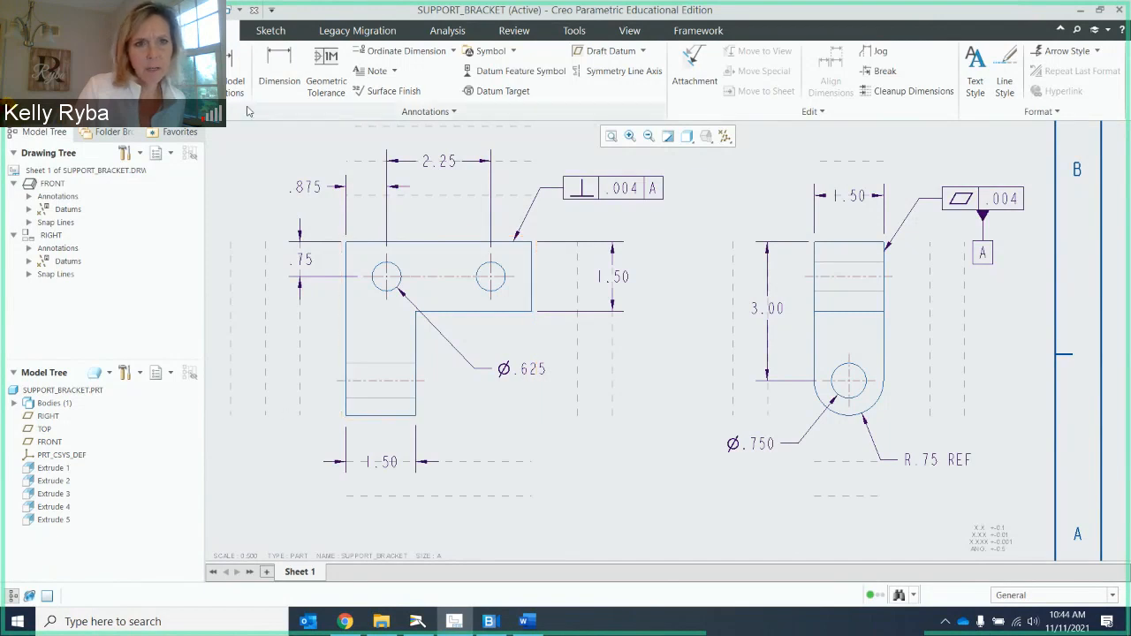
left_click(331, 75)
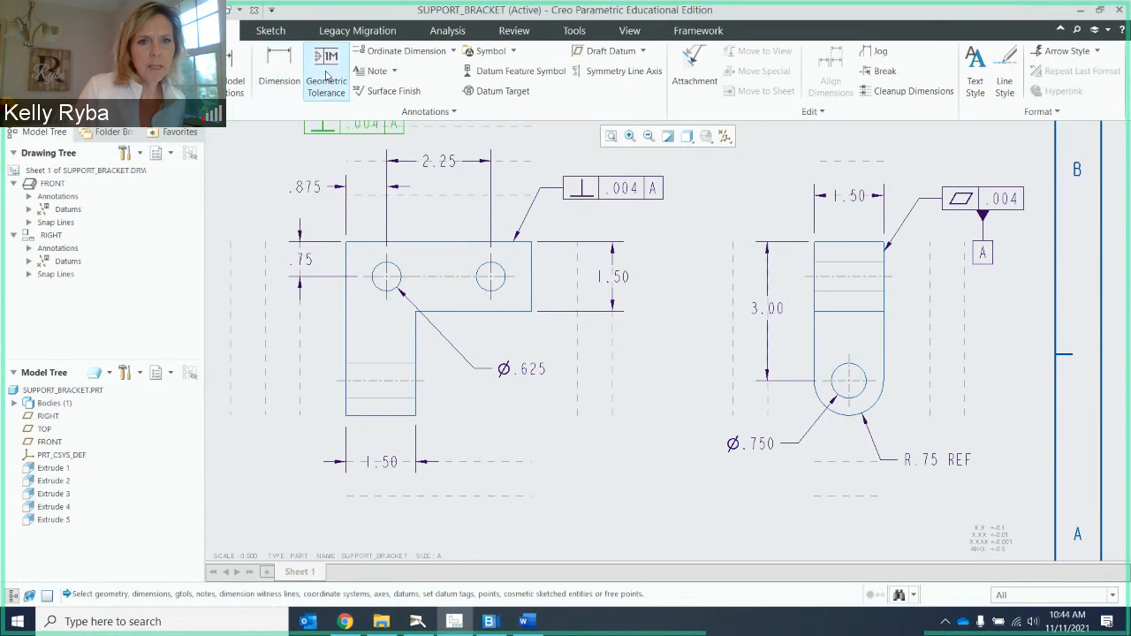
left_click(347, 354)
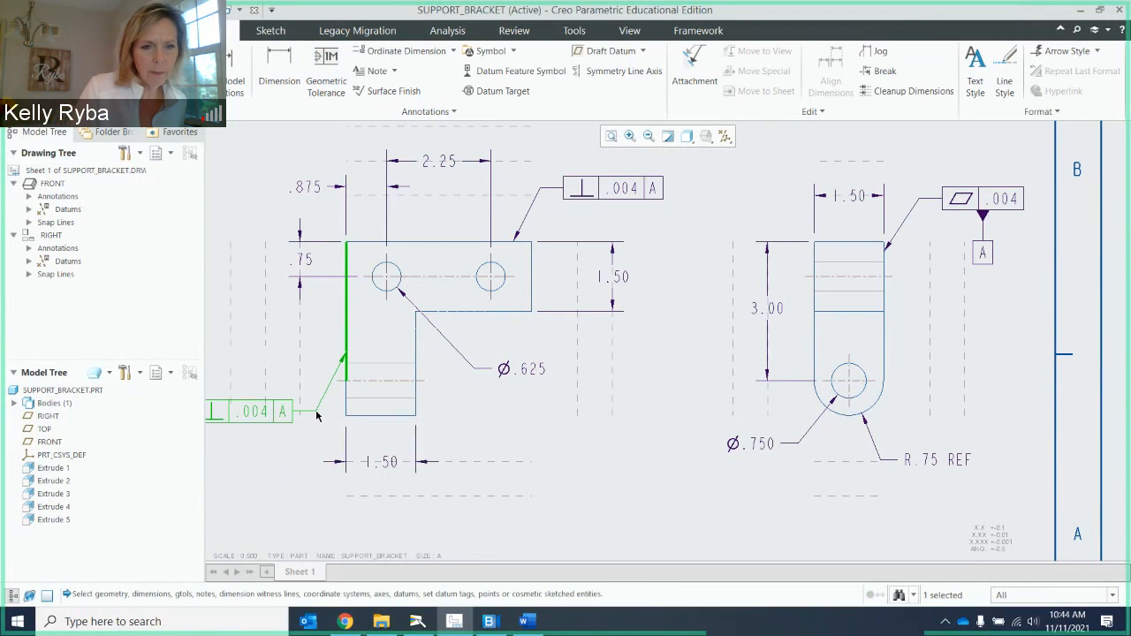
middle_click(316, 415)
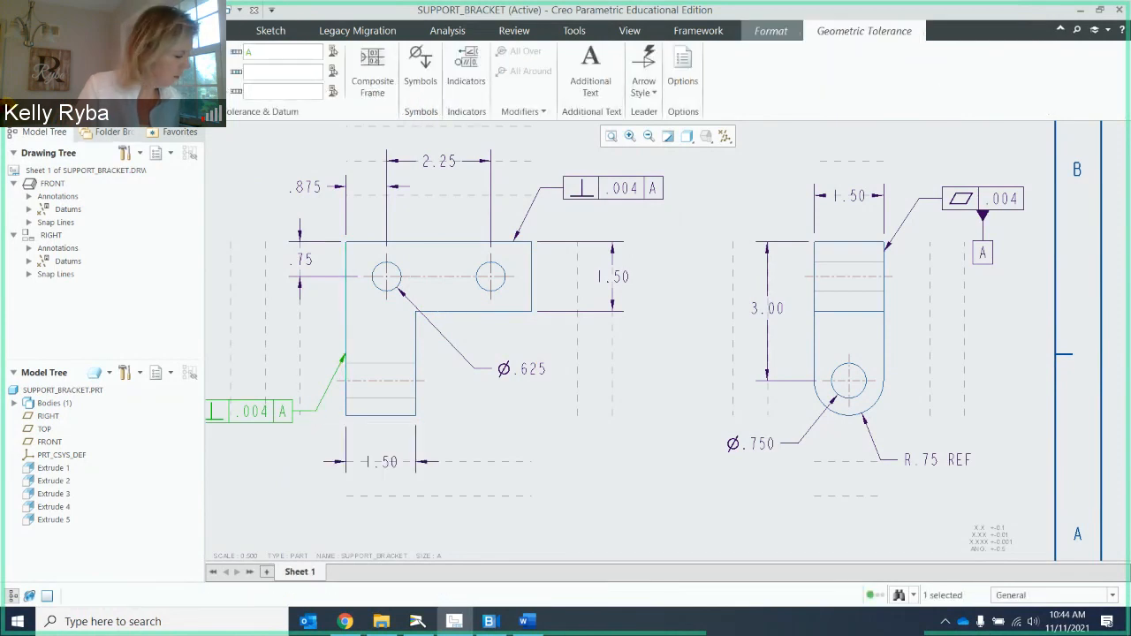
left_click(257, 75)
type("B")
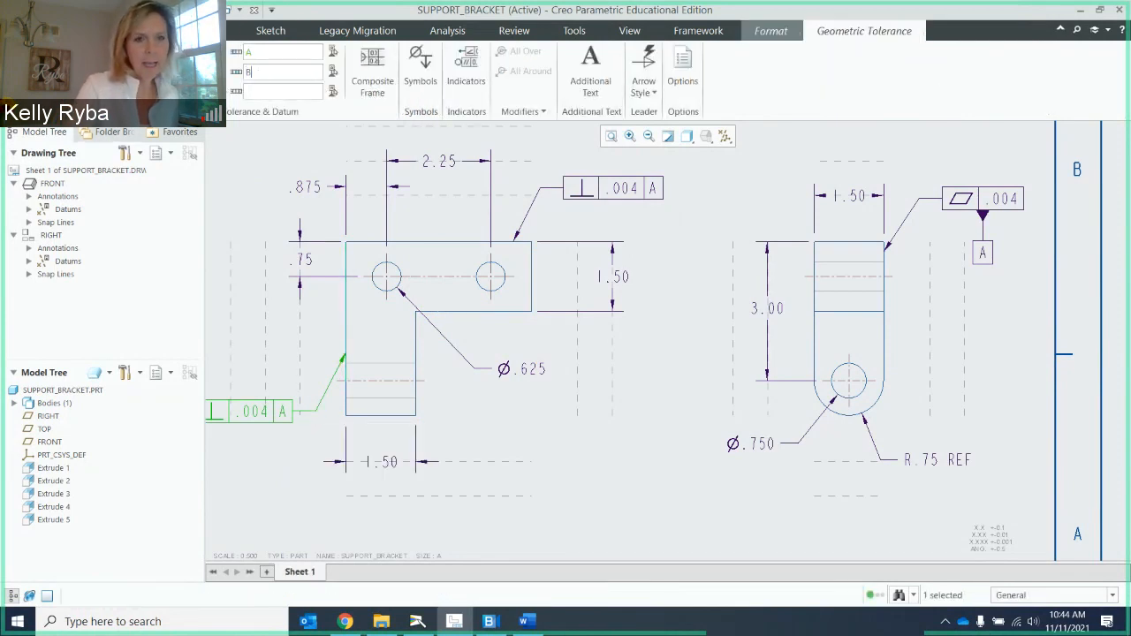
left_click(569, 410)
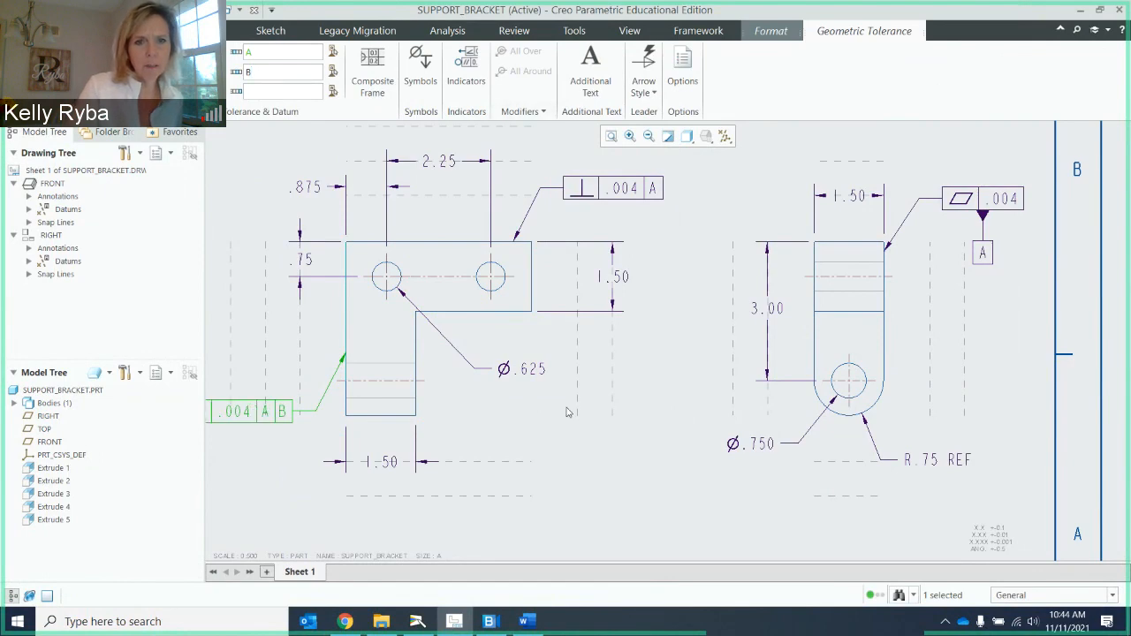
Attach datum feature symbol C below the perpendicularity frame that references datums A and B.
scroll(545, 420, "up", 2)
scroll(545, 420, "down", 2)
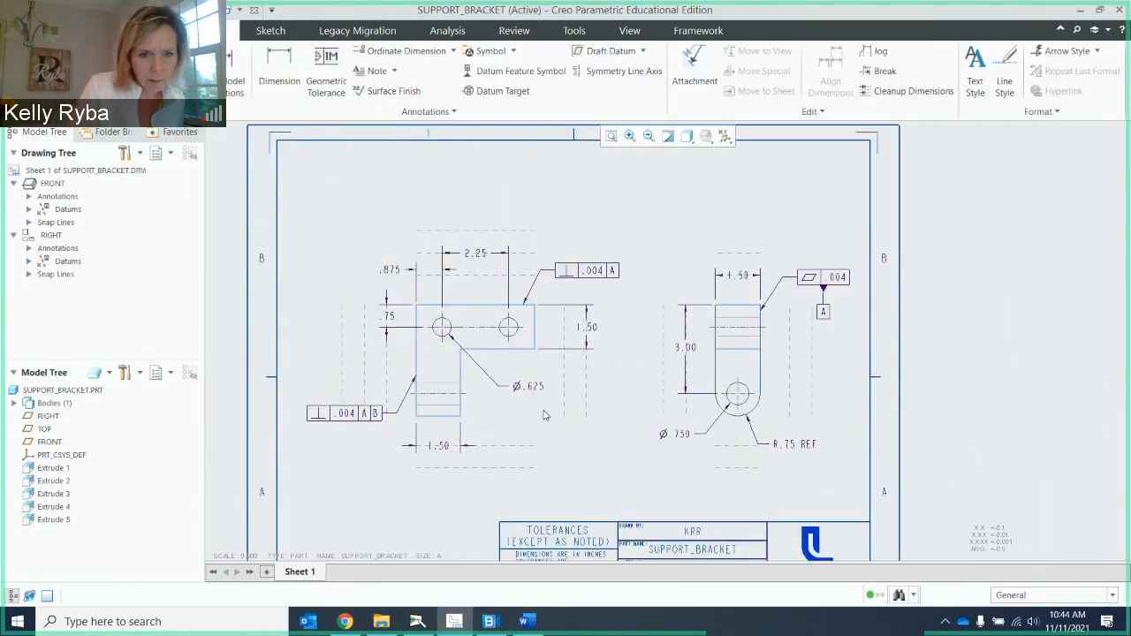
mouse_move(544, 411)
middle_mouse_down()
mouse_move(525, 379)
mouse_move(493, 391)
middle_mouse_up()
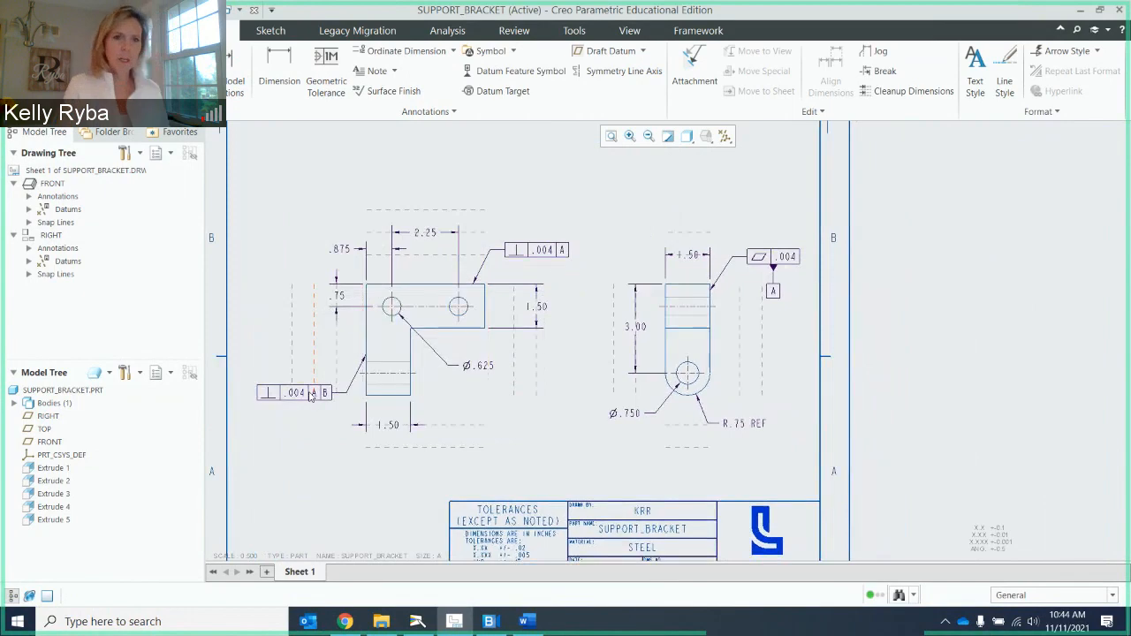
scroll(310, 396, "down", 2)
scroll(305, 378, "up", 2)
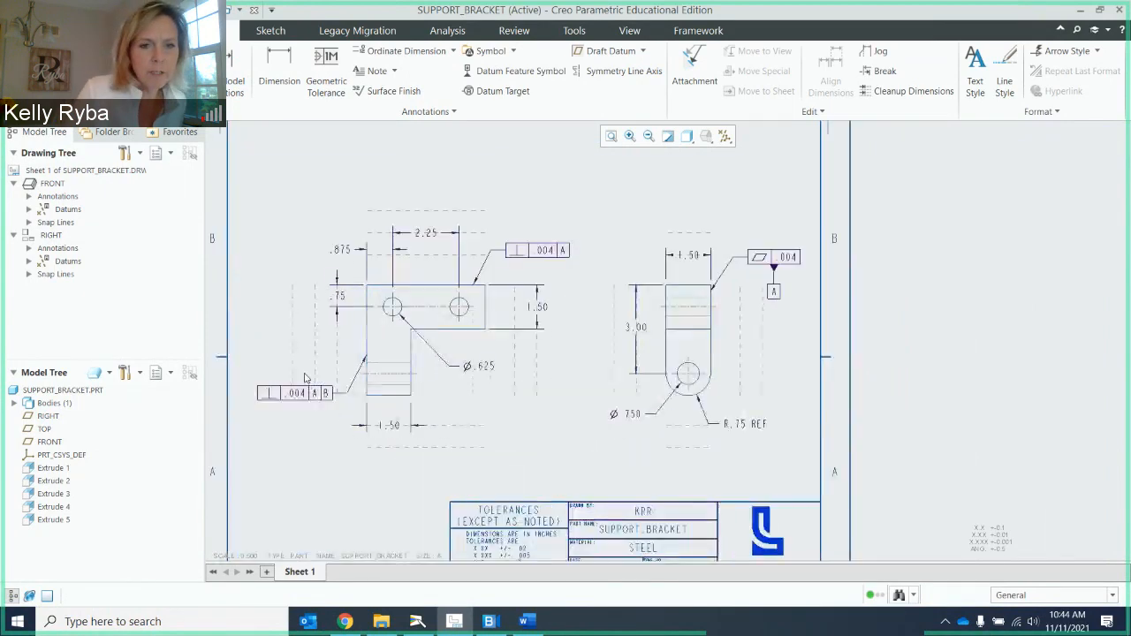
scroll(305, 378, "up", 2)
left_click(521, 71)
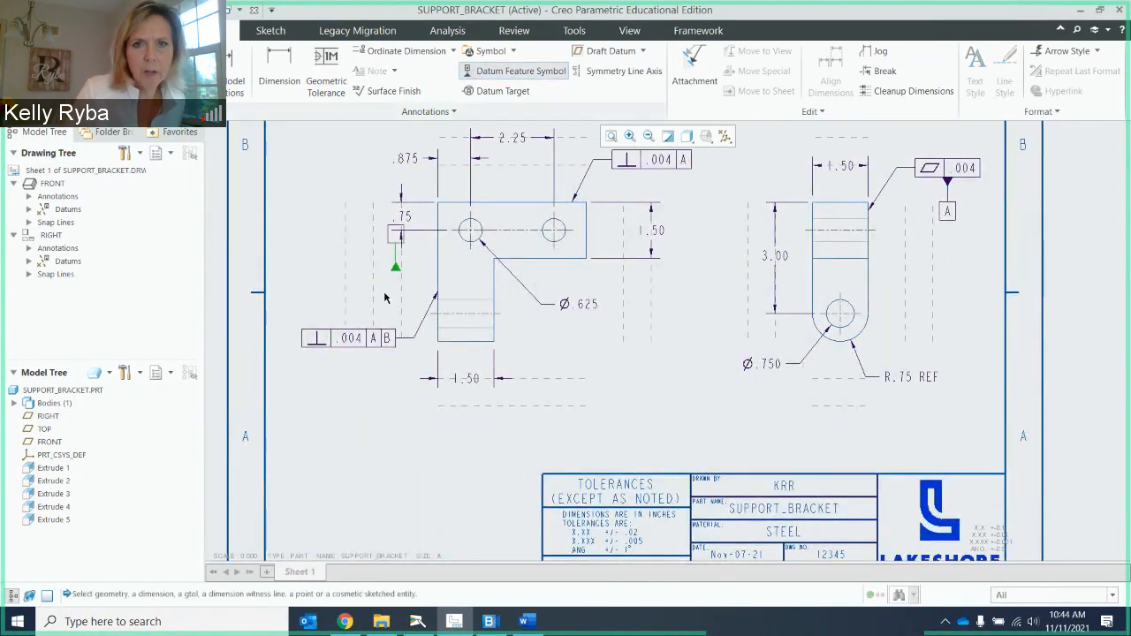
left_click(351, 336)
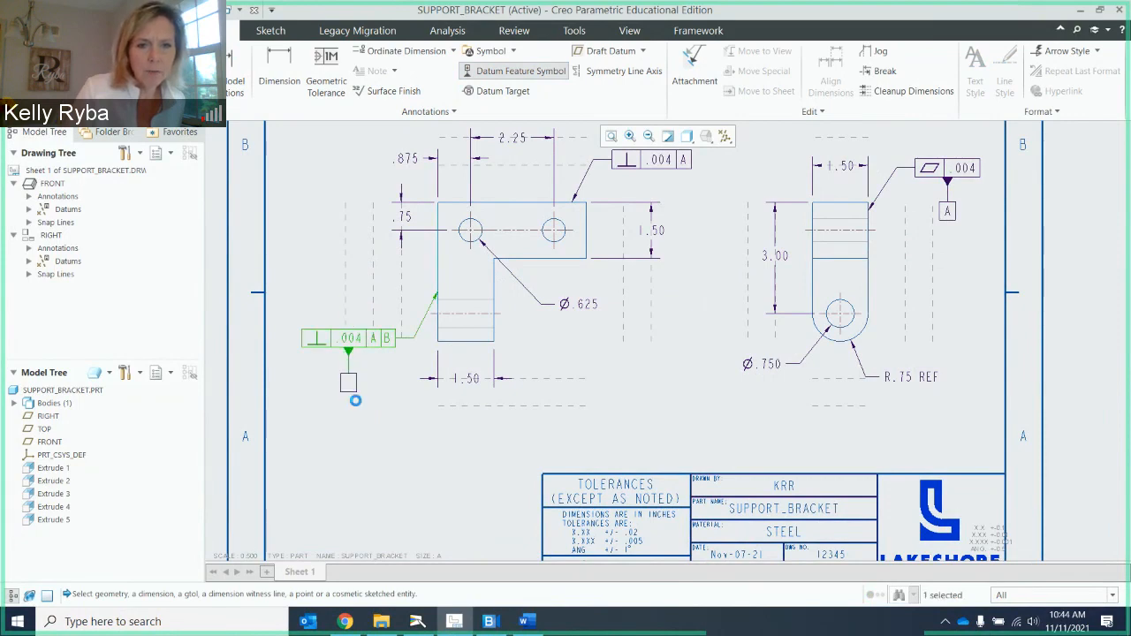
left_click(354, 397)
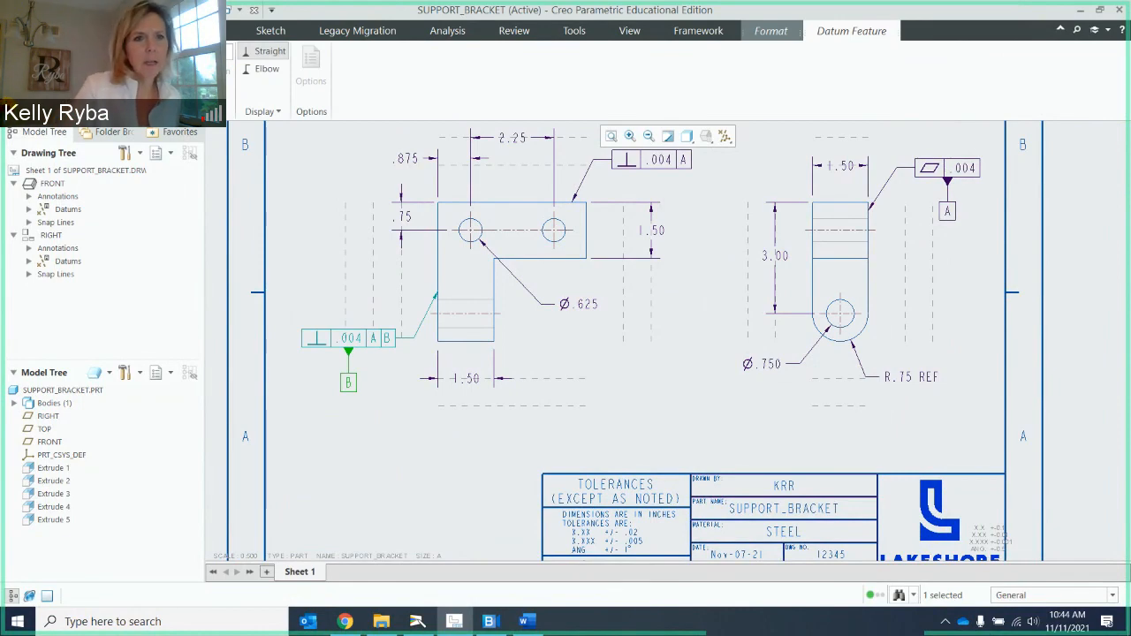
left_click(328, 200)
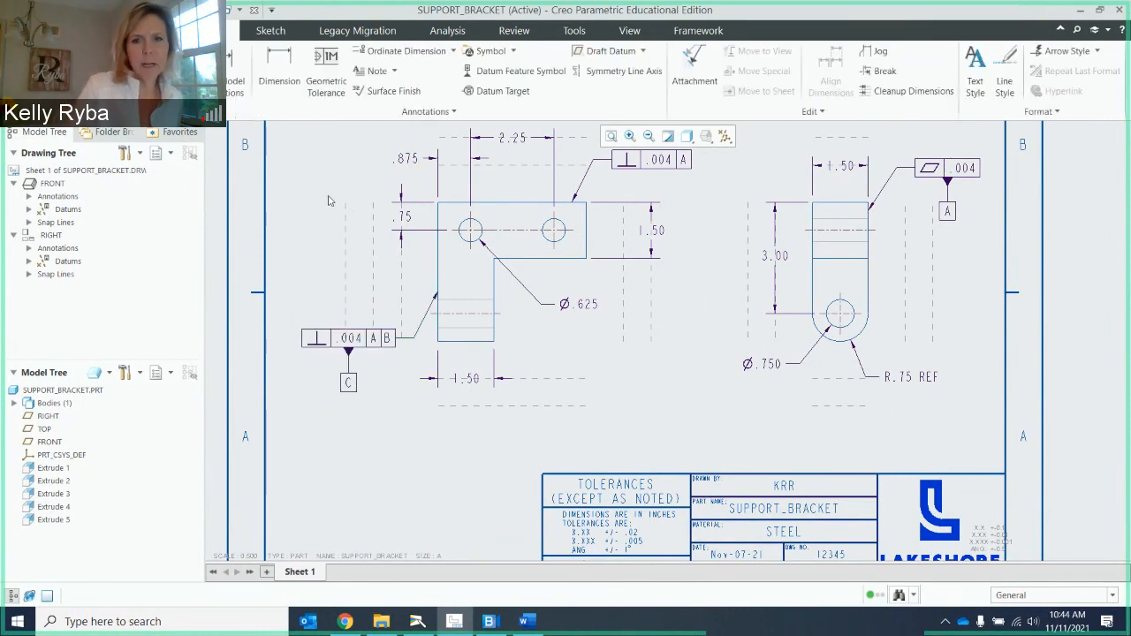
Attach datum feature symbol B above the perpendicularity frame at the front view's top edge.
left_click(515, 71)
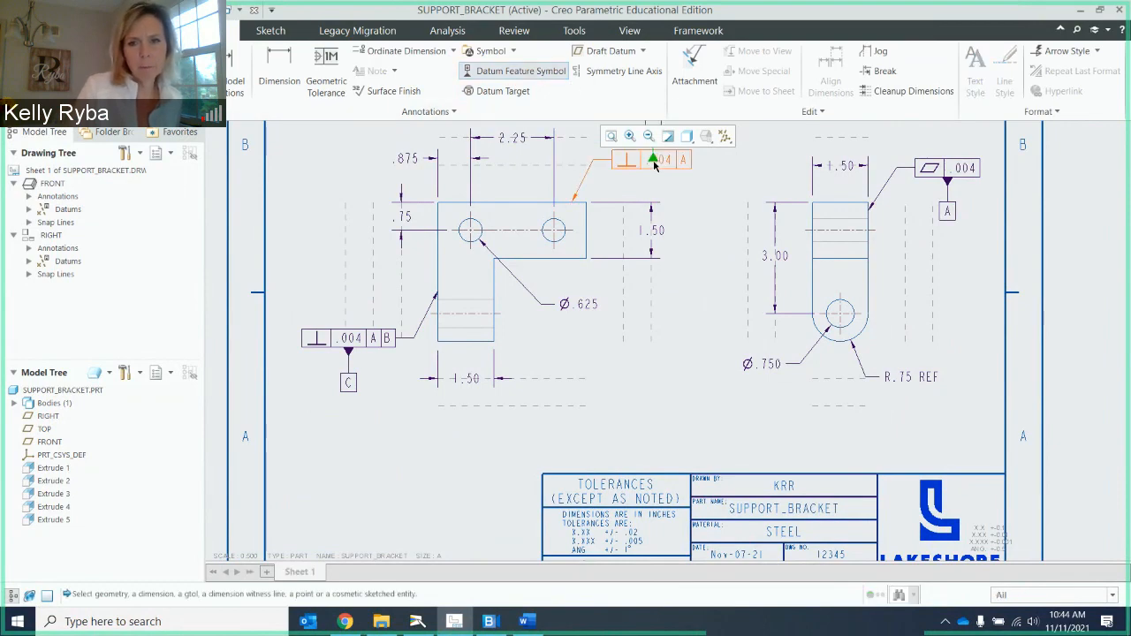
left_click(655, 165)
middle_click_drag(671, 165, 682, 317)
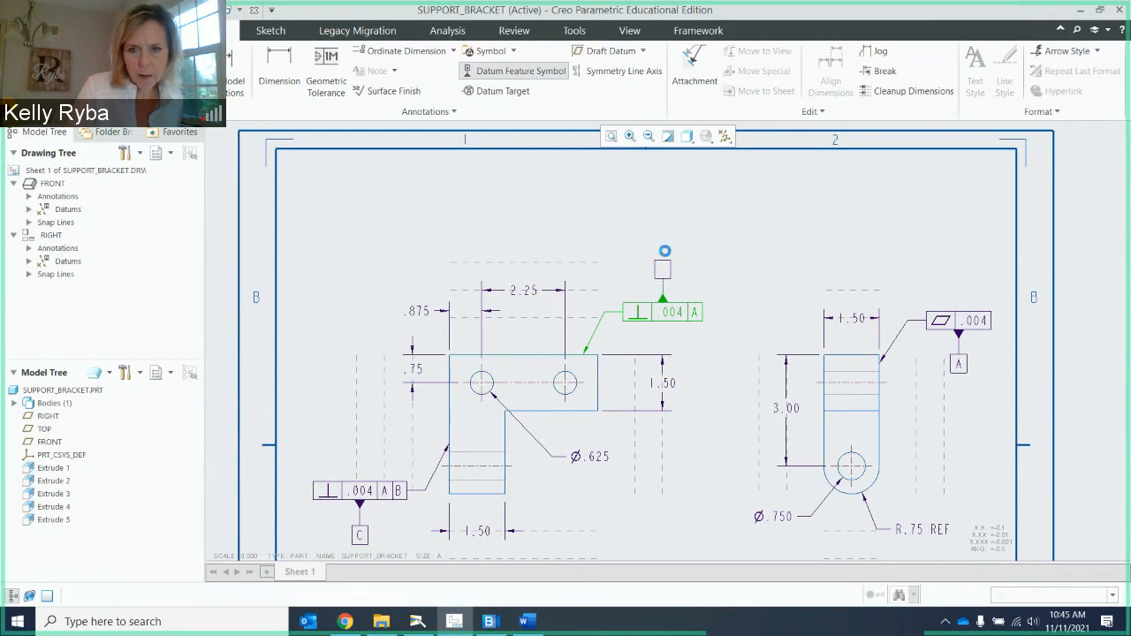
left_click(667, 255)
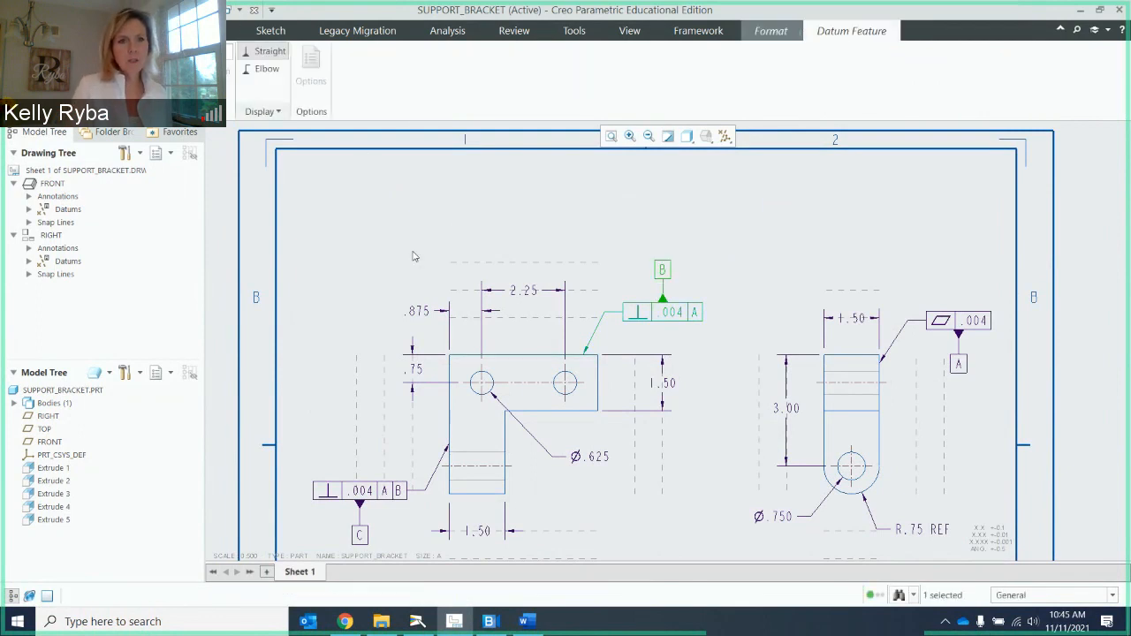
left_click(599, 241)
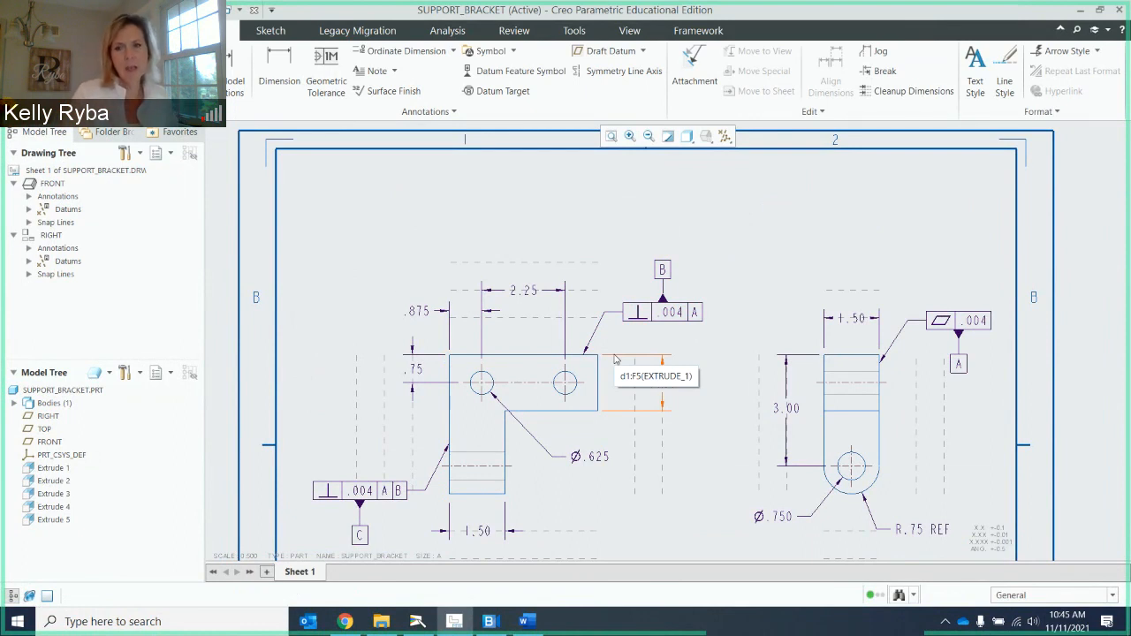
Reattach the flatness tolerance leader lower on the right edge of the right view and reposition its frame beside it.
left_click(943, 322)
left_click_drag(942, 321, 940, 329)
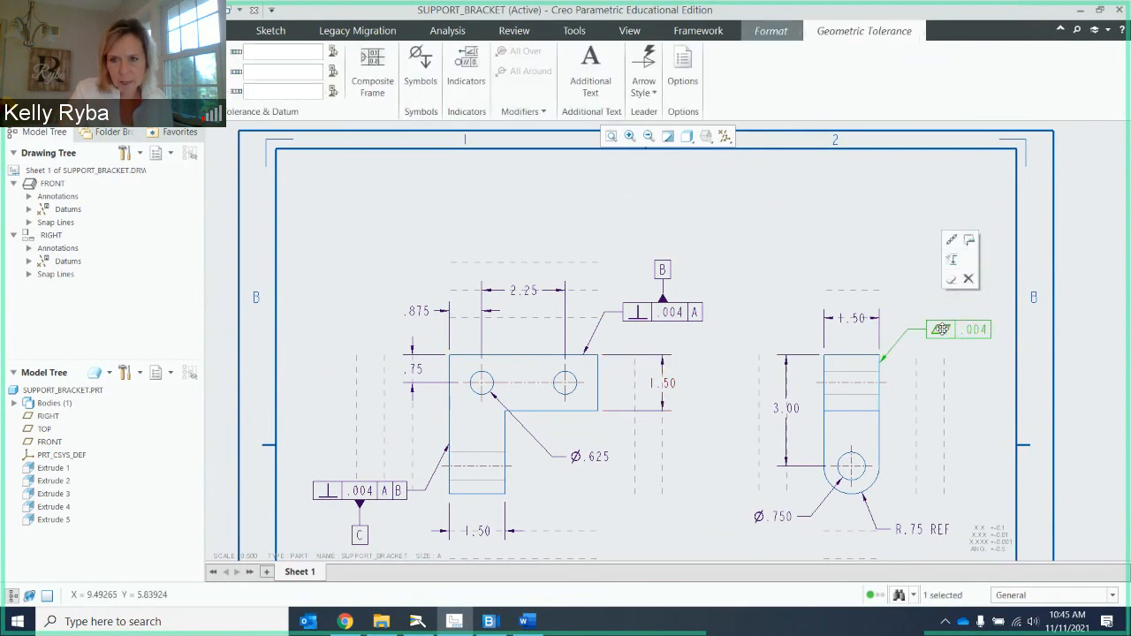
left_click(951, 239)
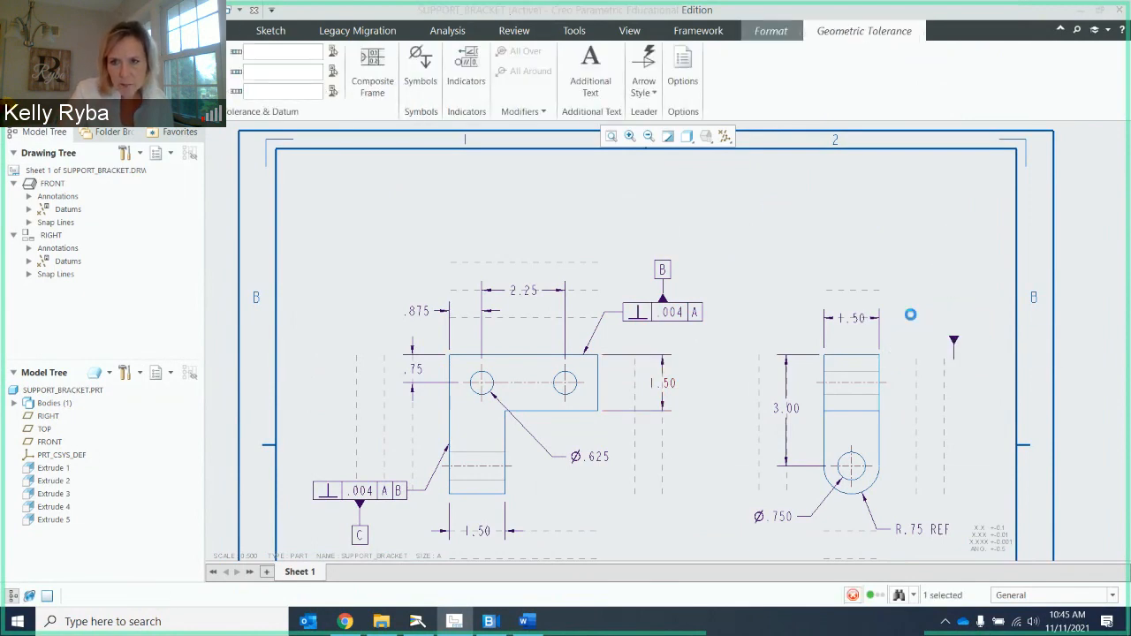
left_click(883, 402)
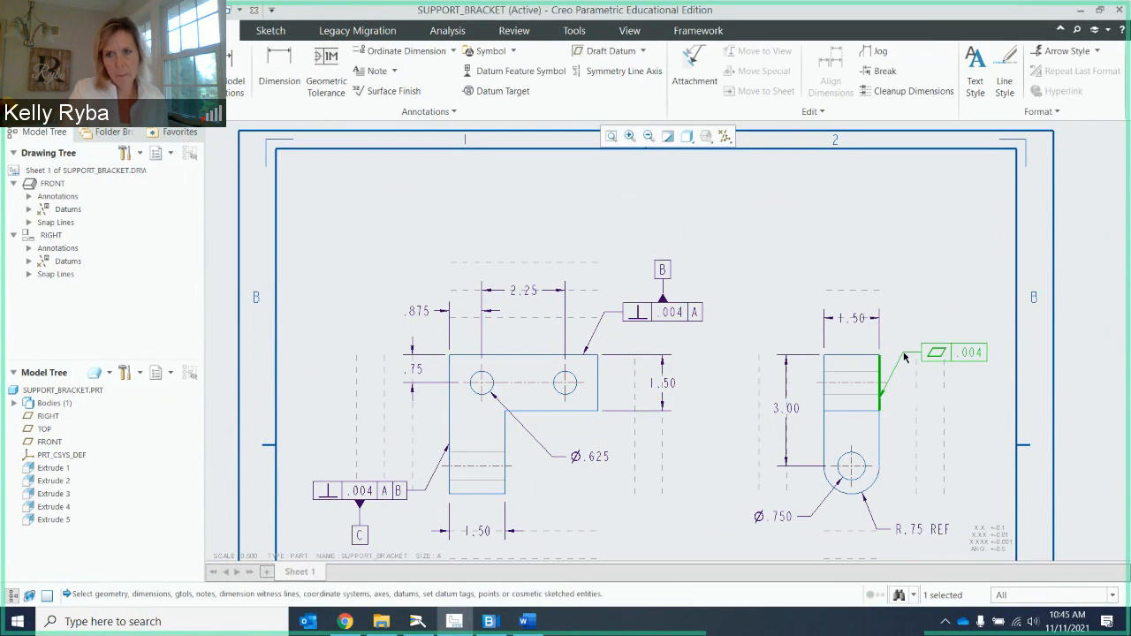
middle_click(904, 357)
left_click(947, 287)
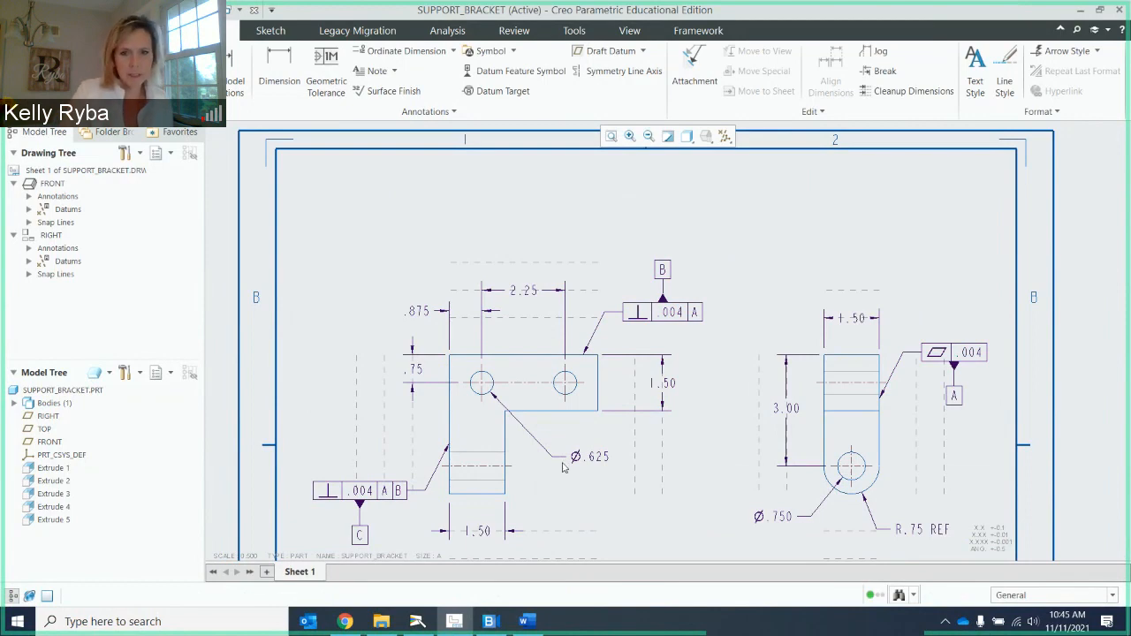
Give the front view's hole diameter dimension a plus-minus tolerance with a .625 nominal, and move its text nearer the part.
scroll(570, 460, "up", 2)
middle_click_drag(603, 464, 582, 324)
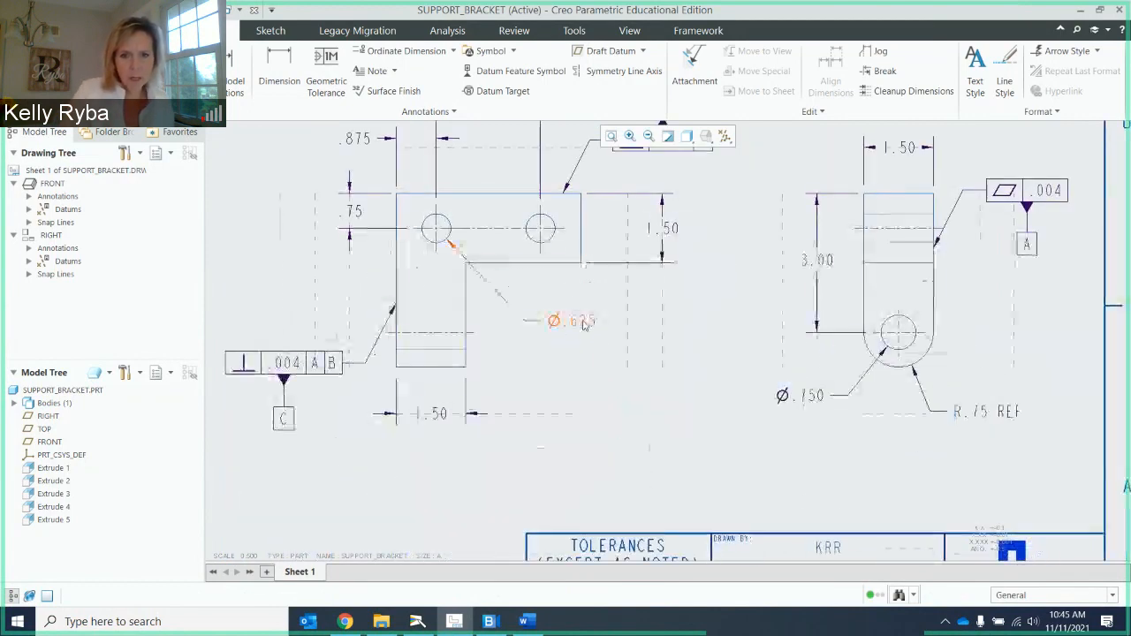
left_click(581, 322)
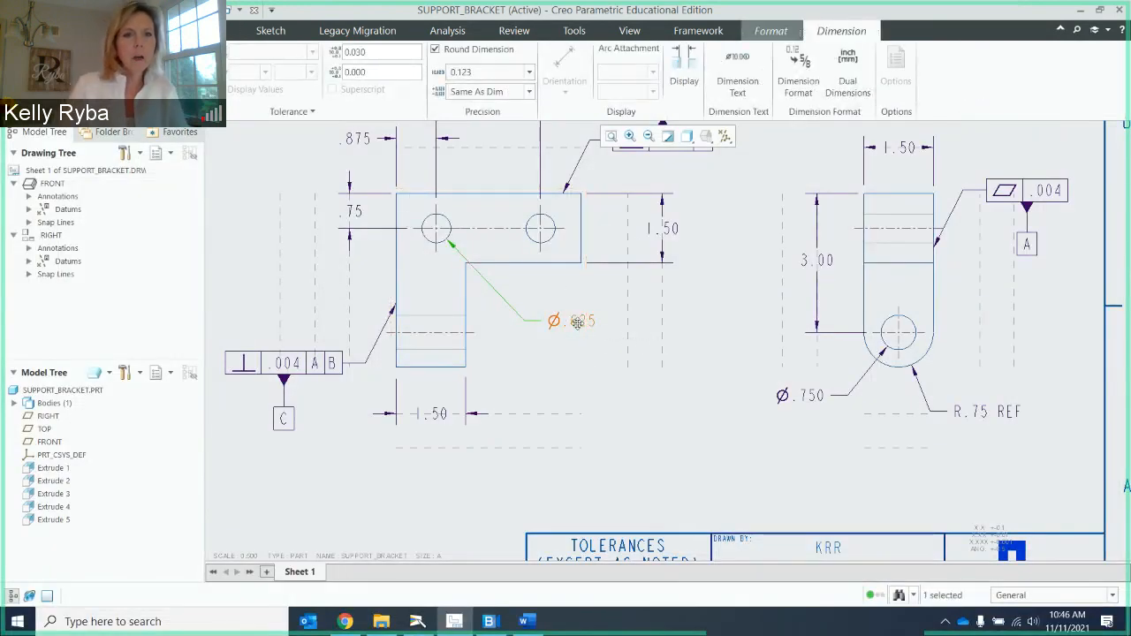
left_click(186, 86)
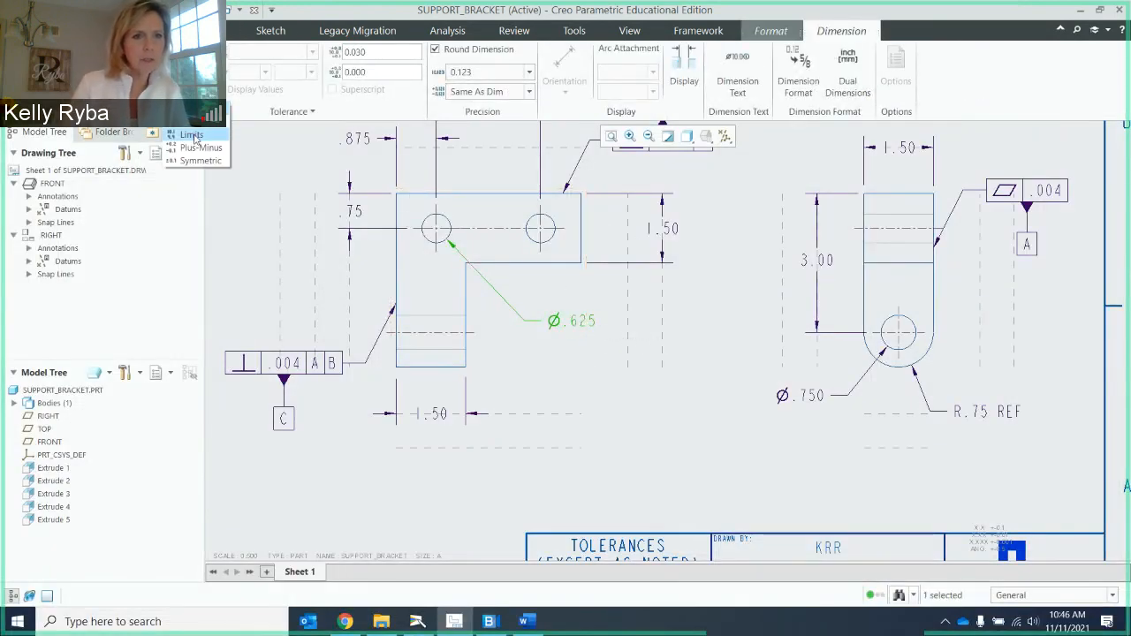
left_click(197, 145)
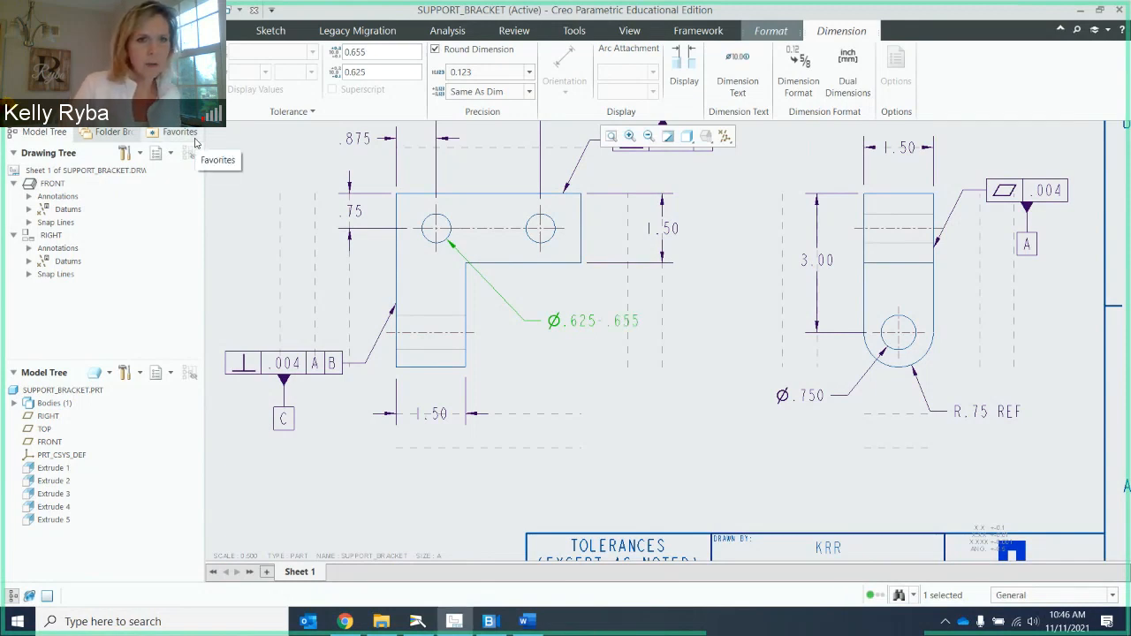
left_click(201, 117)
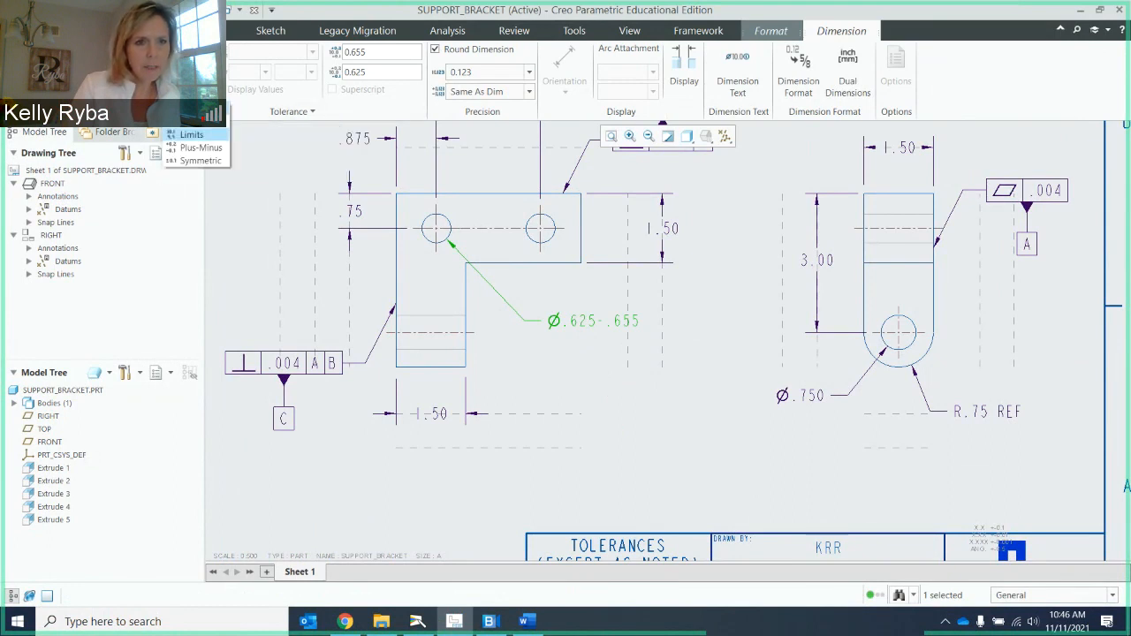
left_click(200, 147)
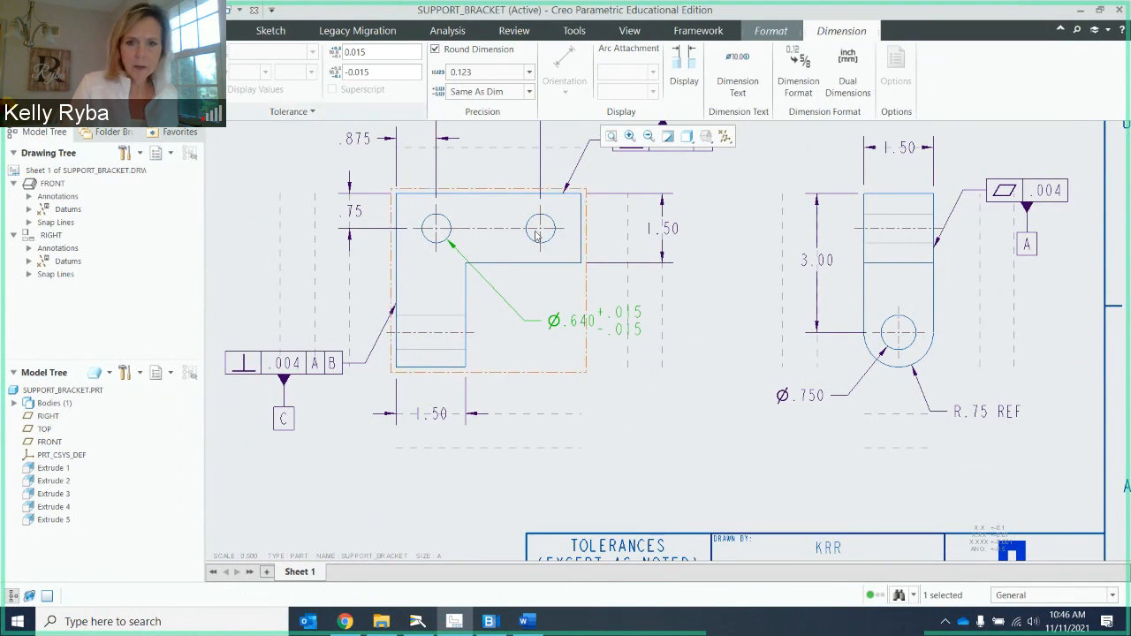
left_click_drag(589, 320, 562, 324)
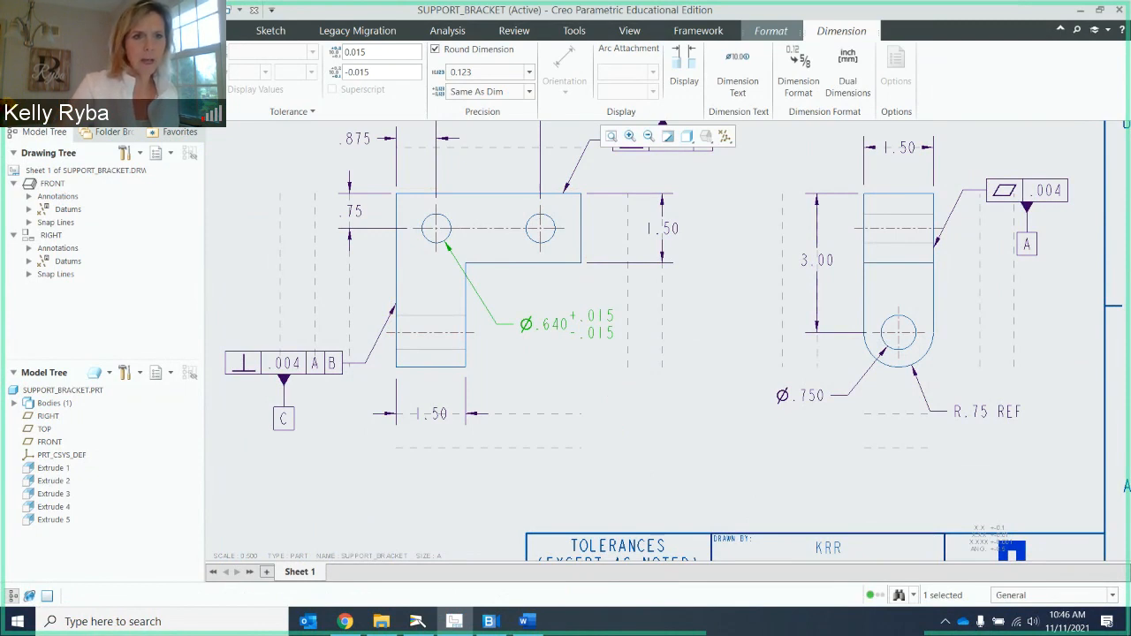
left_click(444, 277)
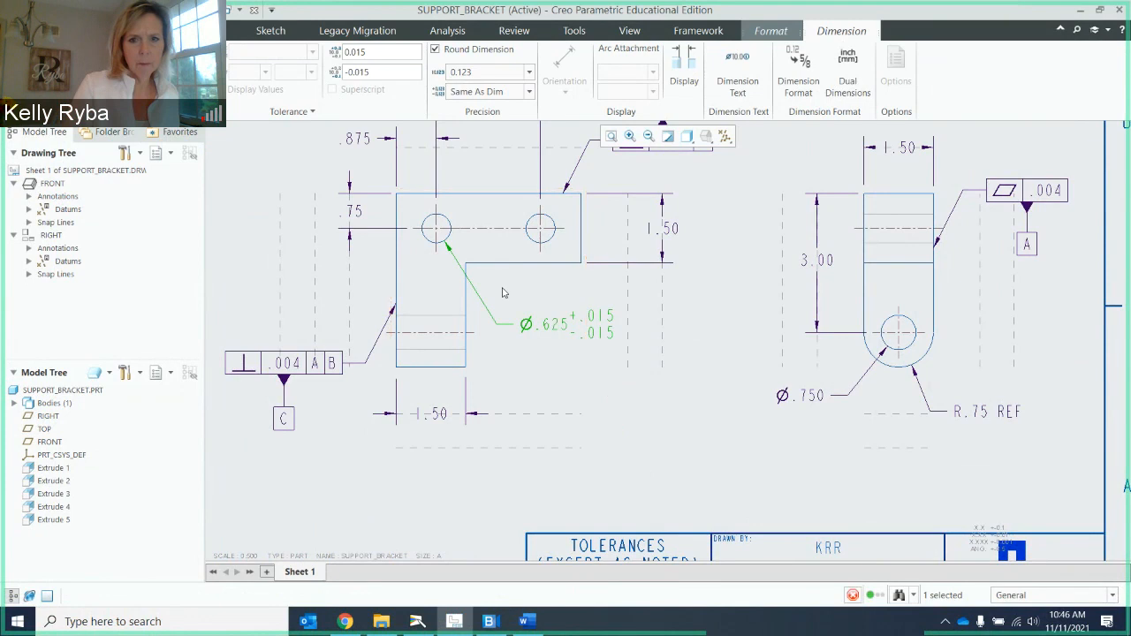
Set the front view hole diameter's upper tolerance to +.003 and its lower tolerance to -.000.
left_click(566, 325)
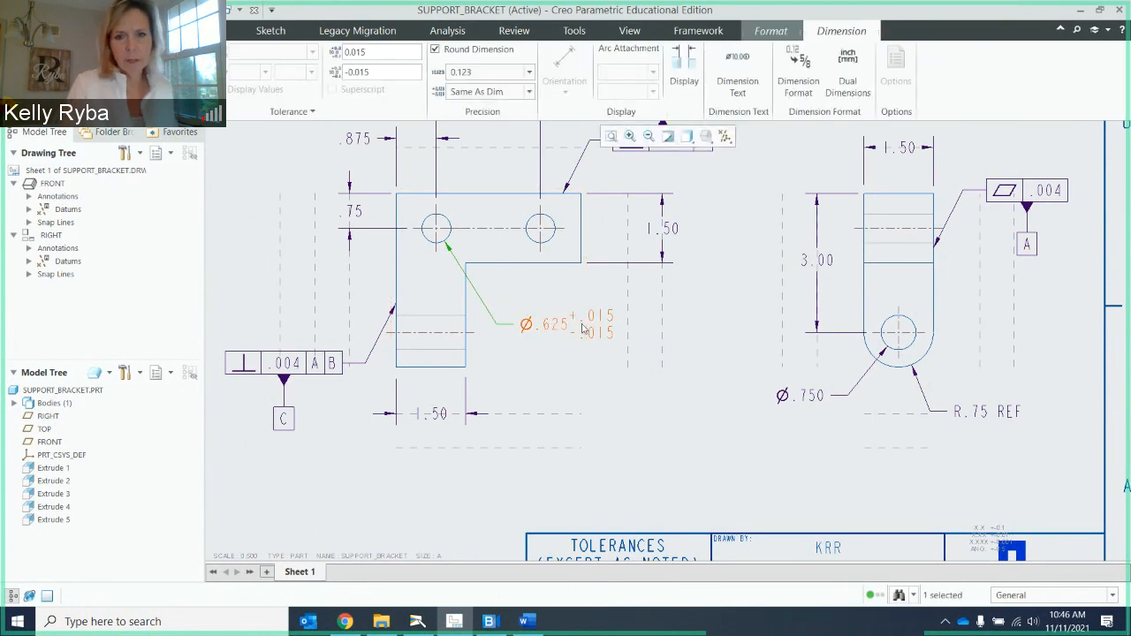
left_click(378, 52)
key("BackSpace")
key("BackSpace")
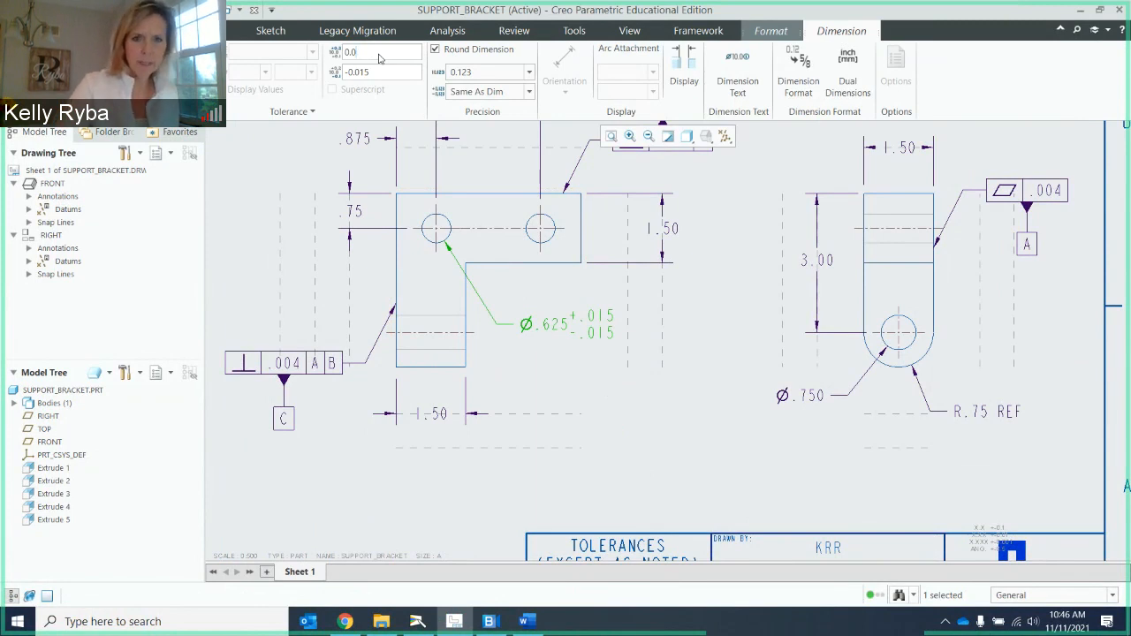
type("03")
left_click(391, 75)
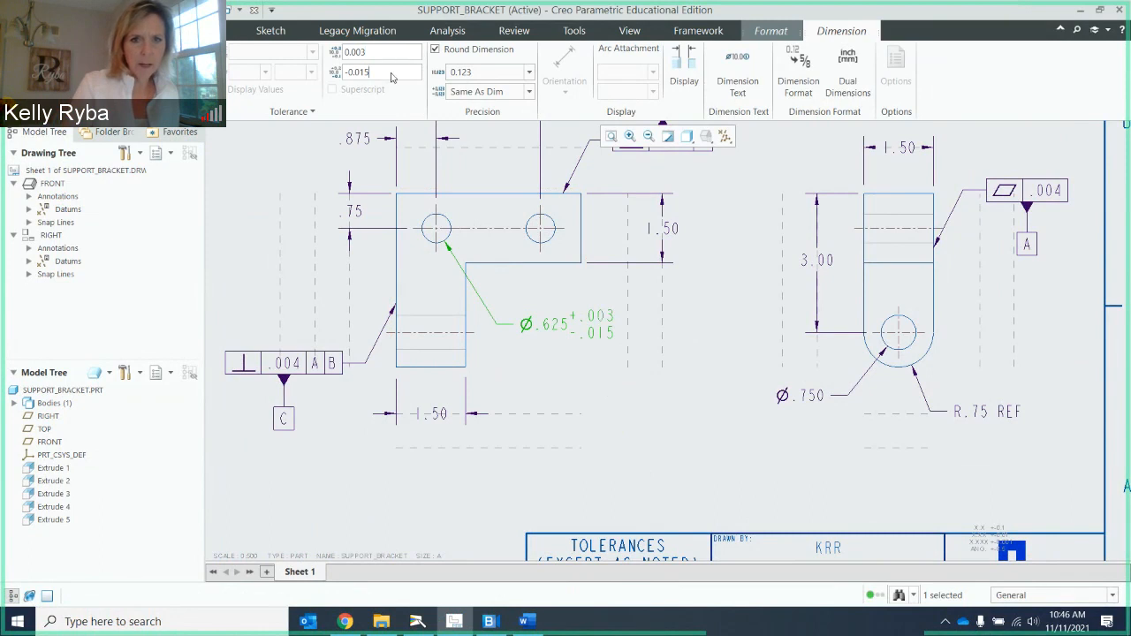
key("BackSpace")
key("BackSpace")
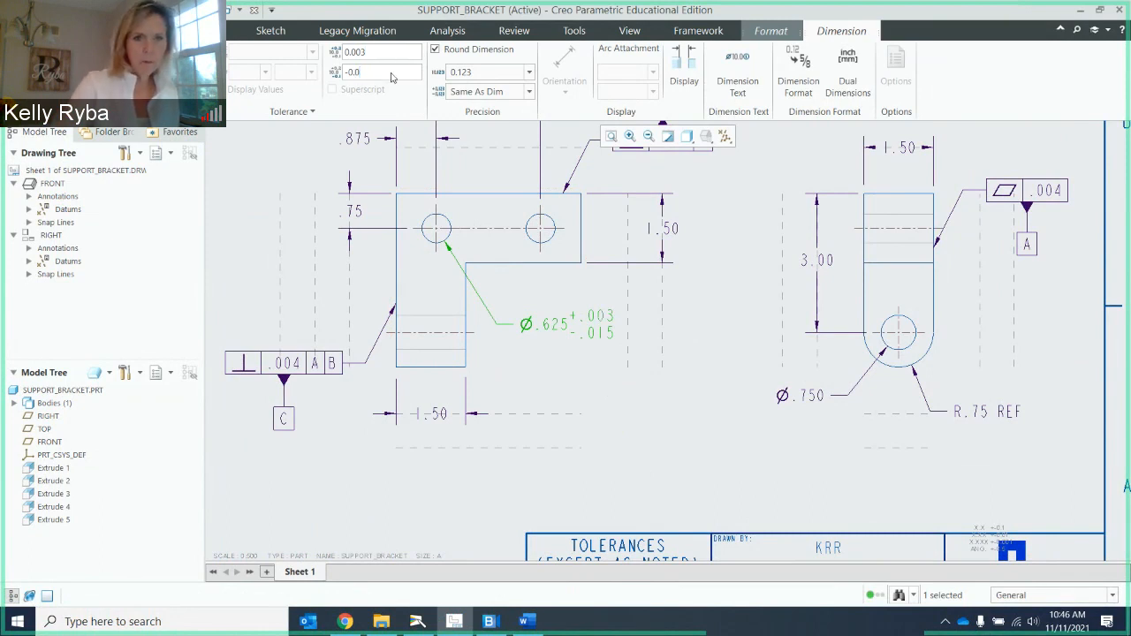
type("00")
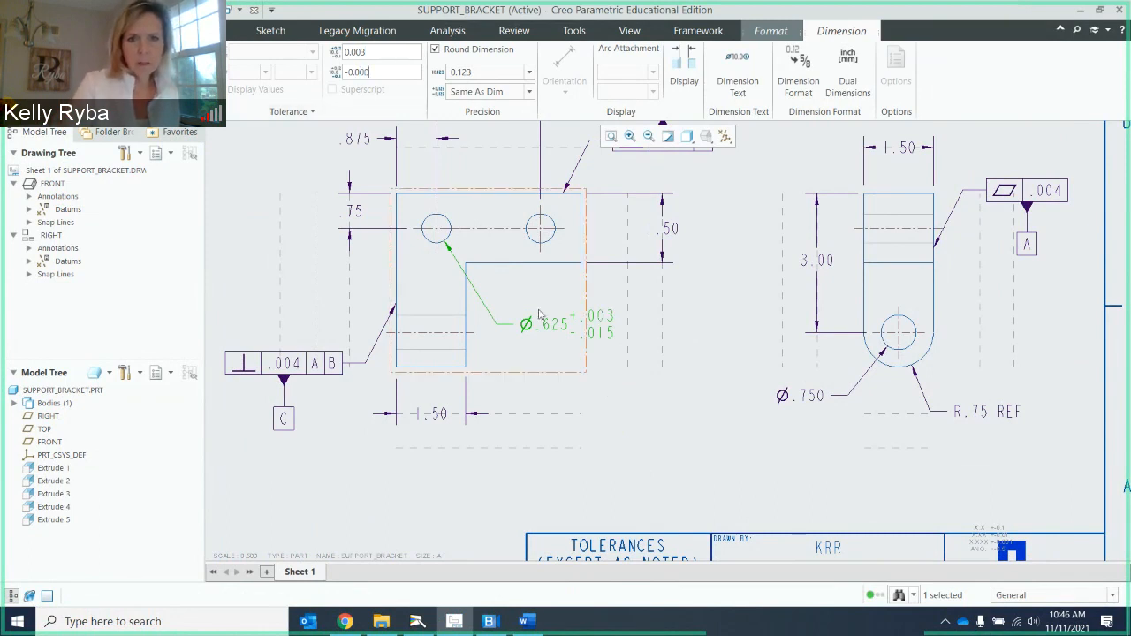
key("Return")
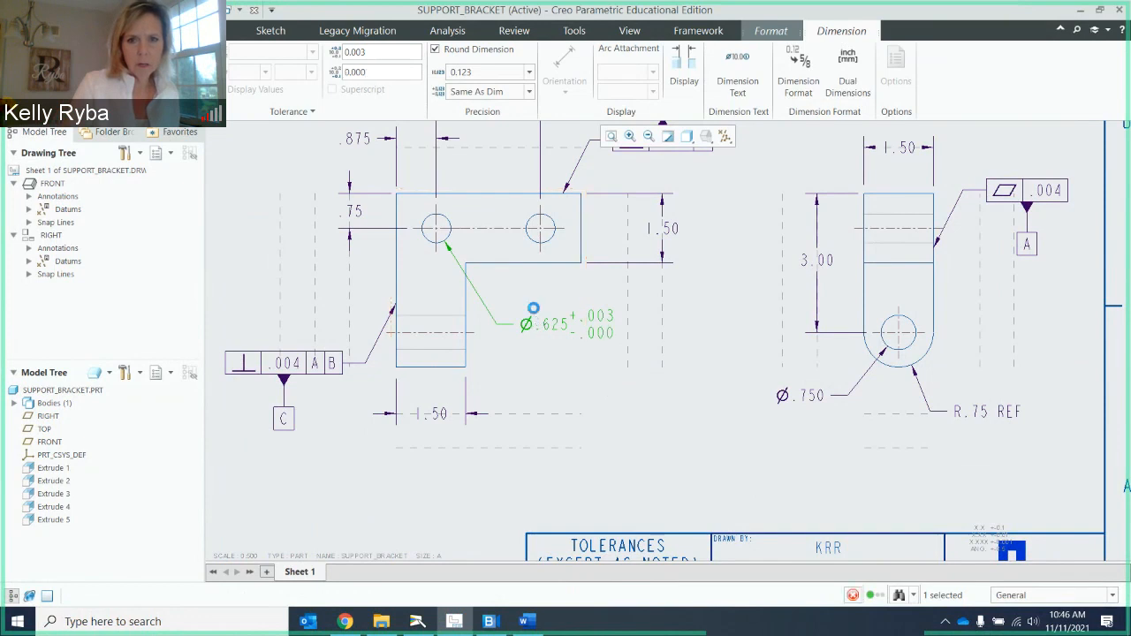
Add the prefix 2X to the .625 hole diameter dimension in the front view.
left_click(546, 391)
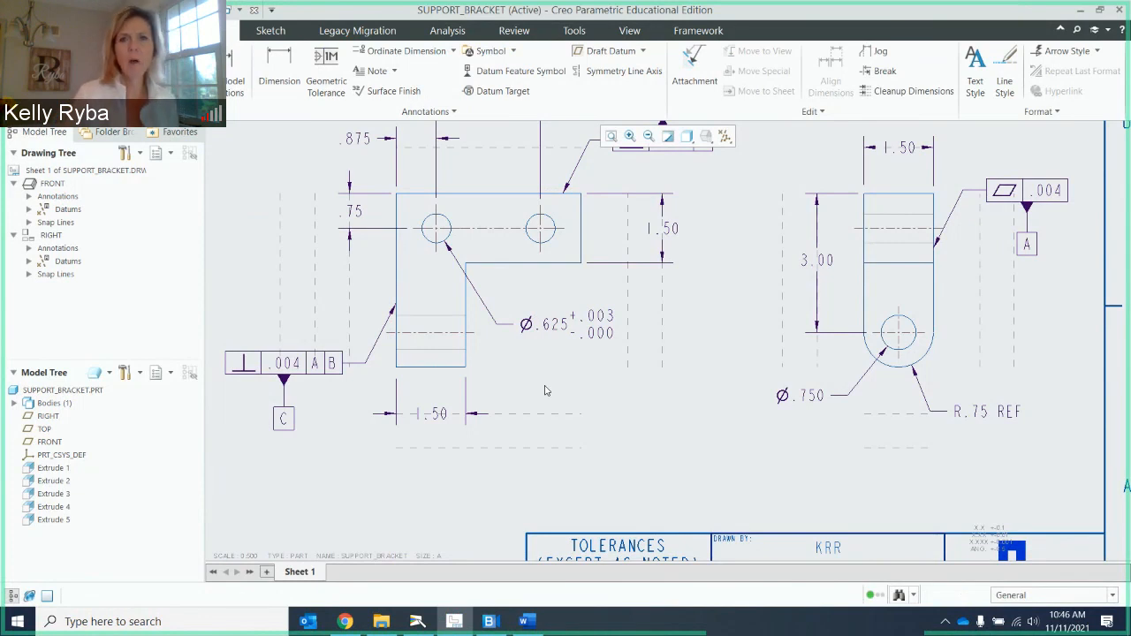
left_click(560, 331)
left_click(738, 73)
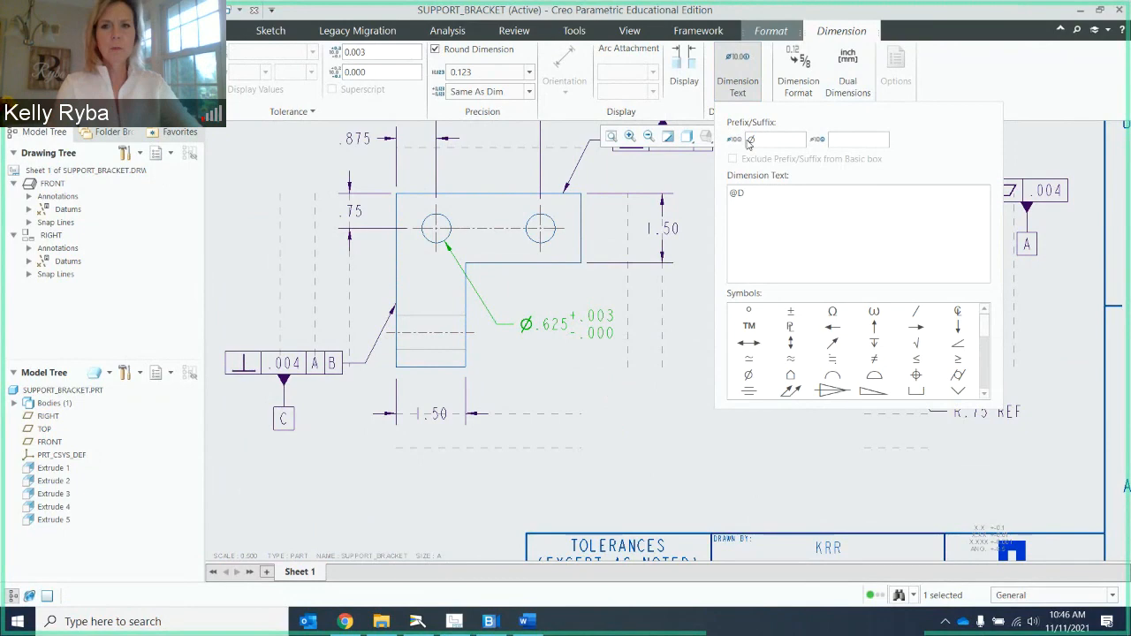
left_click(586, 379)
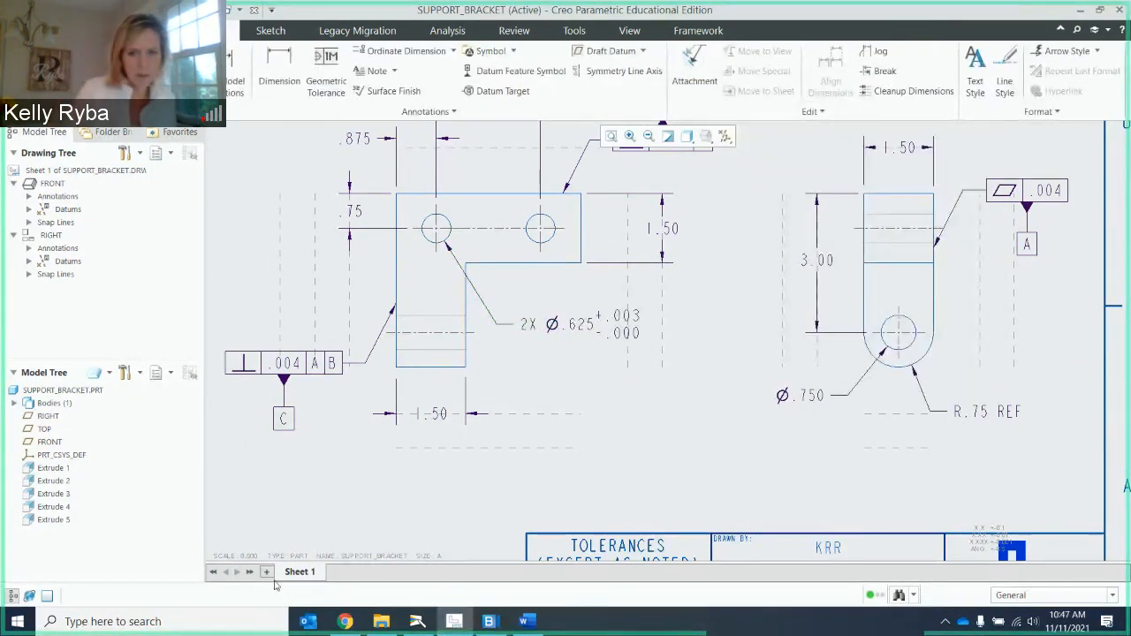
Consult Problem 12.2 in the document camera window and place a position tolerance frame below the front view's .625 hole diameter dimension.
left_click(418, 621)
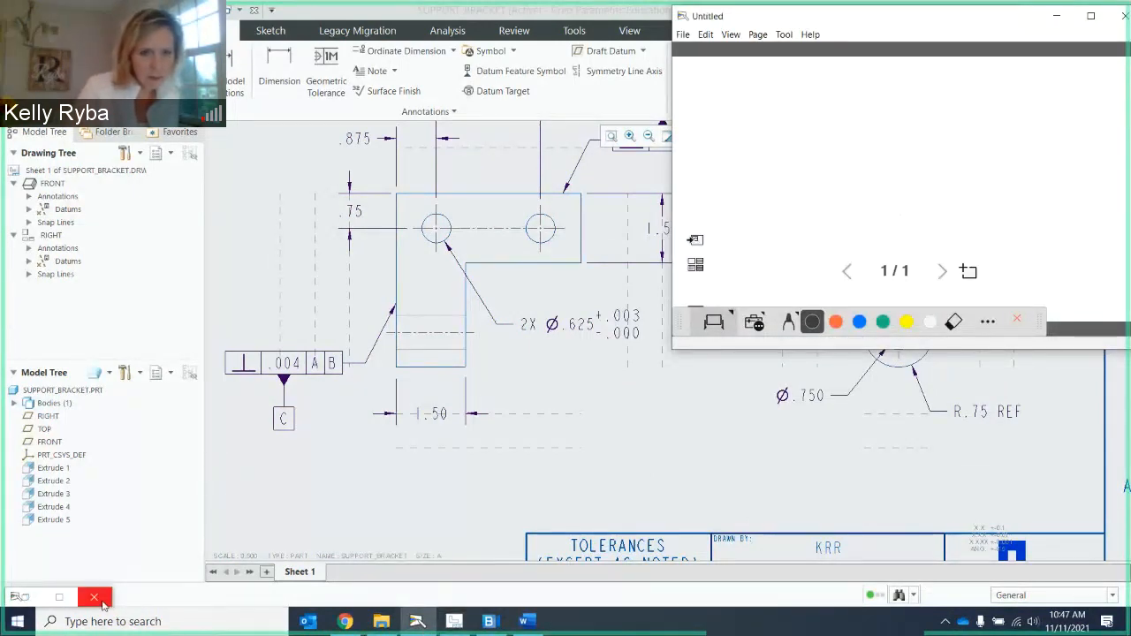
left_click(59, 598)
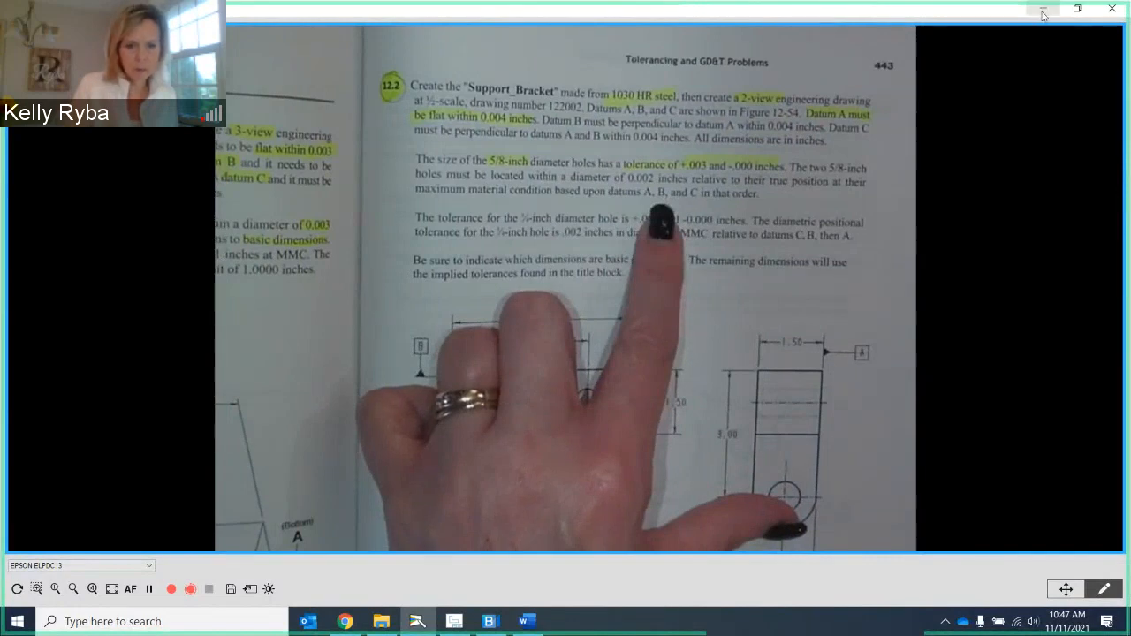
left_click(423, 622)
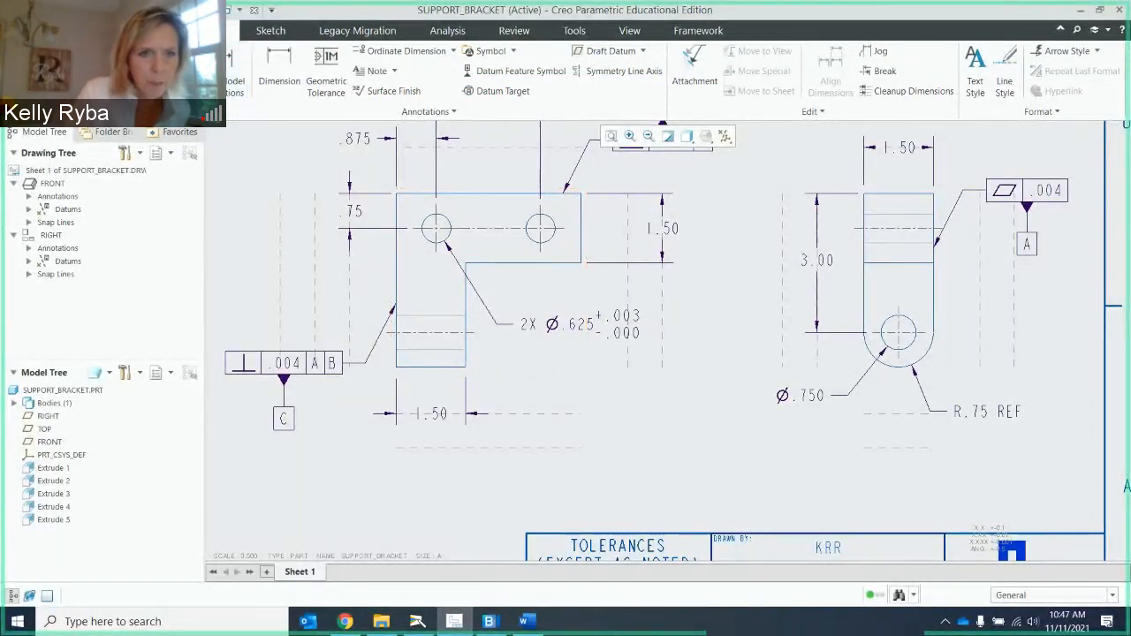
left_click(327, 80)
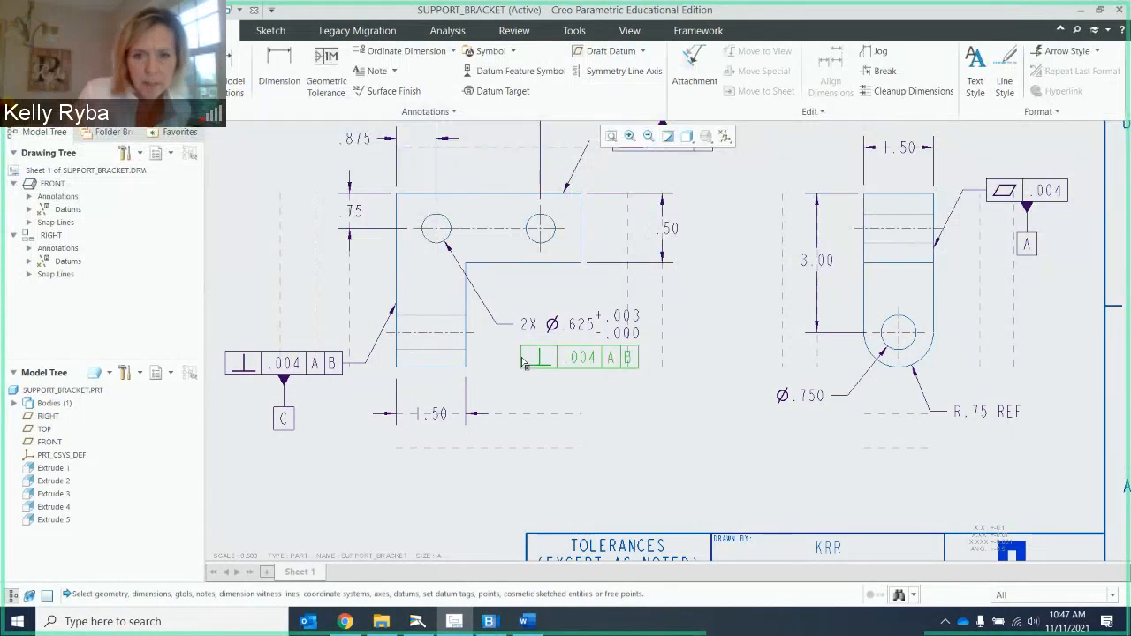
left_click(523, 361)
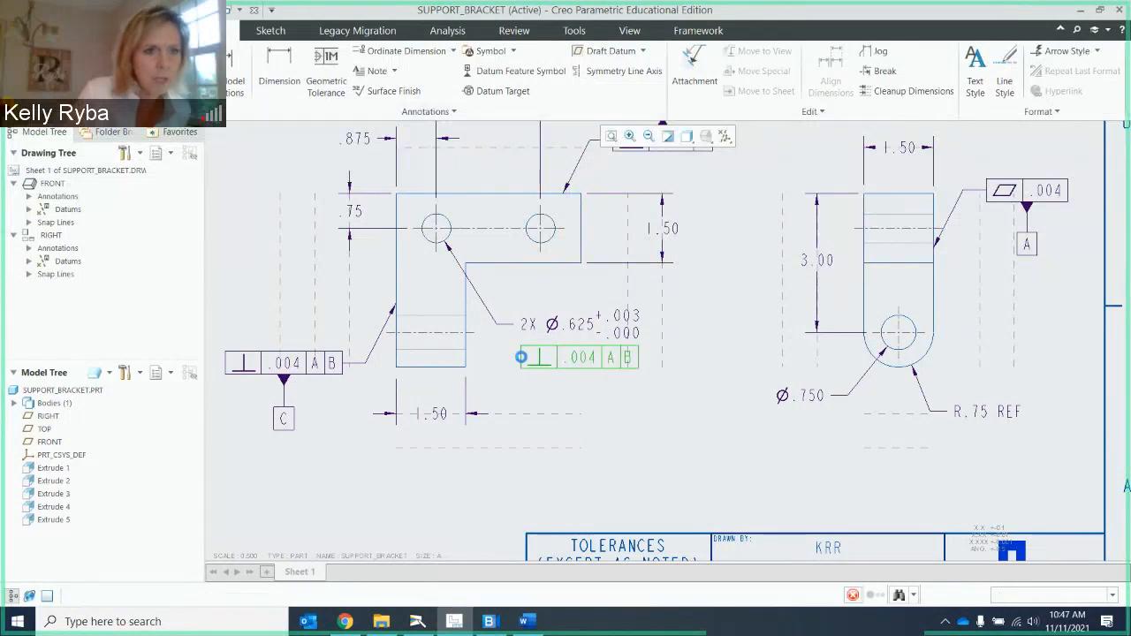
left_click(79, 77)
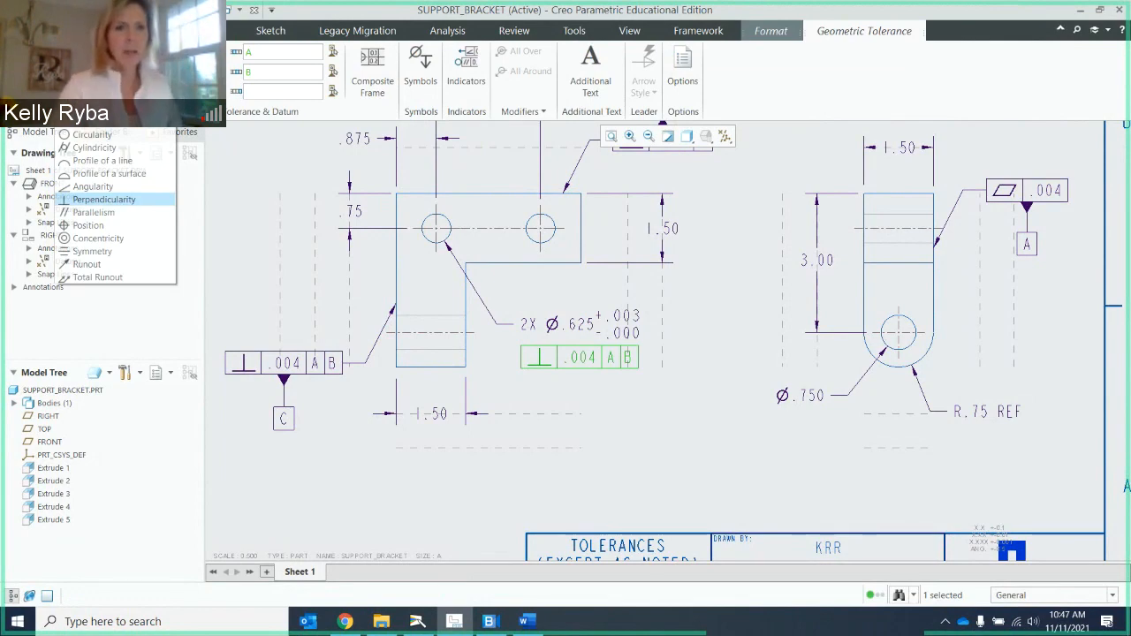
left_click(88, 225)
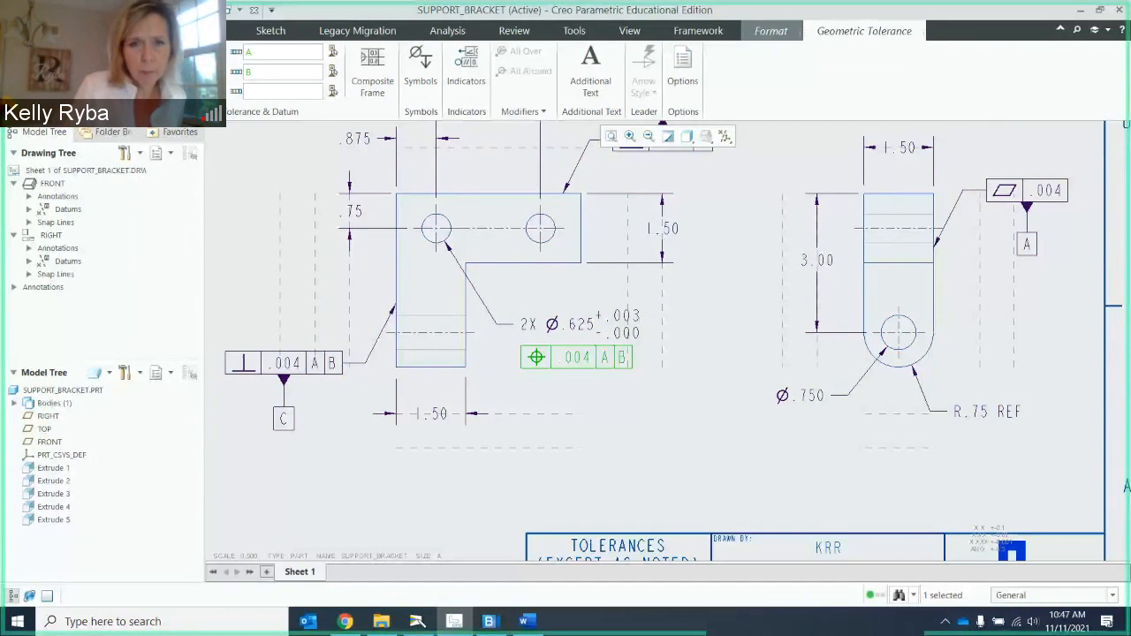
Set the new position frame's tolerance to a diameter of .002 with the maximum material condition modifier.
left_click(420, 72)
left_click(438, 211)
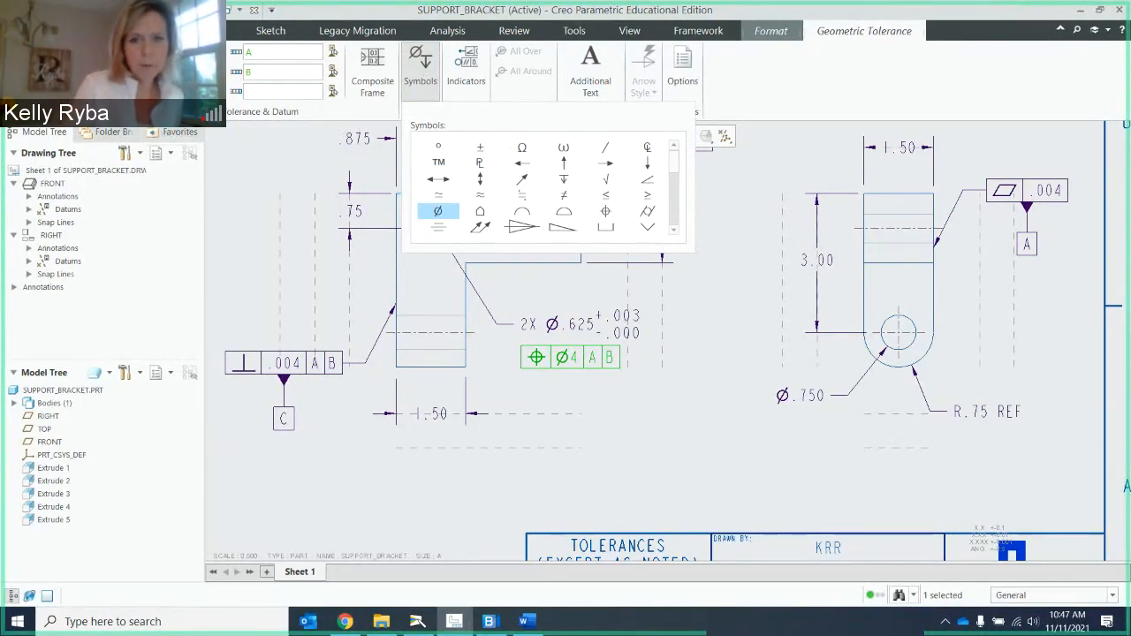
key("BackSpace")
type(".002")
left_click(671, 231)
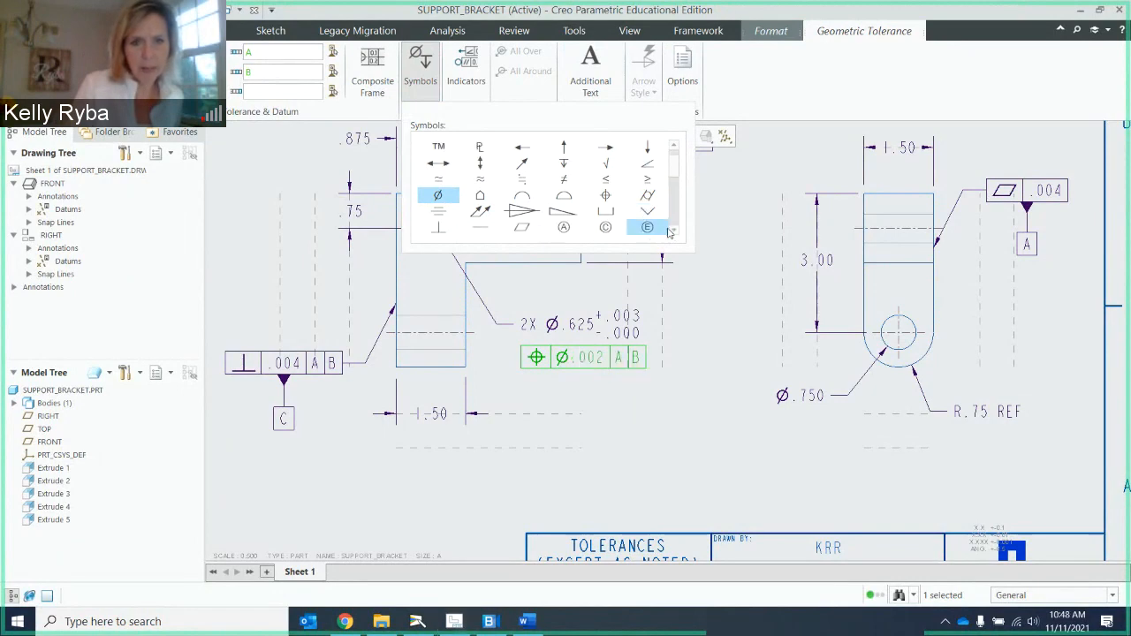
left_click(675, 231)
left_click(606, 227)
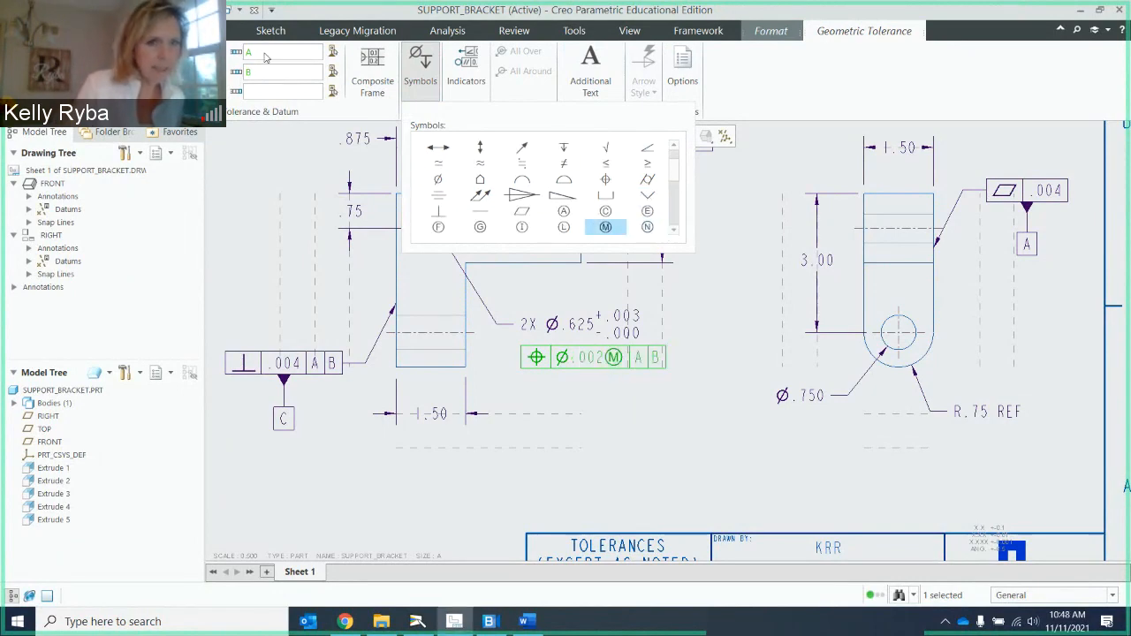
Add C as the third datum reference in the .625 holes' position tolerance frame.
type("C")
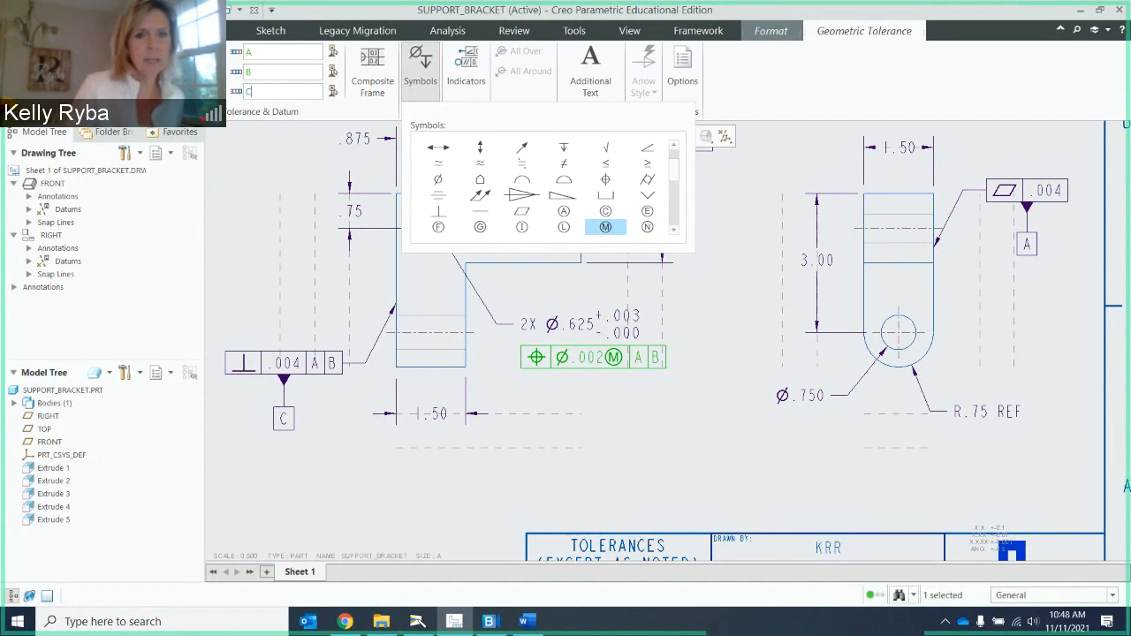
left_click(437, 78)
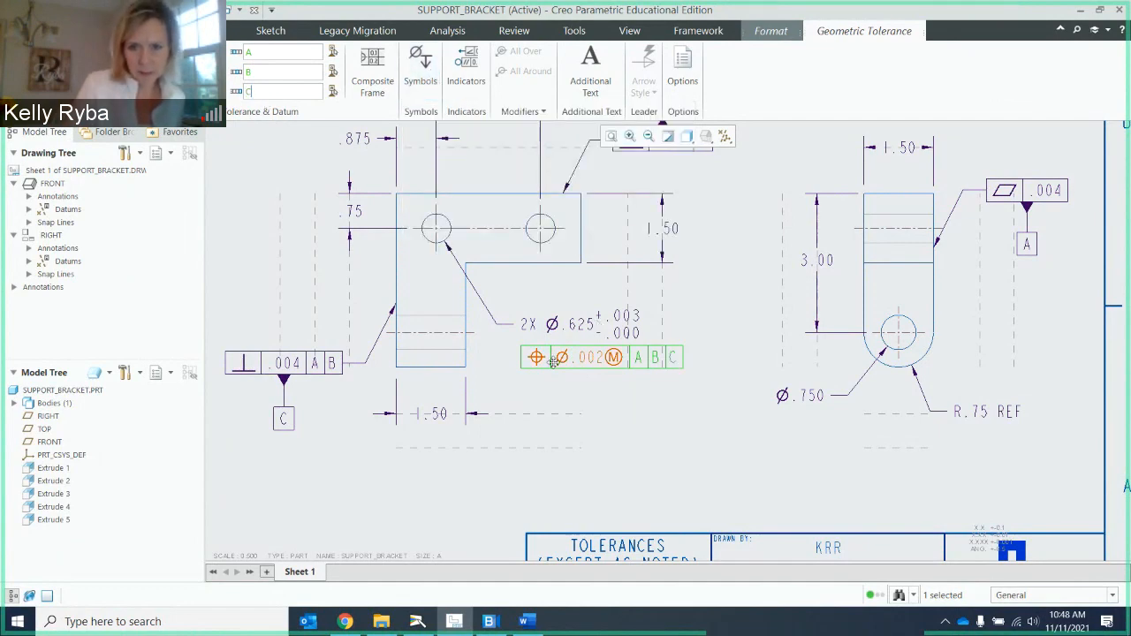
left_click(618, 407)
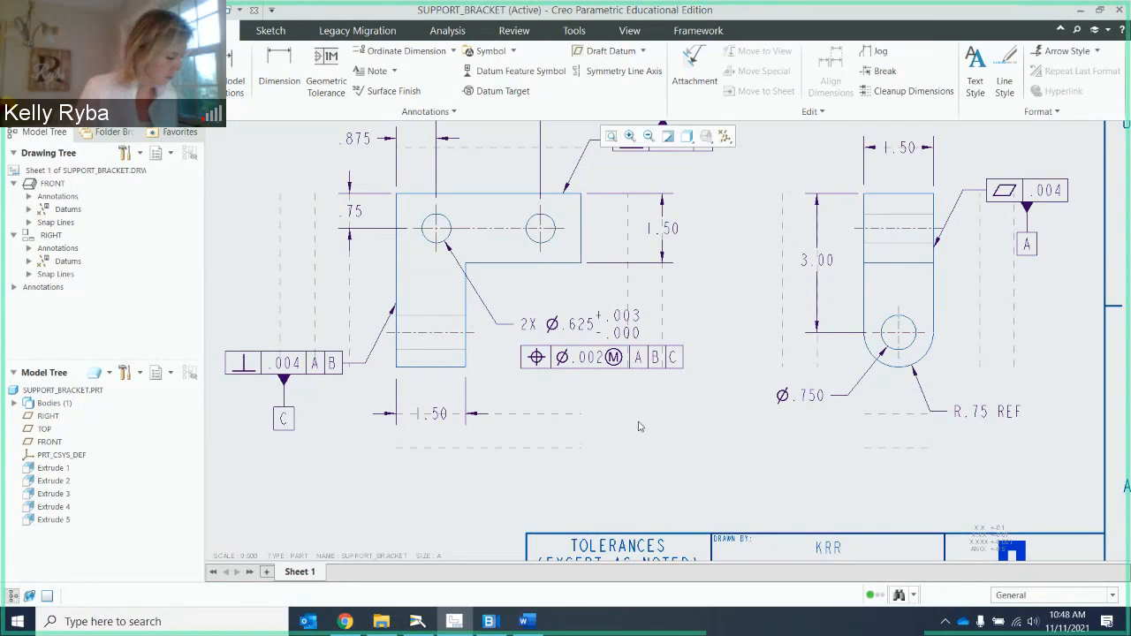
Check the textbook's 3/4-inch hole requirements and give the right view's .750 hole diameter a plus-minus tolerance.
left_click(419, 623)
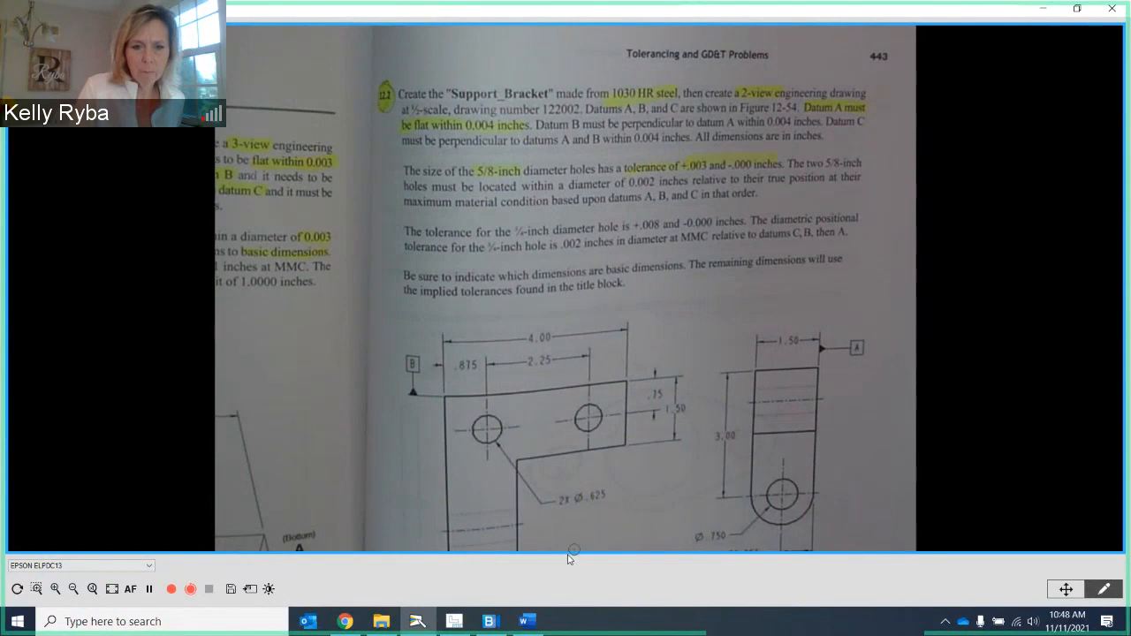
left_click(454, 622)
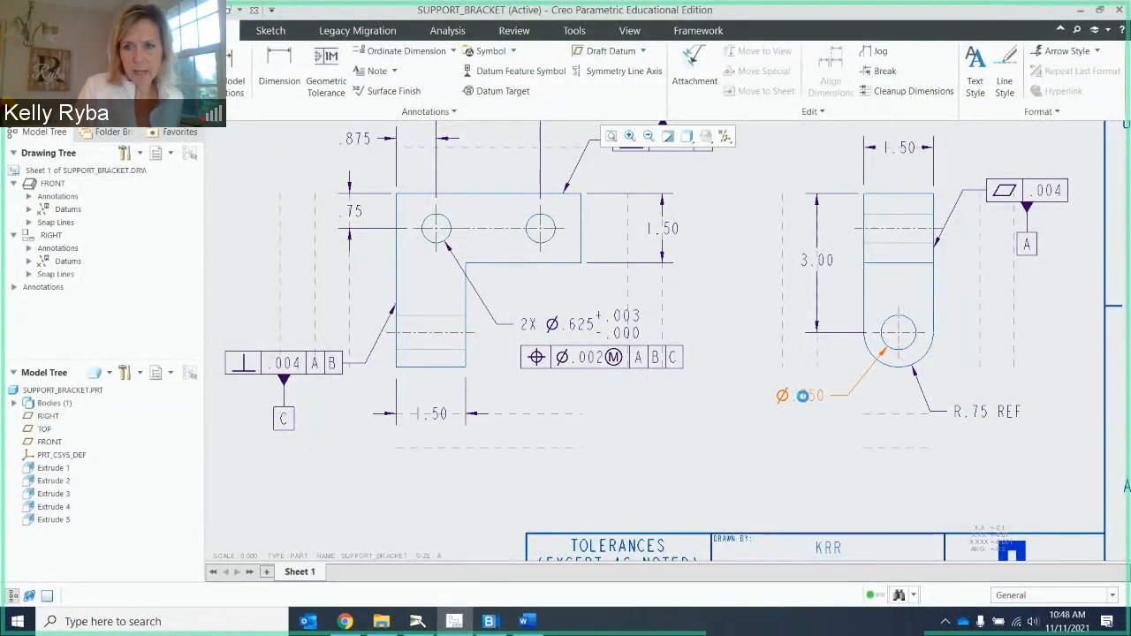
left_click(806, 398)
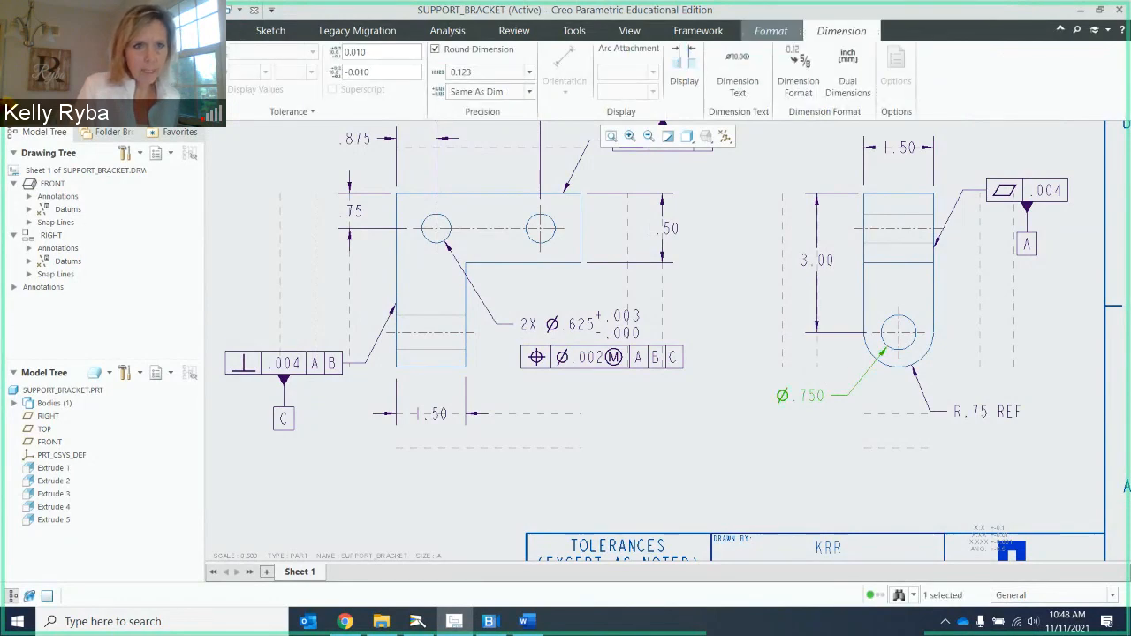
left_click(185, 83)
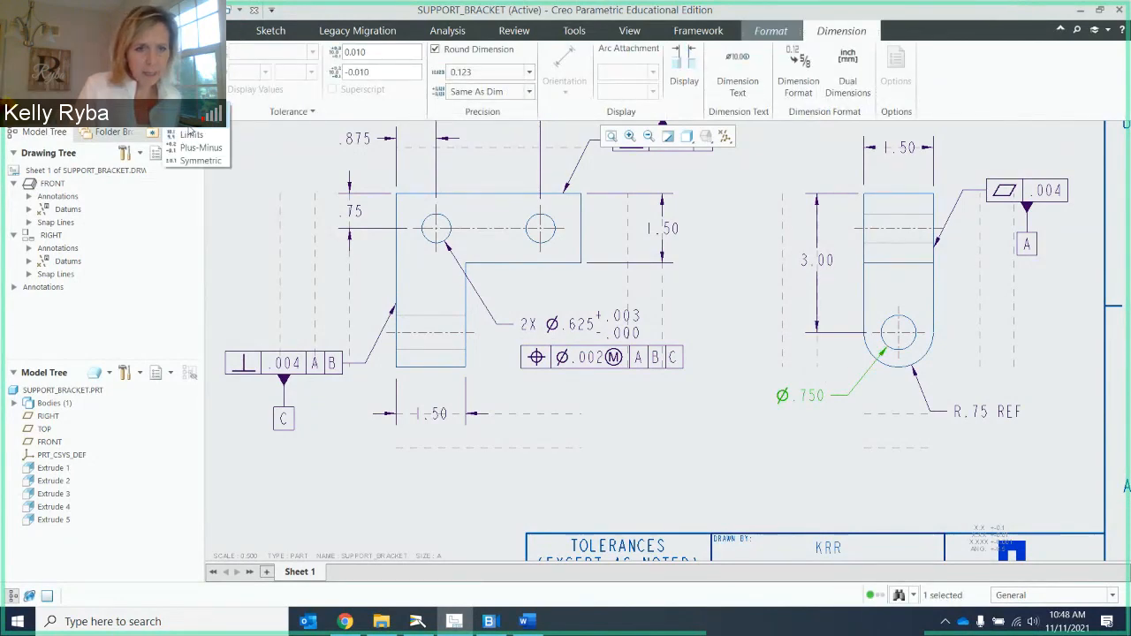
left_click(194, 148)
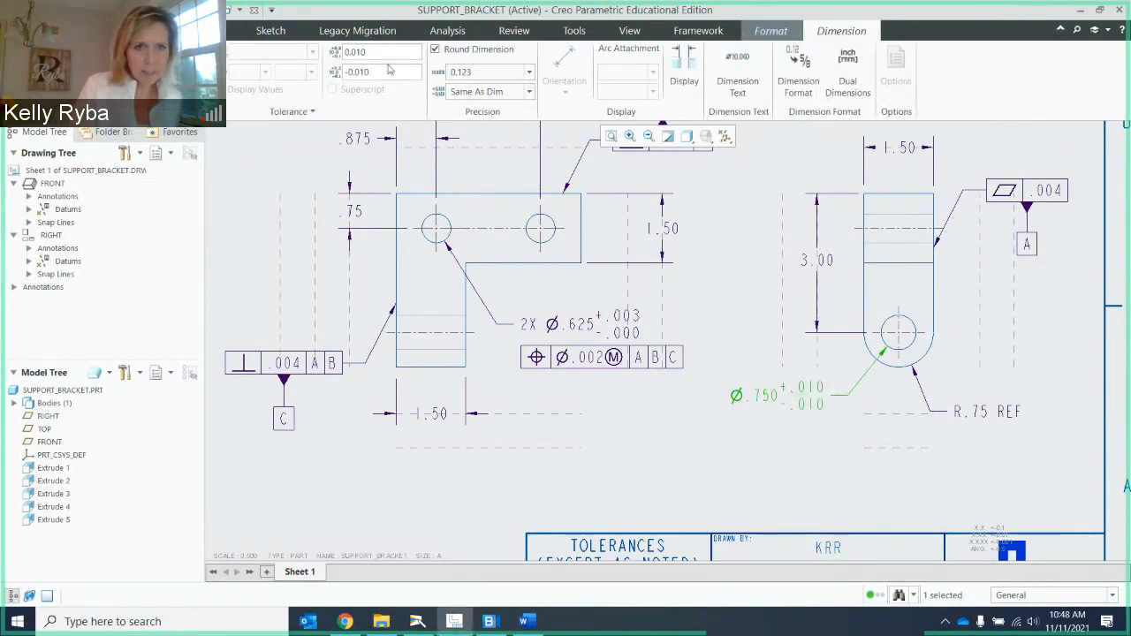
Set the .750 hole diameter's upper tolerance to +.008 and its lower tolerance to -.000.
left_click(381, 57)
key("BackSpace")
key("BackSpace")
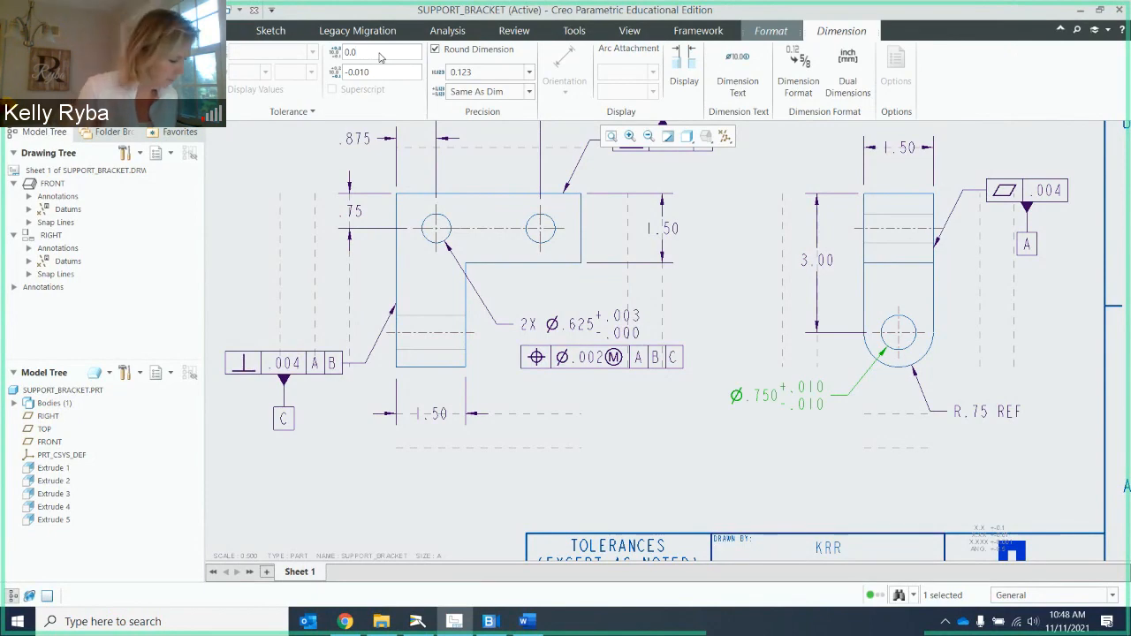
type("08")
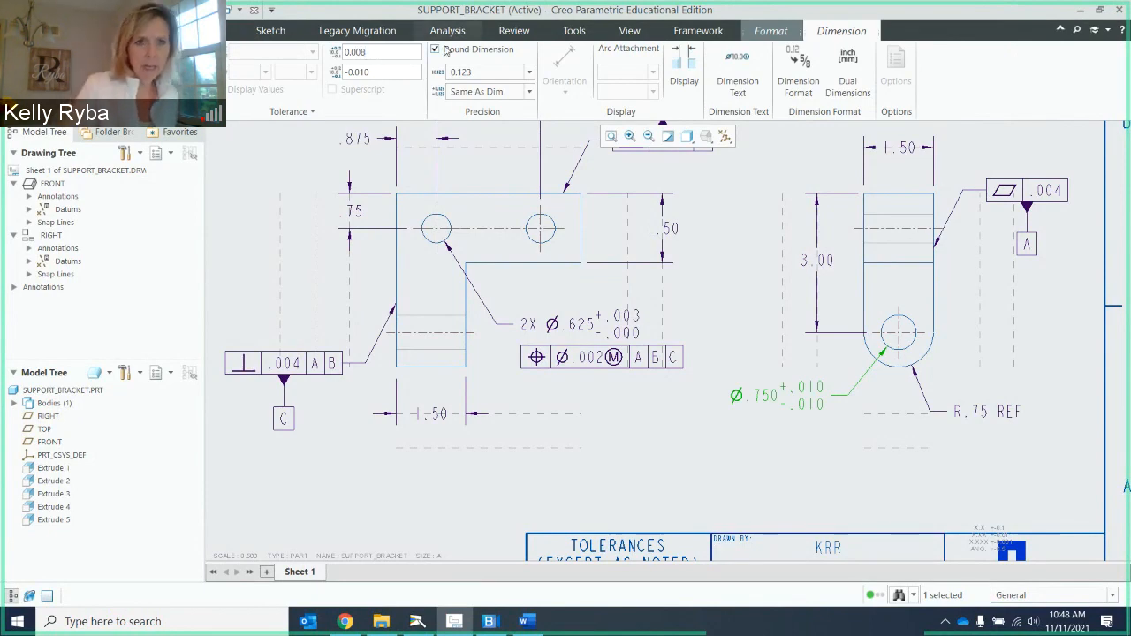
left_click(384, 76)
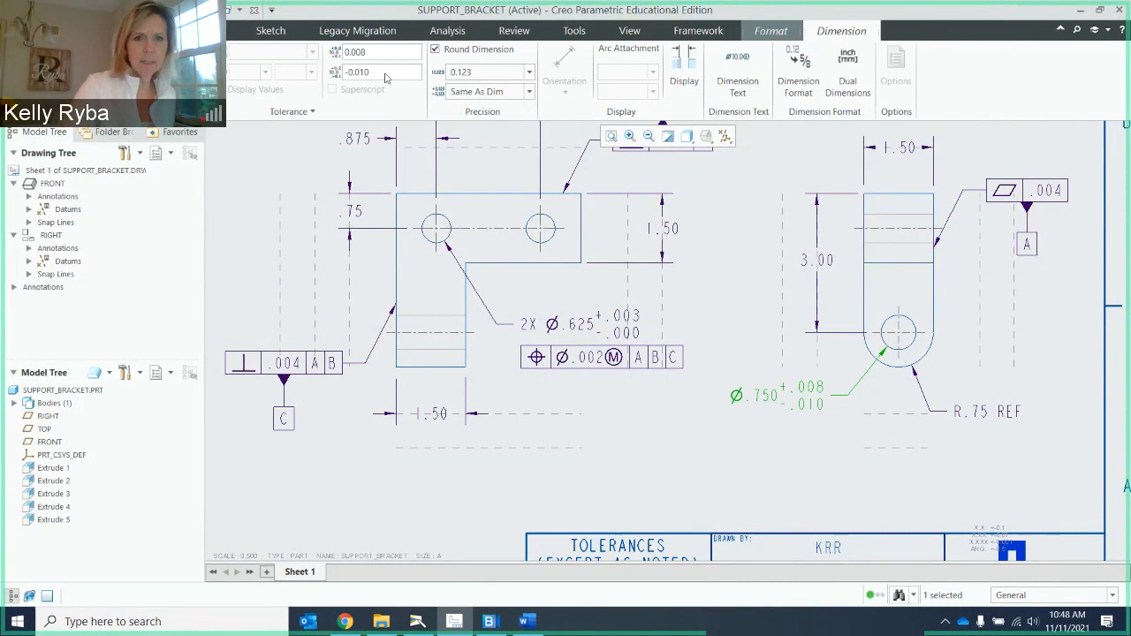
type("00")
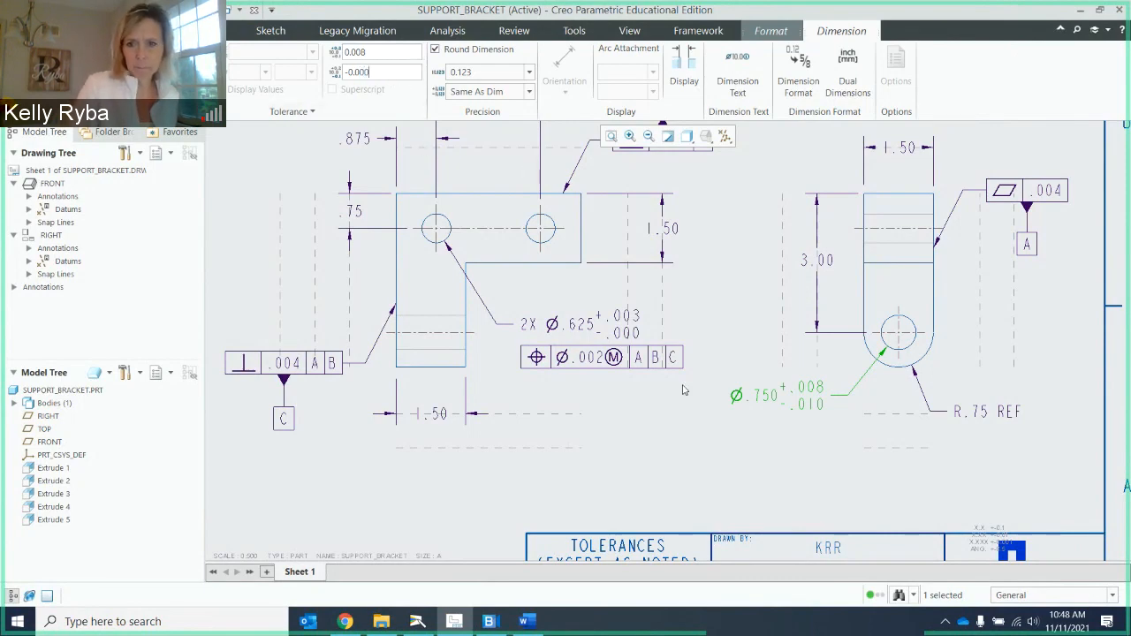
key("Return")
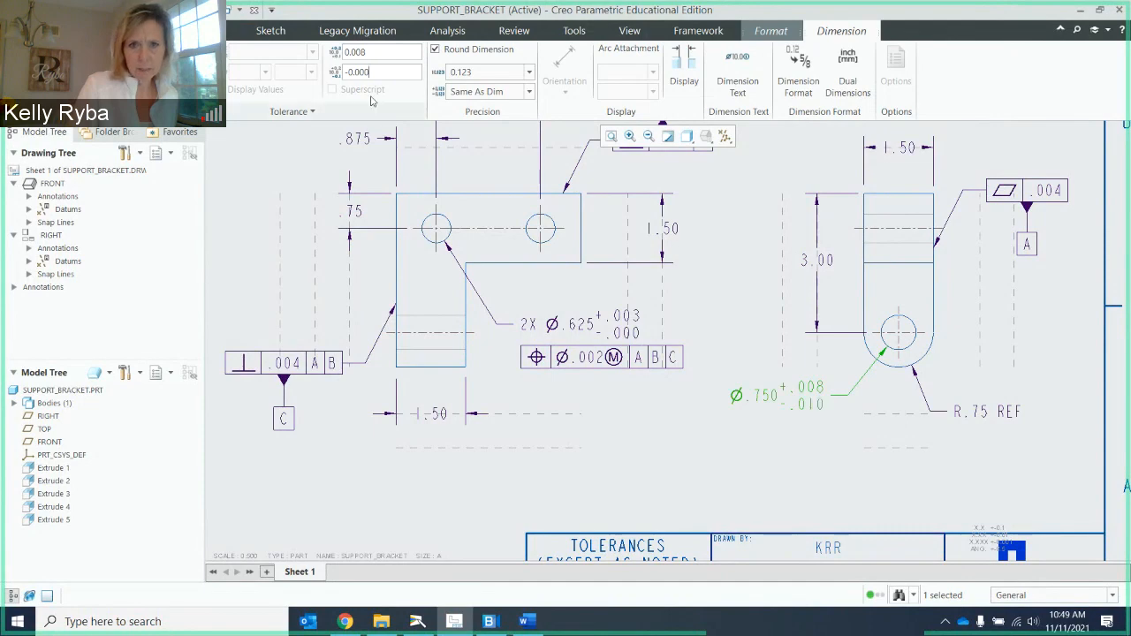
left_click(753, 421)
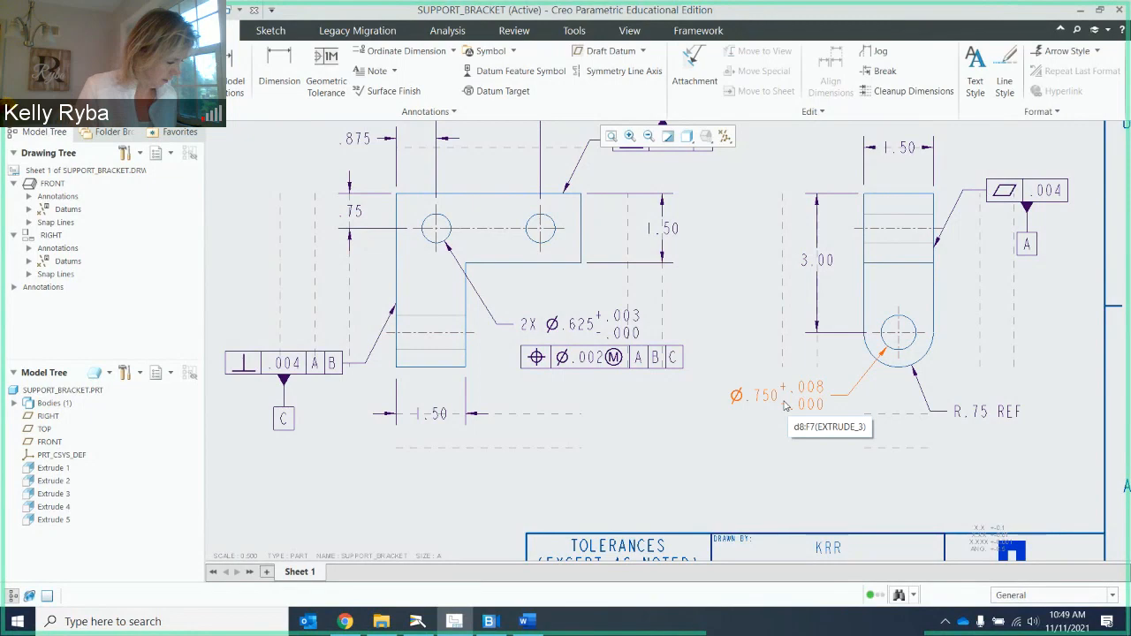
Place a position tolerance frame of diameter .002 at MMC, referencing A, B and C, below the .750 hole diameter dimension.
left_click(322, 84)
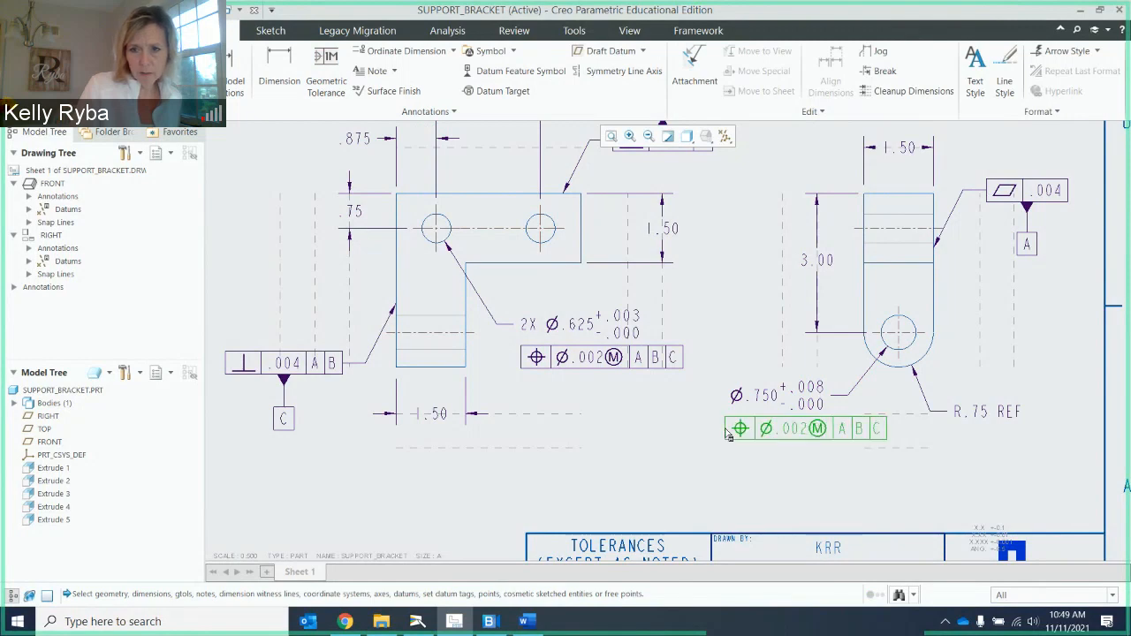
left_click(727, 434)
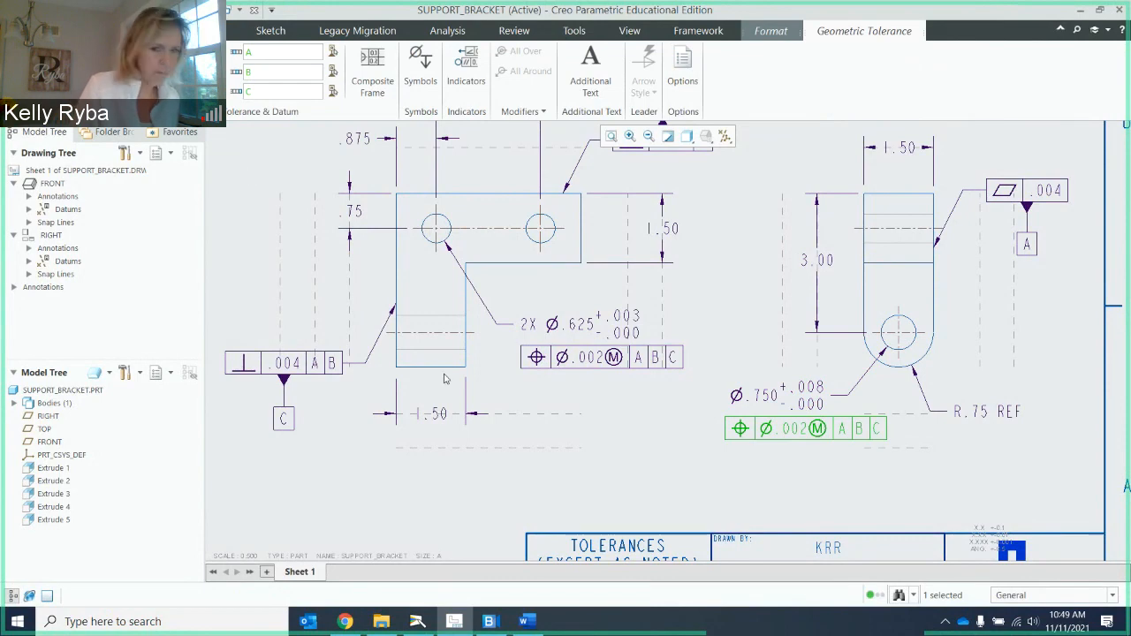
left_click(690, 458)
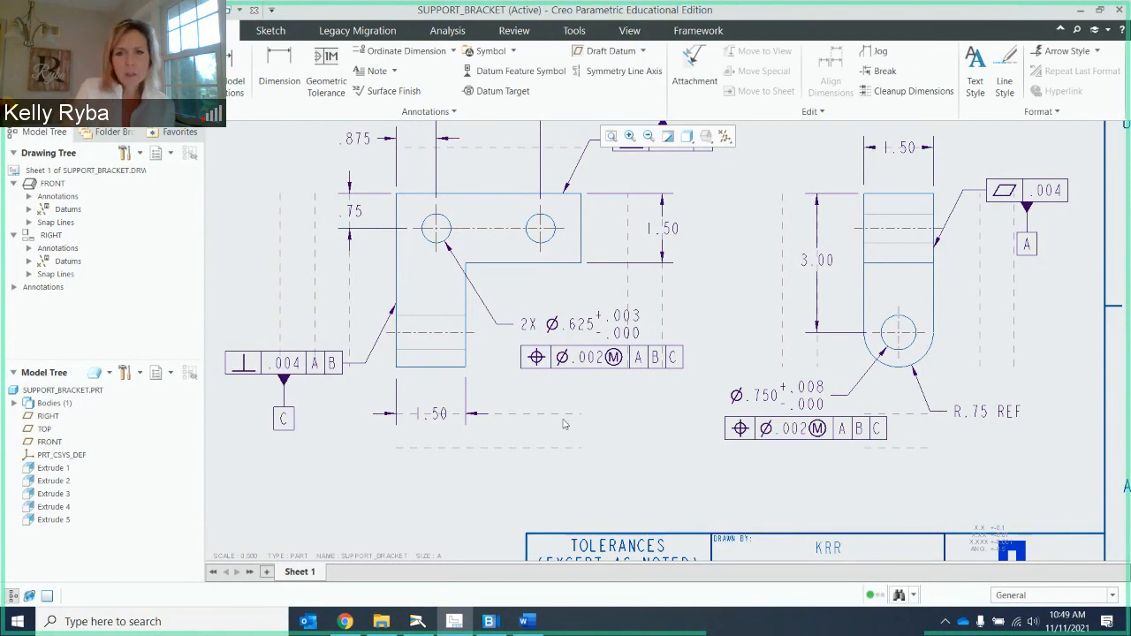
Make the front view's .875 and 2.25 hole location dimensions basic.
middle_click_drag(594, 370, 561, 430)
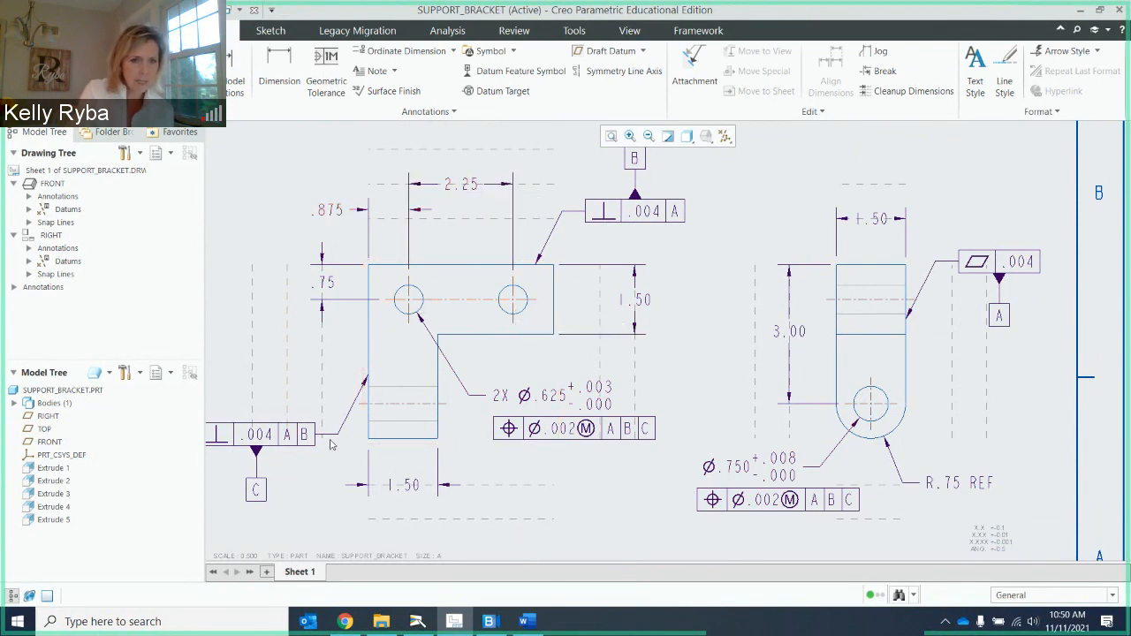
left_click(328, 213)
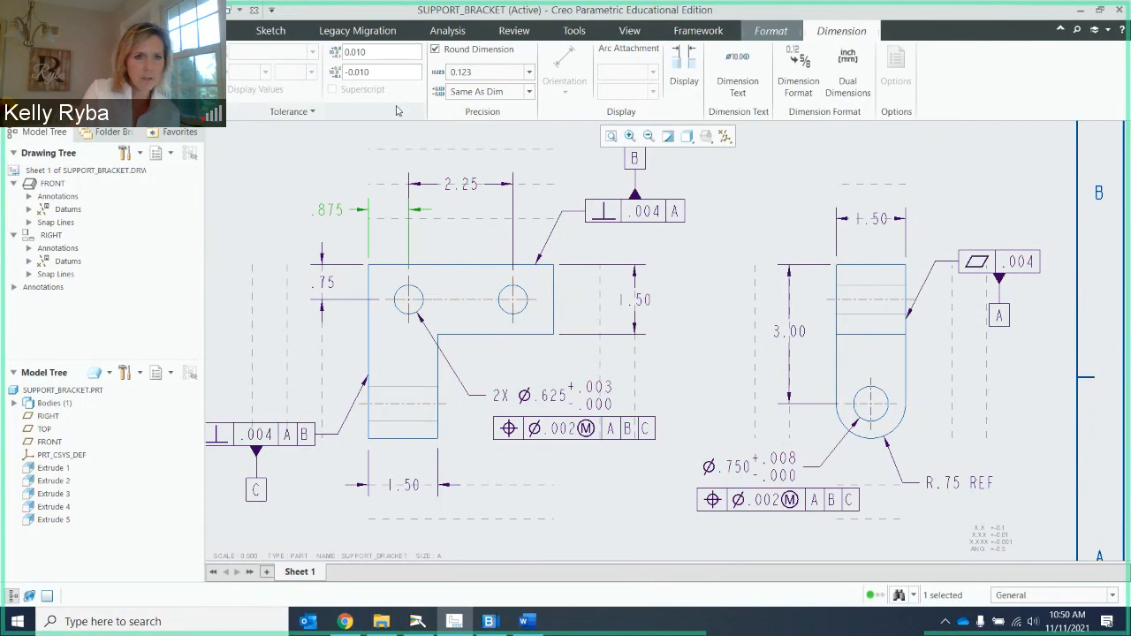
left_click(183, 81)
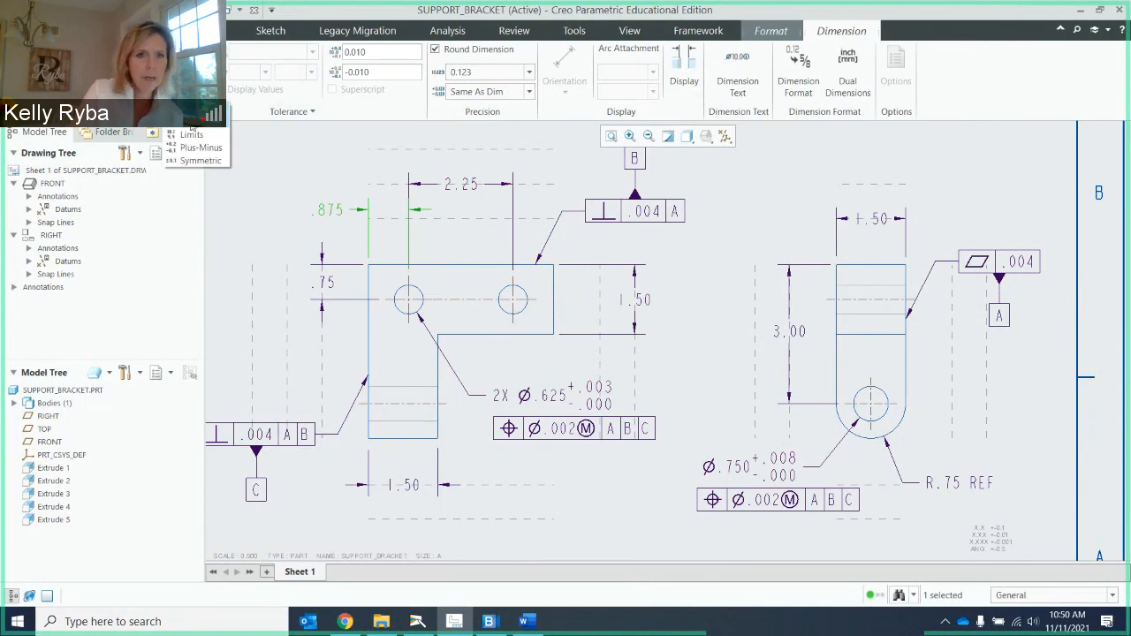
left_click(194, 129)
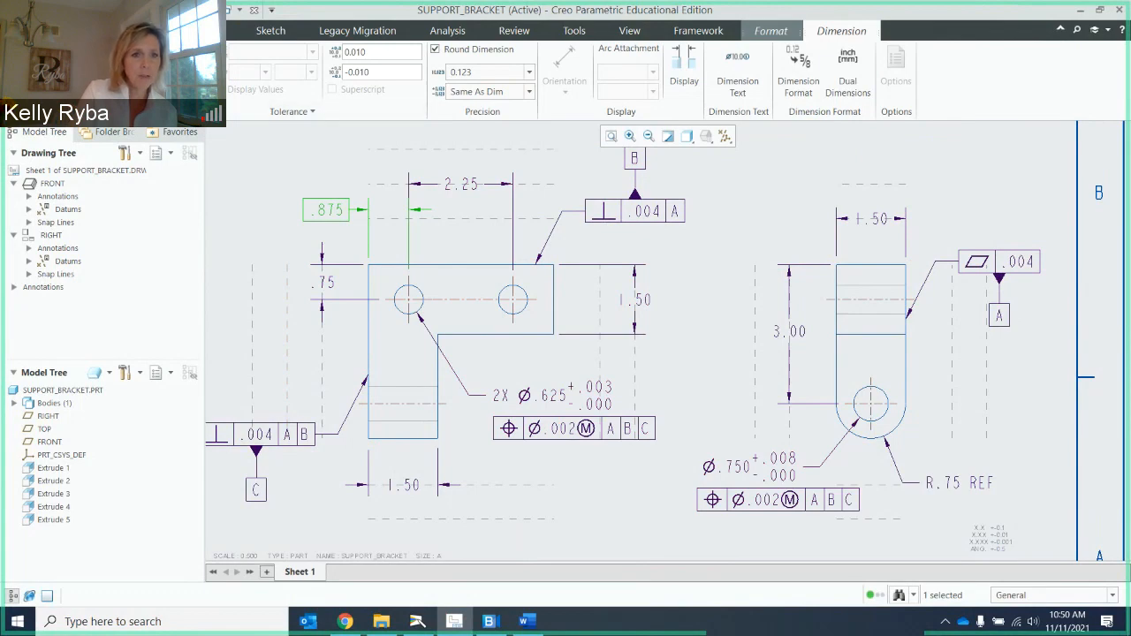
left_click(475, 186)
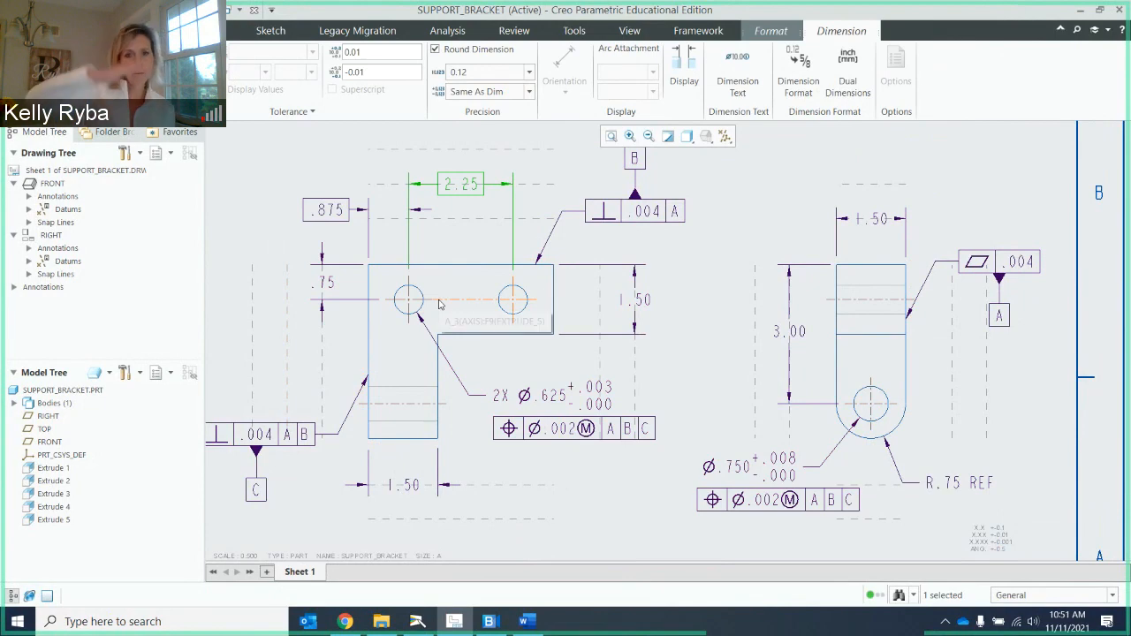
Make the front view's .75 hole location dimension and the right view's 3.00 hole location dimension basic.
left_click(327, 282)
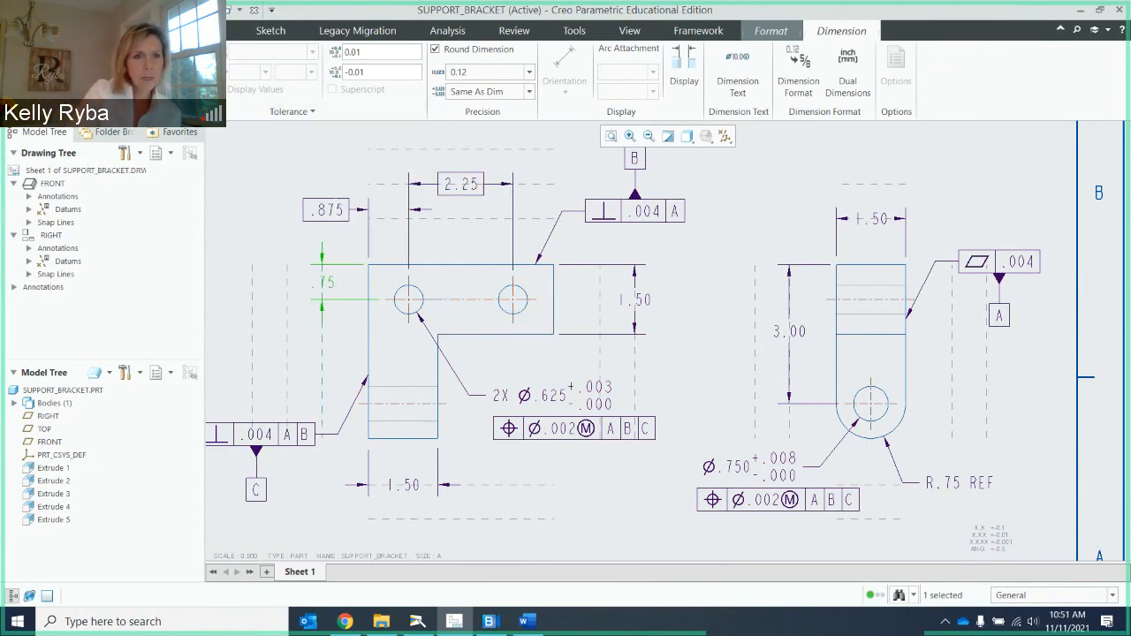
left_click(184, 81)
left_click(191, 122)
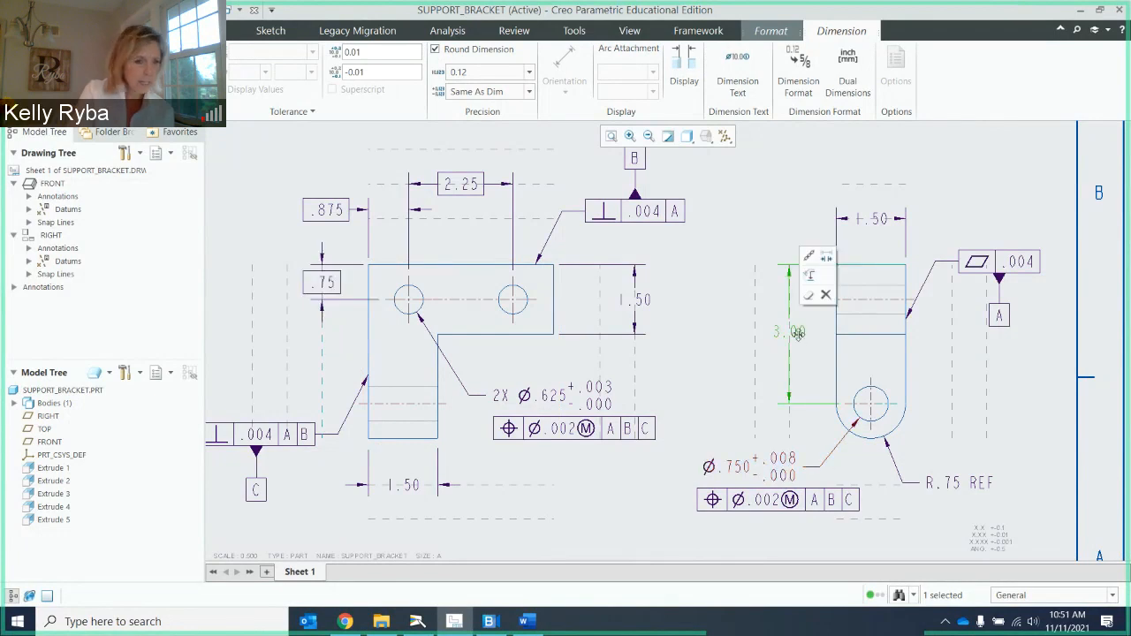
left_click(189, 85)
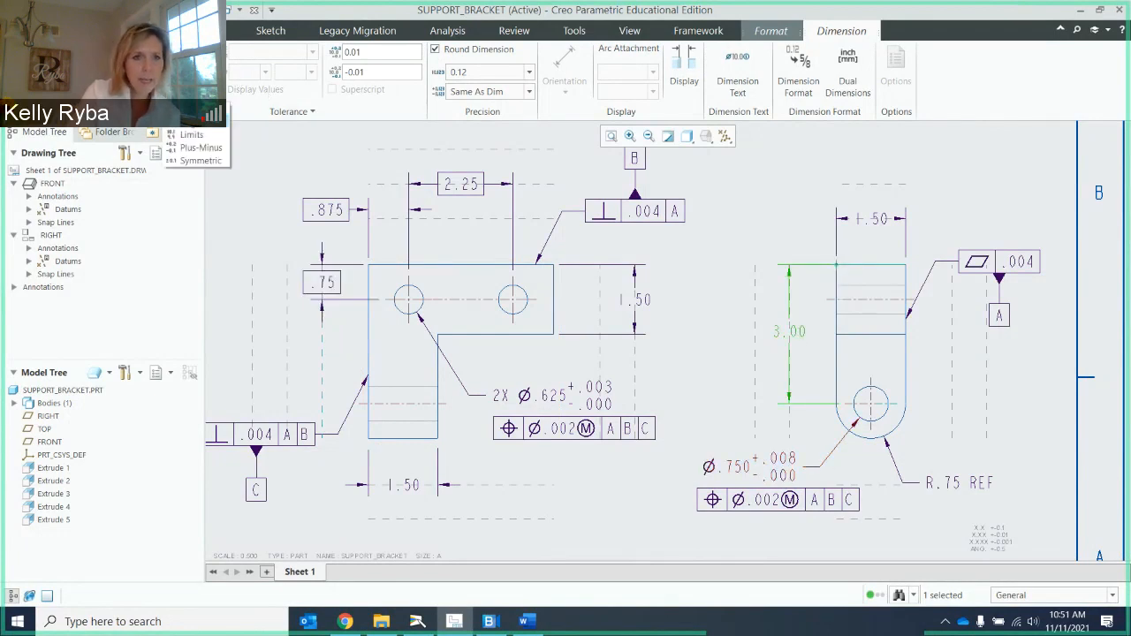
left_click(190, 121)
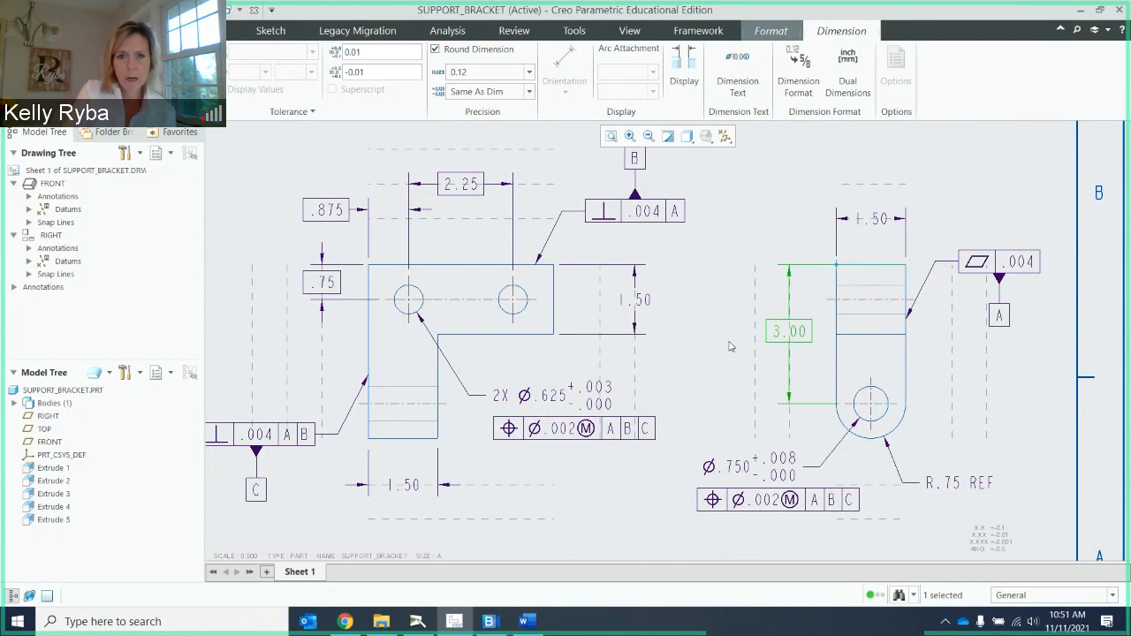
scroll(720, 339, "down", 6)
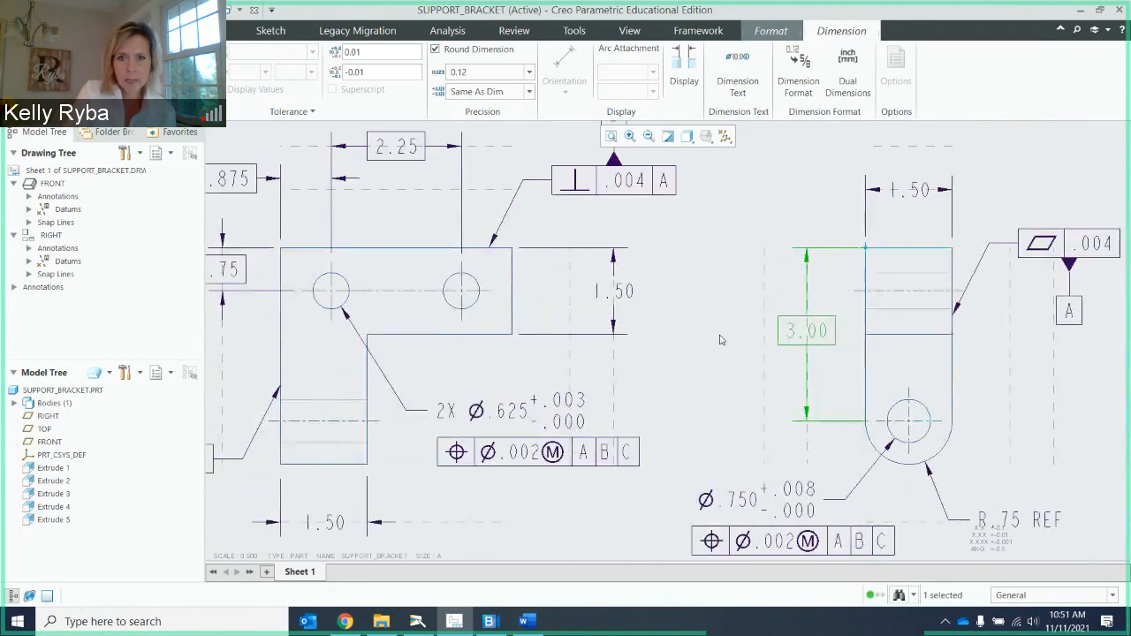
mouse_move(721, 340)
middle_mouse_down()
mouse_move(706, 324)
mouse_move(652, 343)
middle_mouse_up()
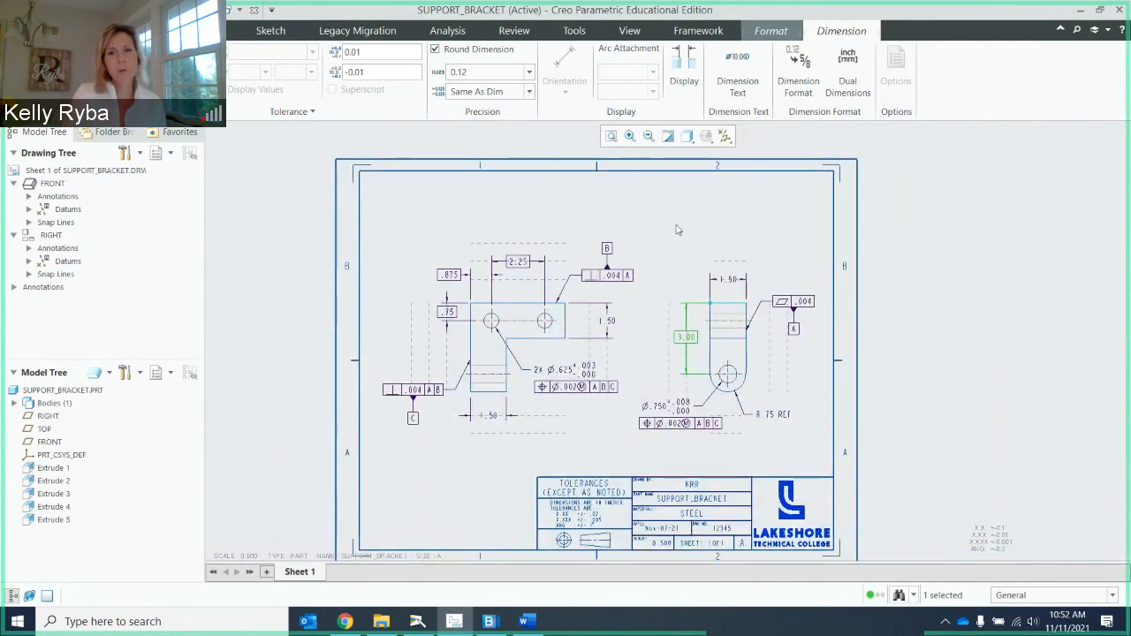
left_click(669, 269)
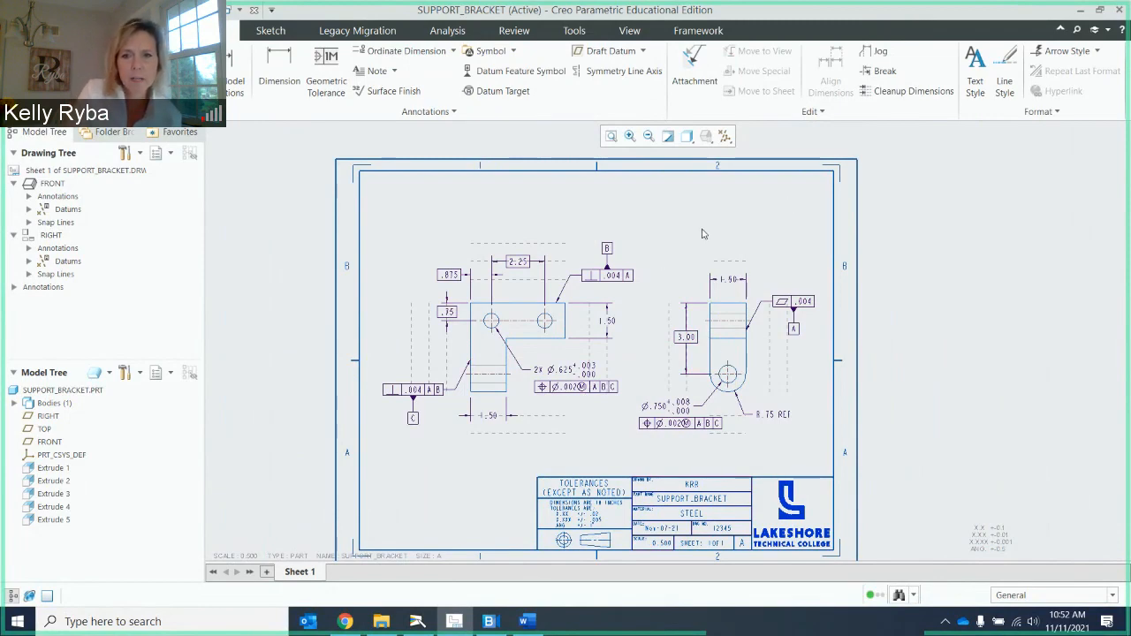
middle_click_drag(713, 235, 716, 220)
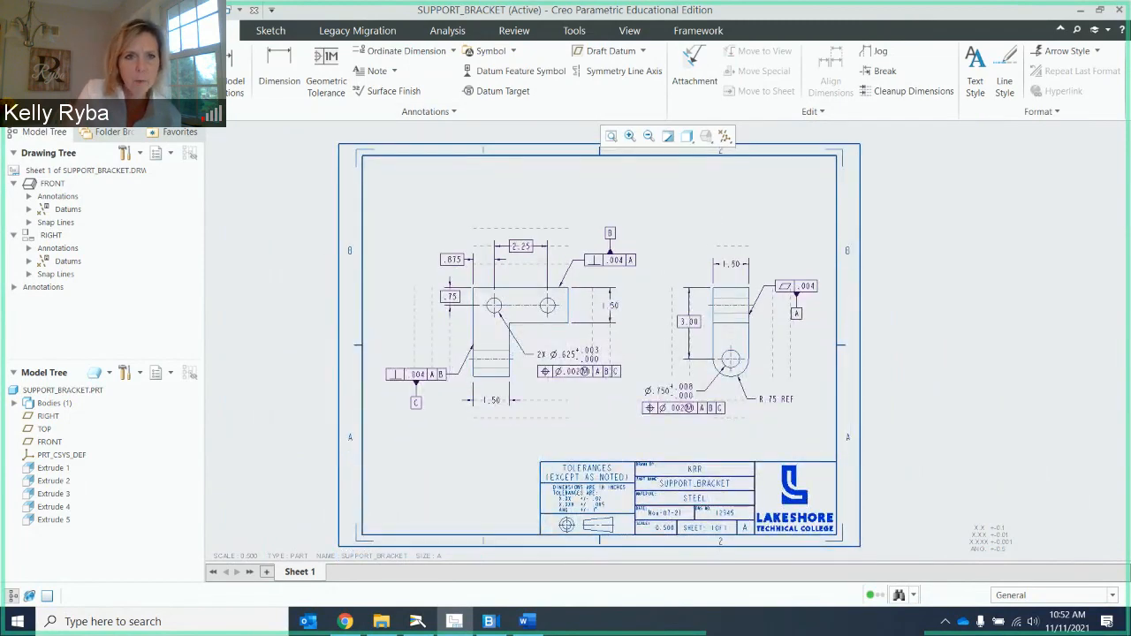
left_click(23, 31)
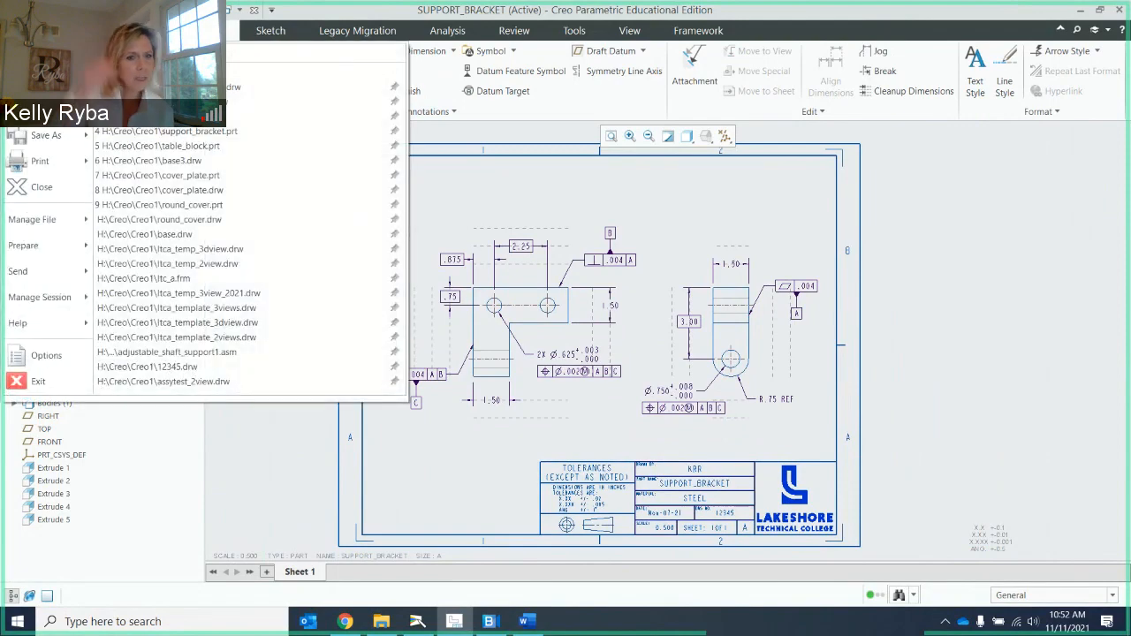
left_click(40, 83)
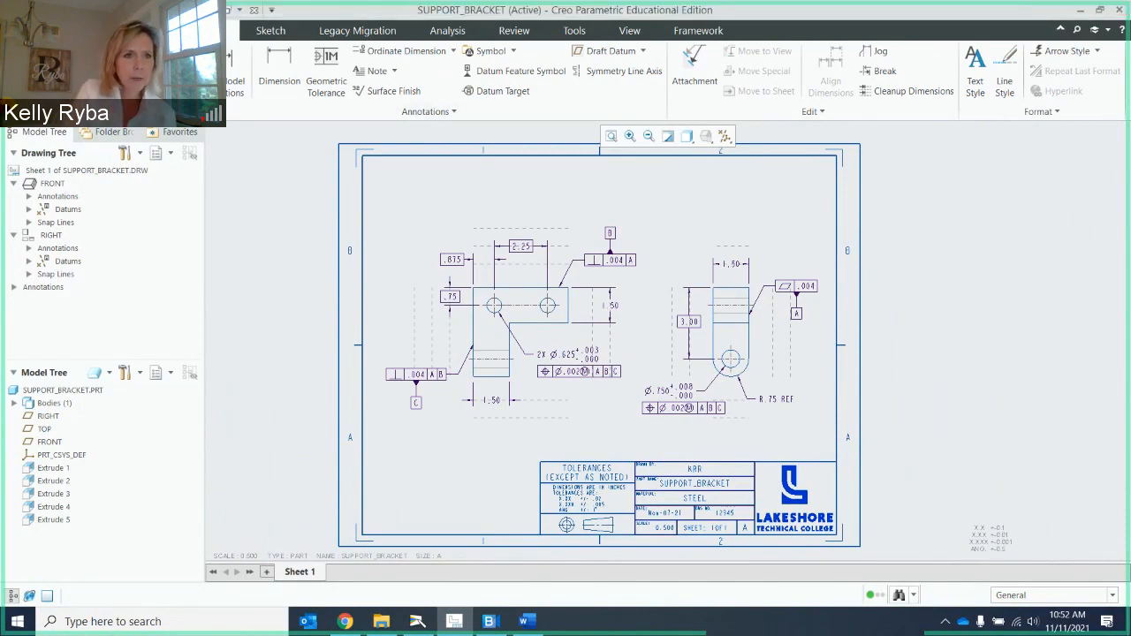
Insert a general view with the DEFAULT ALL combined state in its default orientation above the right view.
left_click(115, 30)
left_click(269, 70)
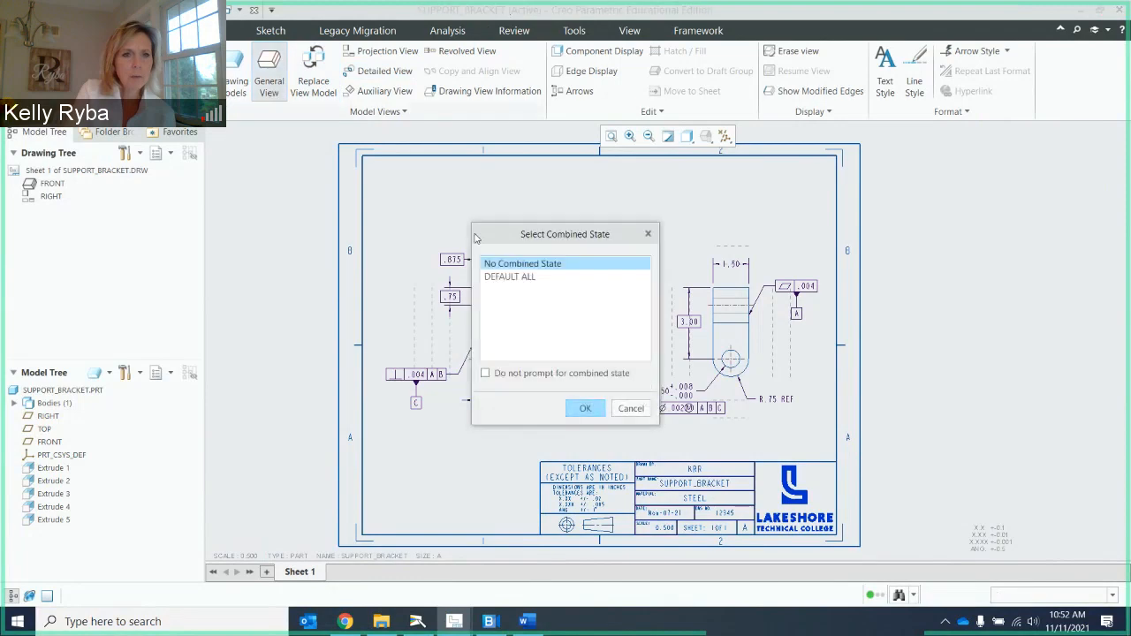
left_click(506, 278)
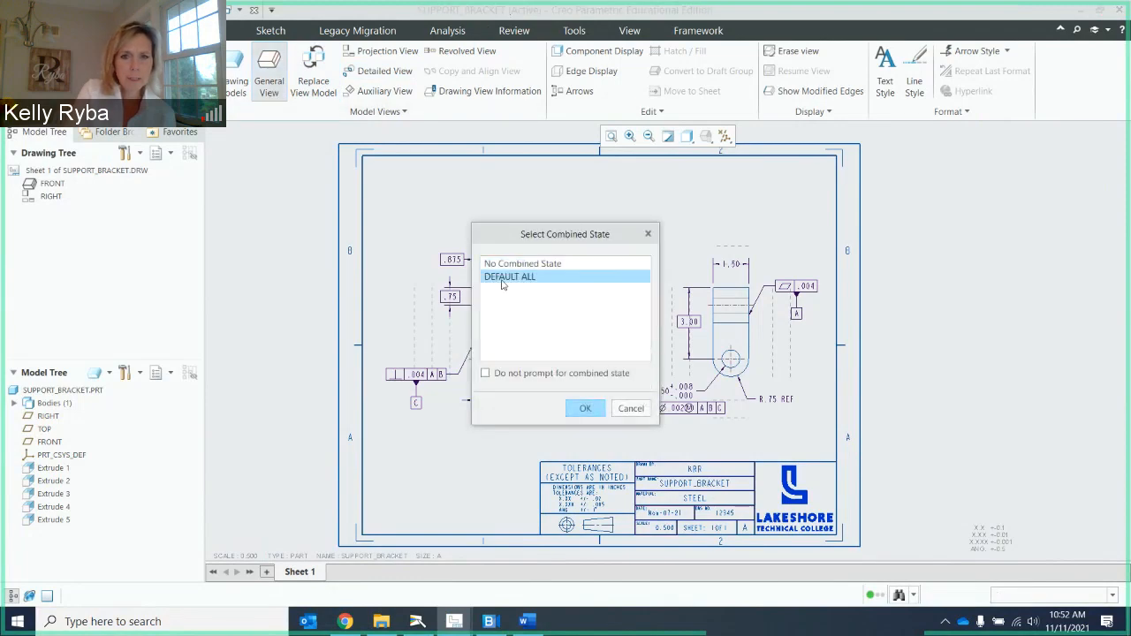
left_click(585, 409)
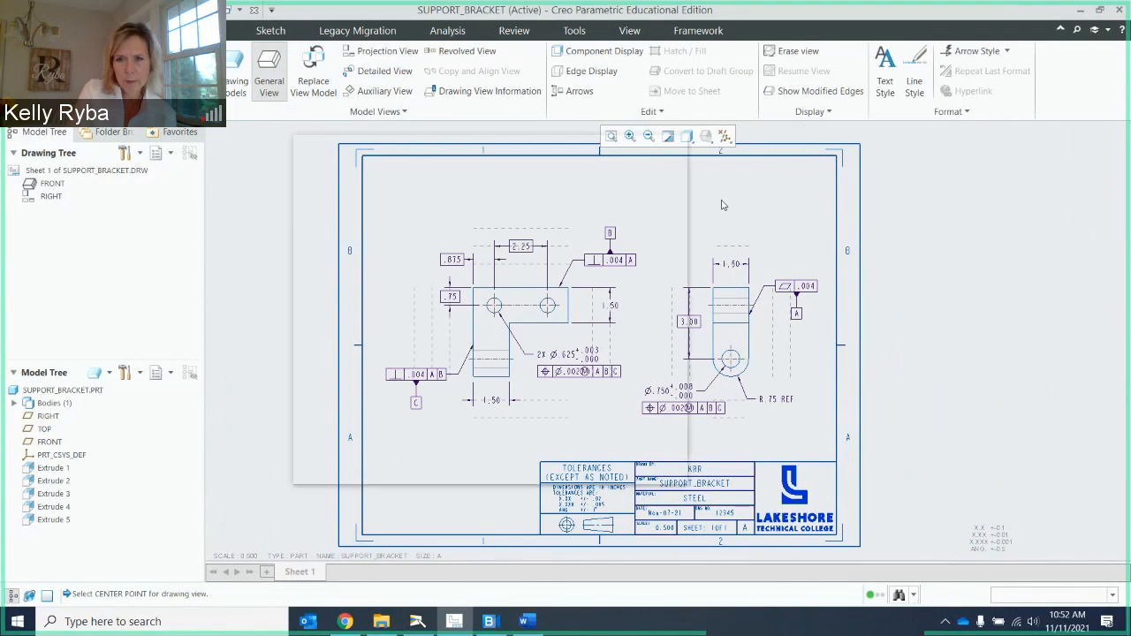
left_click(721, 200)
mouse_move(522, 148)
left_mouse_down()
mouse_move(751, 458)
mouse_move(905, 572)
mouse_move(975, 268)
left_mouse_up()
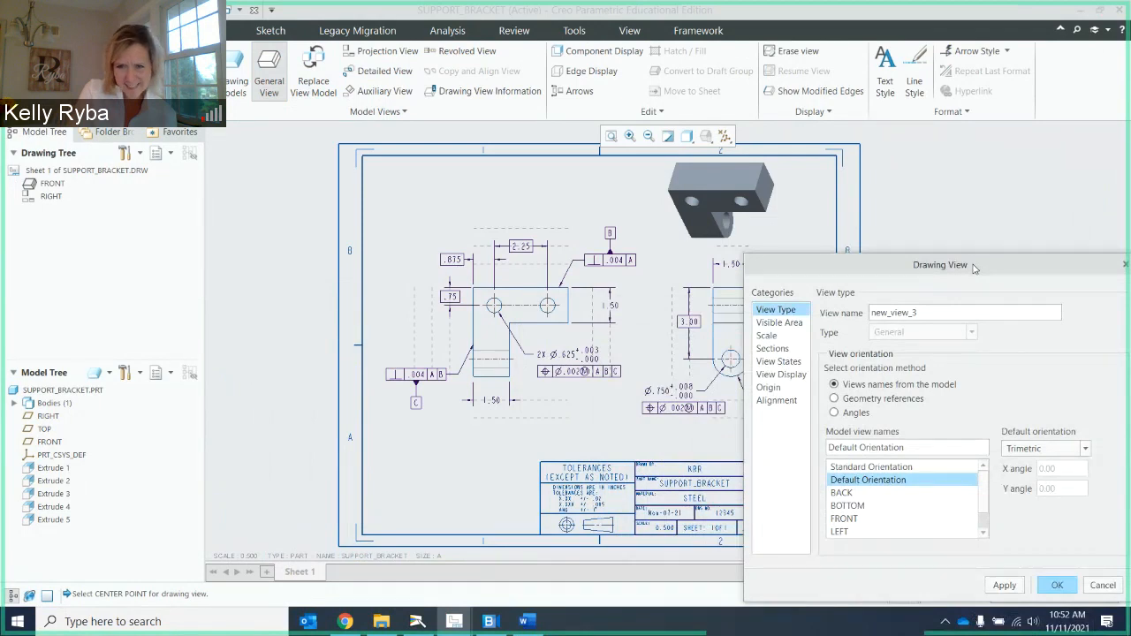
left_click_drag(975, 268, 961, 292)
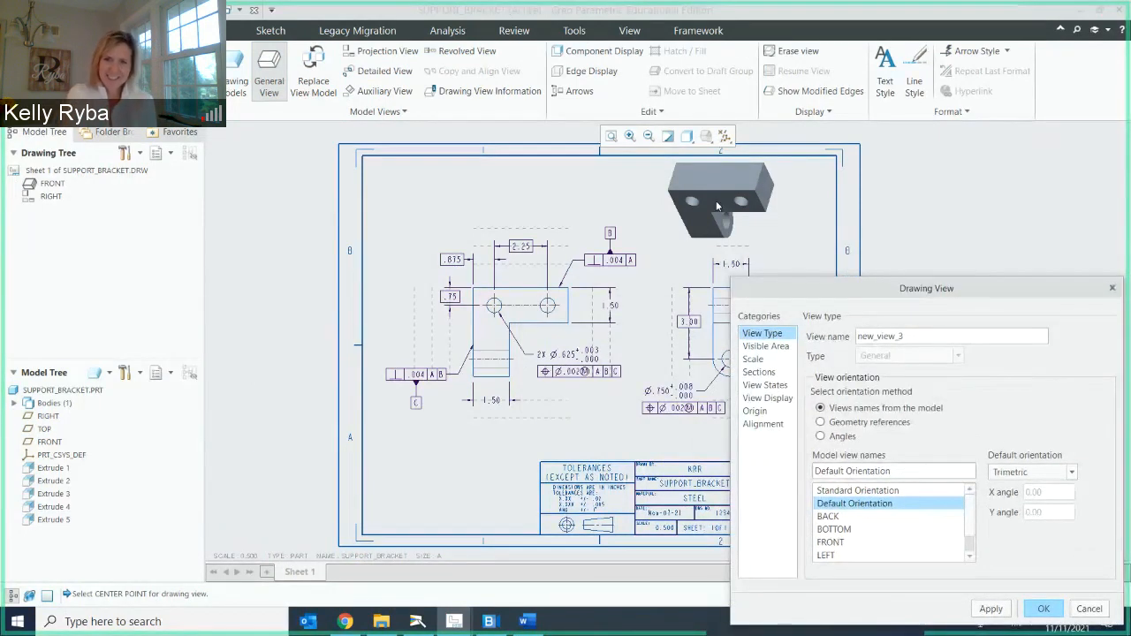
Give the new general view a custom scale of .333 and apply the change.
left_click(758, 359)
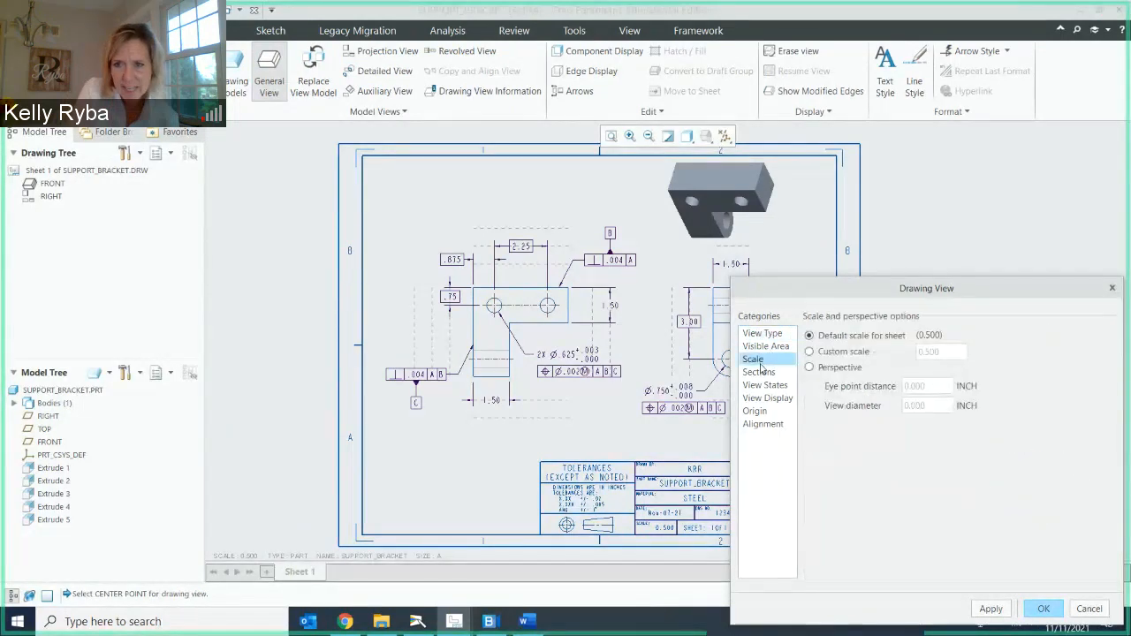
left_click(829, 352)
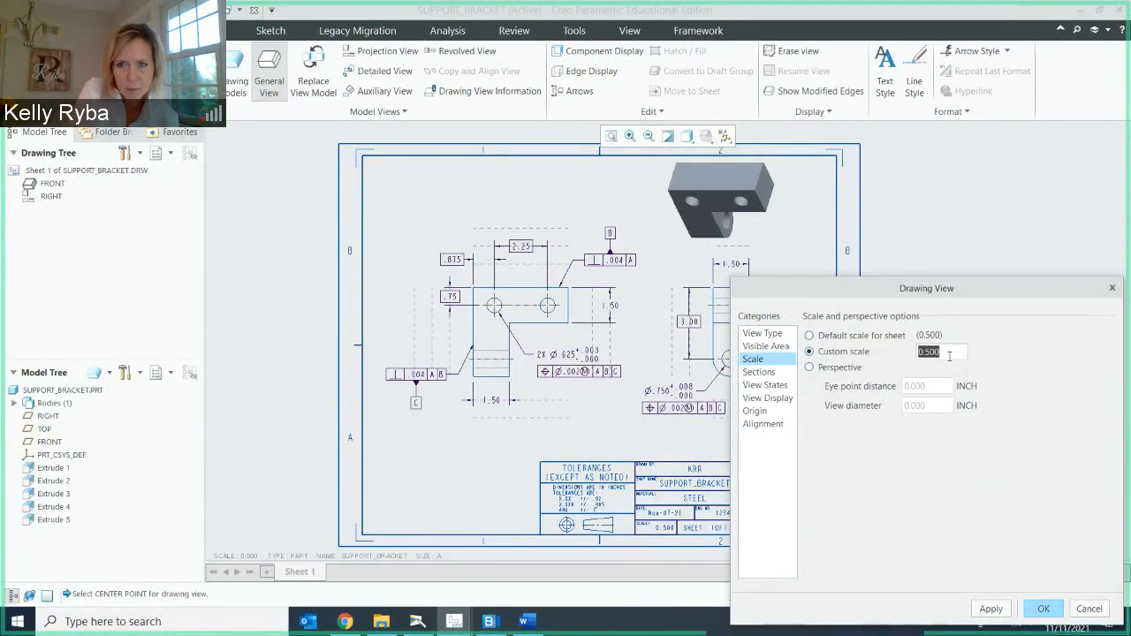
type(".333")
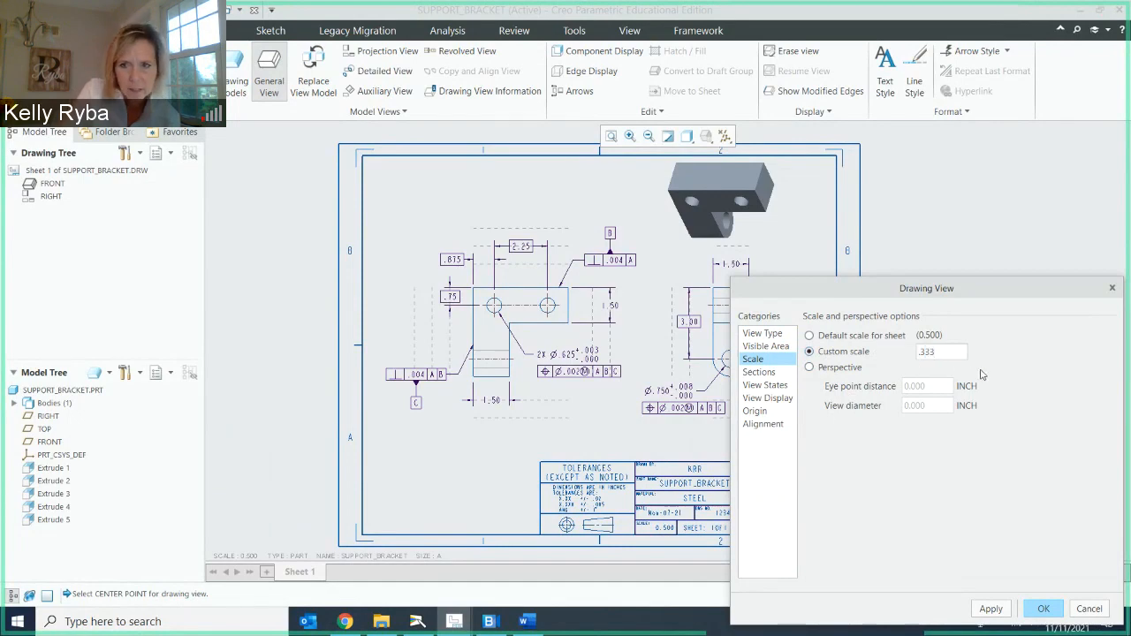
key("Return")
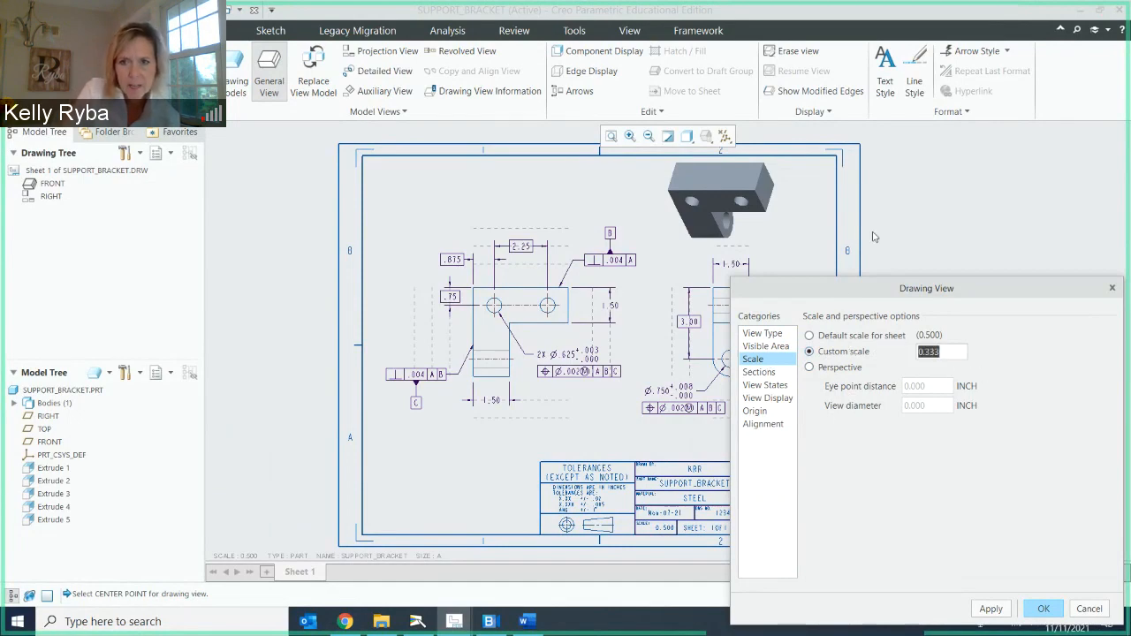
left_click(913, 241)
left_click(766, 375)
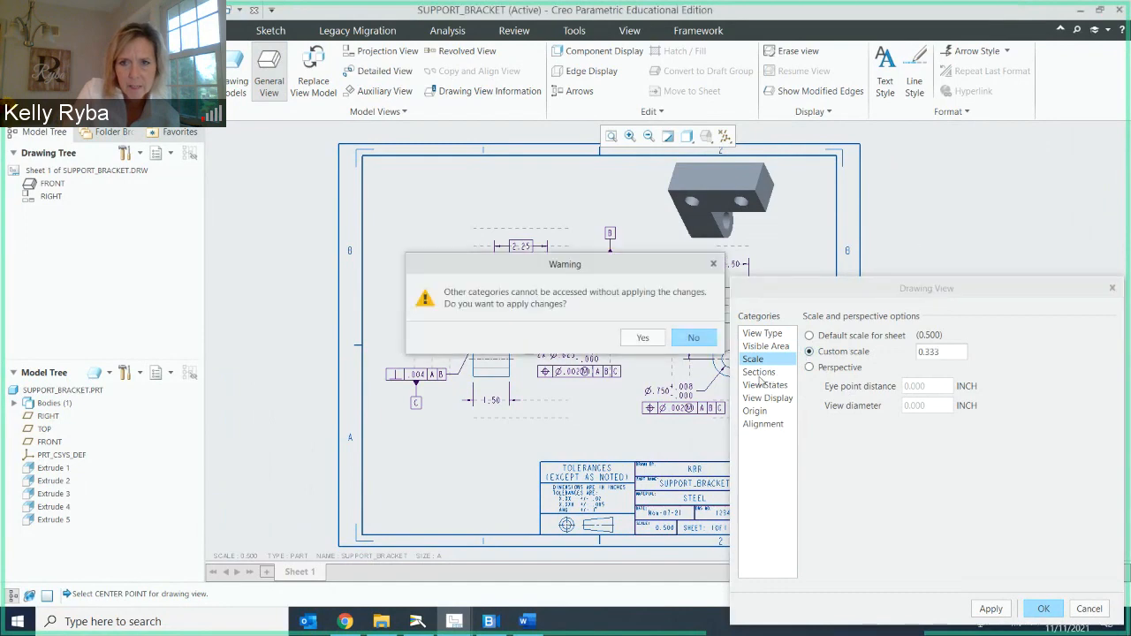
left_click(643, 338)
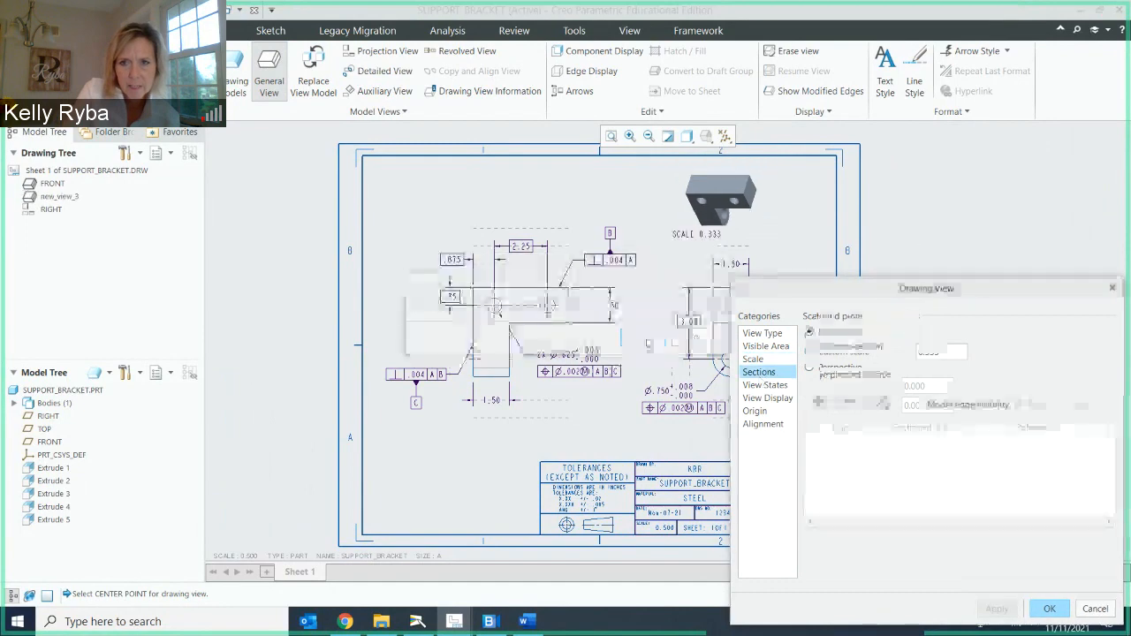
Set the new general view's display style to No Hidden and finish the view's definition.
left_click(716, 206)
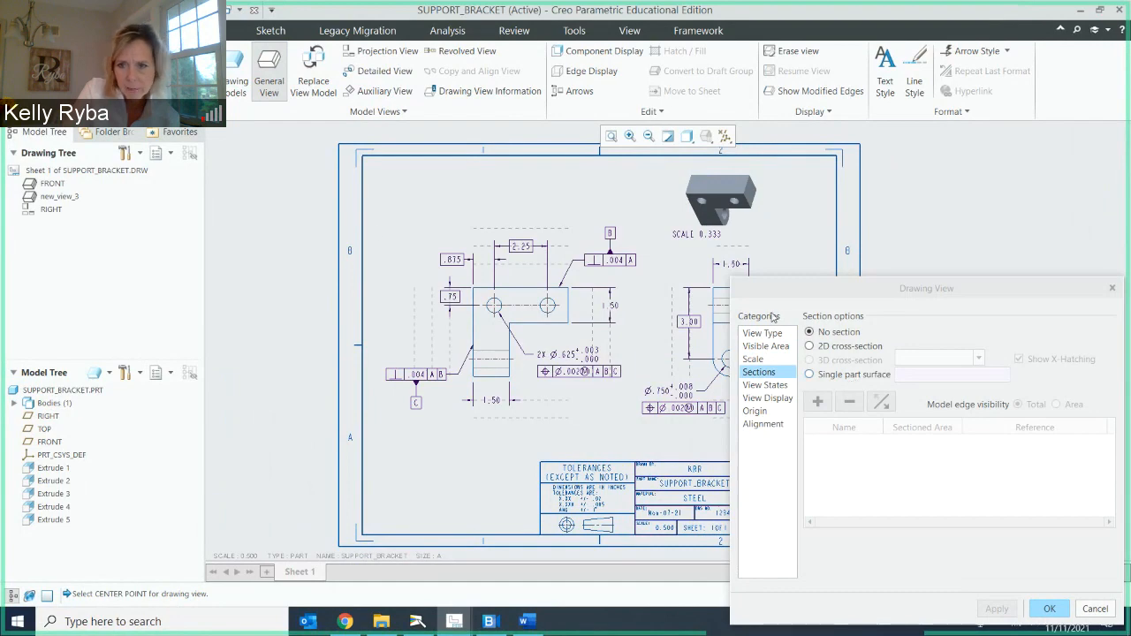
left_click(762, 399)
left_click(975, 352)
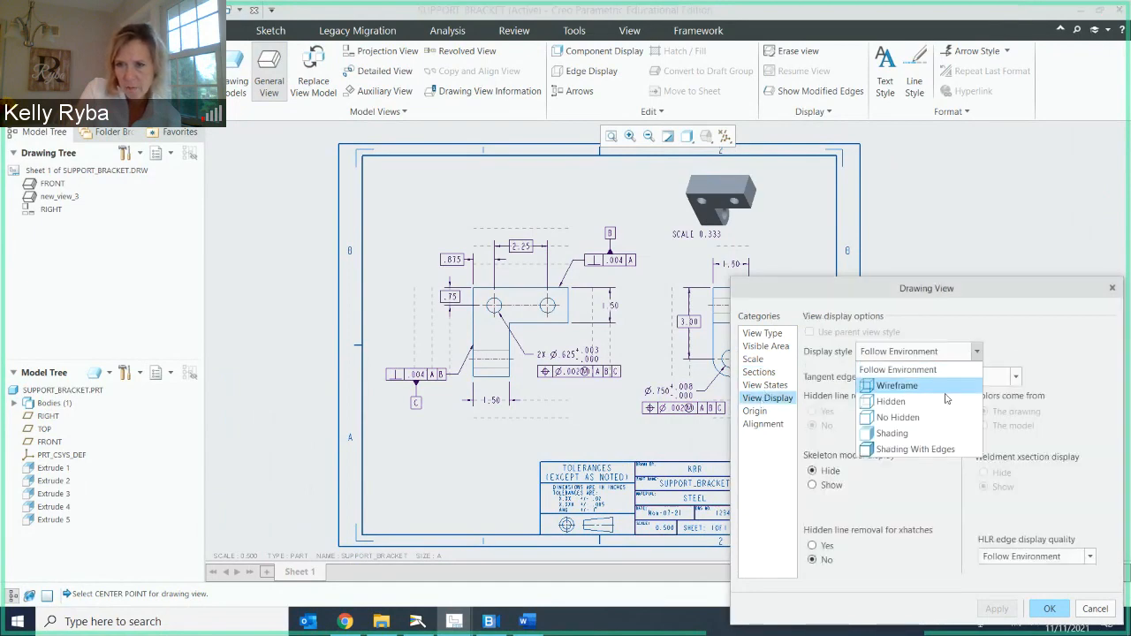
left_click(927, 418)
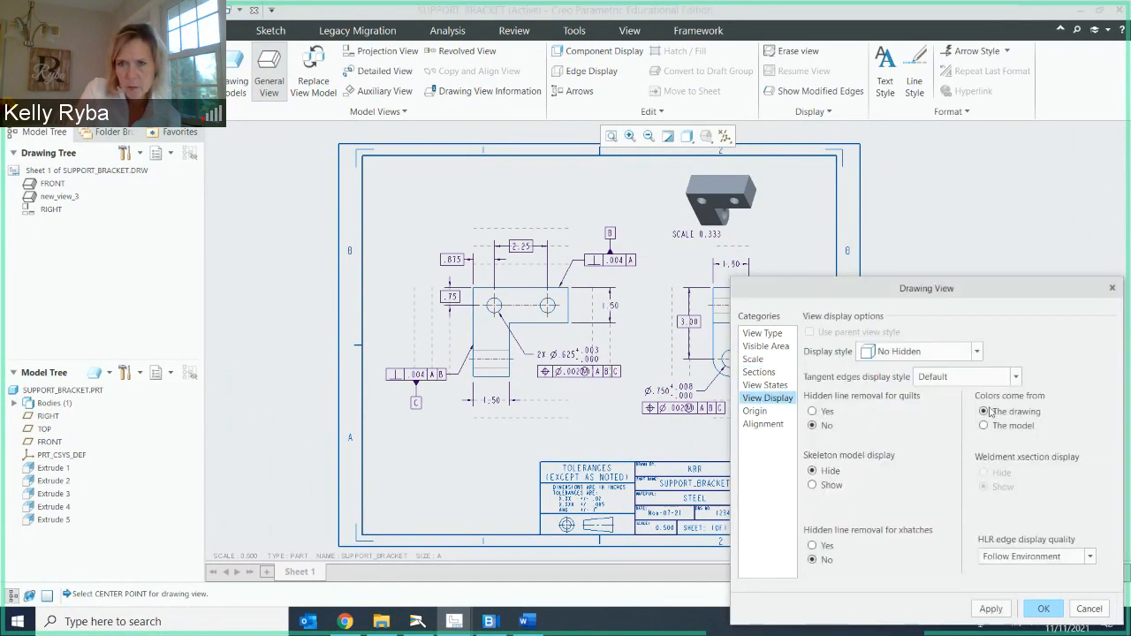
left_click(989, 612)
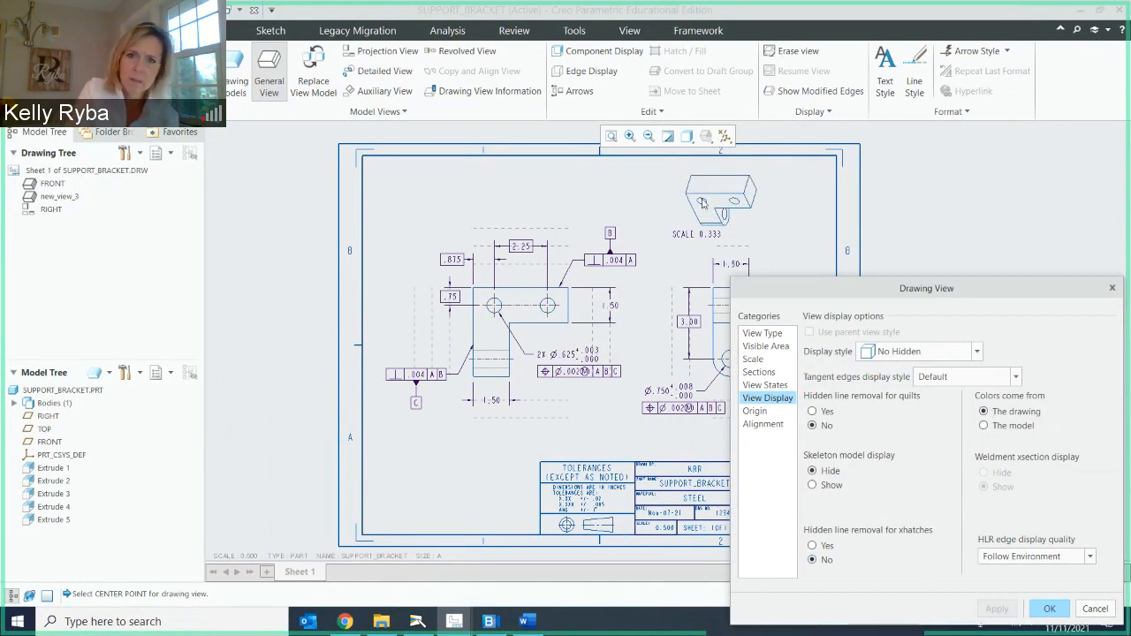
left_click(1045, 609)
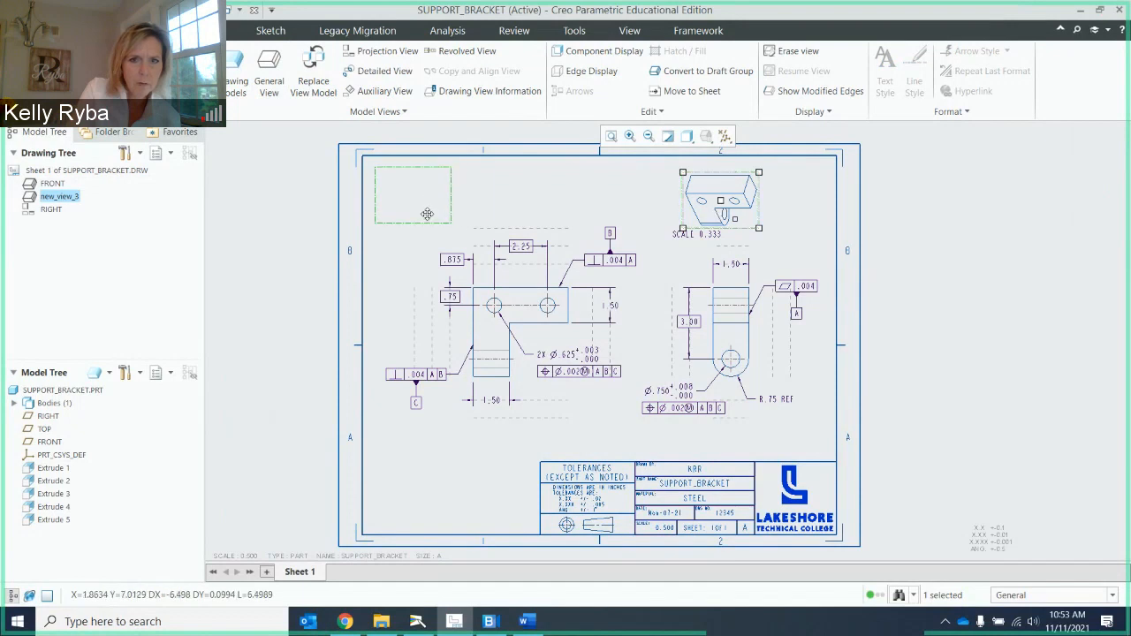
Move the pictorial view into the upper-left corner of the sheet, above the front view.
left_click(426, 213)
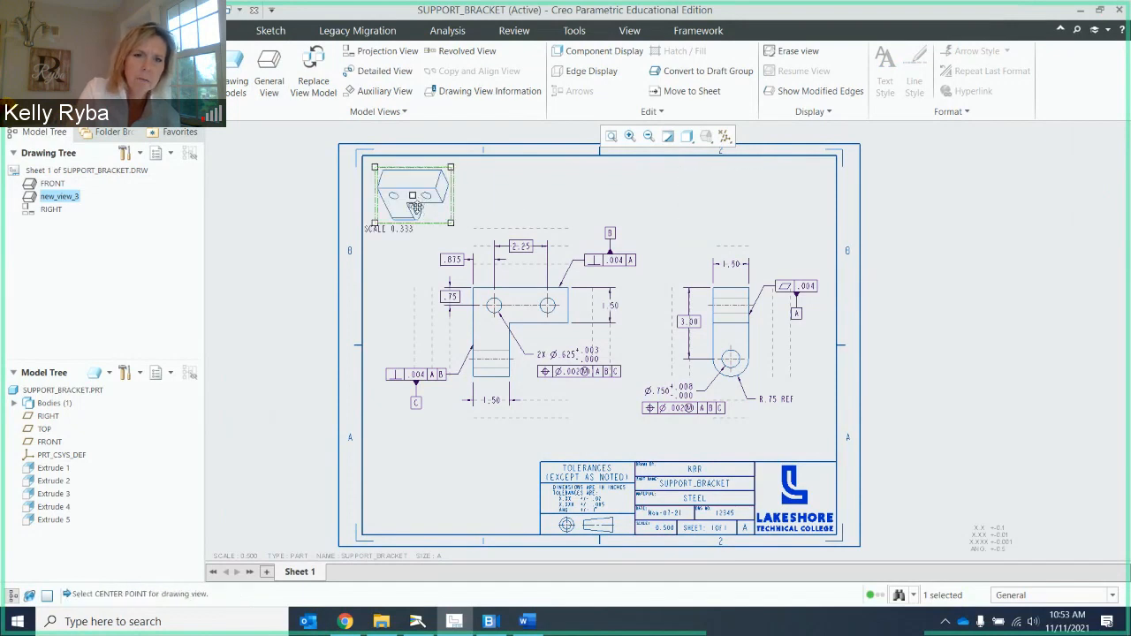
left_click(421, 208)
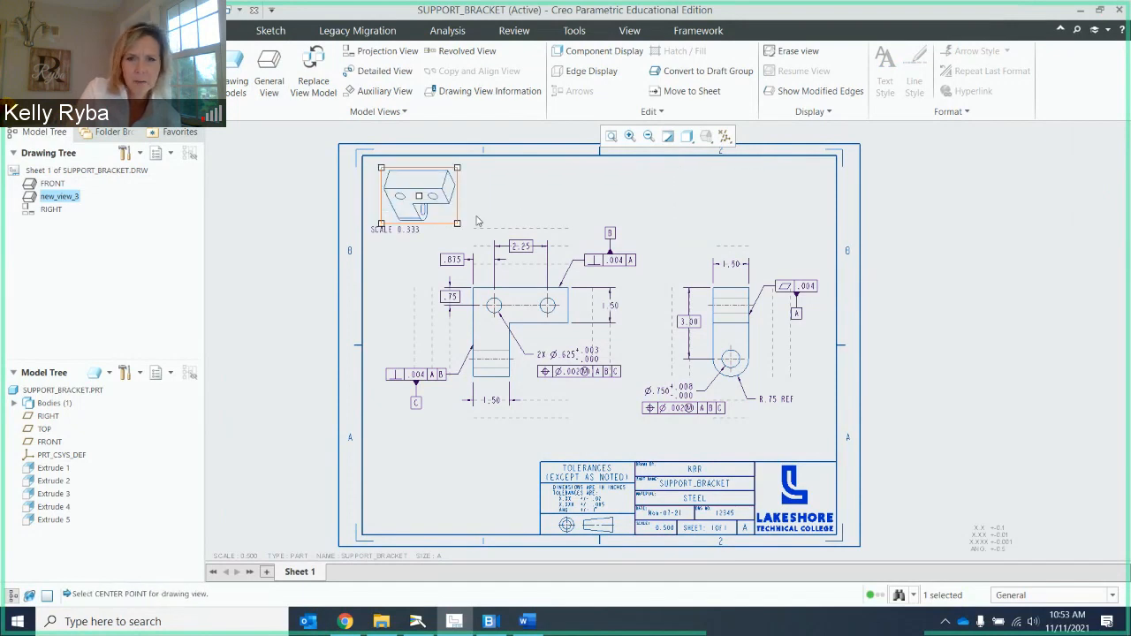
left_click(478, 221)
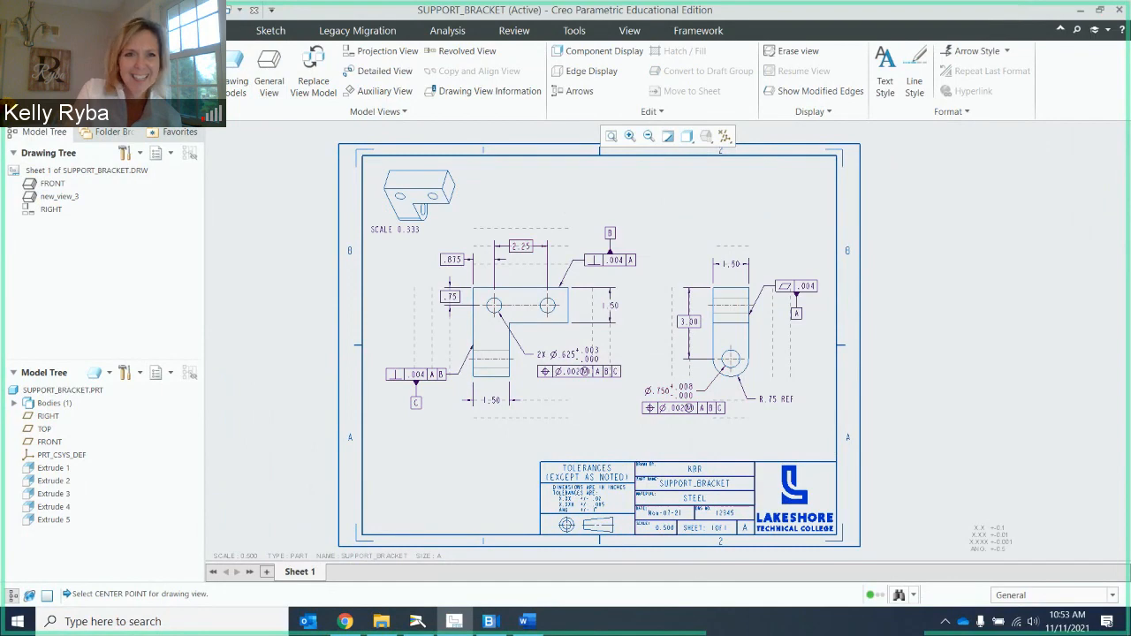
Preview how the whole drawing sheet prints and leave the print setup.
left_click(19, 30)
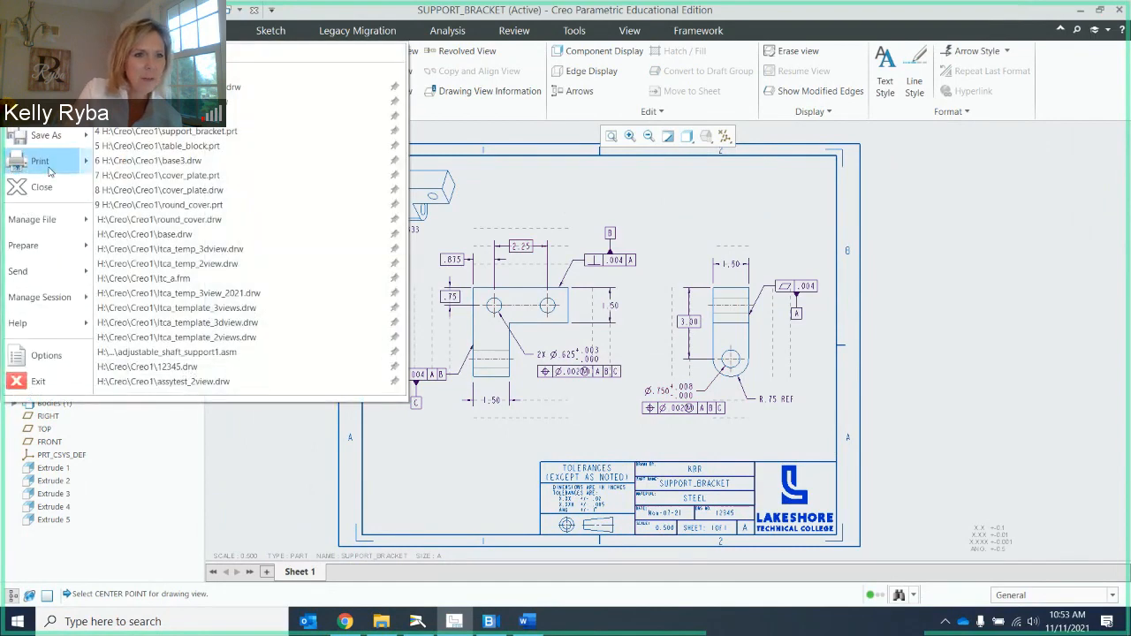
mouse_move(49, 172)
left_click(181, 86)
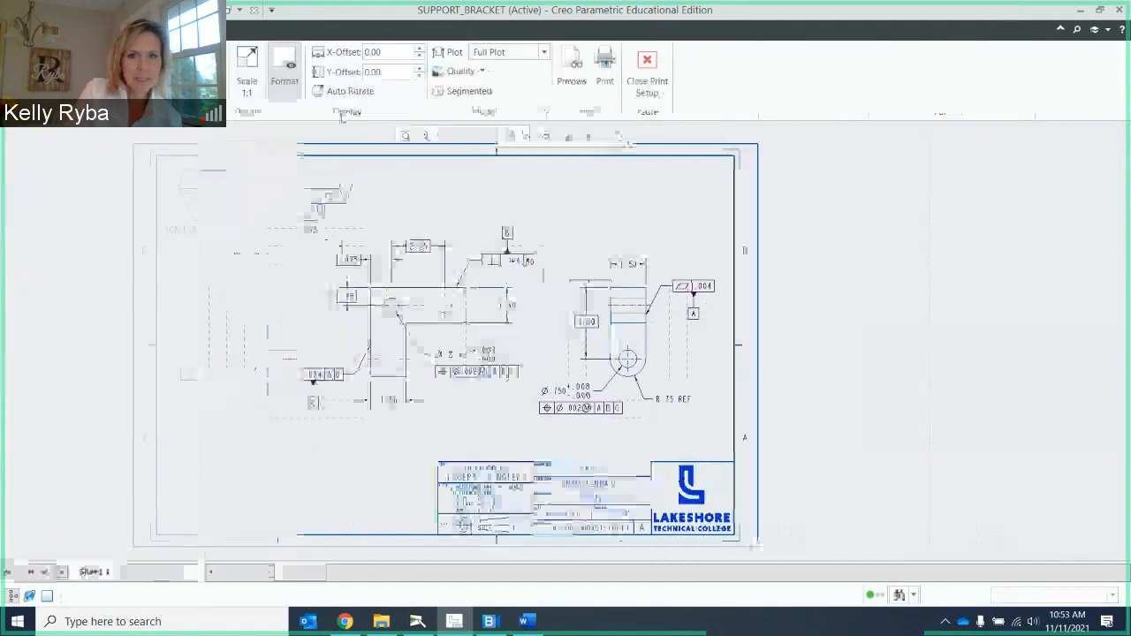
left_click(575, 72)
scroll(644, 325, "up", 2)
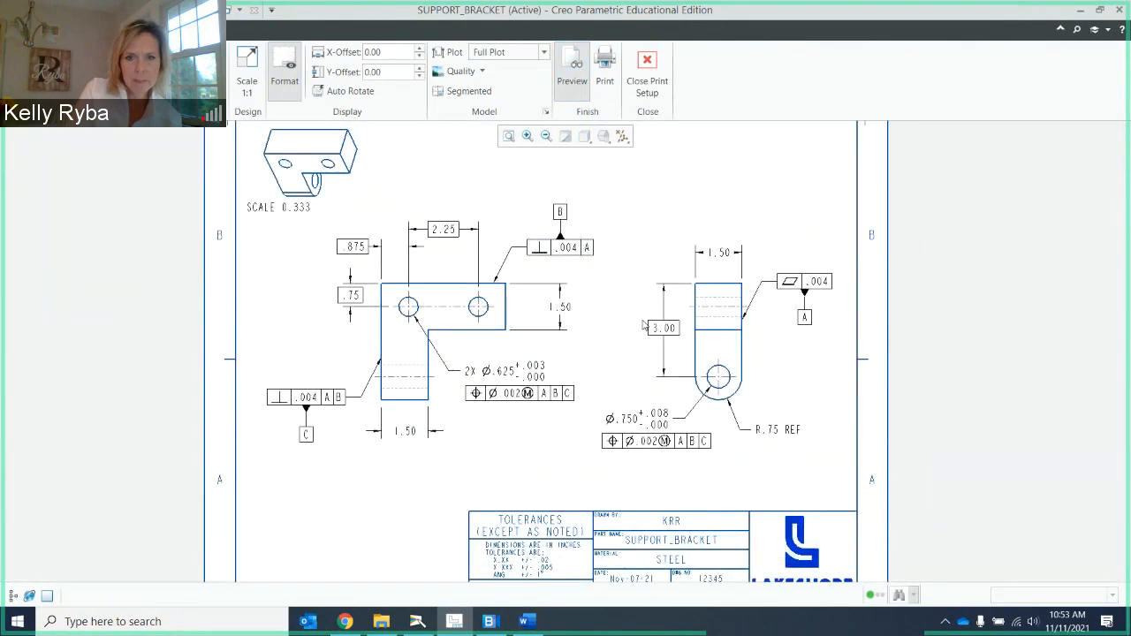
scroll(643, 326, "down", 1)
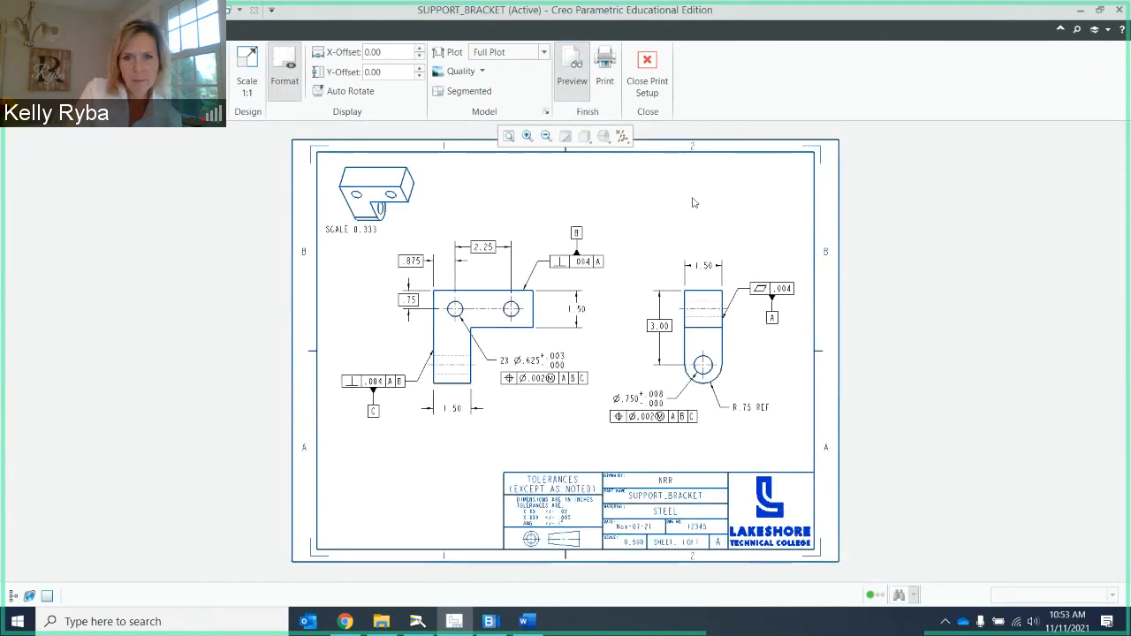
left_click(649, 82)
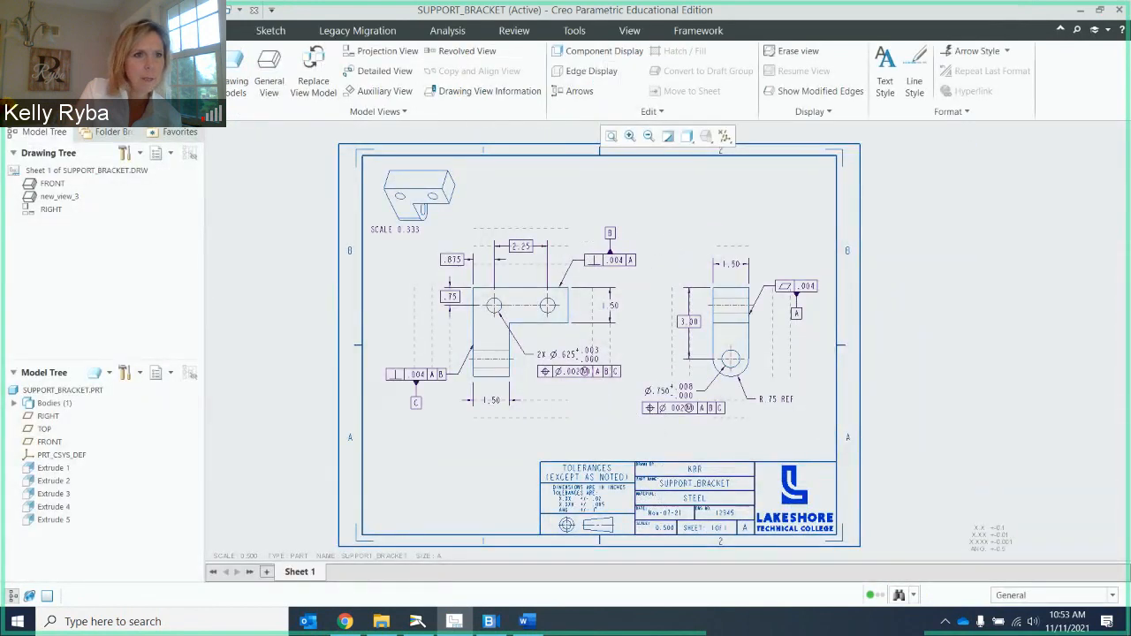
Move the pictorial view into the upper-right corner of the sheet, above the right-side view.
left_click(426, 223)
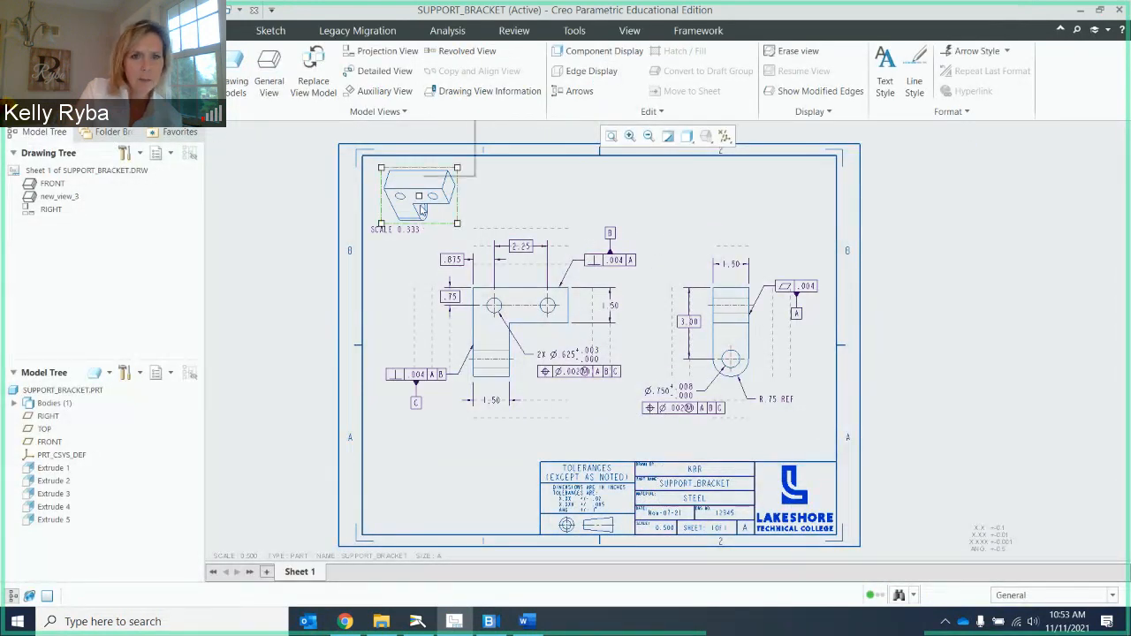
left_click_drag(431, 210, 786, 213)
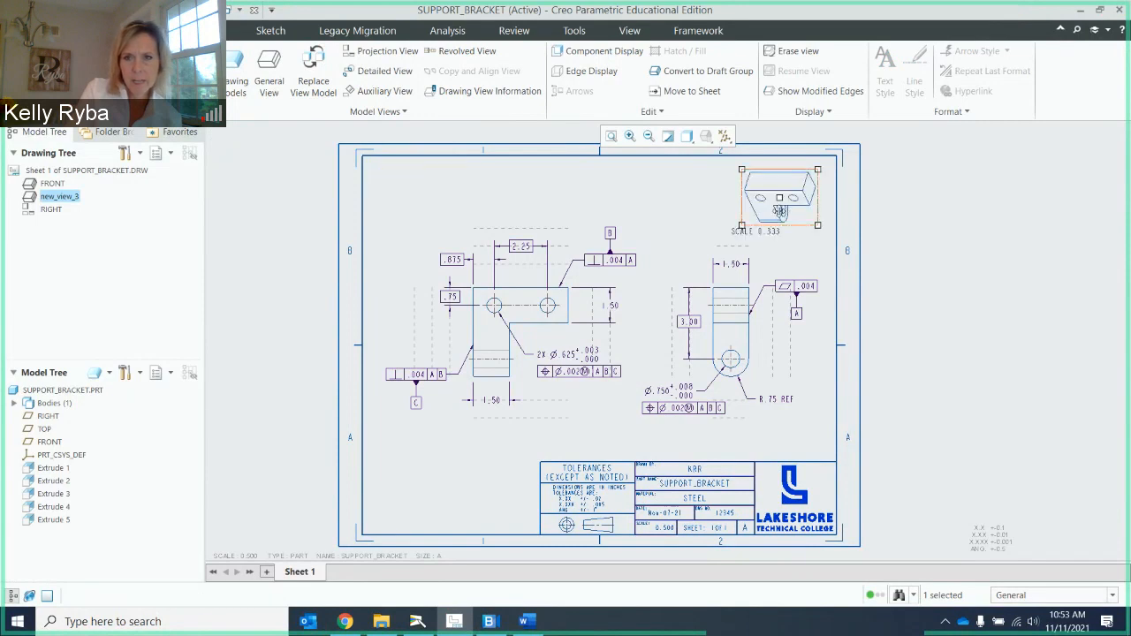
left_click(692, 199)
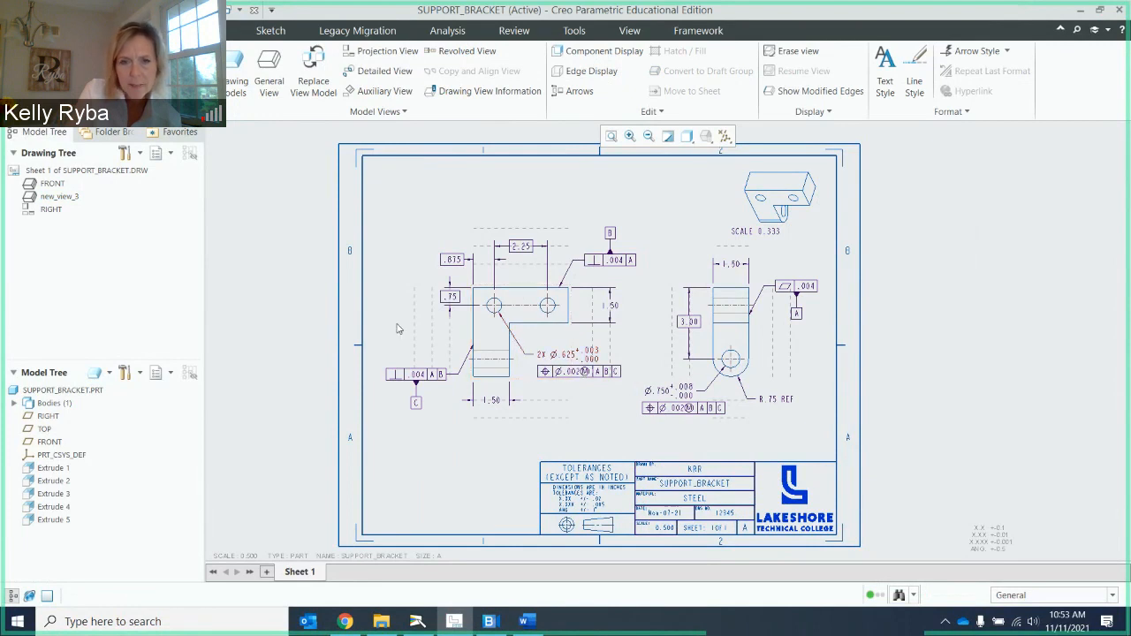
Shift the front view and the right-side view slightly to the left on the sheet.
left_click(540, 340)
mouse_move(540, 340)
left_mouse_down()
mouse_move(517, 342)
mouse_move(537, 333)
left_mouse_up()
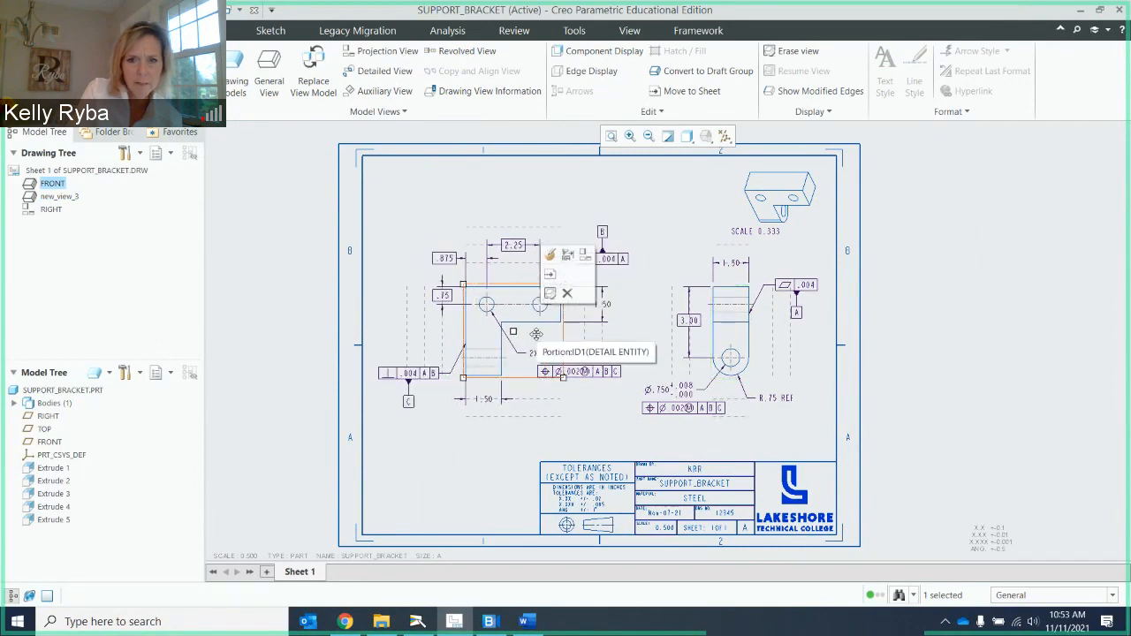
left_click(727, 330)
left_click_drag(726, 331, 720, 329)
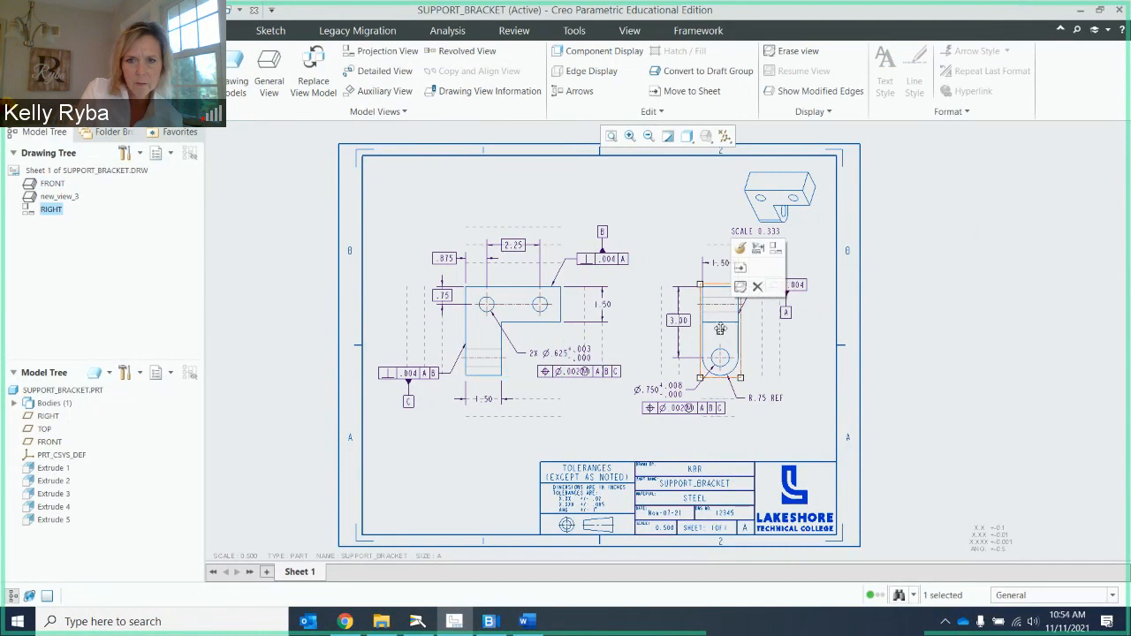
Shift both position tolerance frames slightly left so they line up under their hole diameter dimensions.
left_click(621, 266)
left_click(576, 371)
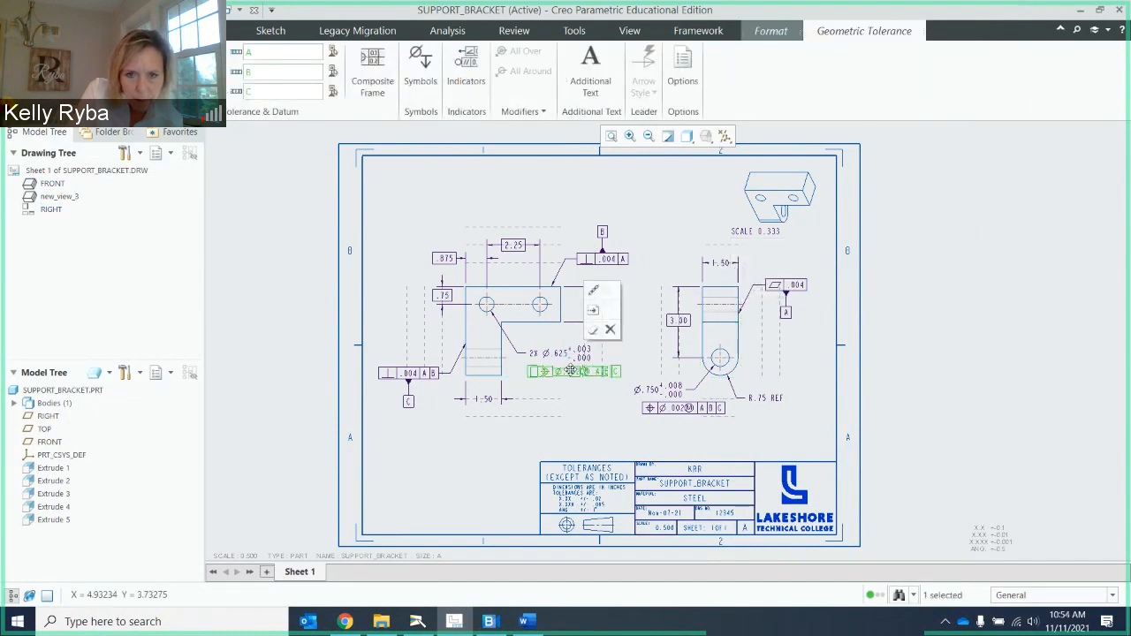
left_click(657, 409)
left_click_drag(658, 408, 651, 409)
left_click(803, 433)
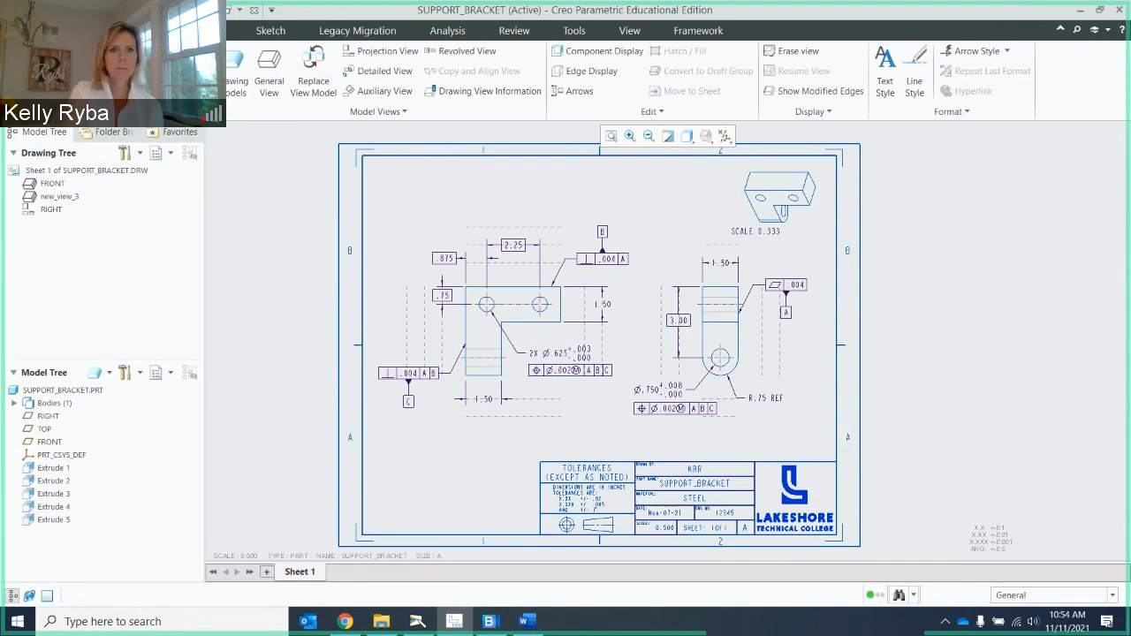
Save the drawing and delete all its old versions.
left_click(23, 31)
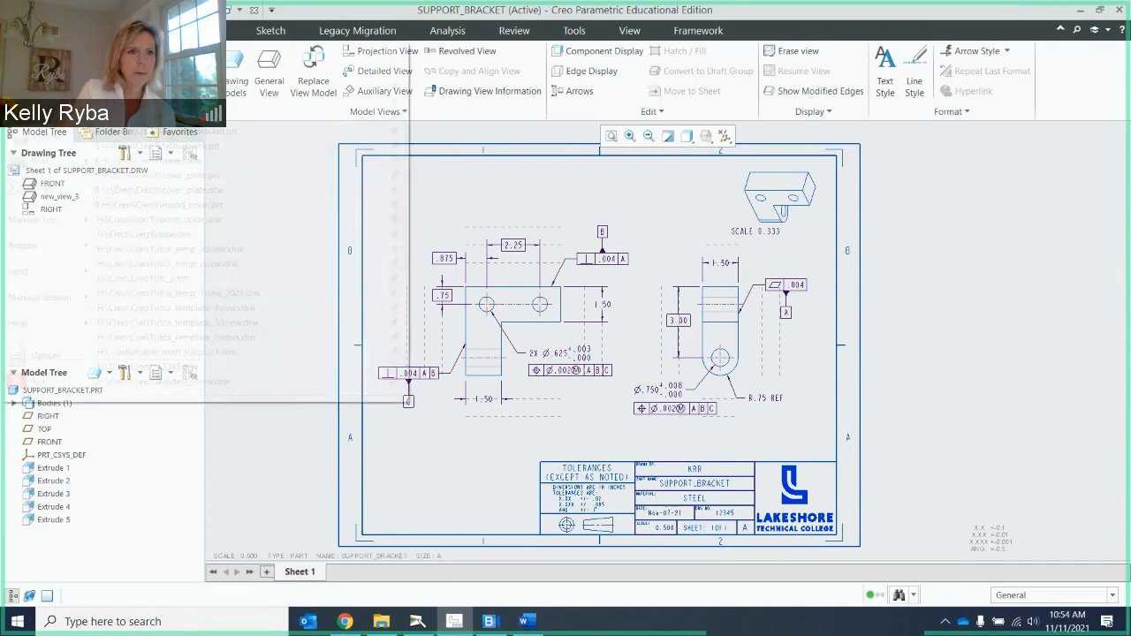
left_click(40, 109)
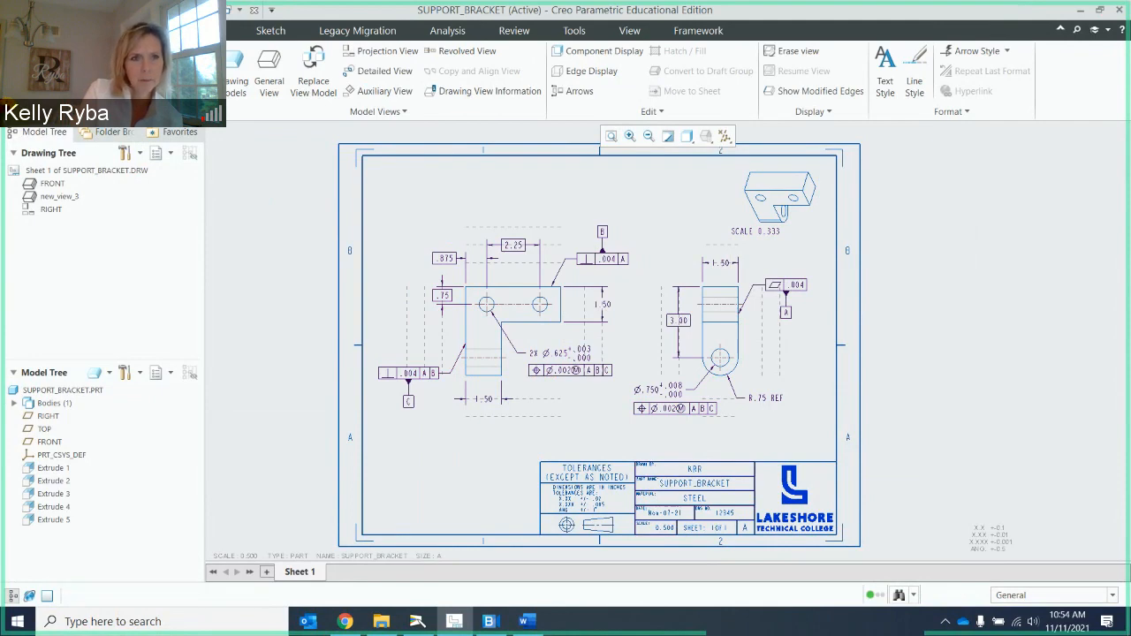
left_click(22, 30)
mouse_move(44, 220)
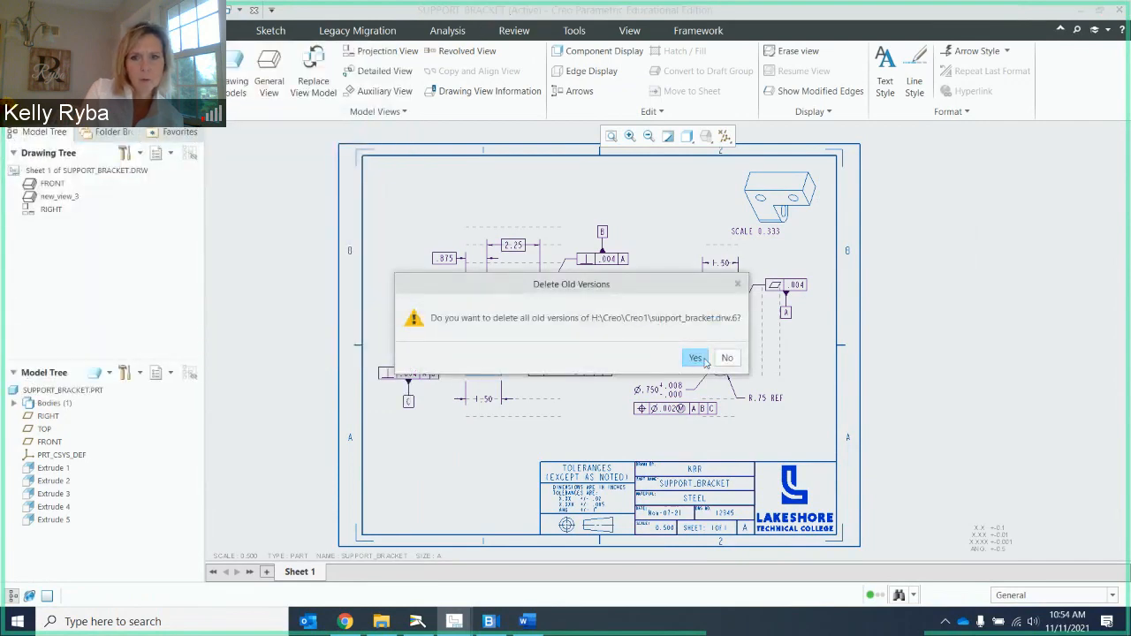
left_click(695, 358)
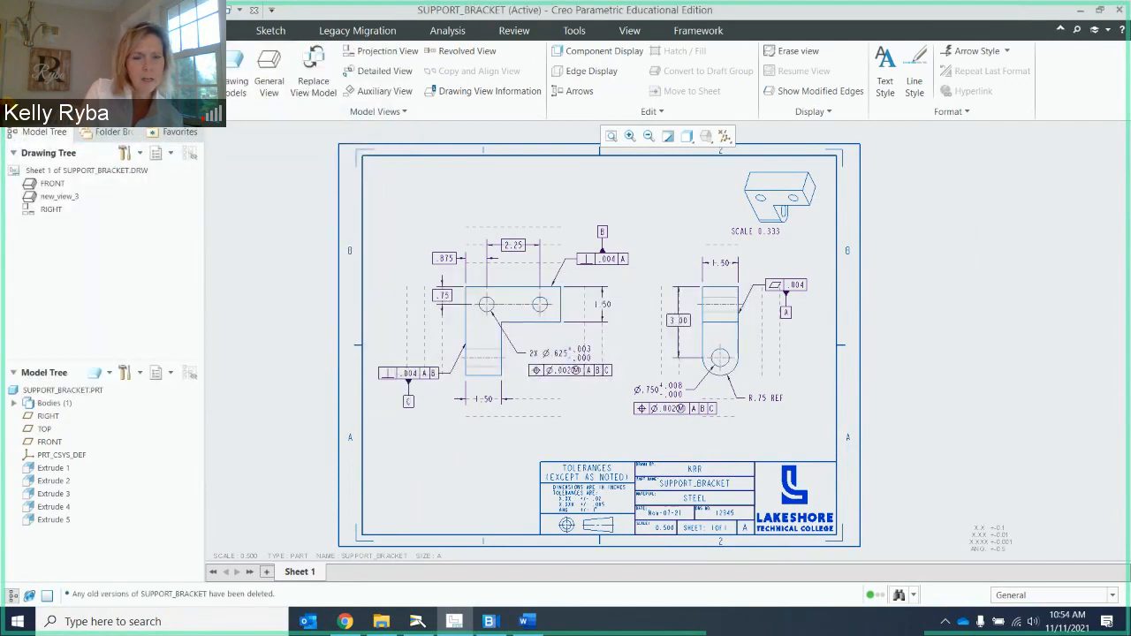
Preview the drawing as it prints and capture a screen snip of the whole sheet.
left_click(22, 30)
mouse_move(69, 168)
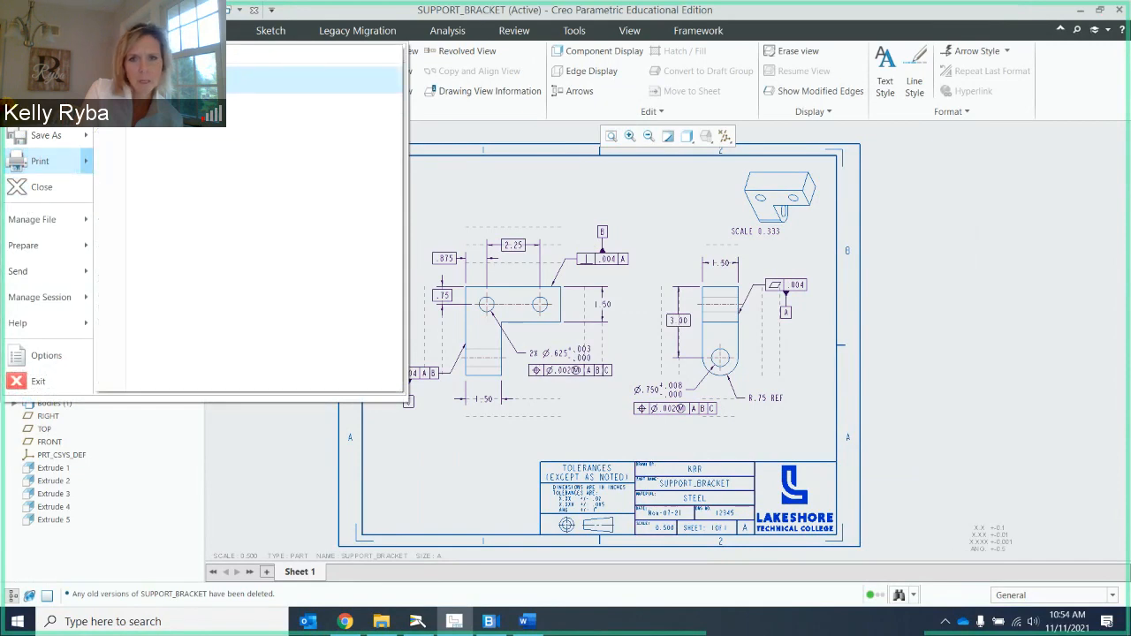
left_click(168, 79)
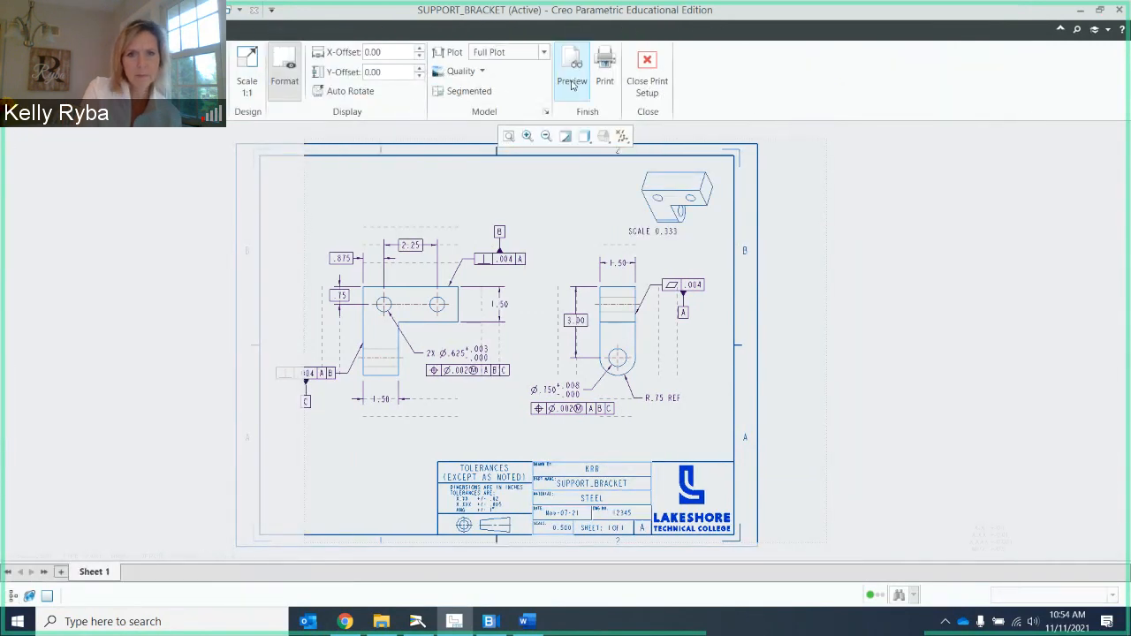
left_click(573, 85)
scroll(564, 333, "down", 3)
scroll(565, 334, "up", 1)
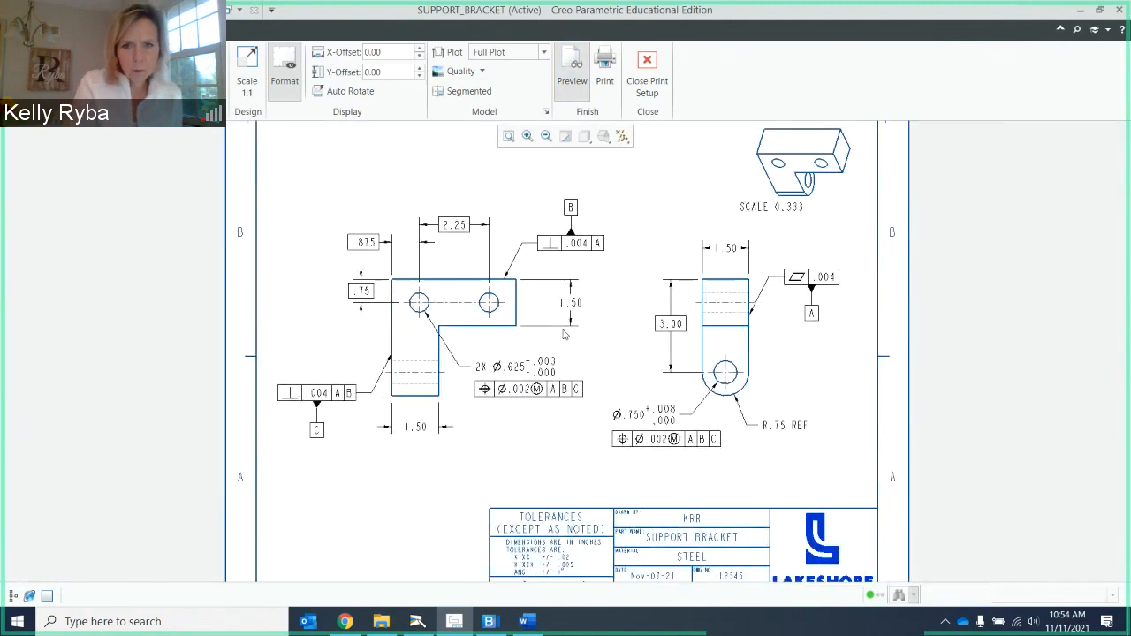
scroll(564, 333, "up", 2)
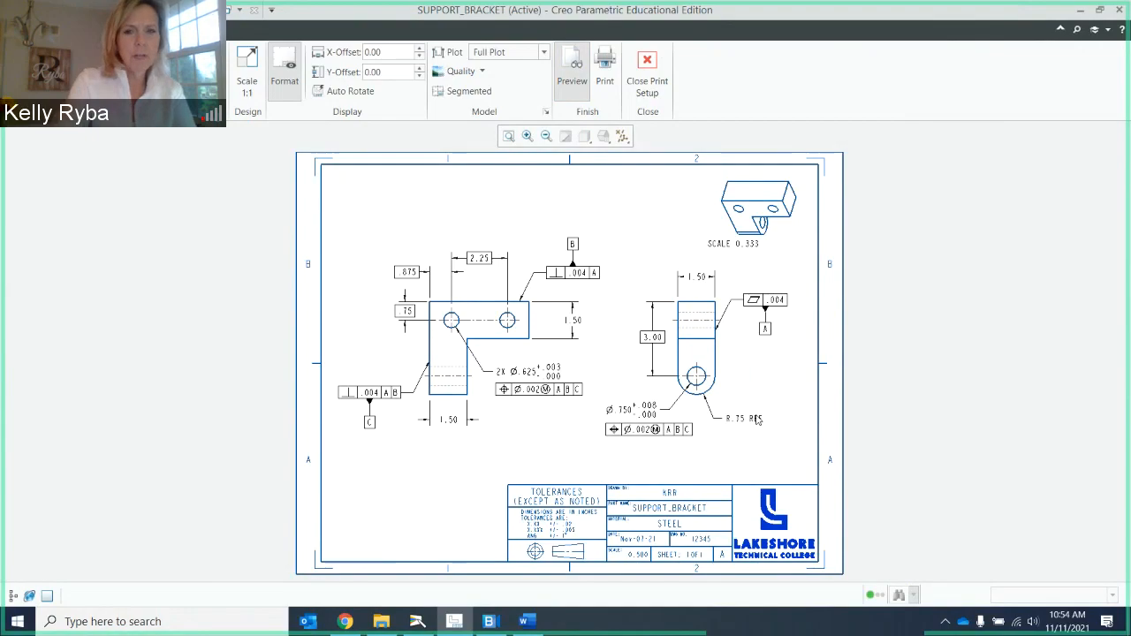
key("super+shift+s")
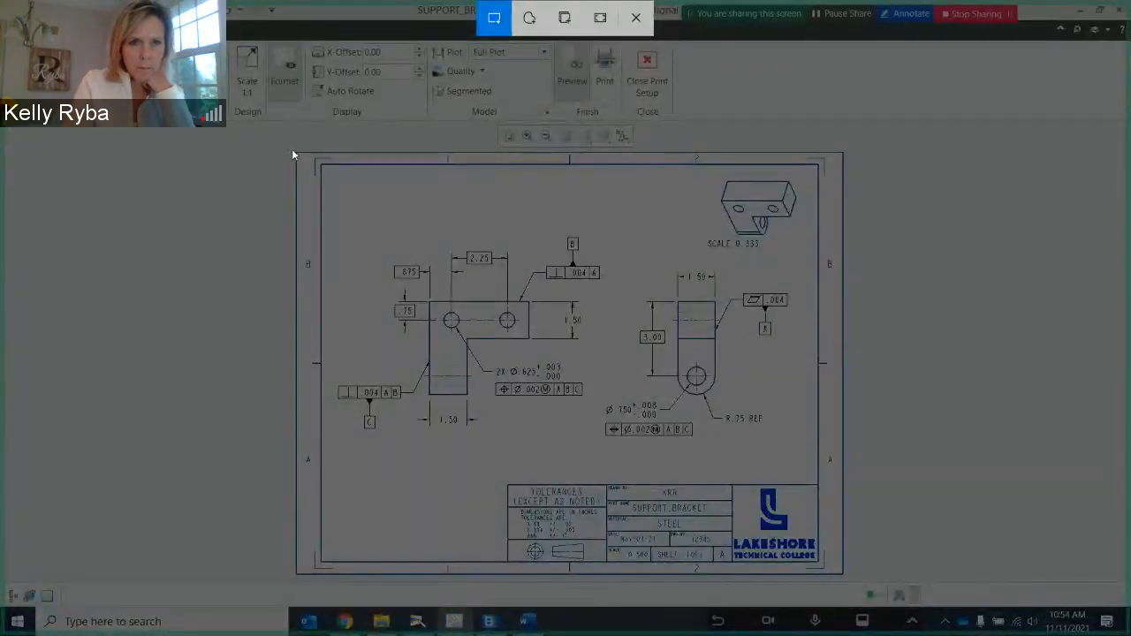
left_click_drag(293, 152, 847, 575)
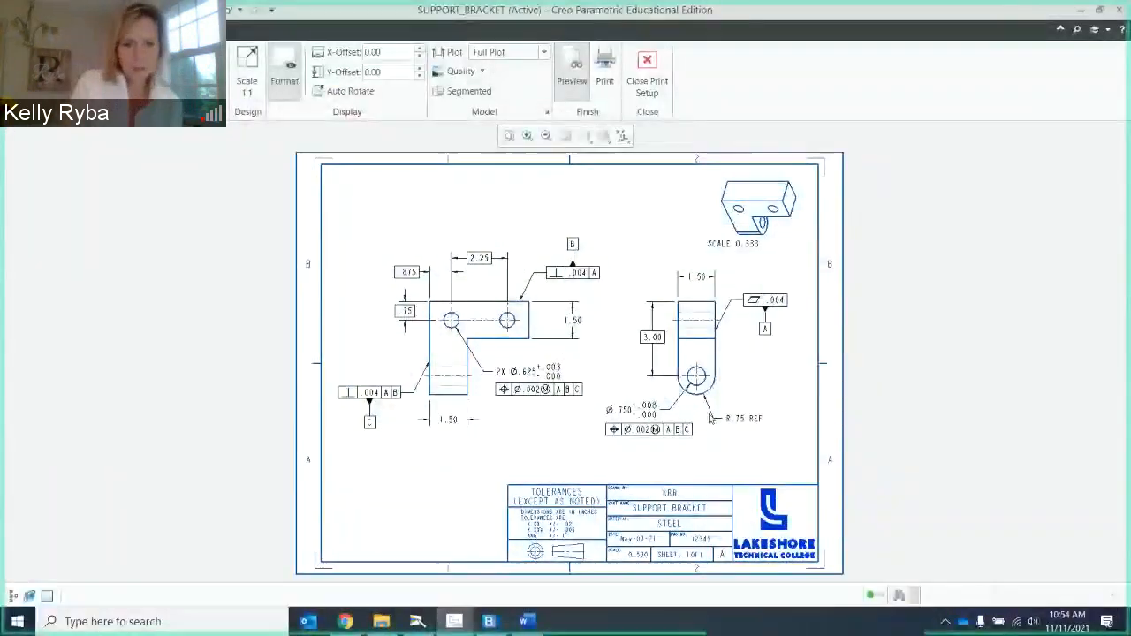
Switch to the CHAPTER 12_PROBLEMS document in Word and insert a page break after the Problem 12.1 drawing.
left_click(524, 622)
left_click(840, 533)
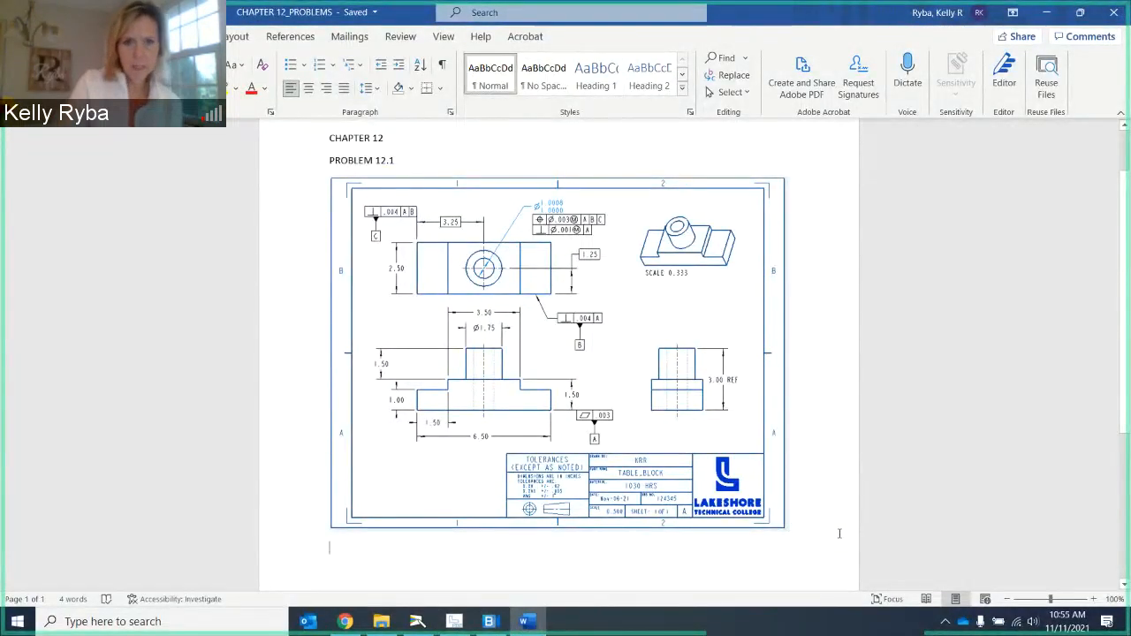
scroll(715, 480, "down", 6)
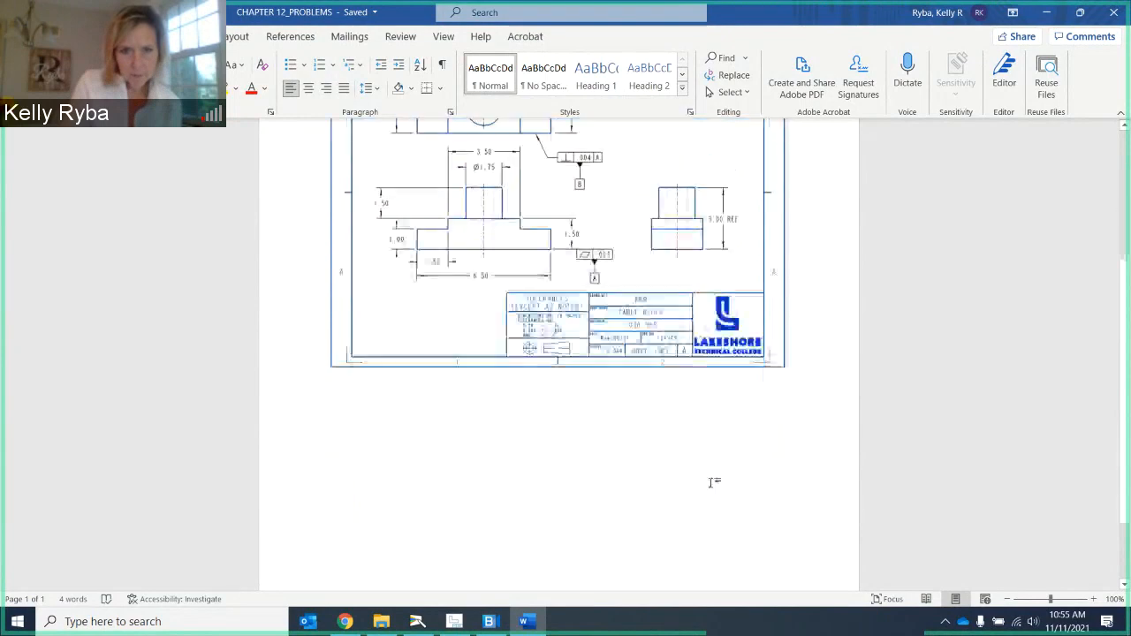
scroll(705, 487, "up", 3)
scroll(677, 473, "up", 3)
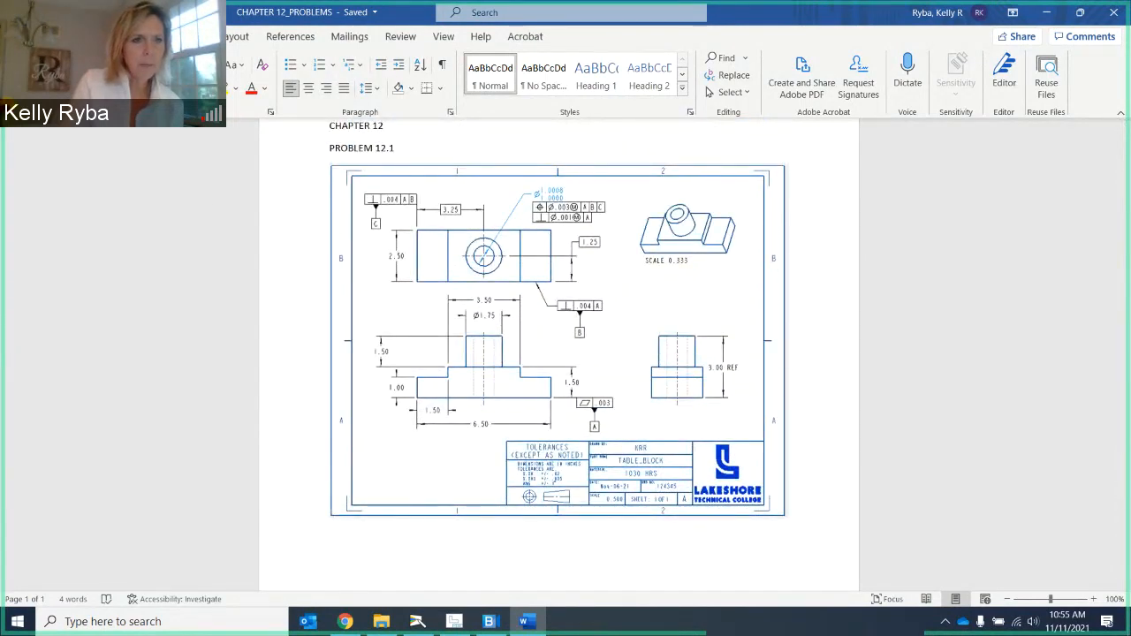
left_click(101, 36)
left_click(35, 92)
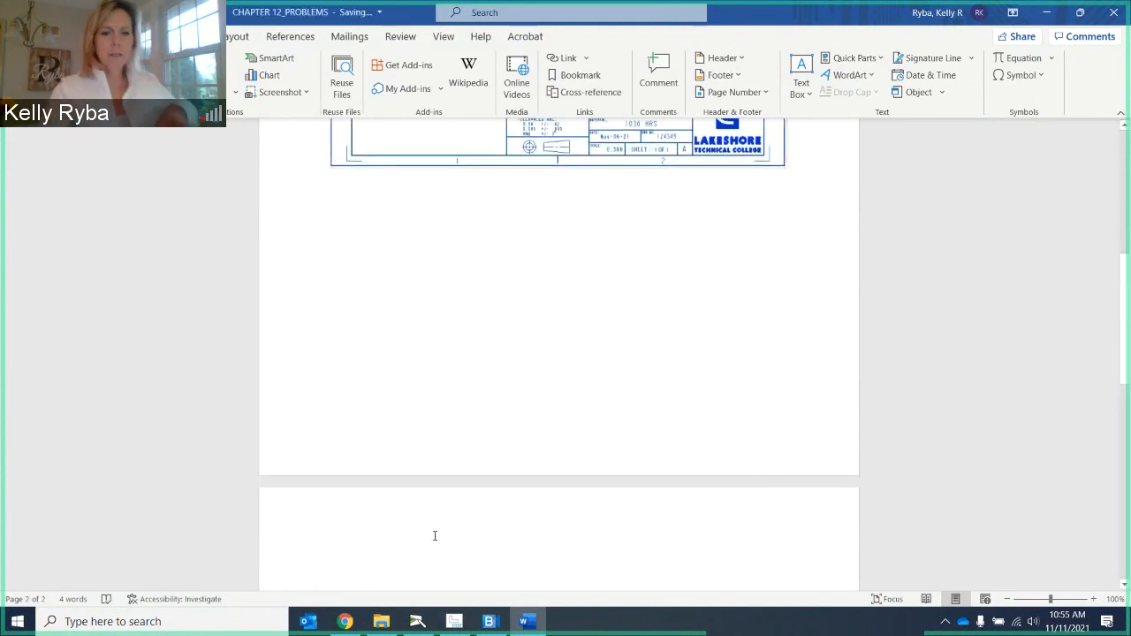
scroll(421, 528, "up", 8)
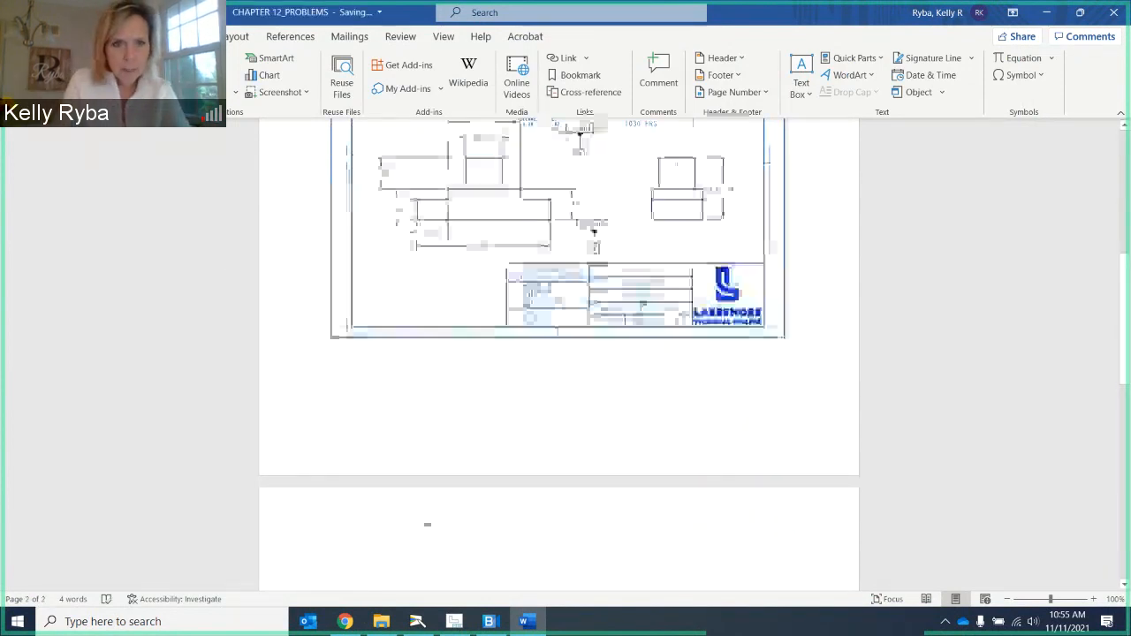
scroll(420, 529, "down", 8)
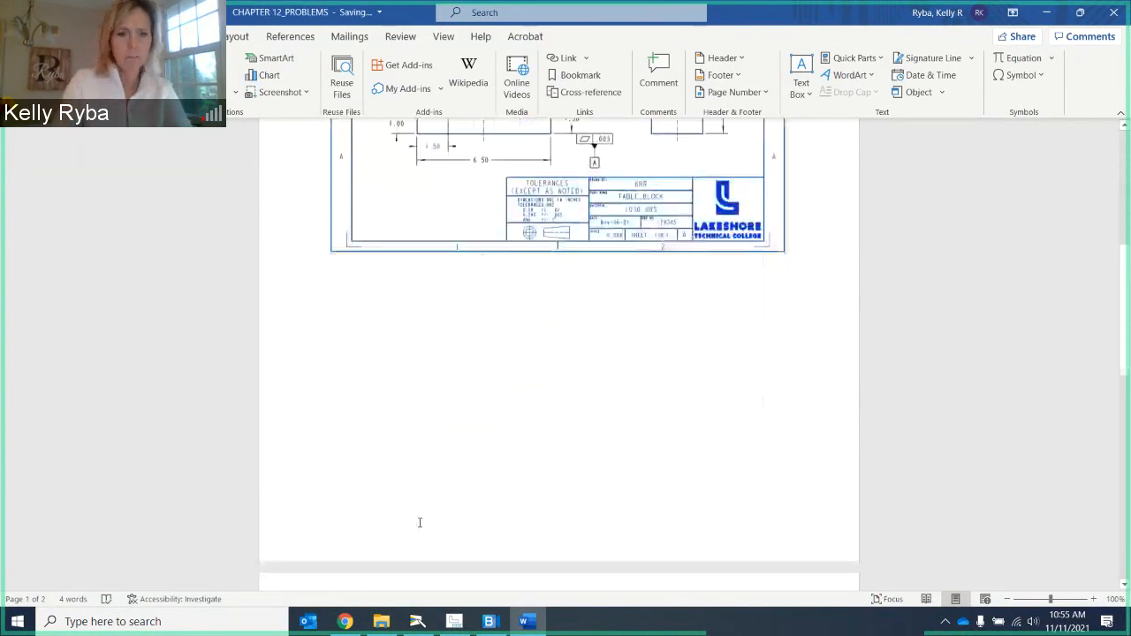
Title the new page "Problem 12.2" and leave a blank line beneath the heading.
type("pRO")
key("BackSpace")
key("BackSpace")
key("BackSpace")
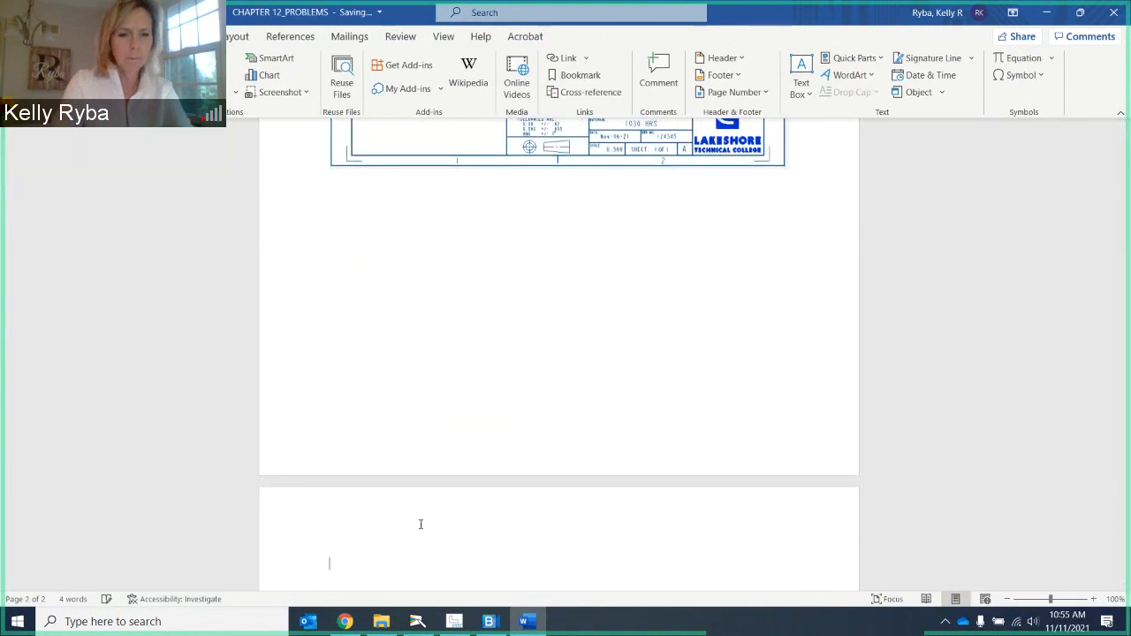
type("Problem 2")
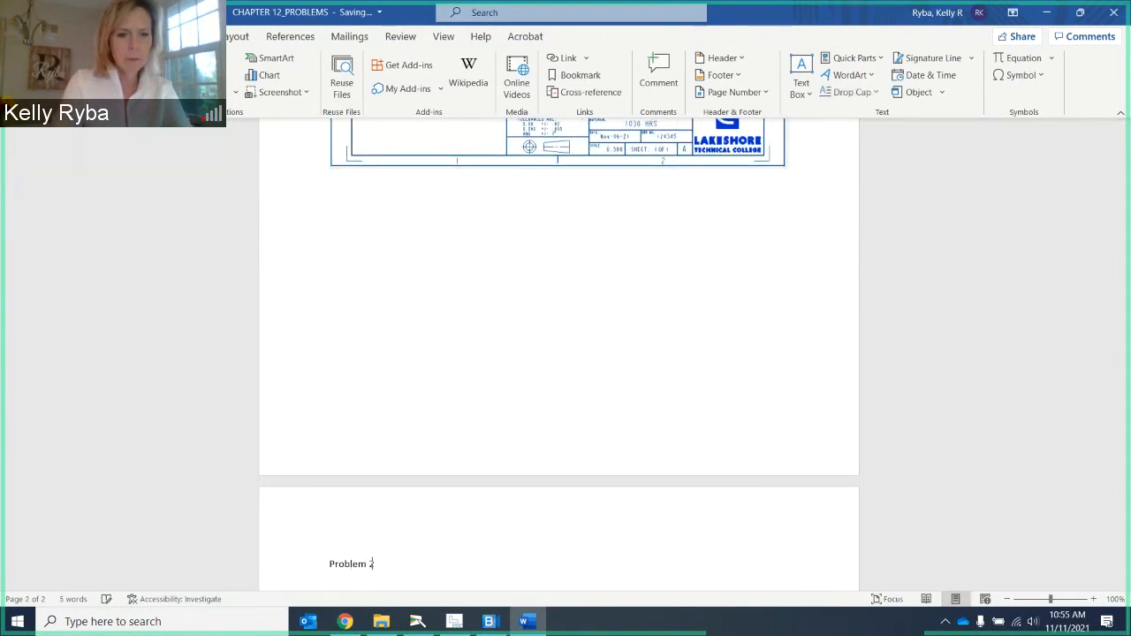
key("BackSpace")
type("12.2")
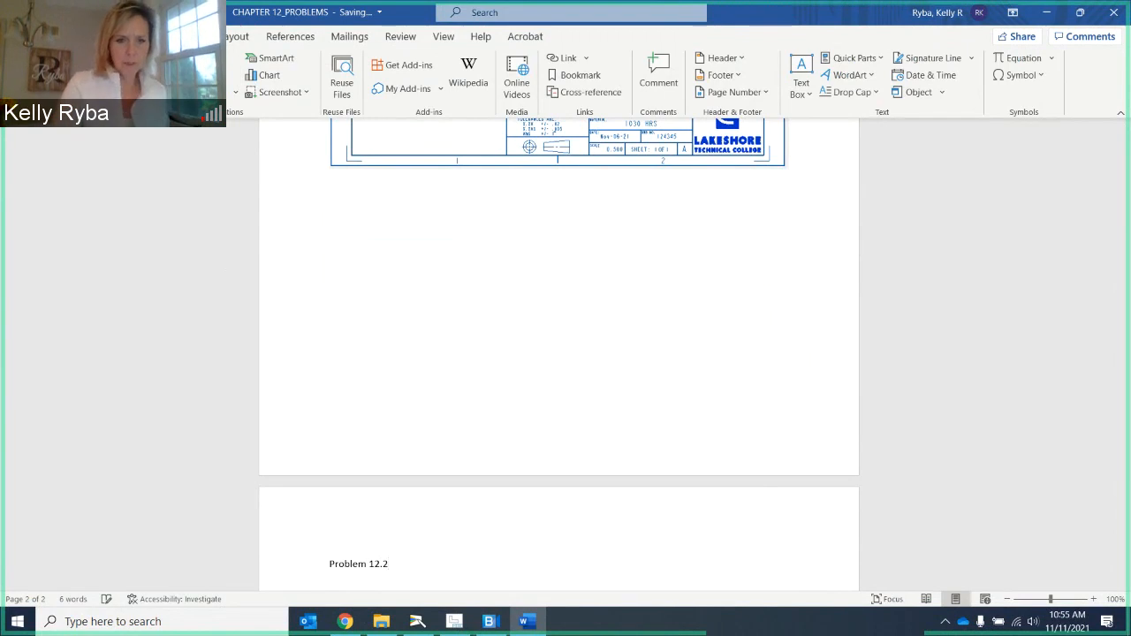
key("Return")
key("Return")
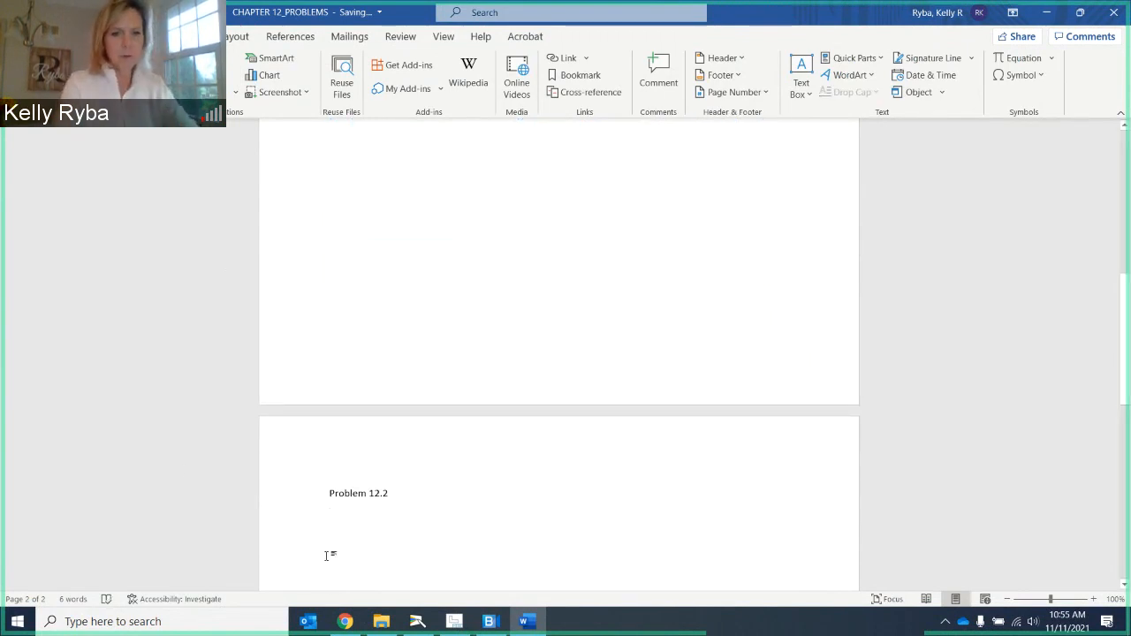
Paste the captured SUPPORT_BRACKET drawing below the Problem 12.2 heading and add a new line after it.
key("ctrl+v")
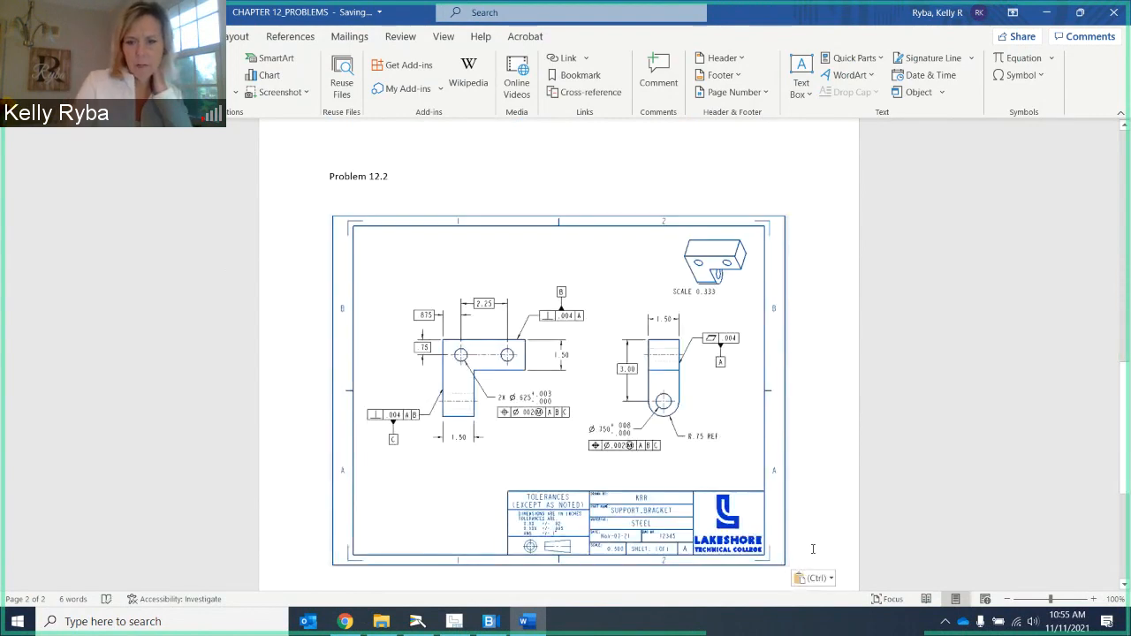
key("Return")
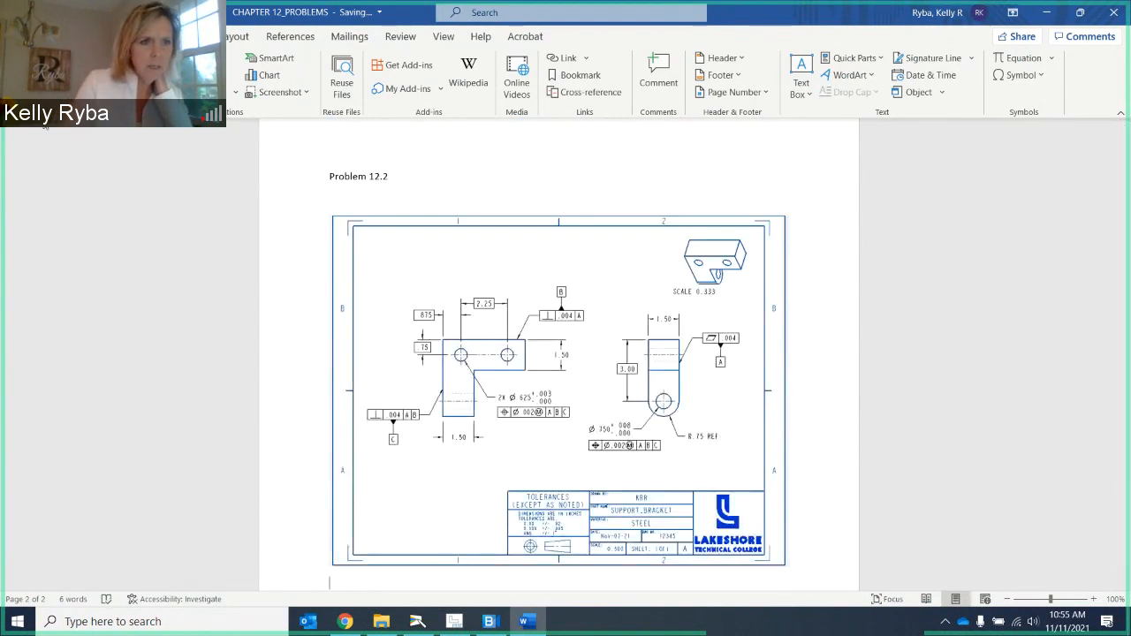
left_click(22, 36)
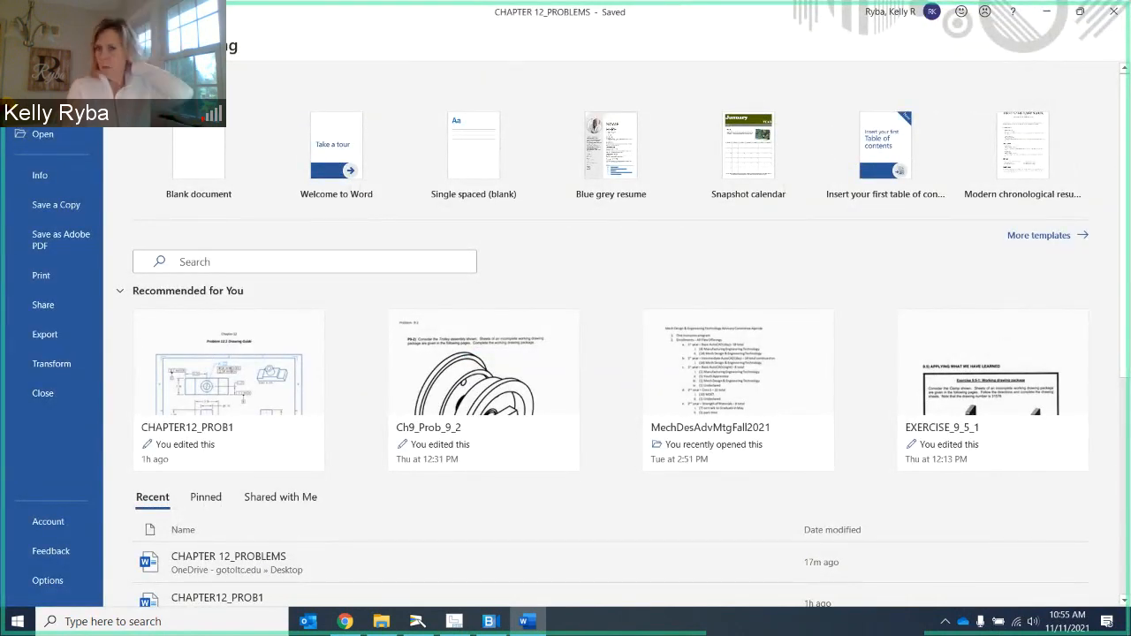
left_click(21, 45)
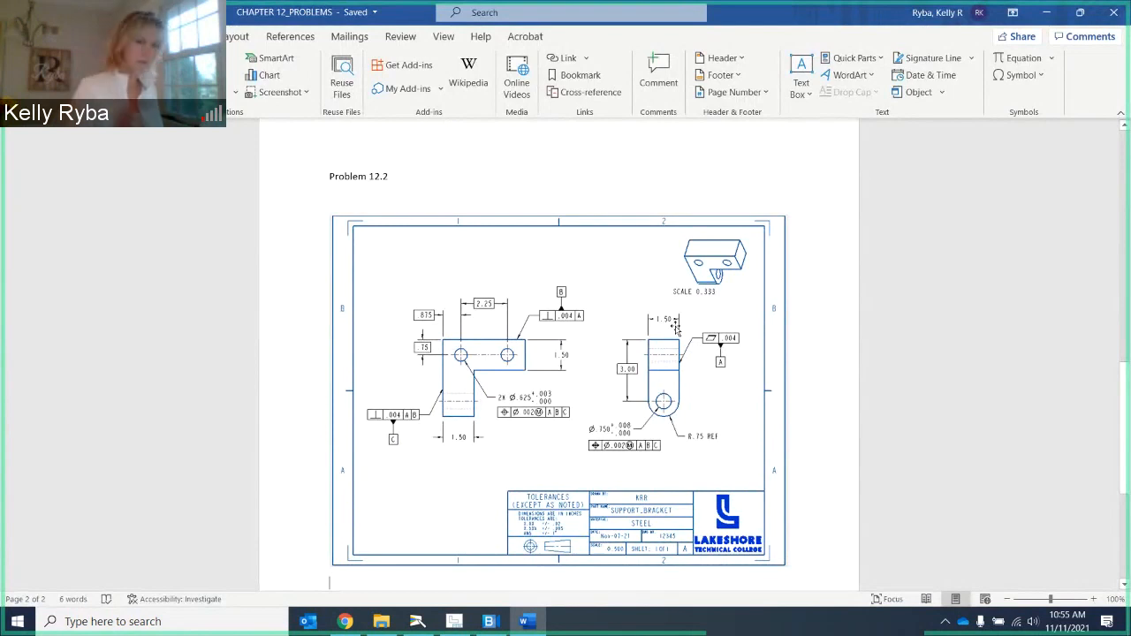
scroll(677, 328, "down", 2)
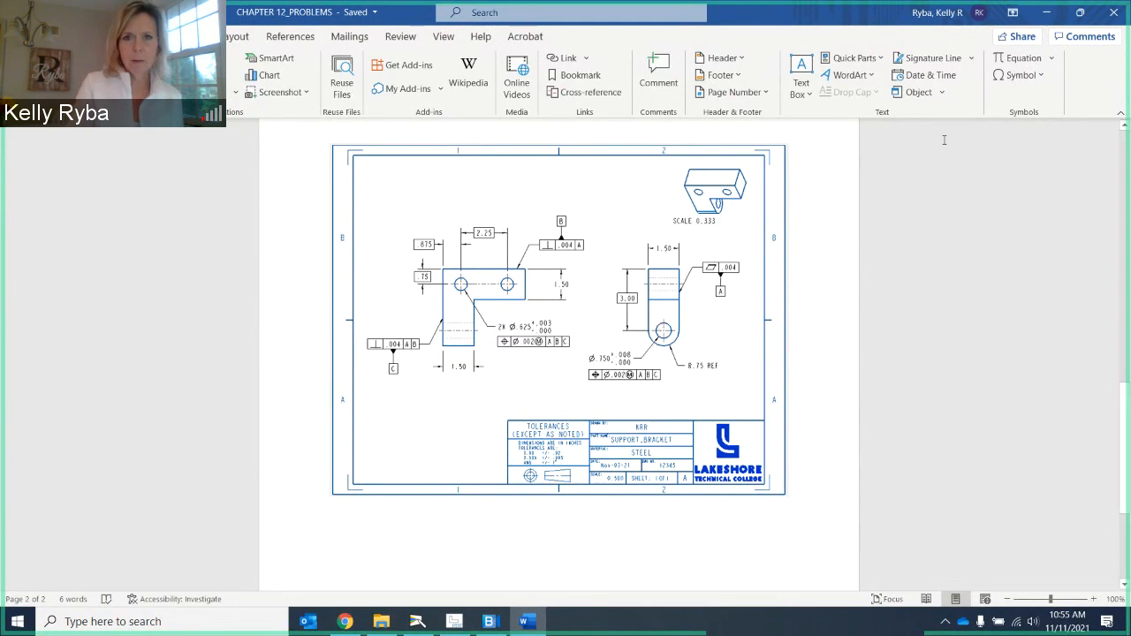
Minimize Word, switch to the Blackboard course in Chrome and look through the tutorial and problem guides.
left_click(1050, 14)
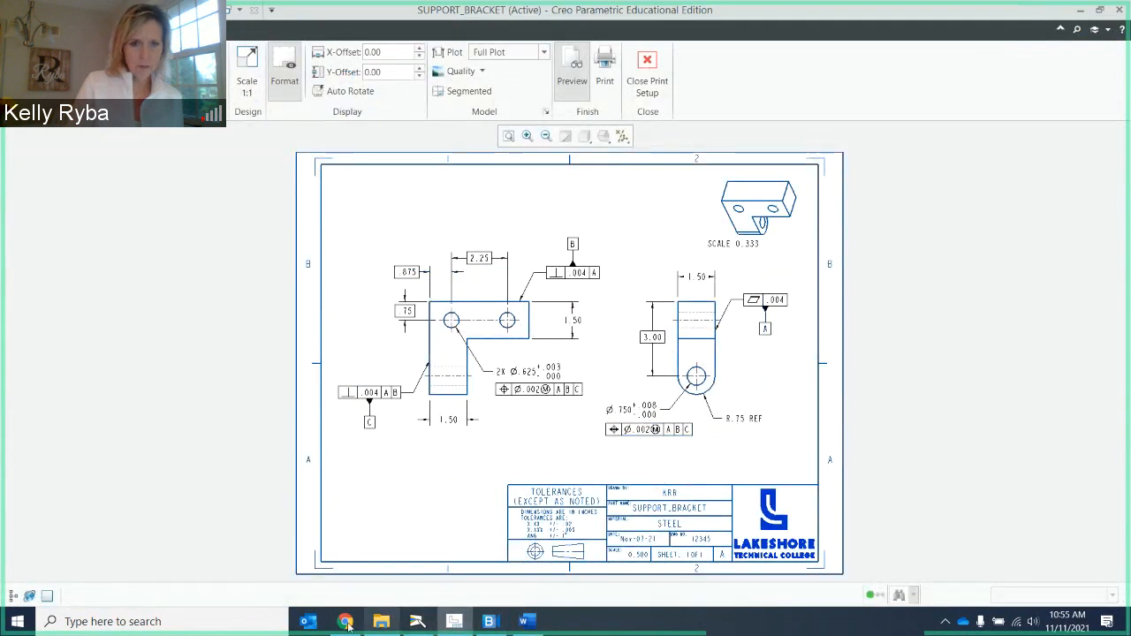
left_click(345, 624)
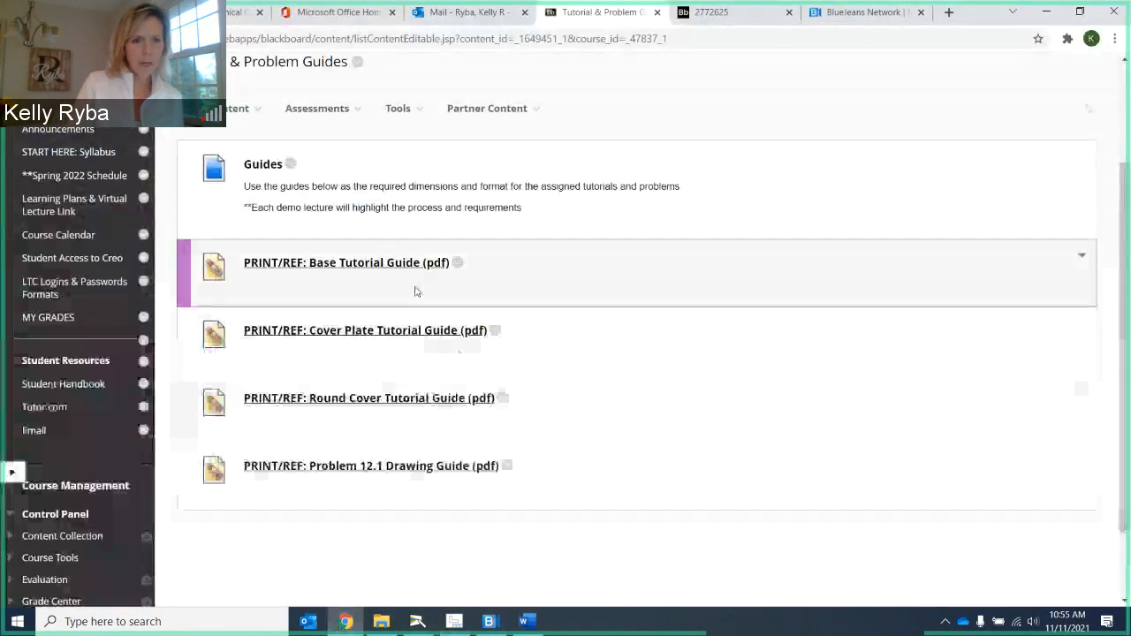
scroll(372, 289, "up", 2)
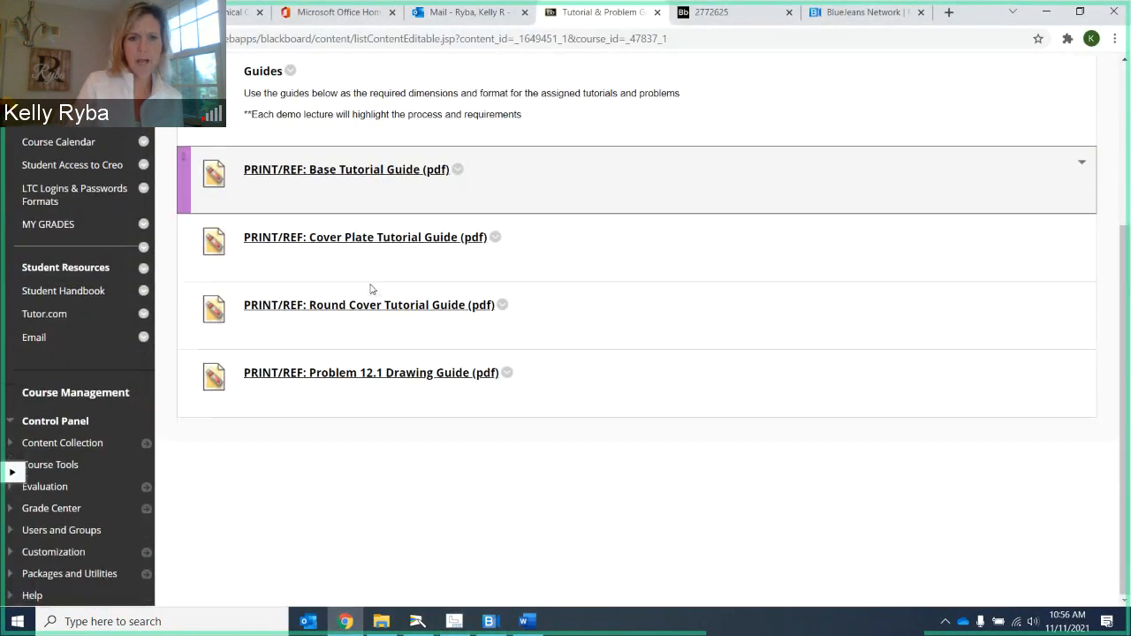
scroll(412, 451, "down", 2)
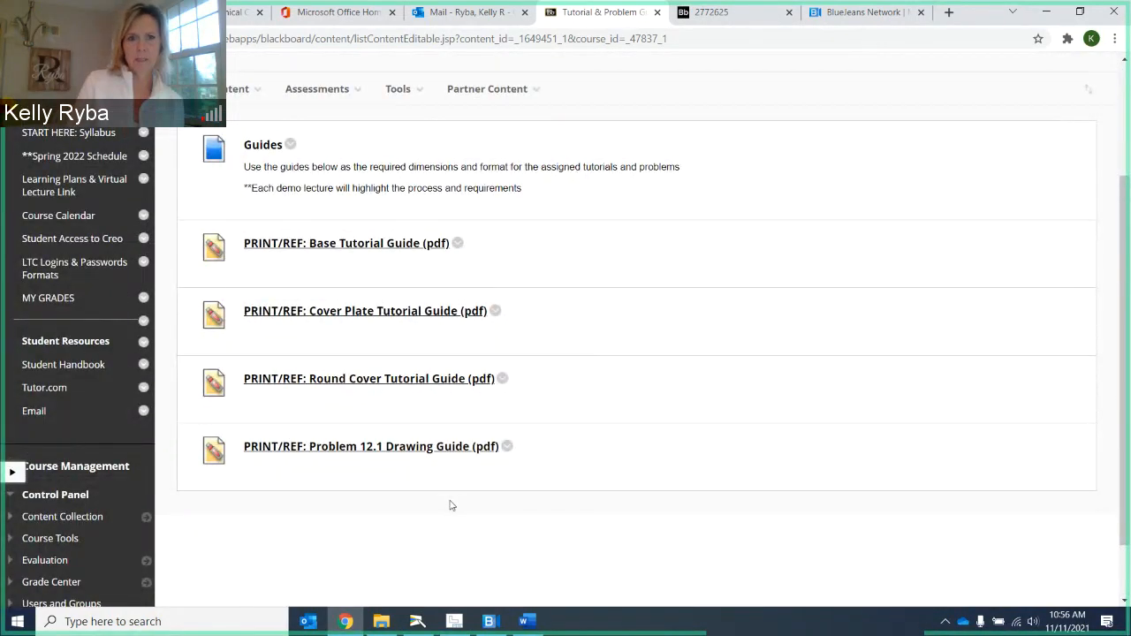
Open the course calendar and review the November 2021 schedule for the Chapter 12 and Machinist Vise sessions.
left_click(57, 217)
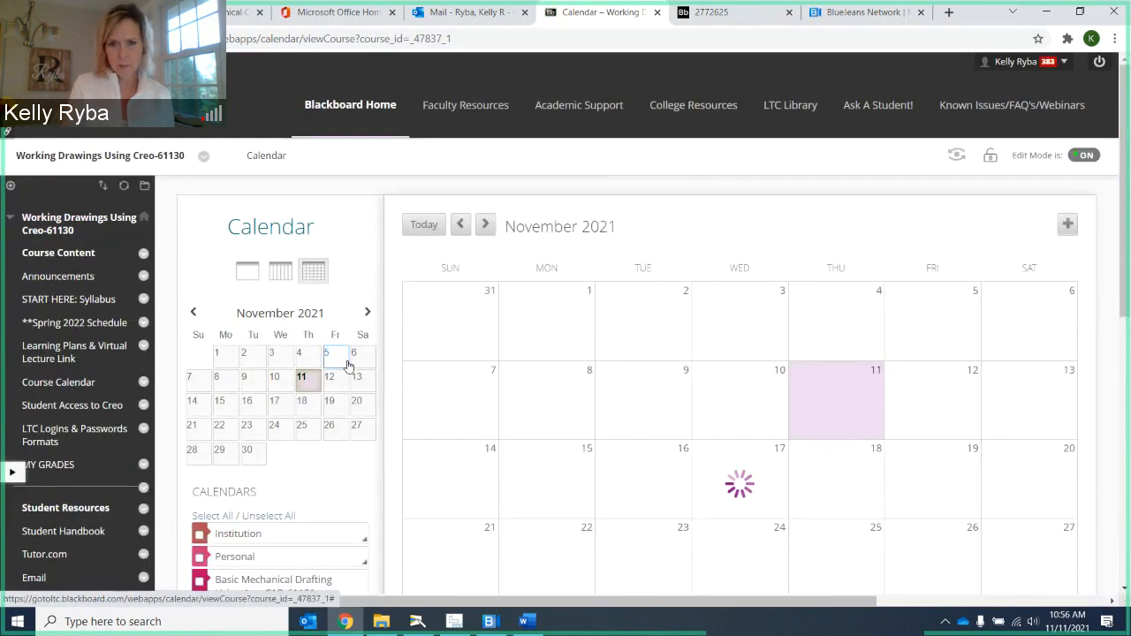
scroll(545, 486, "down", 1)
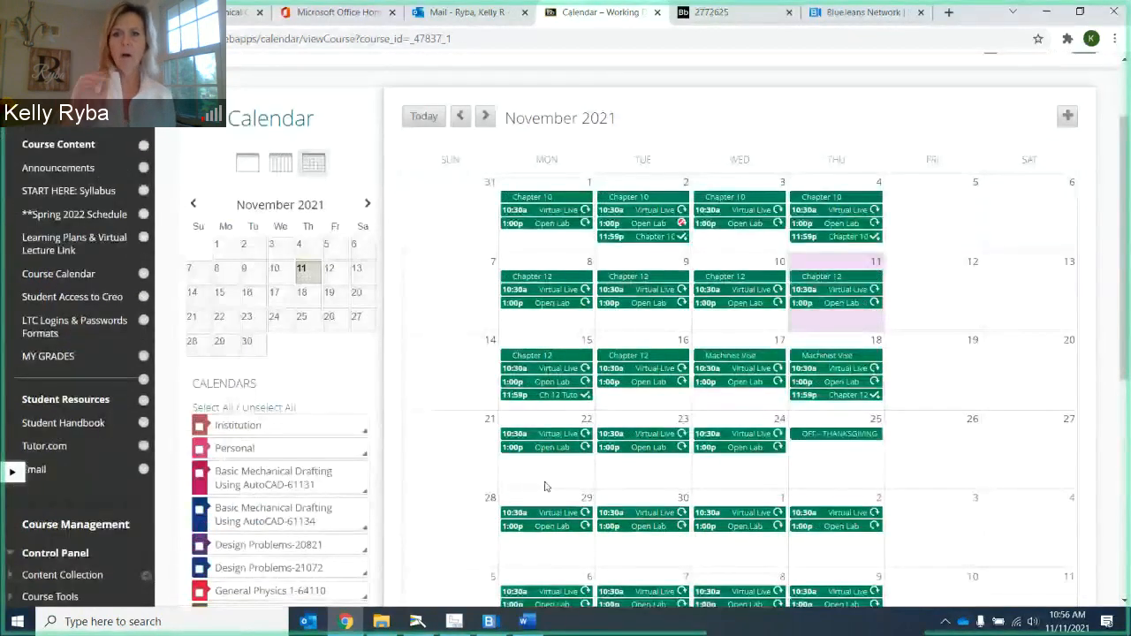
scroll(546, 486, "down", 1)
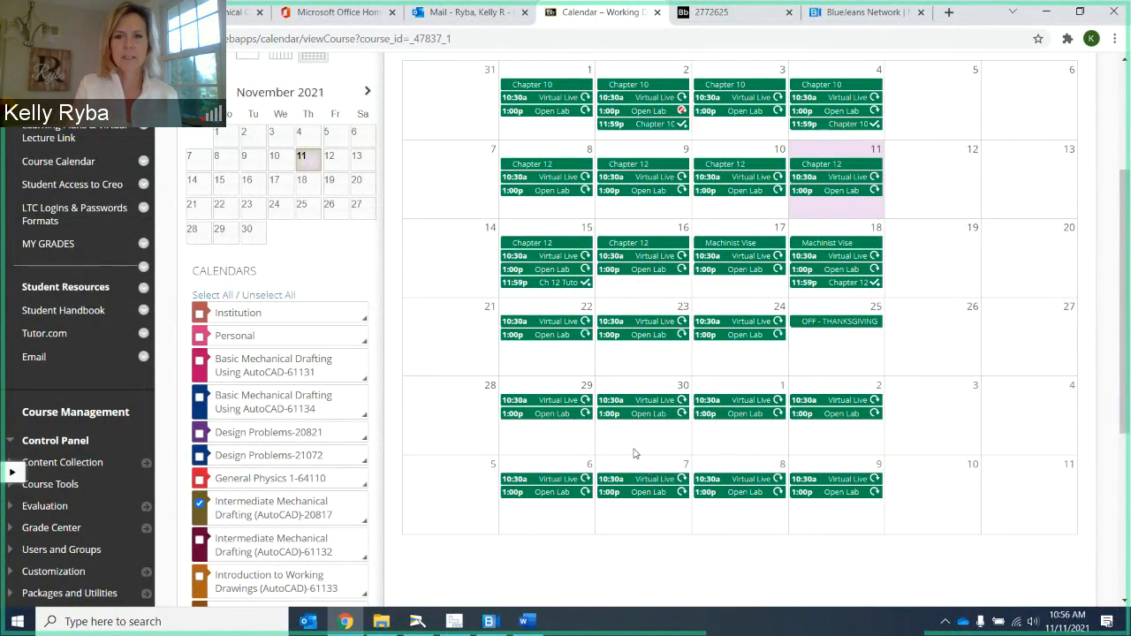
scroll(641, 440, "up", 2)
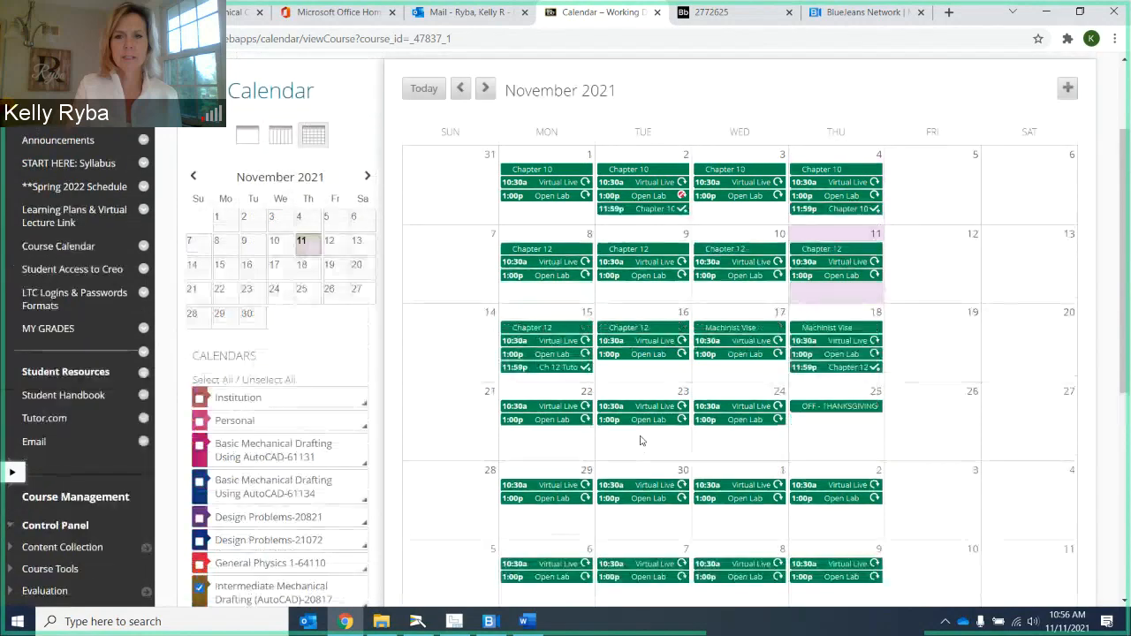